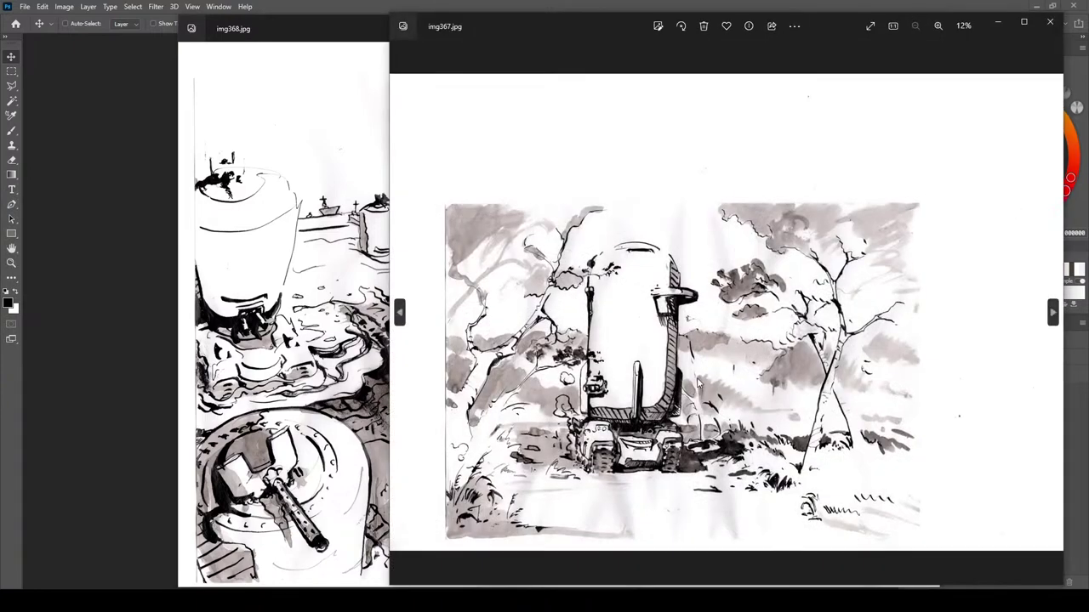
- Examine the ink sketch img367.jpg up close, then close its viewer window
scroll(784, 351, "up", 3)
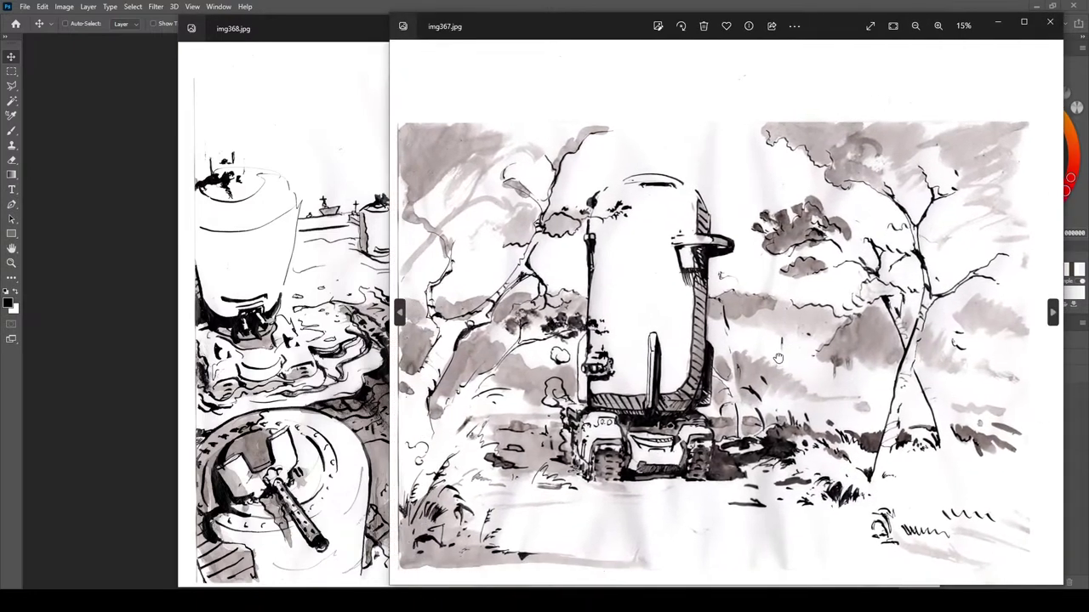
scroll(783, 382, "up", 2)
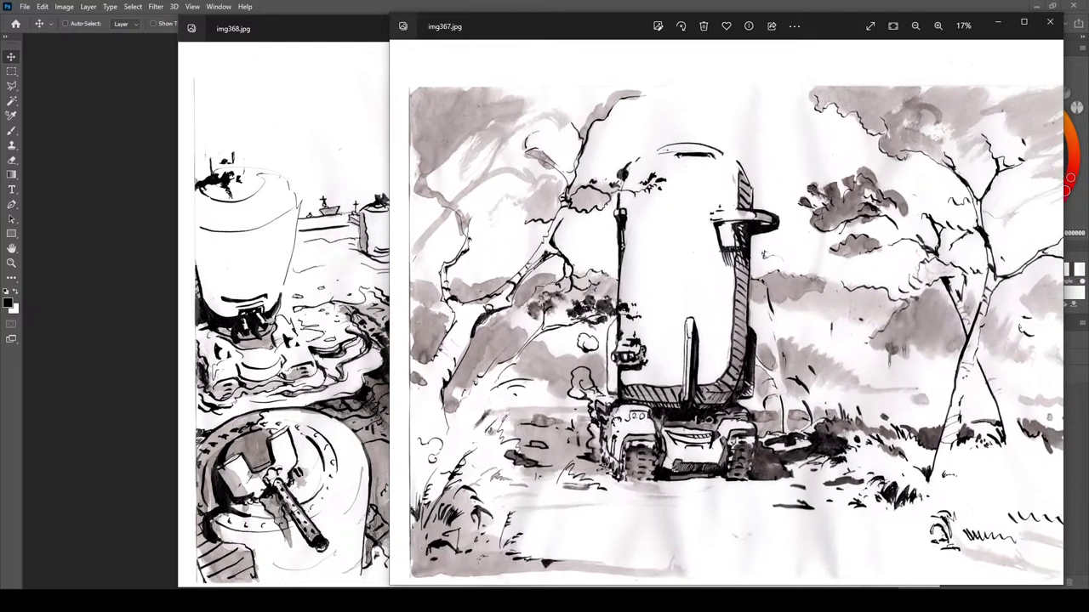
key("alt+Tab")
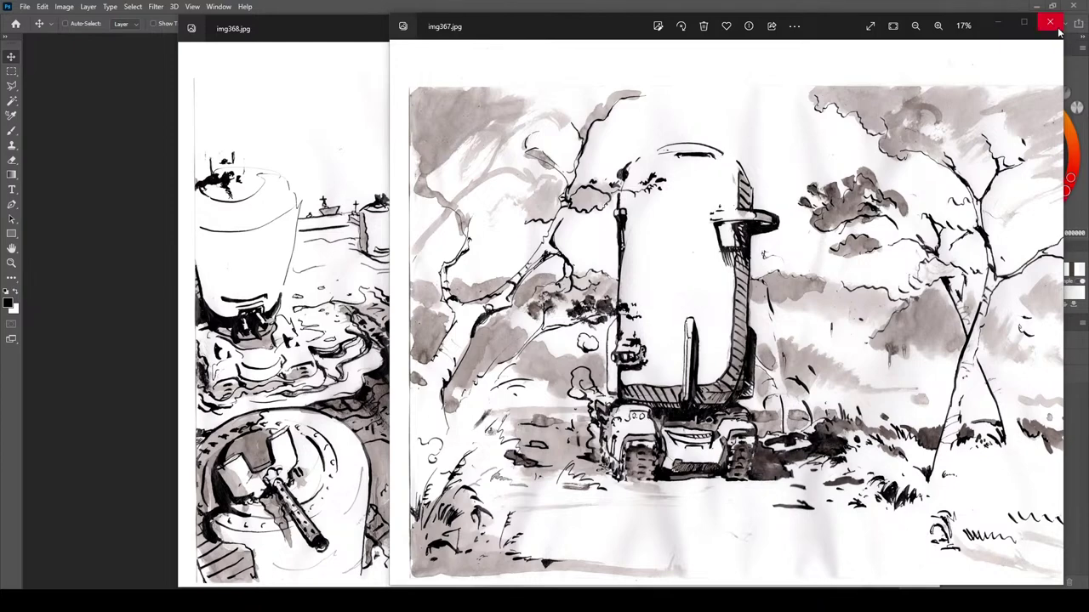
left_click(1050, 24)
- Show img368.jpg in its folder in File Explorer and close the image viewer
right_click(517, 232)
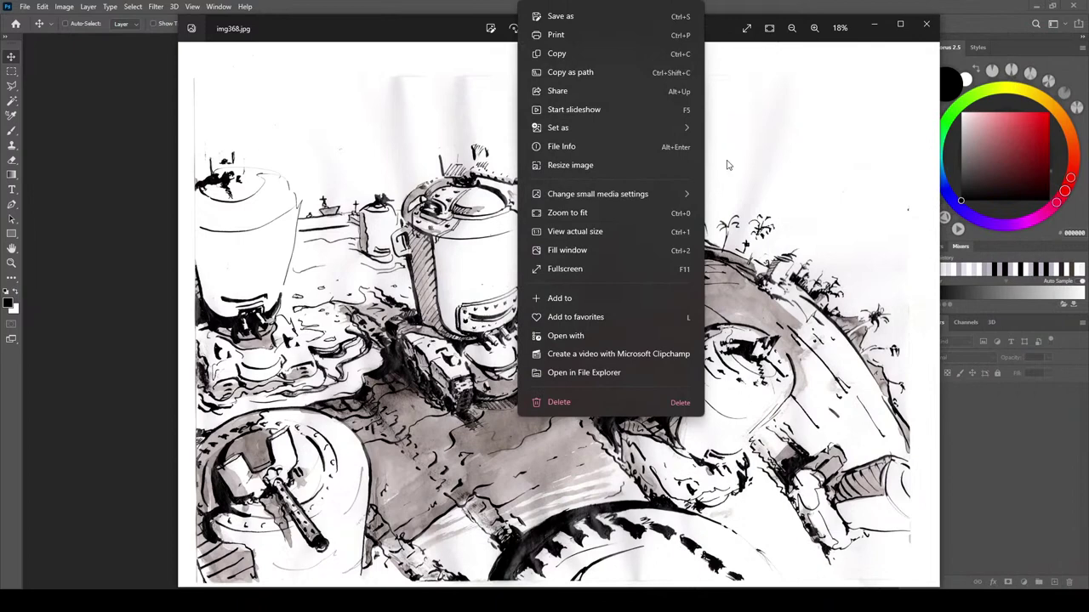
left_click(604, 372)
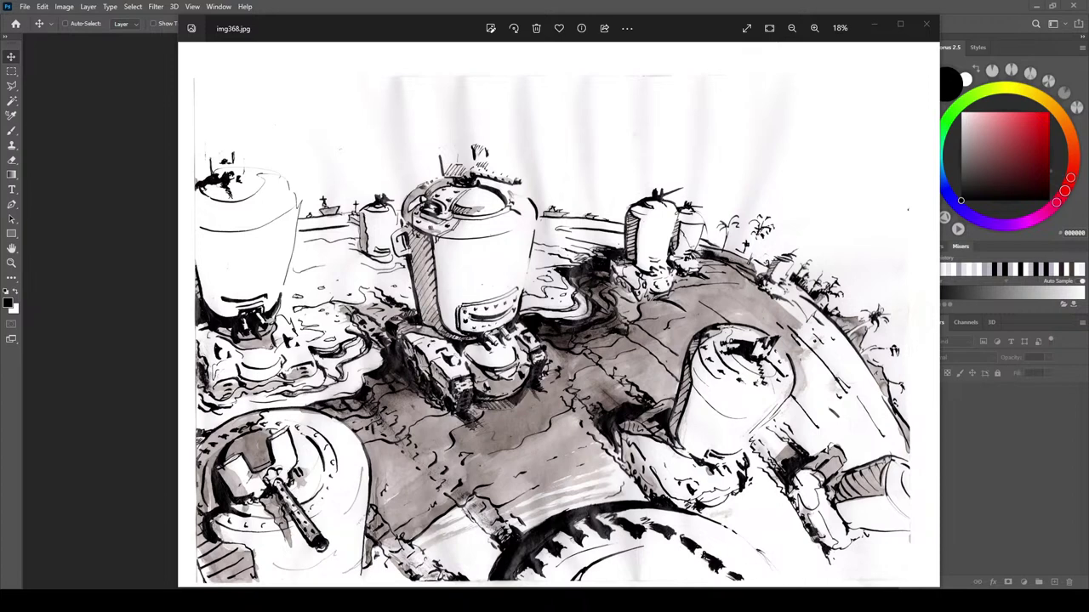
left_click(923, 28)
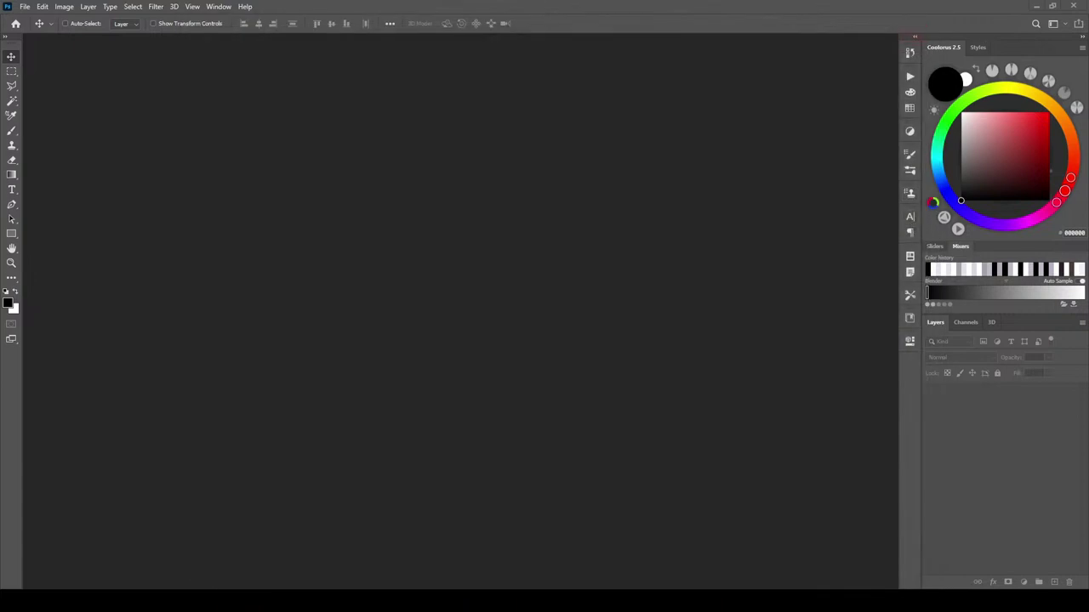
- Create a new document from the recent 36.5 x 24.5 in preset at 600 ppi with a white background
left_click(25, 6)
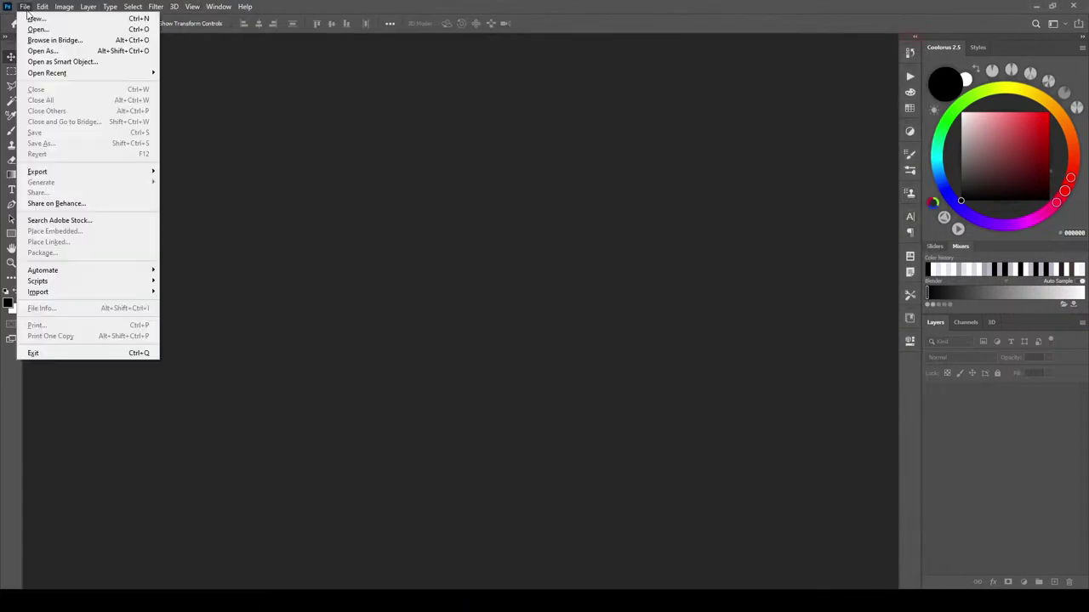
left_click(27, 19)
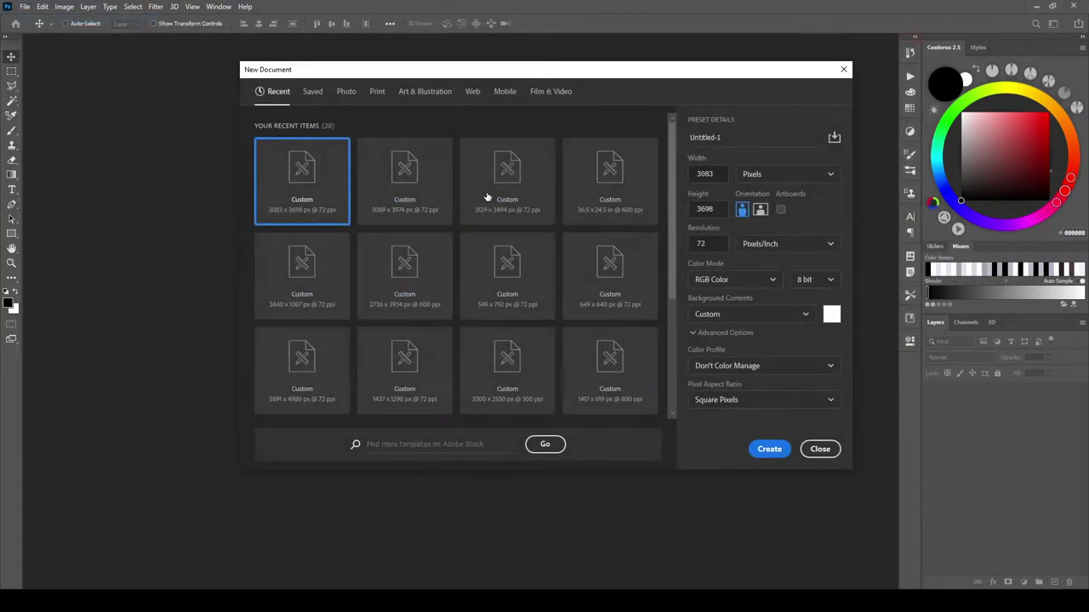
left_click(610, 176)
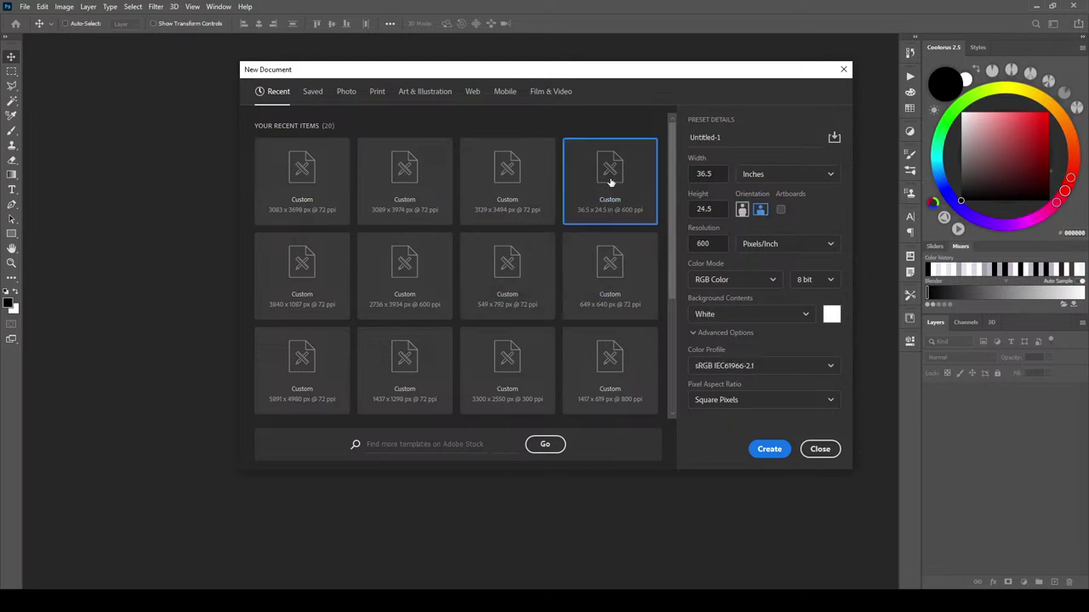
left_click(769, 450)
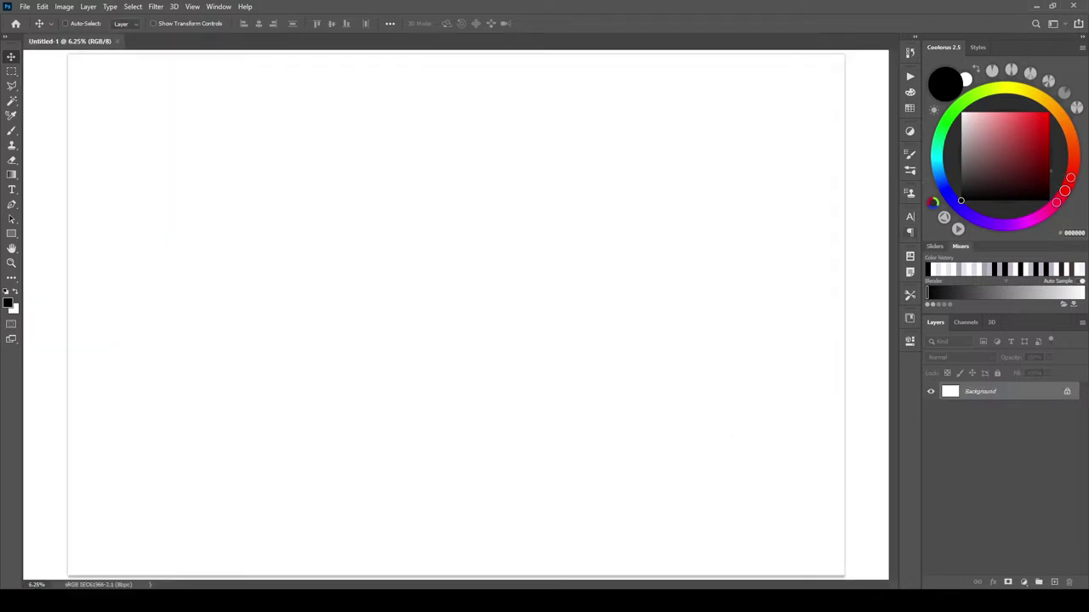
- Place img368 from File Explorer onto the canvas and enlarge it proportionally to about 256%
left_click_drag(913, 233, 382, 253)
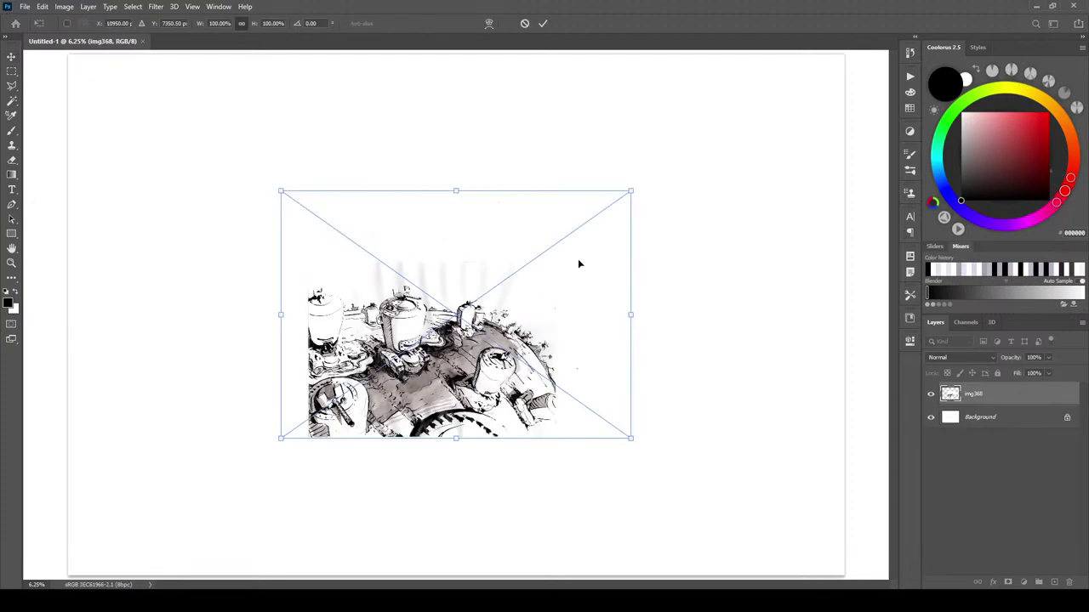
left_click_drag(455, 191, 456, 83)
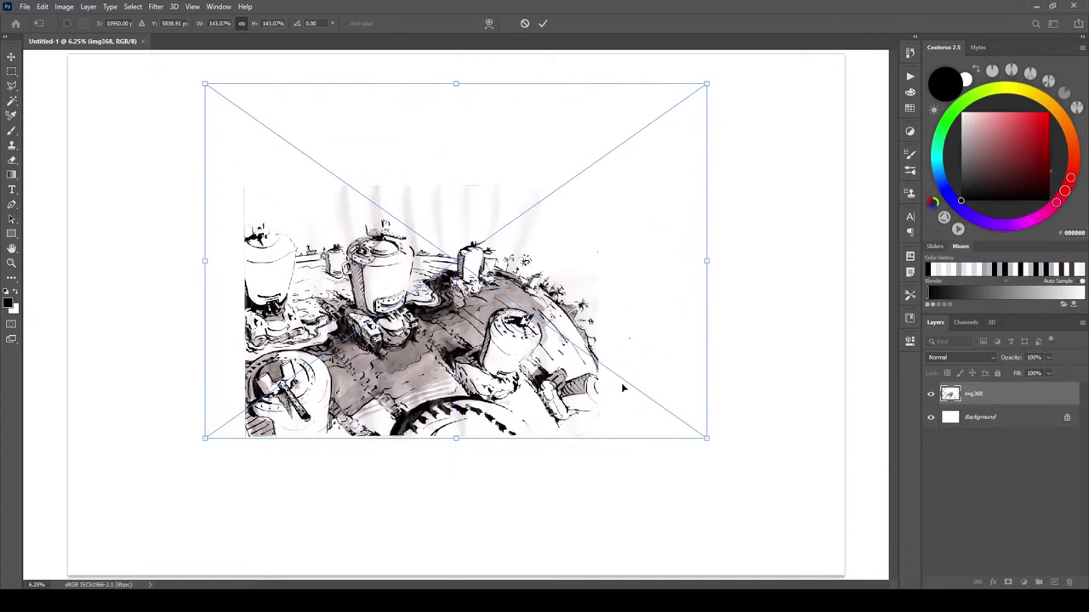
left_click_drag(456, 83, 457, 51)
left_click_drag(735, 439, 924, 570)
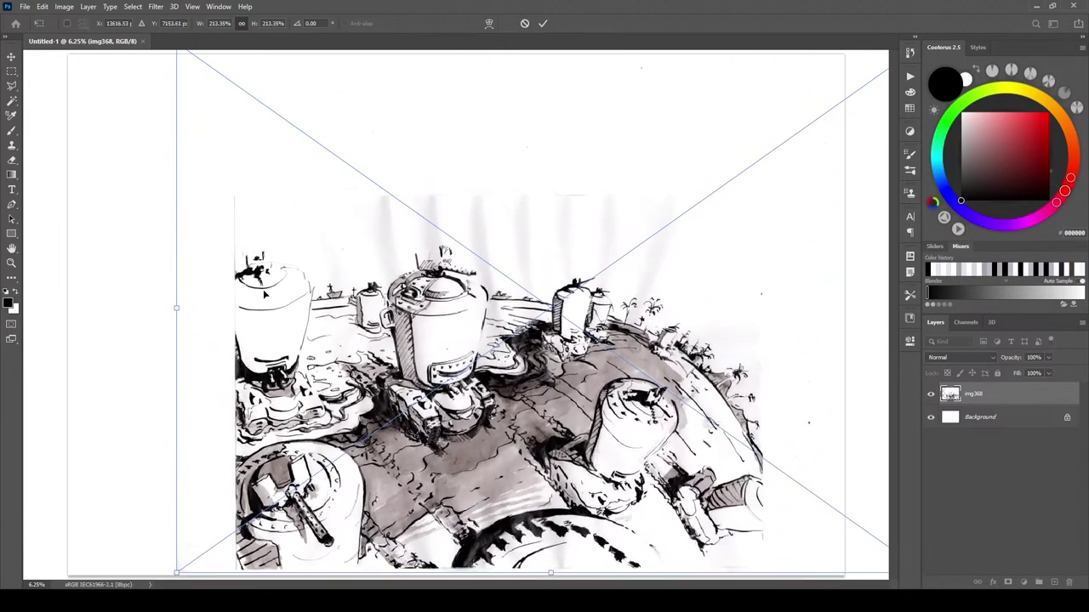
left_click_drag(177, 308, 19, 273)
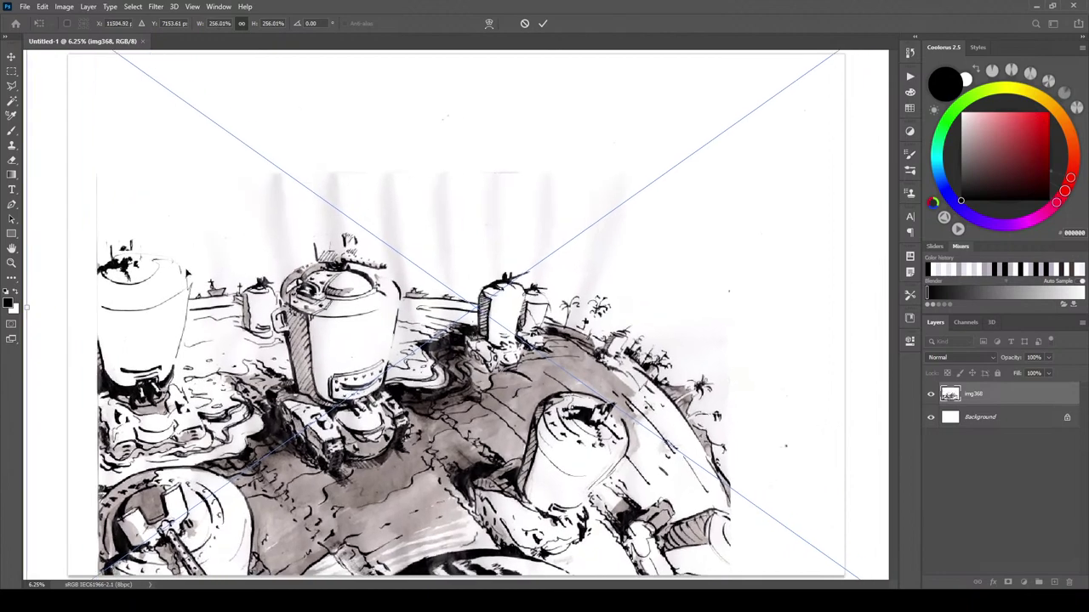
- Align the placed sketch with the canvas's left edge, enlarge it to about 284% down to the bottom edge, and commit the placement
left_click_drag(423, 325, 402, 207)
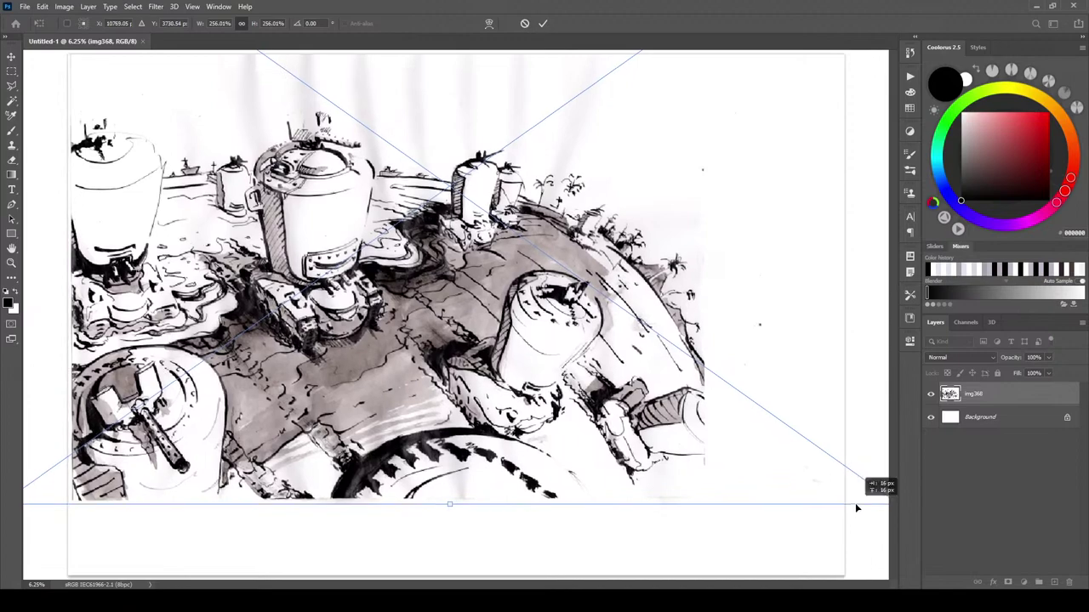
left_click_drag(856, 508, 869, 576)
left_click_drag(519, 300, 547, 312)
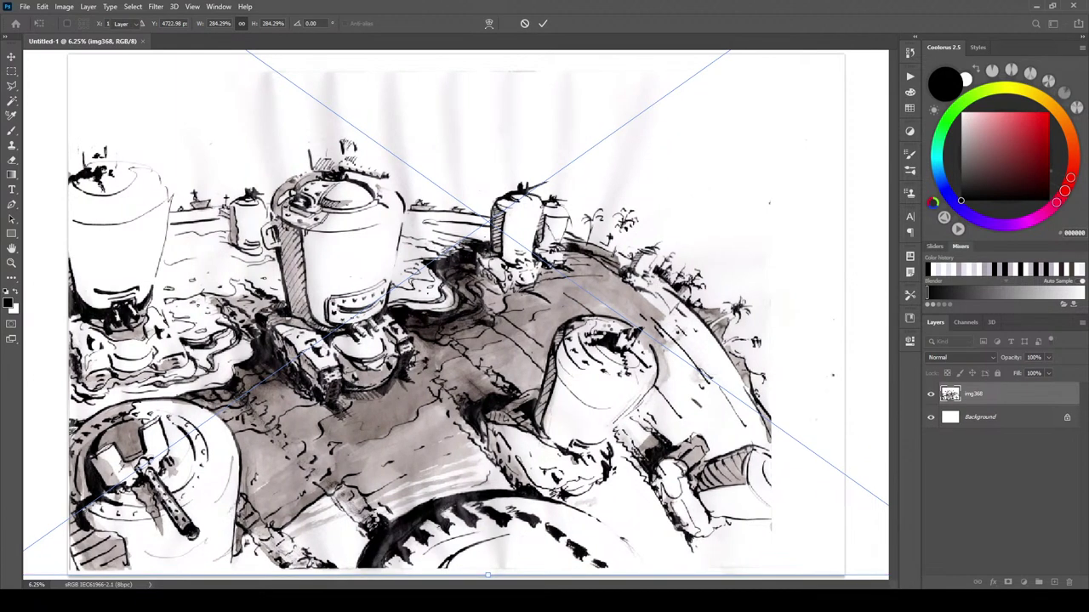
key("Return")
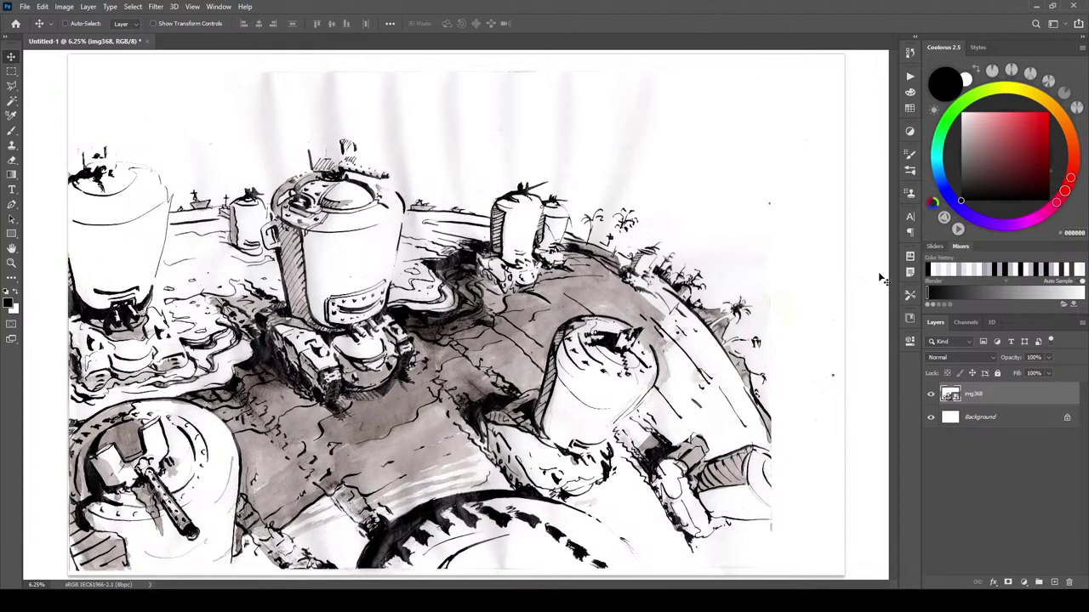
- Nudge the placed sketch slightly to the right so its left border sits just inside the canvas
left_click(11, 70)
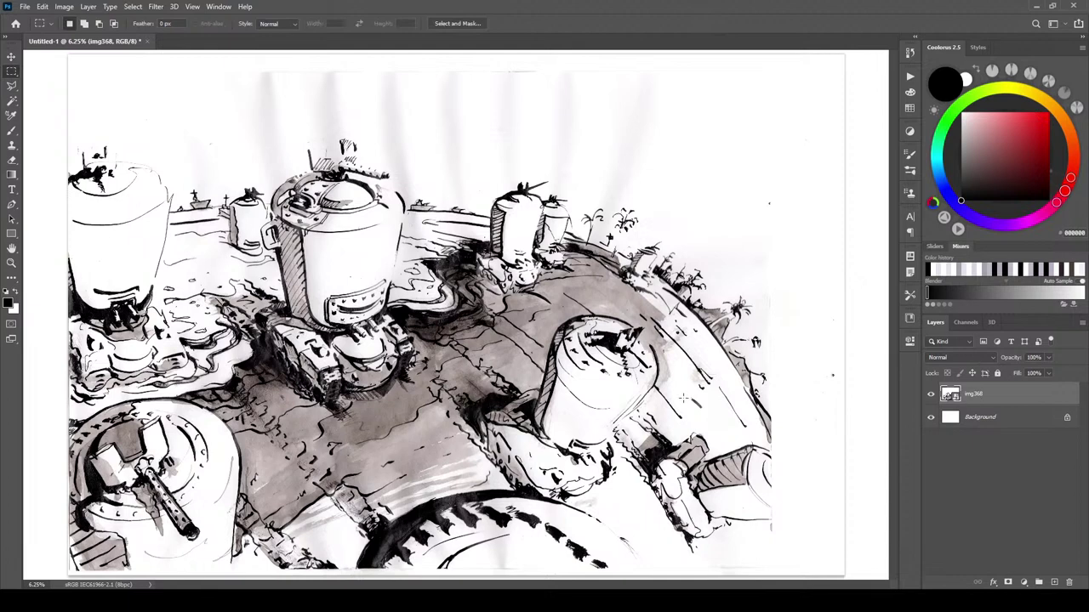
key("v")
left_click_drag(380, 321, 387, 296)
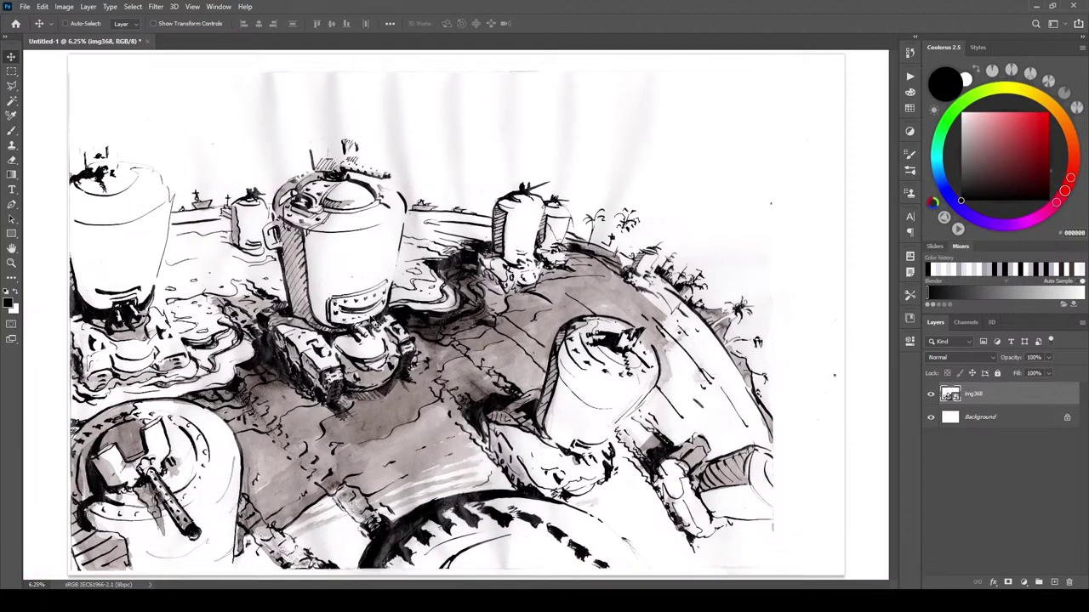
- Copy a rectangular selection of the sketch without its upper sky strip to a new layer, and hide the img368 layer
key("m")
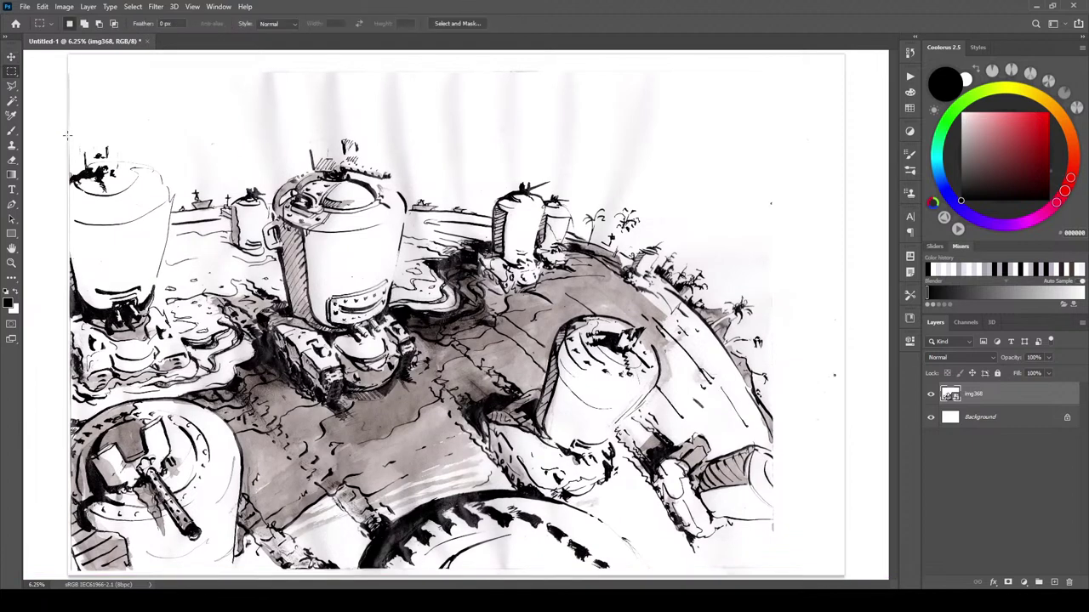
left_click_drag(68, 133, 774, 572)
key("ctrl+j")
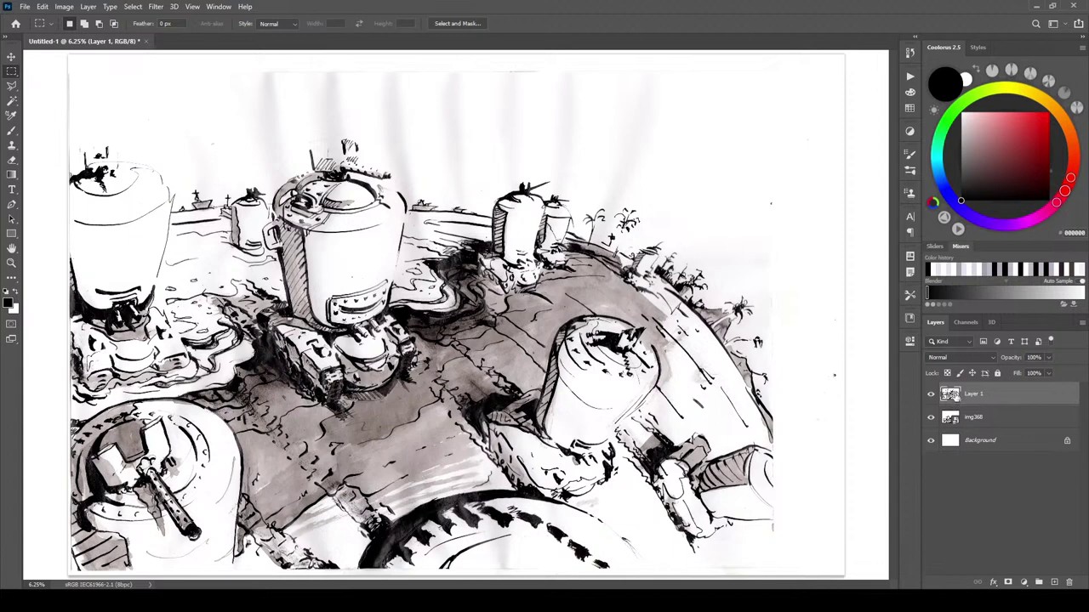
left_click(931, 418)
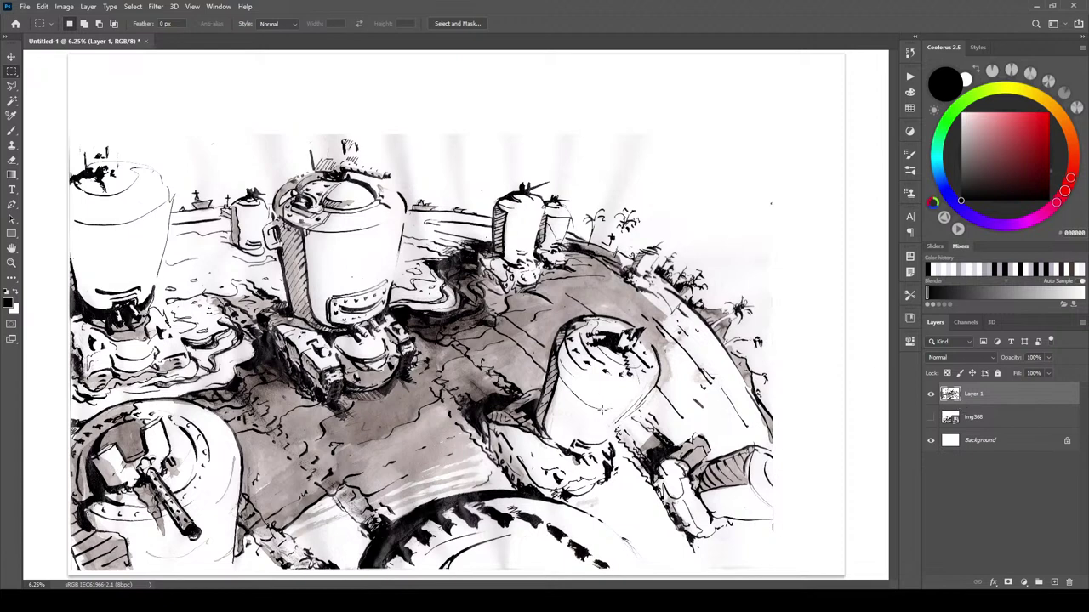
- Free-transform Layer 1, stretching its lower-right corner to the canvas corner and pulling both upper corners slightly upward
key("ctrl+t")
right_click(615, 355)
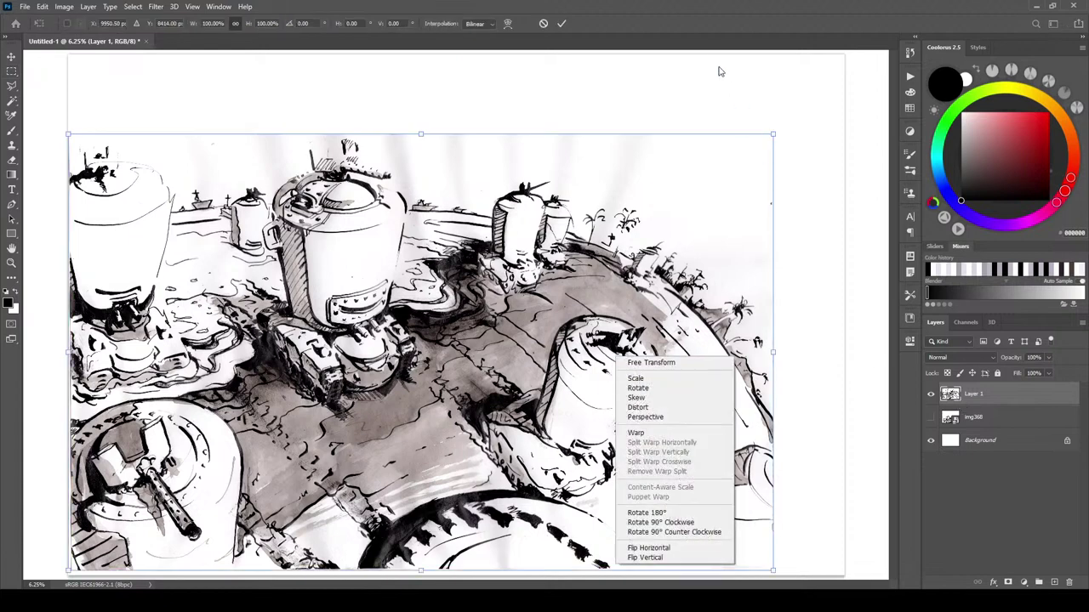
left_click(719, 37)
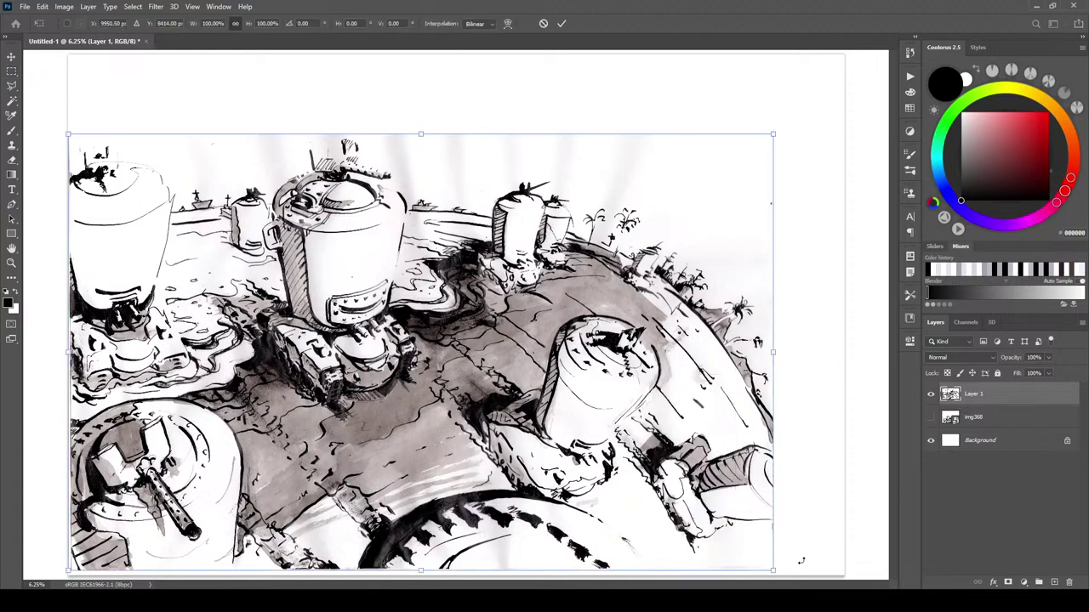
left_click_drag(772, 569, 850, 577)
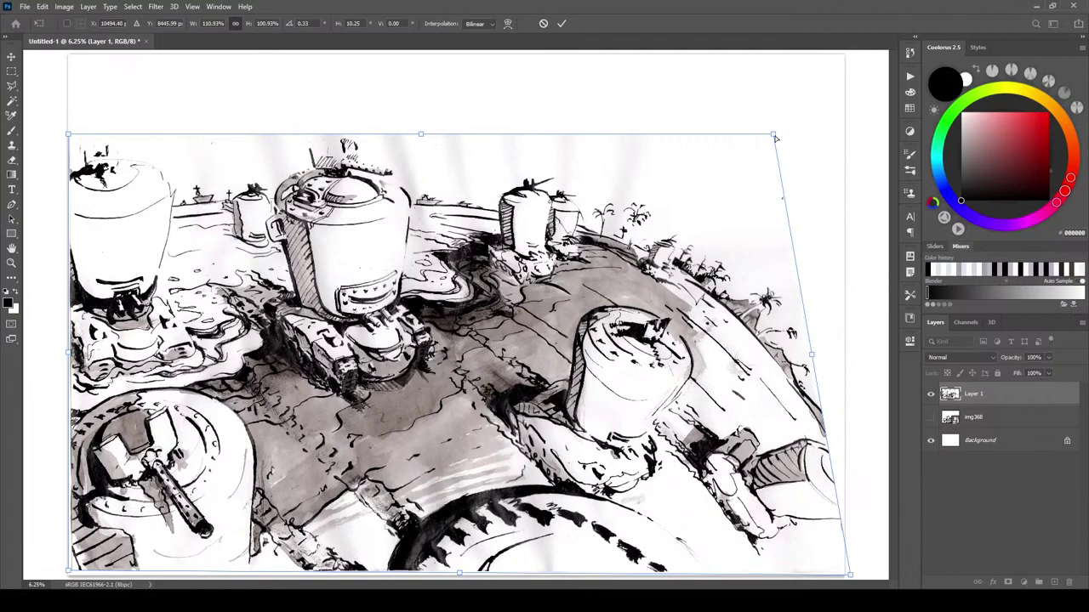
mouse_move(772, 133)
left_mouse_down()
mouse_move(596, 202)
mouse_move(698, 148)
mouse_move(808, 113)
mouse_move(771, 134)
mouse_move(782, 129)
left_mouse_up()
mouse_move(67, 137)
left_mouse_down()
mouse_move(62, 61)
mouse_move(71, 123)
left_mouse_up()
left_click_drag(62, 197, 70, 124)
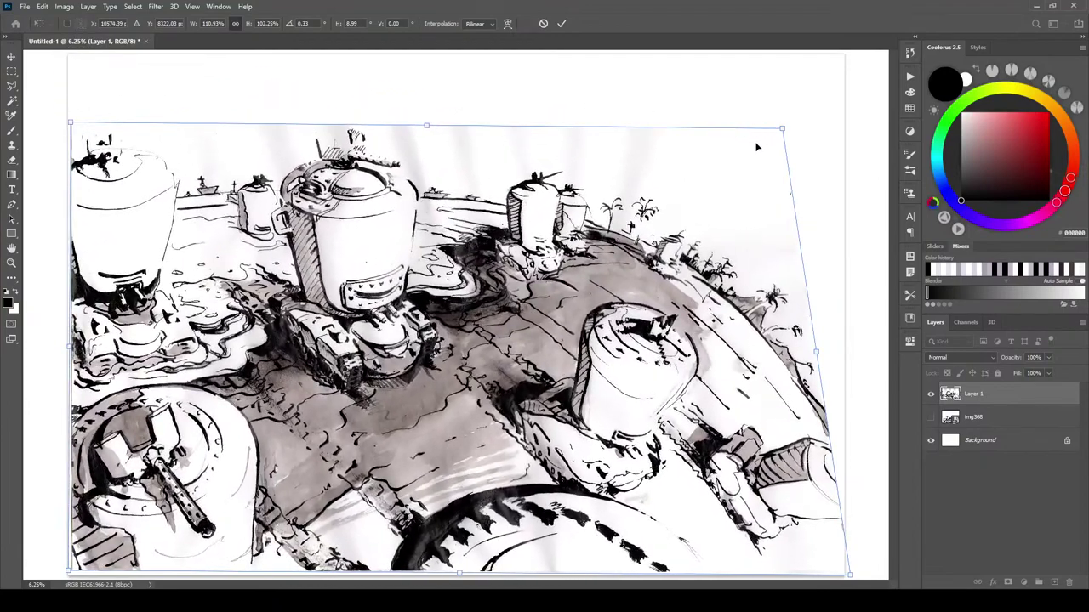
- Switch the transform to Warp and reshape the sketch's right half around the distant and right-hand tanks
right_click(718, 171)
left_click(740, 246)
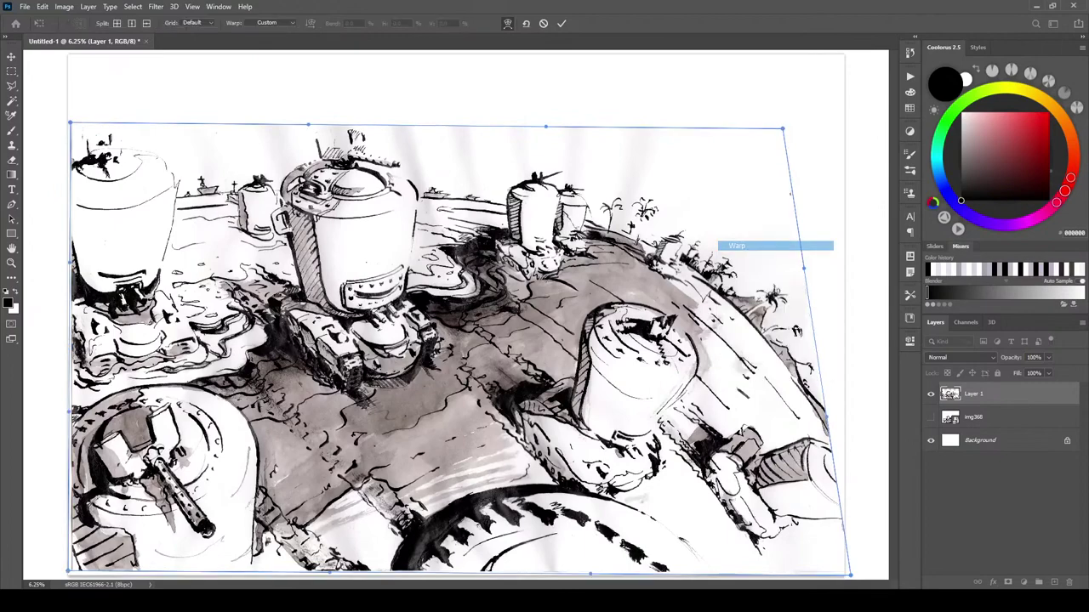
left_click_drag(630, 290, 608, 319)
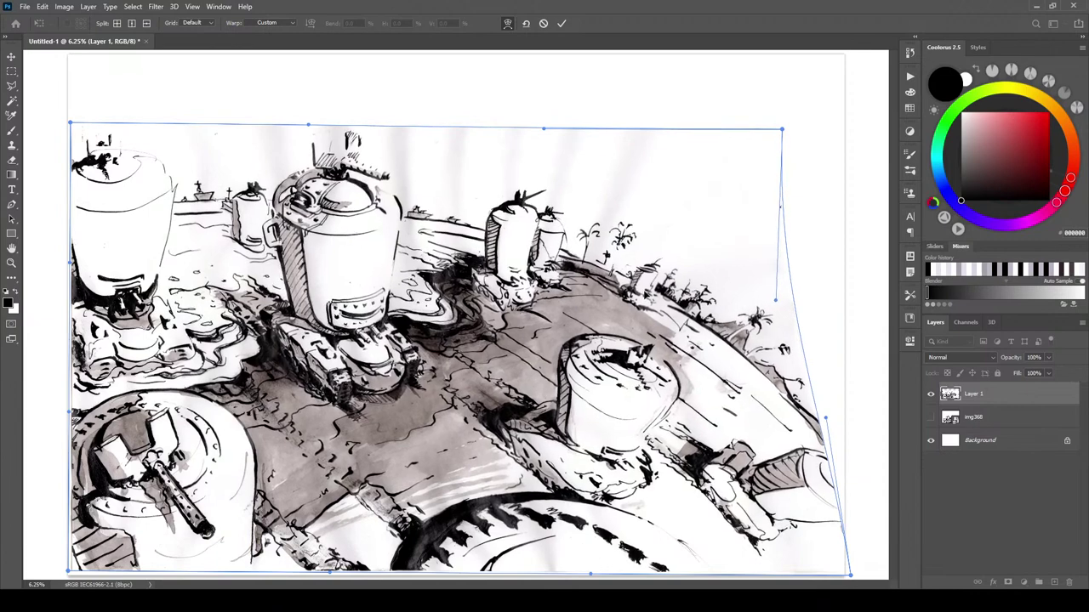
mouse_move(622, 180)
left_mouse_down()
mouse_move(645, 176)
mouse_move(631, 184)
left_mouse_up()
left_click_drag(515, 345, 529, 345)
left_click_drag(808, 344, 814, 353)
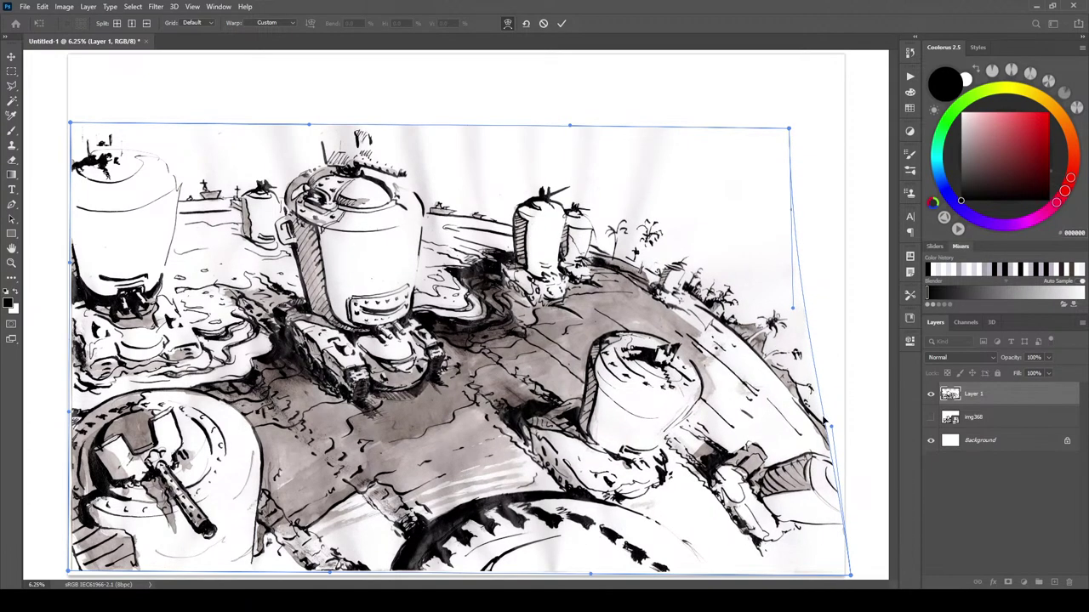
- Bulge the lower right edge past the canvas, curve the upper right edge inward, arch the top edge upward, and commit the warp
left_click_drag(832, 431, 888, 363)
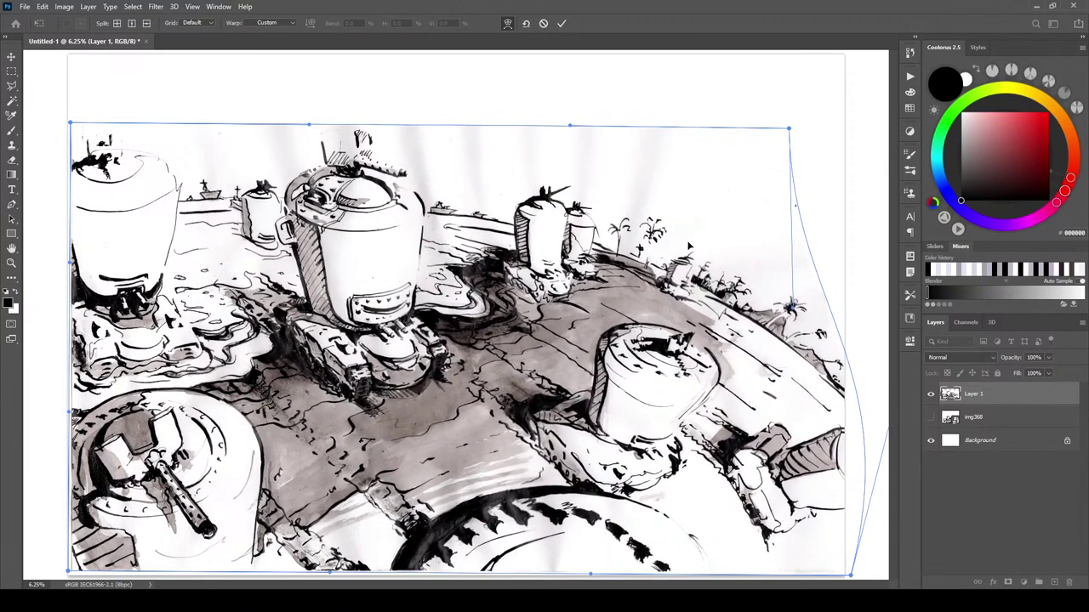
mouse_move(570, 125)
left_mouse_down()
mouse_move(578, 87)
mouse_move(496, 134)
mouse_move(541, 87)
mouse_move(550, 129)
mouse_move(541, 98)
left_mouse_up()
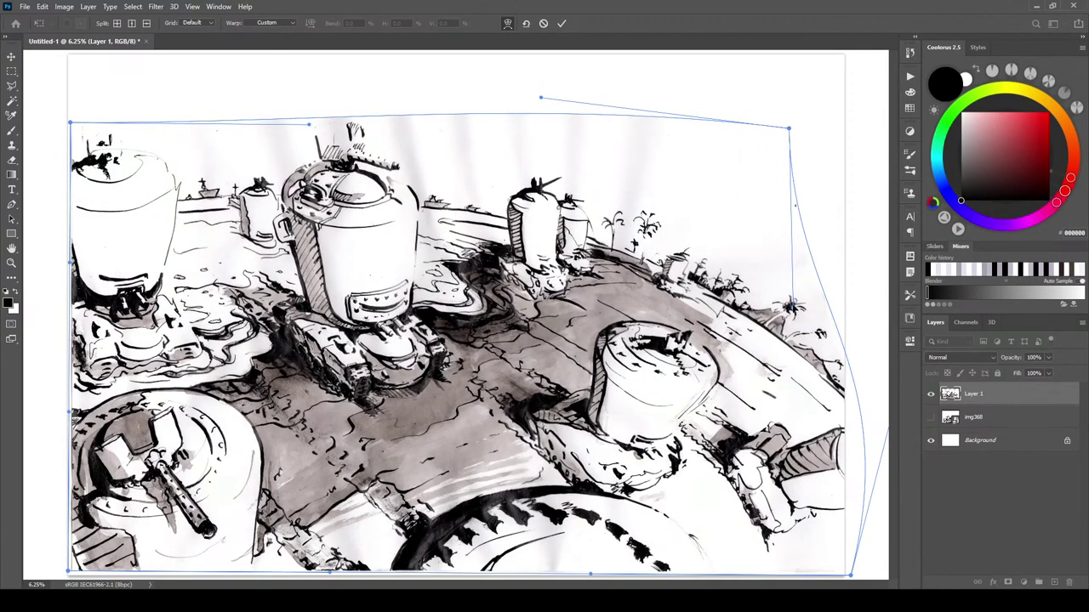
mouse_move(793, 308)
left_mouse_down()
mouse_move(838, 224)
mouse_move(704, 244)
mouse_move(857, 249)
mouse_move(797, 286)
mouse_move(751, 243)
left_mouse_up()
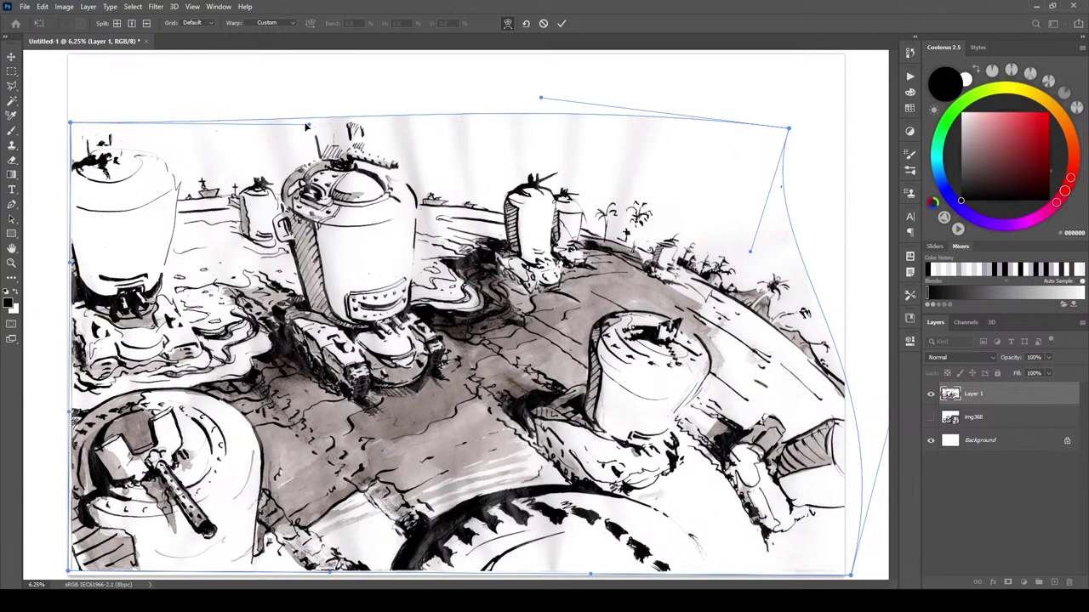
mouse_move(306, 126)
left_mouse_down()
mouse_move(280, 65)
mouse_move(289, 72)
mouse_move(300, 45)
mouse_move(307, 51)
left_mouse_up()
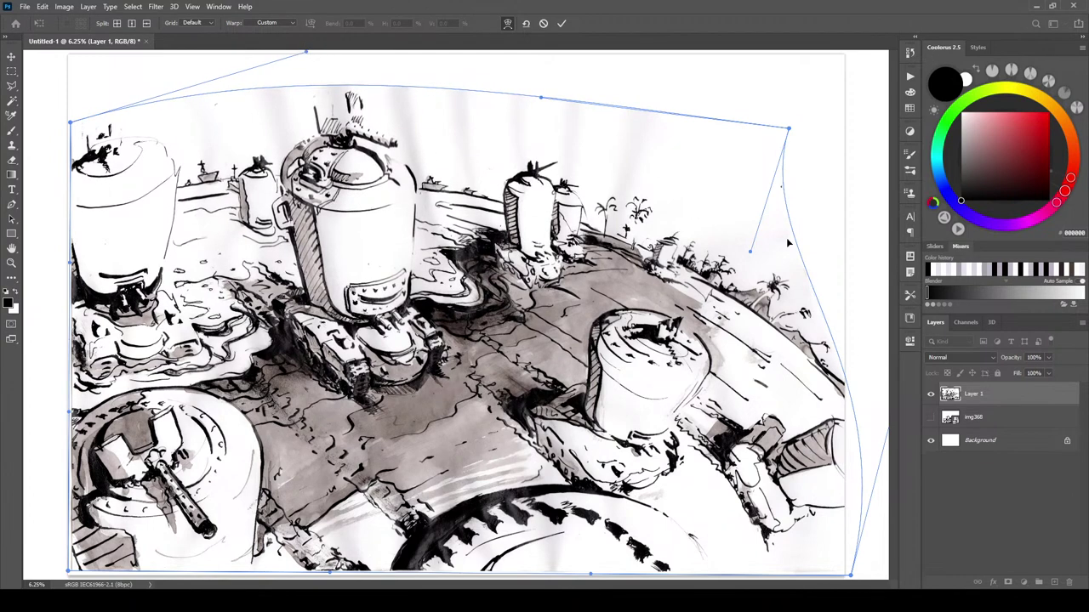
key("Return")
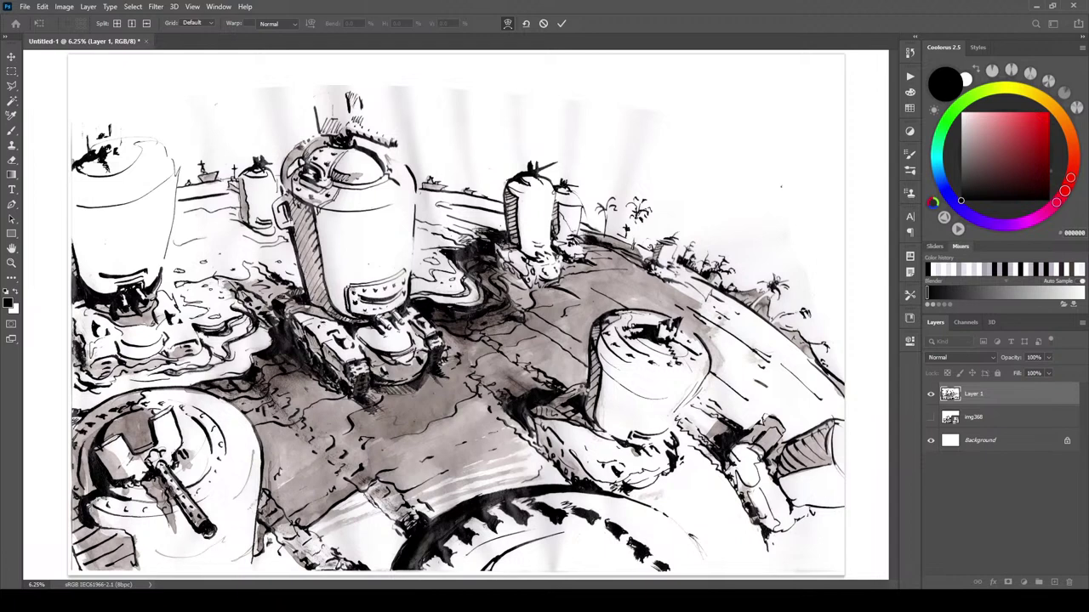
key("Return")
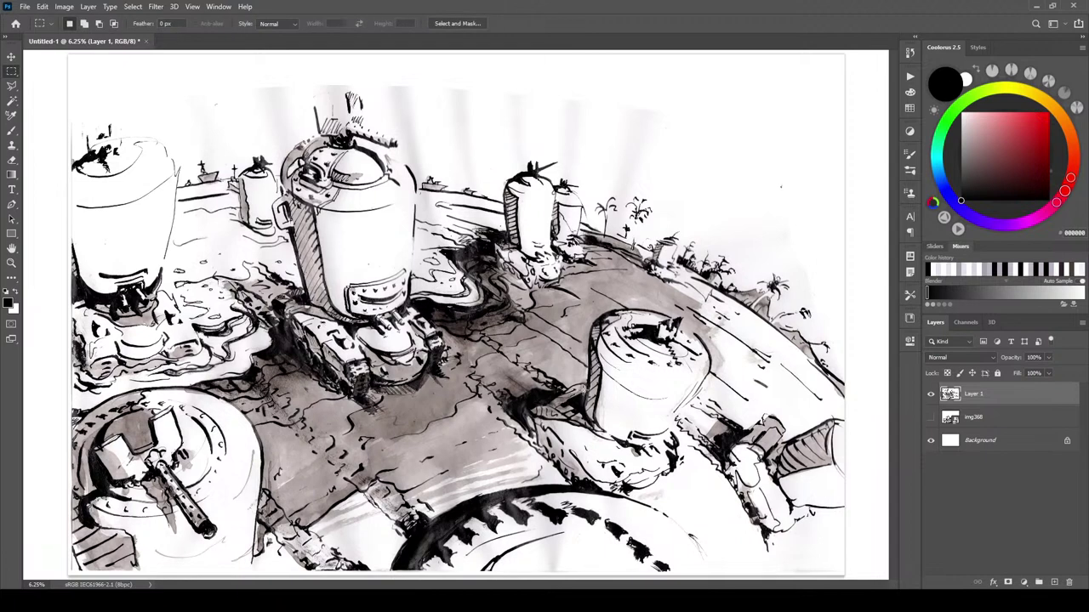
- Compare the warped Layer 1 with the original img368 sketch by switching their visibility, leaving img368 shown and Layer 1 hidden
left_click(931, 394)
left_click(931, 417)
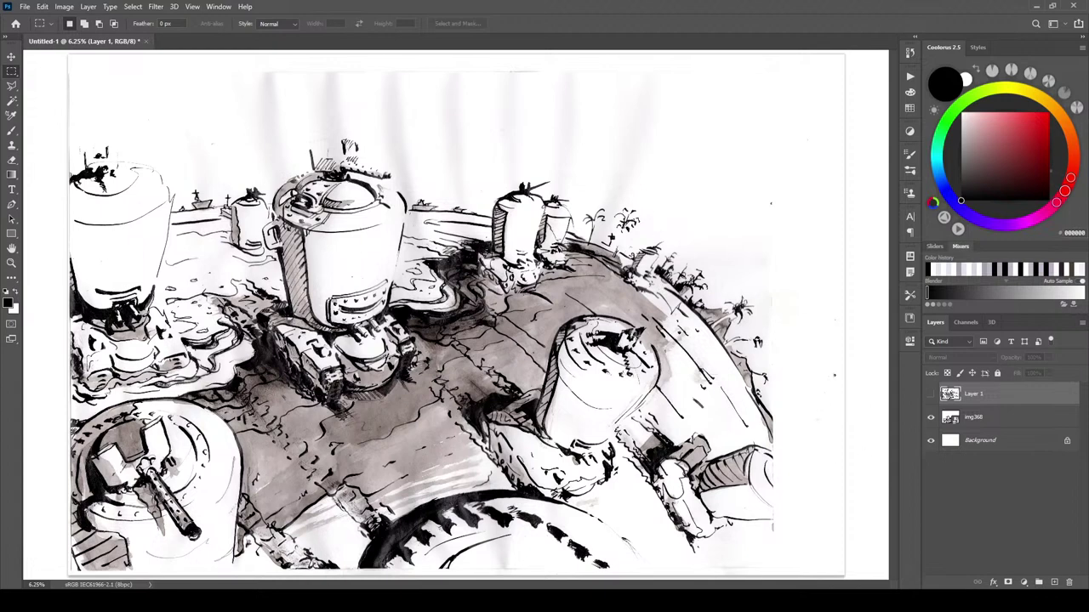
left_click(930, 395)
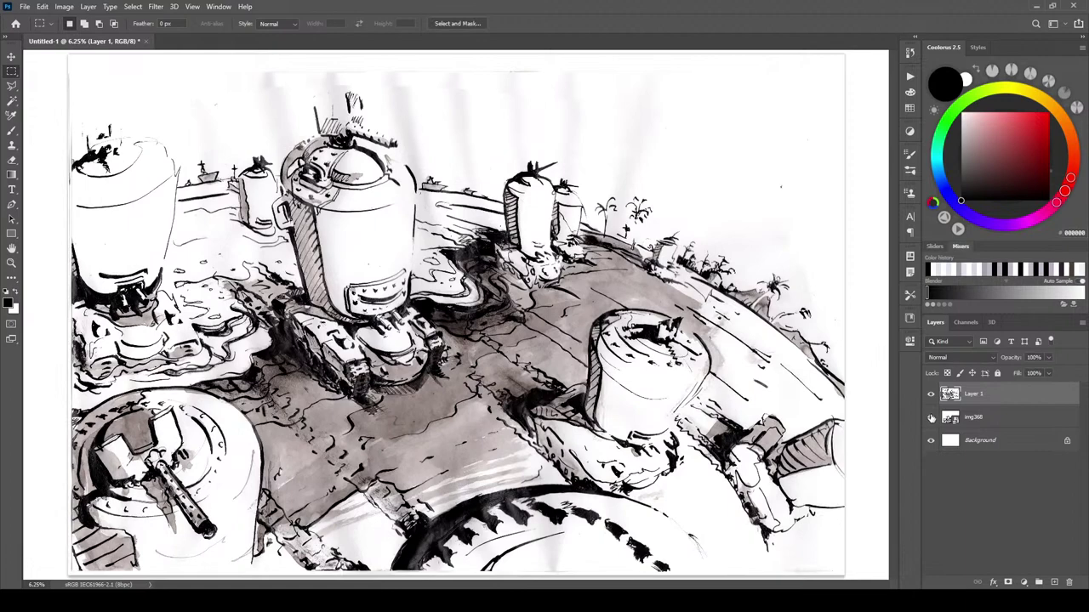
left_click(931, 395)
left_click(931, 395)
left_click(930, 395)
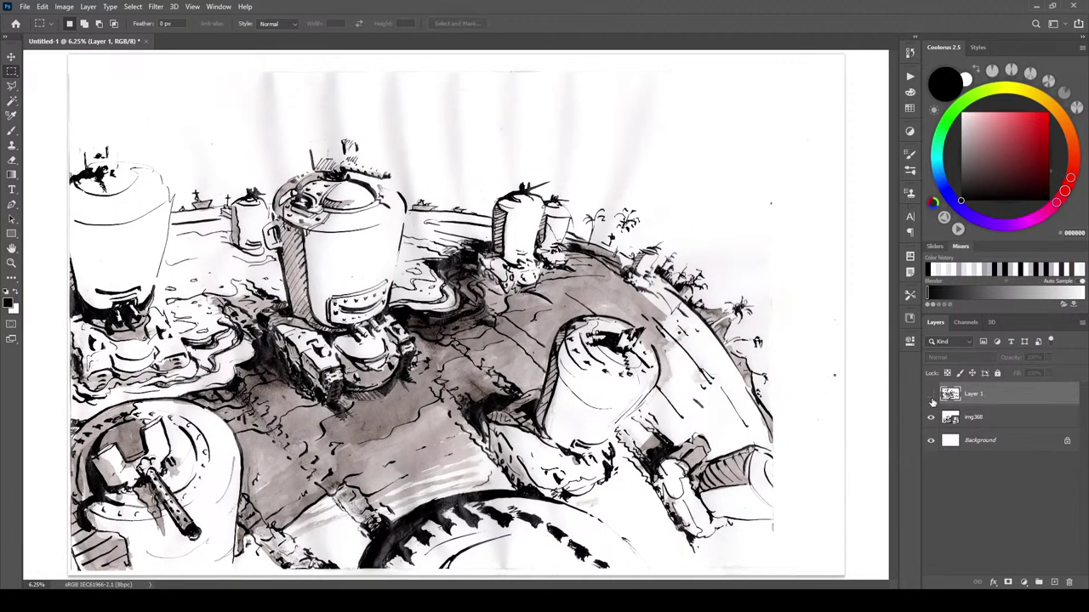
left_click(930, 395)
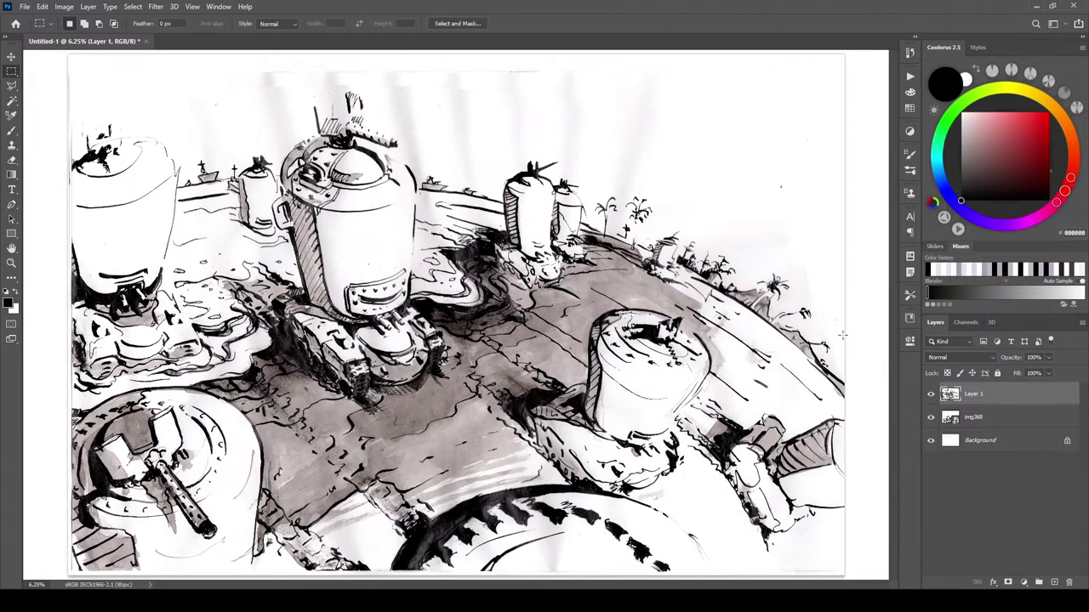
left_click(931, 395)
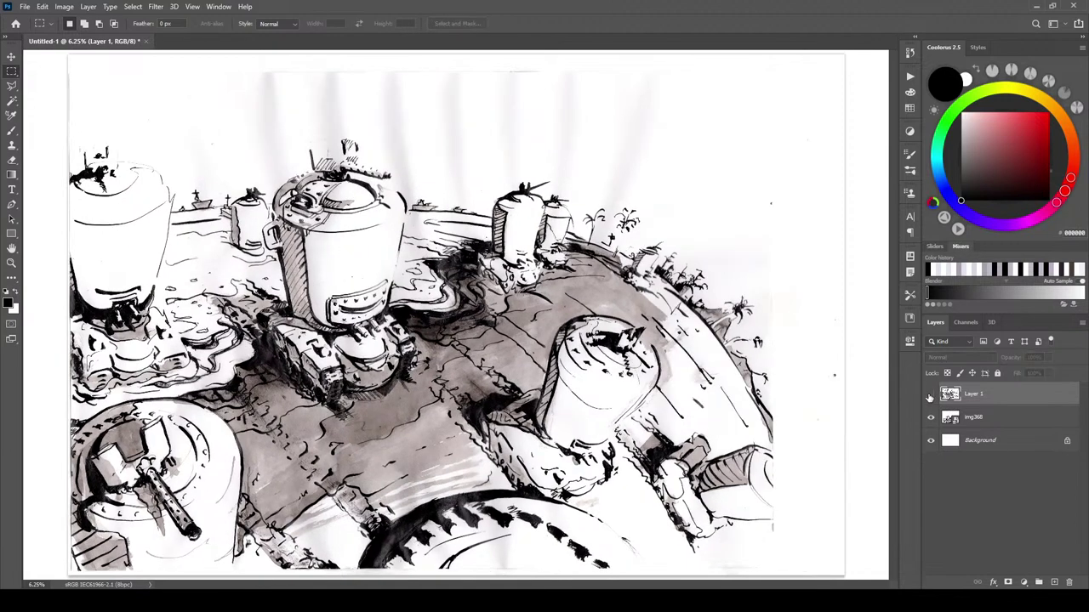
left_click(12, 86)
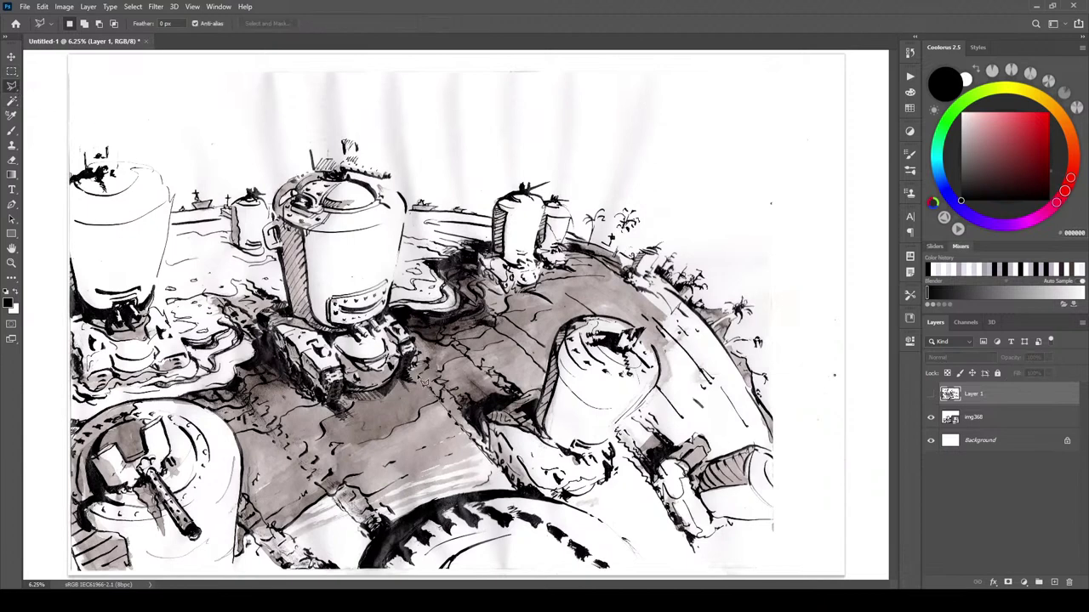
left_click(472, 404)
left_click(494, 396)
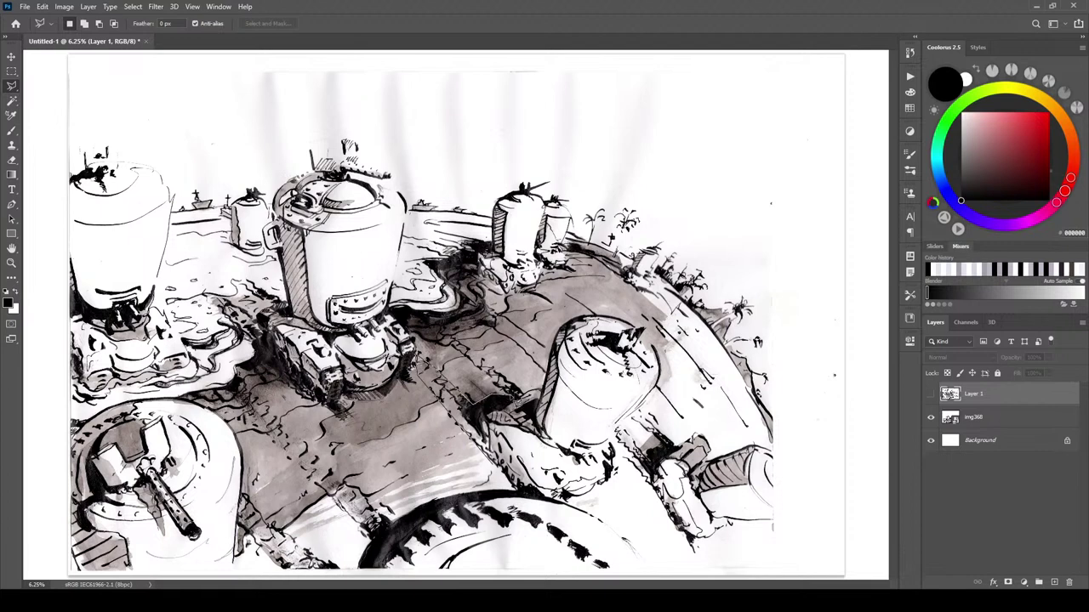
left_click(450, 344)
left_click(543, 401)
- Trace the right foreground tank and its base on img368 with the freehand Lasso and copy the selection to a new layer
right_click(12, 86)
left_click(51, 86)
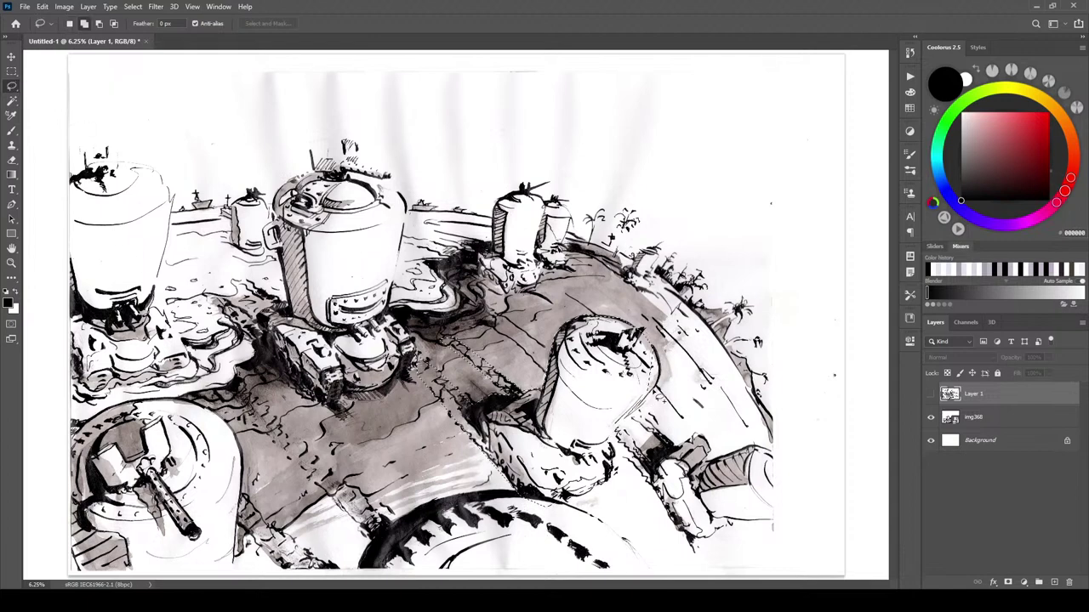
mouse_move(626, 376)
left_mouse_down()
mouse_move(595, 435)
mouse_move(652, 380)
left_mouse_up()
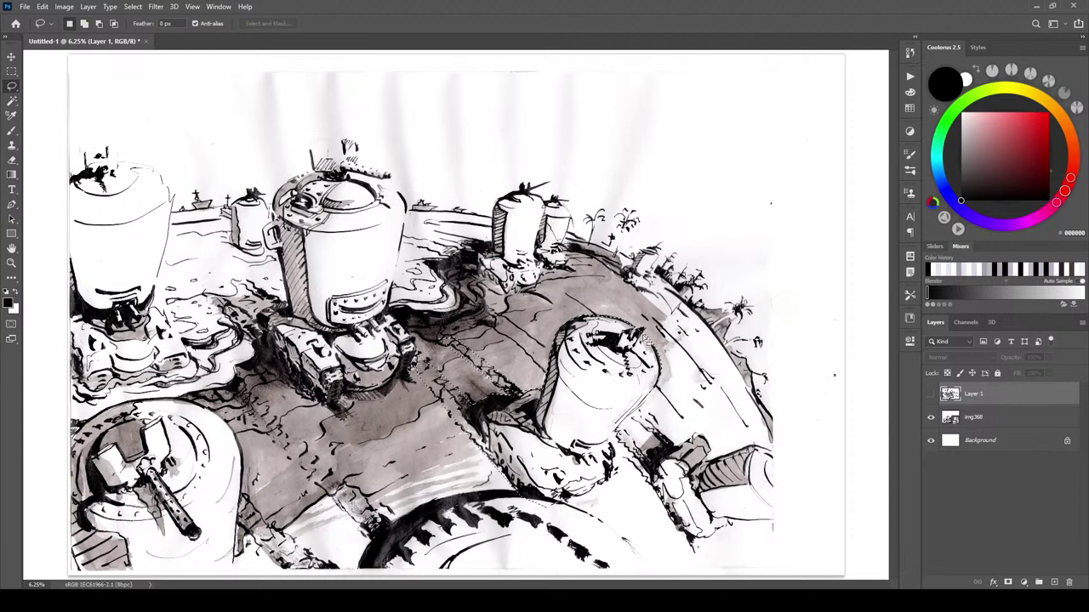
key("shift")
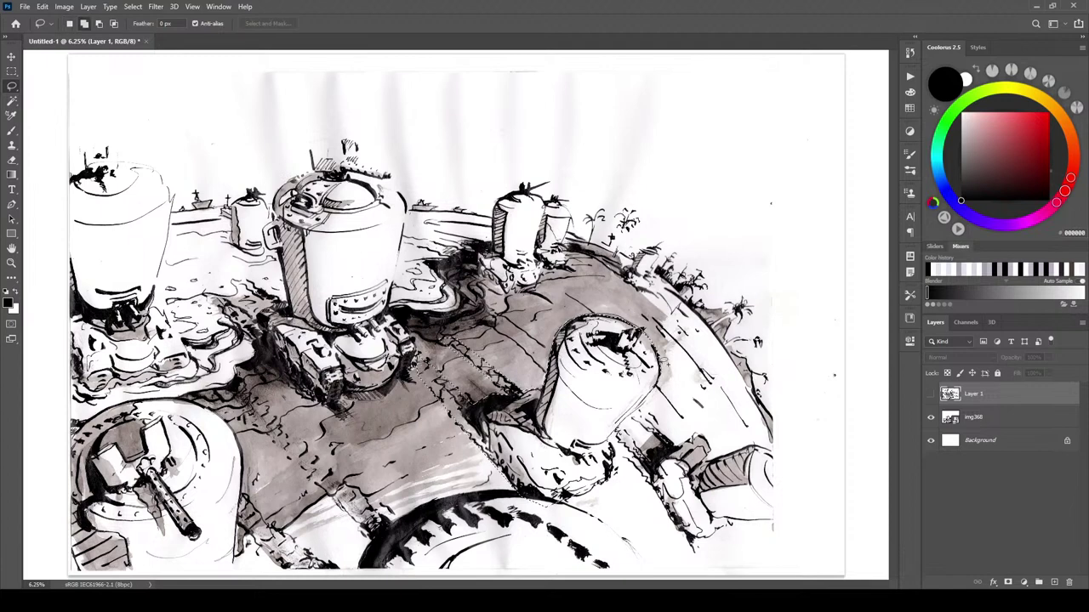
key("alt")
key("alt")
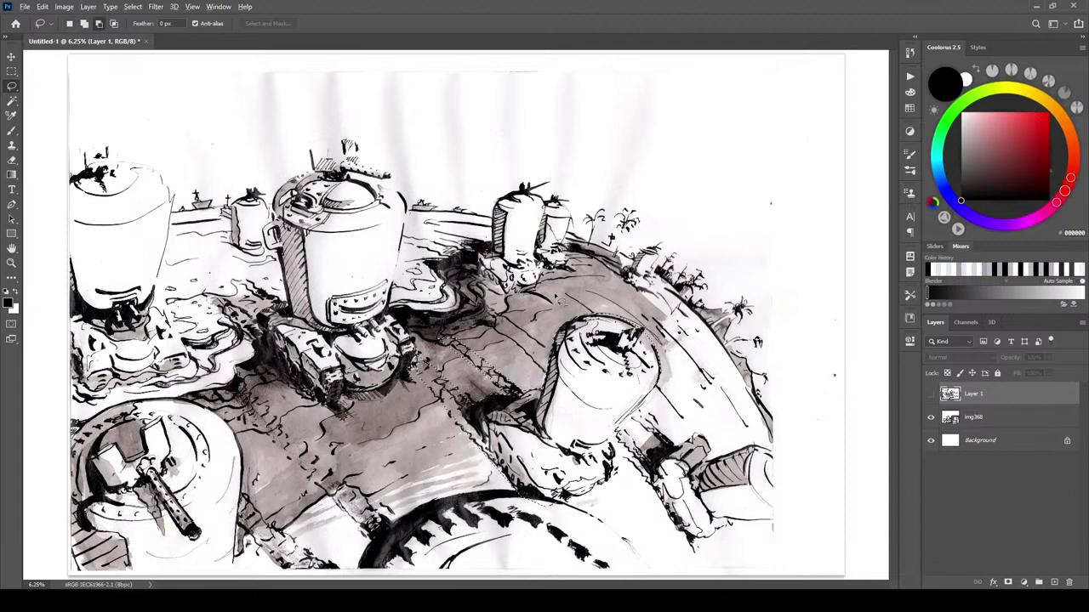
key("alt")
key("alt")
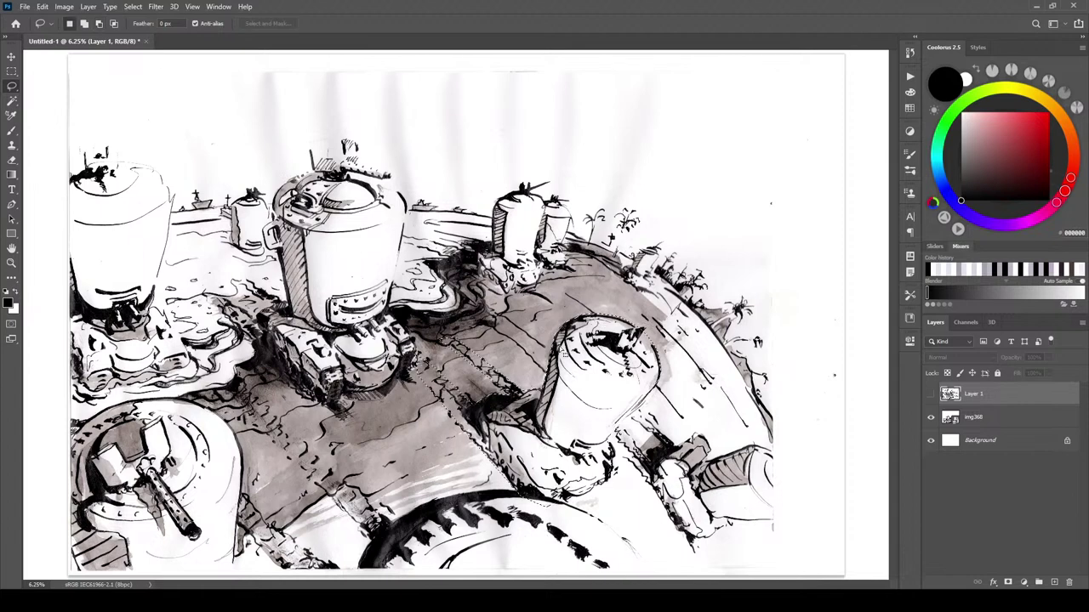
key("shift")
key("shift")
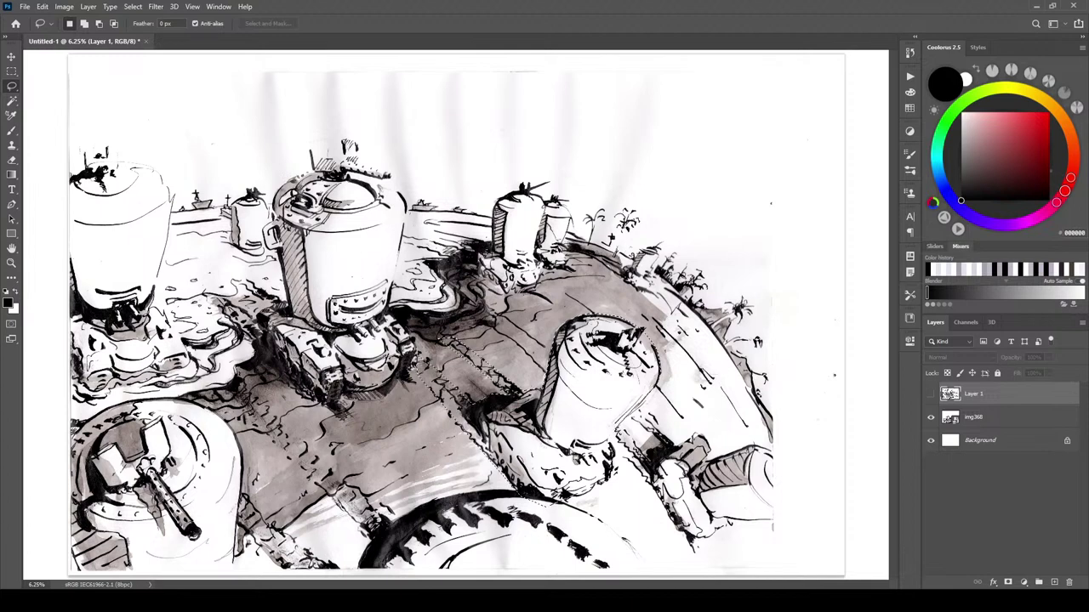
key("shift")
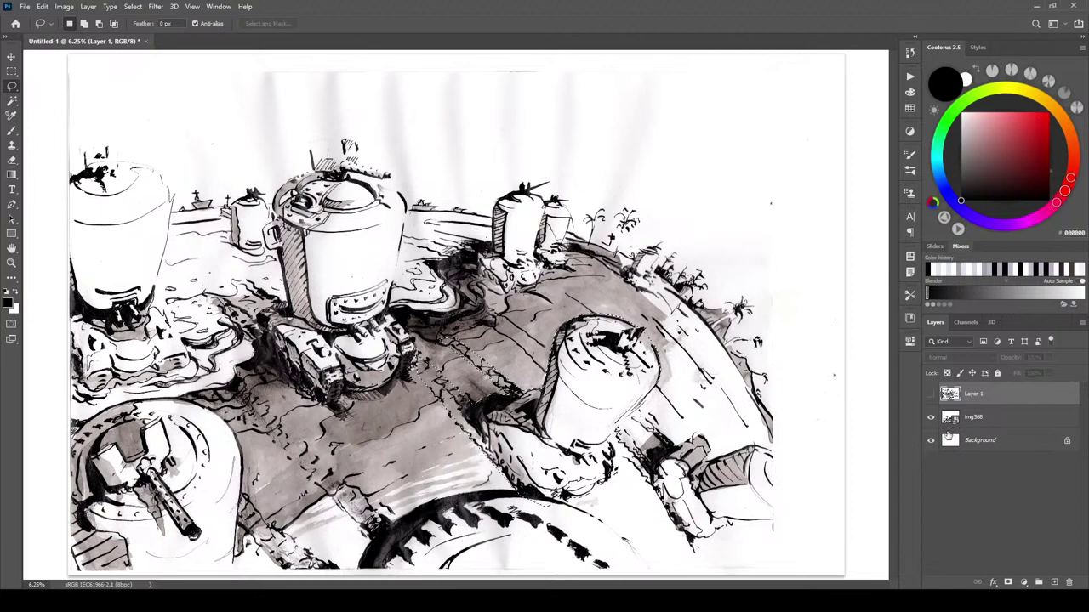
key("ctrl+j")
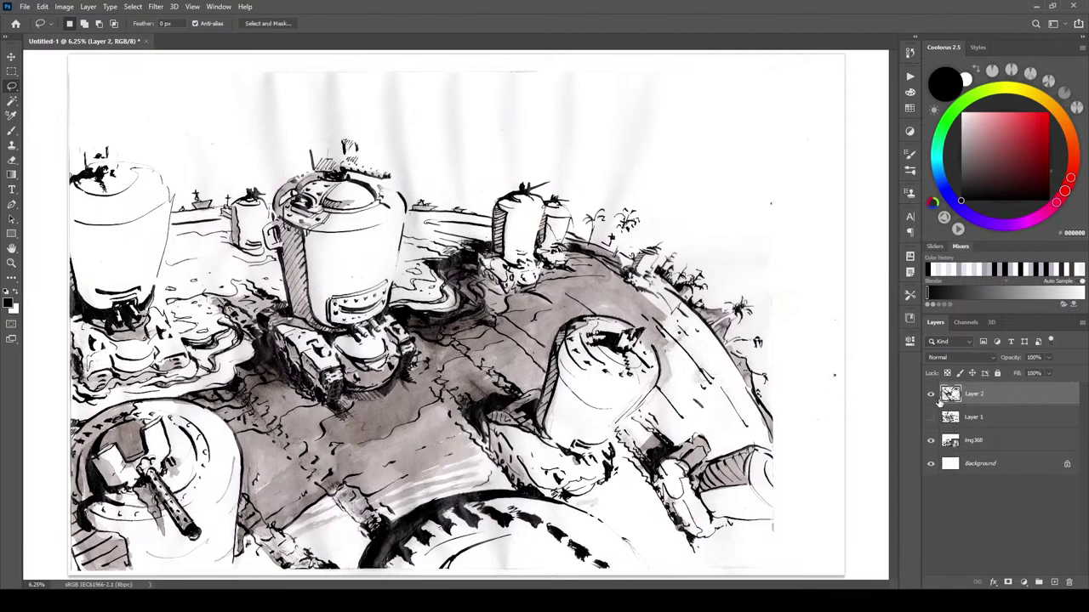
- Show Layer 1, hide img368 and Layer 2, and duplicate Layer 1 with the original Layer 1 hidden
left_click(931, 440)
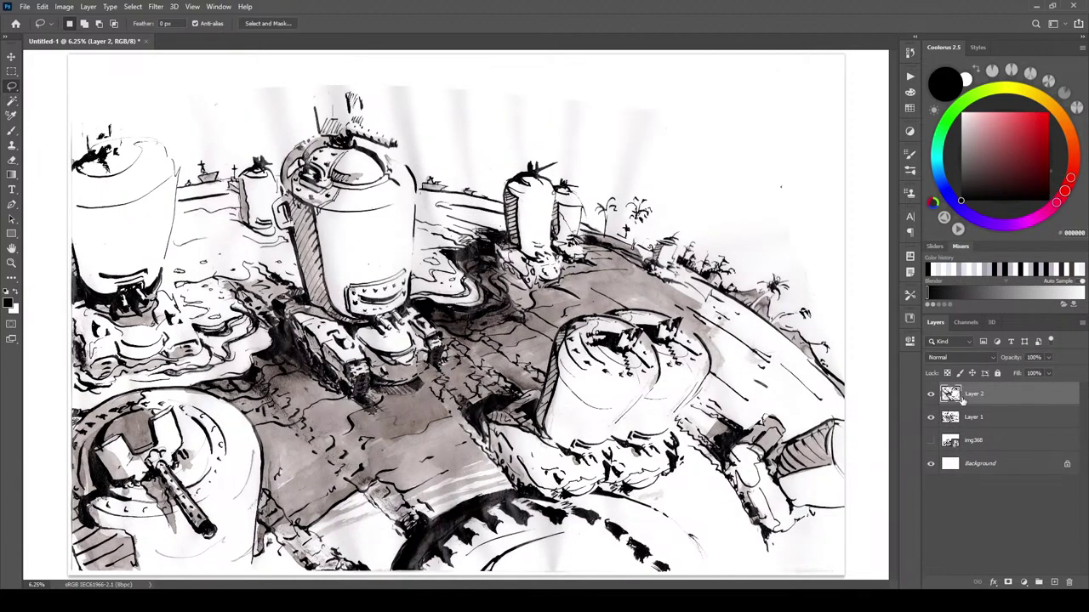
key("alt+bracketleft")
left_click(931, 395)
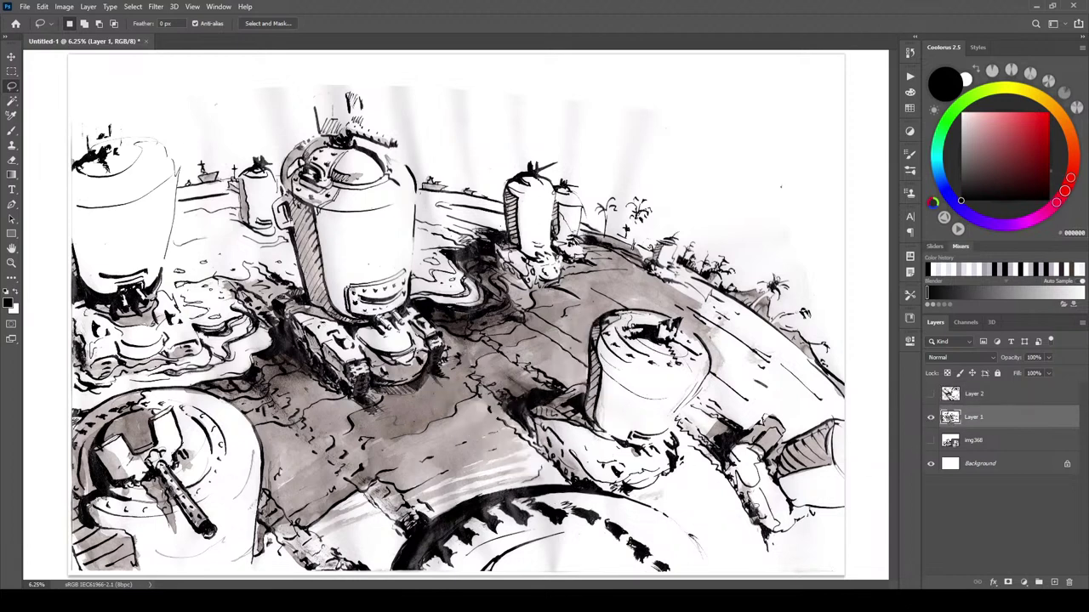
key("ctrl+j")
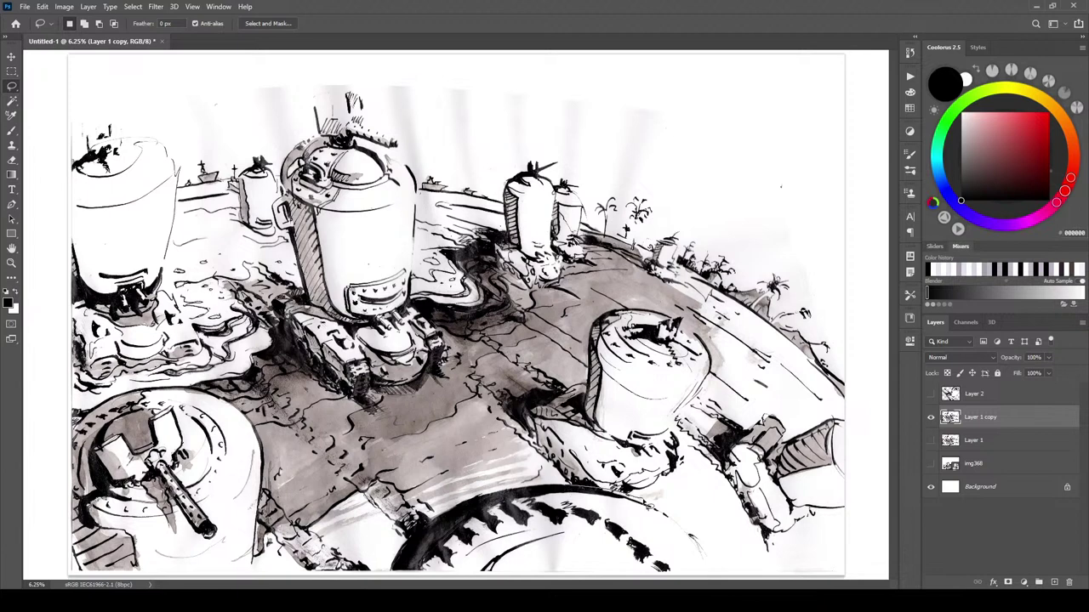
- Lasso the warped right foreground tank on Layer 1 copy, adding a sliver along the black arc below its base
mouse_move(689, 486)
left_mouse_down()
mouse_move(687, 434)
mouse_move(719, 374)
mouse_move(689, 319)
mouse_move(609, 315)
mouse_move(584, 379)
mouse_move(520, 396)
mouse_move(495, 429)
mouse_move(557, 494)
mouse_move(685, 488)
left_mouse_up()
key("shift")
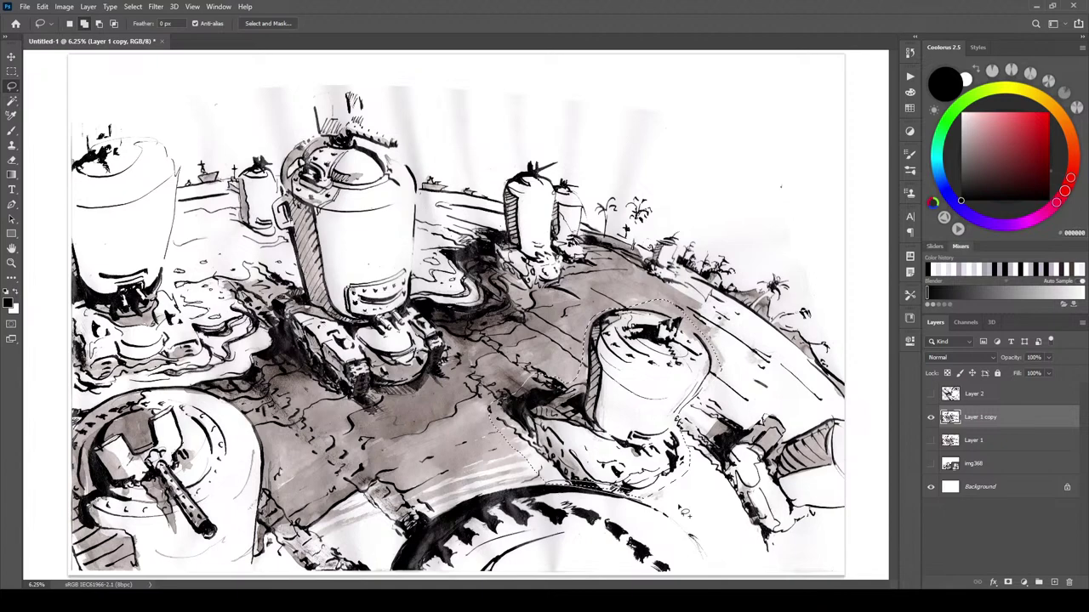
left_click_drag(679, 506, 688, 512)
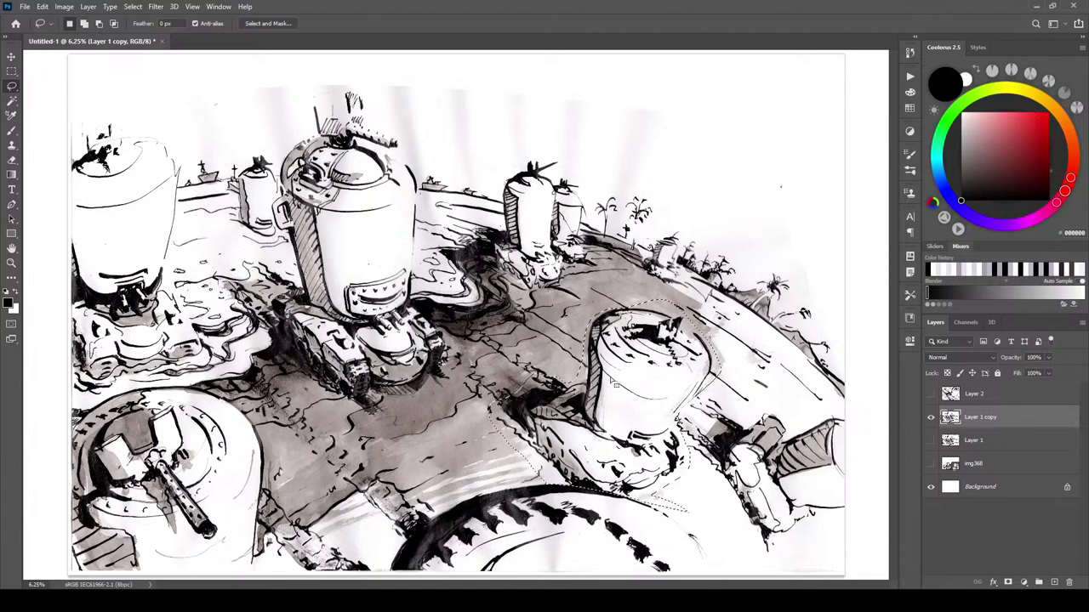
- Brush sampled white over the lower edge of the tank's base on a new layer, and merge it down into Layer 1 copy
key("b")
left_click(680, 474, "alt")
scroll(680, 474, "up", 3)
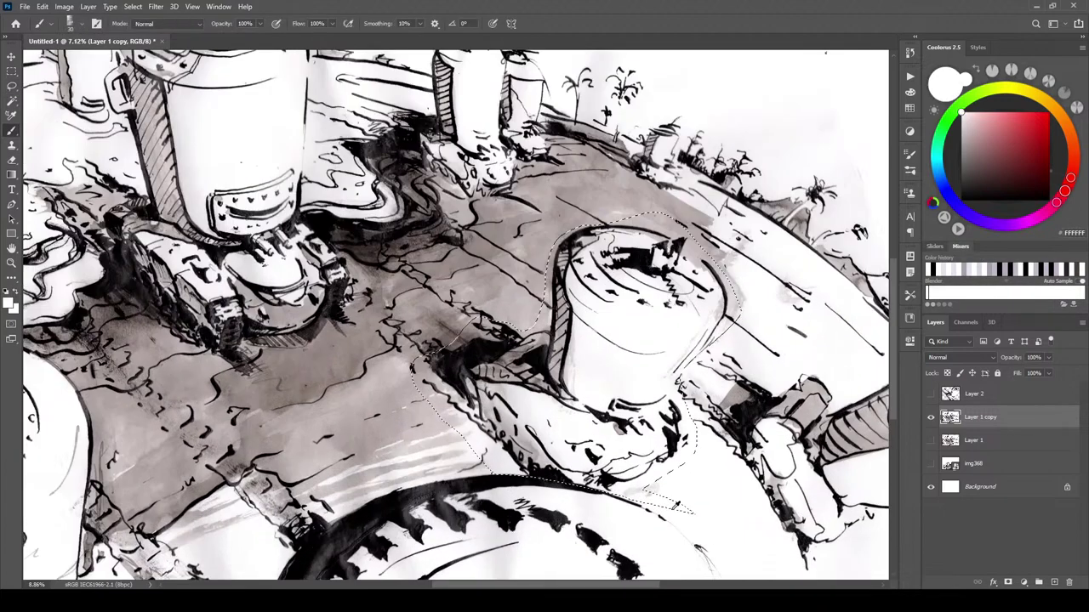
scroll(673, 509, "up", 3)
key("alt+[")
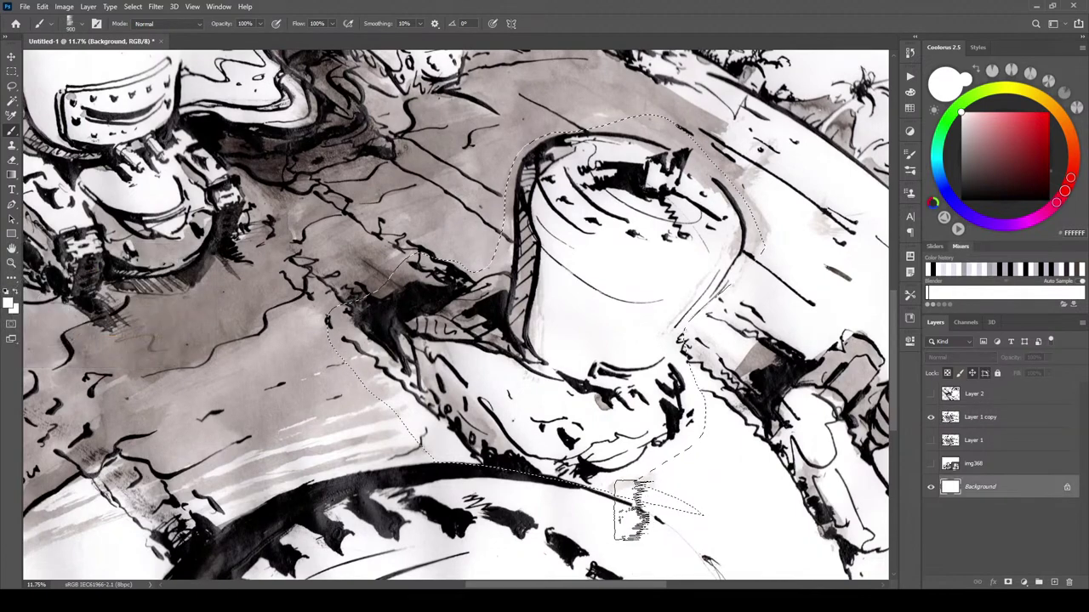
left_click(984, 429)
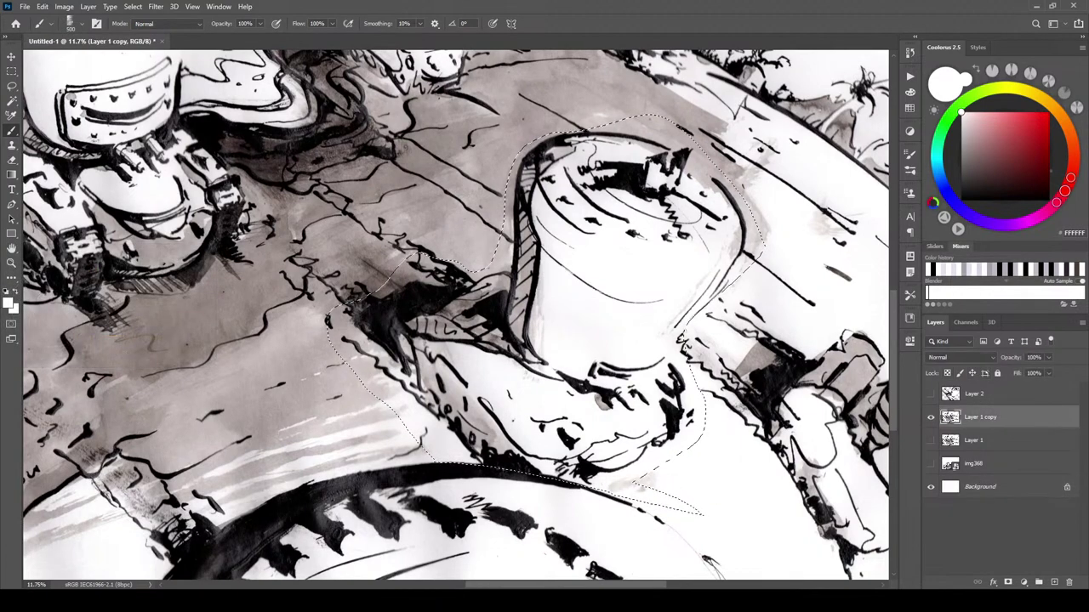
left_click(1053, 582)
left_click_drag(543, 432, 311, 408)
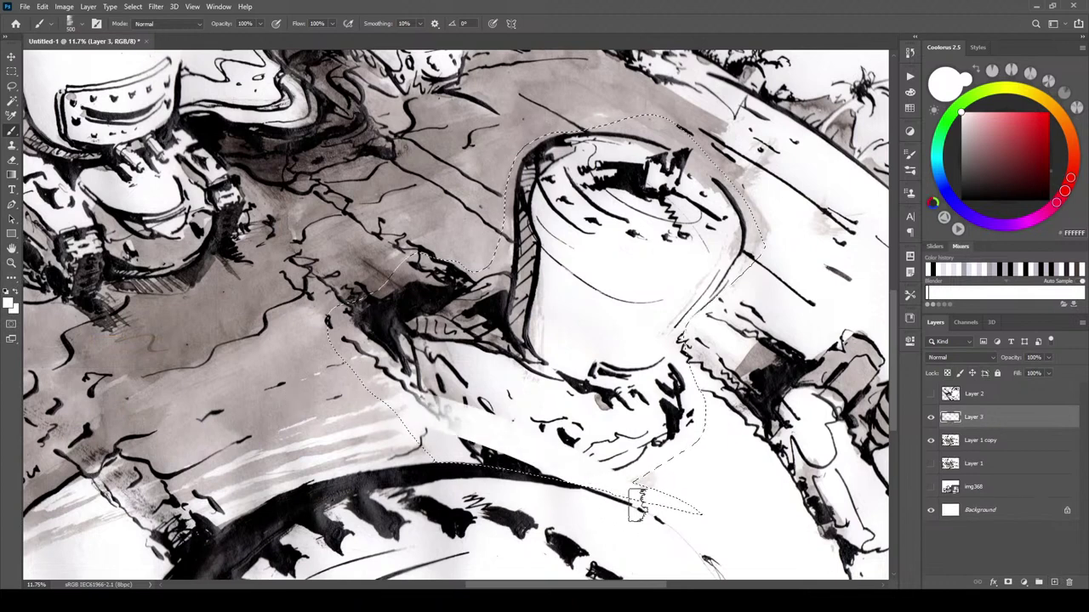
left_click_drag(637, 506, 453, 515)
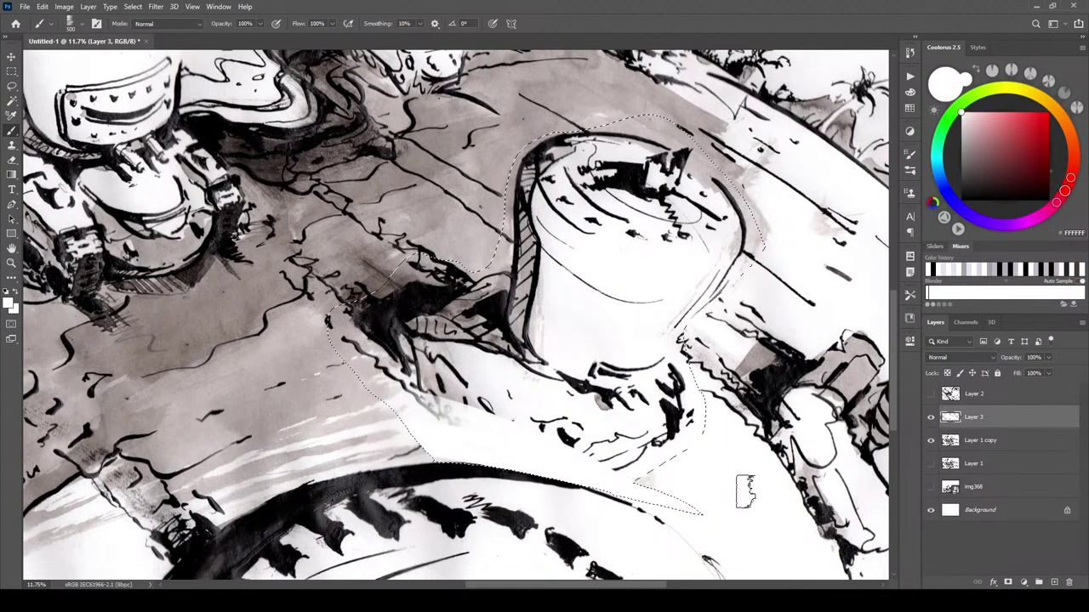
right_click(978, 420)
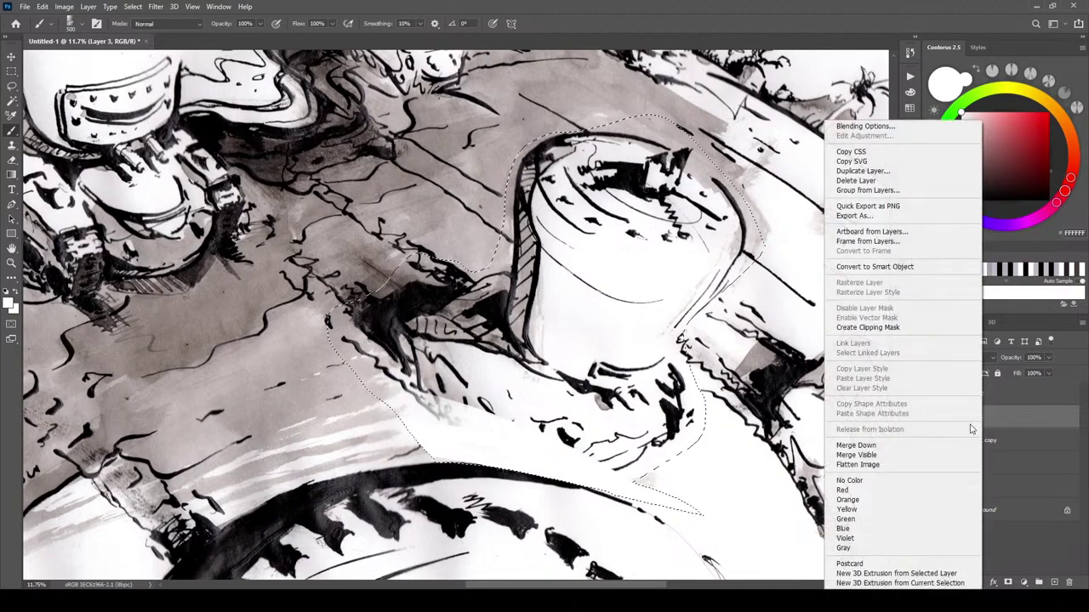
left_click(960, 447)
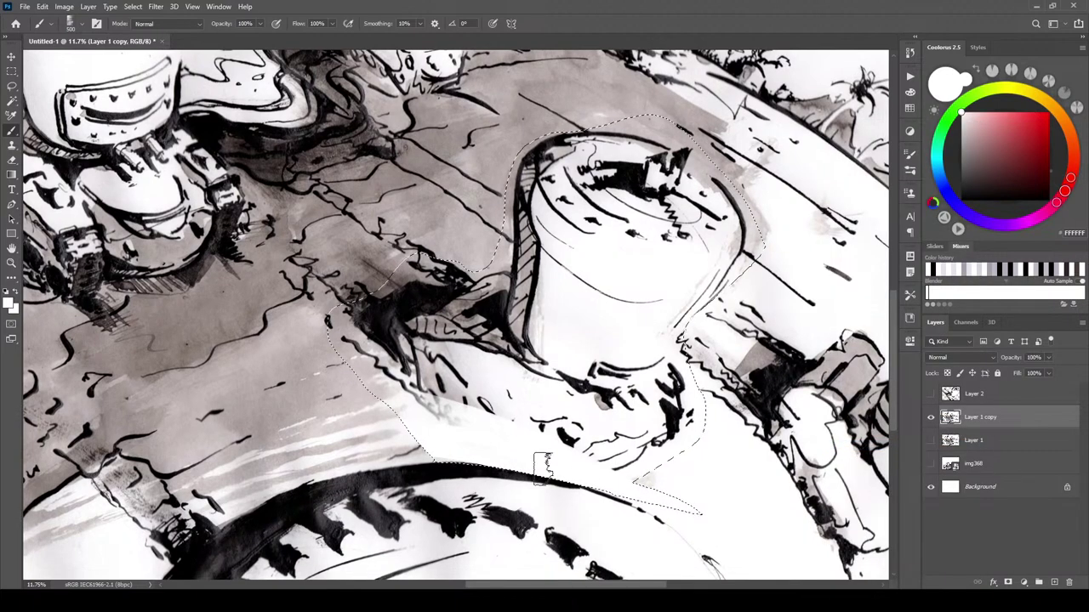
- Paint over the tank's upper body and the dark area beside its base with light grey tones sampled from the surrounding ground
left_click(313, 340, "alt")
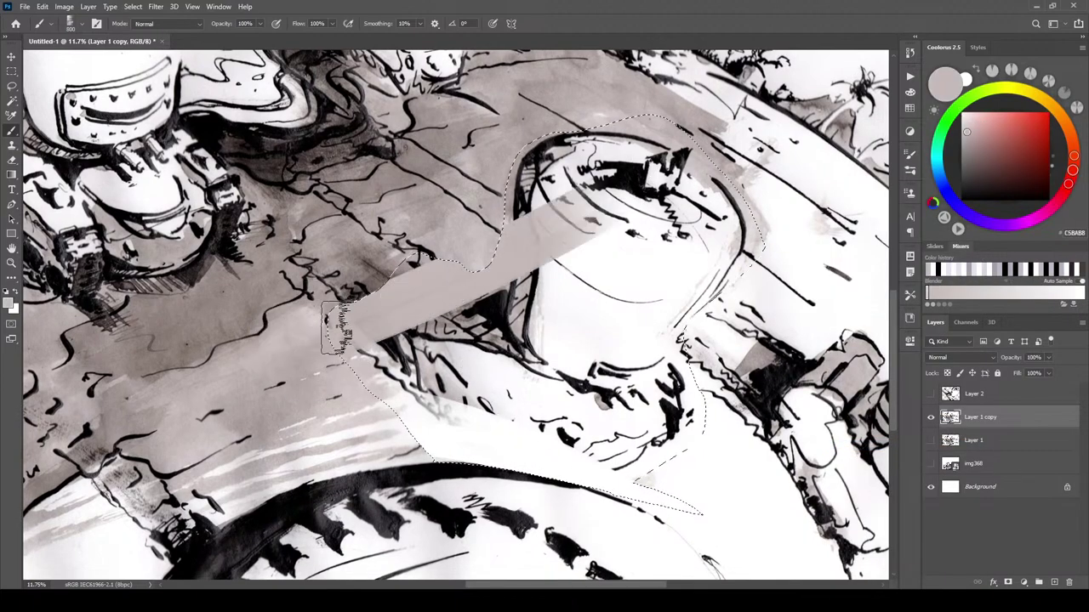
left_click(595, 175, "alt")
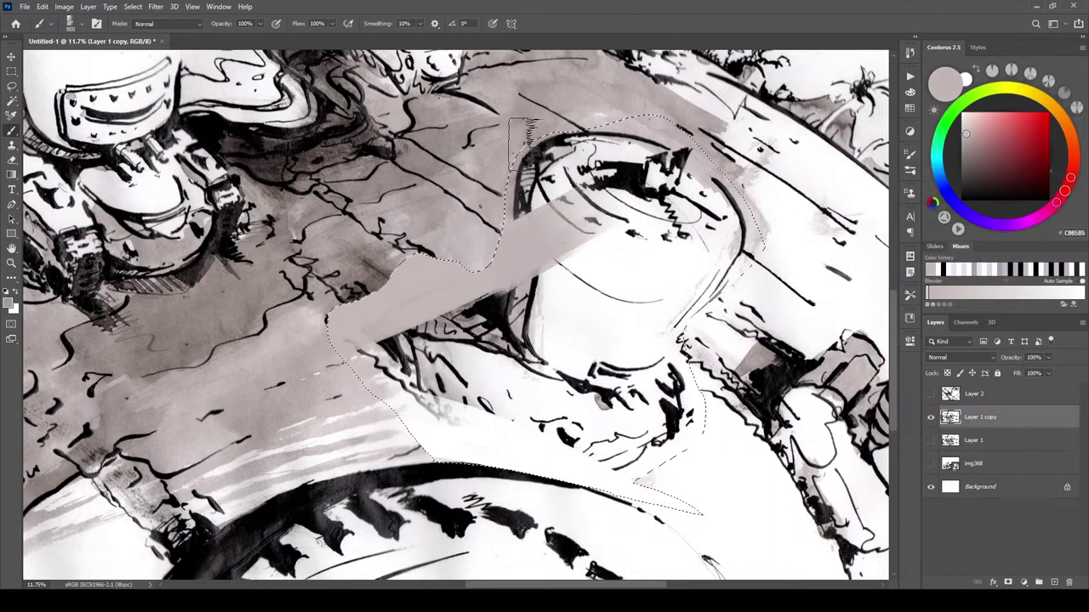
left_click(714, 144, "alt")
left_click(759, 216, "alt")
left_click_drag(742, 213, 716, 247)
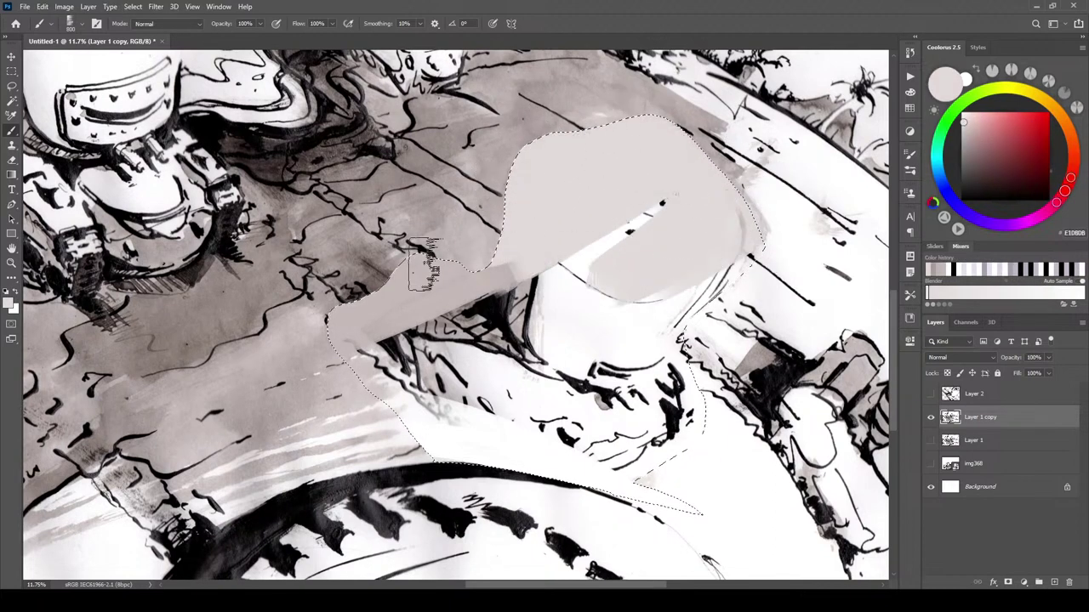
- Sample white from the ground beside the tank and paint over its lower body and base inside the selection
left_click(716, 455, "alt")
left_click_drag(685, 430, 630, 450)
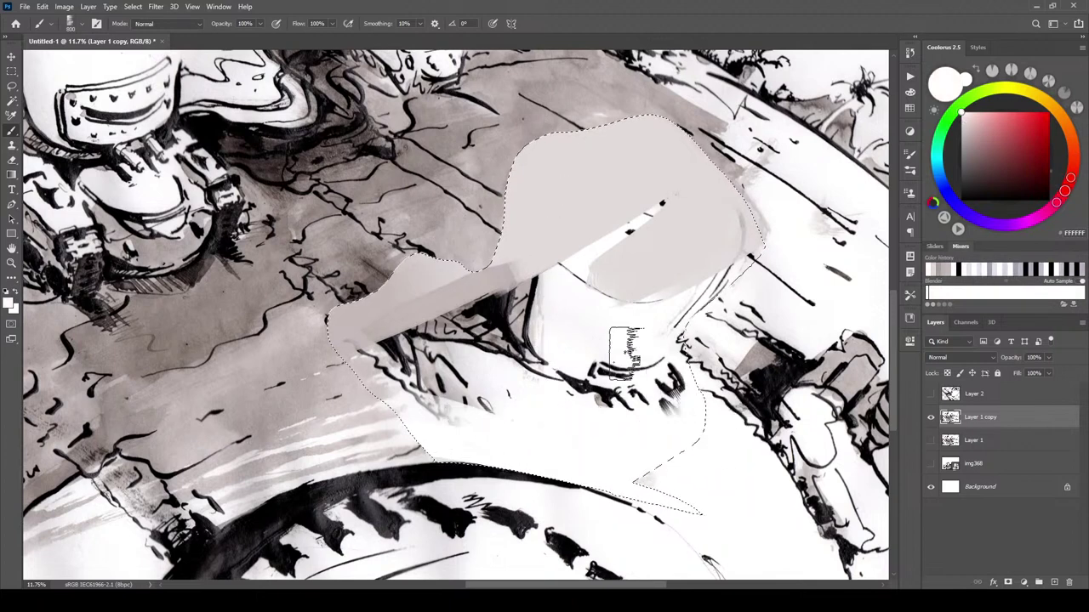
left_click_drag(564, 372, 451, 353)
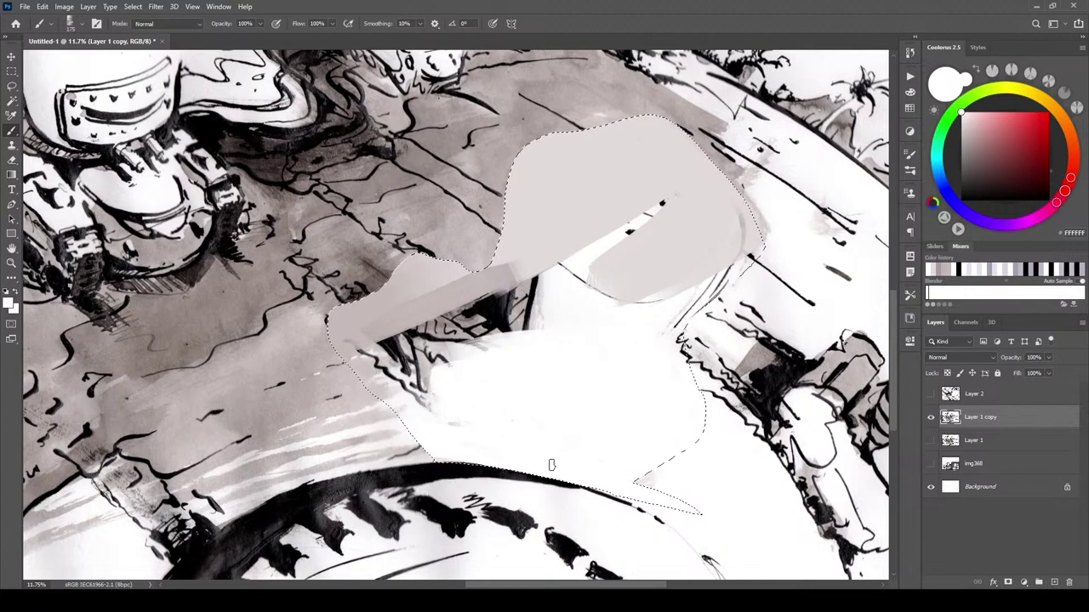
- Subtract the sliver overlapping the black arc from the selection, fill the remaining area with Content-Aware, and deselect
key("l")
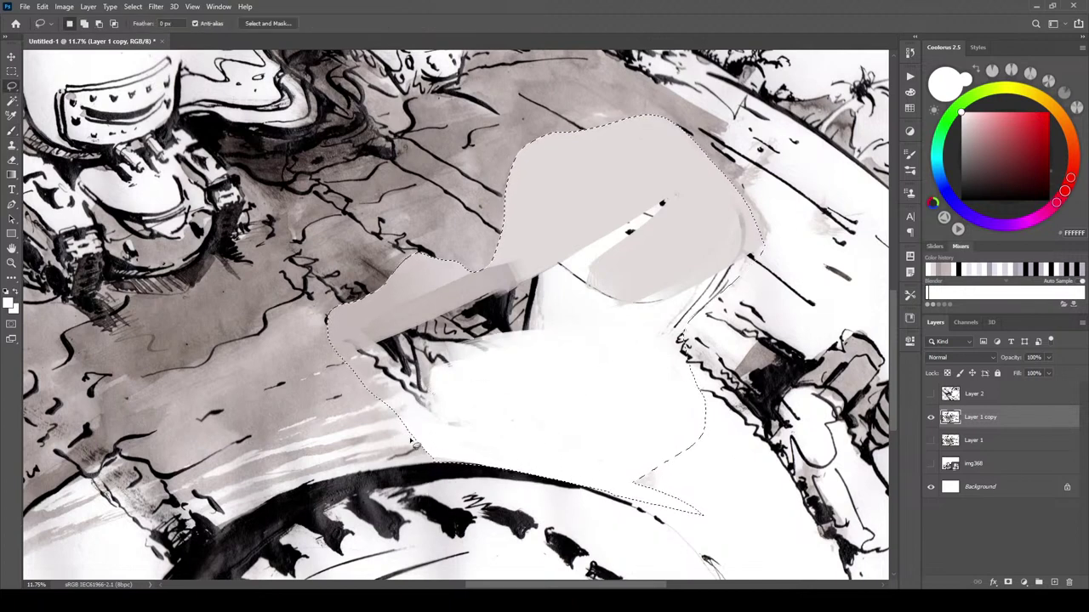
mouse_move(527, 462)
left_mouse_down()
mouse_move(625, 533)
mouse_move(247, 467)
left_mouse_up()
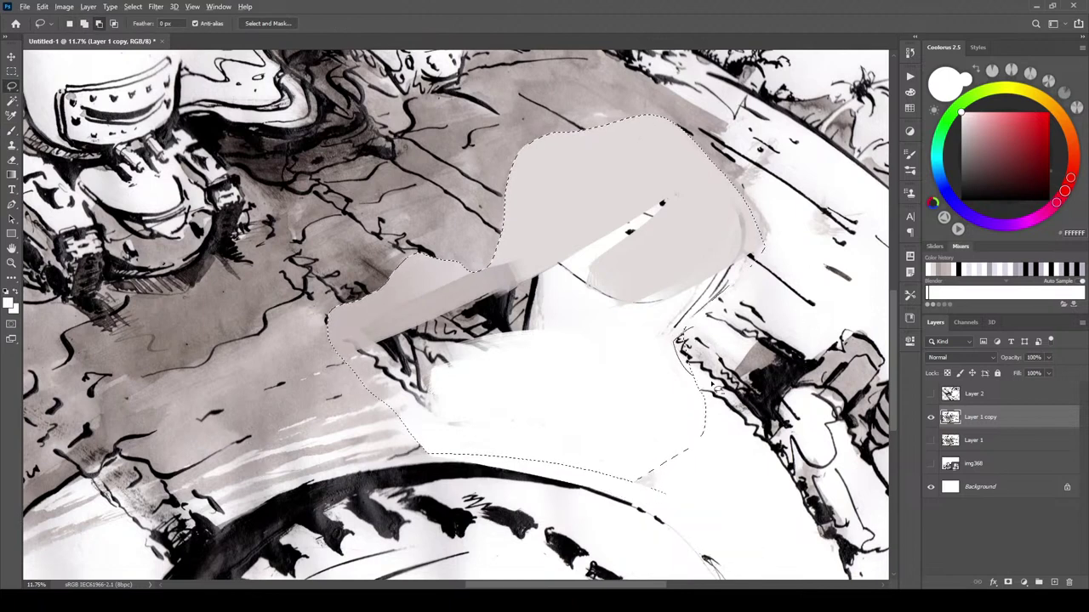
mouse_move(708, 380)
left_mouse_down()
mouse_move(699, 393)
mouse_move(723, 390)
left_mouse_up()
key("shift+BackSpace")
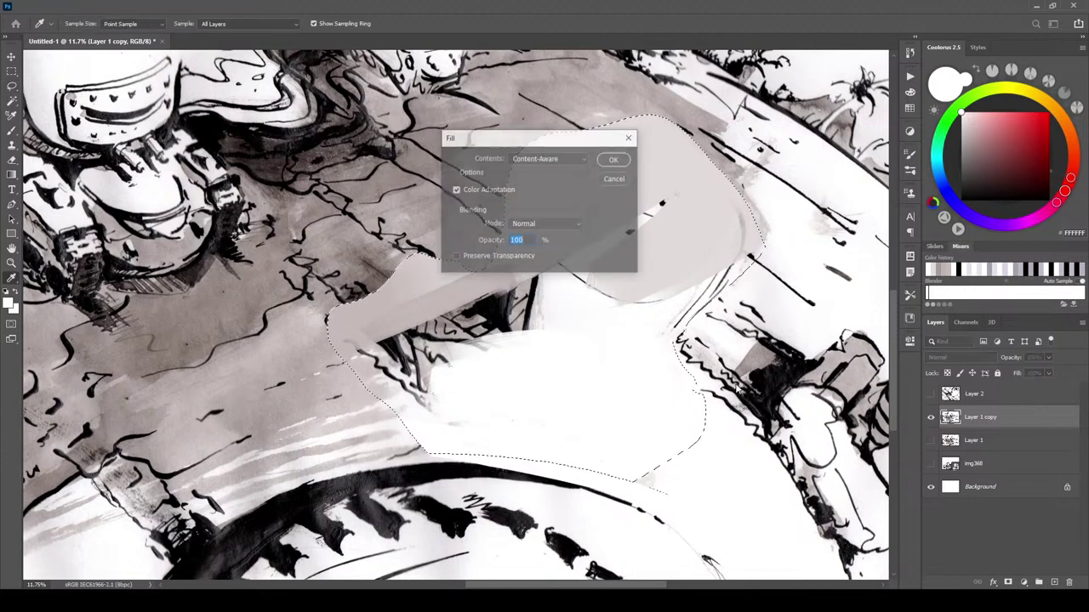
left_click(615, 161)
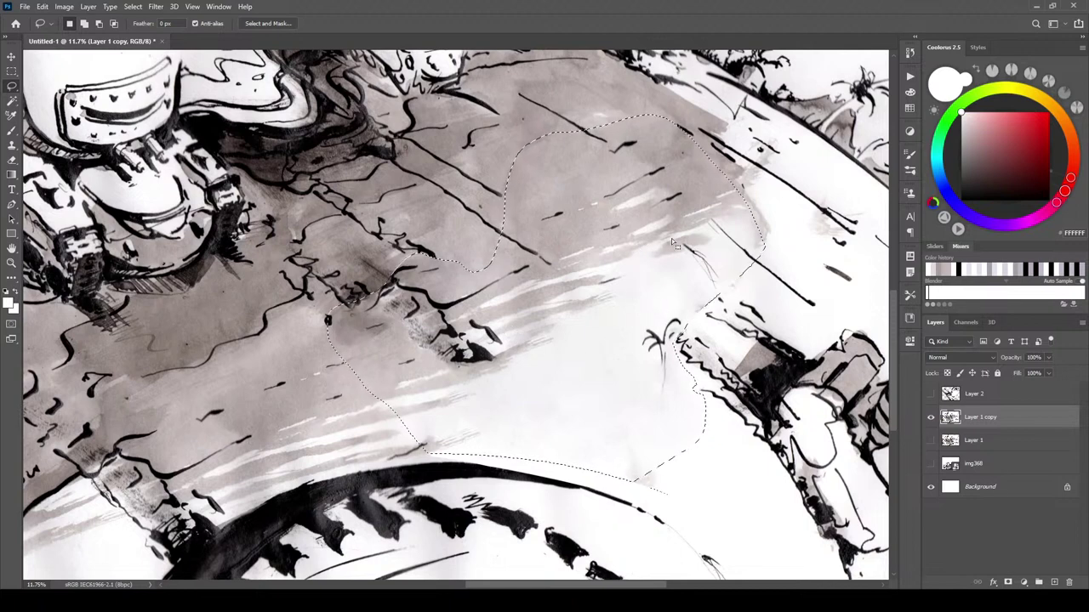
key("ctrl+d")
- Smudge the pale streaks in the middle and upper part of the filled ground with an enlarged brush
key("r")
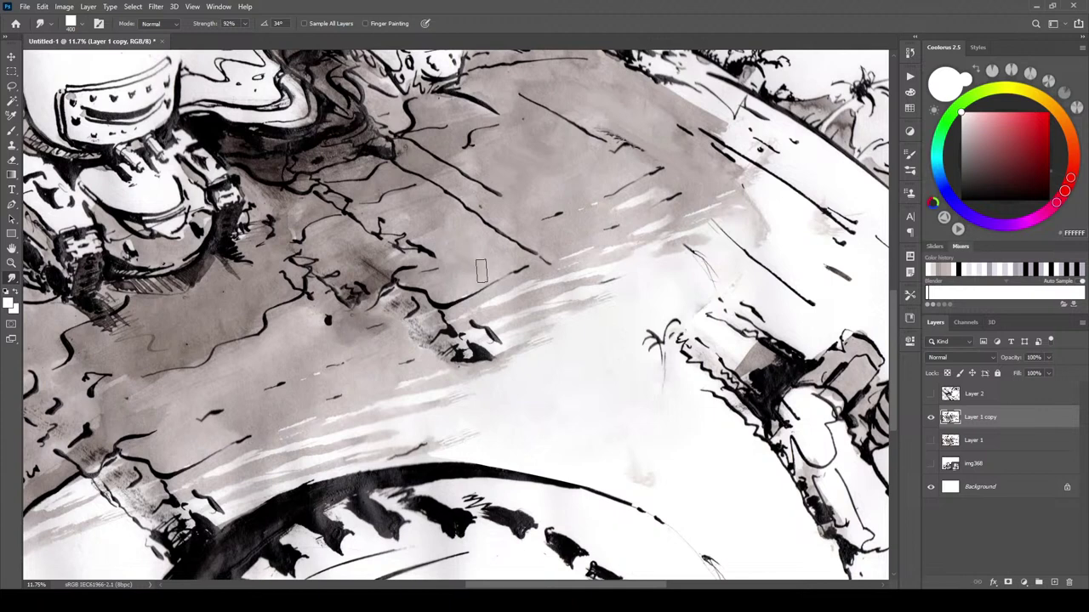
key("]")
key("]")
key("]")
key("]")
key("]")
mouse_move(575, 335)
left_mouse_down()
mouse_move(547, 313)
mouse_move(562, 307)
left_mouse_up()
mouse_move(610, 257)
left_mouse_down()
mouse_move(501, 336)
mouse_move(769, 249)
mouse_move(774, 237)
mouse_move(695, 188)
mouse_move(743, 207)
mouse_move(679, 180)
mouse_move(720, 194)
mouse_move(694, 179)
mouse_move(697, 169)
mouse_move(695, 180)
mouse_move(656, 168)
mouse_move(714, 185)
mouse_move(612, 129)
mouse_move(652, 151)
left_mouse_up()
- Smudge away the broken end of the upper plank line with a smaller brush
key("bracketleft")
key("bracketleft")
key("bracketleft")
key("bracketleft")
key("bracketleft")
key("bracketleft")
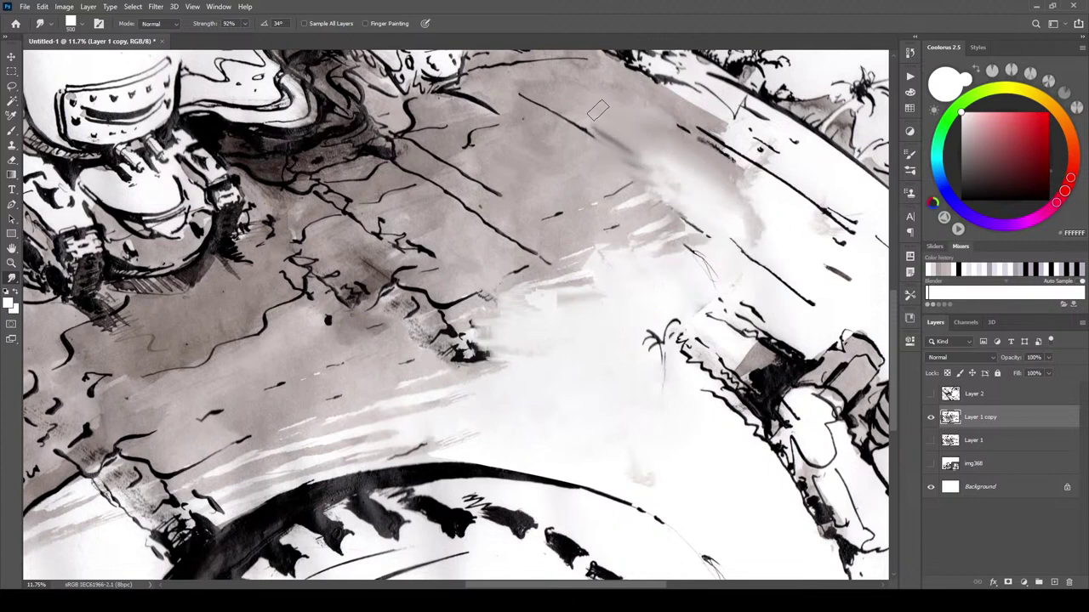
mouse_move(603, 126)
left_mouse_down()
mouse_move(671, 177)
mouse_move(686, 176)
mouse_move(681, 208)
mouse_move(613, 162)
mouse_move(659, 170)
left_mouse_up()
- Smudge the grey wash into the white area in the middle and blend the dark strokes above the dark fragment
key("bracketright")
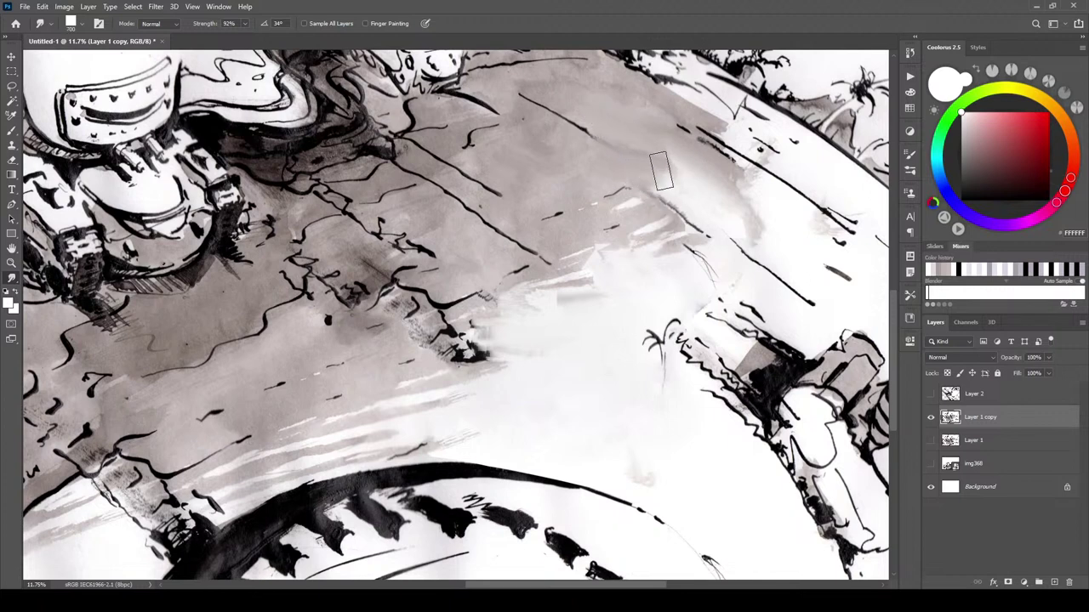
key("bracketright")
mouse_move(575, 298)
left_mouse_down()
mouse_move(601, 289)
mouse_move(575, 300)
mouse_move(521, 284)
mouse_move(490, 289)
mouse_move(481, 316)
mouse_move(508, 309)
mouse_move(520, 283)
mouse_move(492, 269)
mouse_move(604, 267)
left_mouse_up()
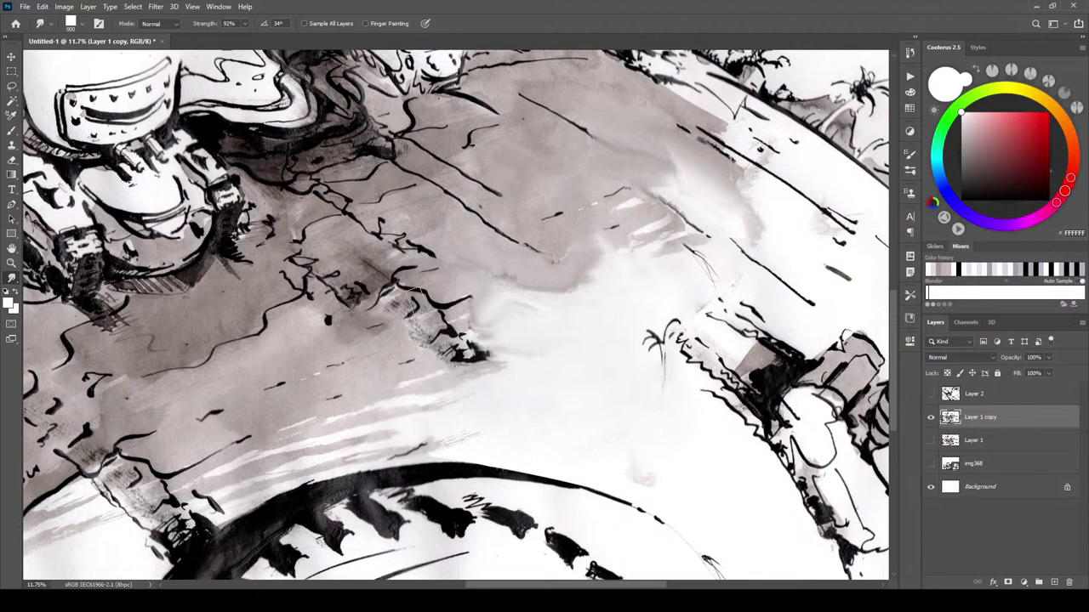
mouse_move(414, 285)
left_mouse_down()
mouse_move(456, 312)
mouse_move(408, 270)
mouse_move(468, 318)
mouse_move(401, 267)
mouse_move(469, 321)
mouse_move(407, 254)
mouse_move(483, 315)
left_mouse_up()
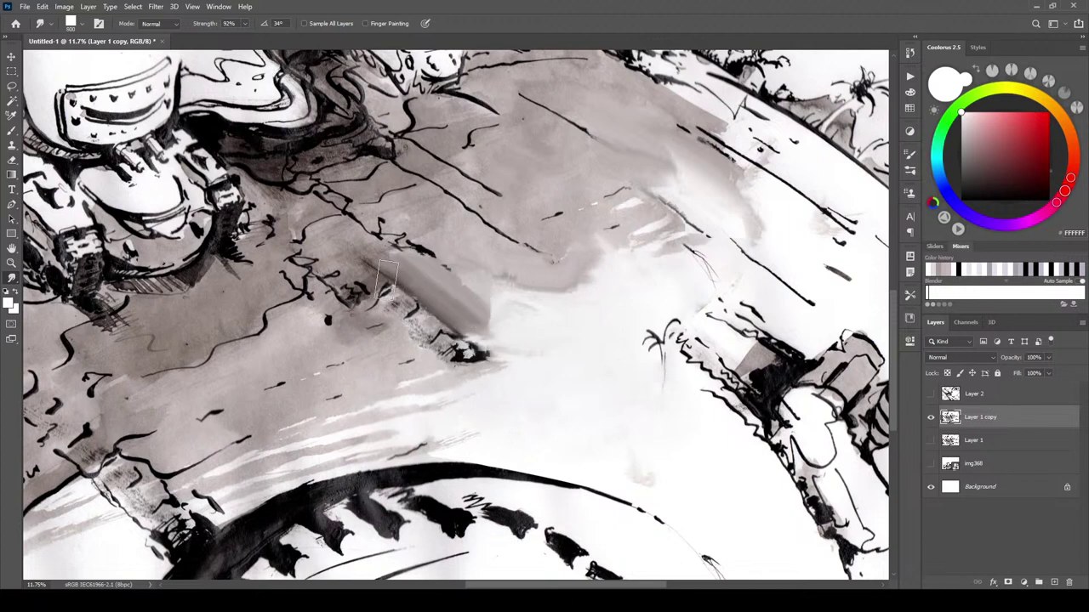
left_click_drag(388, 277, 396, 287)
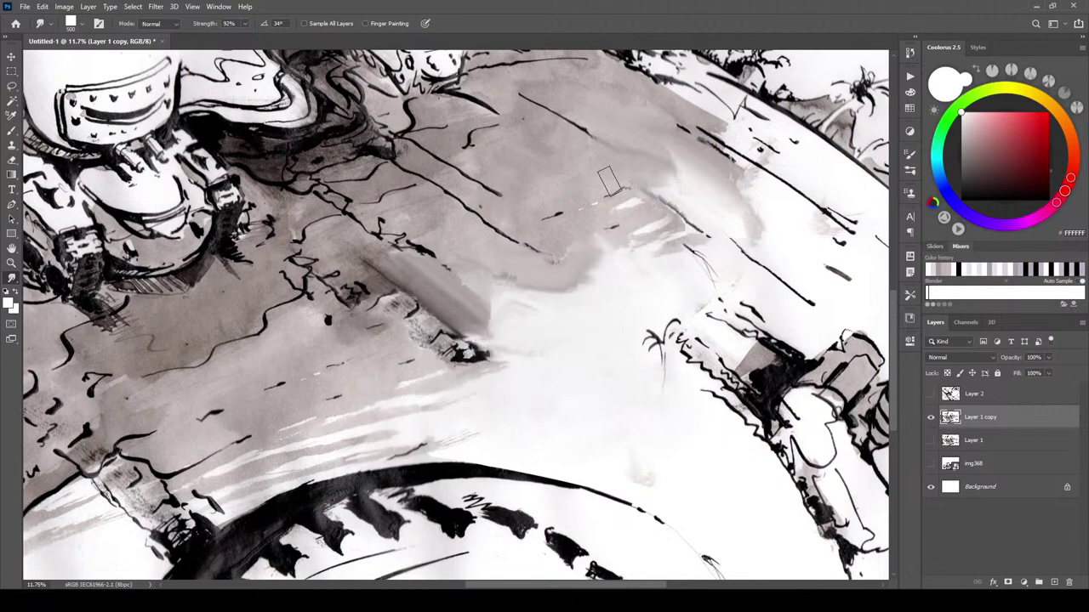
- Smudge the pale patch and the stray line ends at the upper edge of the filled ground, adjusting the brush size
mouse_move(699, 224)
left_mouse_down()
mouse_move(644, 193)
mouse_move(686, 187)
left_mouse_up()
key("bracketright")
key("bracketright")
key("bracketright")
key("bracketright")
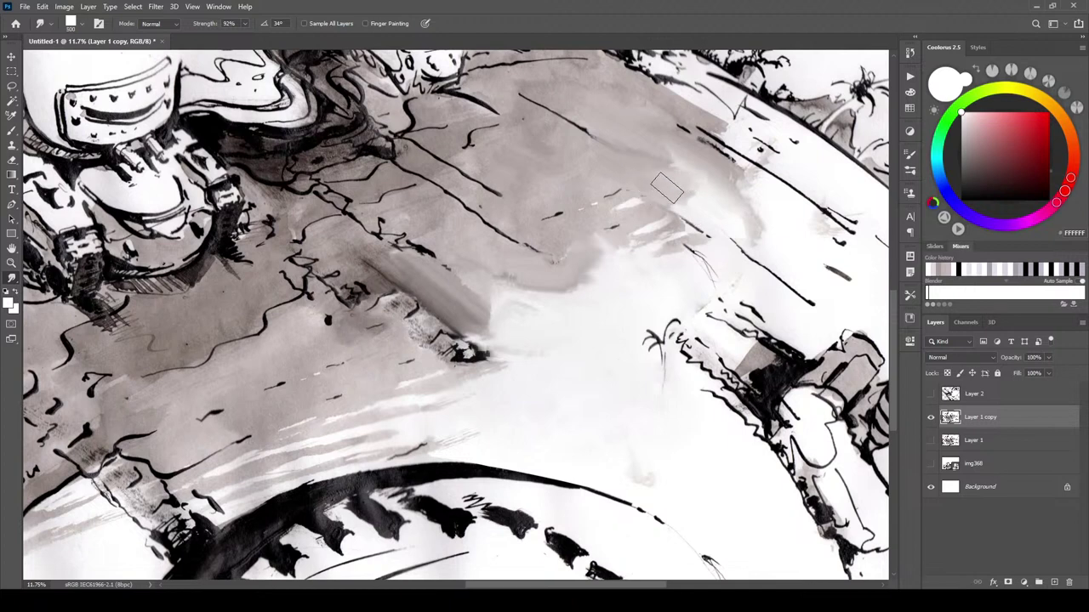
key("bracketleft")
key("bracketleft")
key("bracketleft")
key("bracketleft")
key("bracketleft")
key("bracketleft")
key("bracketleft")
key("bracketright")
key("bracketright")
key("bracketright")
mouse_move(742, 168)
left_mouse_down()
mouse_move(661, 113)
mouse_move(718, 158)
left_mouse_up()
key("bracketright")
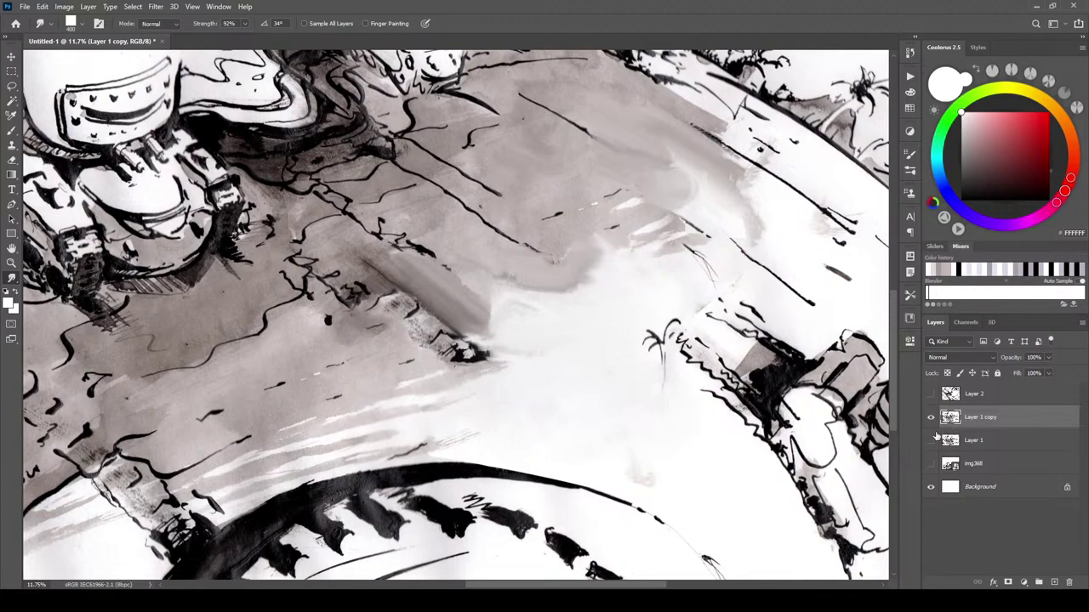
- Show and select Layer 2 with the undistorted tank, and convert it to a smart object
left_click(930, 395)
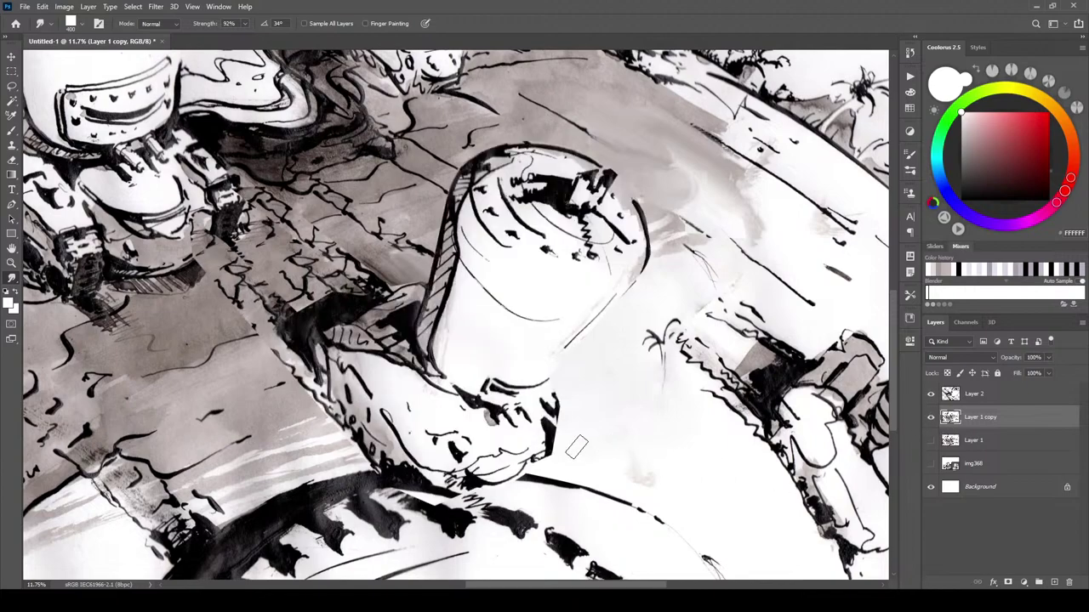
scroll(576, 445, "down", 5)
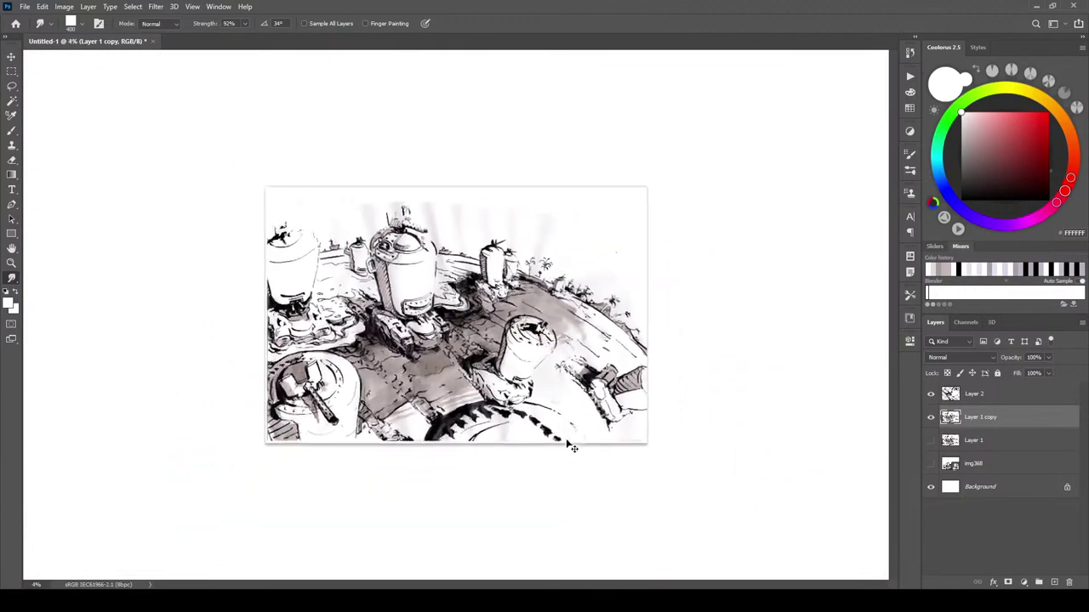
scroll(573, 459, "up", 1)
left_click(951, 399)
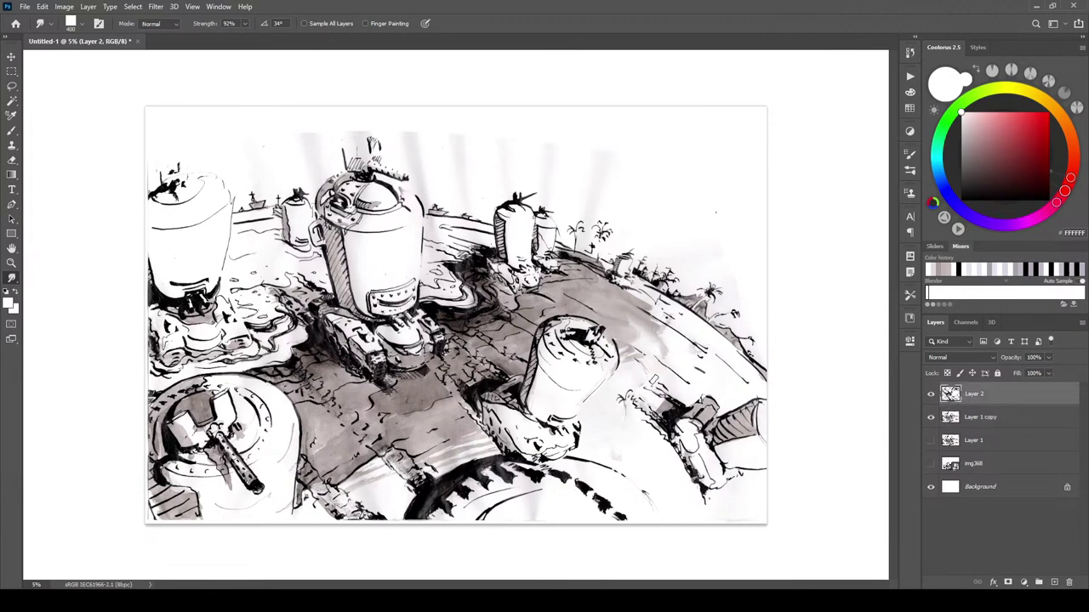
right_click(980, 398)
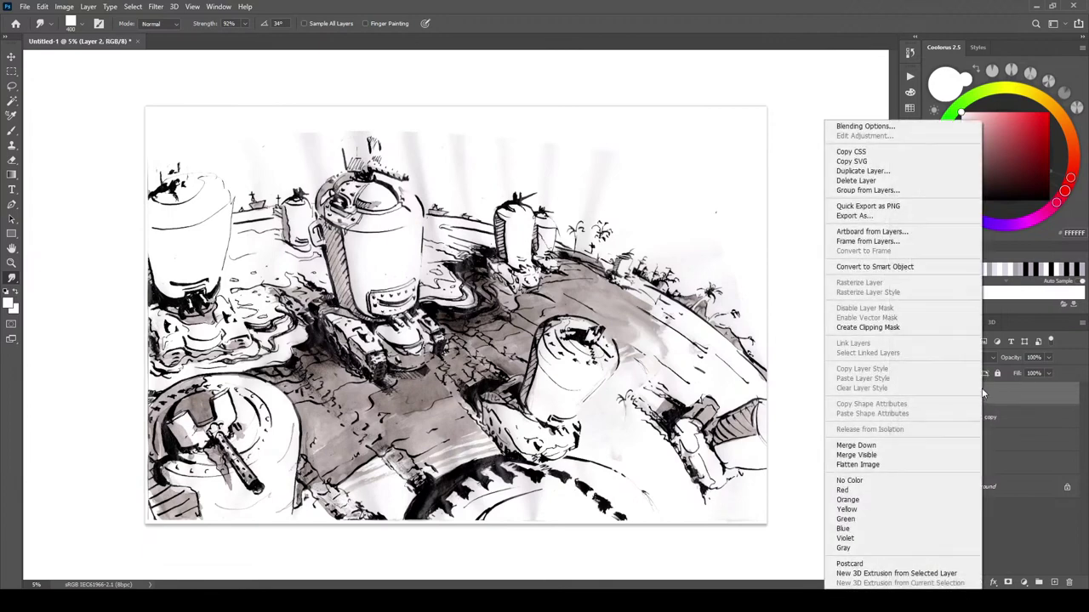
left_click(881, 268)
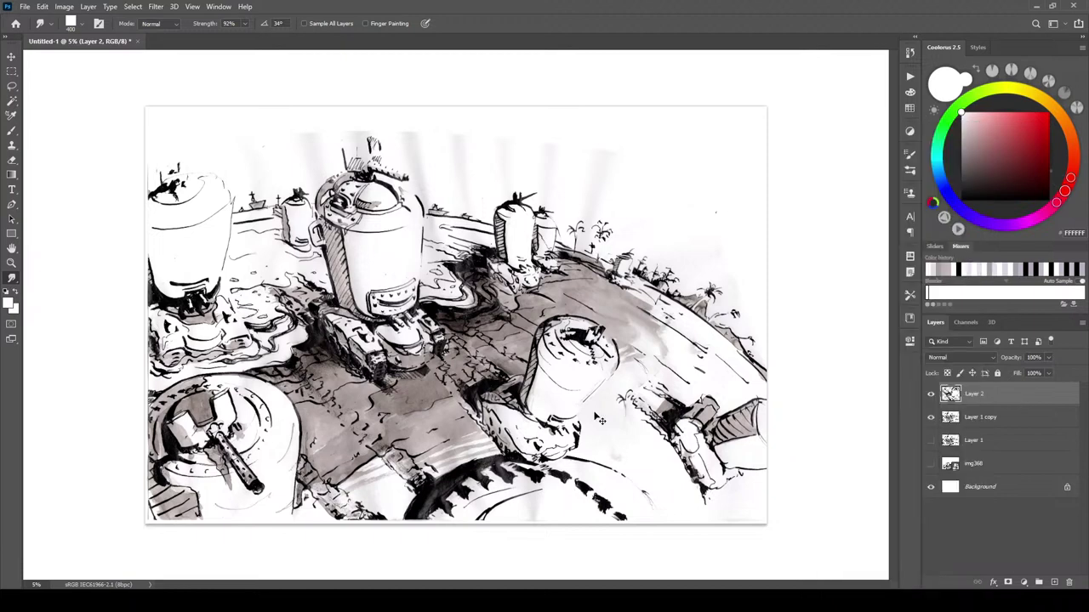
- Scale the Layer 2 tank to 108.21% and place it farther right with its base overlapping the black arc
key("v")
mouse_move(576, 388)
left_mouse_down()
mouse_move(597, 367)
mouse_move(590, 394)
mouse_move(607, 393)
left_mouse_up()
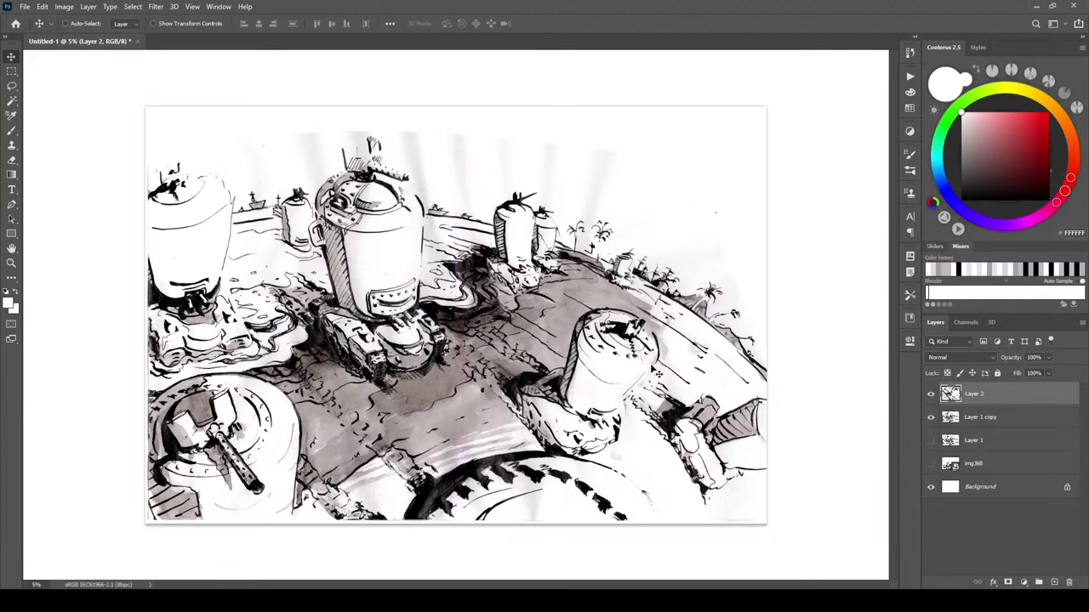
key("ctrl+t")
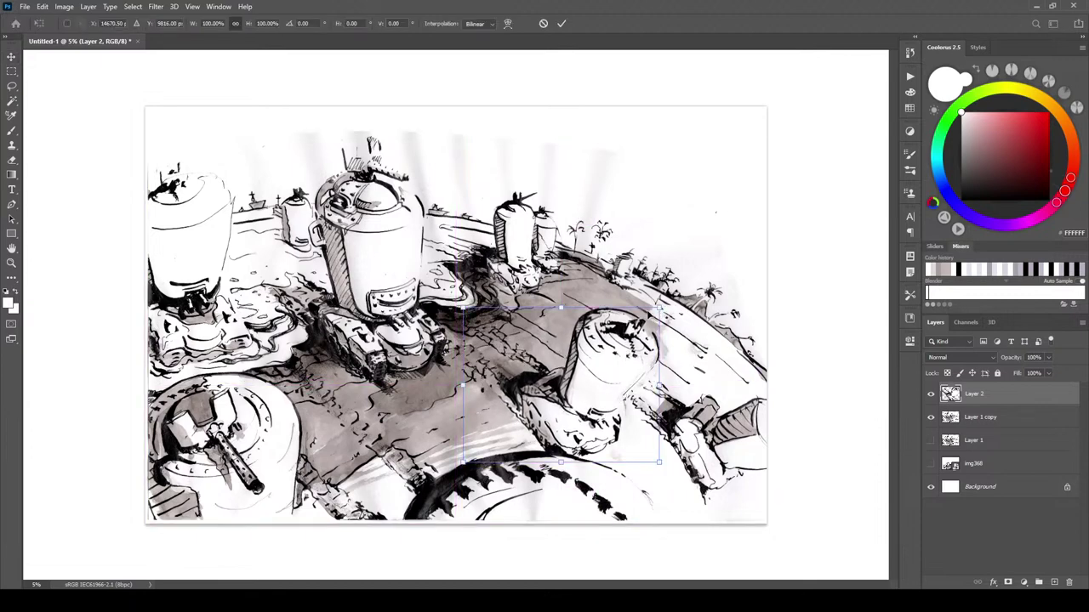
left_click_drag(660, 308, 706, 270)
left_click_drag(607, 332, 601, 335)
left_click_drag(699, 273, 671, 297)
mouse_move(609, 363)
left_mouse_down()
mouse_move(614, 381)
mouse_move(601, 367)
left_mouse_up()
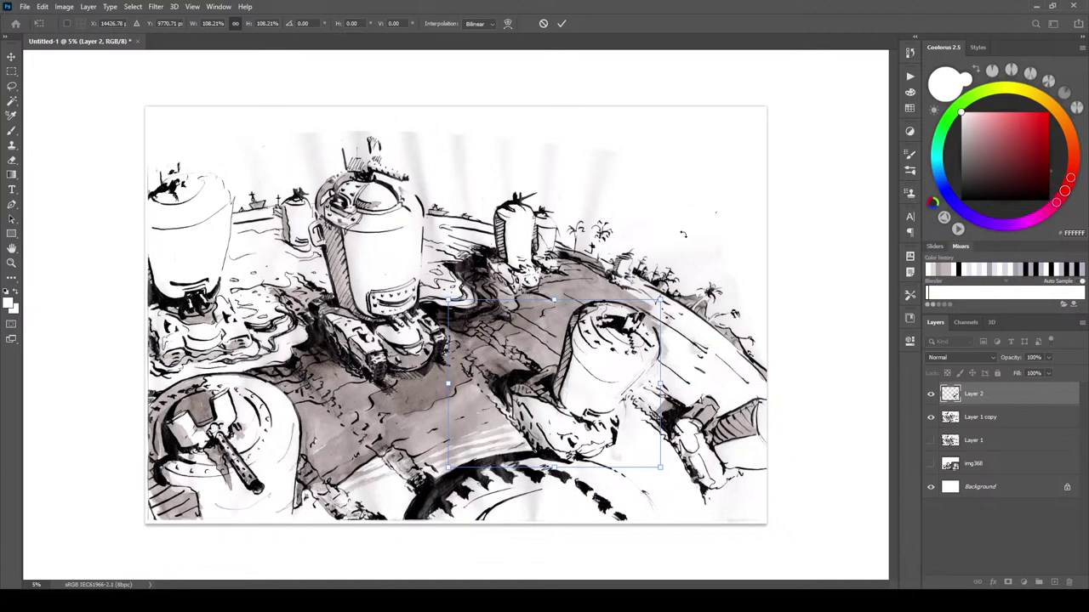
left_click_drag(614, 354, 636, 345)
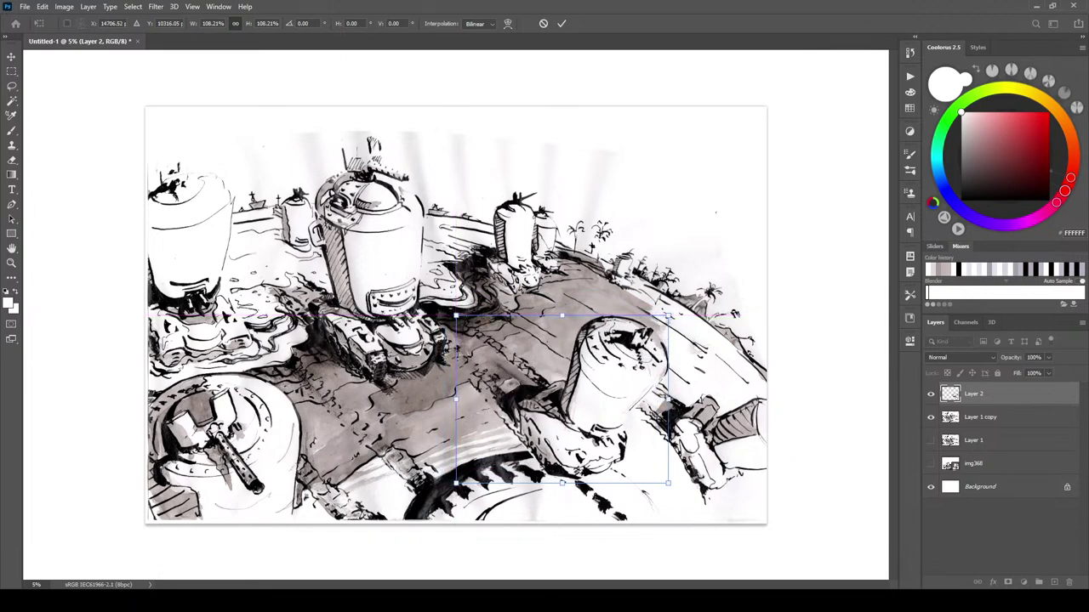
key("Return")
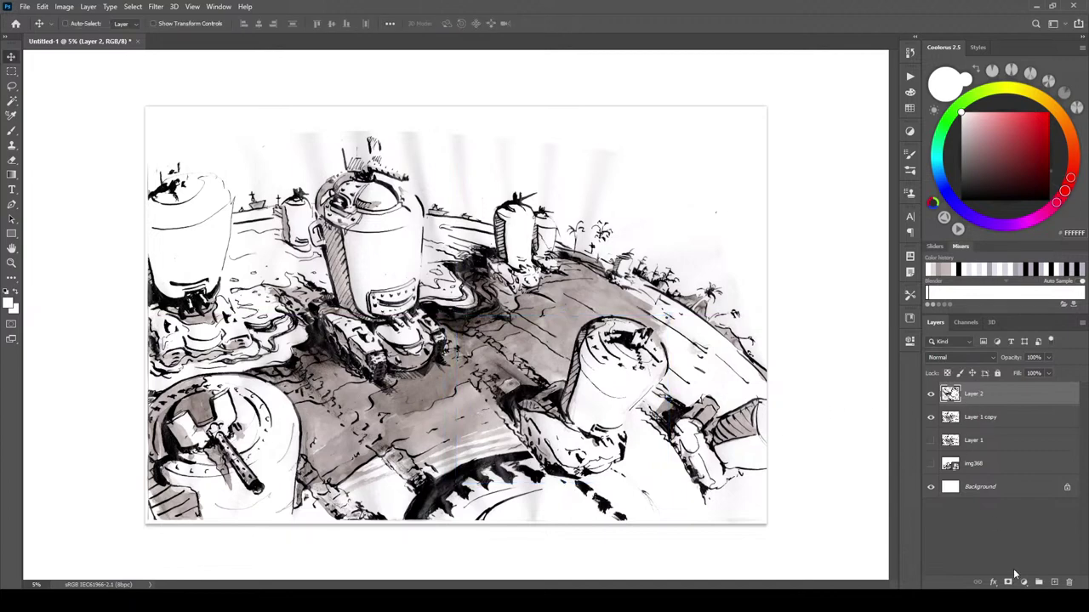
- Add a layer mask to Layer 2 and paint black along the tank's lower edge to uncover the arc
left_click(1009, 582)
key("b")
key("x")
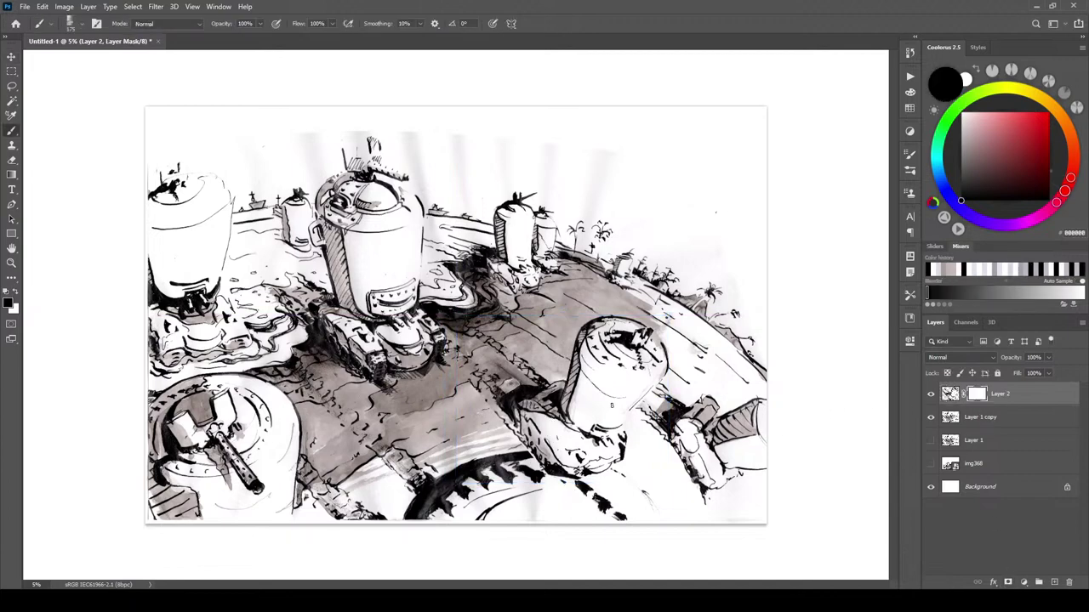
key("]")
mouse_move(536, 466)
left_mouse_down()
mouse_move(619, 487)
mouse_move(496, 466)
mouse_move(610, 465)
left_mouse_up()
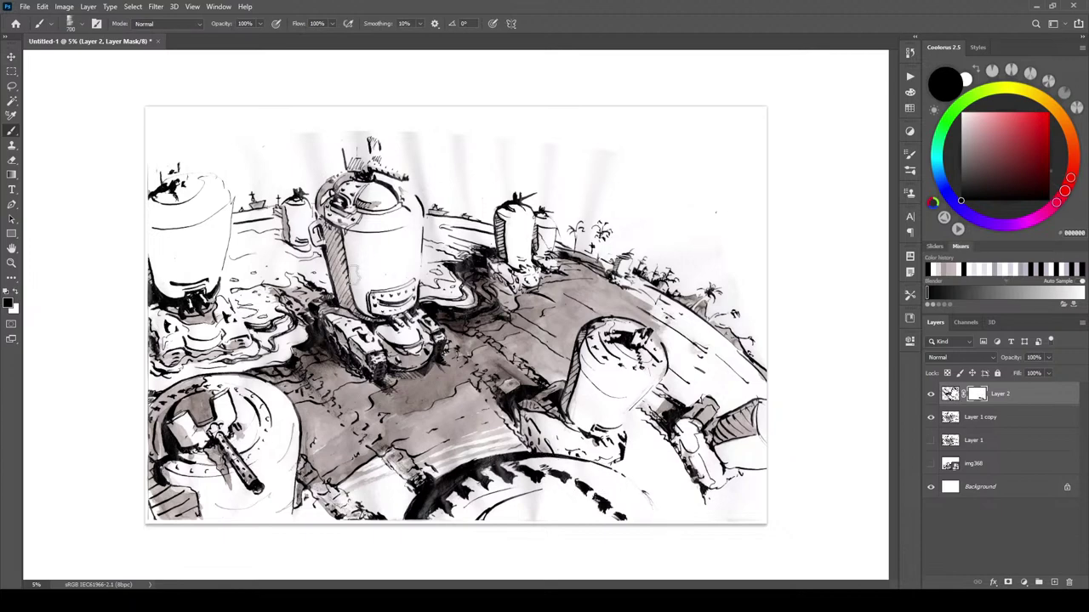
- Hide Layer 2, lasso the machine at the drawing's right edge on Layer 1 copy, and copy it to a new layer
key("l")
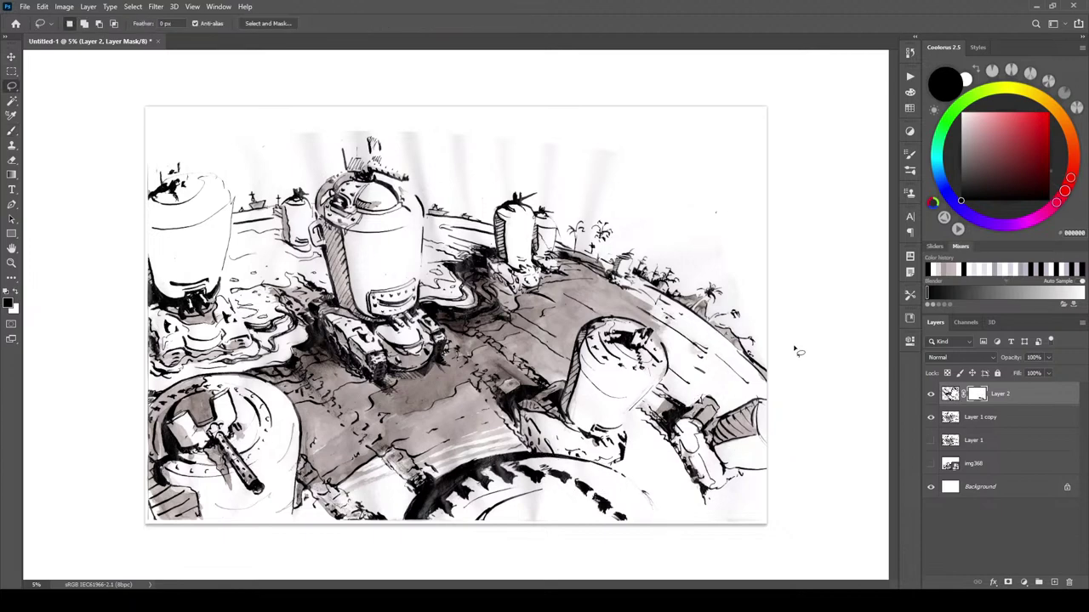
left_click(957, 416)
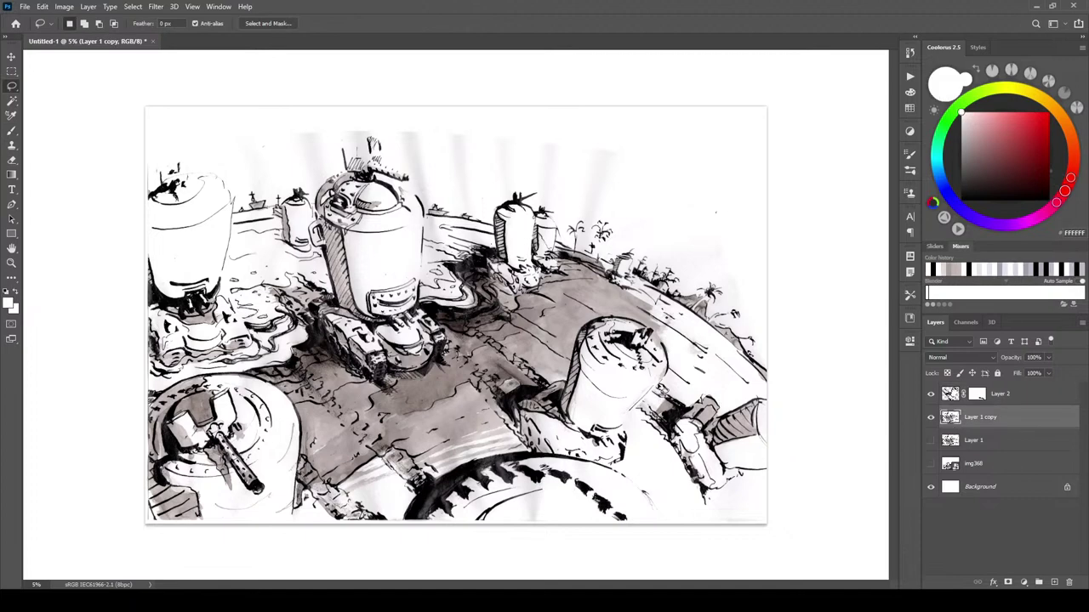
left_click(930, 394)
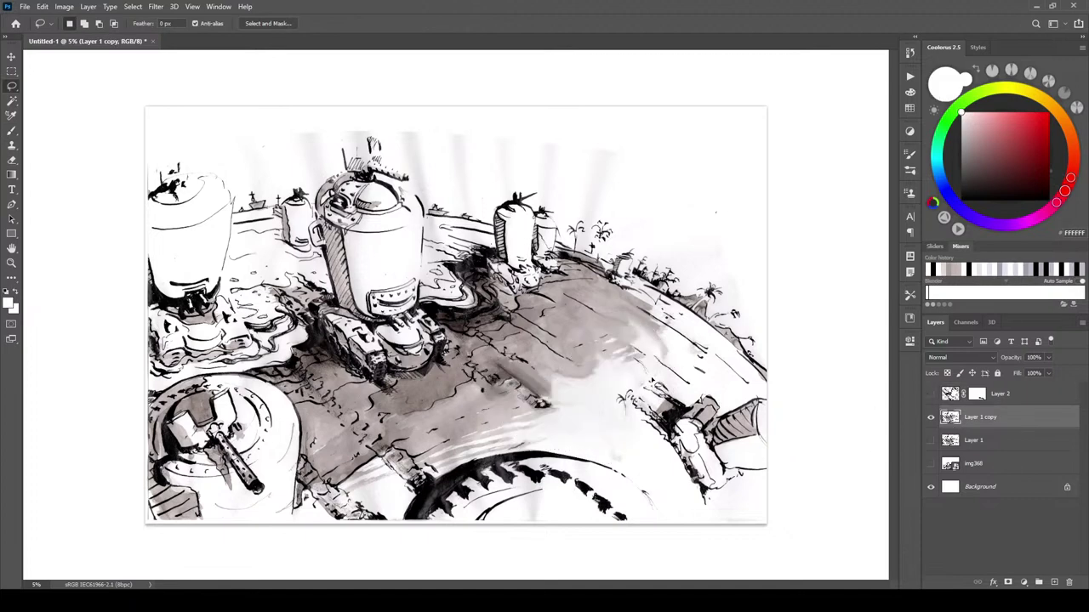
mouse_move(653, 381)
left_mouse_down()
mouse_move(642, 449)
mouse_move(685, 506)
mouse_move(710, 518)
mouse_move(790, 473)
mouse_move(795, 414)
mouse_move(782, 397)
mouse_move(668, 388)
left_mouse_up()
key("ctrl+j")
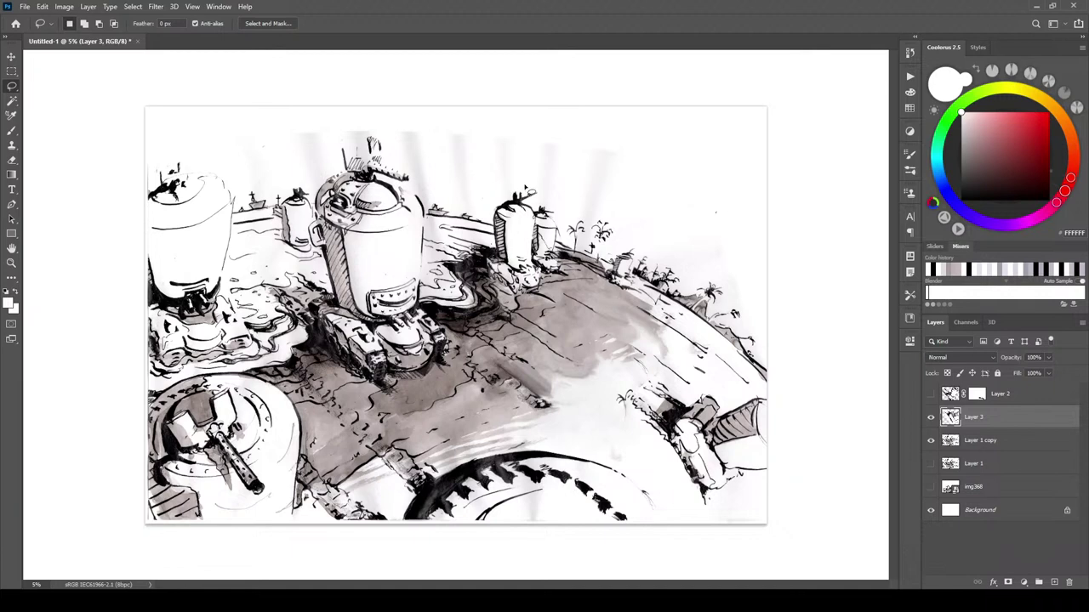
- Lasso the distant tank pair, the small horizon structure and the top of the far-left tank, copying each to its own layer
mouse_move(525, 187)
left_mouse_down()
mouse_move(486, 284)
mouse_move(515, 300)
mouse_move(567, 206)
left_mouse_up()
key("ctrl+j")
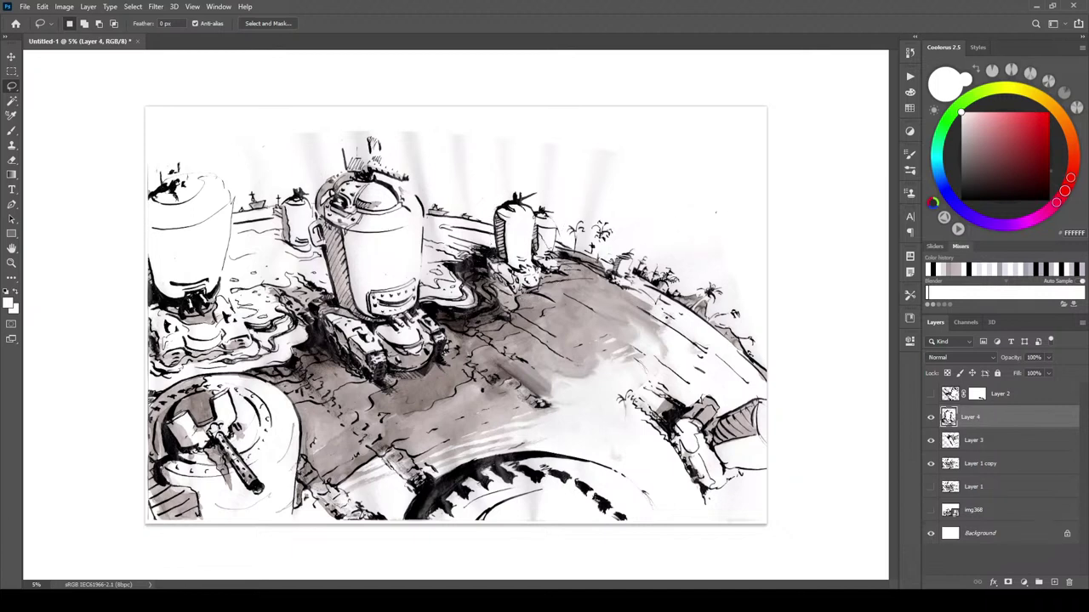
mouse_move(640, 243)
left_mouse_down()
mouse_move(610, 271)
mouse_move(638, 303)
mouse_move(640, 249)
left_mouse_up()
key("ctrl+j")
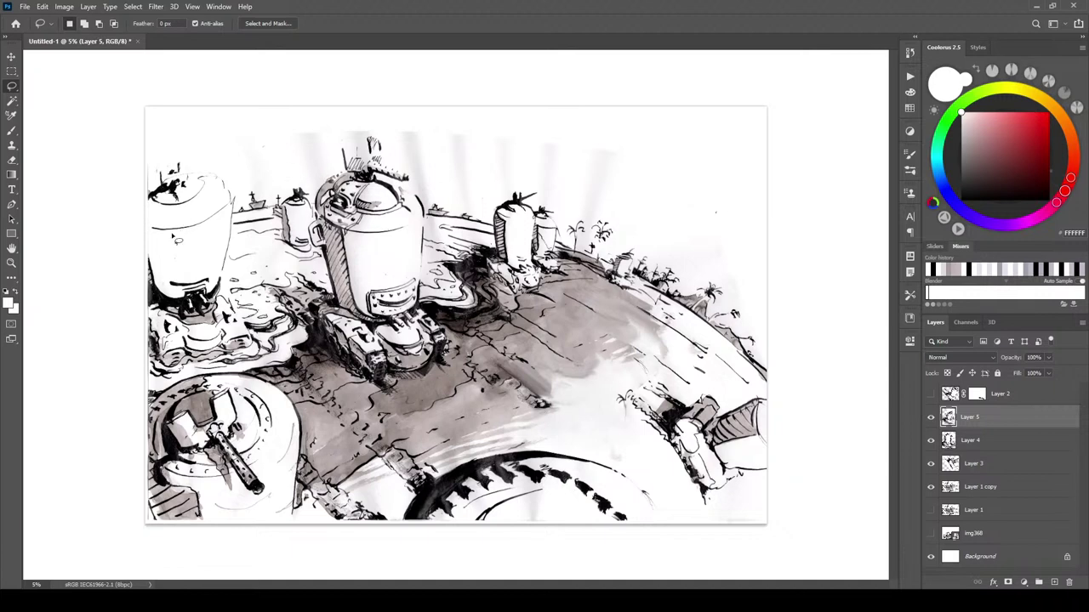
mouse_move(141, 236)
left_mouse_down()
mouse_move(206, 231)
mouse_move(252, 199)
mouse_move(222, 164)
mouse_move(73, 214)
left_mouse_up()
key("ctrl+j")
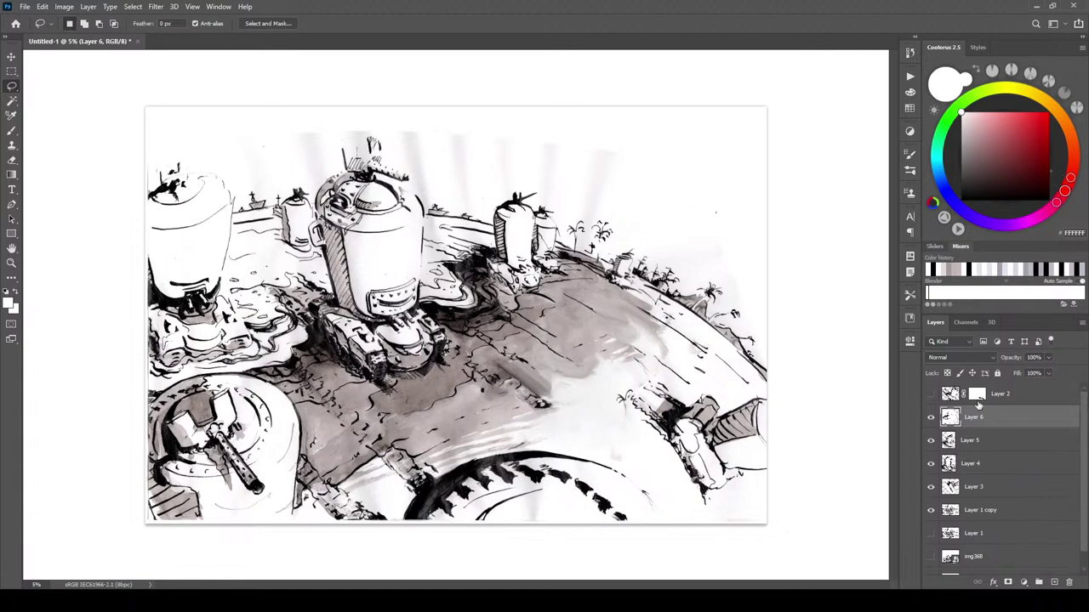
- Load the combined outlines of Layers 3 to 6 as a selection, and isolate and select Layer 1 copy
left_click(951, 466, "ctrl")
left_click(951, 417, "ctrl+shift")
left_click(930, 510, "alt")
left_click(958, 514)
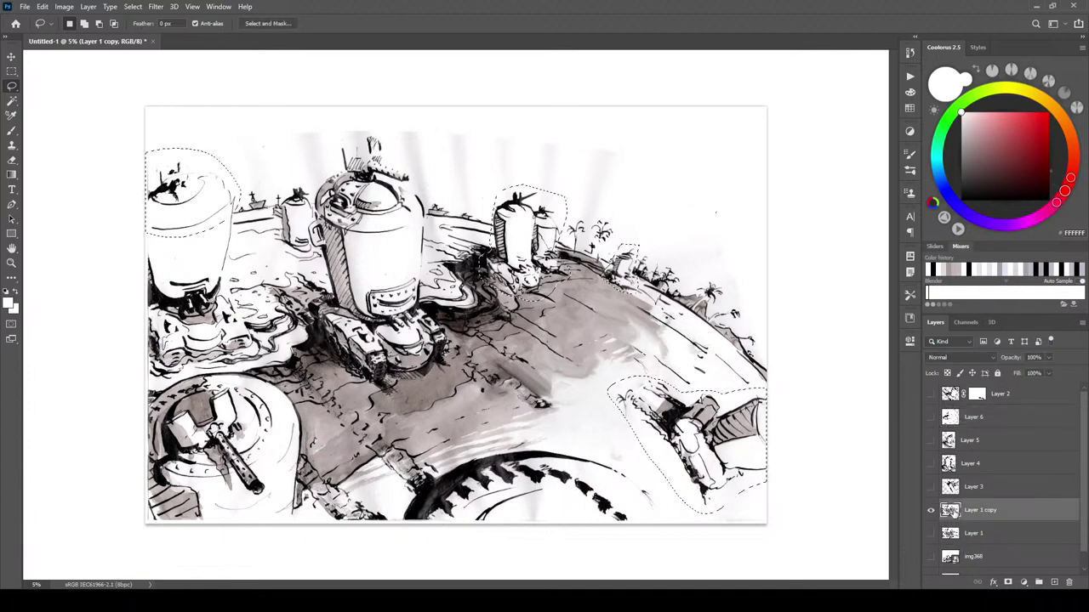
- Rename Layer 1 copy as "BG drawing"
double_click(981, 510)
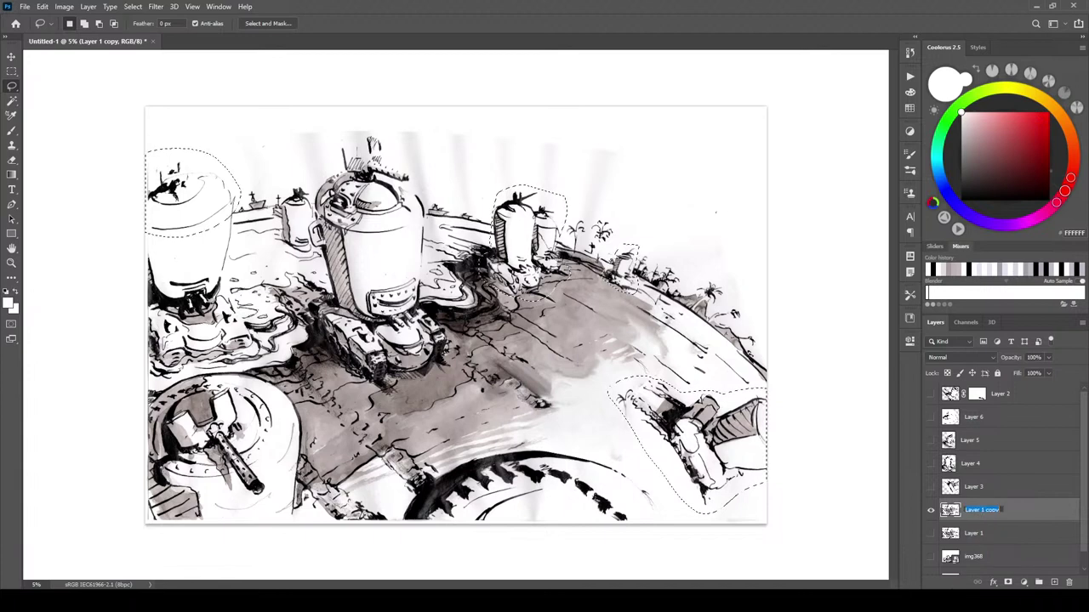
type("BG")
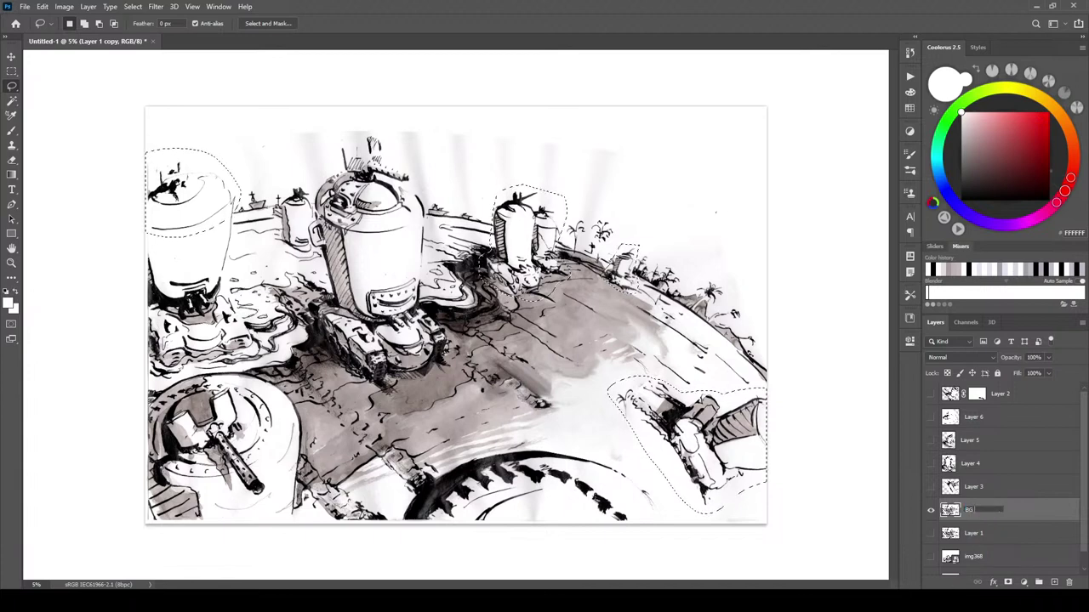
type(" drawing")
key("Return")
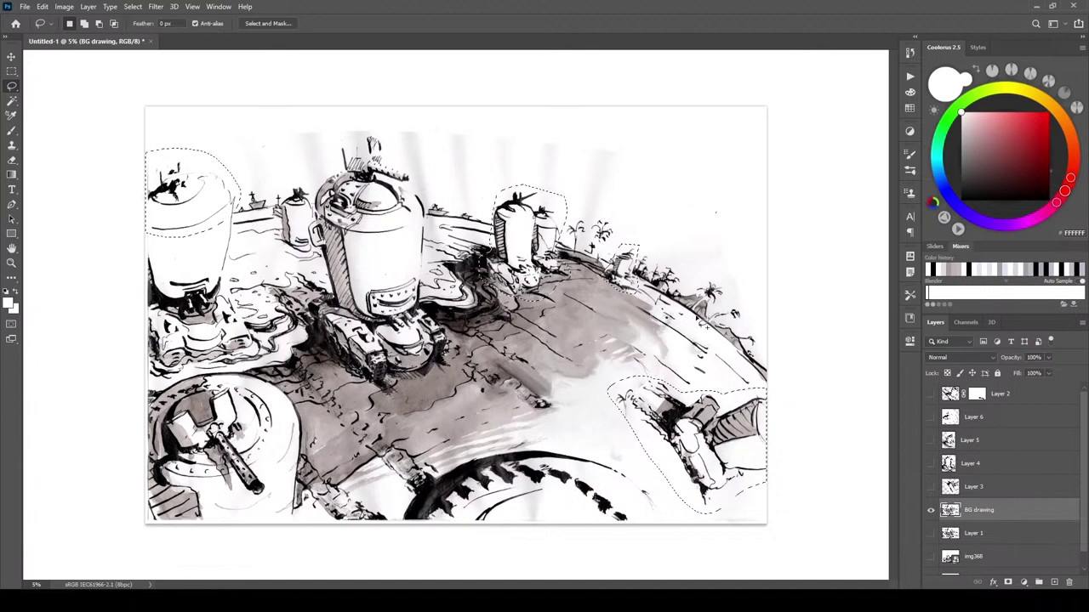
- Fill the selected machine areas of BG drawing from their surroundings, and smudge away the leftover marks inside the selection
key("shift+F5")
left_click(611, 162)
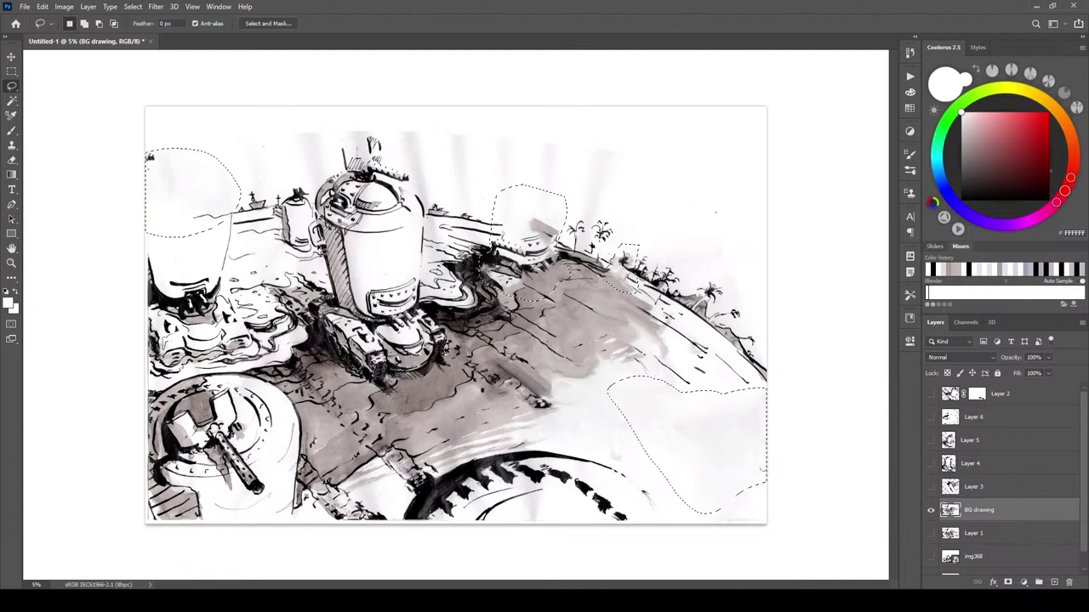
key("b")
key("r")
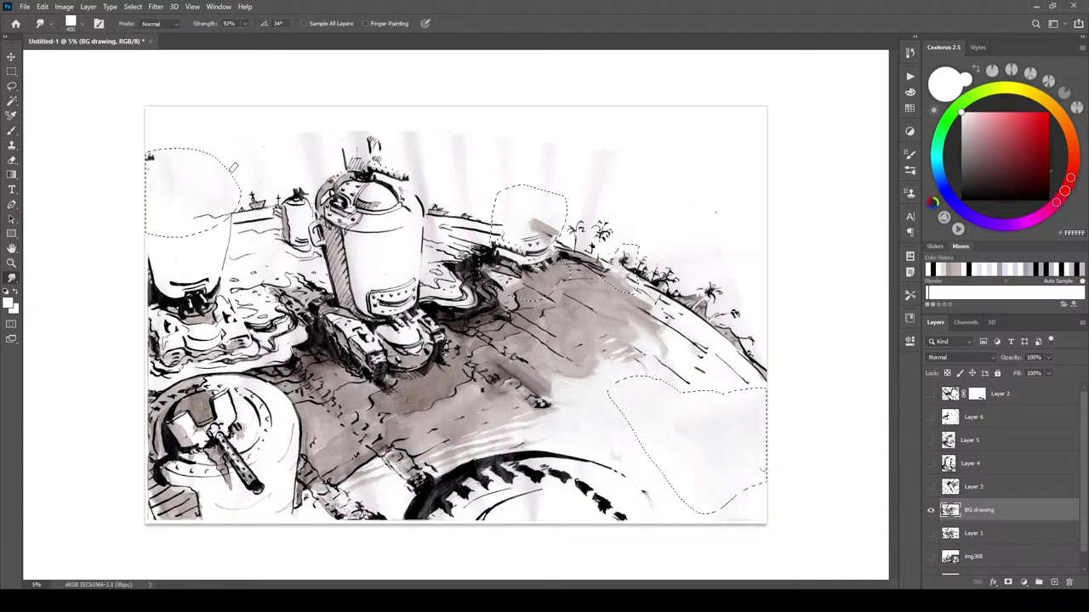
key("]")
key("]")
key("]")
key("]")
left_click_drag(175, 157, 145, 159)
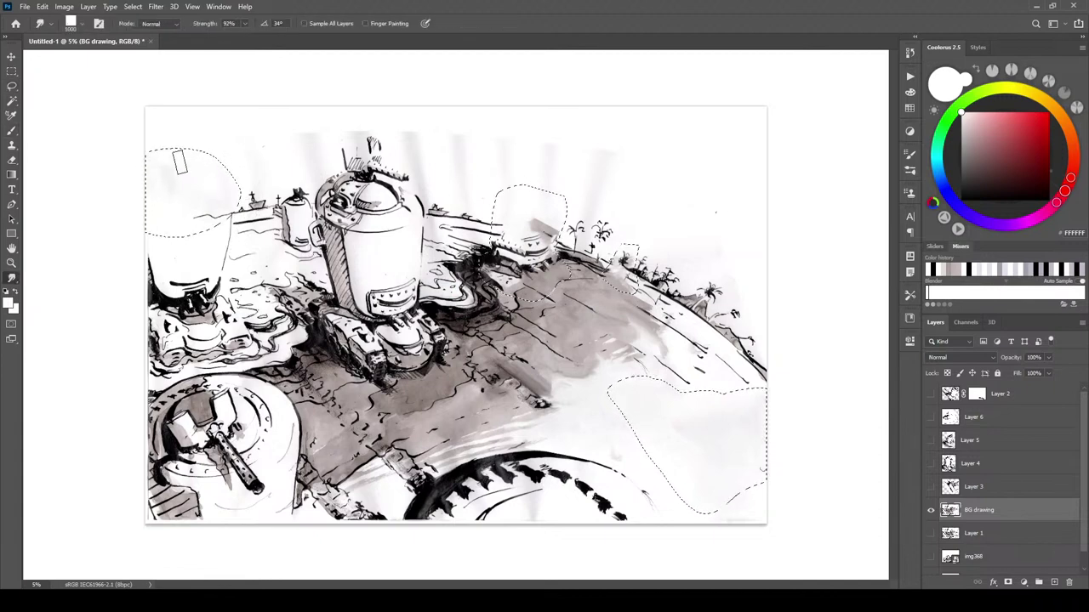
key("bracketleft")
key("bracketleft")
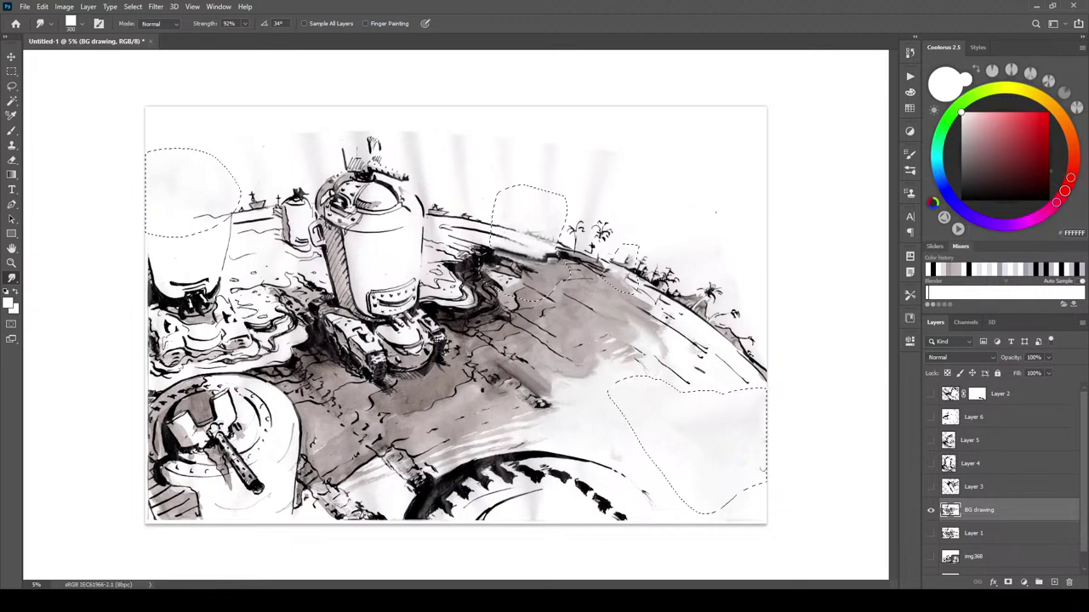
key("ctrl+d")
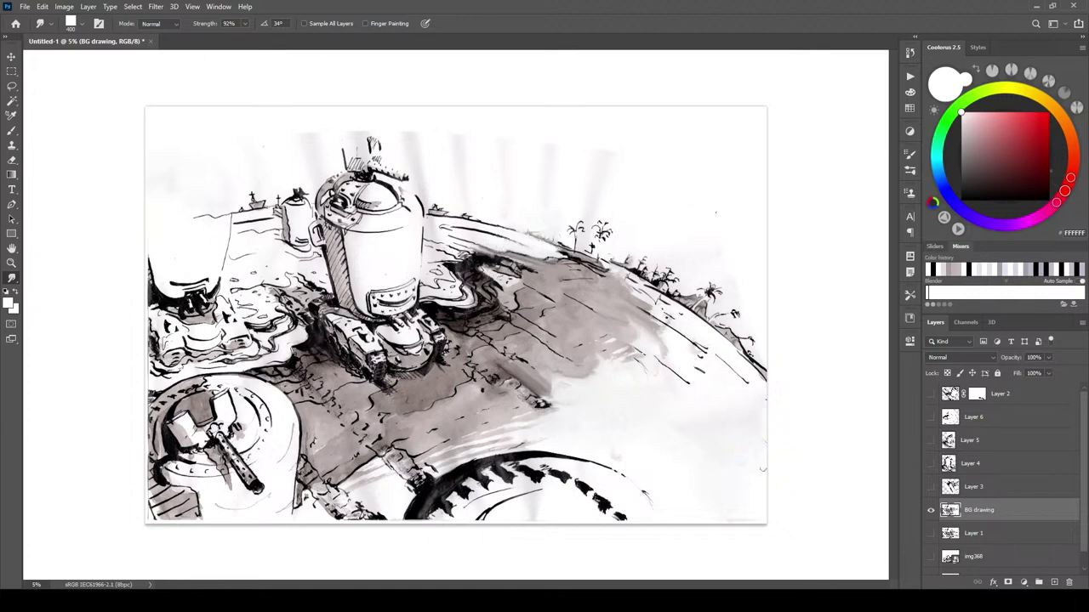
- Smudge the dark ink remnants on the ground to the right of the central tank into the surrounding terrain
left_click_drag(502, 271, 483, 261)
key("bracketright")
key("bracketright")
mouse_move(468, 271)
left_mouse_down()
mouse_move(451, 267)
mouse_move(514, 261)
left_mouse_up()
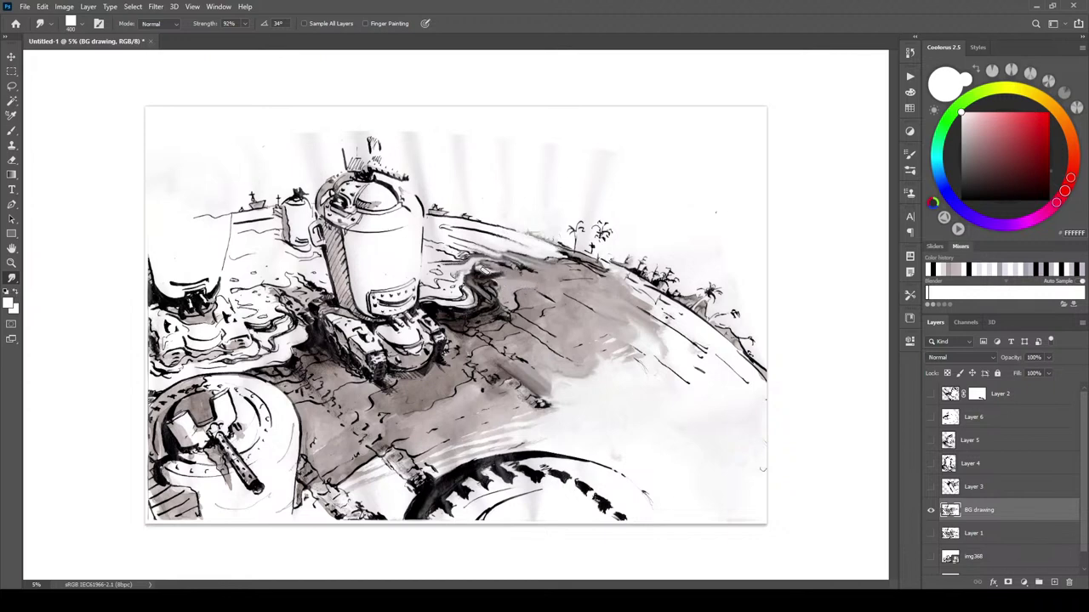
key("bracketright")
key("bracketright")
mouse_move(474, 276)
left_mouse_down()
mouse_move(487, 274)
mouse_move(458, 270)
mouse_move(476, 266)
left_mouse_up()
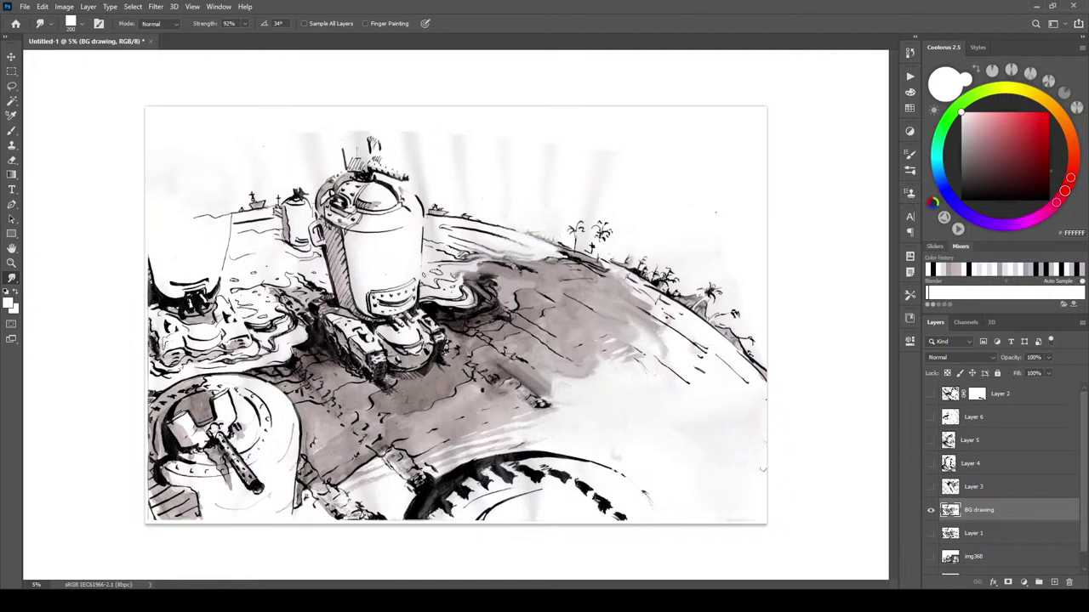
- Smudge the horizon line across the top of the far-left tank to the canvas edge on BG drawing
key("bracketright")
key("bracketright")
key("bracketright")
key("bracketright")
key("bracketright")
key("bracketright")
key("bracketright")
key("bracketright")
key("bracketright")
key("bracketright")
key("bracketright")
key("bracketright")
key("bracketright")
key("bracketright")
key("bracketright")
key("bracketright")
key("bracketright")
key("bracketright")
key("bracketright")
key("bracketleft")
left_click_drag(222, 215, 143, 231)
key("ctrl+z")
mouse_move(218, 214)
left_mouse_down()
mouse_move(125, 228)
mouse_move(214, 209)
mouse_move(124, 229)
mouse_move(218, 210)
mouse_move(107, 253)
mouse_move(246, 203)
left_mouse_up()
key("[")
key("[")
key("[")
key("[")
key("[")
left_click_drag(220, 221, 146, 237)
- Show Layers 3 to 6 again and select Layer 6 with the far-left tank's top
left_click_drag(931, 485, 931, 418)
left_click(947, 422)
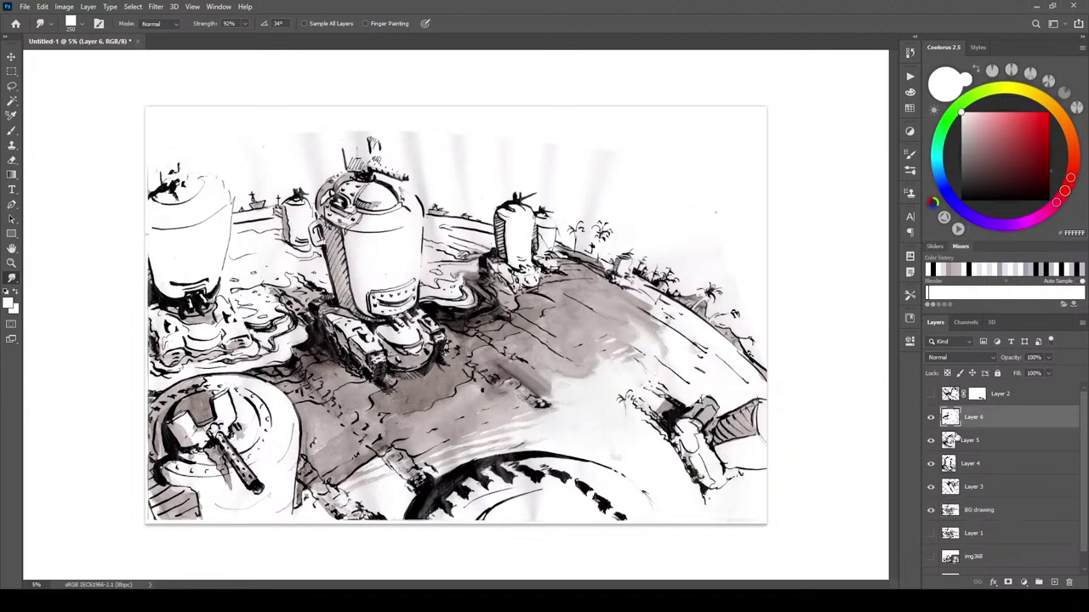
left_click(931, 418)
left_click(931, 417)
- Transform the far-left tank's top to about 103% width and 92% height with a vertical skew of about 12 degrees
key("ctrl+t")
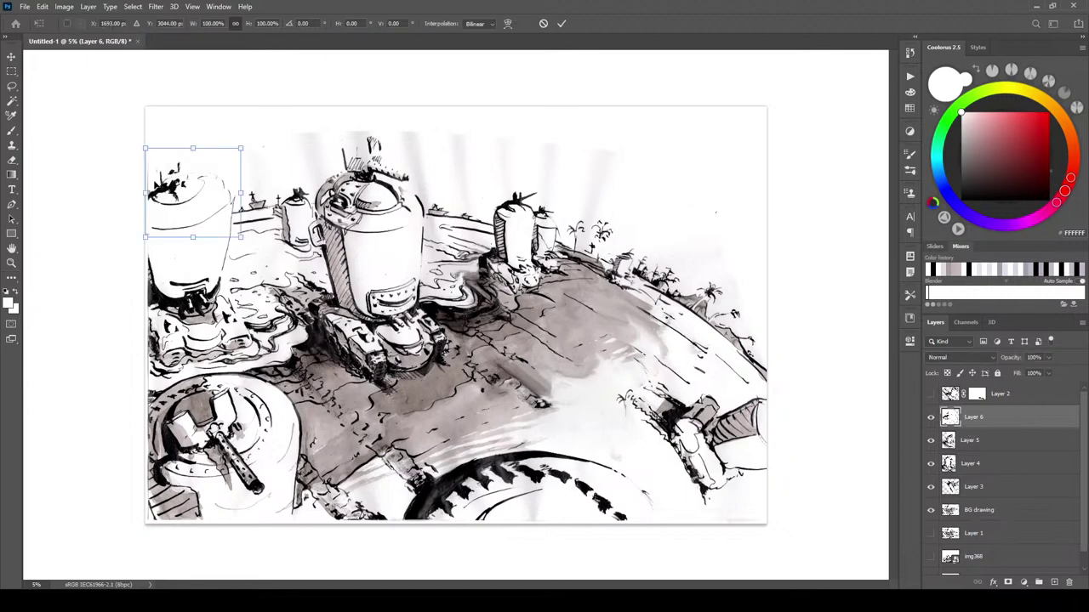
left_click_drag(146, 193, 146, 173)
left_click_drag(241, 193, 242, 194)
left_click_drag(194, 137, 194, 155)
left_click_drag(193, 227, 149, 232)
left_click_drag(146, 184, 193, 188)
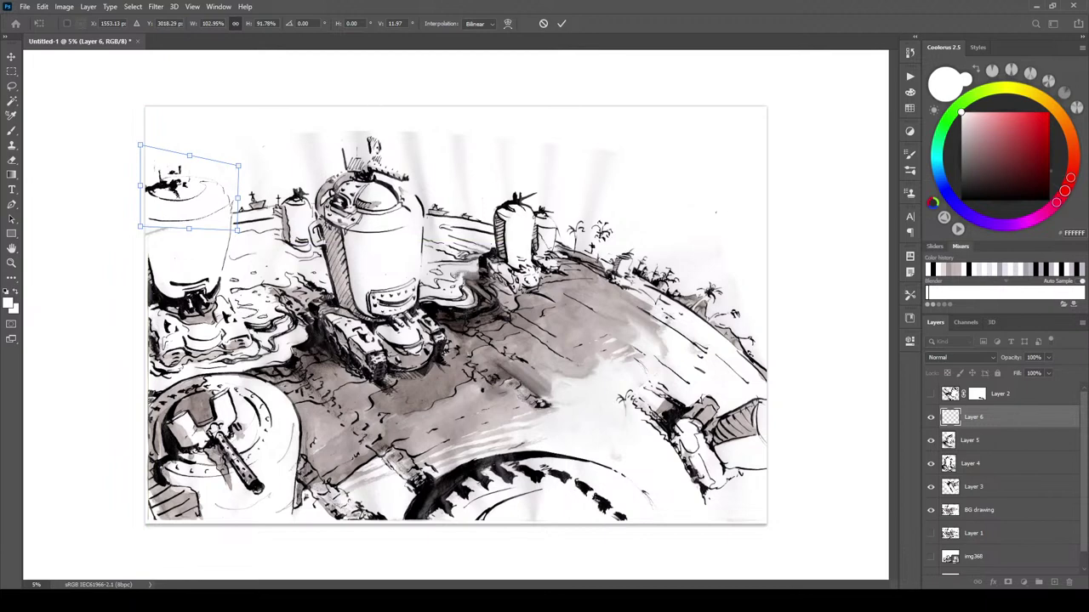
- Nudge the transformed tank top slightly down and right to fit its body, and apply the transform
key("shift+Down")
key("shift+Down")
key("shift+Down")
key("shift+Down")
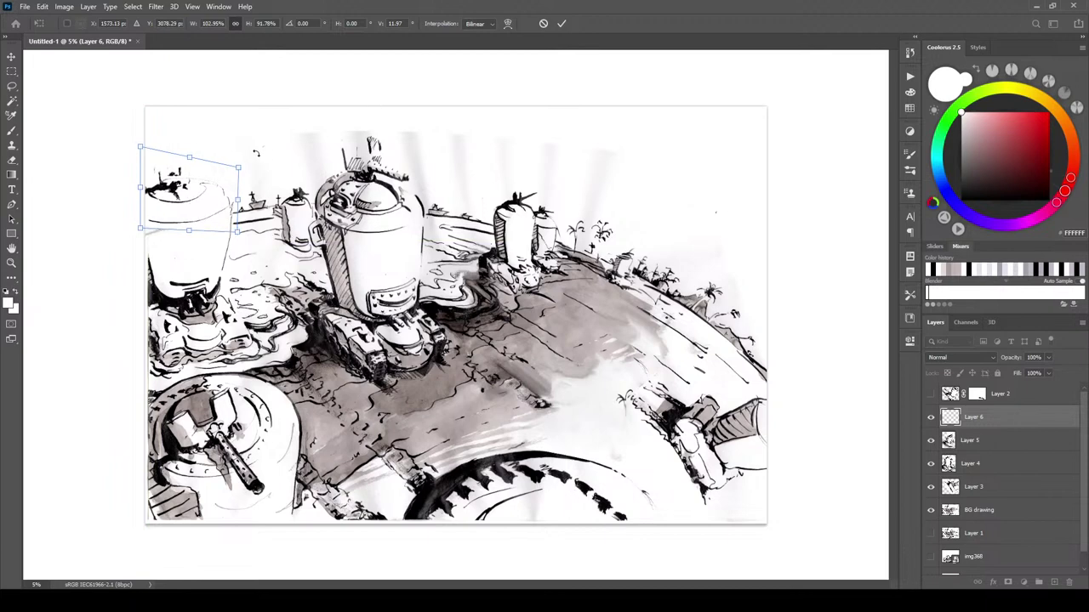
key("shift+Right")
key("shift+Right")
key("shift+Right")
key("shift+Right")
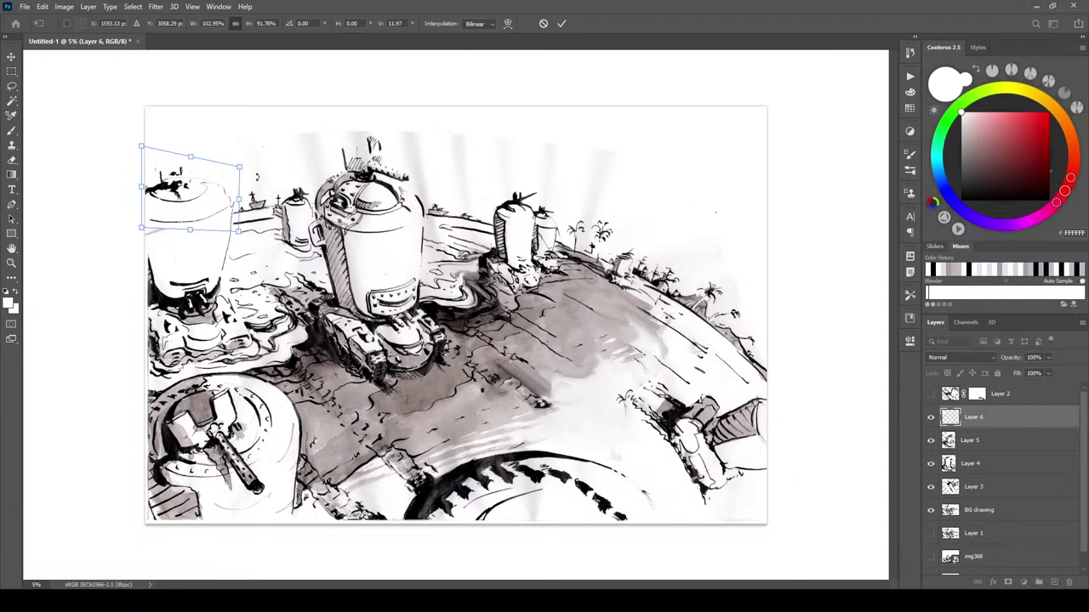
key("Return")
- Paint white over the line crossing the far-left tank on Layer 6, and compare the result with the layer hidden and shown
key("b")
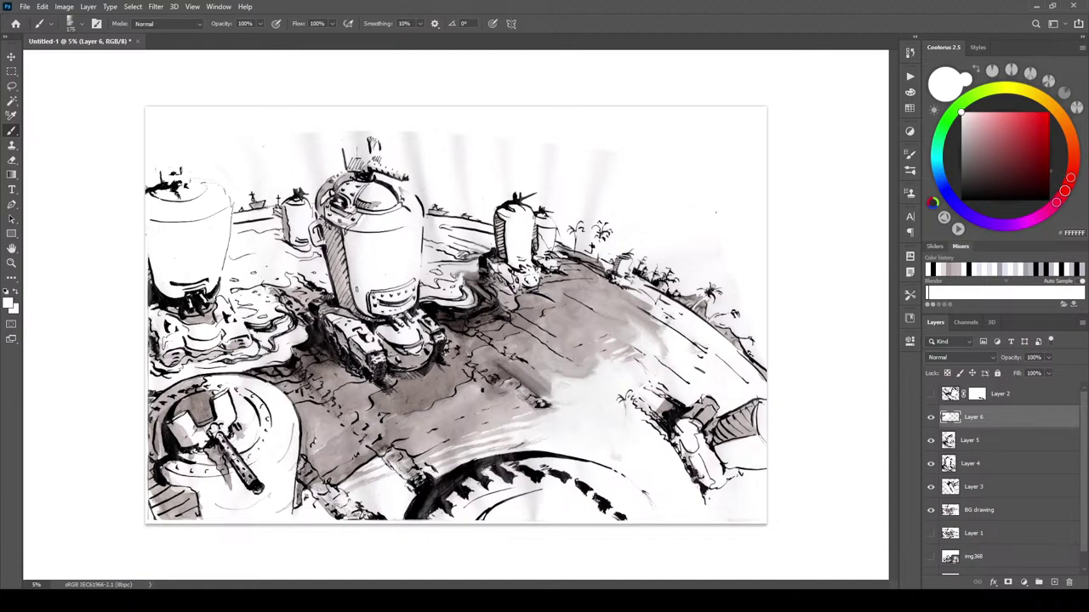
key("ctrl+z")
left_click(930, 417)
left_click(931, 417)
left_click(932, 419)
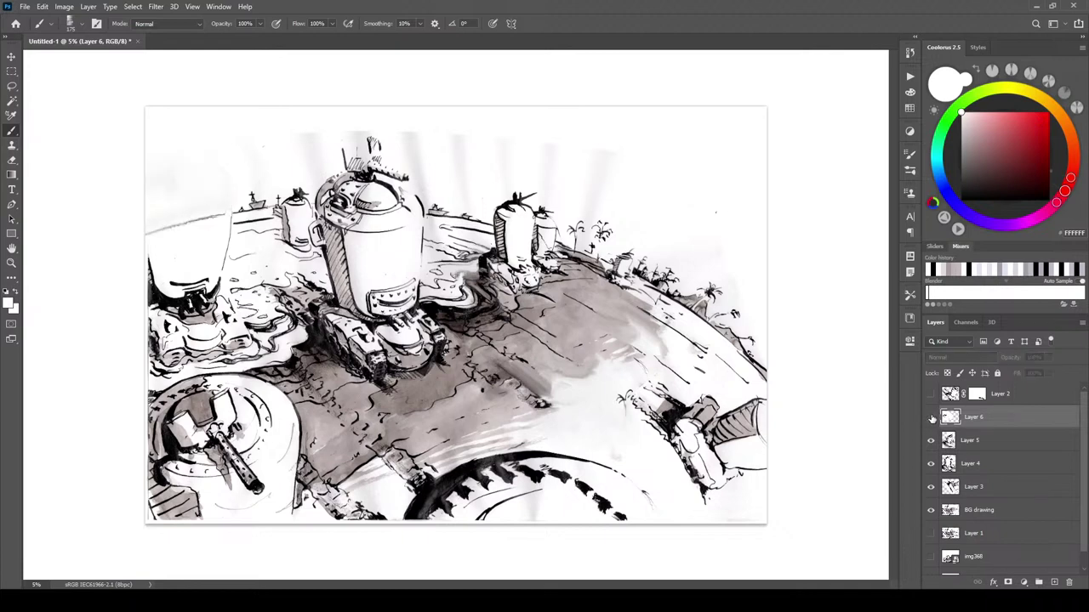
left_click(931, 418)
- Clear a rectangular area of Layer 6 beside the small background tank, and deselect it
key("m")
left_click_drag(263, 215, 299, 278)
key("Delete")
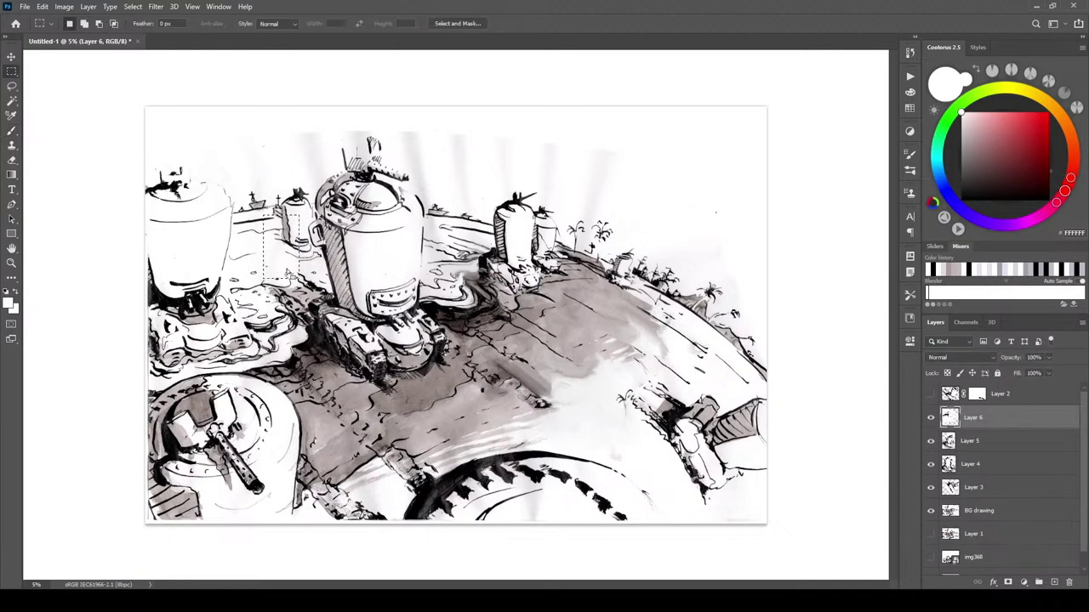
key("ctrl+d")
- Transform Layer 5's horizon structure to about 94% height, rotated about 2.9 degrees and skewed horizontally about -7.4 degrees
left_click(932, 441)
left_click(931, 442)
left_click(951, 442)
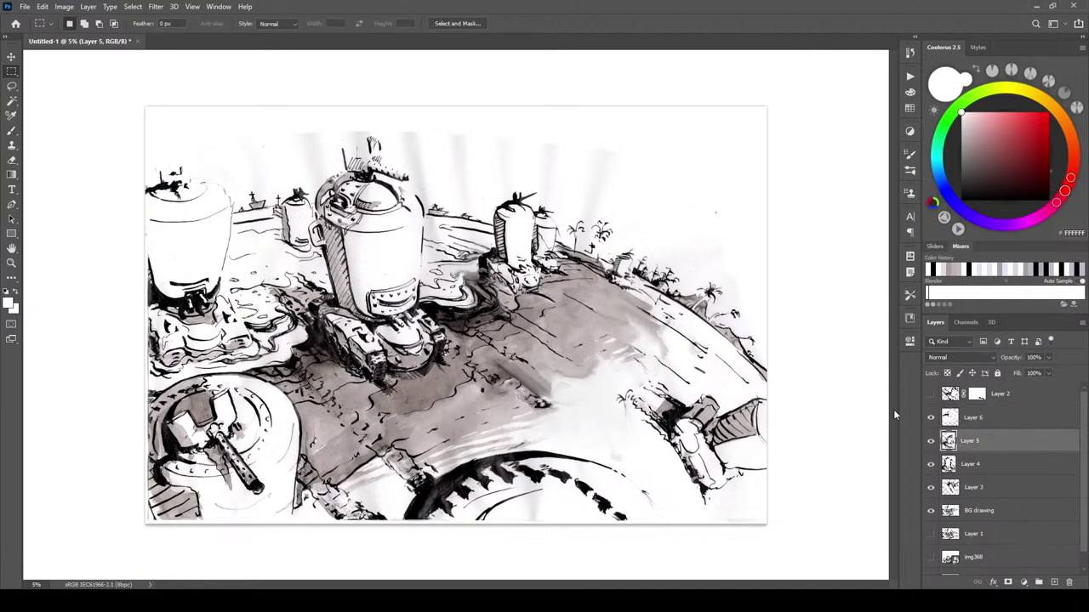
key("ctrl+t")
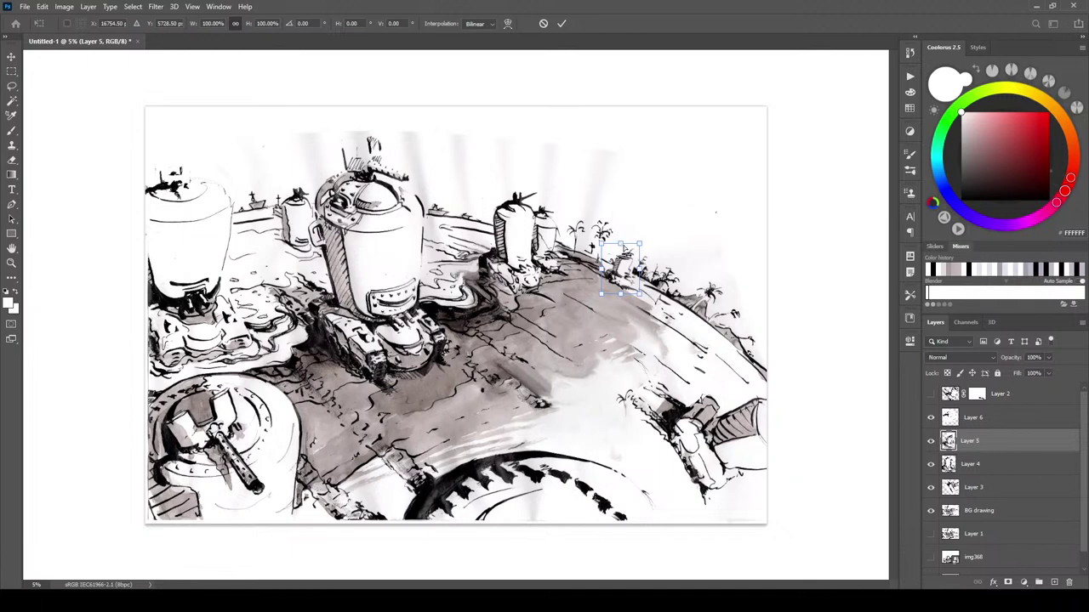
left_click_drag(622, 245, 661, 228)
left_click_drag(636, 253, 632, 260)
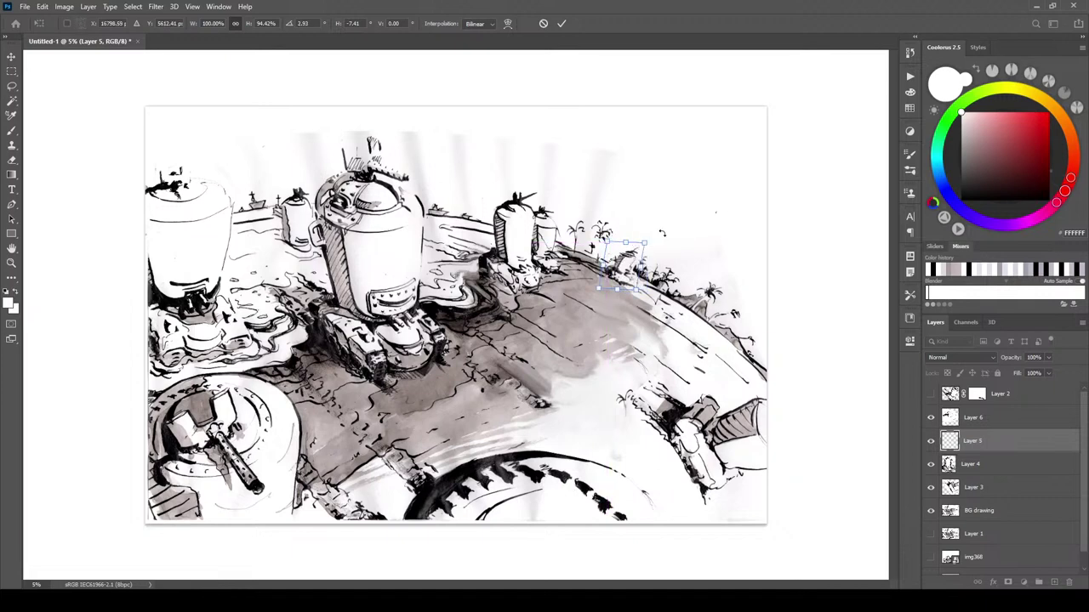
- Nudge the small horizon structure up and slightly right onto the horizon, and apply its transform
key("Up")
key("Up")
key("Up")
key("Up")
key("Up")
key("Up")
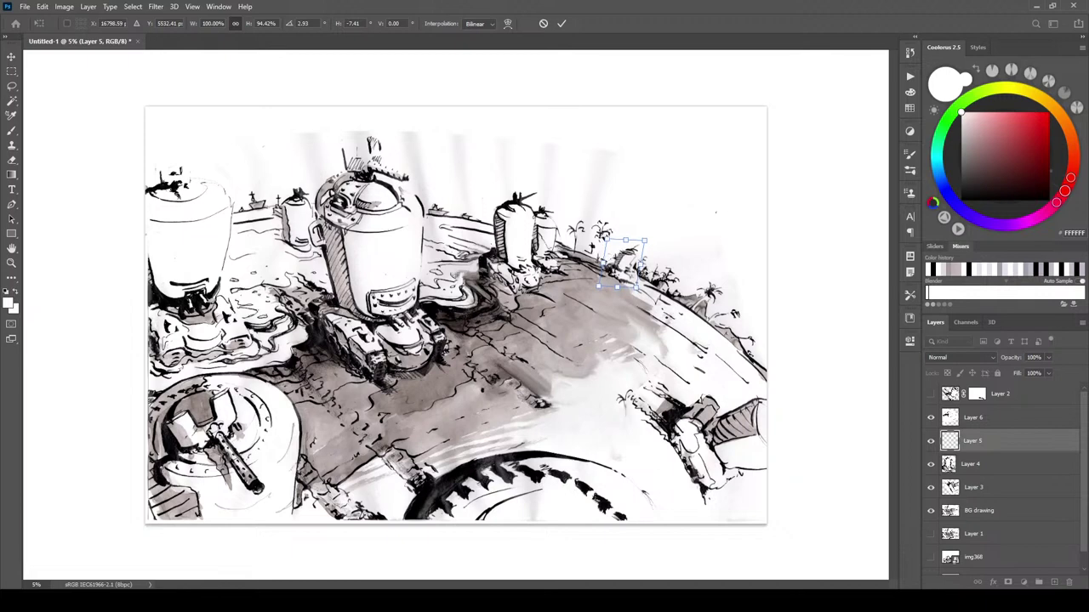
key("Right")
key("Right")
key("Right")
left_click_drag(625, 247, 618, 253)
key("Up")
key("Down")
key("Up")
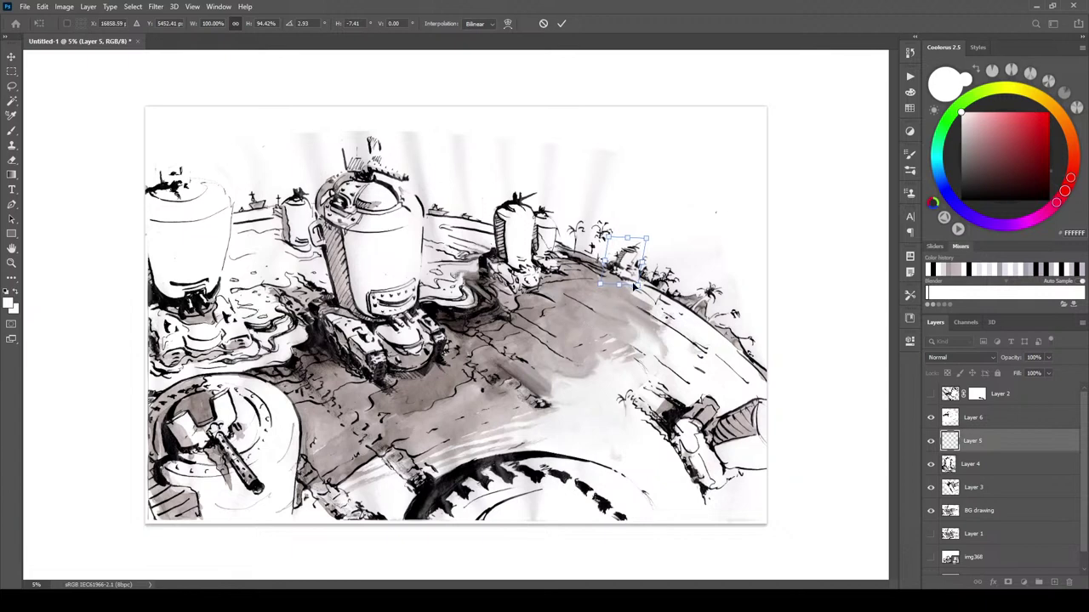
key("Return")
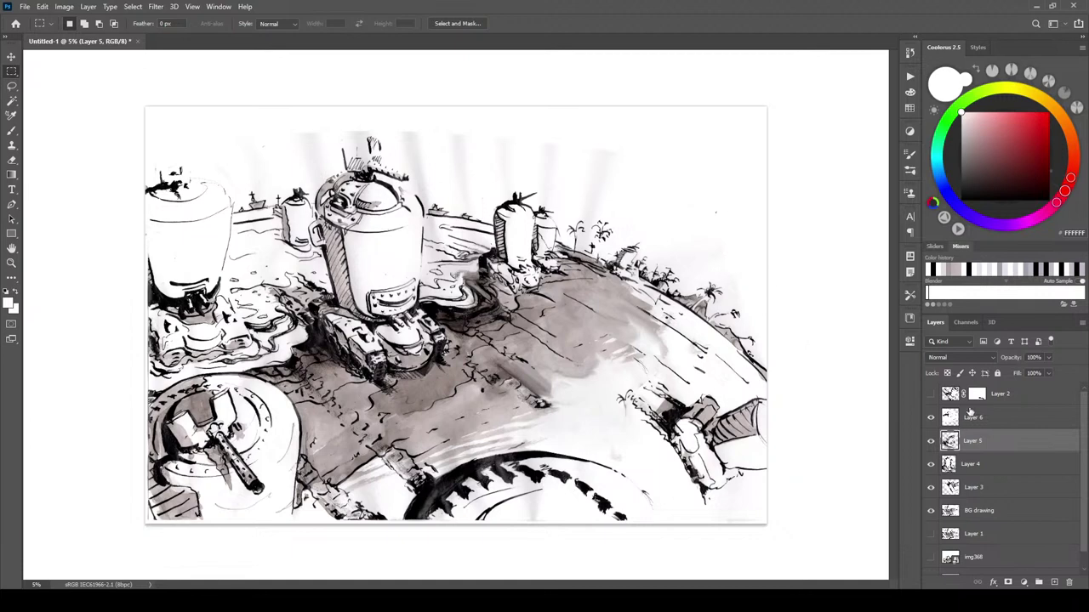
- Transform Layer 4's tank pair to about 106% width and 102% height, with a horizontal skew of about -5.6 degrees
left_click(948, 470)
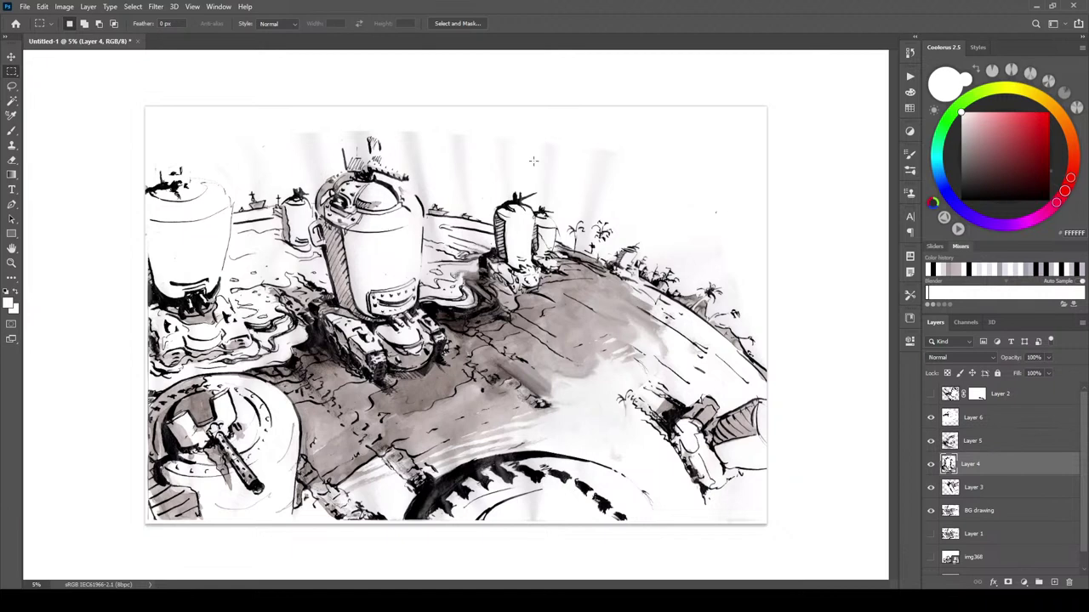
key("ctrl+t")
left_click_drag(530, 184, 492, 182)
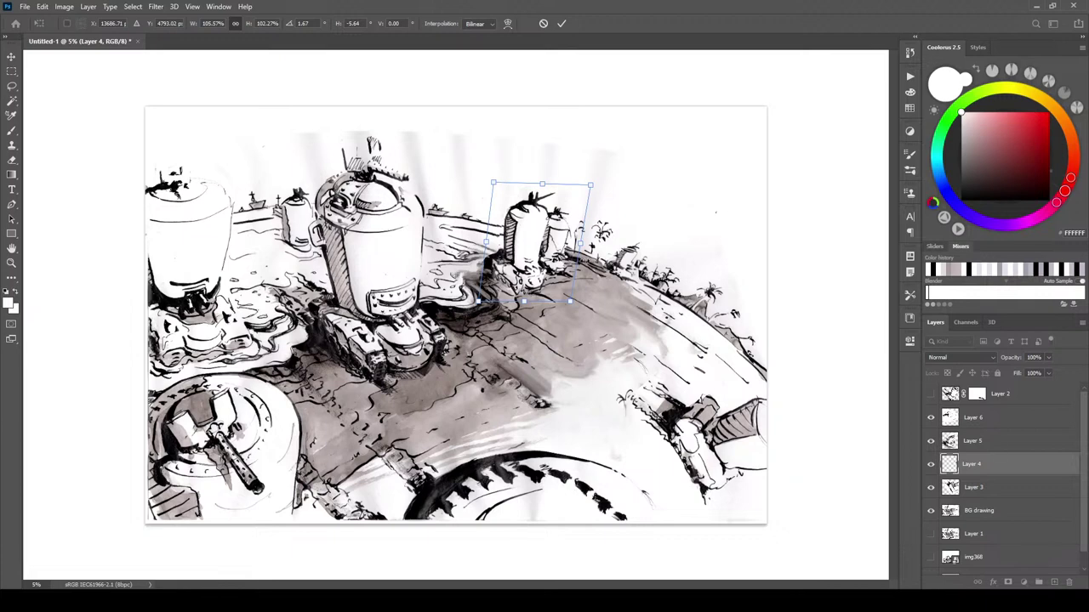
- Move the distant tank pair closer to the central tank, rotate it to about -0.6 degrees, and apply the transform
left_click_drag(542, 242, 505, 239)
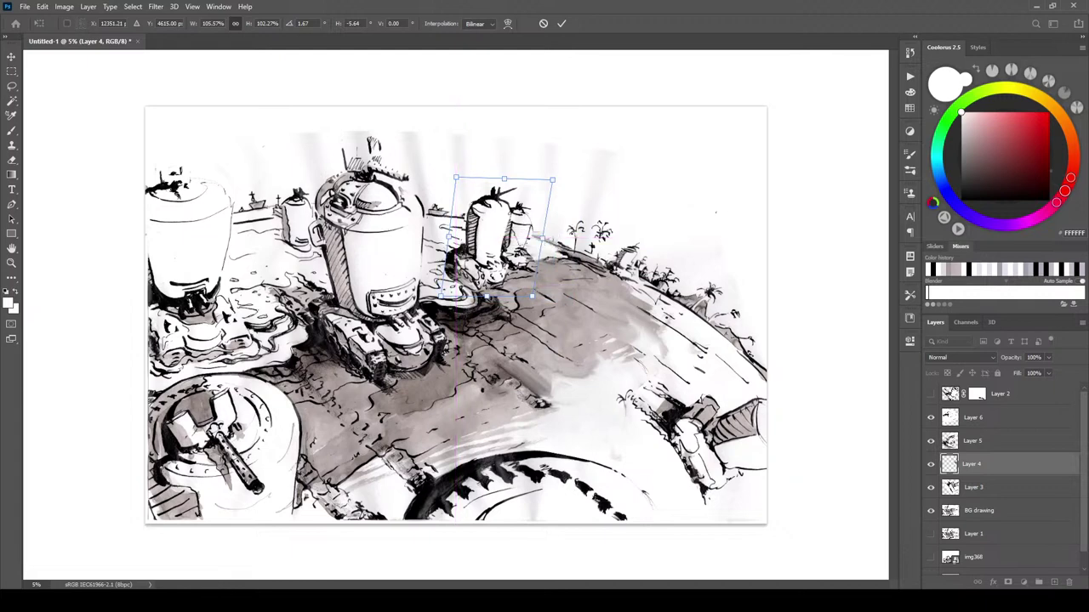
left_click_drag(565, 174, 564, 162)
left_click_drag(487, 230, 506, 265)
left_click_drag(582, 146, 586, 143)
left_click_drag(498, 229, 497, 228)
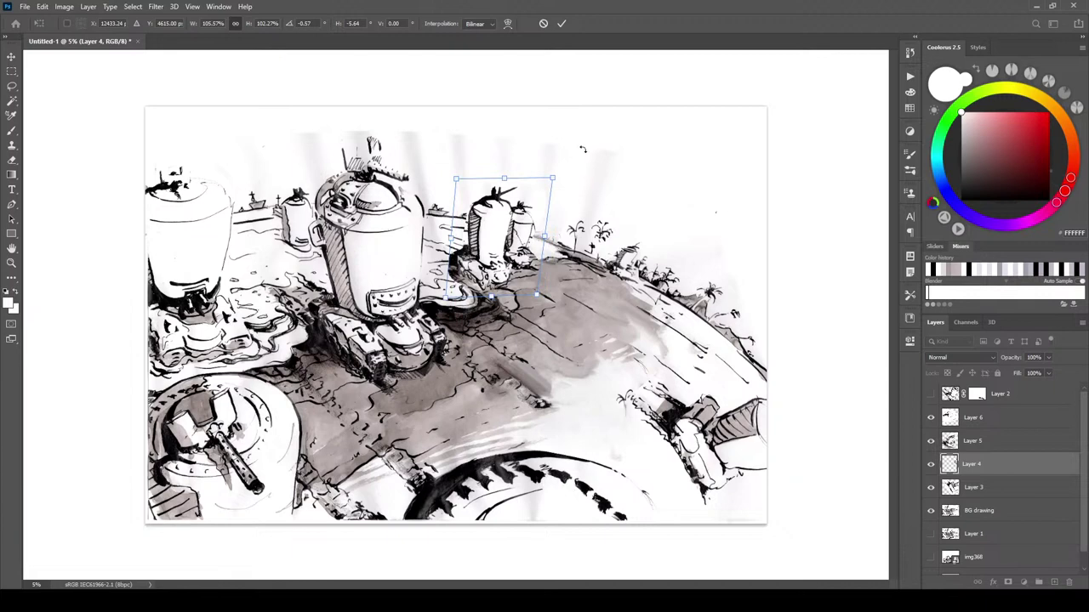
key("Return")
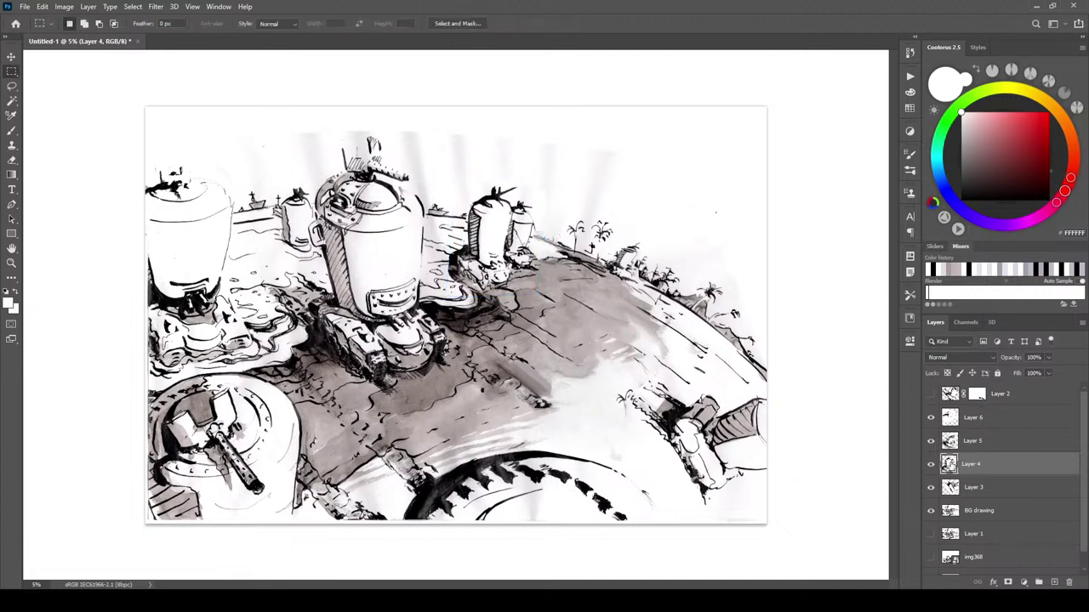
- Touch up around the tank pair with sampled ink black and paper white, and add a layer mask to Layer 4
key("b")
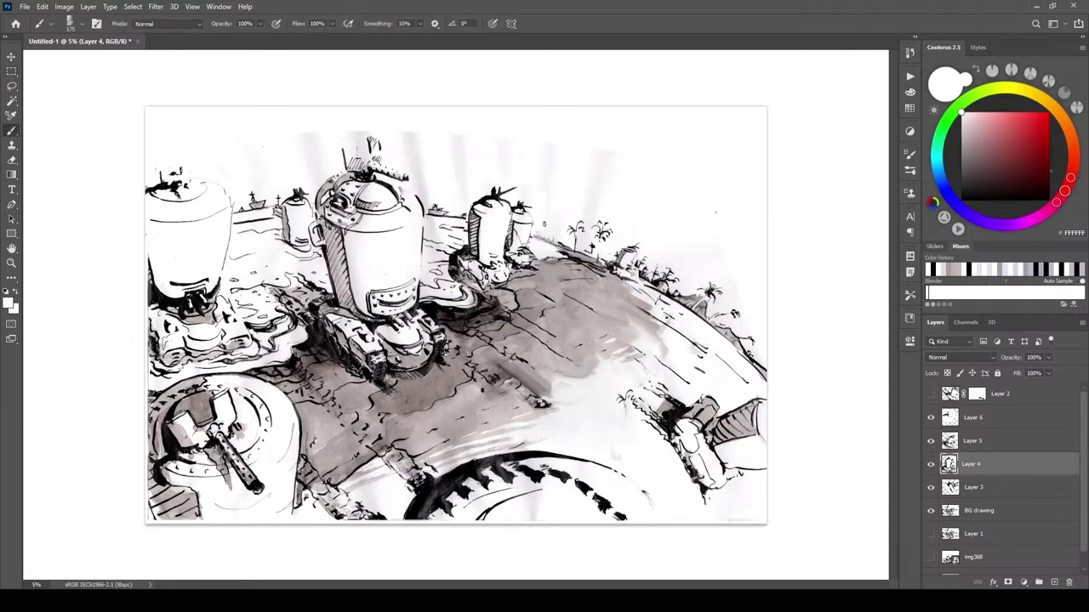
left_click(570, 252, "alt")
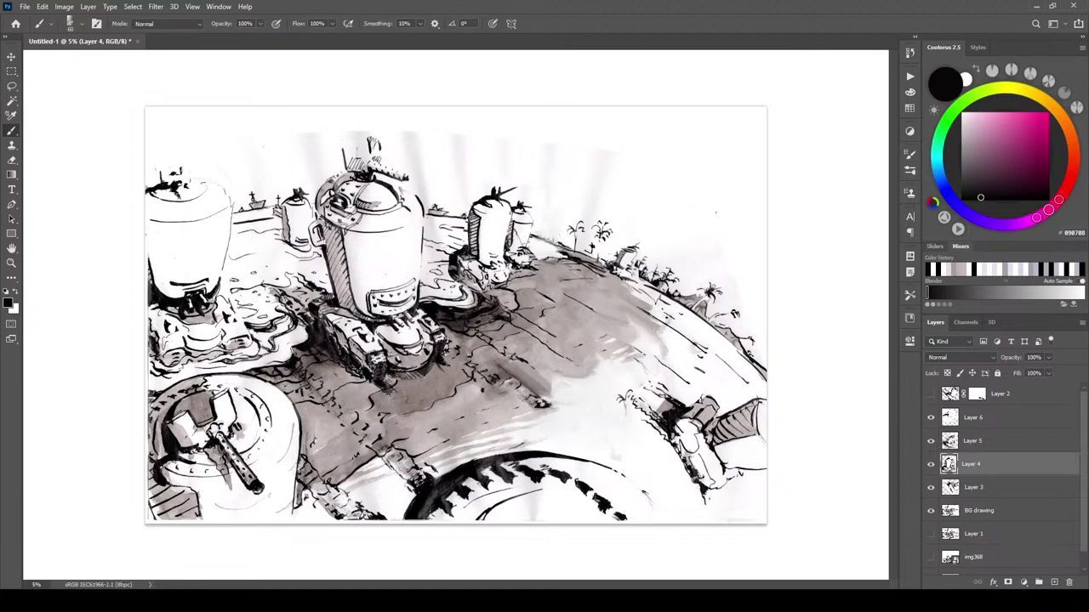
left_click(465, 226, "alt")
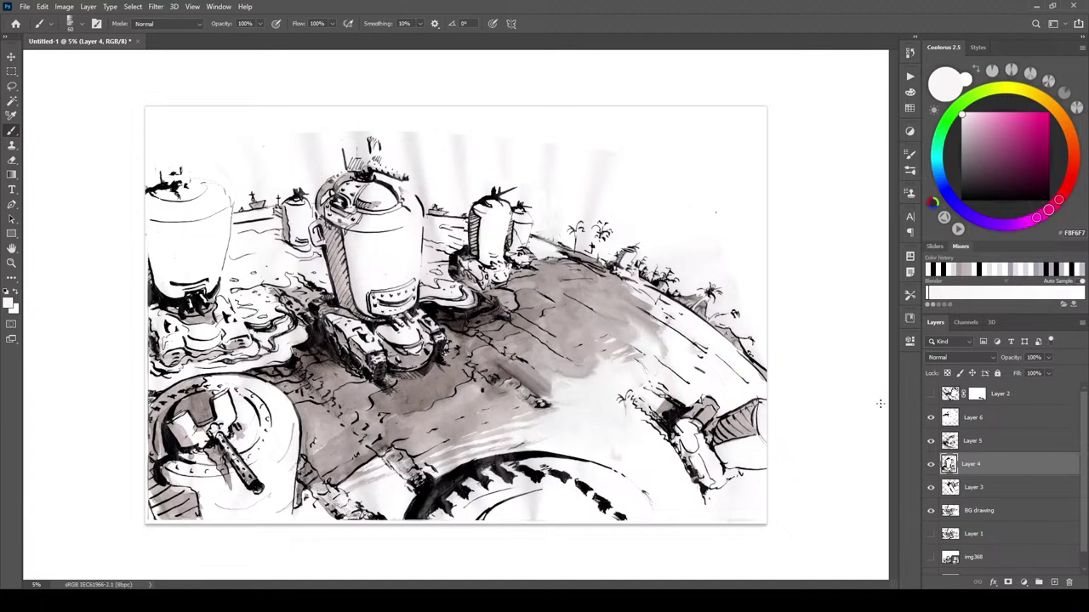
left_click(1008, 582)
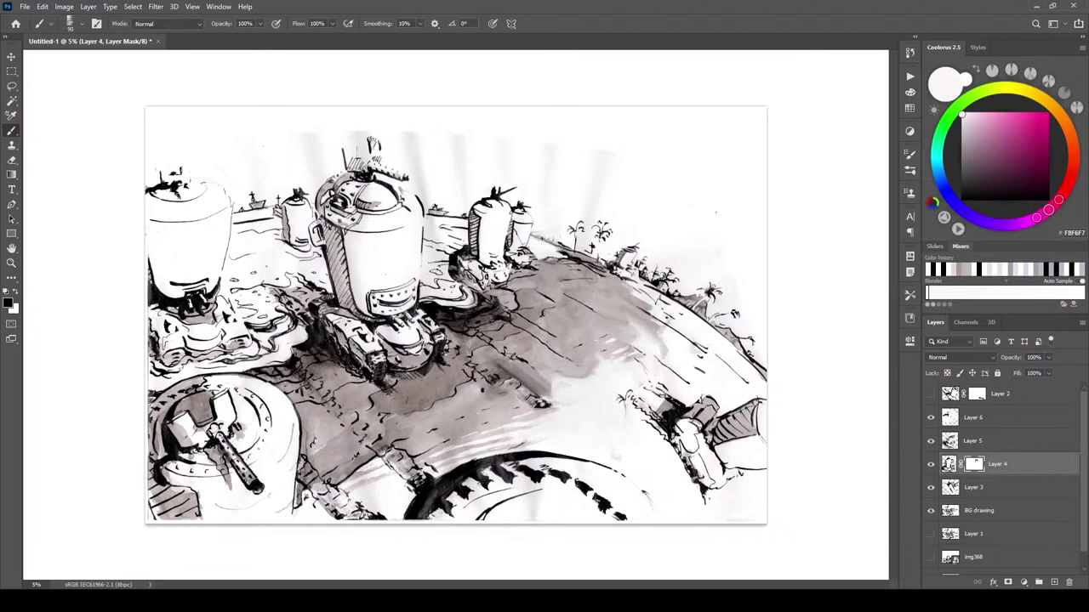
- Select Layer 3 with the right-edge machine, and show Layer 2 with the foreground tank
left_click(931, 488)
left_click(931, 488)
left_click(941, 490)
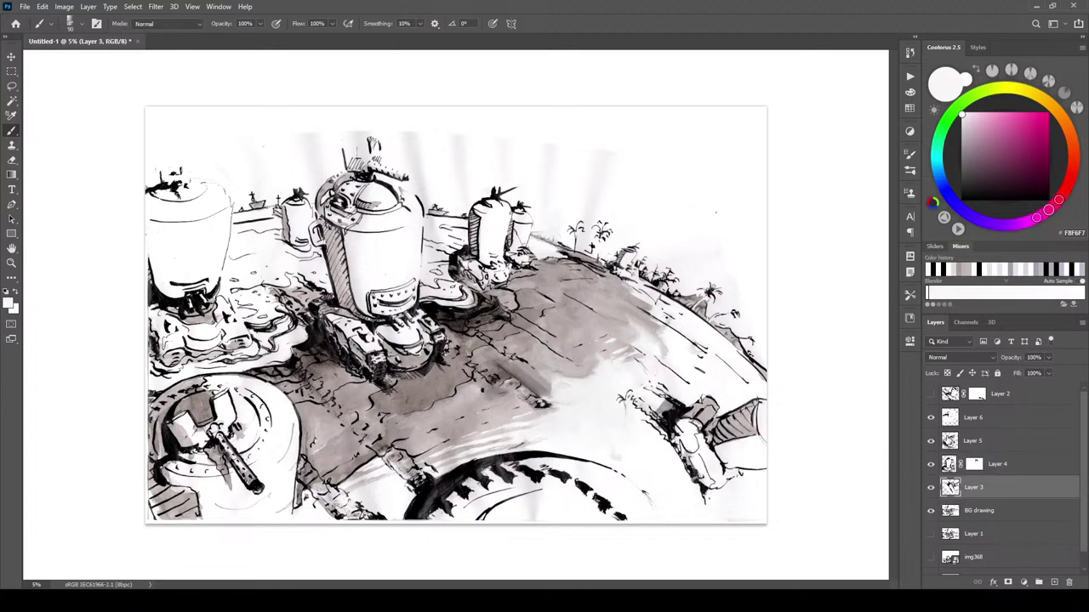
left_click(931, 394)
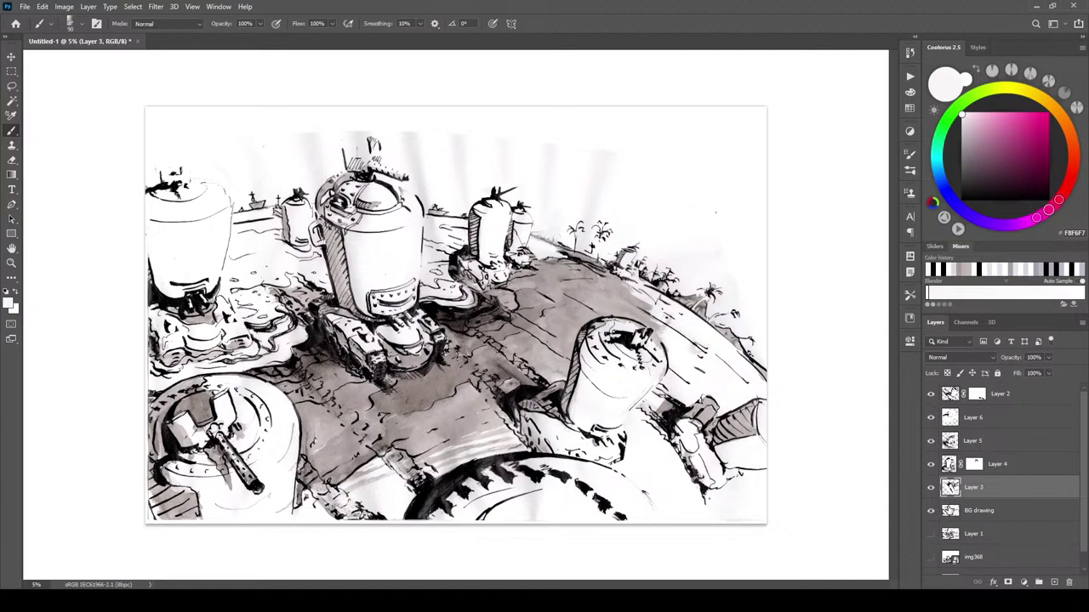
- Move the machine at the drawing's right edge slightly up on Layer 3, and set the layer's blend mode to Multiply
left_click(930, 487)
left_click(931, 488)
key("v")
mouse_move(734, 449)
left_mouse_down()
mouse_move(708, 447)
mouse_move(752, 492)
left_mouse_up()
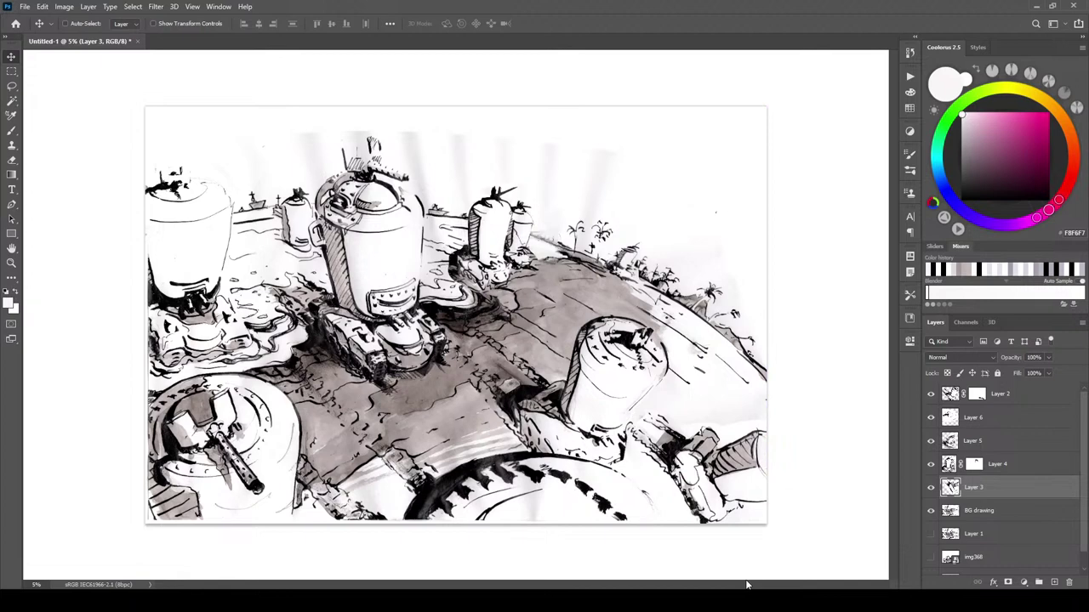
left_click_drag(743, 474, 738, 412)
left_click(946, 359)
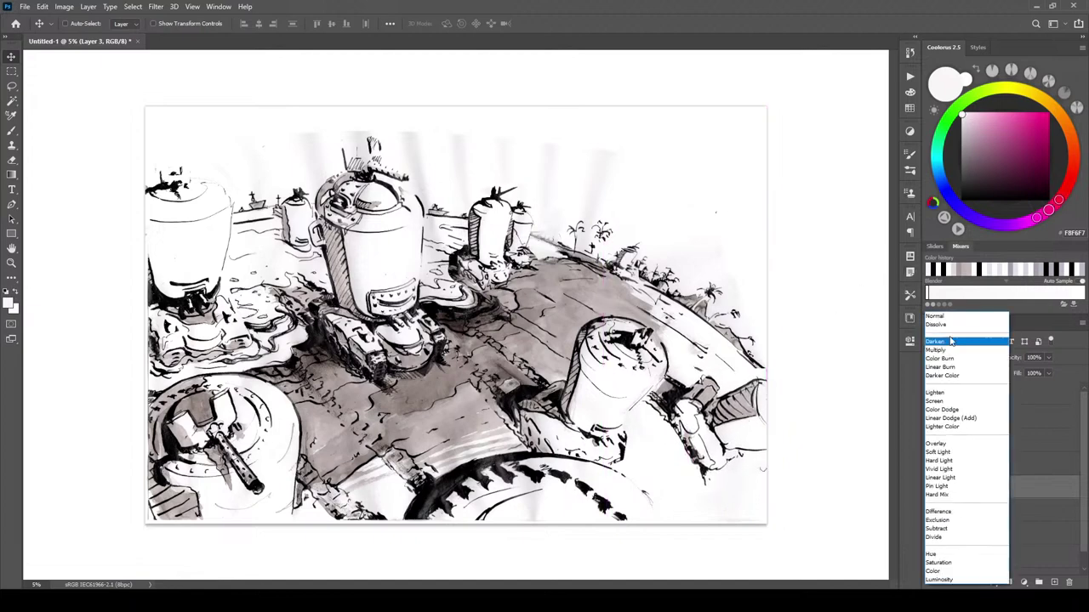
left_click(939, 351)
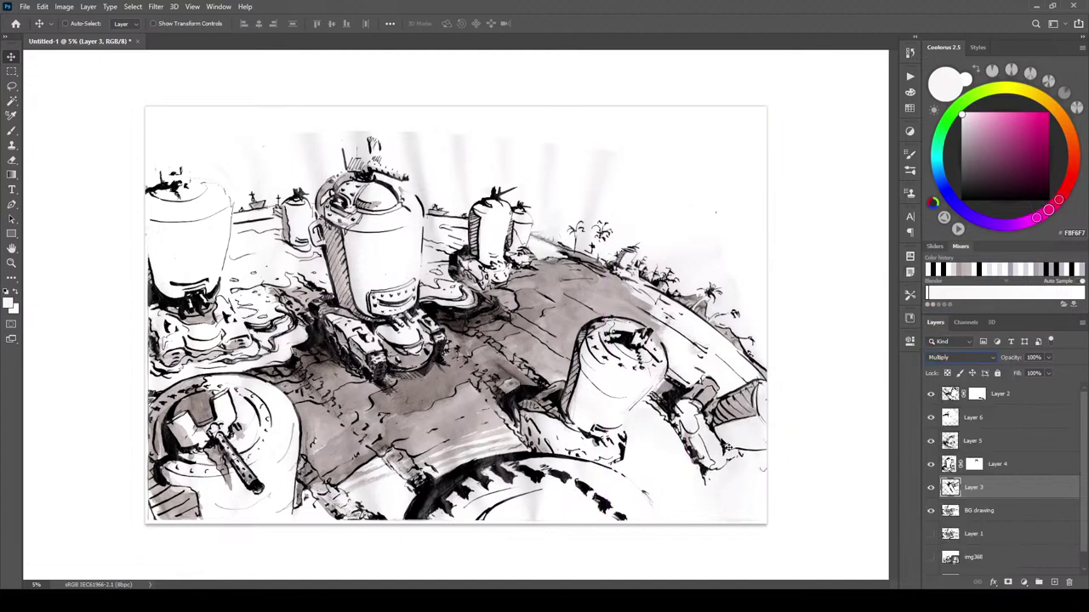
- Lower the machine at the drawing's right edge on Layer 3 and free-transform it smaller, rotated to about -10.3 degrees
mouse_move(726, 445)
left_mouse_down()
mouse_move(737, 466)
mouse_move(700, 435)
mouse_move(742, 448)
mouse_move(730, 439)
mouse_move(740, 457)
left_mouse_up()
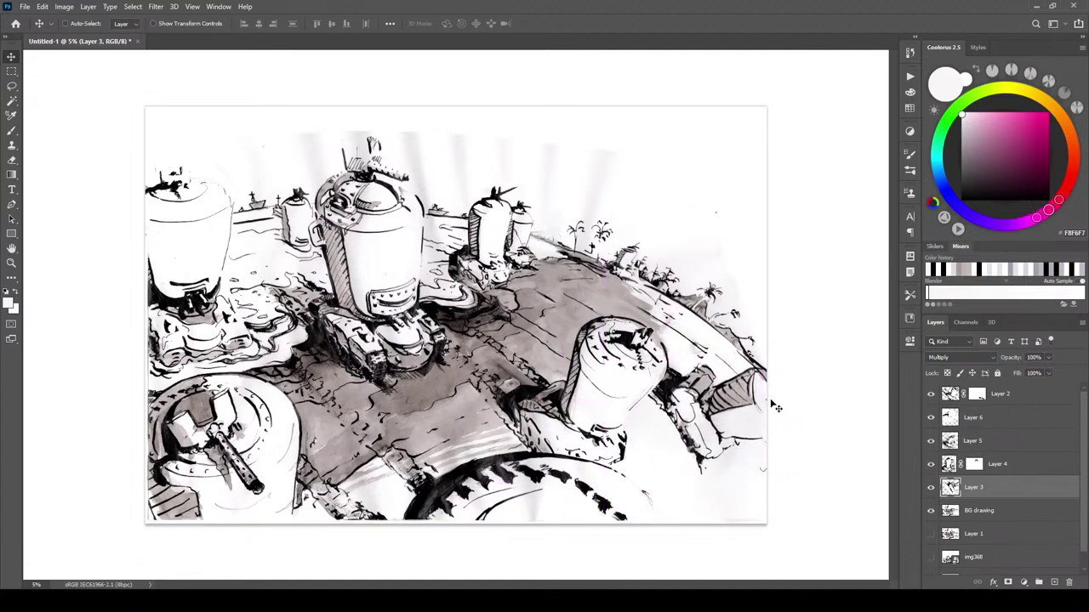
mouse_move(733, 398)
left_mouse_down()
mouse_move(738, 374)
mouse_move(741, 414)
mouse_move(754, 380)
mouse_move(756, 440)
mouse_move(776, 412)
left_mouse_up()
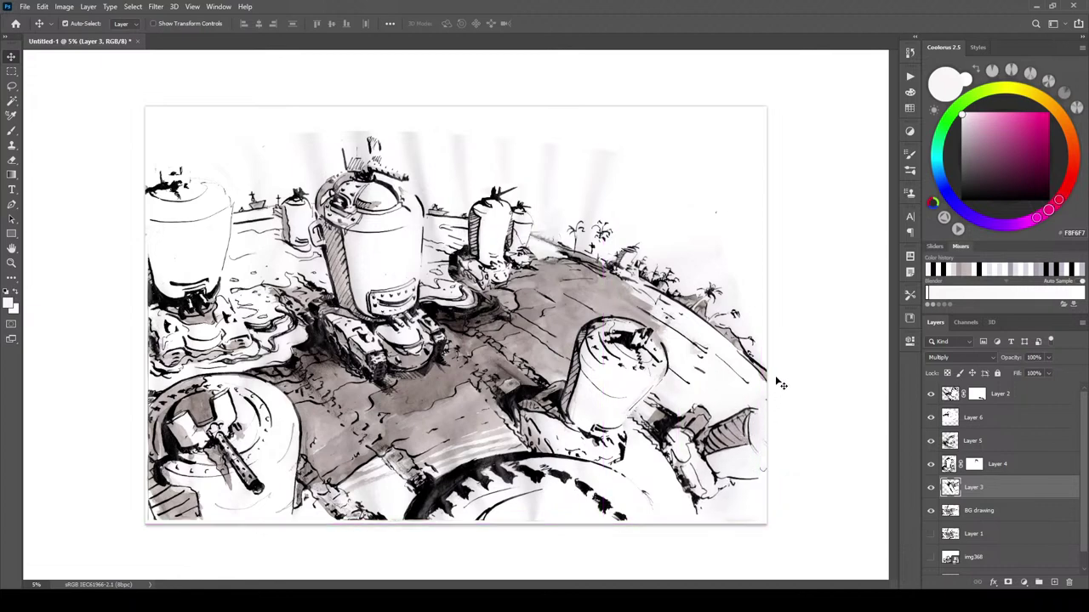
key("ctrl+t")
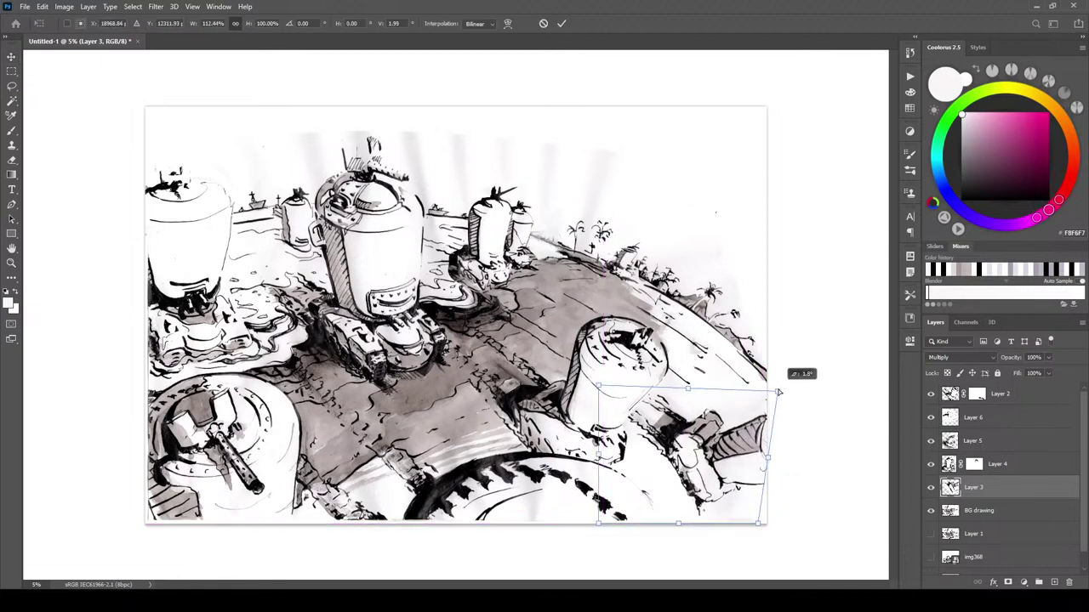
left_click_drag(777, 392, 756, 378)
left_click_drag(800, 322, 748, 396)
left_click_drag(775, 341, 752, 359)
left_click_drag(748, 372, 774, 357)
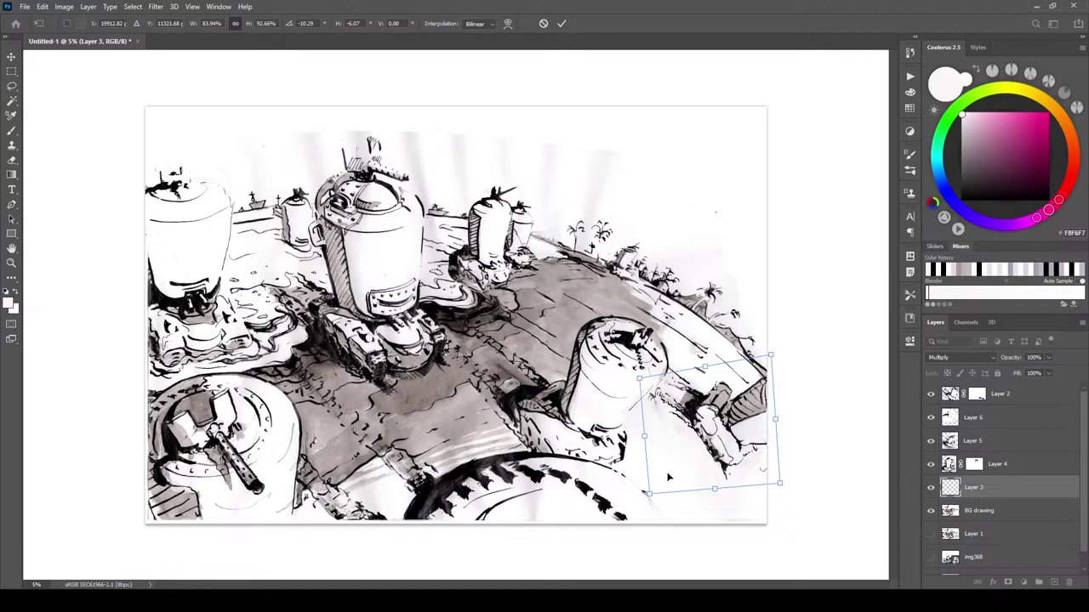
- Enlarge the right-edge machine to about 99% width and 111% height, and reposition it against the canvas's right border
left_click_drag(650, 491, 628, 519)
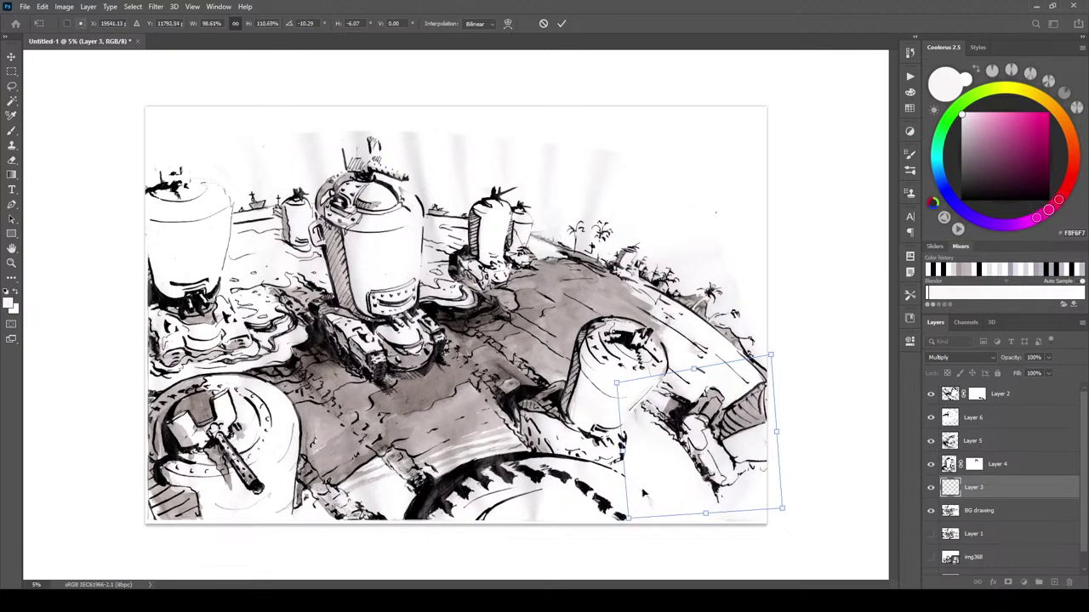
mouse_move(711, 421)
left_mouse_down()
mouse_move(714, 436)
mouse_move(727, 415)
mouse_move(727, 432)
left_mouse_up()
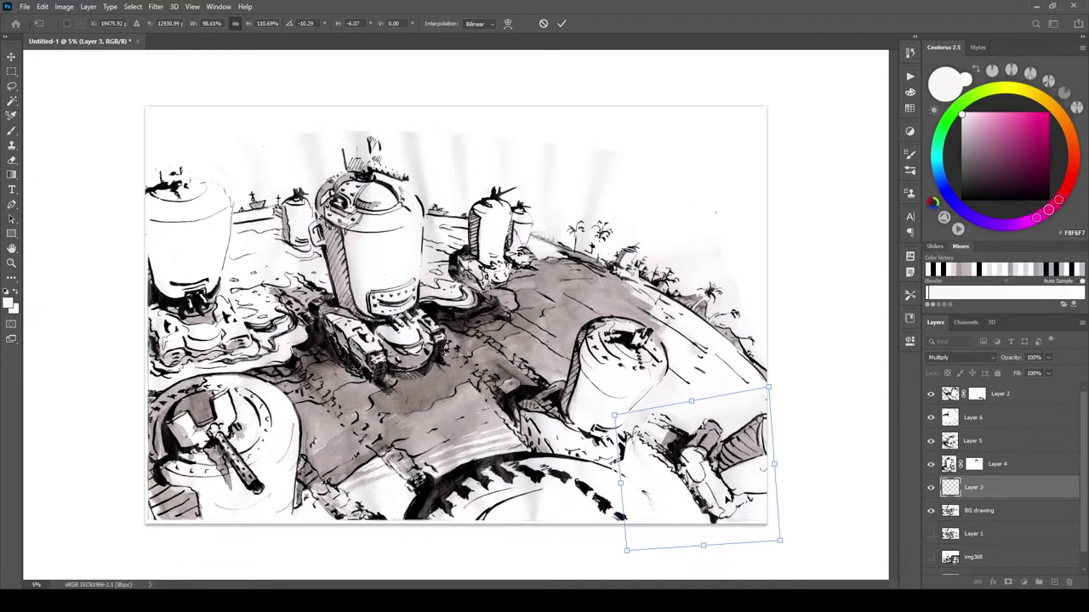
left_click_drag(726, 499, 719, 471)
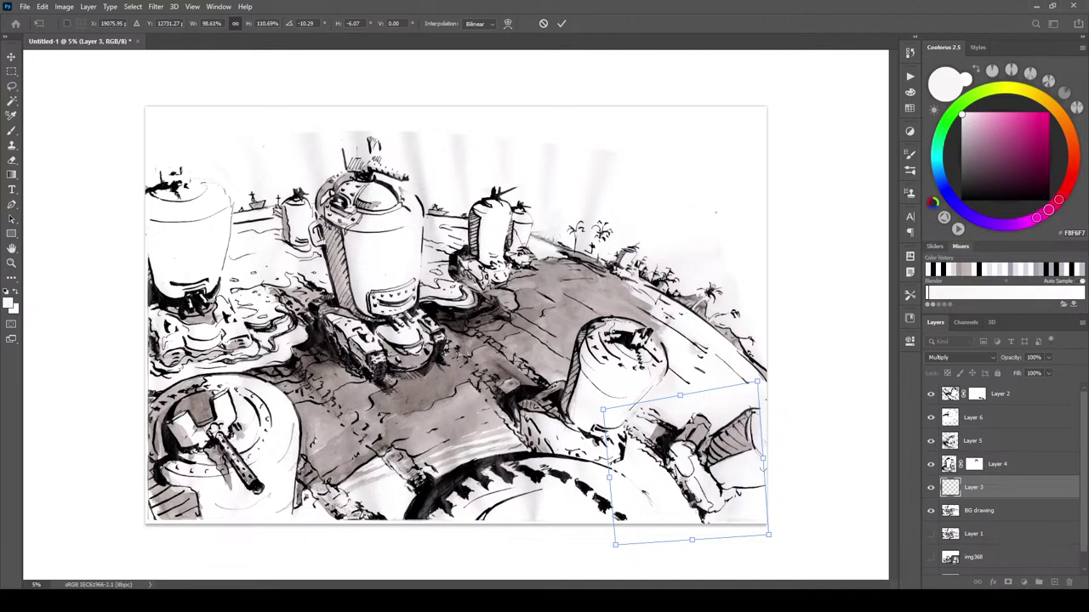
left_click_drag(739, 458, 745, 413)
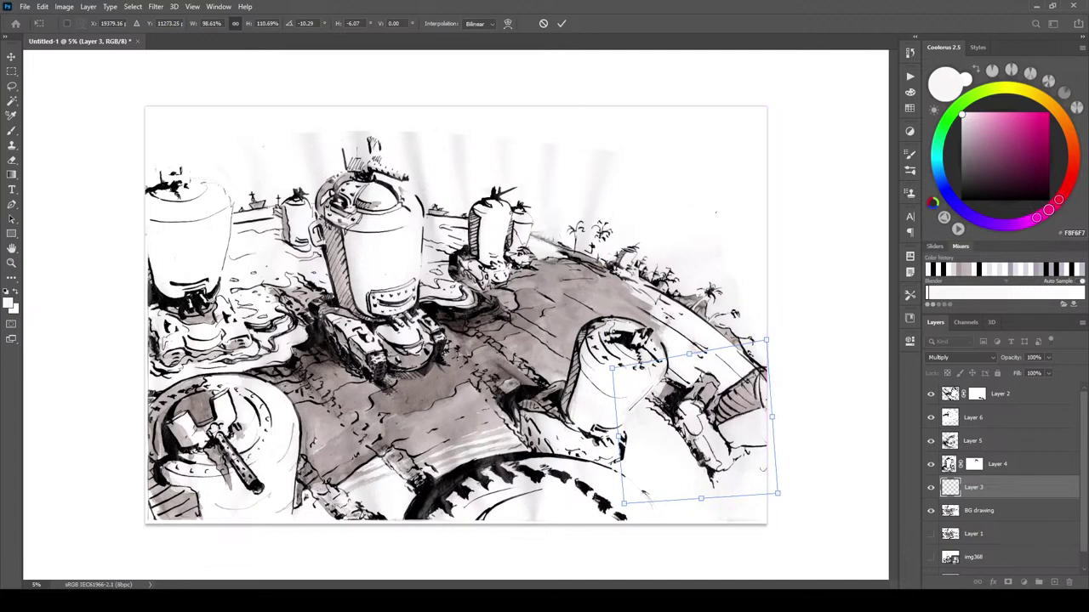
- Distort the right-edge machine's corners to about 108% width, 103% height and -0.8 degrees rotation, and apply the transform
mouse_move(764, 350)
left_mouse_down()
mouse_move(770, 339)
mouse_move(757, 353)
left_mouse_up()
left_click_drag(626, 503, 603, 496)
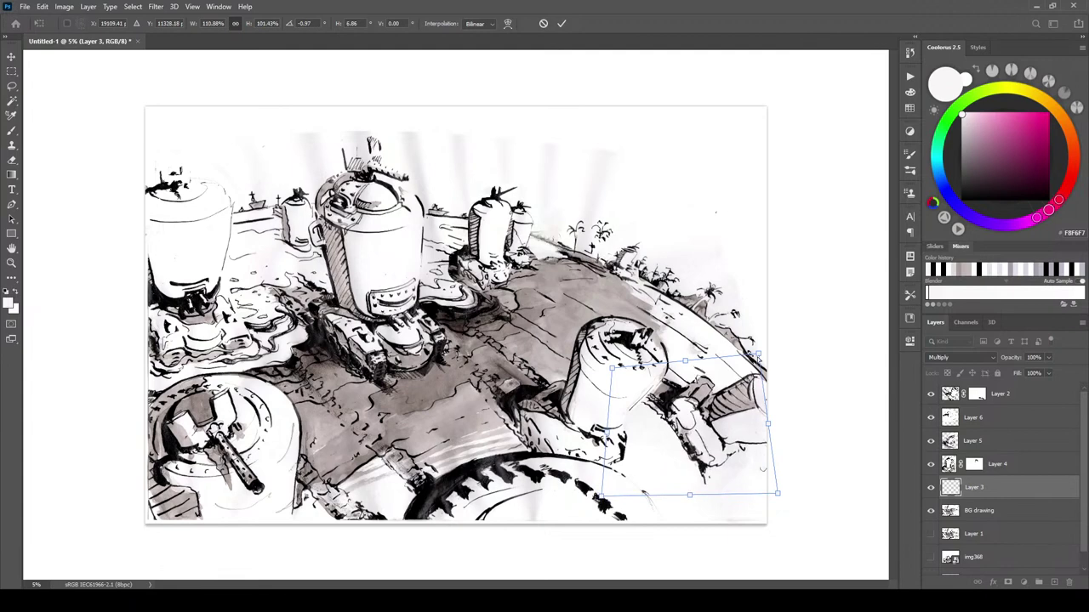
left_click_drag(758, 353, 764, 351)
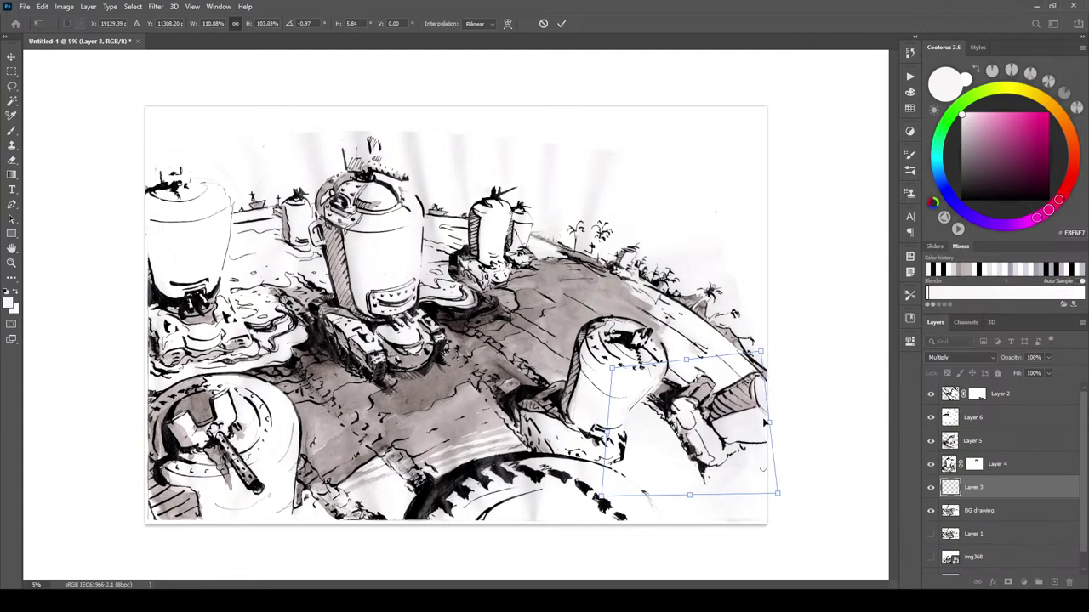
mouse_move(772, 421)
left_mouse_down()
mouse_move(778, 410)
mouse_move(770, 432)
mouse_move(773, 422)
left_mouse_up()
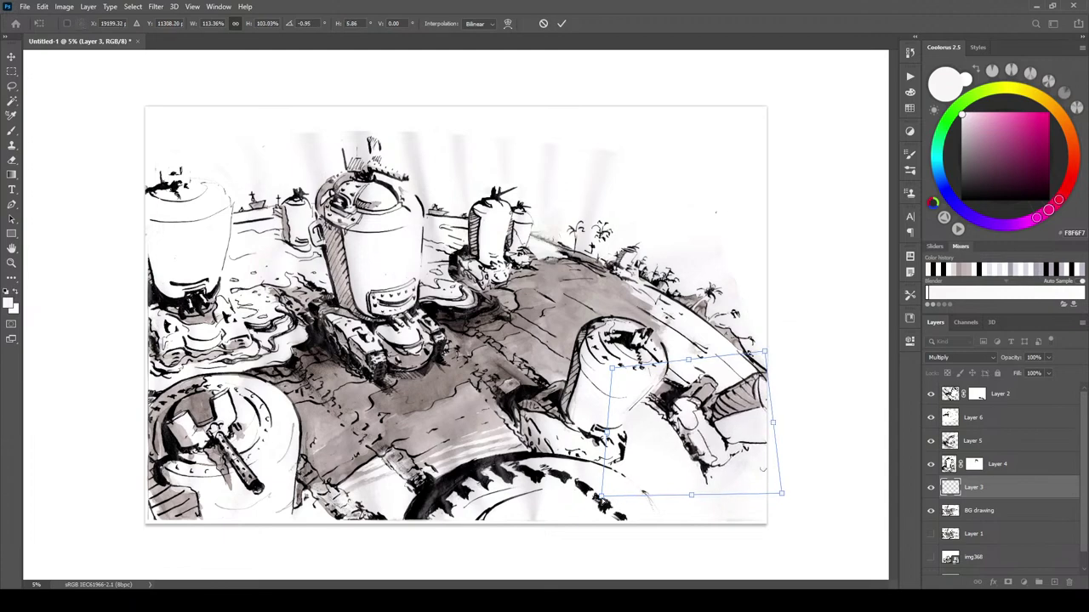
left_click_drag(603, 497, 603, 495)
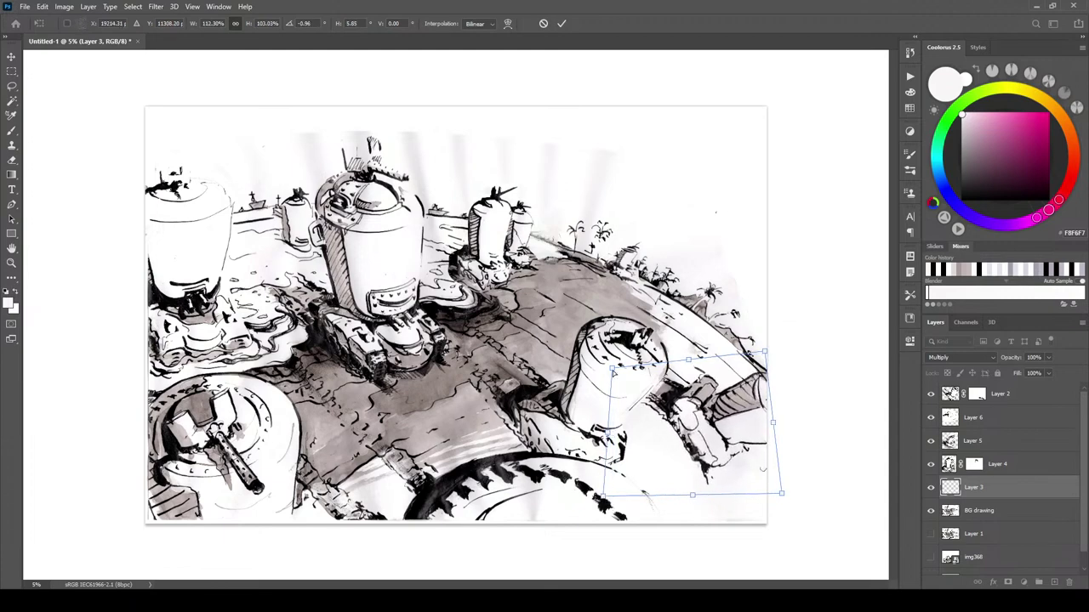
left_click_drag(612, 372, 611, 398)
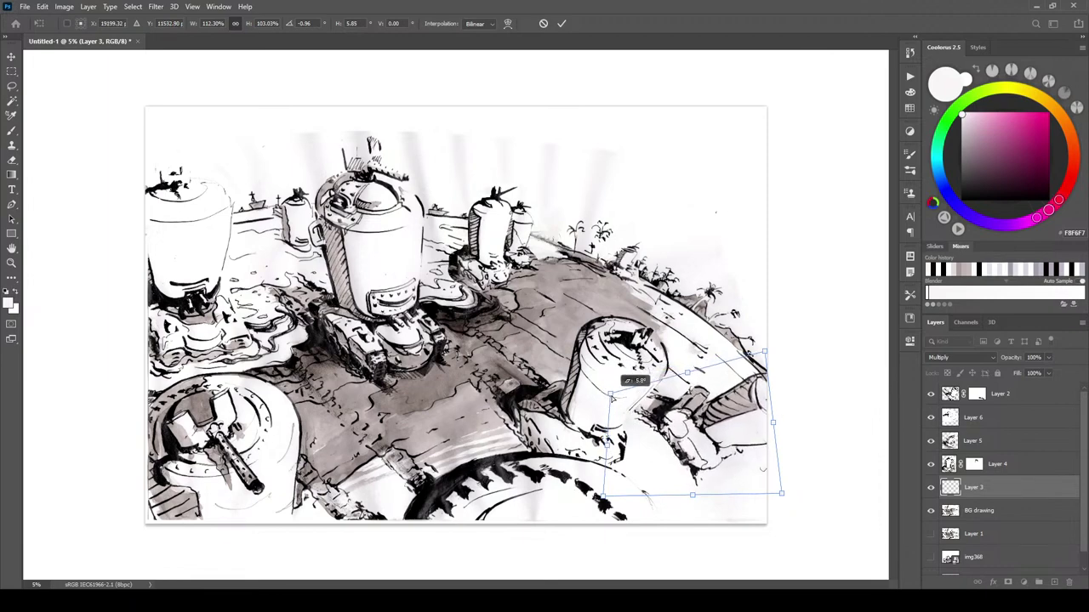
mouse_move(603, 495)
left_mouse_down()
mouse_move(617, 501)
mouse_move(614, 494)
left_mouse_up()
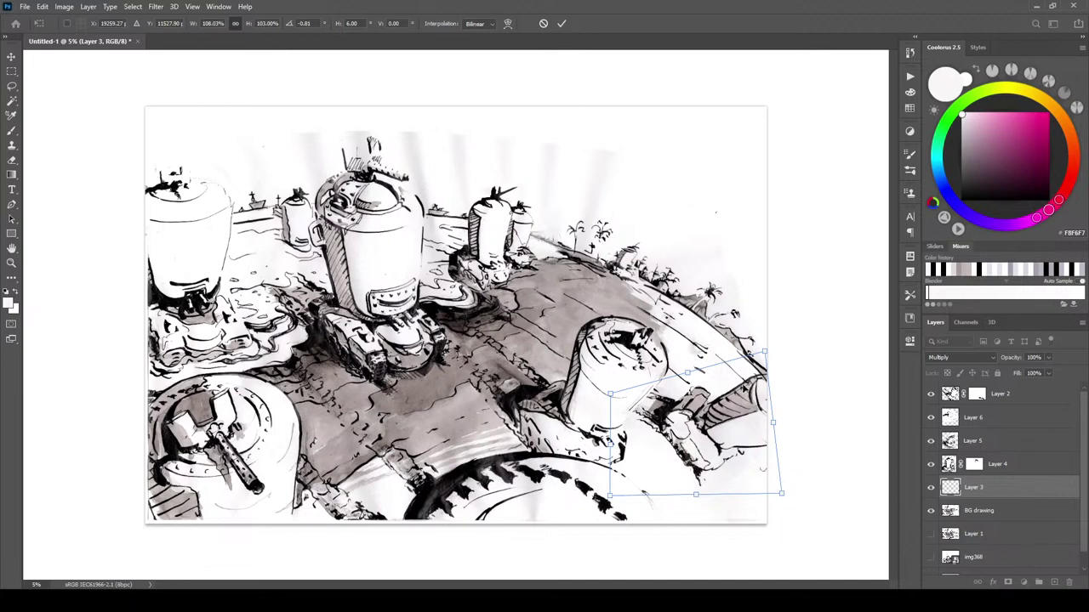
mouse_move(713, 417)
left_mouse_down()
mouse_move(711, 431)
mouse_move(719, 390)
mouse_move(720, 416)
mouse_move(724, 405)
left_mouse_up()
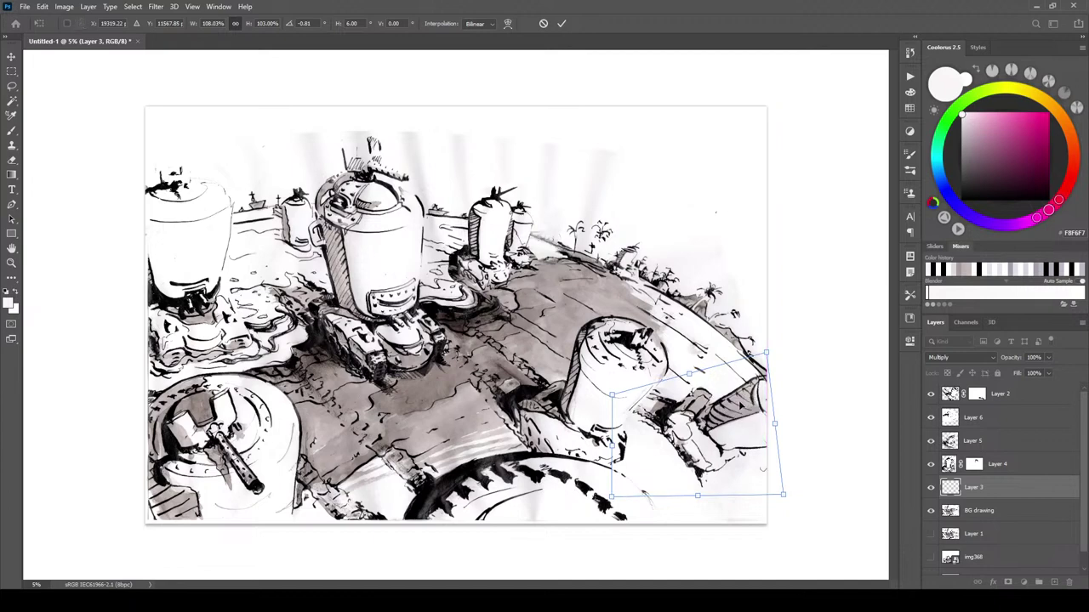
key("Return")
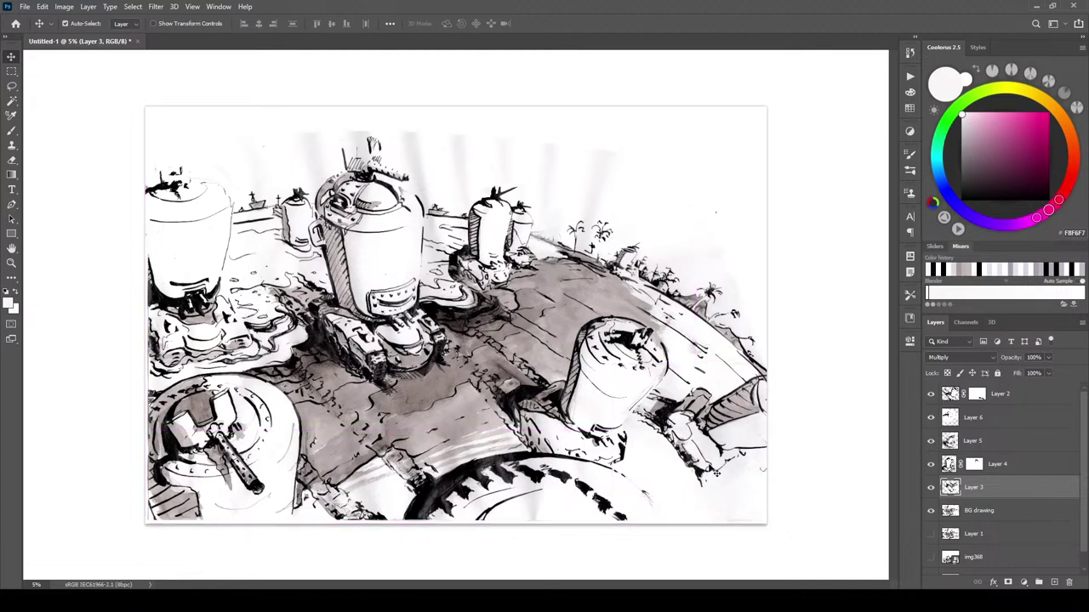
- Skew the right-edge machine vertically by about -3 degrees, narrow it to about 98% width, and apply the transform
key("ctrl+t")
mouse_move(612, 431)
left_mouse_down()
mouse_move(619, 445)
mouse_move(631, 424)
left_mouse_up()
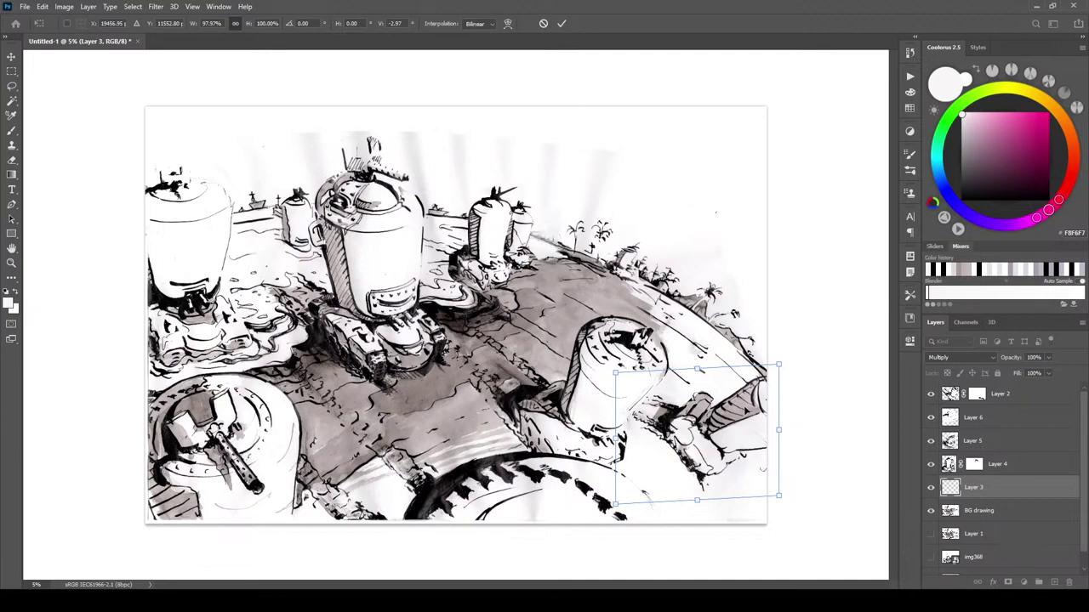
key("Return")
- Lasso the right-edge machine's tread and distort the selection narrower, to about 86% width and 96% height
key("l")
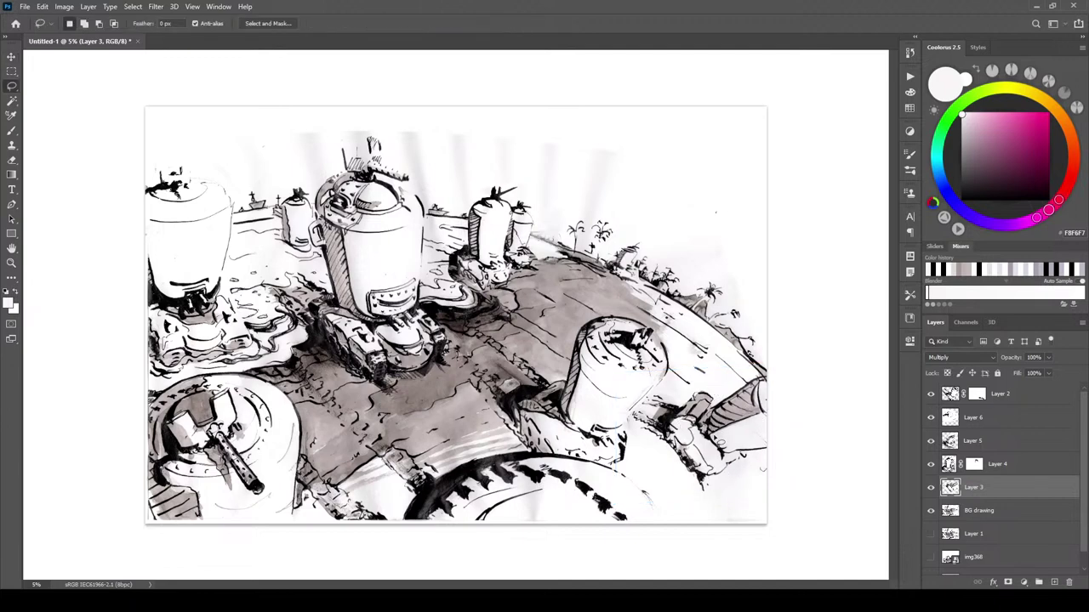
mouse_move(689, 405)
left_mouse_down()
mouse_move(728, 468)
mouse_move(672, 494)
mouse_move(595, 367)
mouse_move(673, 388)
left_mouse_up()
key("ctrl+t")
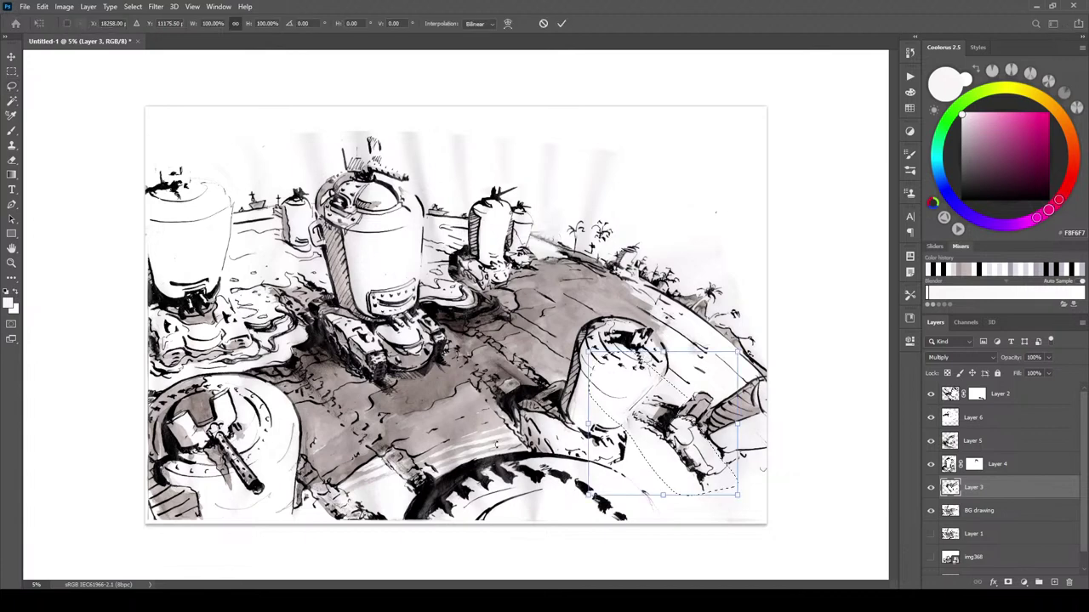
left_click_drag(593, 429, 598, 420)
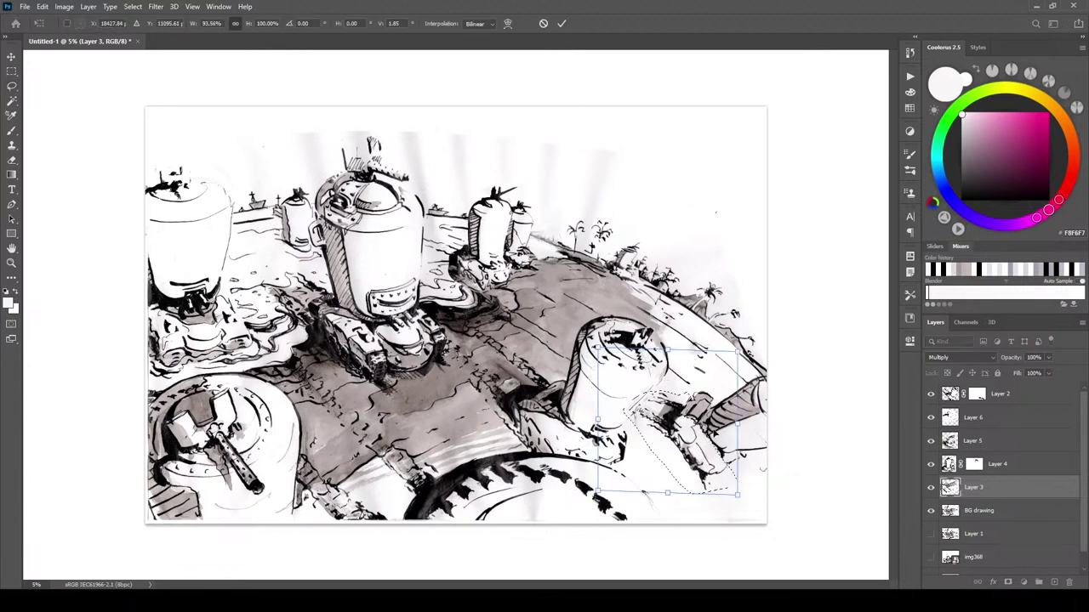
left_click_drag(738, 424, 726, 424)
left_click_drag(599, 490, 621, 481)
left_click_drag(727, 501, 731, 494)
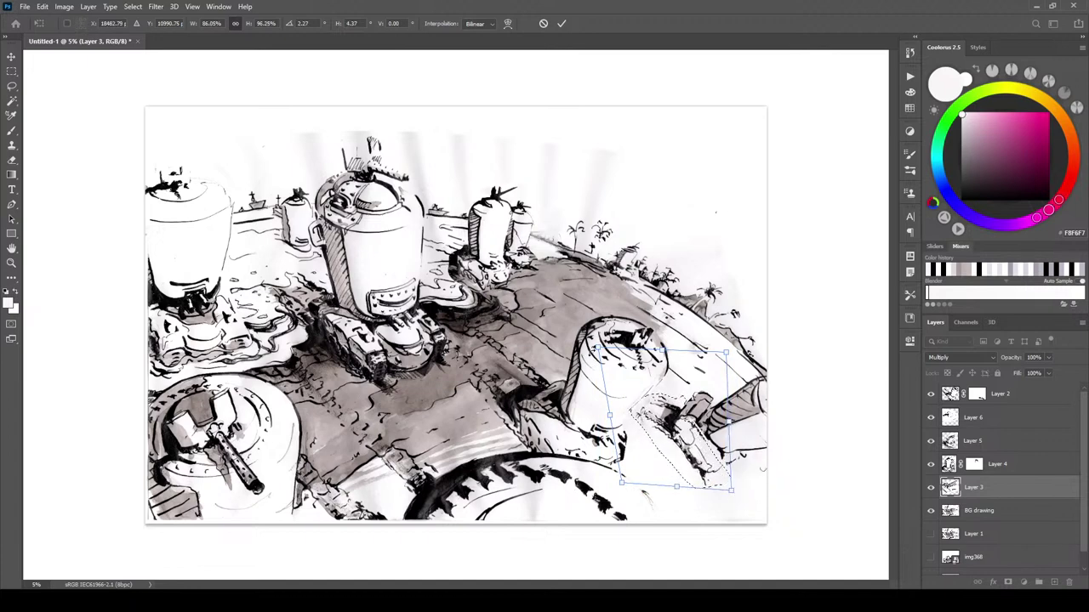
- Stretch the tread selection's upper-left corner outward, rotate it to about 24 degrees, apply the transform, and deselect
left_click_drag(598, 349, 526, 274)
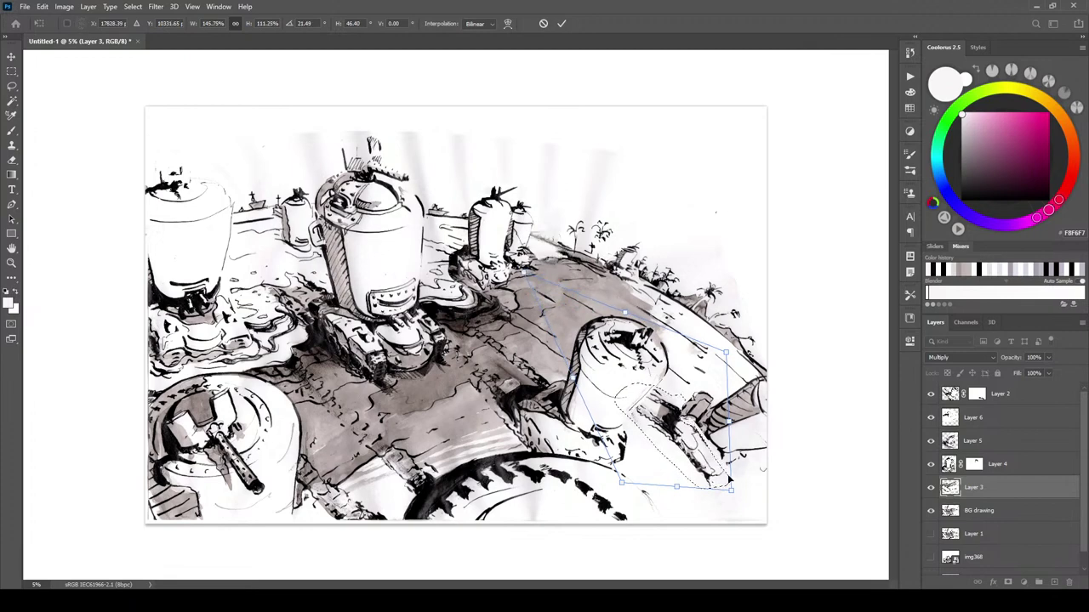
mouse_move(695, 425)
left_mouse_down()
mouse_move(711, 418)
mouse_move(703, 422)
left_mouse_up()
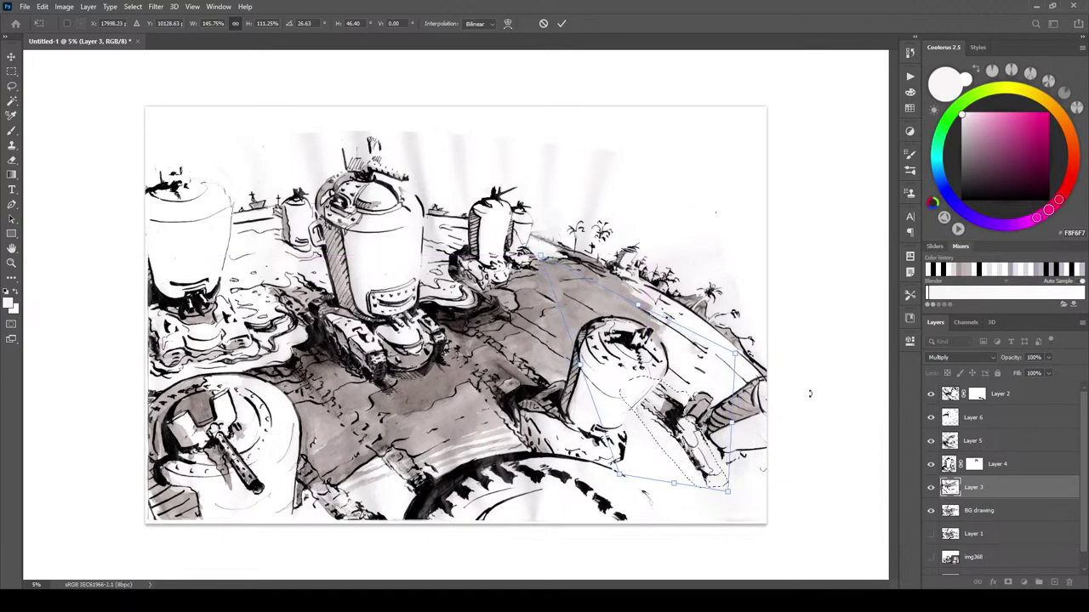
left_click_drag(783, 429, 712, 420)
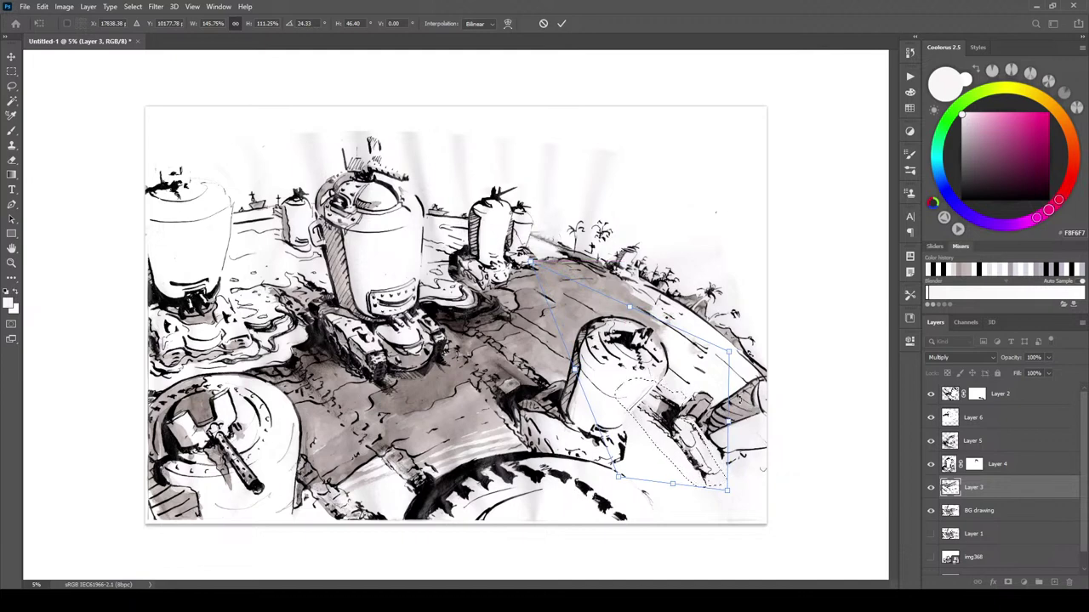
key("Return")
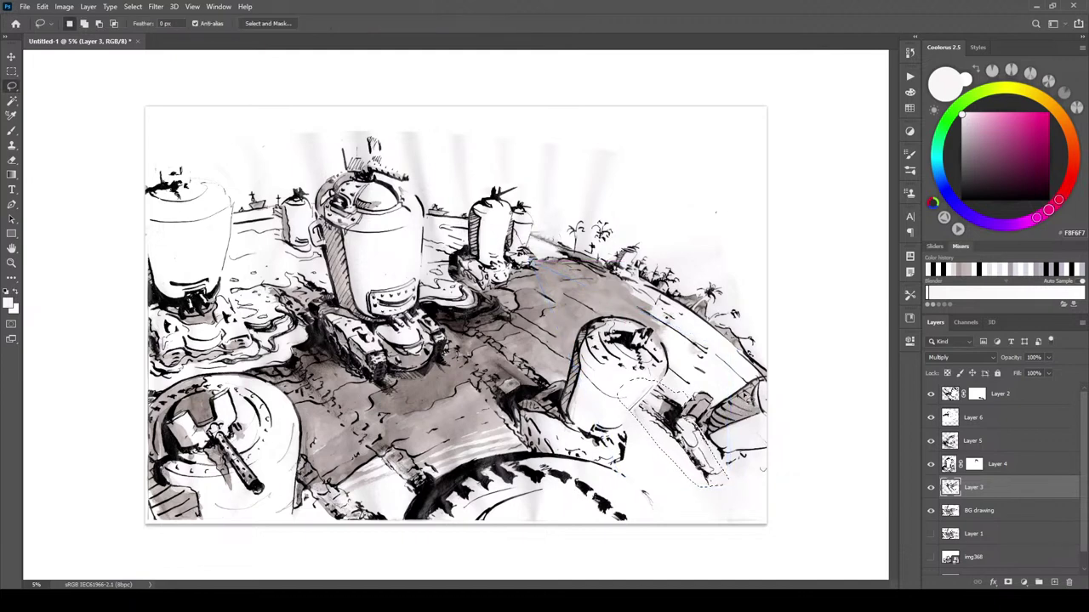
key("ctrl+d")
- Add a new layer above Layer 2 and brush white over the gray sky streaks above the palm trees
left_click(1016, 397)
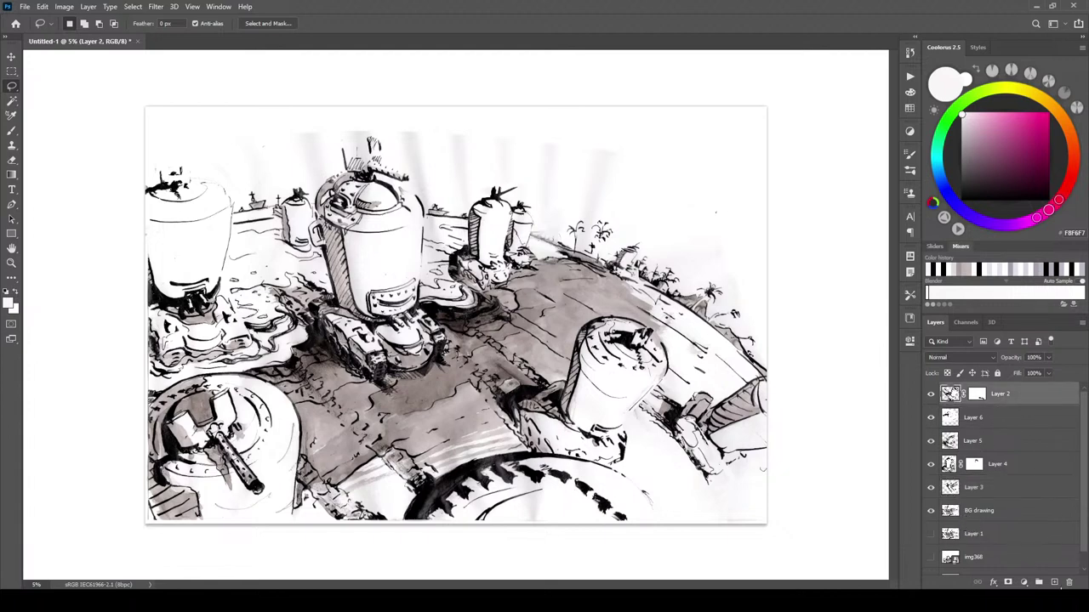
left_click(1054, 583)
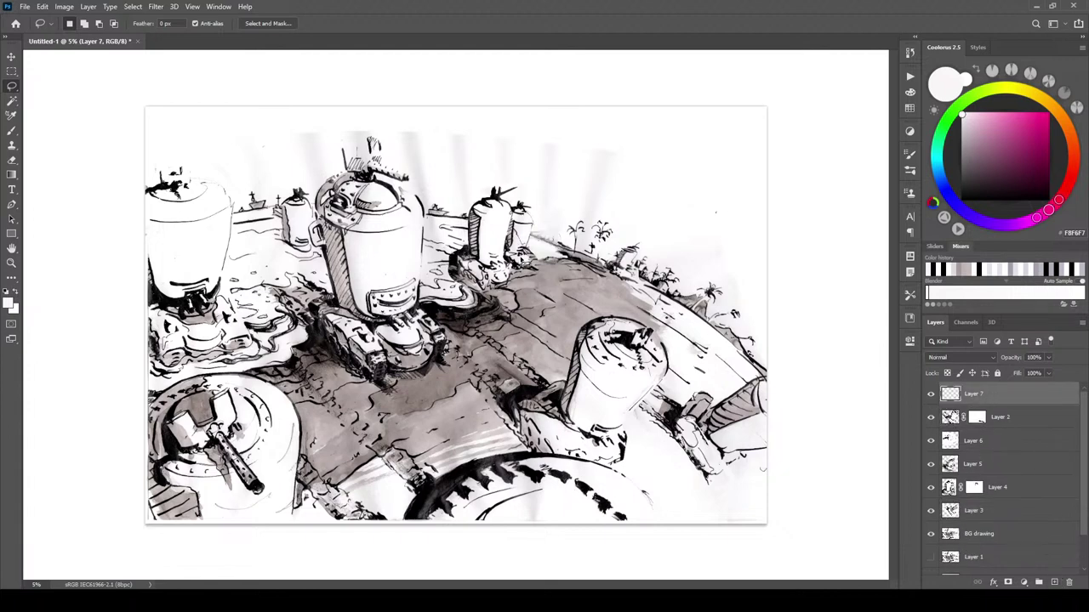
key("b")
key("bracketright")
key("bracketright")
key("bracketright")
key("bracketright")
key("bracketright")
key("bracketright")
left_click_drag(607, 198, 566, 171)
key("bracketleft")
key("bracketleft")
key("bracketleft")
key("bracketleft")
key("bracketleft")
key("bracketleft")
key("bracketleft")
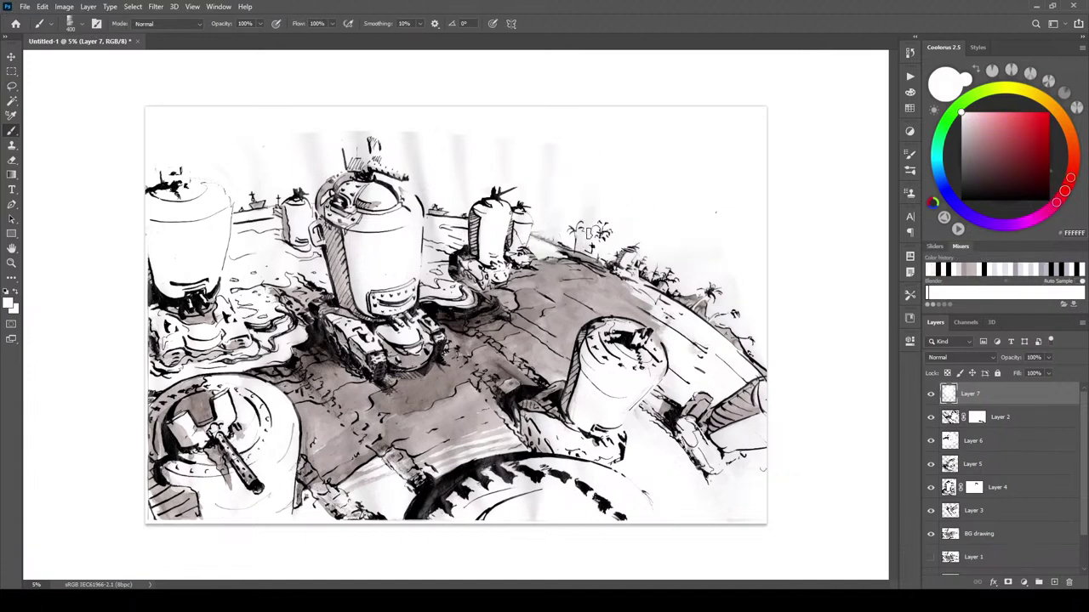
- Brush white over the sky streaks between the distant tank pair and the central tank, varying the brush size
key("bracketright")
key("bracketright")
key("bracketright")
key("bracketright")
left_click_drag(547, 153, 546, 183)
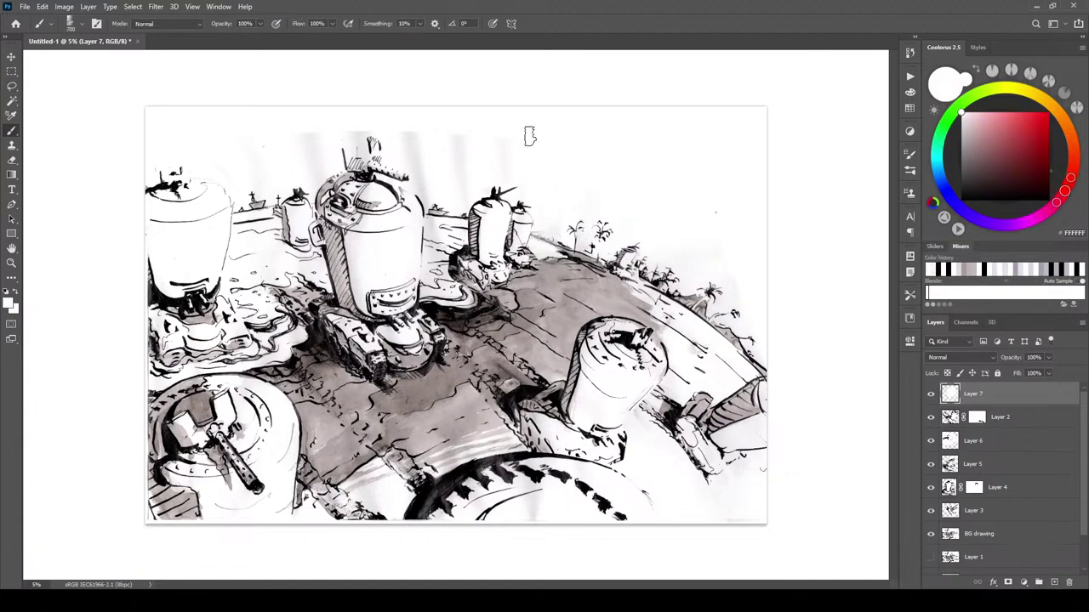
key("bracketleft")
key("bracketleft")
key("bracketleft")
key("bracketleft")
key("bracketleft")
key("bracketleft")
key("bracketleft")
key("bracketleft")
key("bracketleft")
key("bracketleft")
key("bracketleft")
key("bracketright")
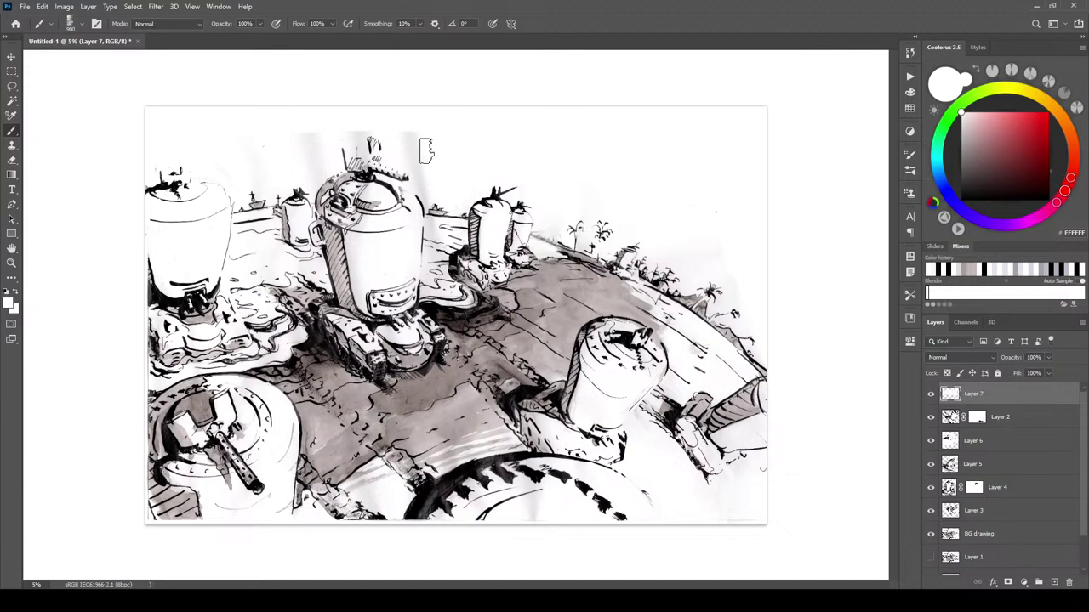
- Cover the gray streaks directly above and beside the central tank's upper right with white, adjusting the brush size
mouse_move(417, 189)
left_mouse_down()
mouse_move(419, 151)
mouse_move(416, 165)
mouse_move(393, 153)
left_mouse_up()
key("bracketright")
key("bracketright")
key("bracketright")
key("bracketright")
key("bracketright")
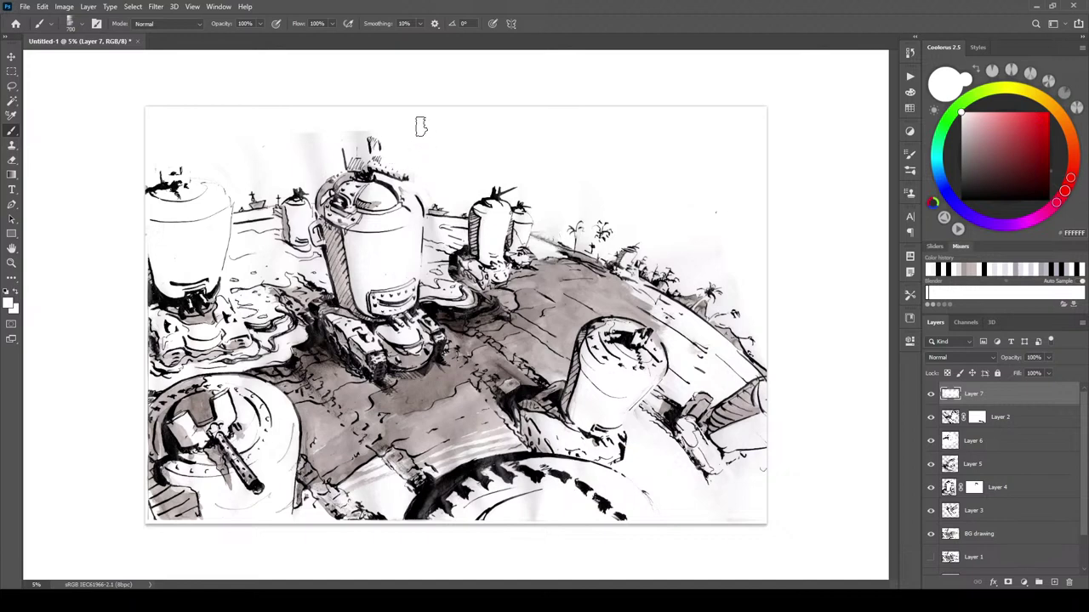
key("bracketleft")
key("bracketleft")
key("bracketleft")
key("bracketleft")
key("bracketleft")
key("bracketleft")
key("bracketleft")
key("bracketright")
key("bracketright")
key("bracketright")
key("bracketright")
key("bracketright")
key("bracketright")
key("bracketright")
key("bracketright")
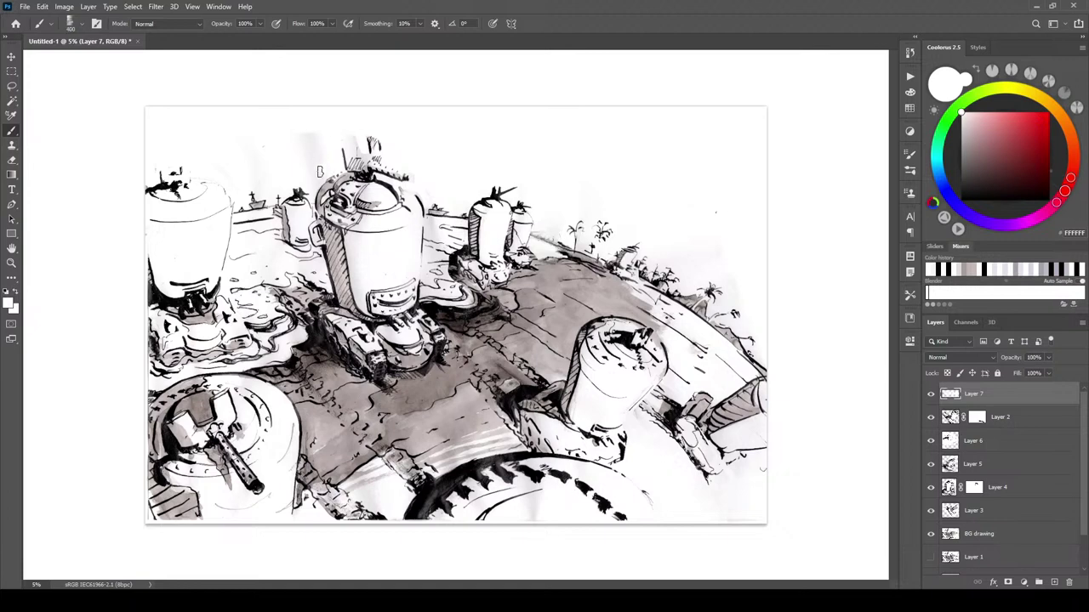
- Paint out the remaining sky streaks between the central tank and the left tank in white with smaller brush sizes
key("bracketleft")
key("bracketleft")
key("bracketleft")
key("bracketleft")
key("bracketleft")
key("bracketleft")
key("bracketleft")
key("bracketleft")
key("bracketright")
key("bracketright")
key("bracketright")
key("bracketright")
key("bracketleft")
key("bracketleft")
key("bracketleft")
key("bracketleft")
key("bracketleft")
key("bracketleft")
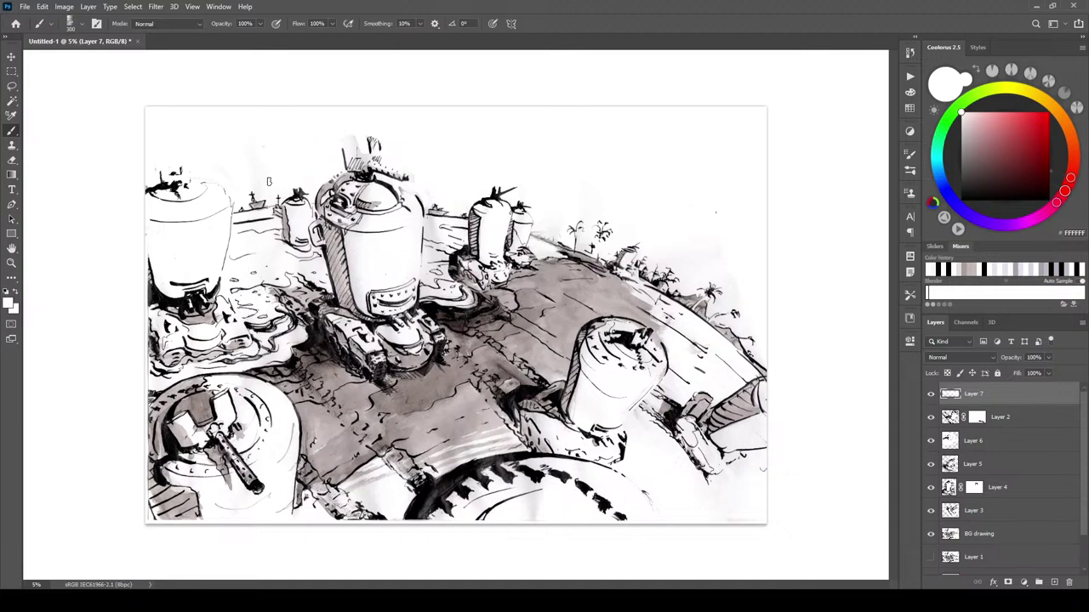
- Touch up around the antennas of the central and left tanks with off-white tones sampled from the paper
key("bracketleft")
key("bracketleft")
key("bracketleft")
key("bracketleft")
key("bracketleft")
key("bracketright")
key("bracketright")
key("bracketright")
key("bracketright")
left_click(360, 142, "alt")
key("bracketright")
key("bracketright")
key("bracketright")
key("bracketright")
key("bracketright")
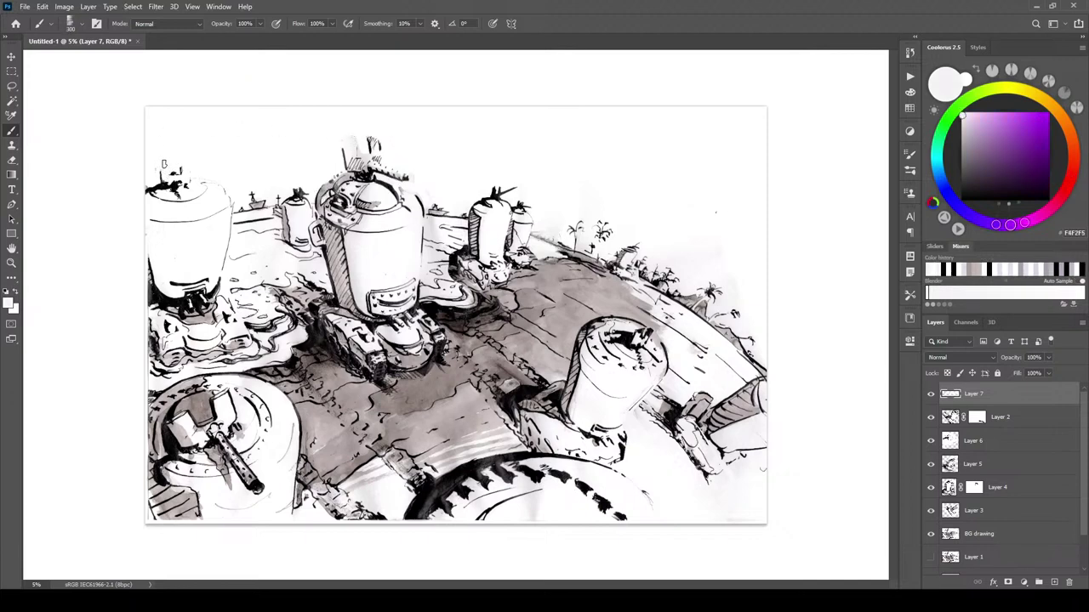
key("bracketleft")
left_click(421, 195, "alt")
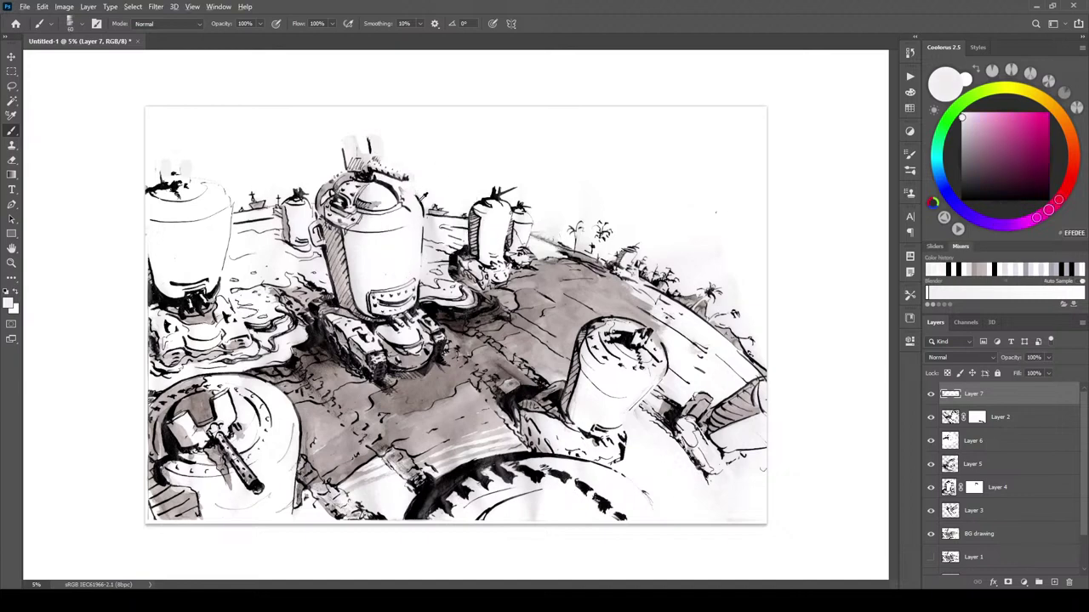
- Redraw the central tank's upper-right contour in sampled near-black, and sample white from the sky beside it
left_click(419, 194, "alt")
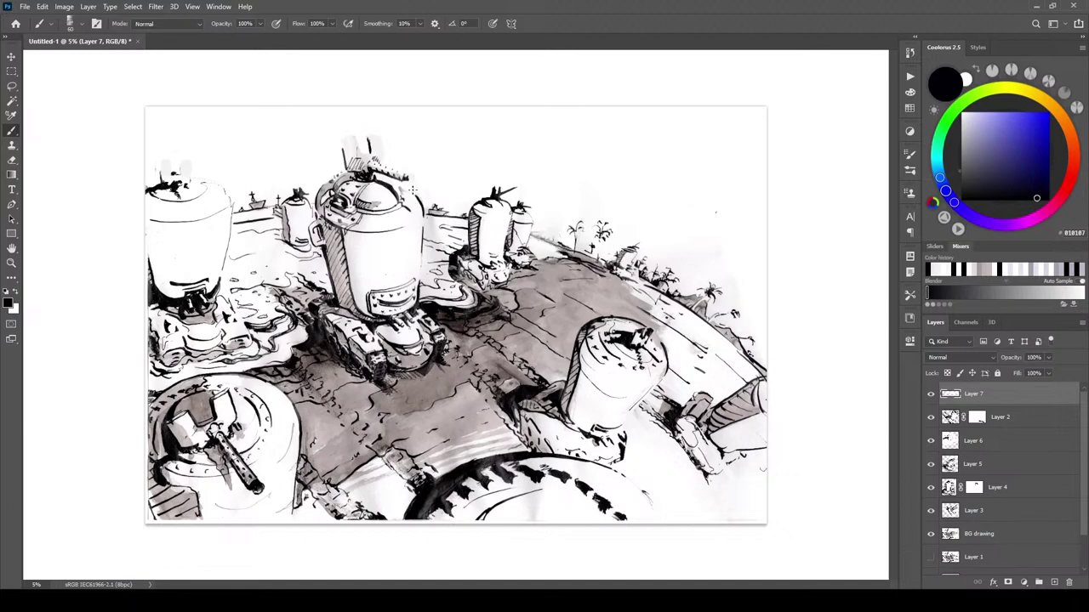
left_click(416, 192, "alt")
left_click_drag(413, 192, 417, 201)
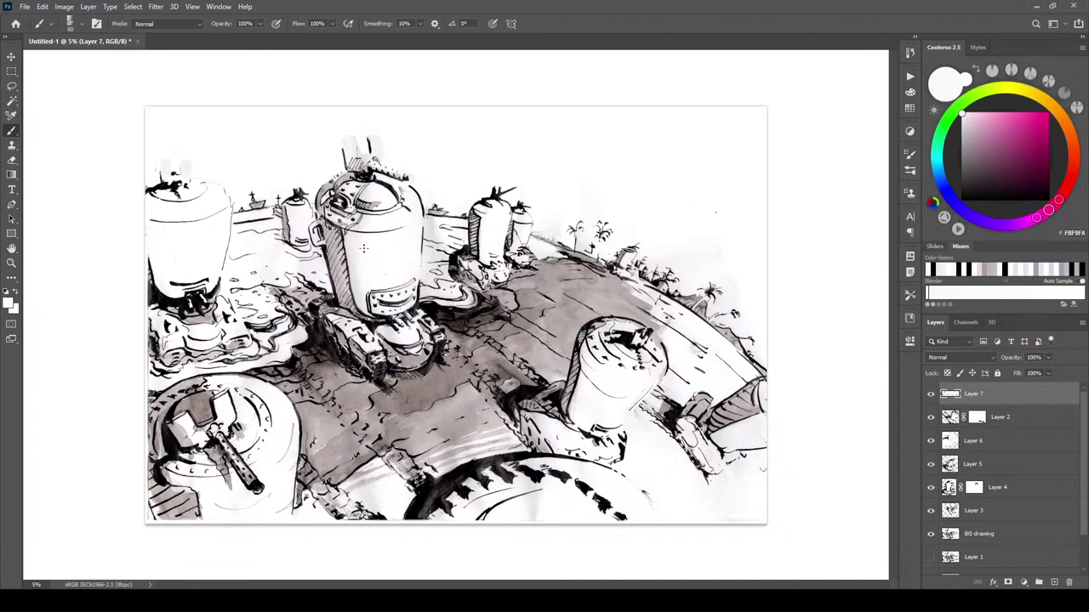
left_click(418, 177, "alt")
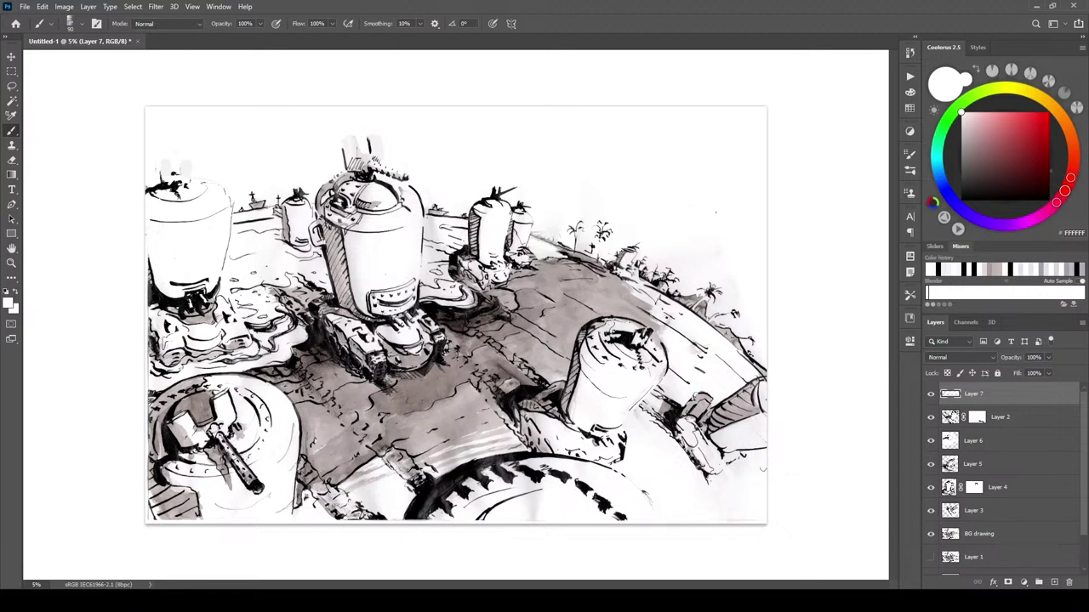
- Brush white over the black notches of the foreground tank's ring to thin them, using a brush size of 150
left_click(510, 479, "alt")
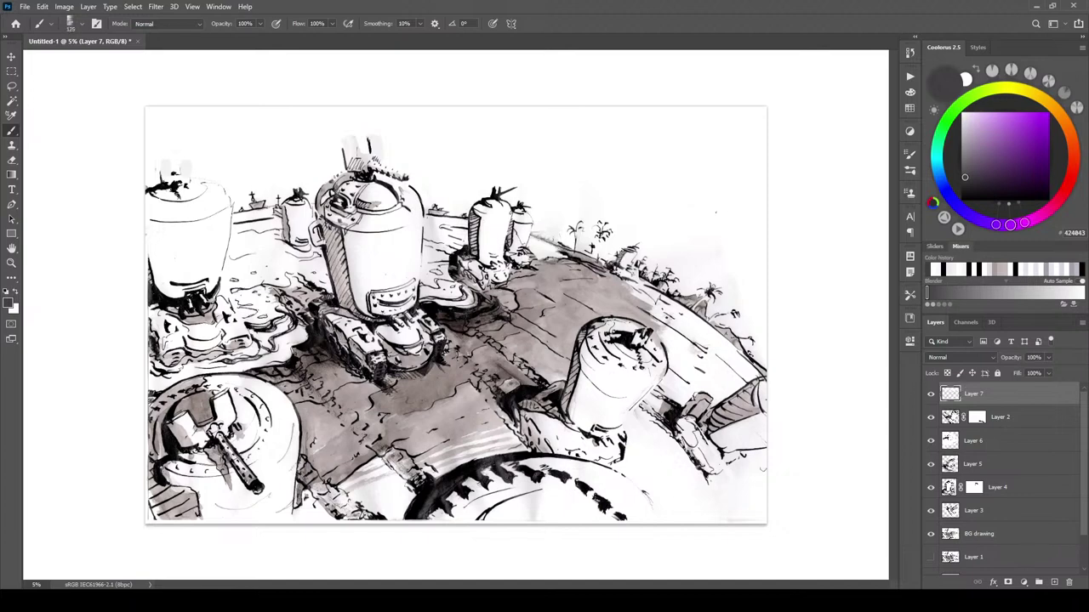
key("bracketright")
key("bracketright")
key("bracketleft")
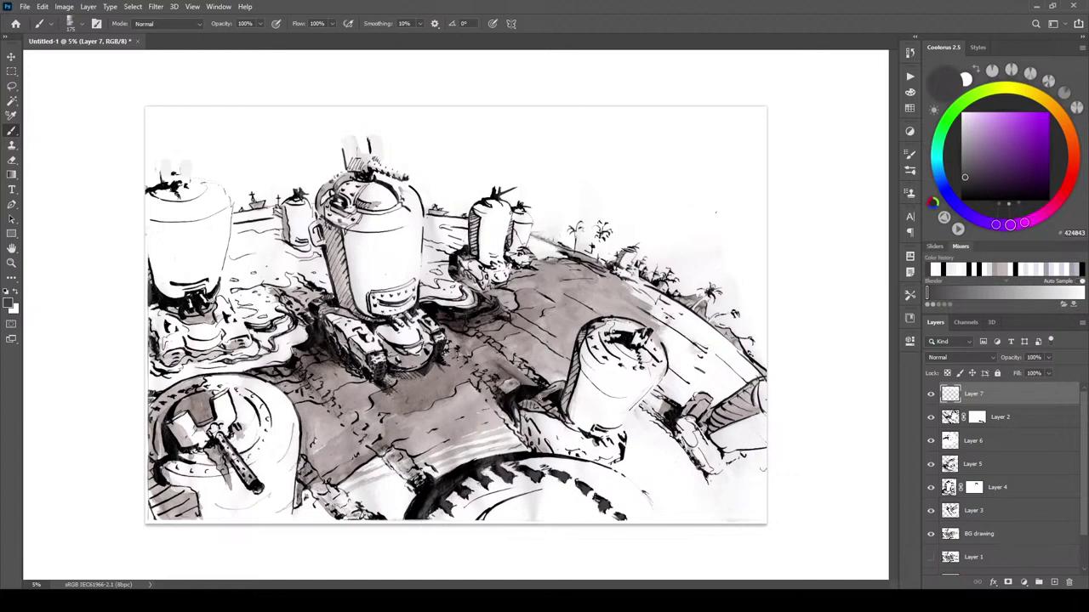
key("x")
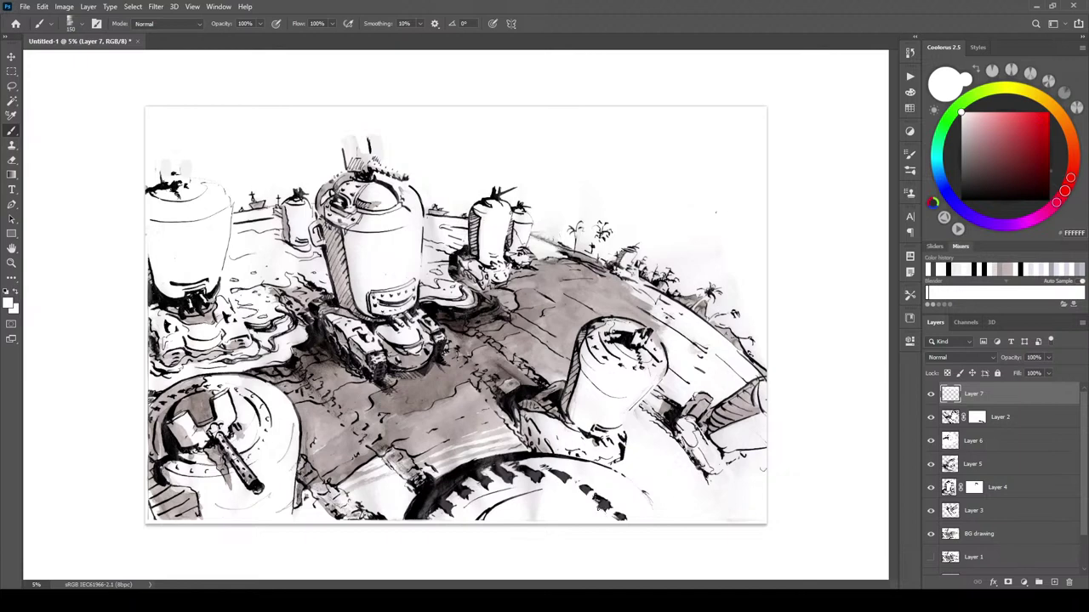
left_click_drag(599, 503, 619, 516)
mouse_move(543, 473)
left_mouse_down()
mouse_move(522, 474)
mouse_move(513, 461)
mouse_move(495, 465)
mouse_move(500, 481)
mouse_move(491, 464)
mouse_move(484, 478)
mouse_move(475, 470)
mouse_move(467, 492)
mouse_move(446, 500)
mouse_move(444, 514)
mouse_move(459, 514)
left_mouse_up()
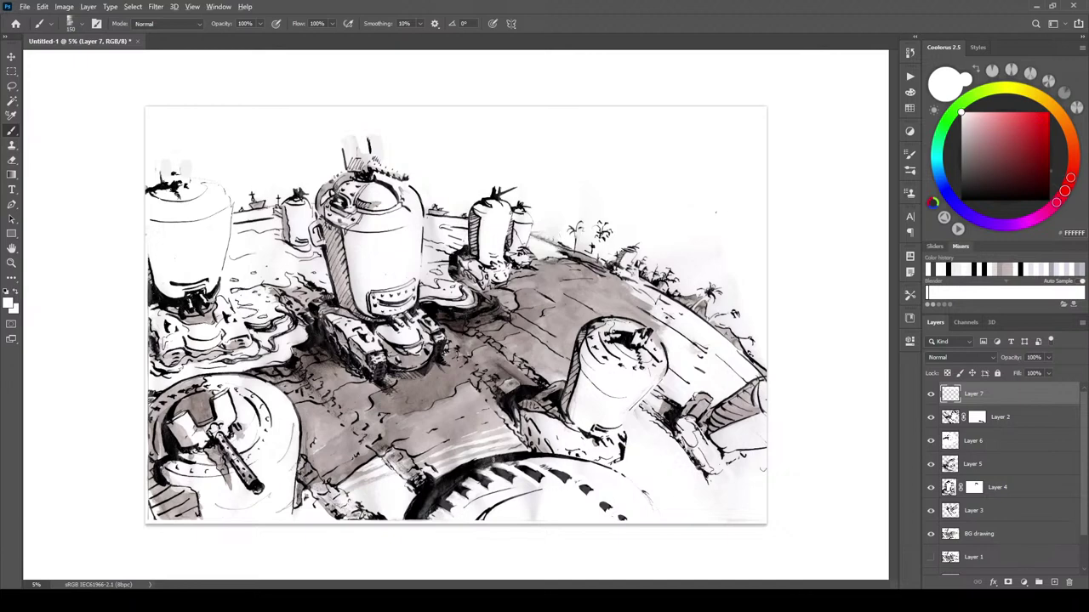
- Fill the foreground tank's outer rim with a sampled dark gray, using brush sizes of 500 and 400
left_click(504, 455, "alt")
left_click(498, 458, "alt")
mouse_move(443, 481)
left_mouse_down()
mouse_move(554, 460)
mouse_move(481, 475)
mouse_move(413, 530)
left_mouse_up()
key("bracketright")
key("bracketright")
key("bracketright")
key("bracketright")
key("bracketright")
left_click_drag(473, 475, 418, 514)
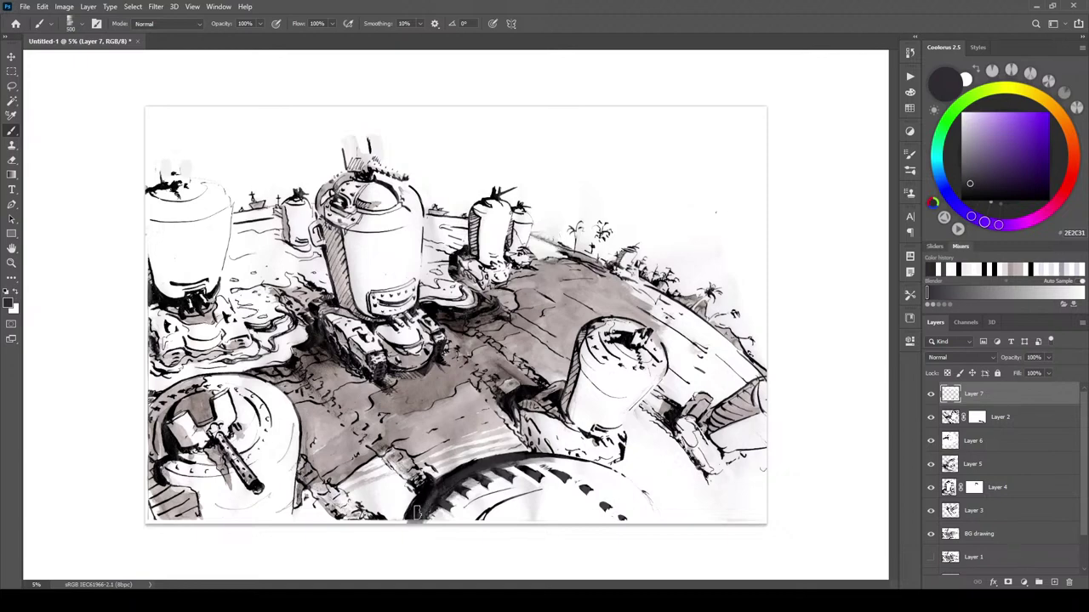
key("bracketleft")
mouse_move(461, 476)
left_mouse_down()
mouse_move(406, 523)
mouse_move(428, 497)
mouse_move(413, 536)
mouse_move(474, 472)
mouse_move(410, 528)
mouse_move(435, 487)
mouse_move(515, 465)
mouse_move(424, 512)
mouse_move(468, 474)
mouse_move(552, 471)
mouse_move(463, 478)
mouse_move(541, 465)
mouse_move(524, 460)
mouse_move(594, 469)
left_mouse_up()
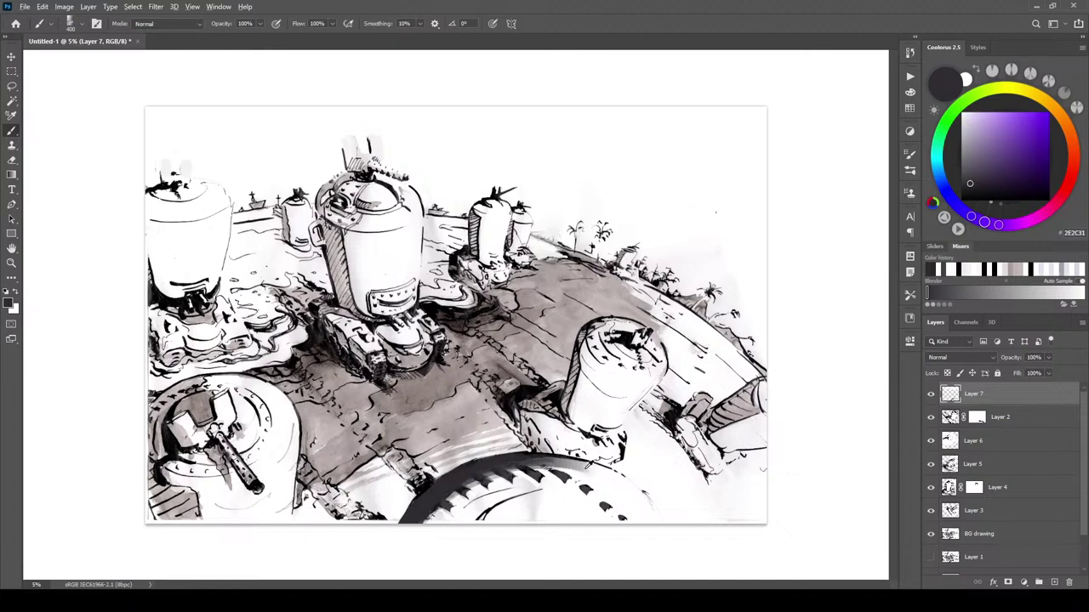
- Shade the inner curve of the foreground tank with sampled light and dark grays, using a smaller brush
left_click(586, 467, "alt")
key("[")
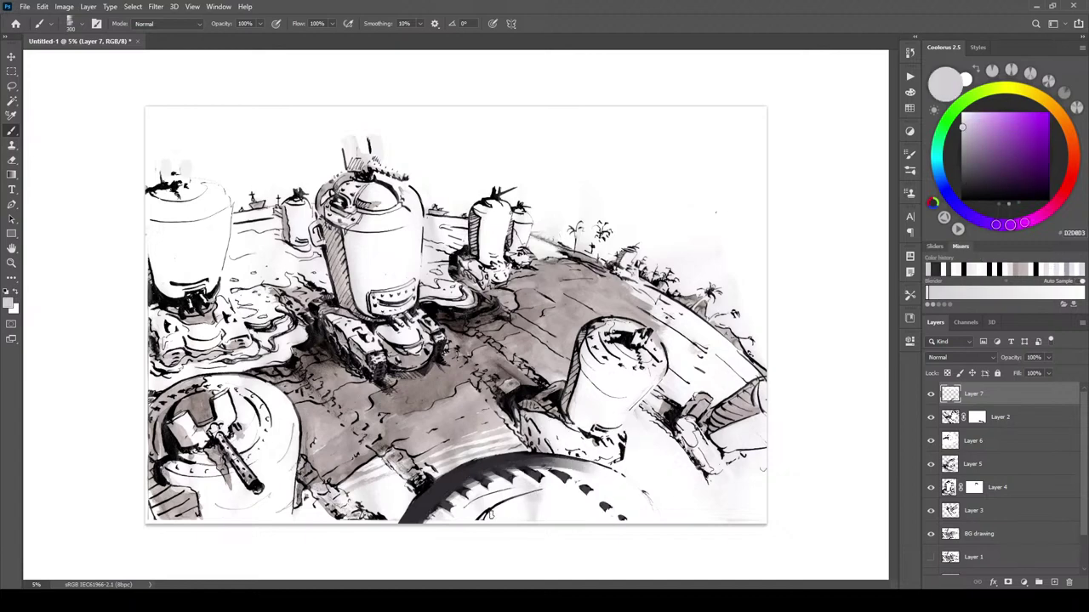
mouse_move(489, 515)
left_mouse_down()
mouse_move(554, 499)
mouse_move(480, 536)
mouse_move(533, 499)
mouse_move(503, 509)
mouse_move(500, 521)
mouse_move(550, 501)
mouse_move(527, 507)
mouse_move(577, 506)
mouse_move(509, 534)
mouse_move(565, 519)
mouse_move(517, 535)
mouse_move(482, 464)
mouse_move(538, 506)
mouse_move(550, 497)
mouse_move(470, 536)
mouse_move(491, 514)
mouse_move(553, 498)
mouse_move(499, 496)
mouse_move(468, 526)
mouse_move(523, 490)
mouse_move(568, 495)
mouse_move(498, 513)
mouse_move(582, 507)
left_mouse_up()
left_click(483, 472, "alt")
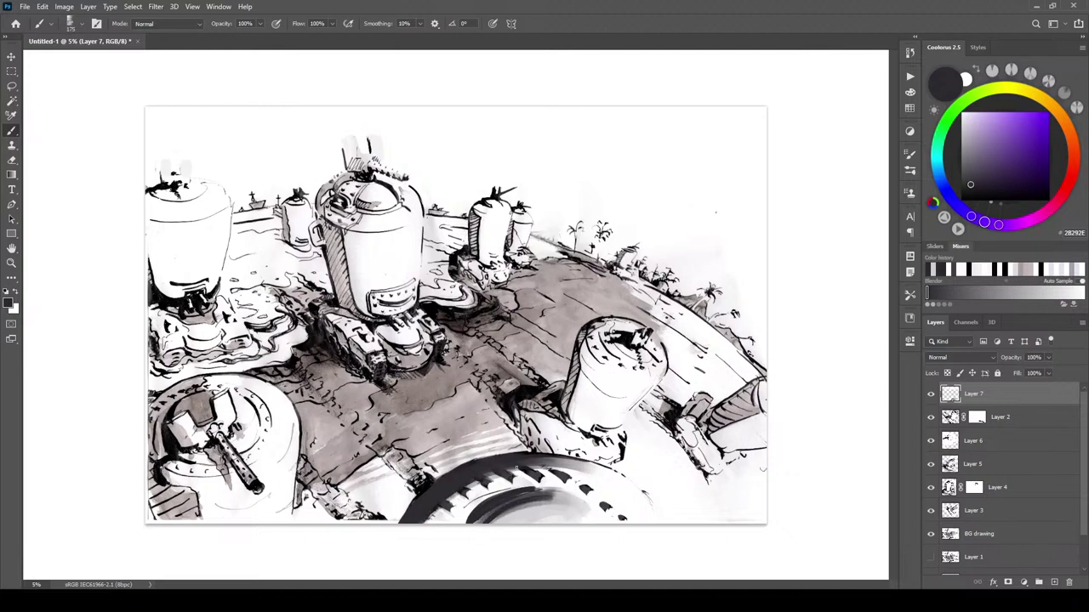
- Outline the outer edge of the foreground tank's rim in black with a size 200 brush, undoing and redrawing the strokes
left_click(523, 449, "alt")
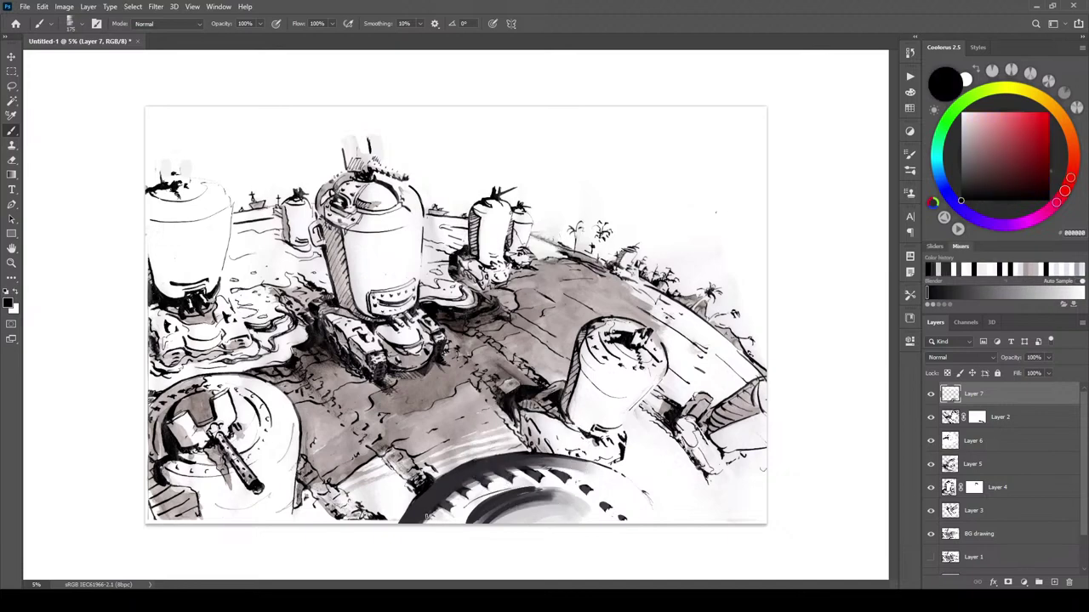
mouse_move(554, 461)
left_mouse_down()
mouse_move(419, 519)
mouse_move(493, 466)
mouse_move(419, 520)
left_mouse_up()
key("bracketright")
left_click_drag(471, 471, 406, 517)
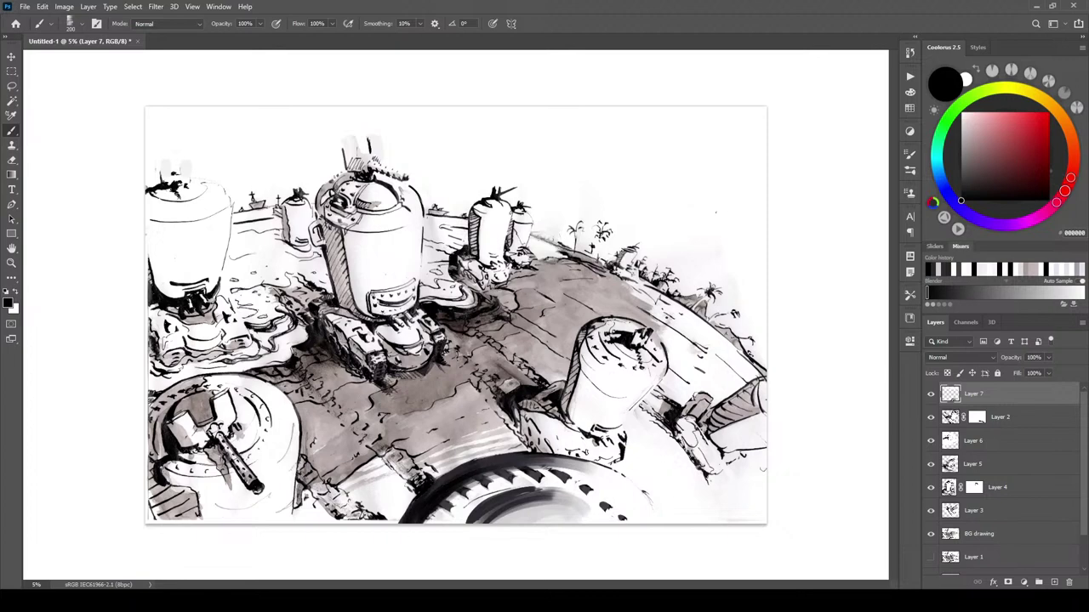
key("ctrl+z")
key("ctrl+z")
key("ctrl+z")
key("ctrl+z")
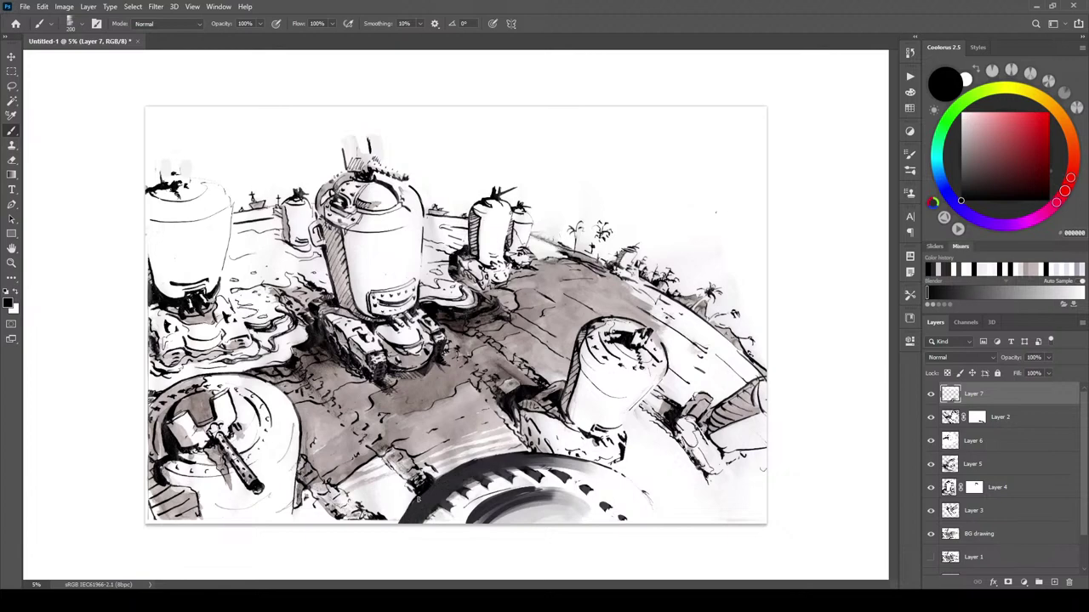
left_click_drag(465, 472, 406, 519)
mouse_move(541, 456)
left_mouse_down()
mouse_move(468, 468)
mouse_move(410, 513)
left_mouse_up()
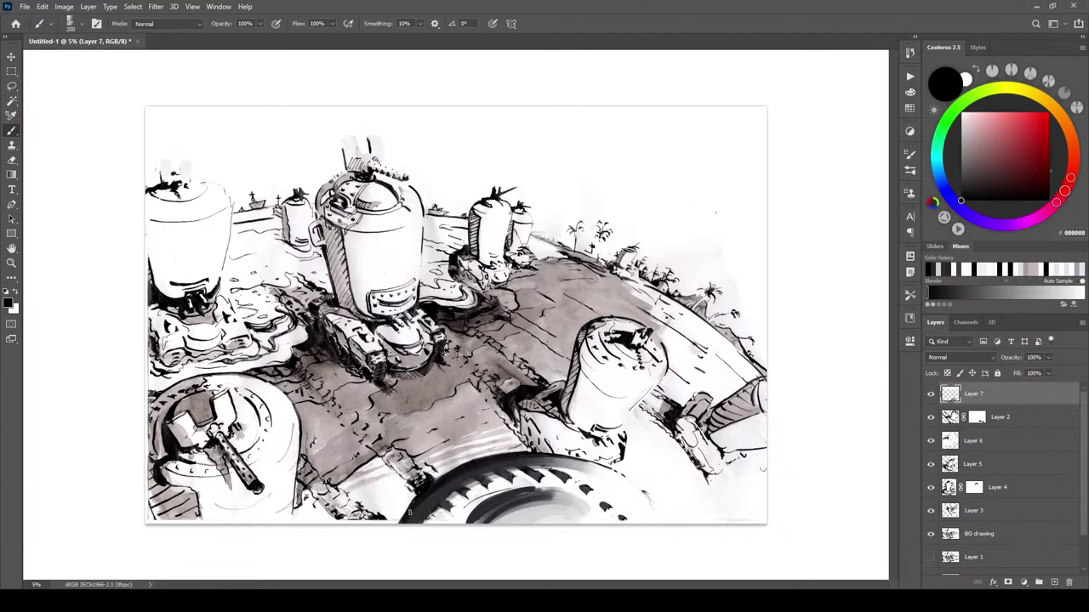
- Trim the outside of the foreground tank's rim with sampled light gray and touch up the ground at its right end
left_click(522, 446, "alt")
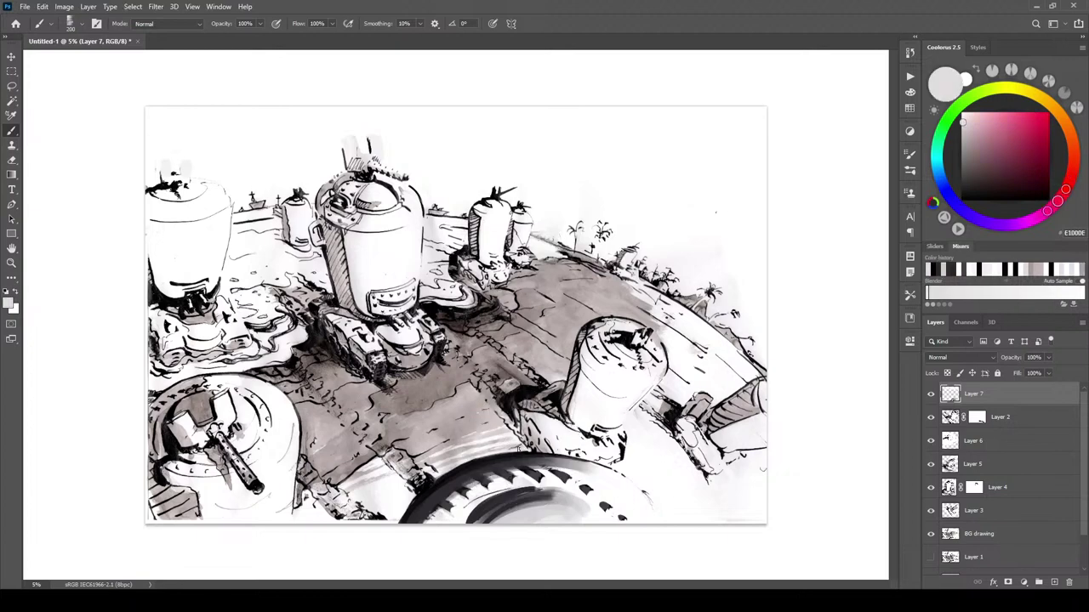
left_click_drag(501, 451, 422, 488)
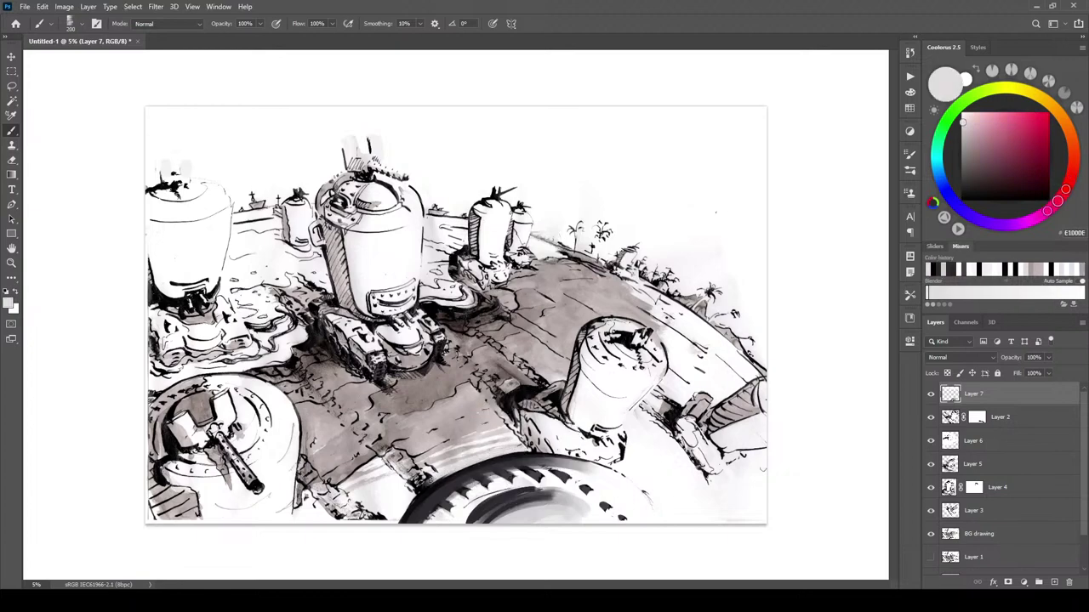
mouse_move(408, 510)
left_mouse_down()
mouse_move(447, 474)
mouse_move(429, 486)
left_mouse_up()
left_click_drag(652, 488, 662, 501)
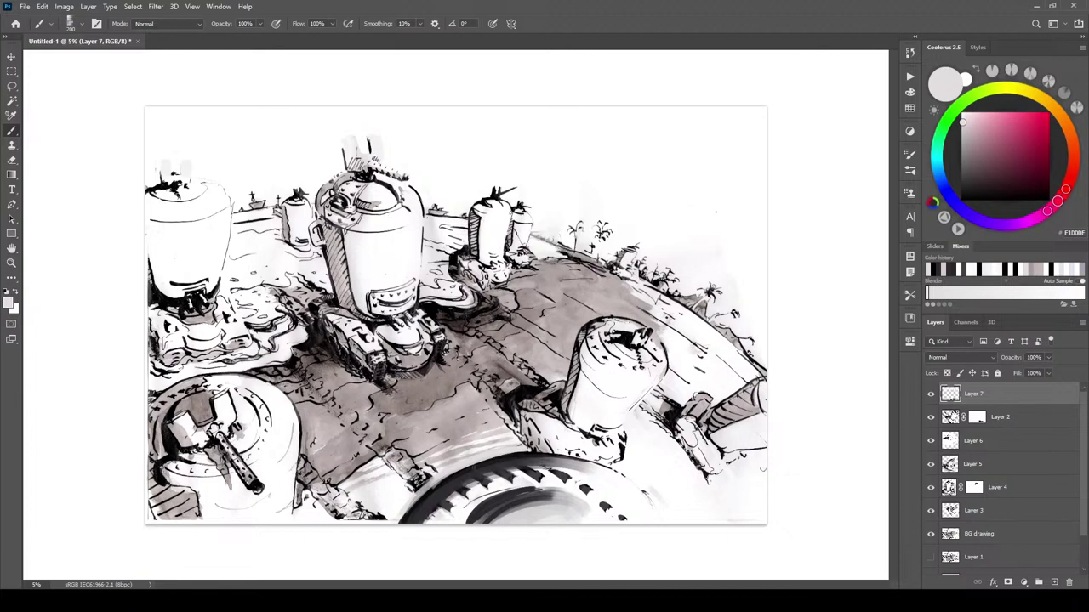
- Clean up the upper edge of the road and the area between the distant and central tanks with sampled off-white tones
left_click(540, 235, "alt")
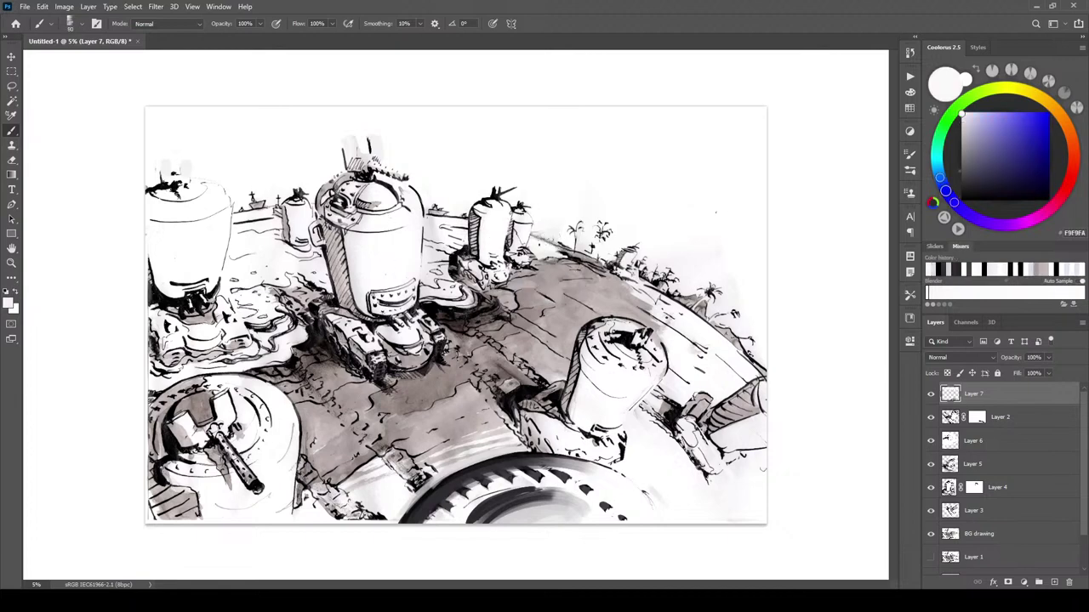
left_click(544, 244, "alt")
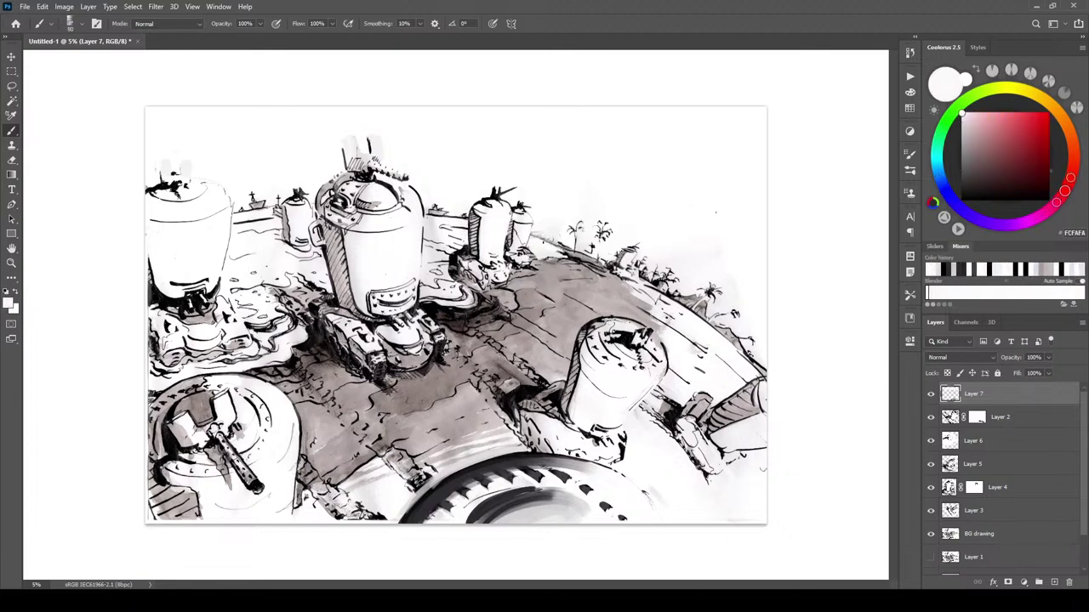
left_click_drag(544, 245, 568, 251)
left_click_drag(624, 276, 634, 281)
left_click(467, 239, "alt")
mouse_move(462, 246)
left_mouse_down()
mouse_move(452, 270)
mouse_move(432, 236)
left_mouse_up()
- Paint sampled light gray over the dark clutter left of the distant tank's base, varying the brush size
key("]")
key("]")
left_click(435, 252, "alt")
left_click(460, 275, "alt")
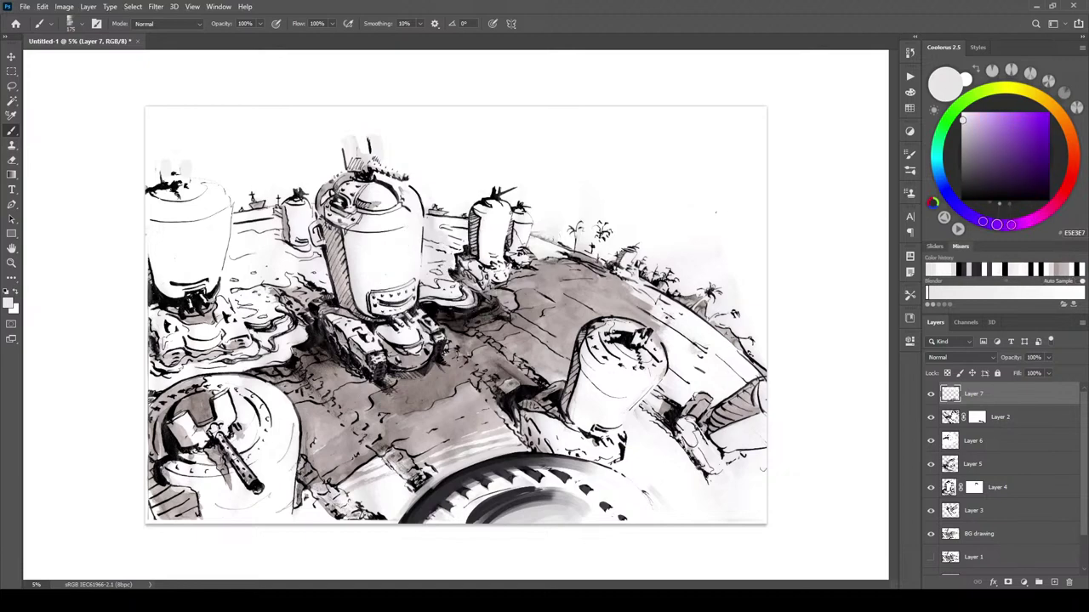
key("[")
key("[")
key("[")
mouse_move(459, 278)
left_mouse_down()
mouse_move(436, 266)
mouse_move(455, 271)
left_mouse_up()
- Brush a sampled gray shadow from the distant tank's base toward the central tank with a size 200 brush
key("]")
left_click(459, 269, "alt")
key("]")
key("]")
key("]")
left_click(452, 266)
left_click(438, 253, "alt")
left_click(453, 266, "alt")
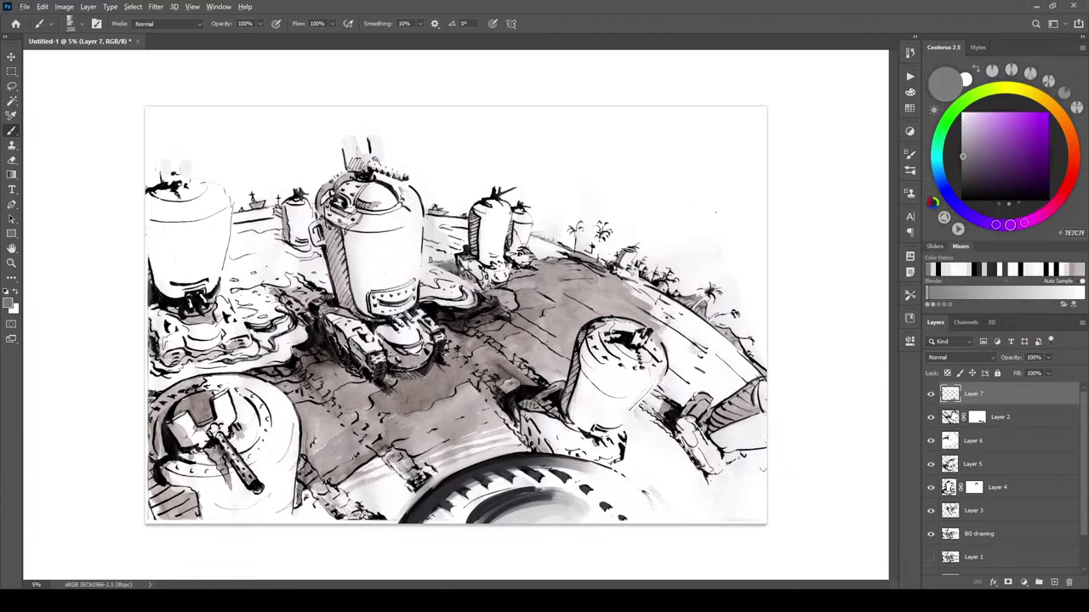
left_click_drag(443, 264, 421, 258)
left_click(419, 253, "alt")
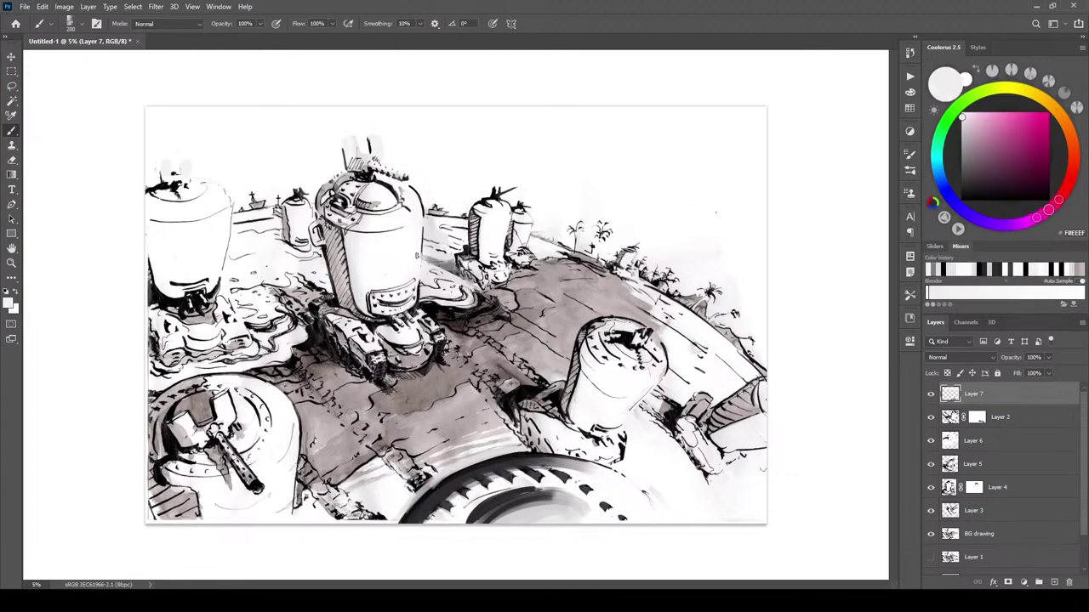
- Add black accents beneath the distant tank's treads with a smaller size 90 brush
left_click(481, 289, "alt")
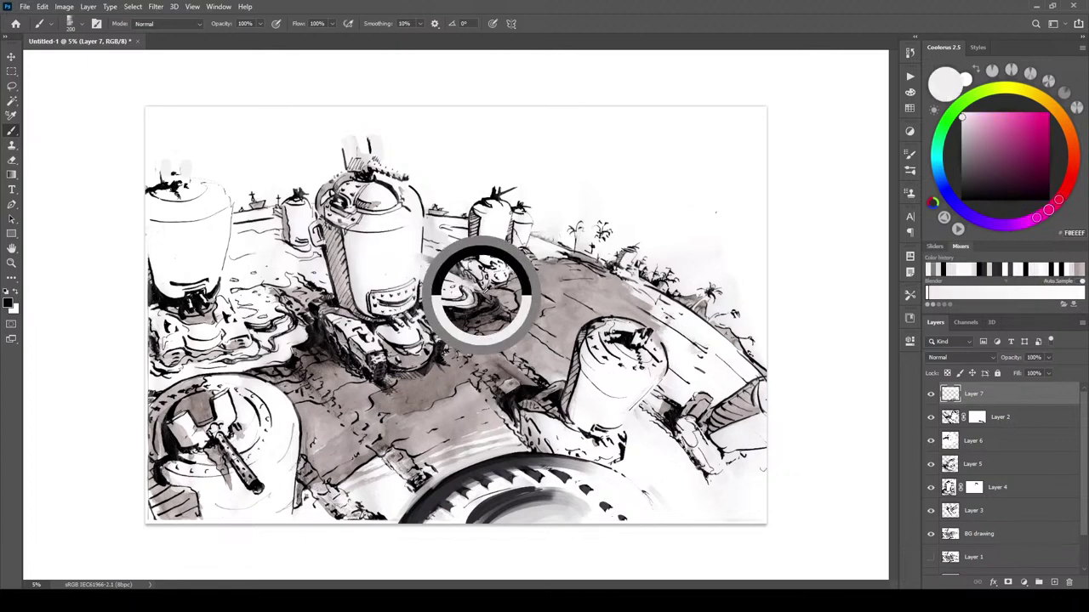
key("bracketleft")
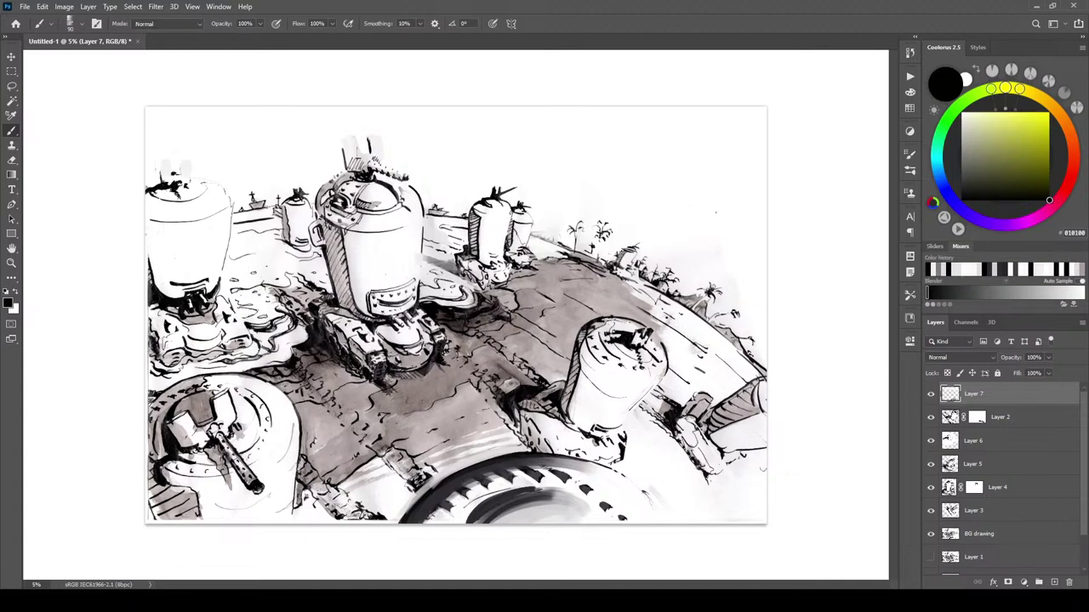
left_click_drag(462, 276, 485, 288)
left_click_drag(491, 283, 501, 287)
- Cover the black shadow around the puddle right of the central tank's treads with sampled warm grays, undoing one stroke
left_click(497, 294, "alt")
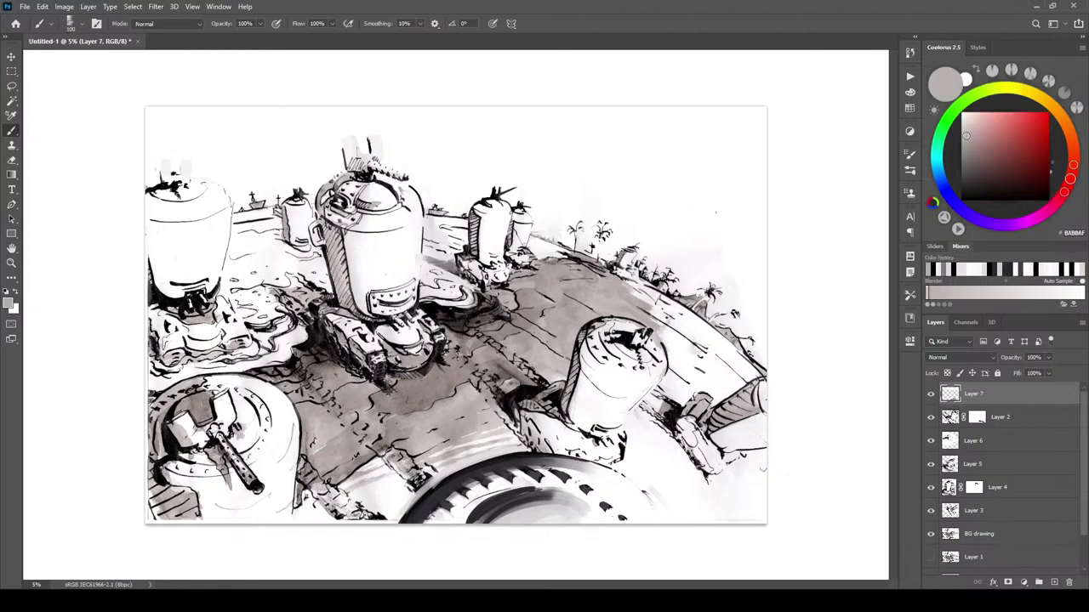
left_click_drag(464, 310, 434, 313)
left_click(512, 299, "alt")
left_click_drag(500, 297, 453, 324)
key("ctrl+z")
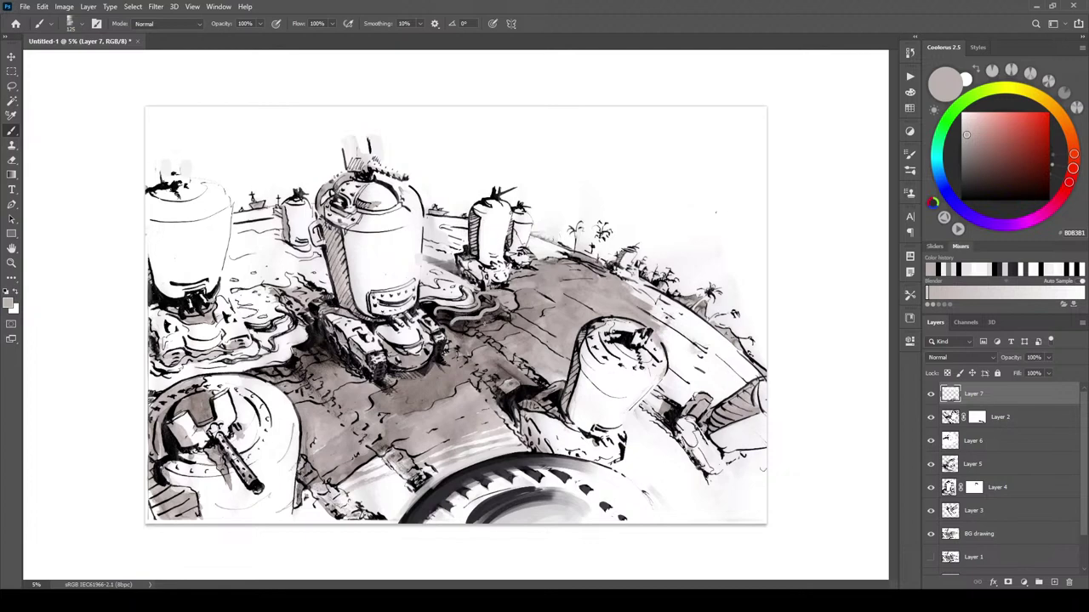
left_click(460, 331, "alt")
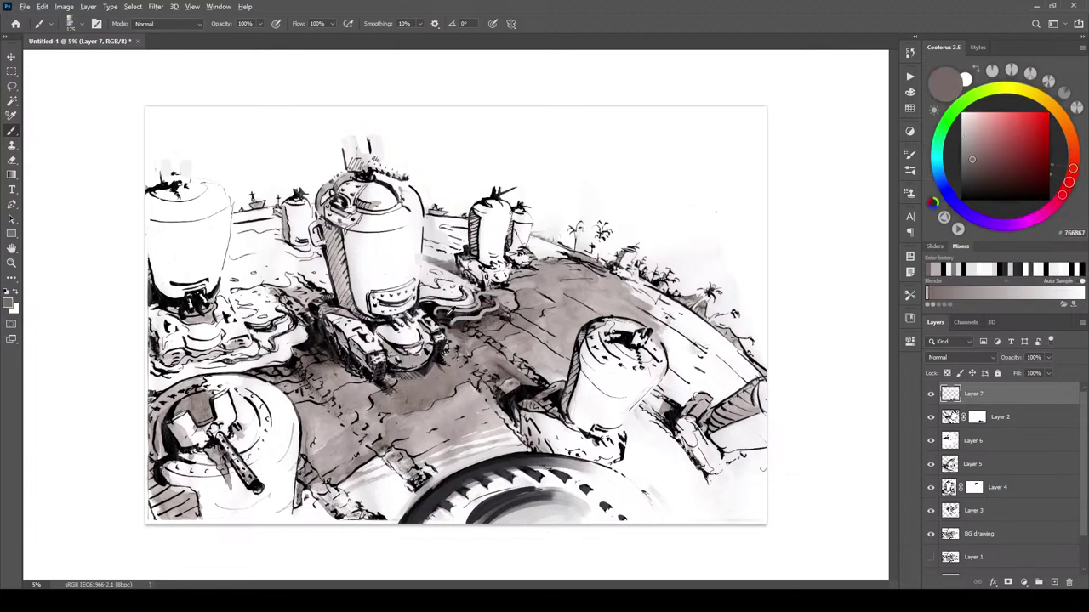
left_click_drag(455, 311, 463, 309)
left_click(461, 310, "alt")
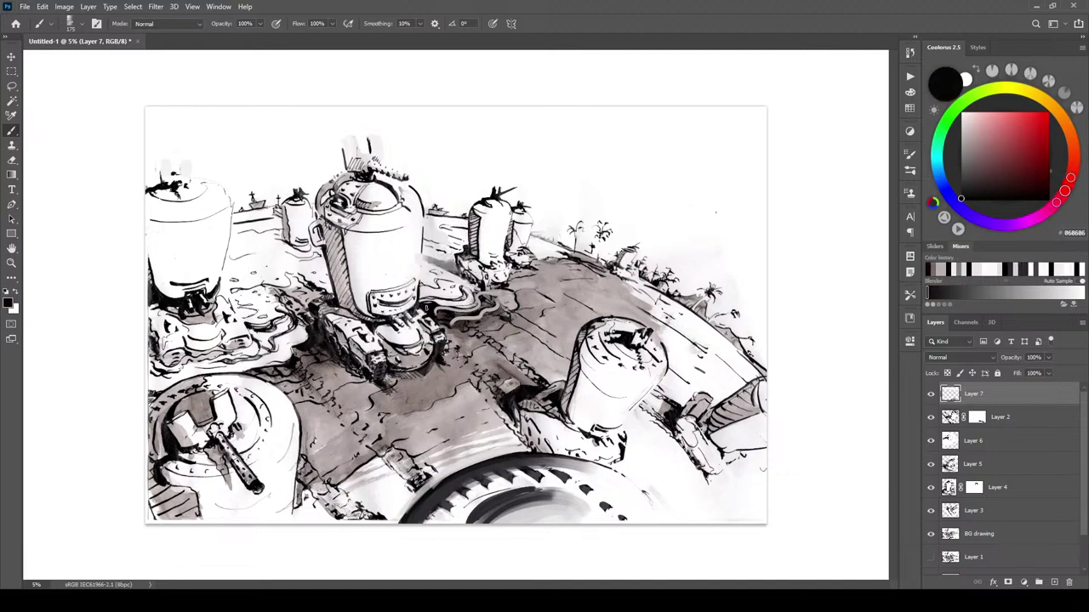
left_click(440, 307, "alt")
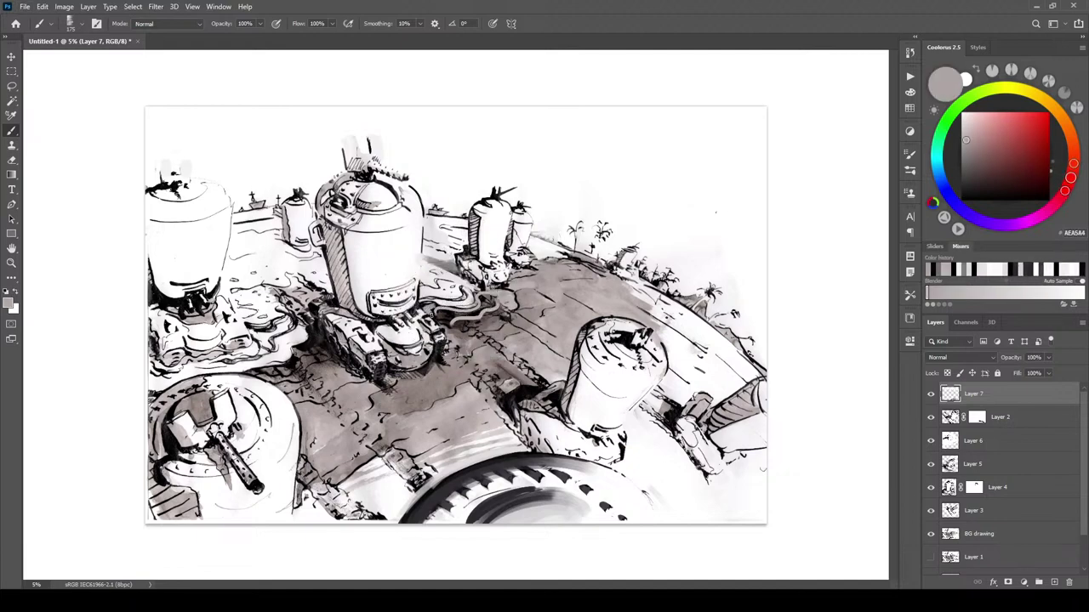
mouse_move(431, 315)
left_mouse_down()
mouse_move(437, 307)
mouse_move(421, 302)
mouse_move(452, 313)
mouse_move(444, 325)
mouse_move(444, 313)
mouse_move(479, 312)
mouse_move(490, 298)
left_mouse_up()
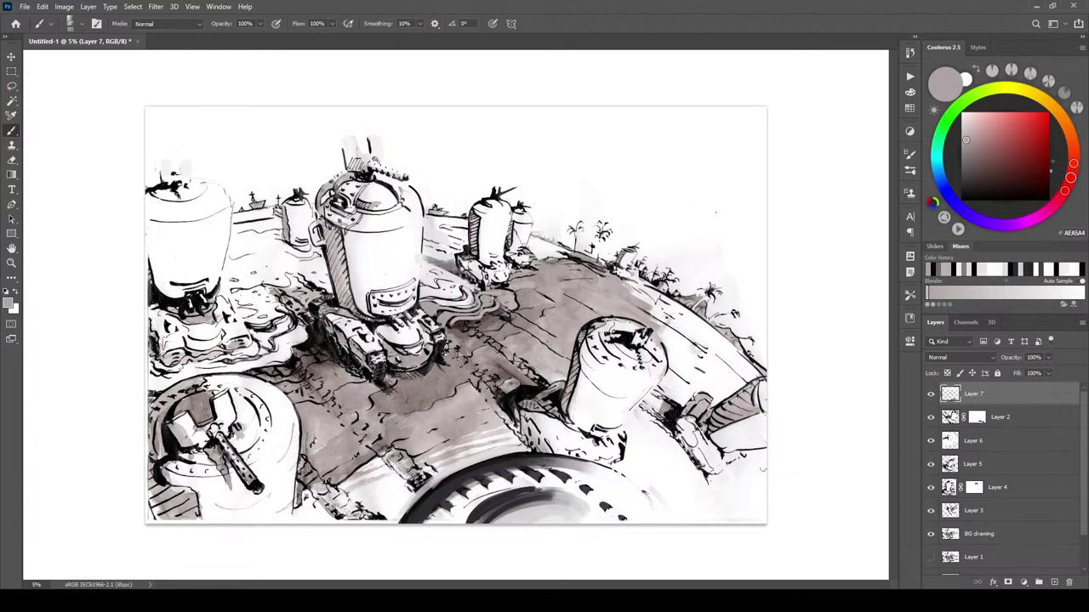
- Paint sampled warm gray over the dark ground below the puddle with a larger size 300 brush
key("]")
key("]")
key("]")
key("]")
left_click_drag(501, 291, 512, 293)
left_click(503, 321, "alt")
mouse_move(504, 321)
left_mouse_down()
mouse_move(447, 330)
mouse_move(454, 344)
left_mouse_up()
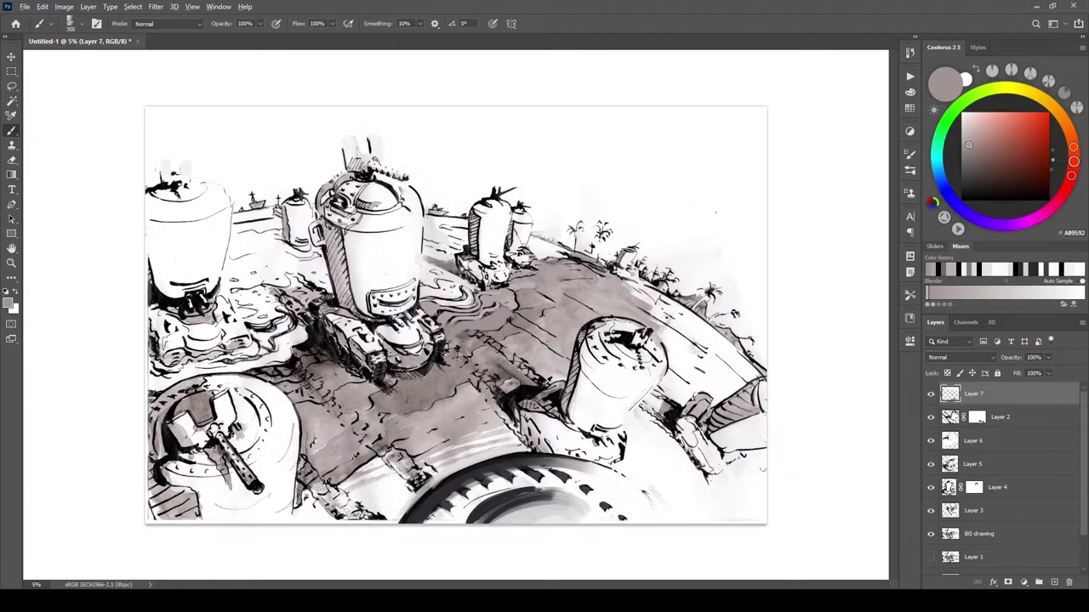
- Dab light-gray specks along the rubble ridges on both sides of the central tank's treads, enlarging the brush
left_click(543, 381, "alt")
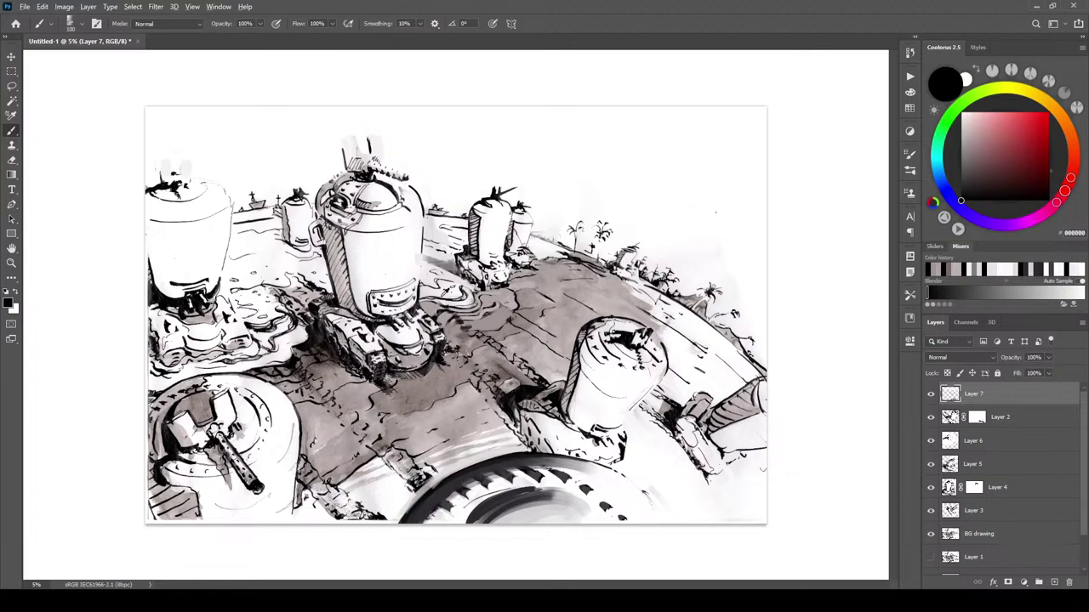
left_click(446, 293, "alt")
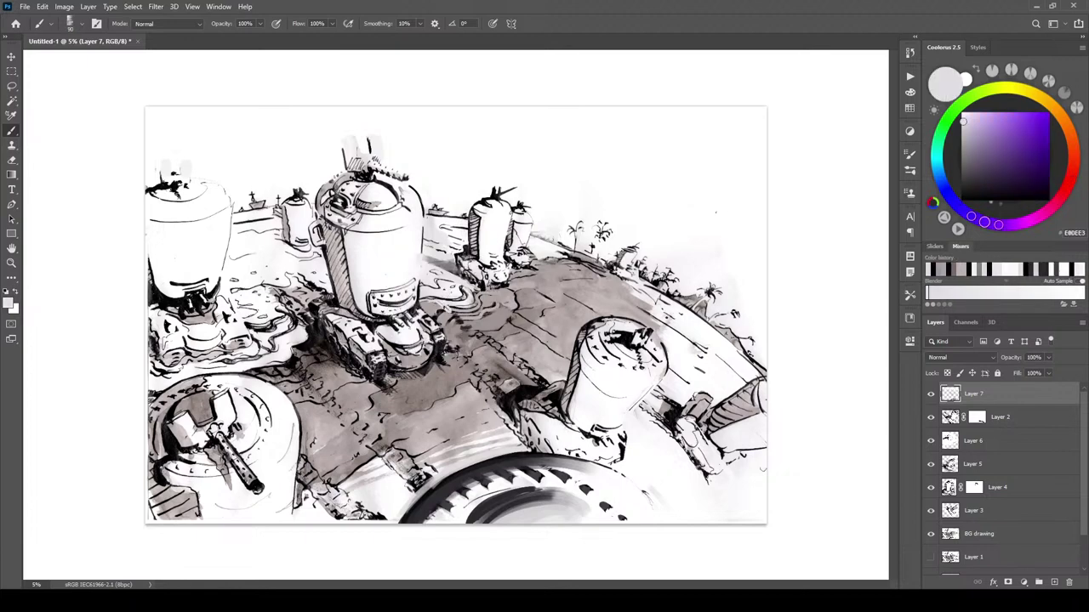
left_click(453, 316)
key("bracketright")
key("bracketright")
key("bracketright")
key("bracketright")
left_click_drag(292, 369, 311, 390)
left_click_drag(292, 350, 332, 402)
left_click(311, 345, "alt")
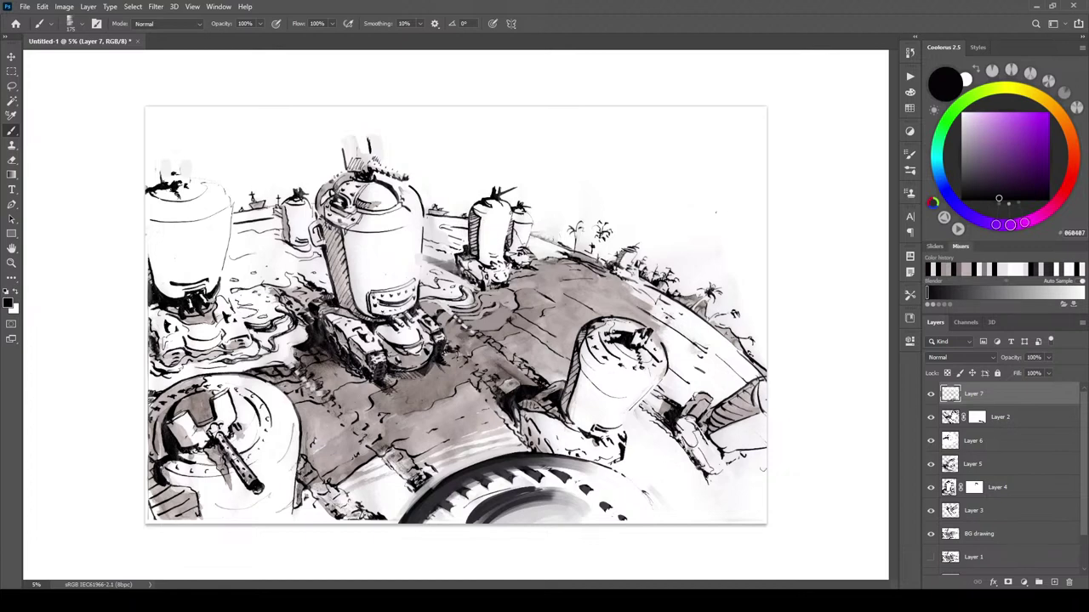
- Dab near-white highlights over the rubble beside the central tank's treads, sampling grays from the drawing with a size 150 brush
left_click(443, 289, "alt")
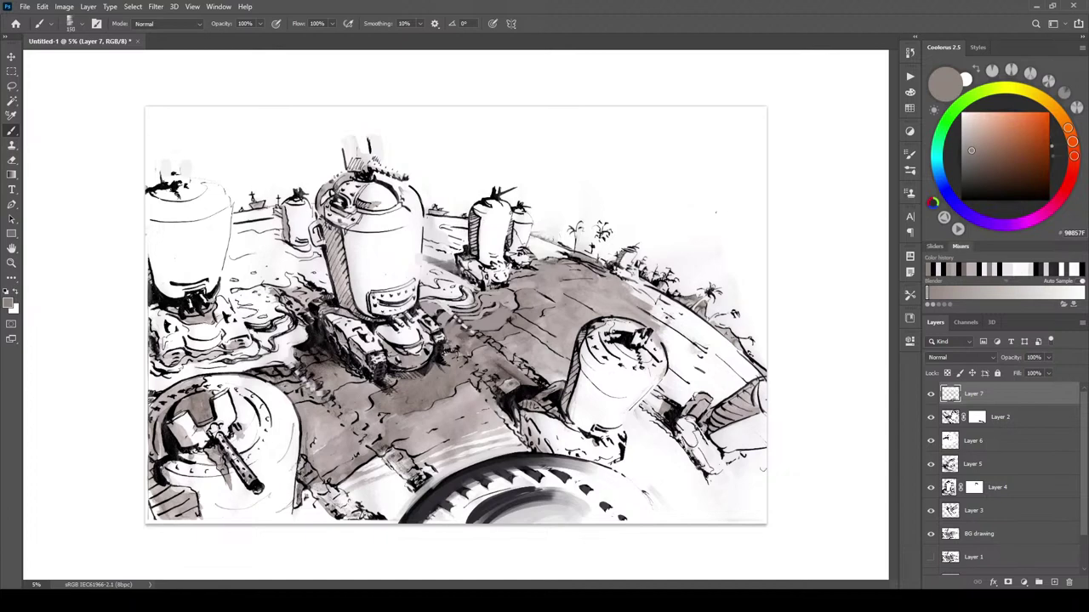
left_click(445, 289, "alt")
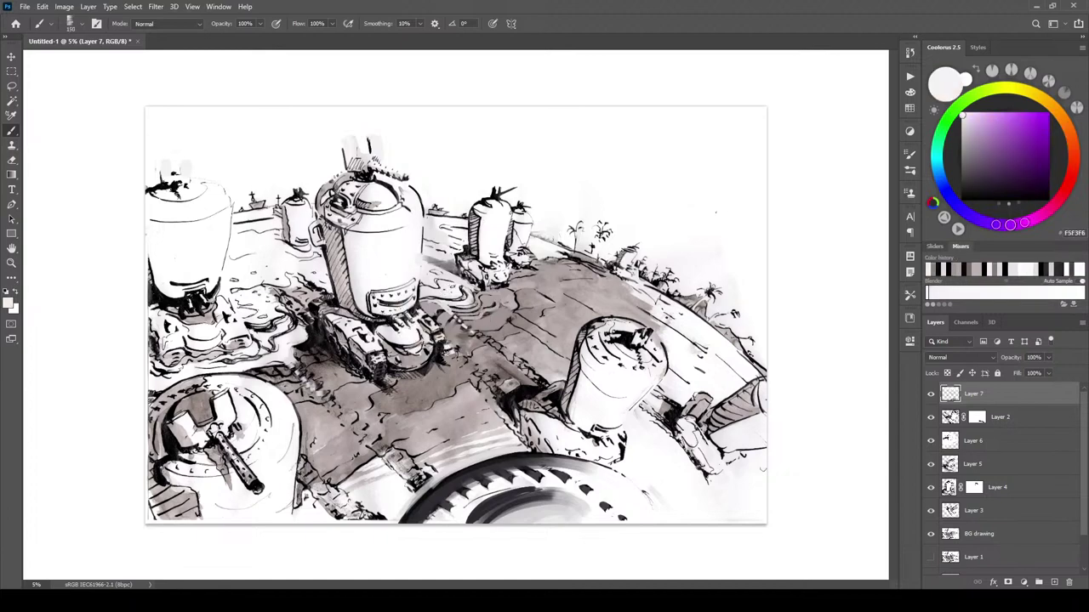
left_click(456, 361)
left_click_drag(441, 309, 423, 303)
left_click(443, 311)
left_click(449, 316)
left_click(424, 306, "alt")
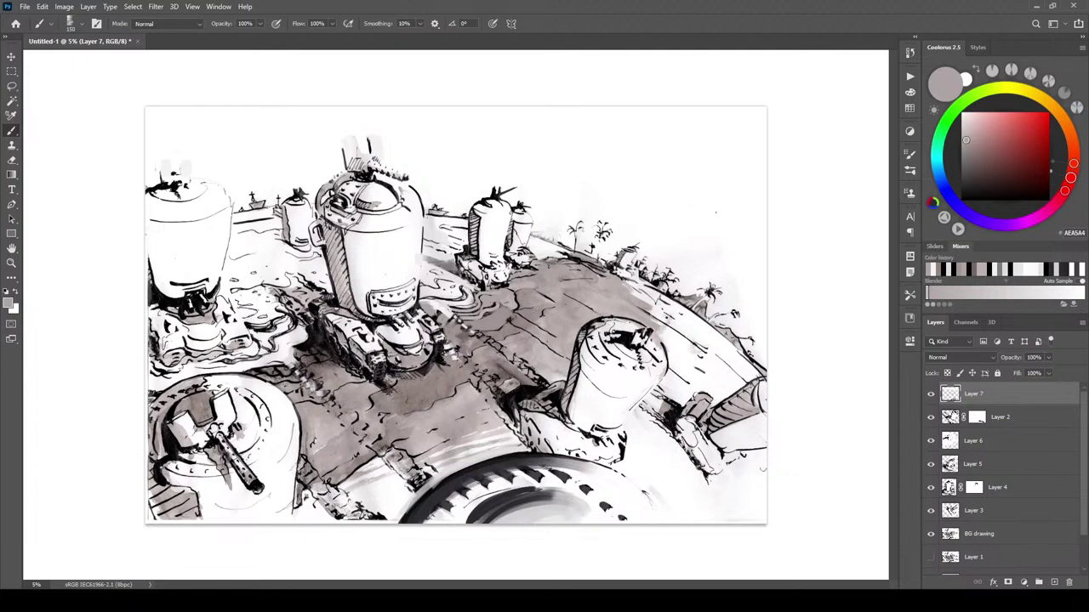
- Cover marks on the ground just right of the distant tanks with sampled near-white
left_click(540, 241, "alt")
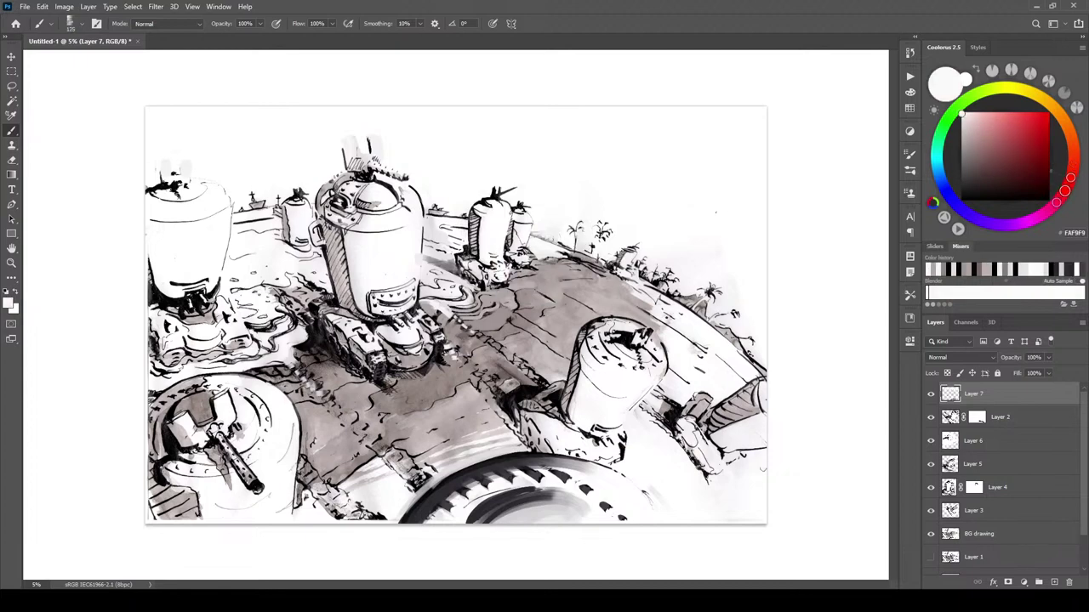
left_click(528, 251)
left_click(536, 255)
- Touch up the central tank's right outline with sampled near-white and black using a size 50 brush
left_click(426, 237, "alt")
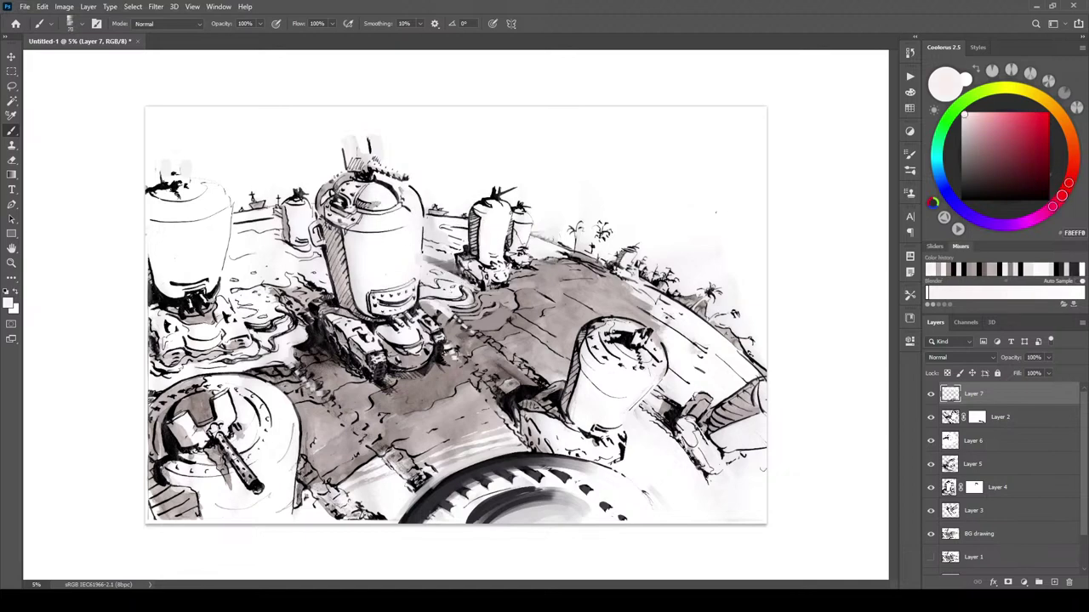
left_click(424, 282, "alt")
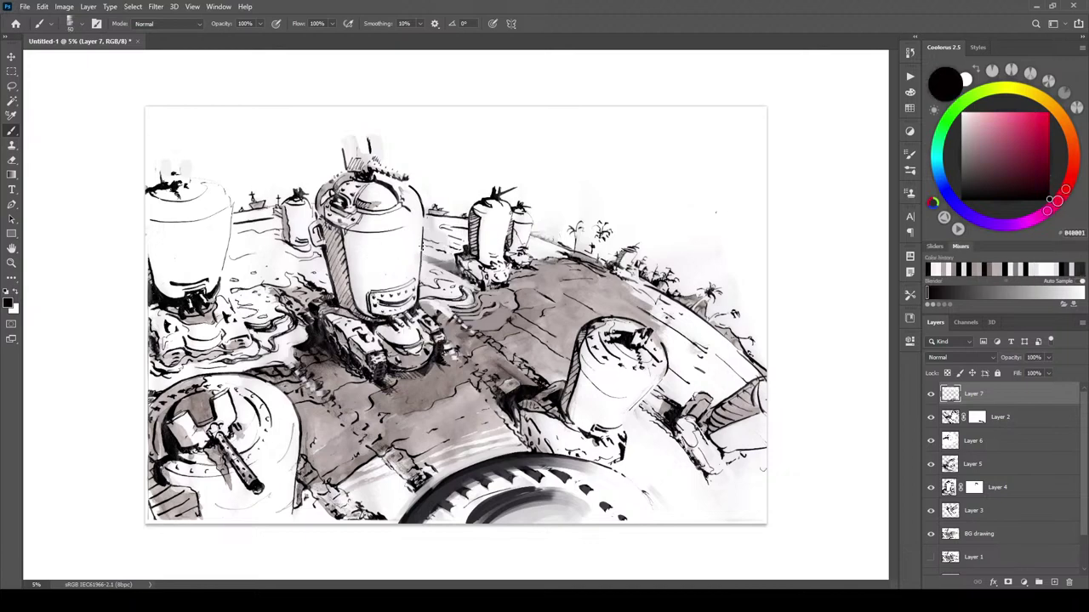
left_click(420, 271, "alt")
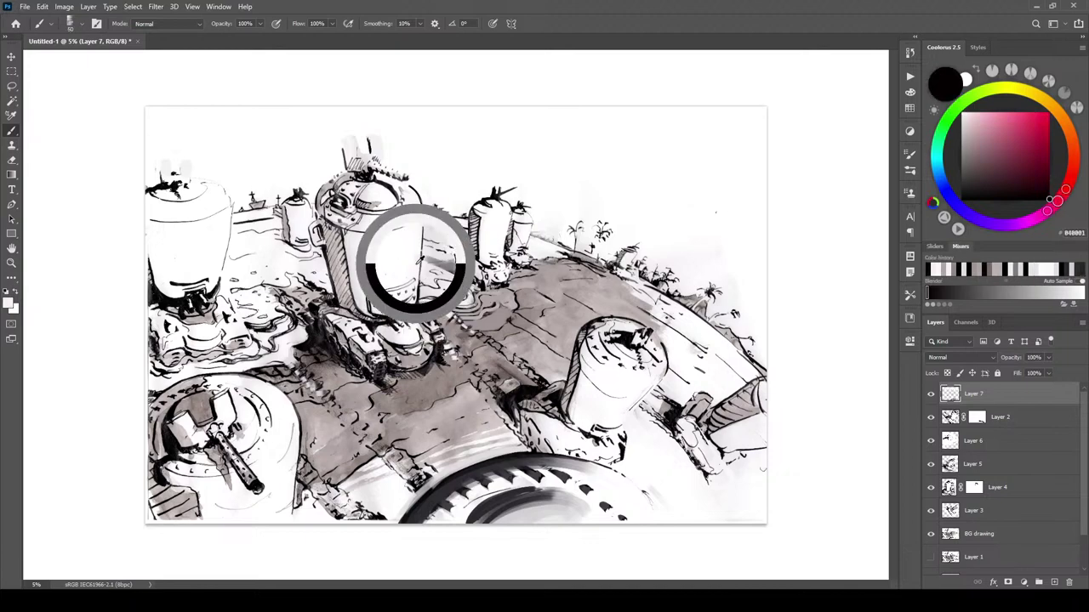
left_click(184, 288, "alt")
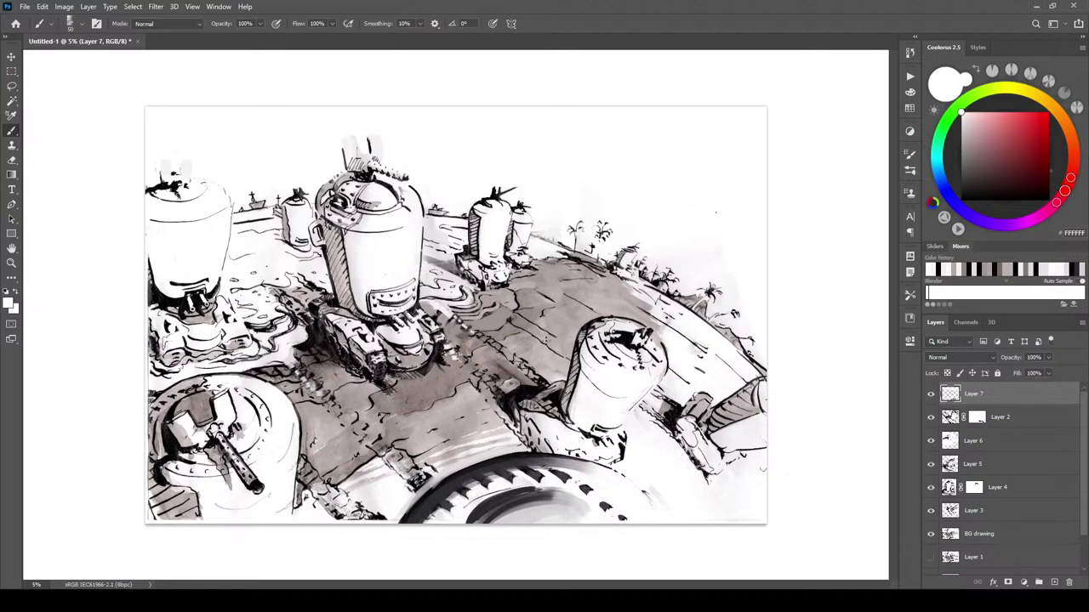
- Refine the right foreground tank's rim outline, using sampled grays on its upper-left edge and near-white along its right edge
left_click(601, 320, "alt")
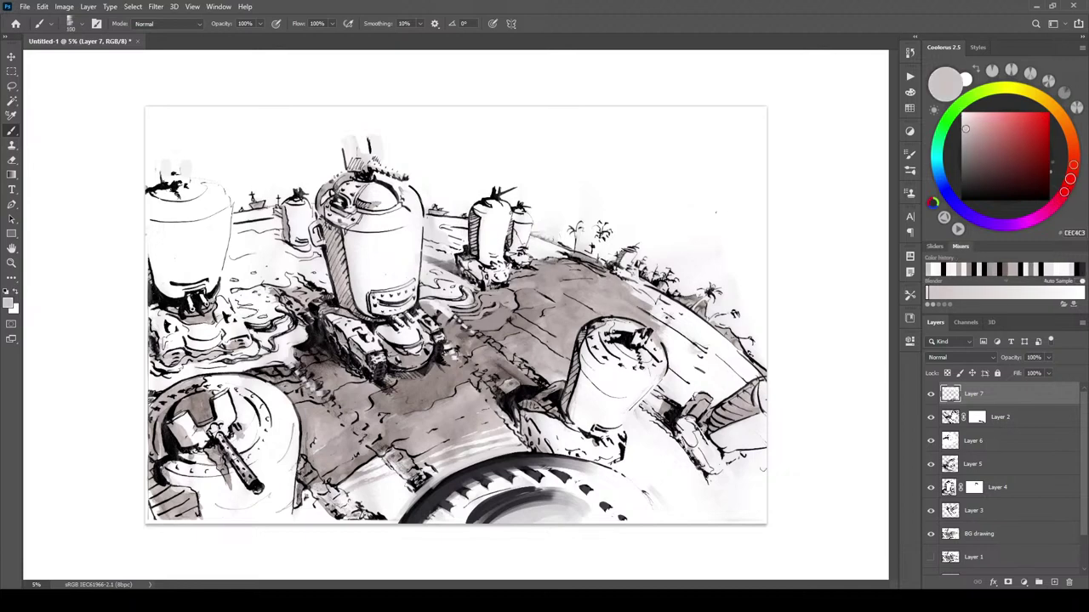
left_click(593, 328, "alt")
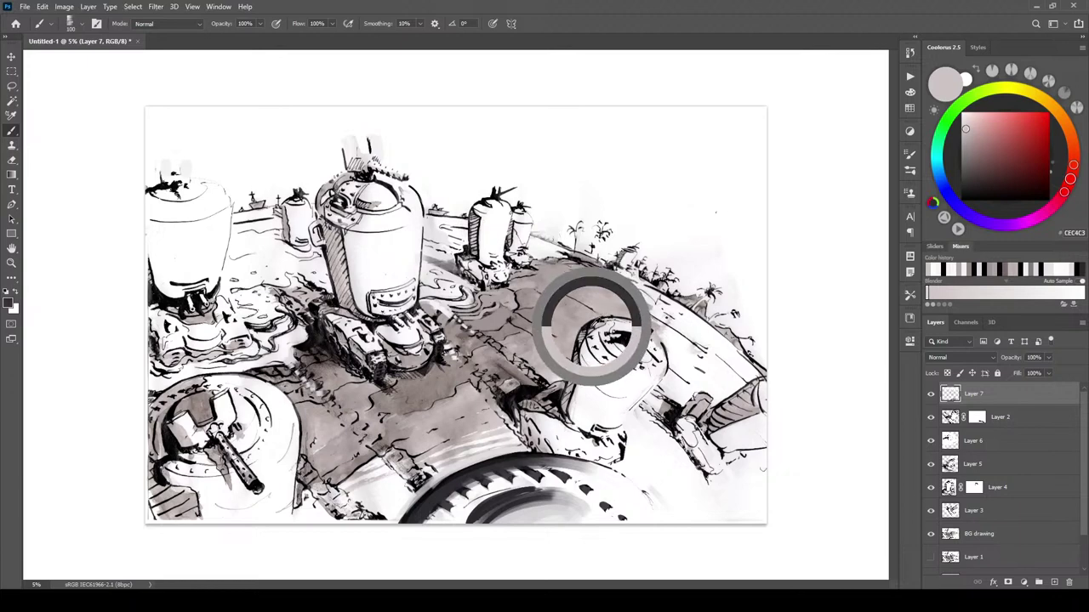
mouse_move(593, 328)
left_mouse_down()
mouse_move(582, 336)
mouse_move(598, 316)
left_mouse_up()
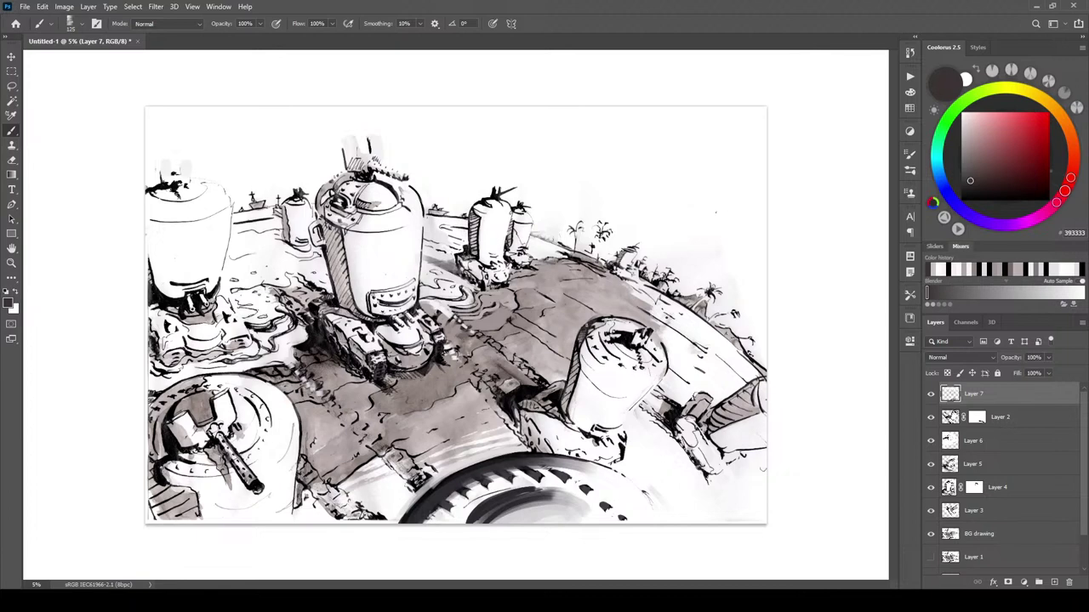
left_click(584, 318, "alt")
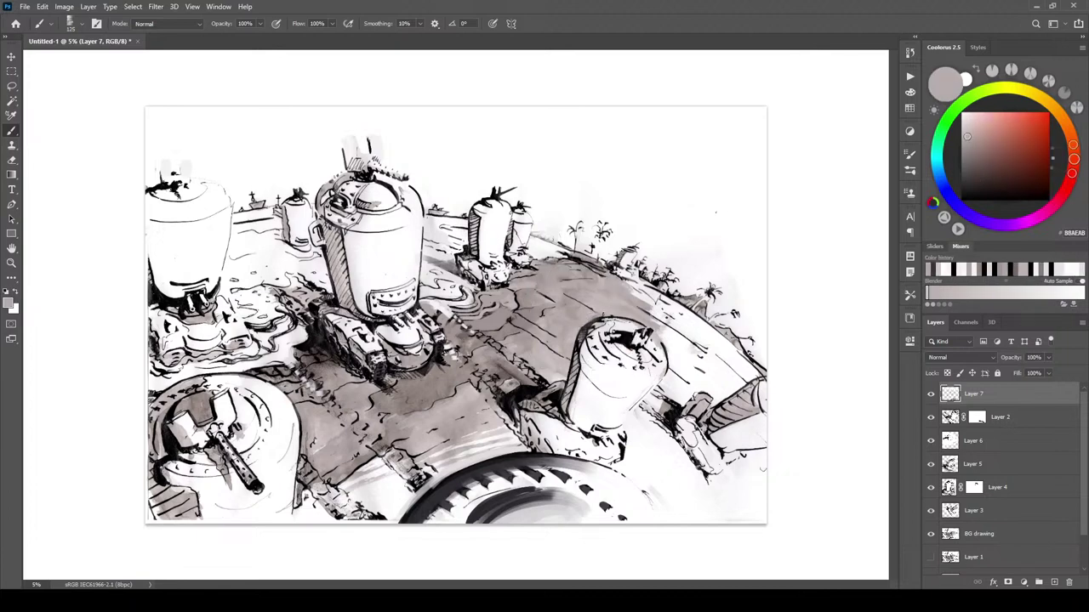
left_click_drag(586, 324, 594, 319)
left_click(679, 349, "alt")
left_click_drag(665, 345, 667, 358)
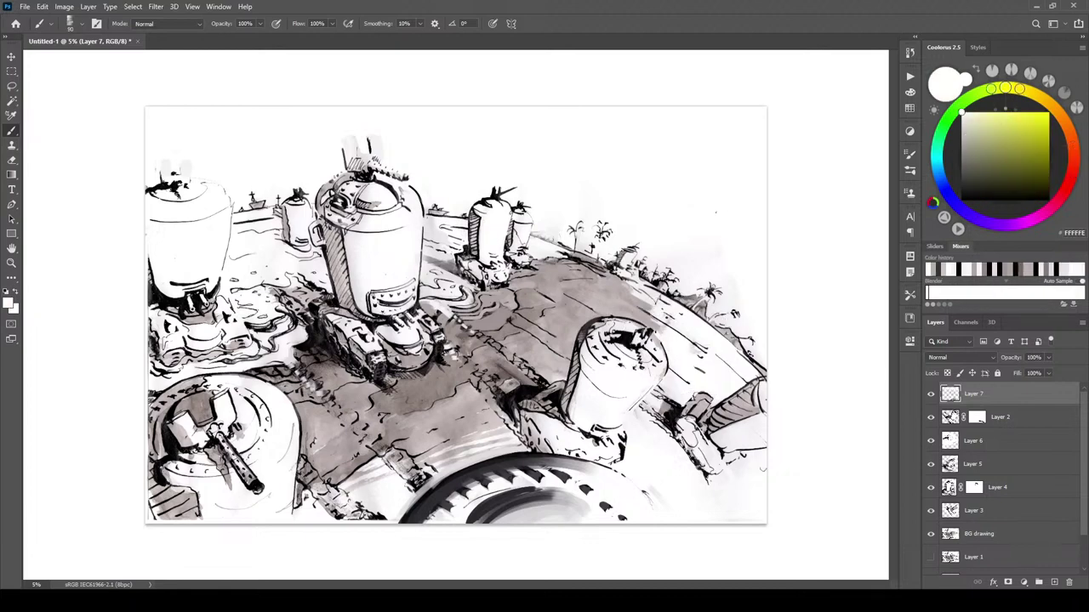
- Trim the black hatch opening on the right foreground tank's top with sampled pale gray and black, using a size 80 brush
left_click(647, 338, "alt")
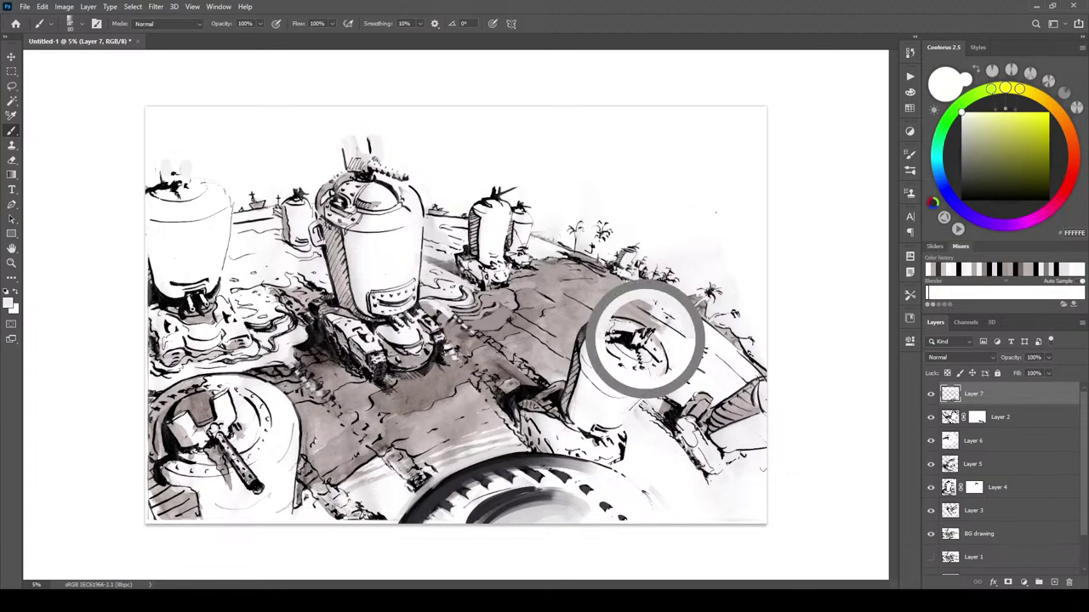
left_click_drag(653, 328, 649, 339)
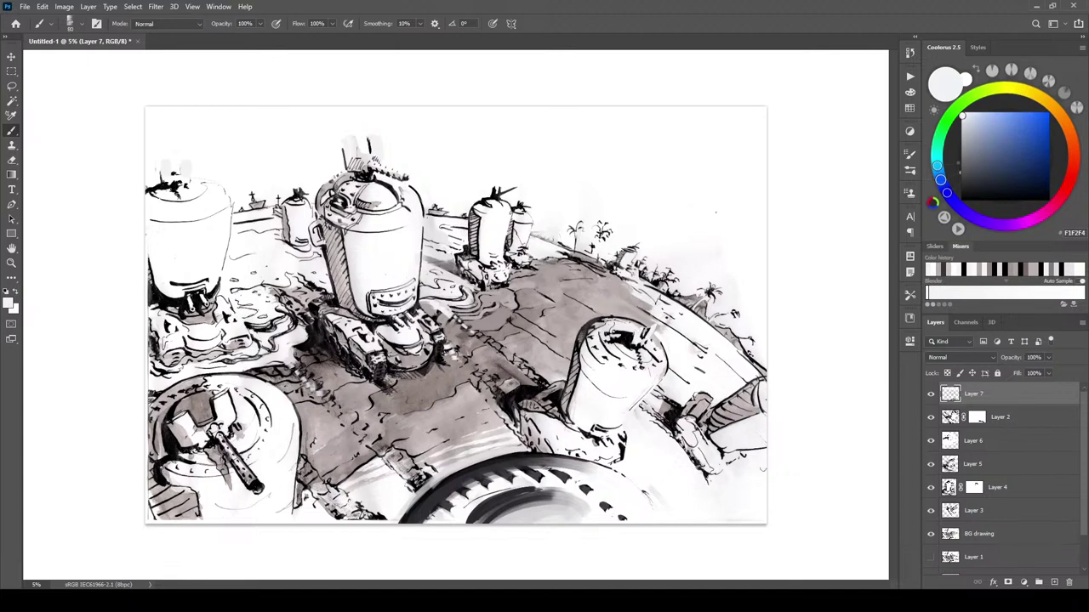
left_click(629, 336, "alt")
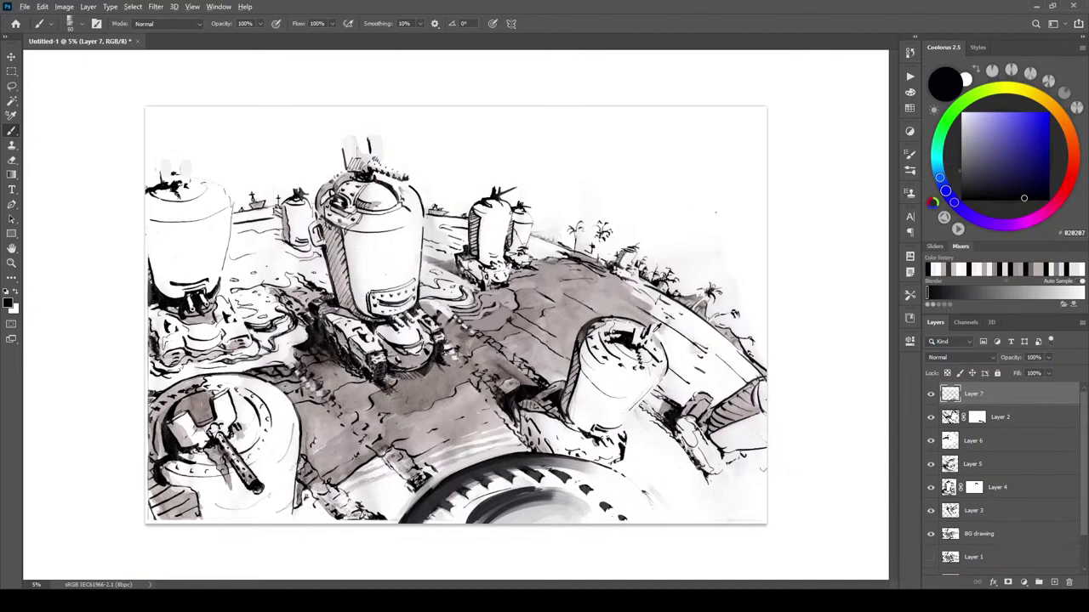
left_click(656, 330, "alt")
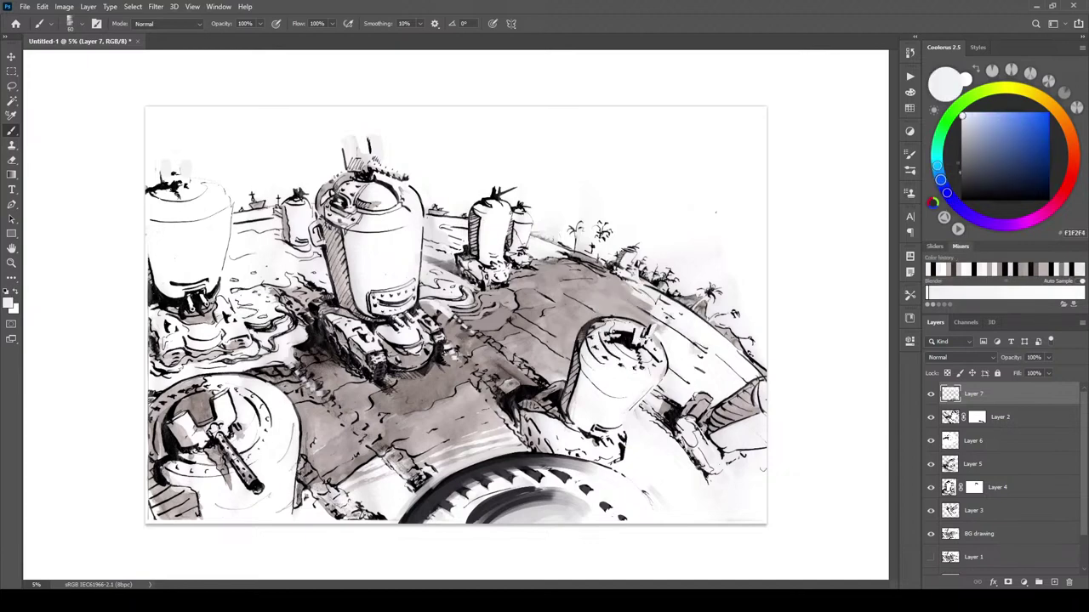
left_click(626, 339, "alt")
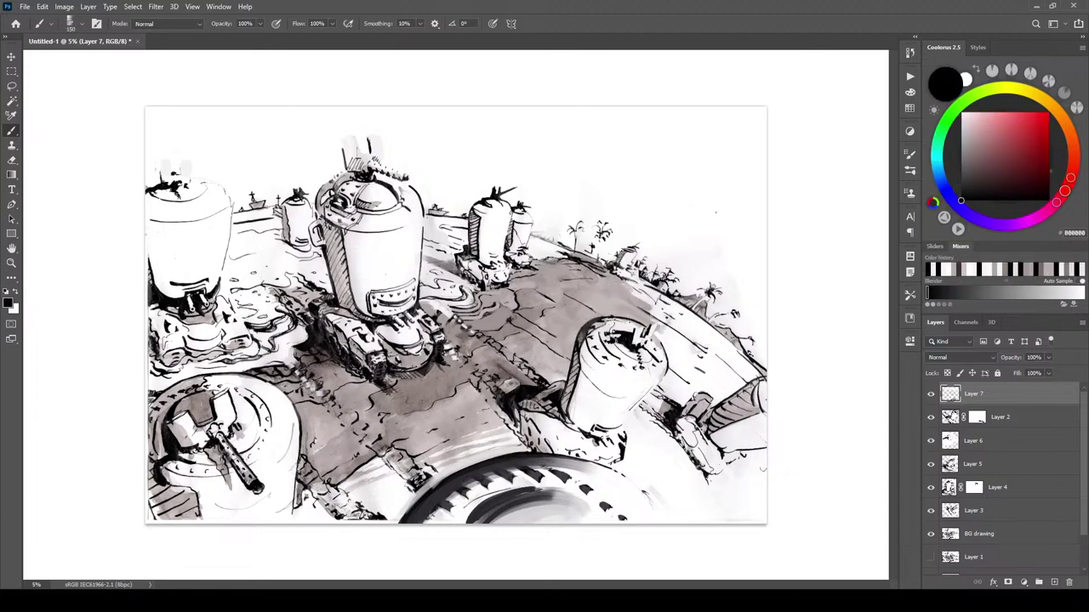
- Reshape the left part of the right foreground tank's hatch opening with black and near-white strokes, adjusting the brush size
mouse_move(609, 340)
left_mouse_down()
mouse_move(631, 335)
mouse_move(607, 337)
mouse_move(614, 325)
mouse_move(603, 335)
mouse_move(624, 333)
left_mouse_up()
key("bracketright")
key("bracketright")
key("bracketright")
left_click(631, 327, "alt")
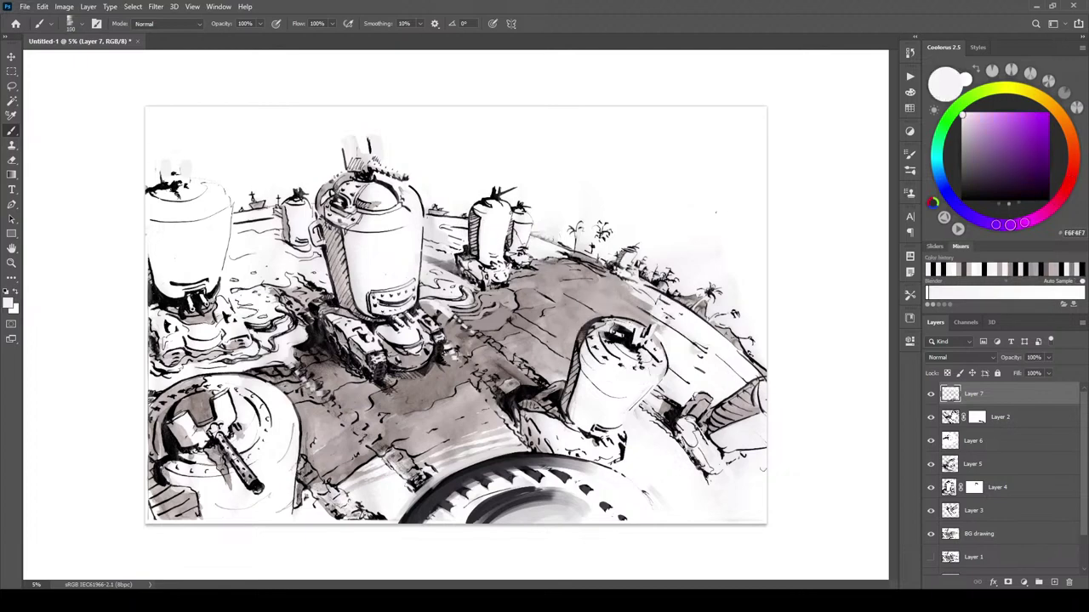
left_click(607, 341)
- Add black and dark-gray strokes around the right foreground tank's hatch opening and front rim with a size 90 brush
left_click(626, 340, "alt")
key("bracketleft")
key("bracketleft")
key("bracketleft")
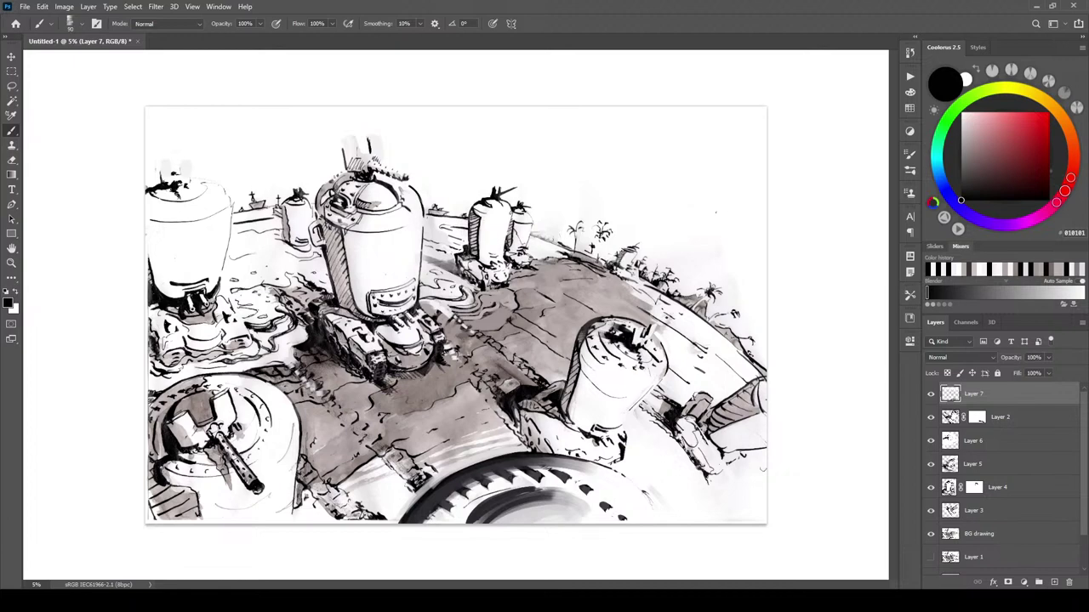
left_click(593, 322, "alt")
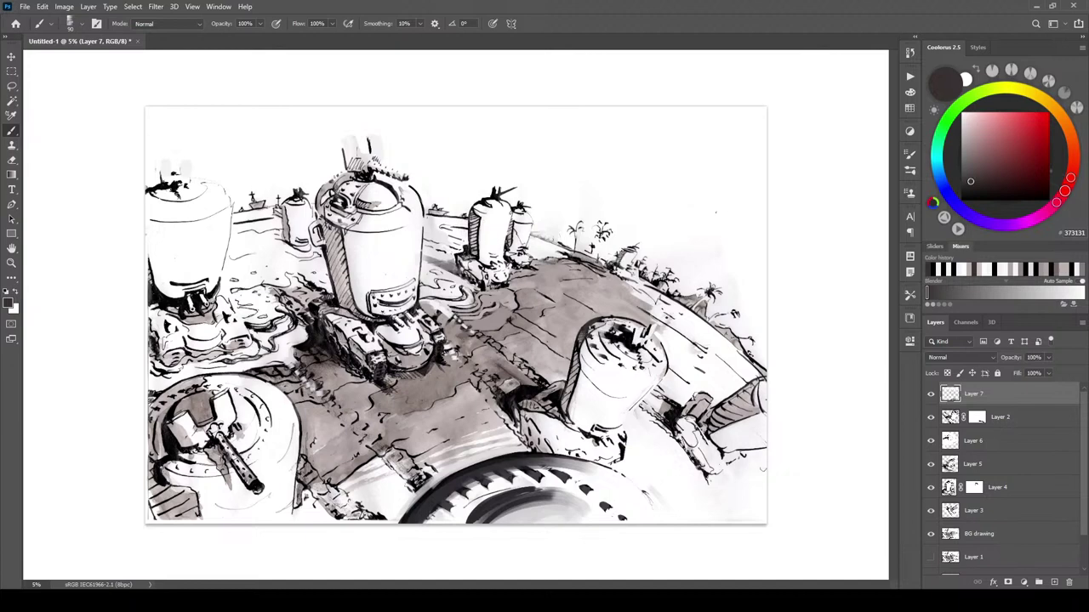
left_click_drag(614, 364, 621, 368)
- Try to shade the right foreground tank's left side with a broad dark-gray stroke from a much larger brush
key("bracketright")
key("bracketright")
key("bracketright")
key("bracketright")
key("bracketright")
key("bracketright")
key("bracketright")
key("bracketright")
key("bracketright")
mouse_move(582, 343)
left_mouse_down()
mouse_move(597, 371)
mouse_move(568, 424)
left_mouse_up()
key("bracketright")
key("bracketright")
key("bracketright")
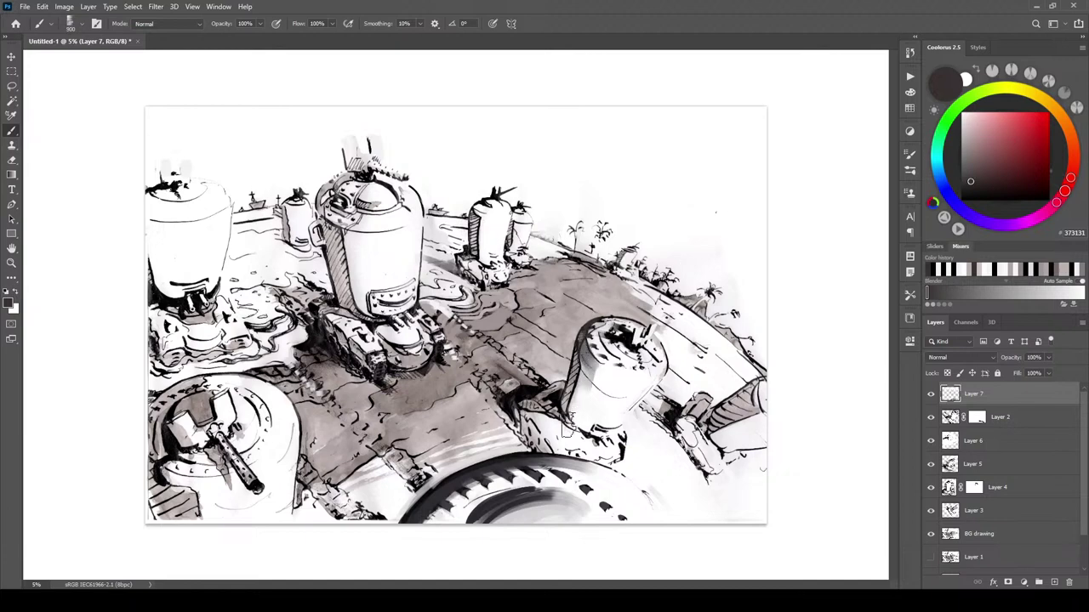
key("ctrl+z")
- Shade the right foreground tank's left side below the rim in dark gray with a size 300 brush
key("bracketleft")
key("bracketleft")
key("bracketleft")
key("bracketleft")
key("bracketleft")
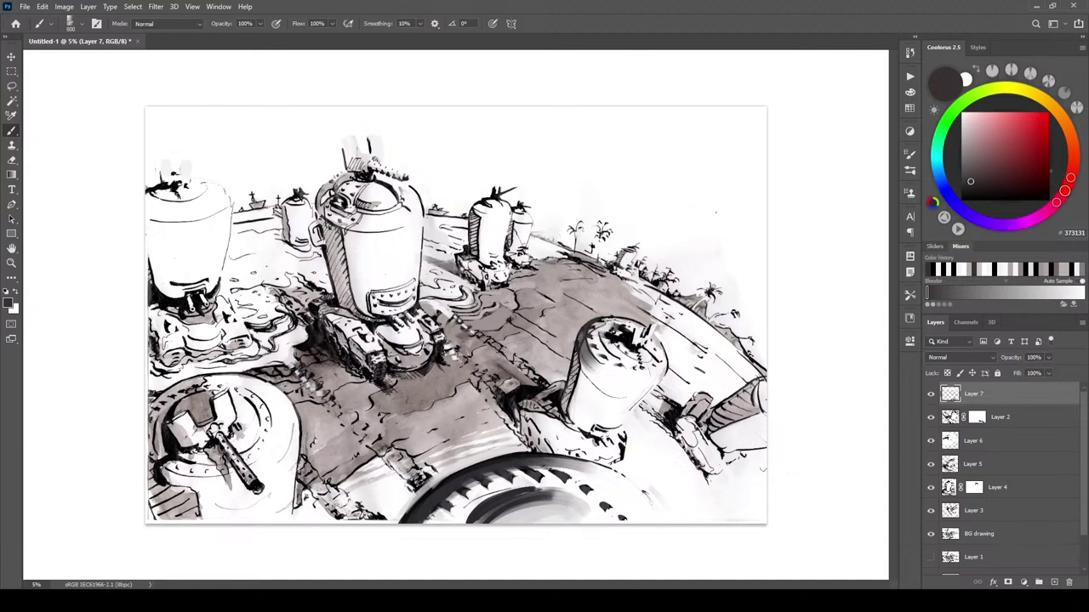
mouse_move(581, 348)
left_mouse_down()
mouse_move(568, 415)
mouse_move(588, 363)
left_mouse_up()
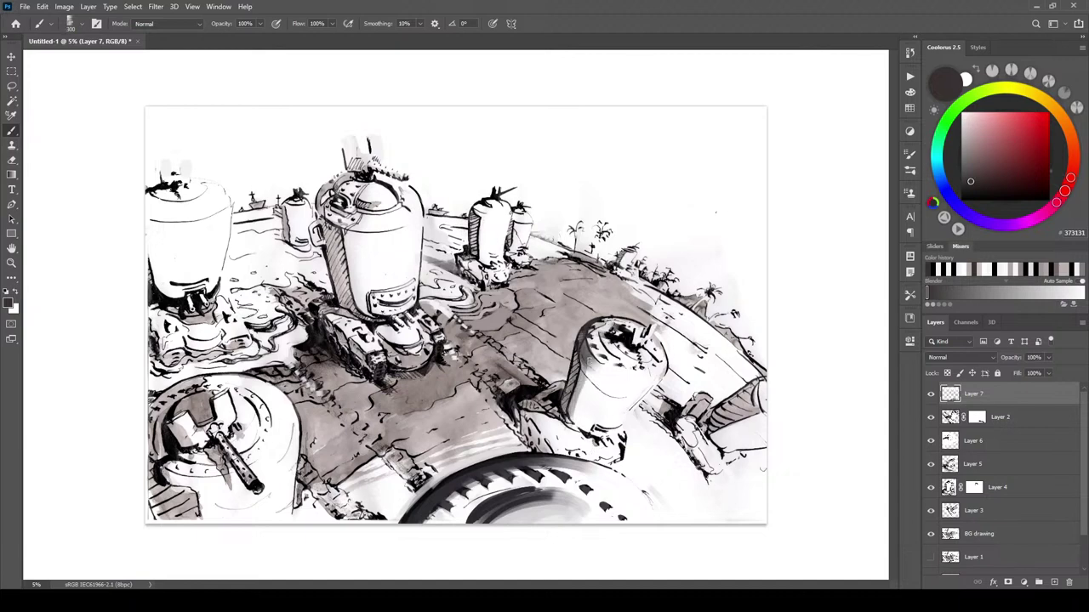
- Darken the central tank's hatched left side with dark gray at brush size 400, and shade its handle with a smaller brush
key("bracketright")
key("bracketright")
key("bracketright")
key("bracketright")
left_click_drag(338, 250, 327, 303)
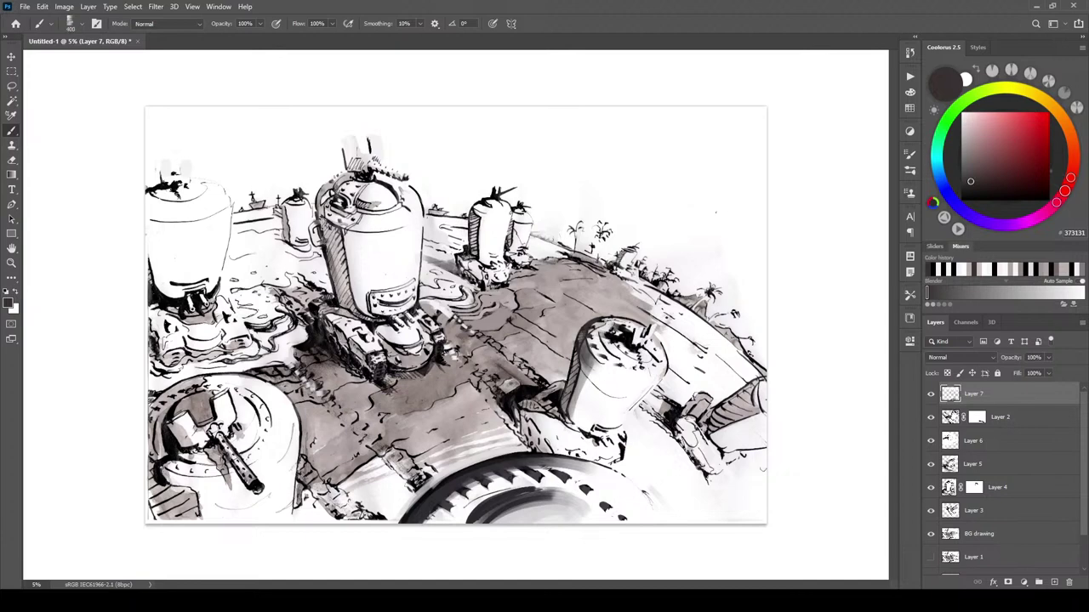
mouse_move(340, 228)
left_mouse_down()
mouse_move(329, 291)
mouse_move(324, 276)
mouse_move(336, 289)
left_mouse_up()
mouse_move(347, 270)
left_mouse_down()
mouse_move(339, 305)
mouse_move(352, 319)
left_mouse_up()
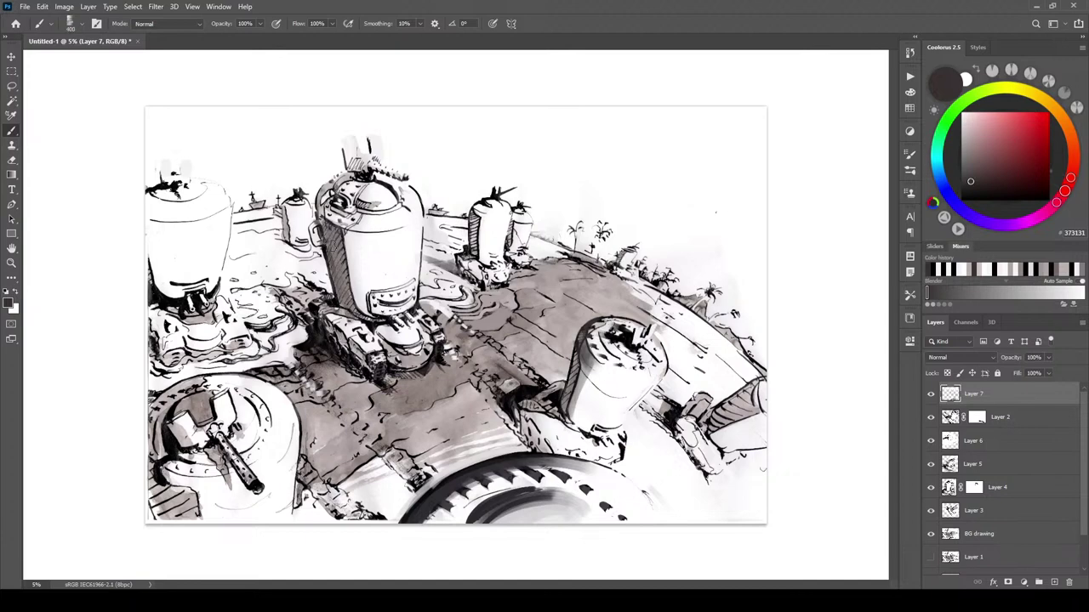
key("[")
mouse_move(337, 231)
left_mouse_down()
mouse_move(347, 296)
mouse_move(330, 290)
mouse_move(354, 330)
left_mouse_up()
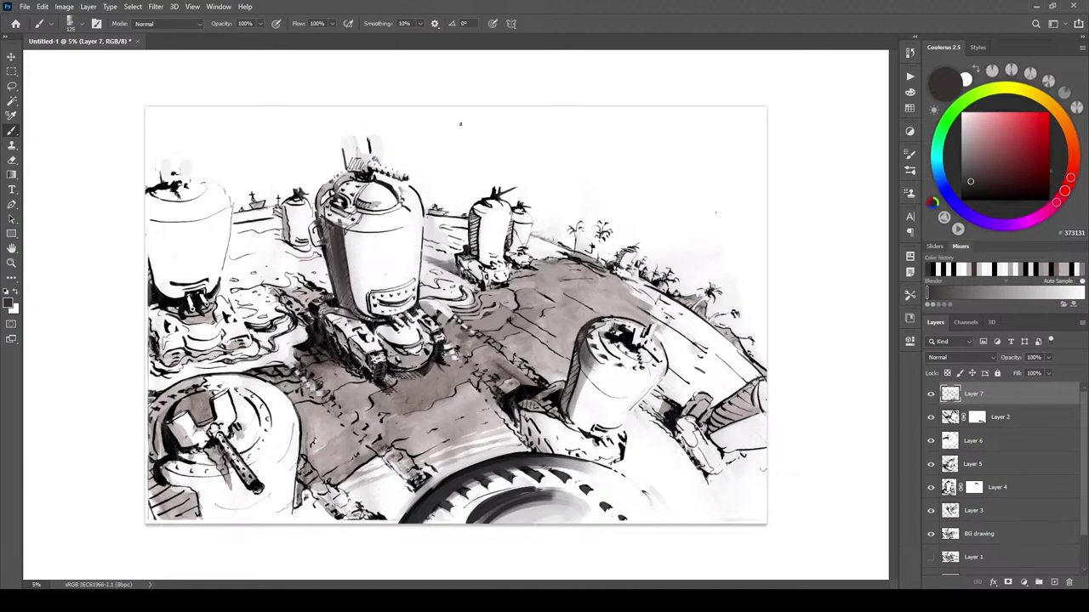
left_click_drag(311, 228, 313, 244)
- Touch up the central tank's lower-right base with sampled light gray and black using a size 90 brush
left_click(438, 319, "alt")
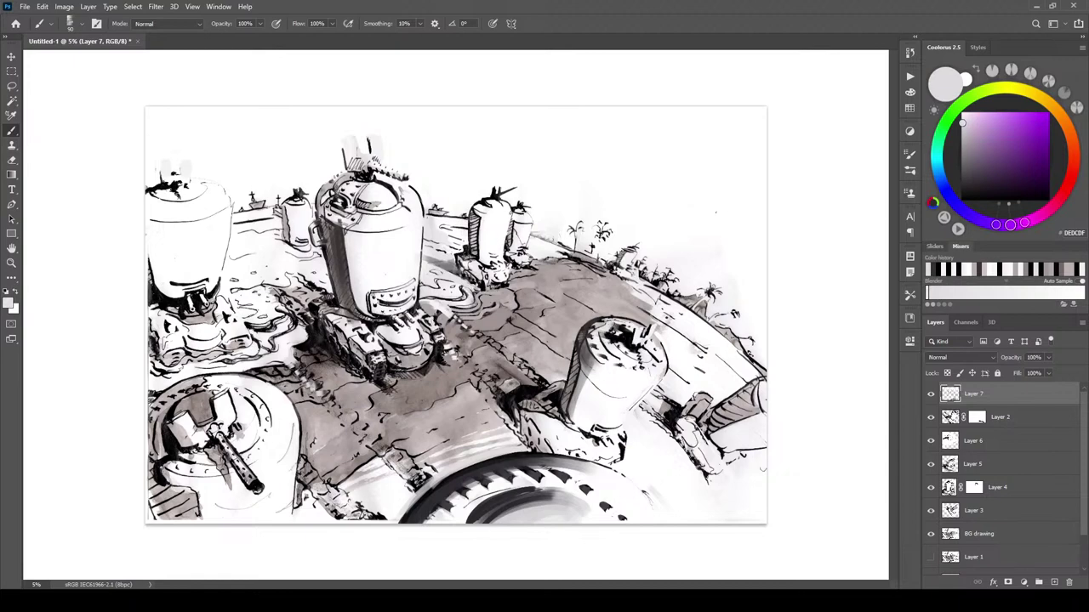
key("d")
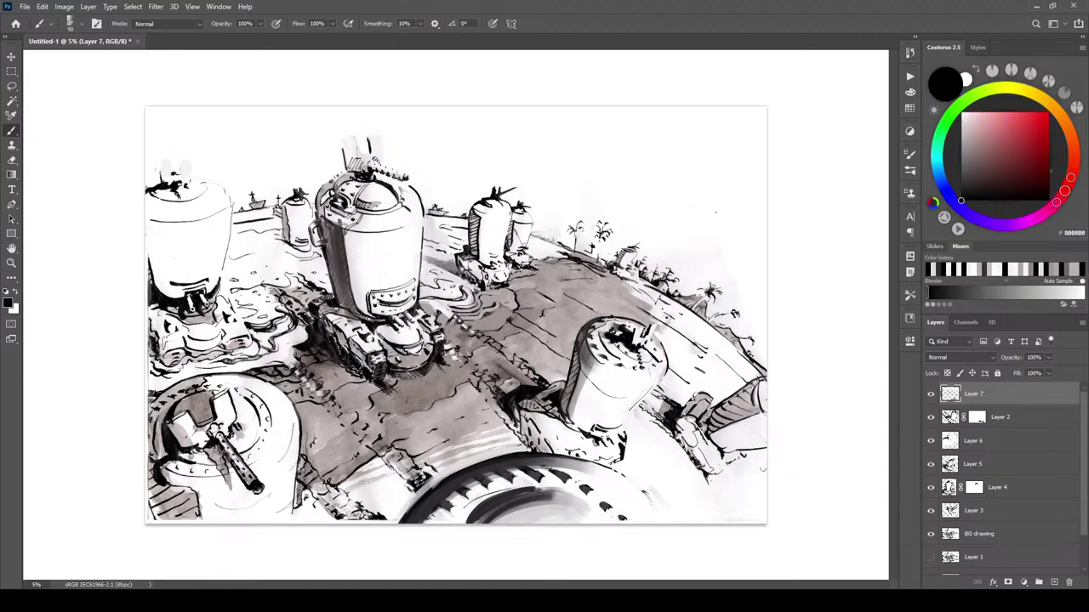
left_click(435, 316, "alt")
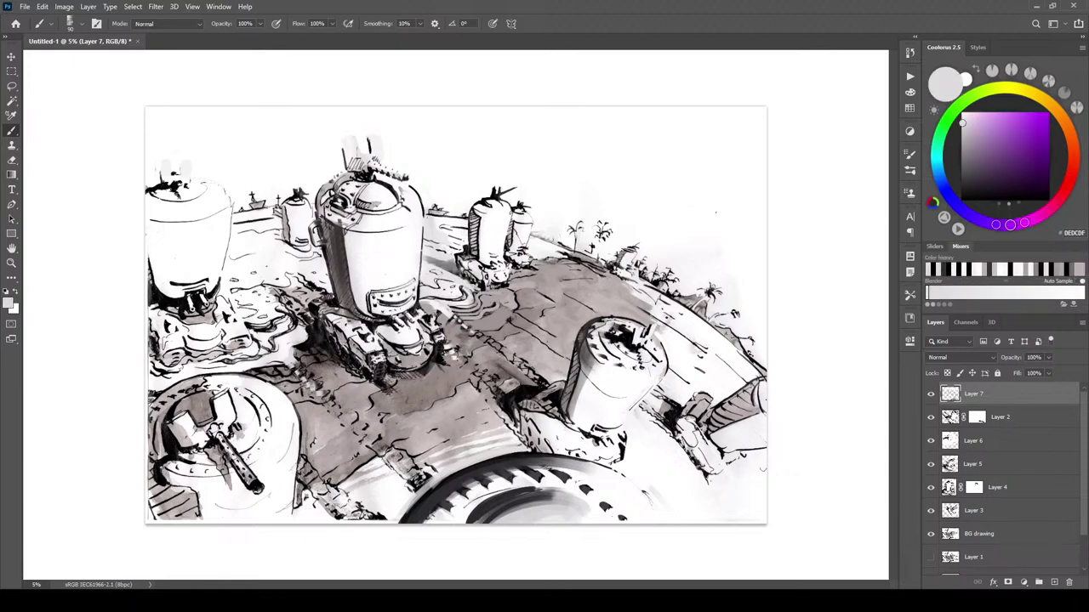
left_click(426, 320, "alt")
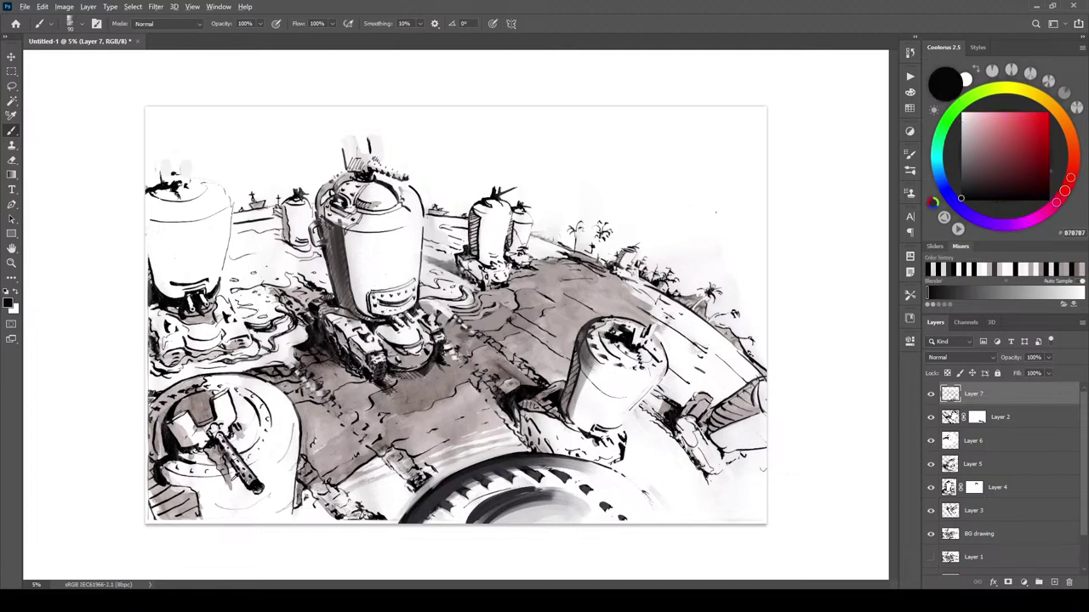
- Touch up the hatch on top of the lower-left tank with sampled white and light gray using a size 90 brush
left_click(234, 484, "alt")
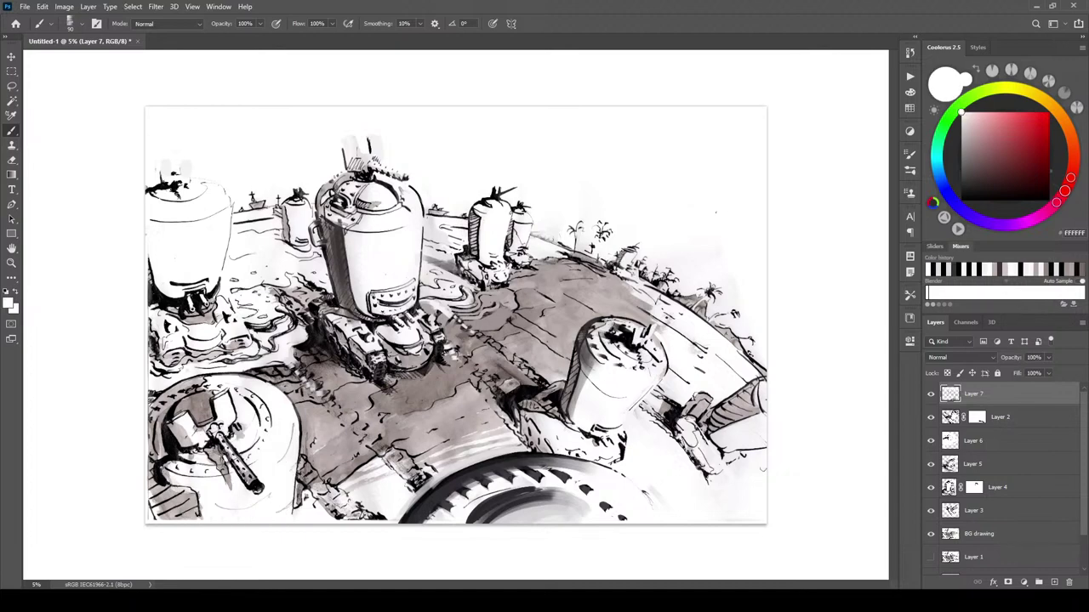
left_click(187, 419, "alt")
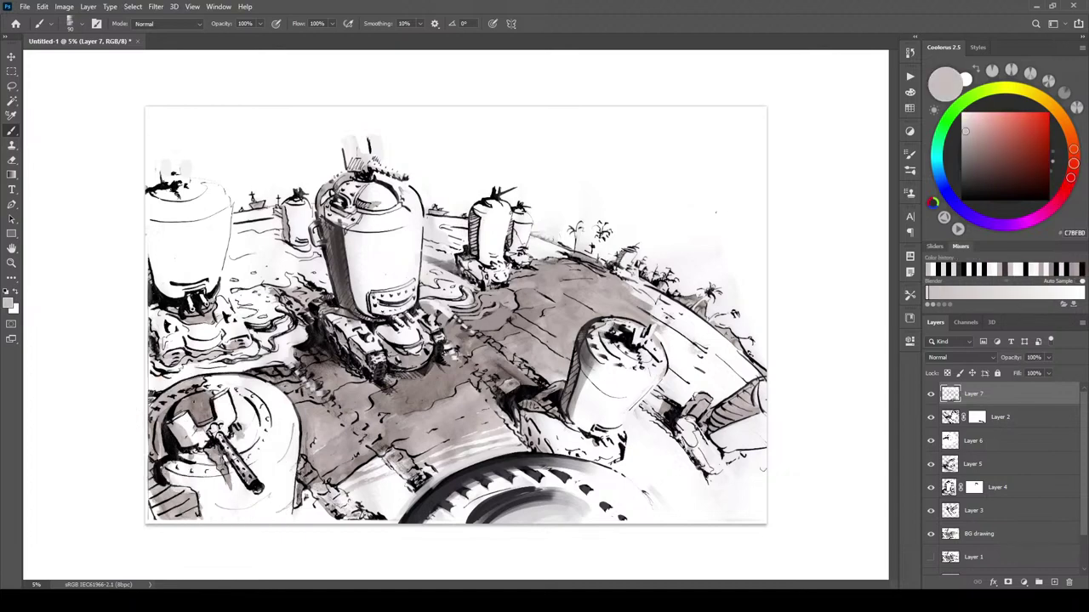
left_click(189, 413, "alt")
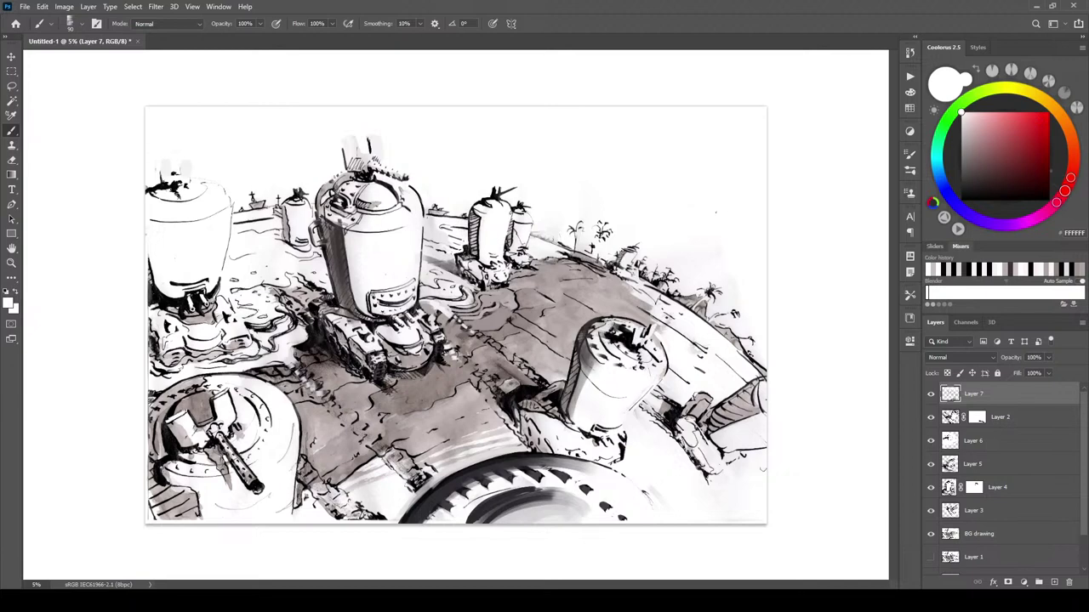
left_click_drag(213, 397, 226, 390)
left_click(241, 406, "alt")
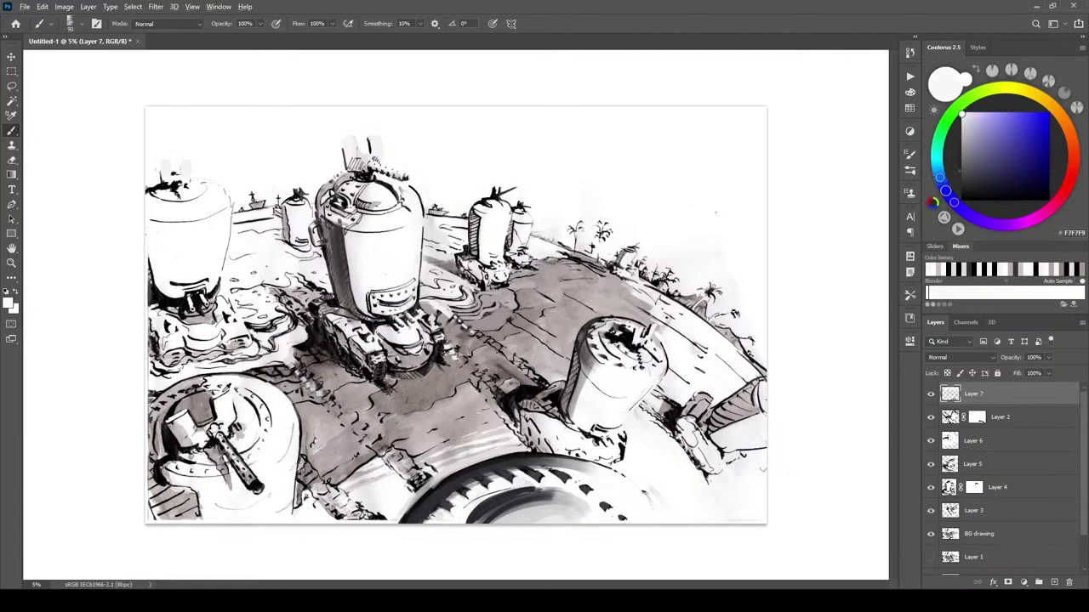
mouse_move(206, 396)
left_mouse_down()
mouse_move(208, 414)
mouse_move(201, 397)
mouse_move(191, 402)
mouse_move(198, 414)
mouse_move(192, 385)
left_mouse_up()
- Shade behind the lower-left tank's hatch in sampled gray at brush size 250, and darken its left rim in black at size 200
key("bracketright")
key("bracketright")
key("bracketright")
key("bracketright")
key("bracketright")
left_click(217, 352, "alt")
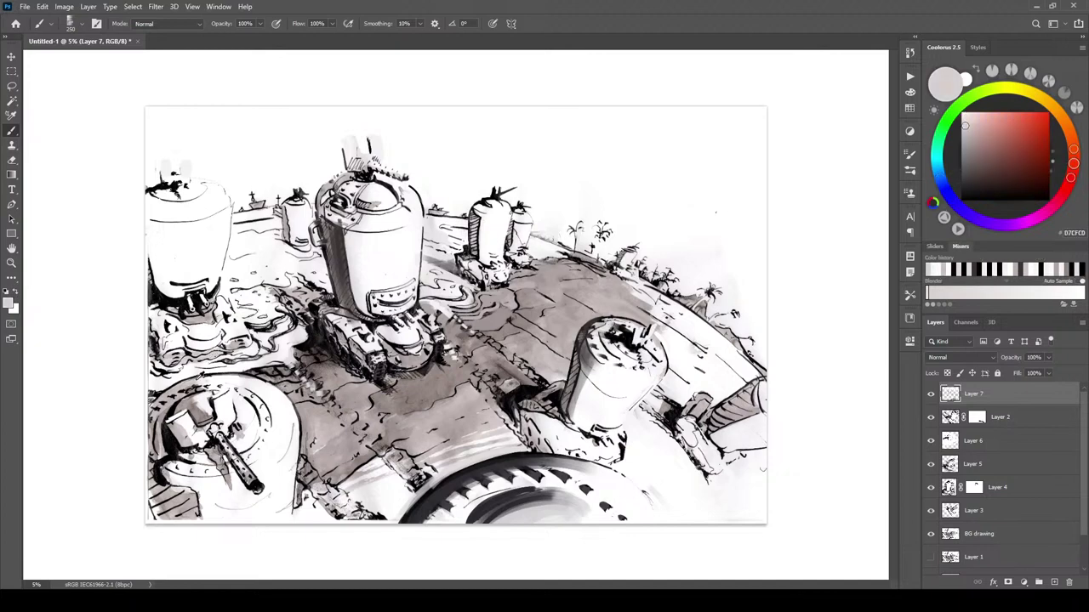
left_click(188, 381, "alt")
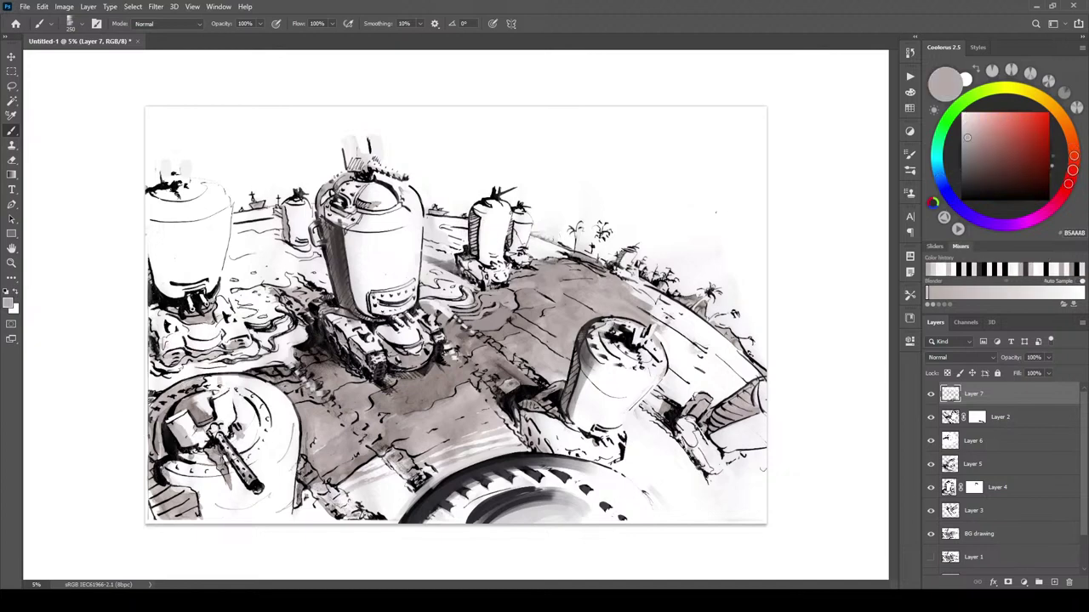
left_click_drag(206, 383, 230, 381)
key("[")
left_click(166, 461, "alt")
left_click_drag(185, 385, 153, 420)
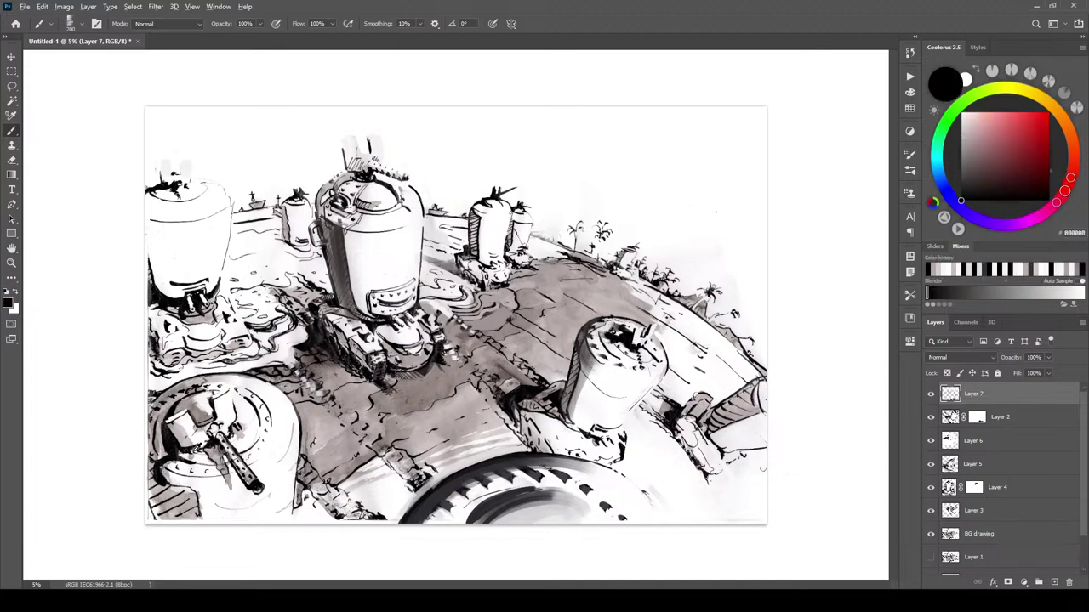
- Paint over the hatched patch on the lower-left tank's left side with a near-black sampled tone and a size 400 brush
key("x")
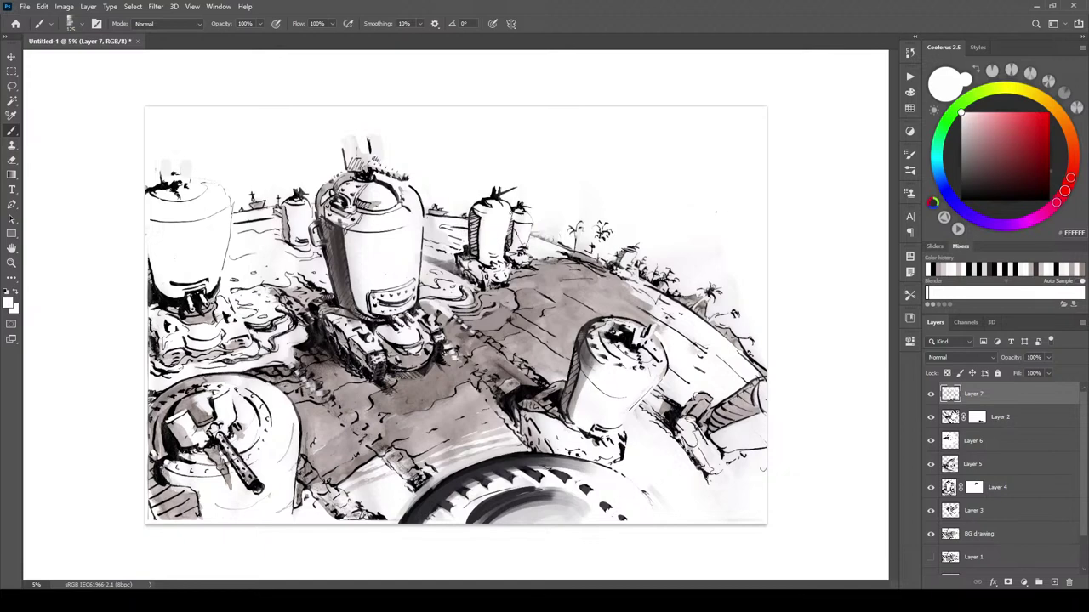
left_click(170, 480, "alt")
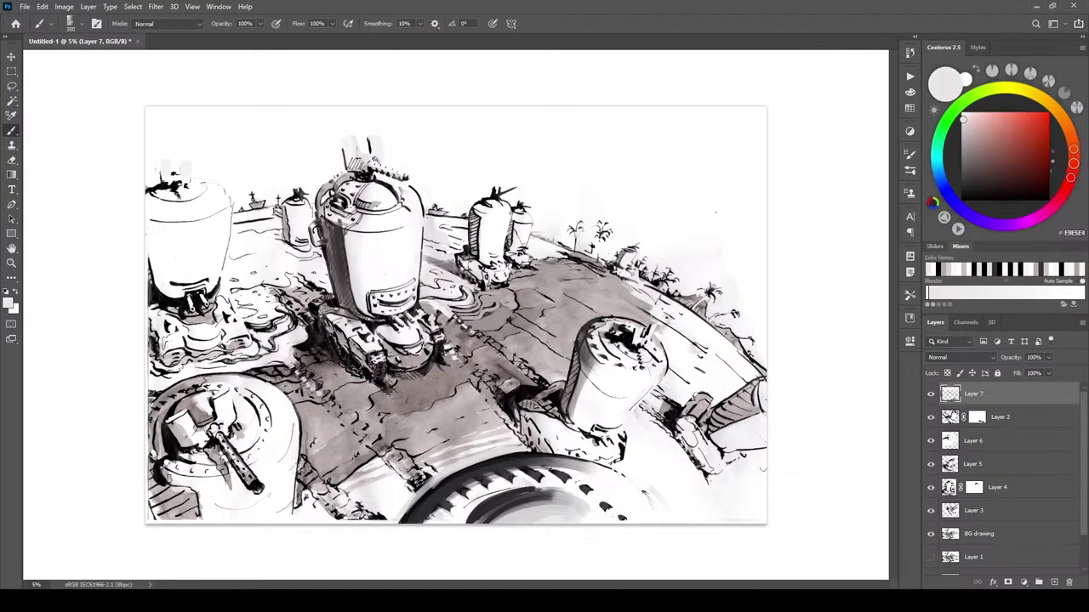
left_click(159, 478, "alt")
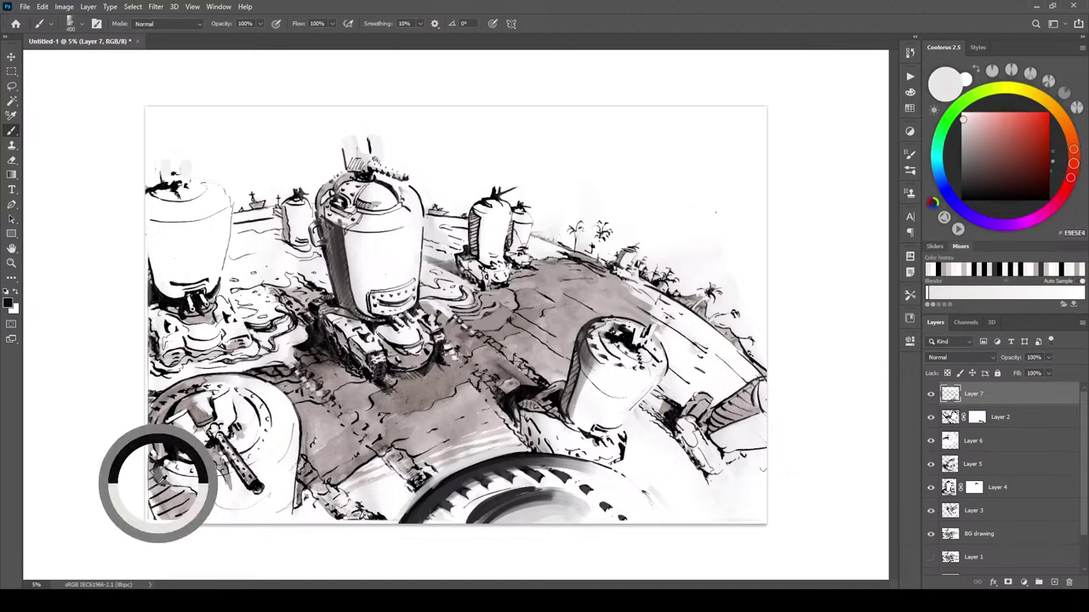
mouse_move(162, 477)
left_mouse_down()
mouse_move(181, 511)
mouse_move(190, 500)
left_mouse_up()
key("bracketright")
key("bracketright")
key("bracketright")
key("bracketright")
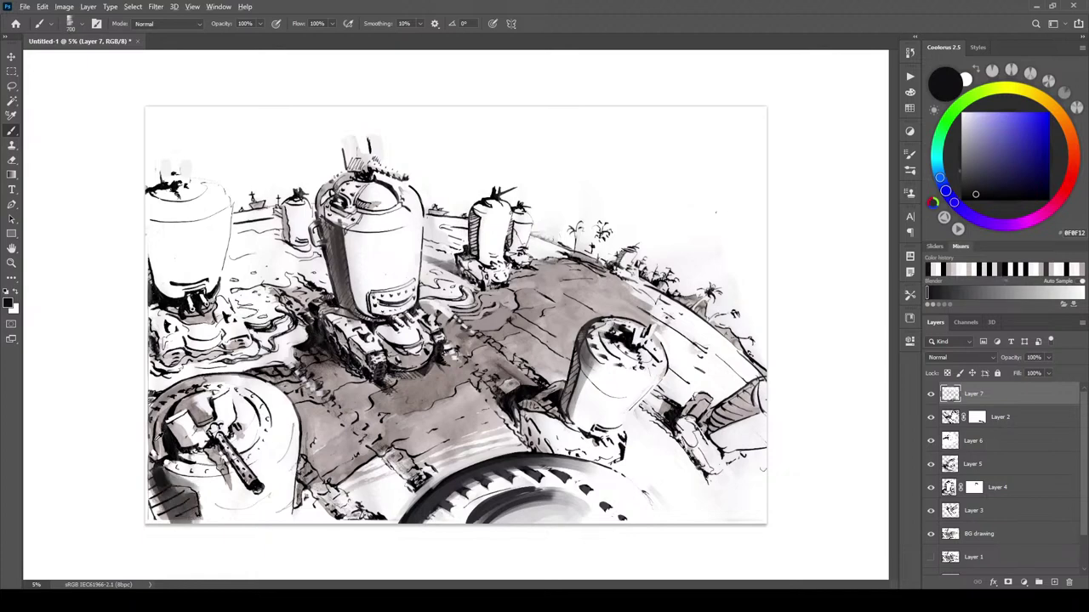
- Cover the lower-left tank's hatched patch with white, leaving a gray shaded edge, and paint dark marks along the front rim
left_click(161, 441, "alt")
mouse_move(162, 441)
left_mouse_down()
mouse_move(157, 510)
mouse_move(179, 502)
mouse_move(162, 485)
mouse_move(199, 517)
mouse_move(184, 530)
mouse_move(170, 483)
left_mouse_up()
left_click(218, 507, "alt")
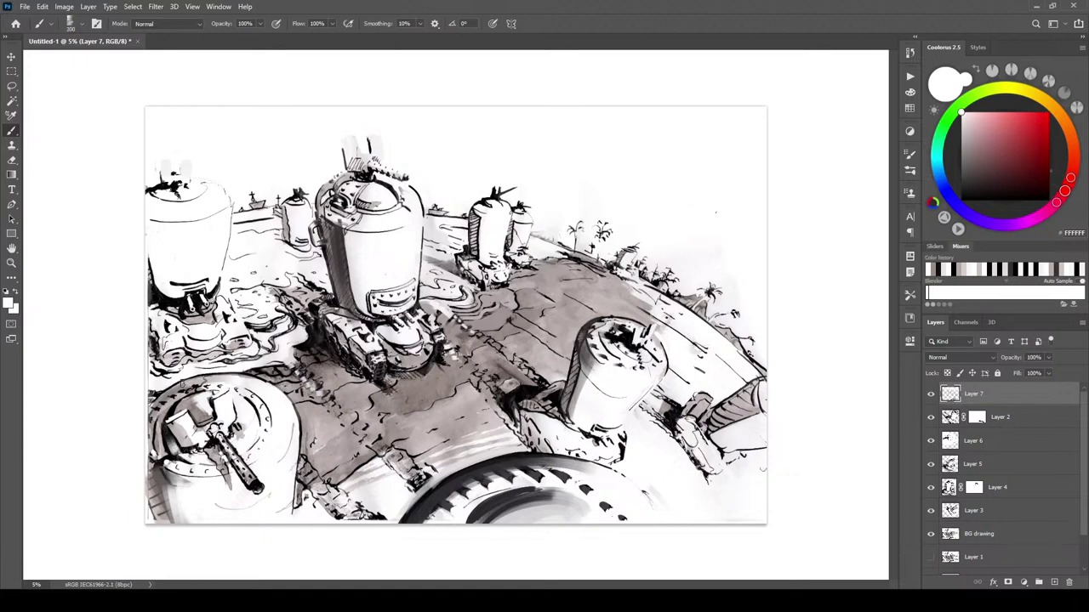
left_click(174, 438, "alt")
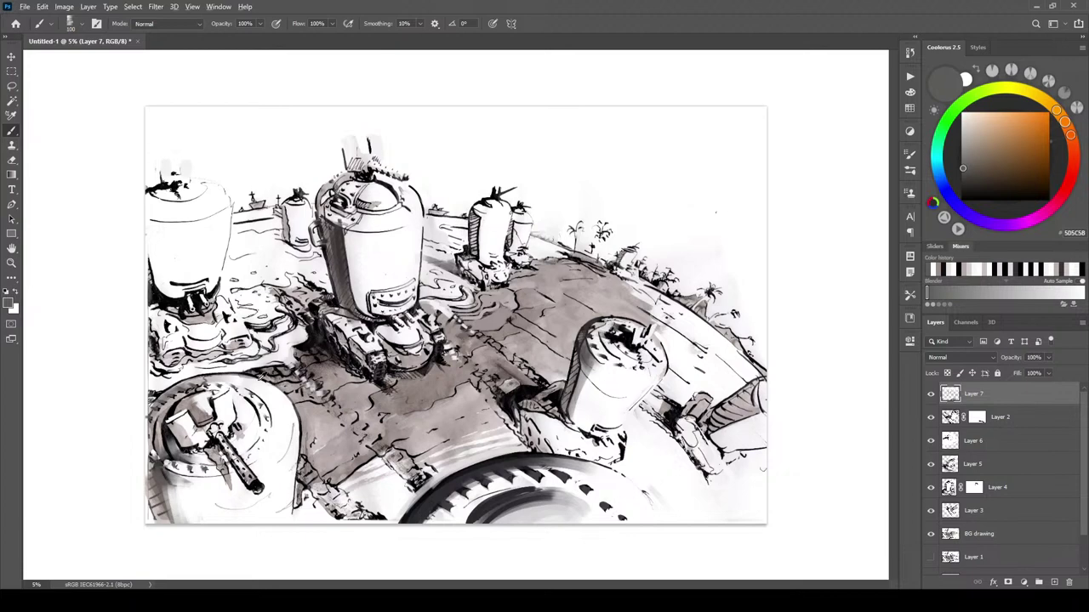
- Shade the upper shoulder of the lower-left tank in sampled dark gray, enlarging the brush for a broad soft pass
left_click(269, 383, "alt")
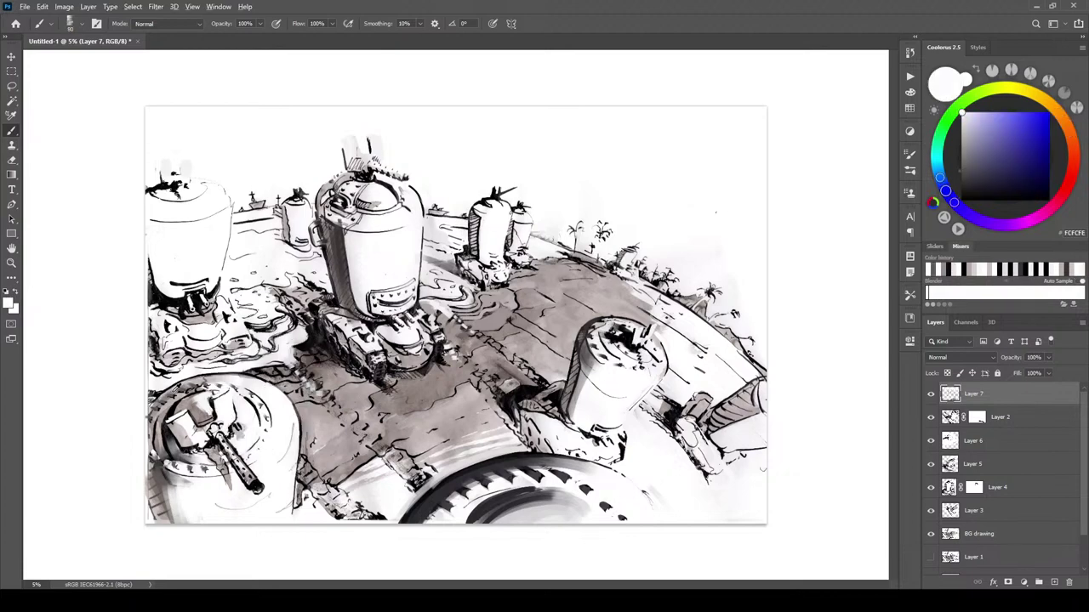
left_click(174, 391, "alt")
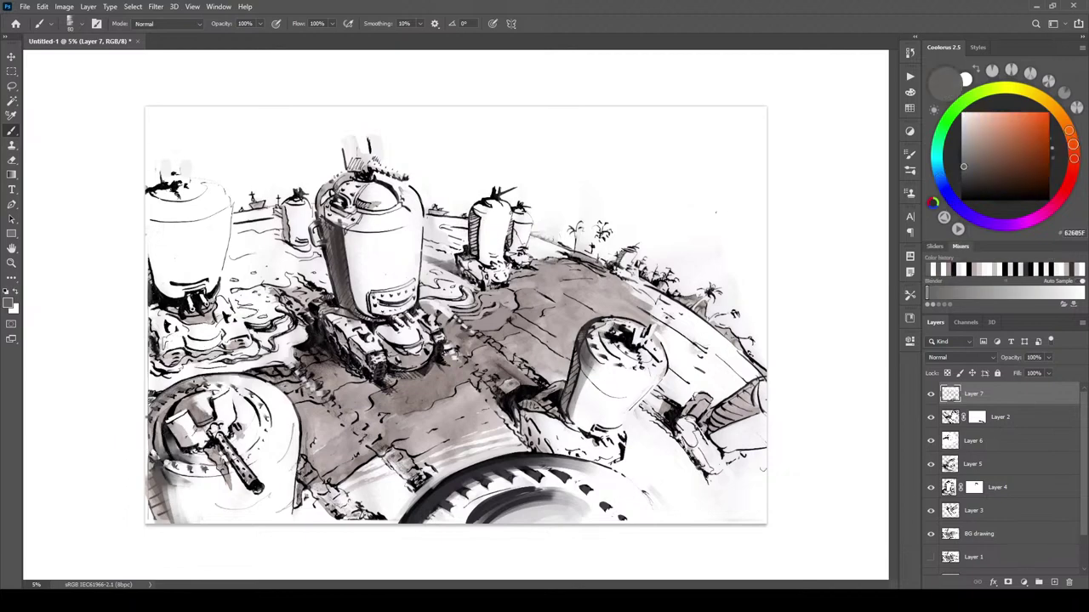
left_click_drag(228, 377, 264, 383)
key("]")
key("]")
key("]")
key("]")
key("]")
key("]")
key("]")
key("]")
key("]")
key("]")
key("]")
key("]")
key("]")
key("]")
mouse_move(201, 373)
left_mouse_down()
mouse_move(252, 380)
mouse_move(286, 411)
left_mouse_up()
key("]")
key("]")
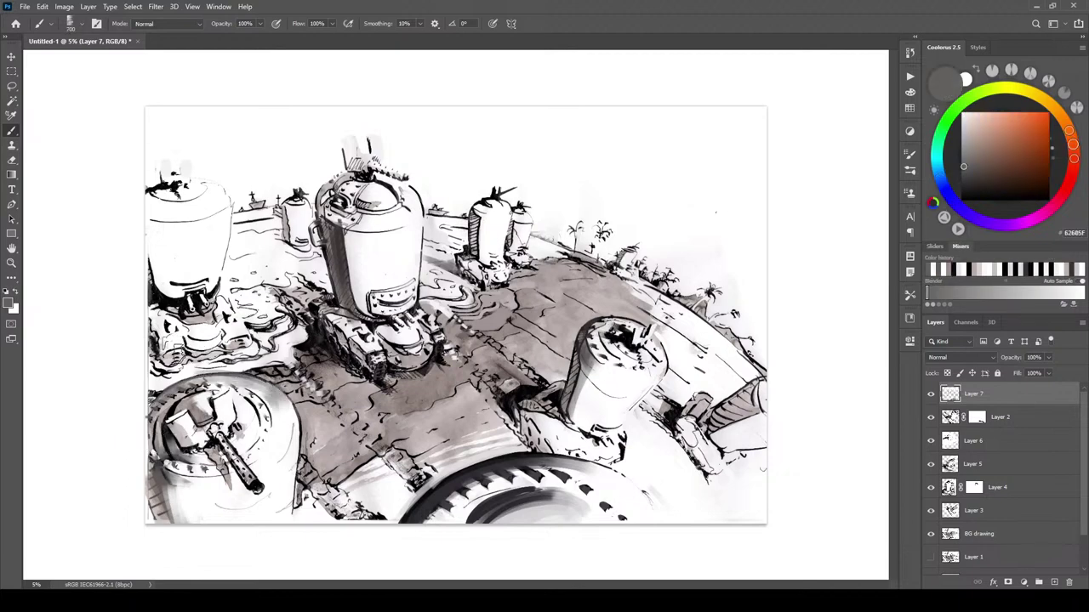
- Extend the dark-gray shading around the left edge of the lower-left tank's shoulder with a smaller brush
key("[")
key("[")
key("[")
key("[")
mouse_move(151, 403)
left_mouse_down()
mouse_move(204, 379)
mouse_move(258, 388)
mouse_move(185, 376)
mouse_move(160, 389)
left_mouse_up()
key("[")
key("[")
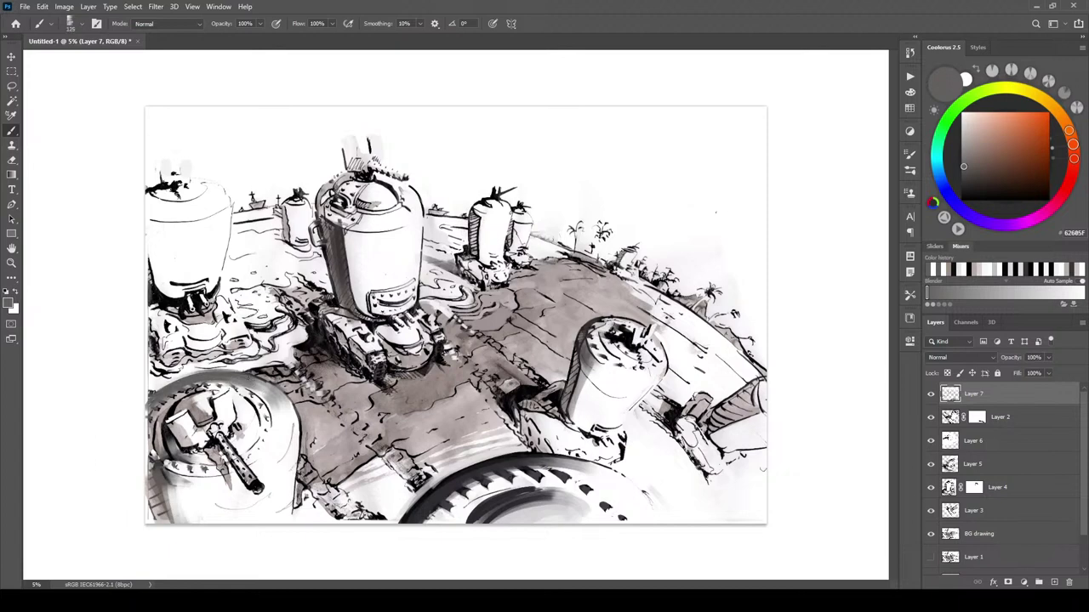
- Try to lighten the right shoulder of the lower-left tank with a broad white stroke
left_click(280, 424, "alt")
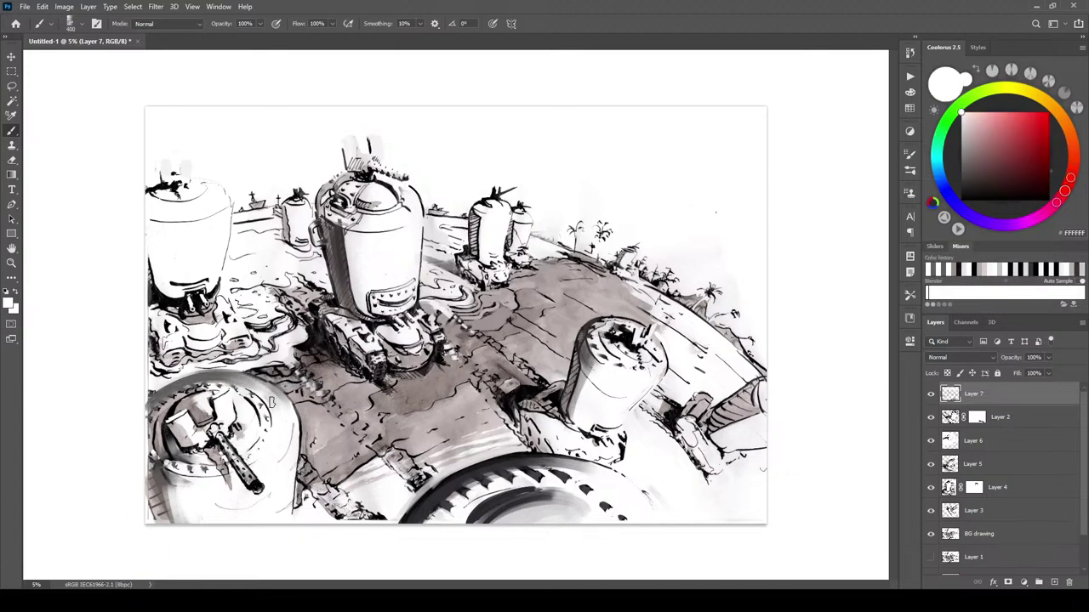
left_click_drag(282, 406, 250, 386)
key("[")
key("ctrl+z")
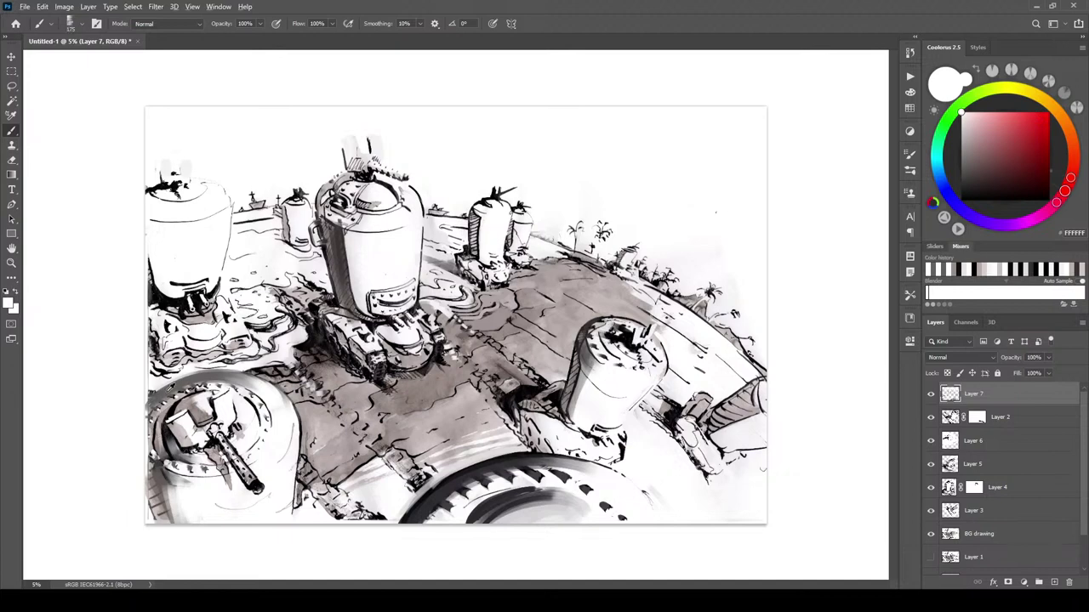
- Shade the recessed top around the lower-left tank's hatch with sampled dark gray
left_click(166, 394, "alt")
mouse_move(160, 412)
left_mouse_down()
mouse_move(159, 442)
mouse_move(184, 403)
mouse_move(206, 413)
left_mouse_up()
key("]")
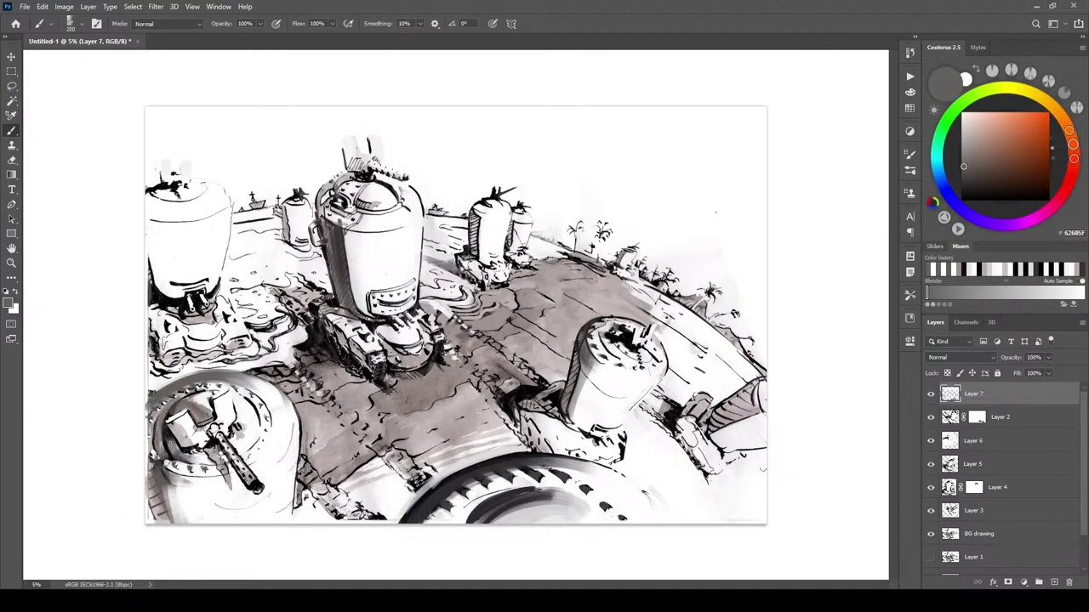
- Lighten the lower-left tank's front rim and left body with sampled off-white strokes
left_click(202, 460, "alt")
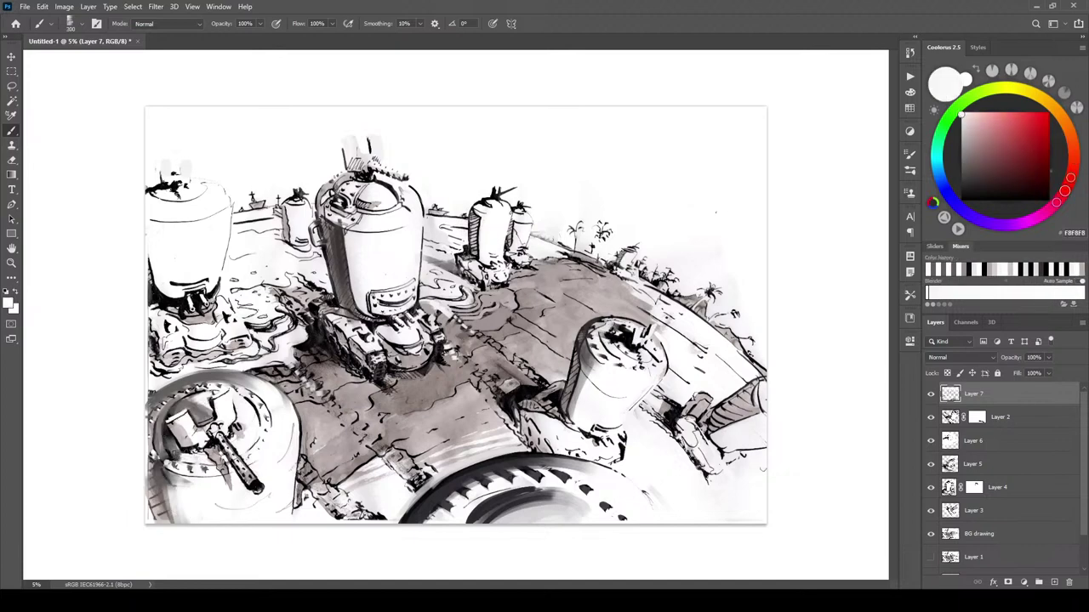
left_click_drag(170, 453, 158, 448)
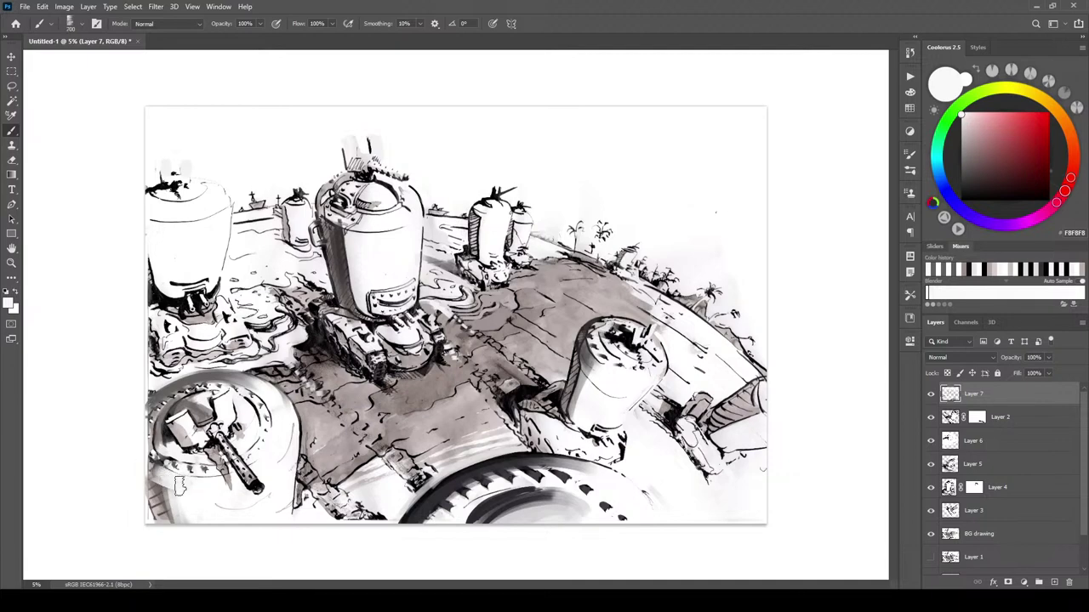
left_click_drag(162, 484, 174, 521)
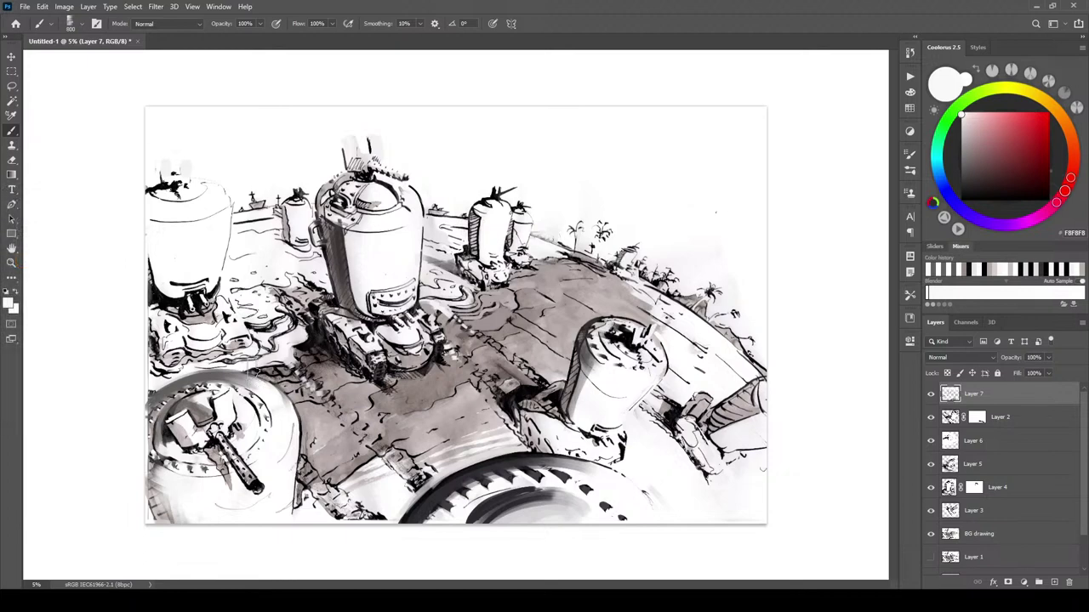
- Brush off-white along the upper rim of the lower-left tank with a large brush
mouse_move(254, 389)
left_mouse_down()
mouse_move(208, 375)
mouse_move(153, 398)
left_mouse_up()
key("bracketright")
key("bracketright")
key("bracketright")
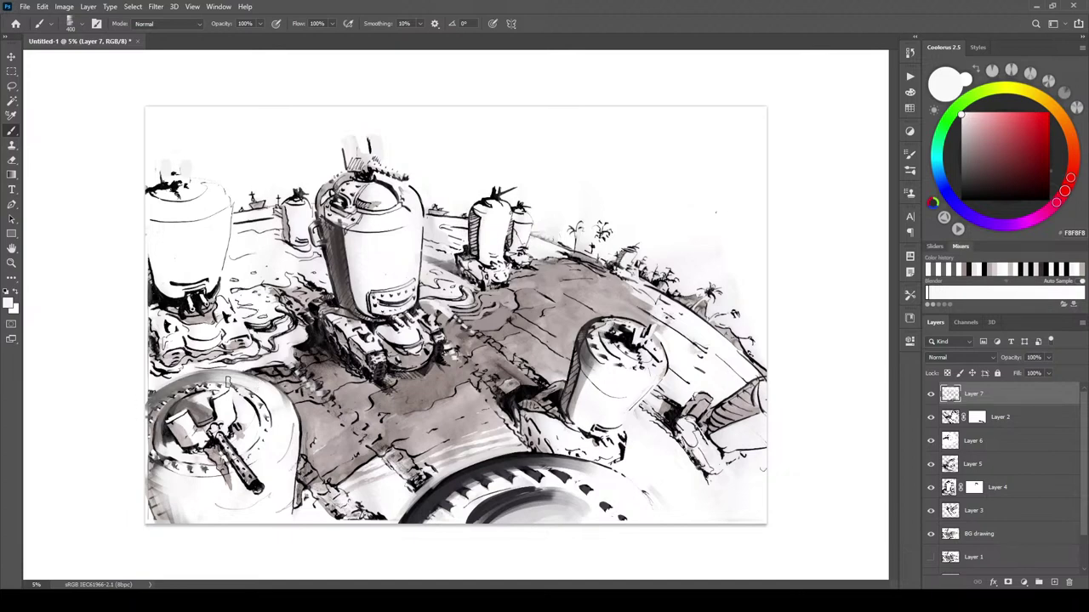
- Refine the lower-left tank's upper rim with sampled mid-gray at brush size 200 and black at size 90
key("bracketleft")
key("bracketleft")
key("bracketleft")
left_click(182, 379, "alt")
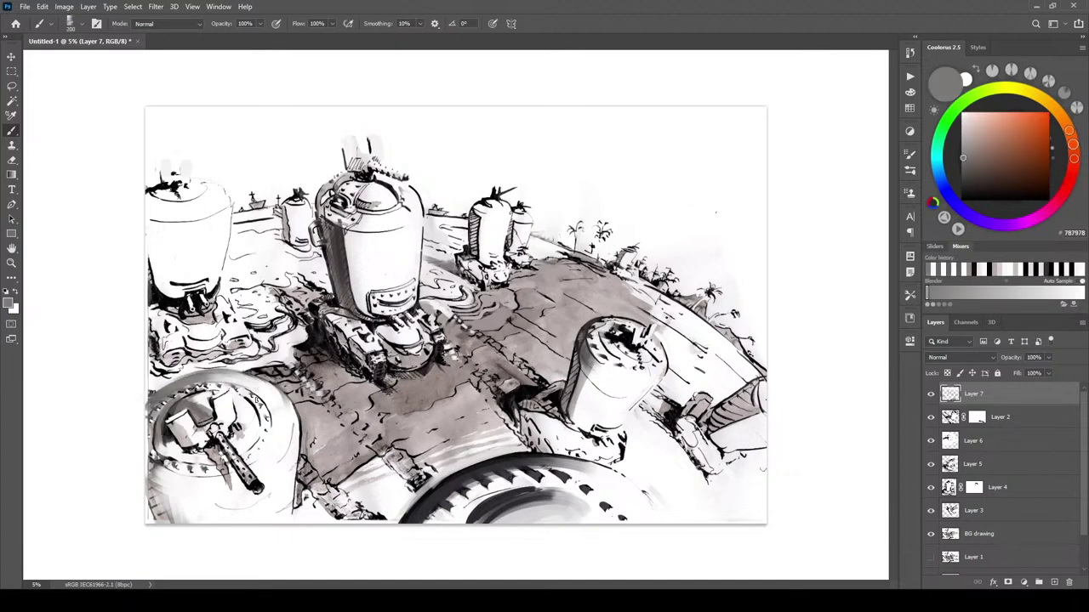
left_click(257, 477, "alt")
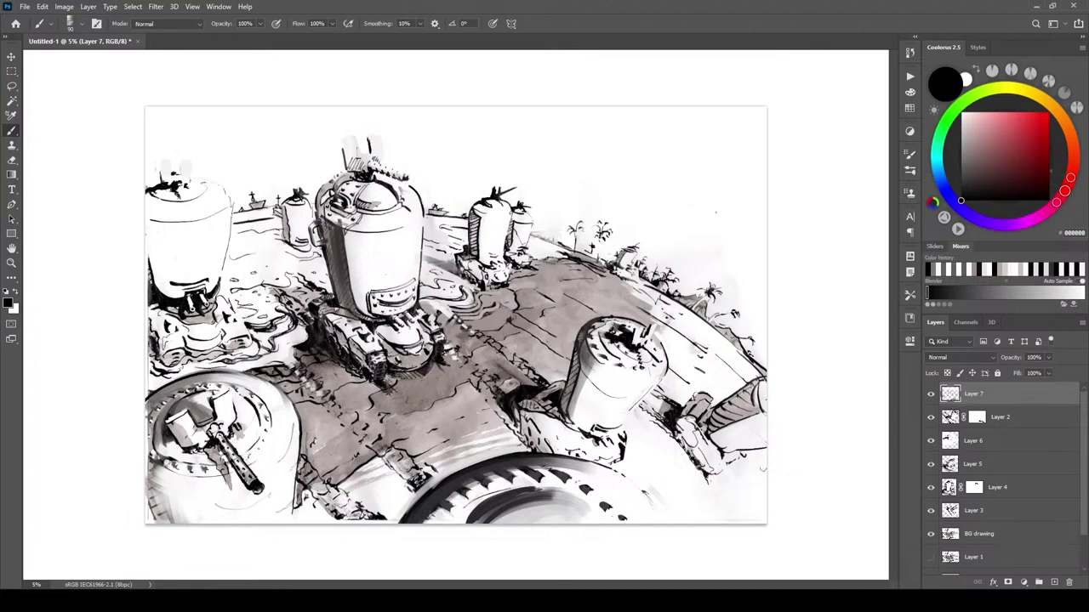
left_click(196, 369, "alt")
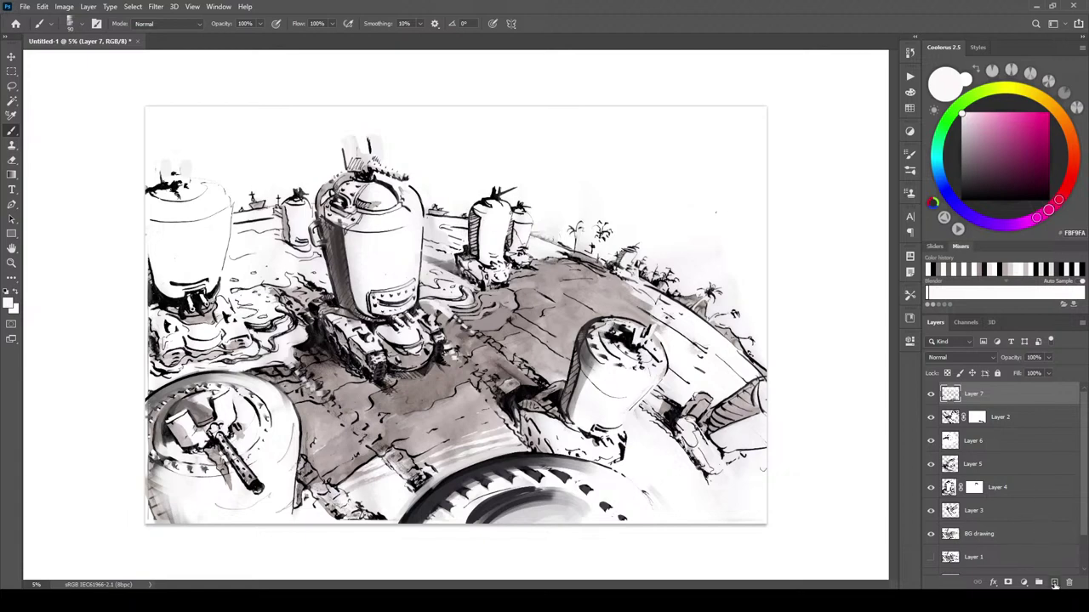
- Add a new layer above Layer 7 and set its blending mode to Multiply
left_click(1054, 582)
left_click(958, 359)
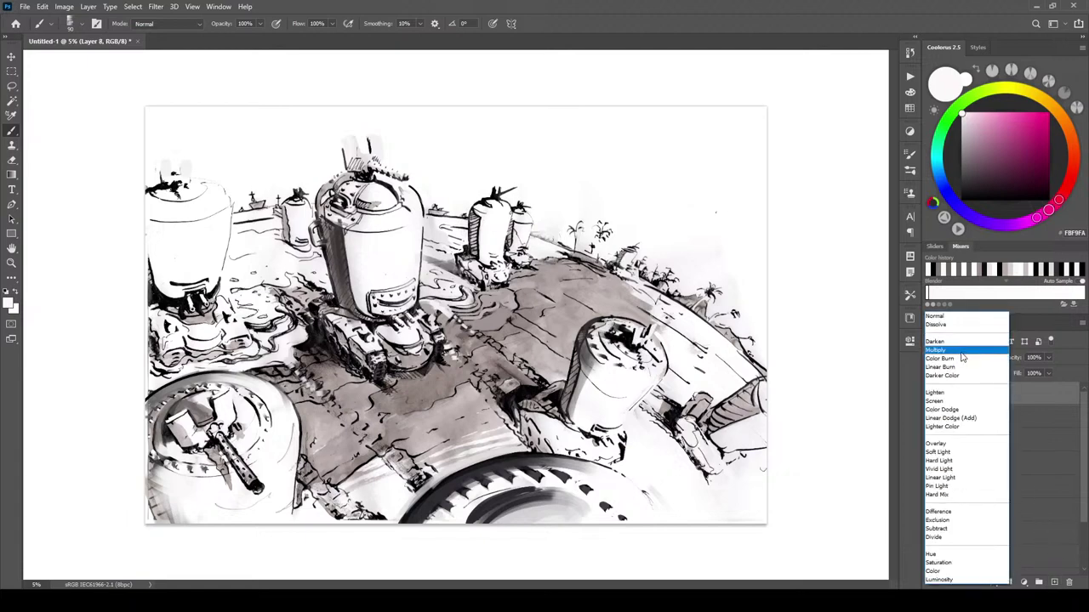
left_click(959, 351)
- Darken the ground between the tanks with gray #929292 on the Multiply layer, using brushes of size 1800 and 1400
left_click(960, 149)
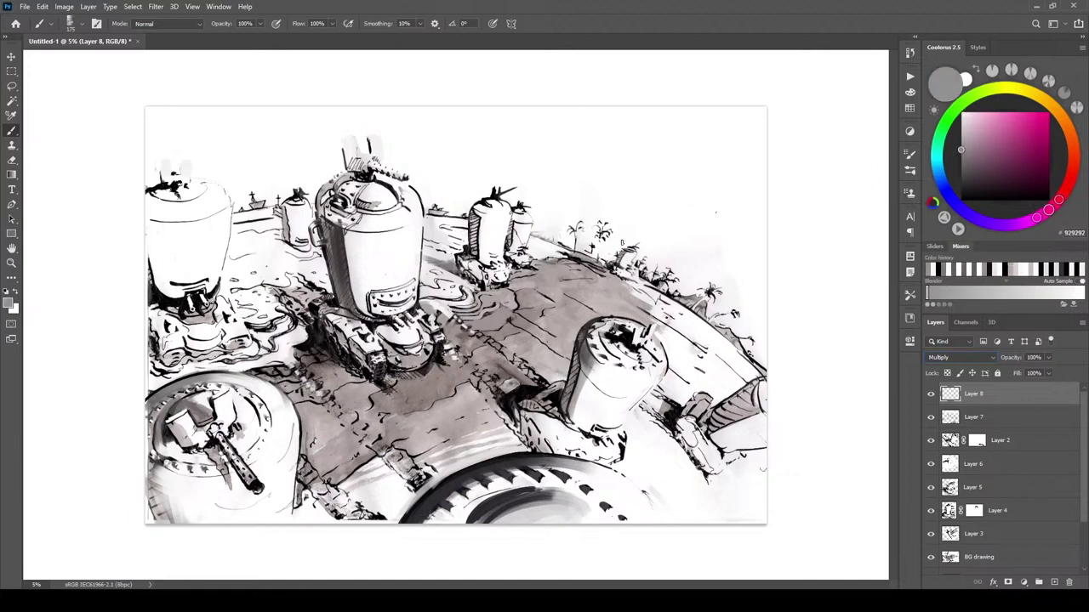
key("bracketright")
key("bracketright")
key("bracketright")
key("bracketright")
key("bracketright")
key("bracketright")
key("bracketright")
key("bracketright")
key("bracketright")
key("bracketright")
key("bracketright")
key("bracketright")
key("bracketright")
key("bracketright")
key("bracketright")
key("bracketright")
key("bracketright")
key("bracketright")
key("bracketright")
key("bracketright")
key("[")
key("[")
key("[")
key("[")
key("[")
key("bracketright")
key("bracketright")
key("bracketright")
key("bracketright")
key("bracketright")
mouse_move(557, 297)
left_mouse_down()
mouse_move(478, 400)
mouse_move(408, 432)
mouse_move(457, 373)
mouse_move(392, 399)
mouse_move(407, 408)
mouse_move(333, 402)
mouse_move(334, 378)
mouse_move(358, 400)
mouse_move(358, 417)
mouse_move(332, 409)
mouse_move(327, 425)
mouse_move(280, 370)
mouse_move(336, 455)
mouse_move(464, 427)
mouse_move(463, 382)
mouse_move(502, 378)
mouse_move(548, 328)
mouse_move(532, 370)
mouse_move(542, 361)
mouse_move(547, 324)
mouse_move(580, 290)
mouse_move(643, 317)
mouse_move(578, 282)
mouse_move(688, 331)
left_mouse_up()
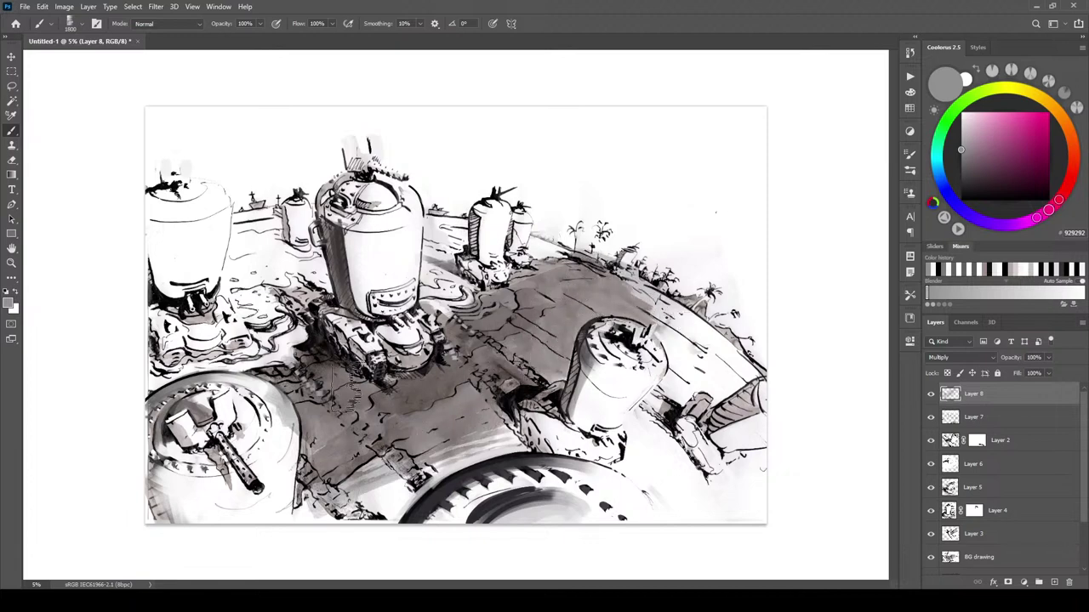
key("[")
key("[")
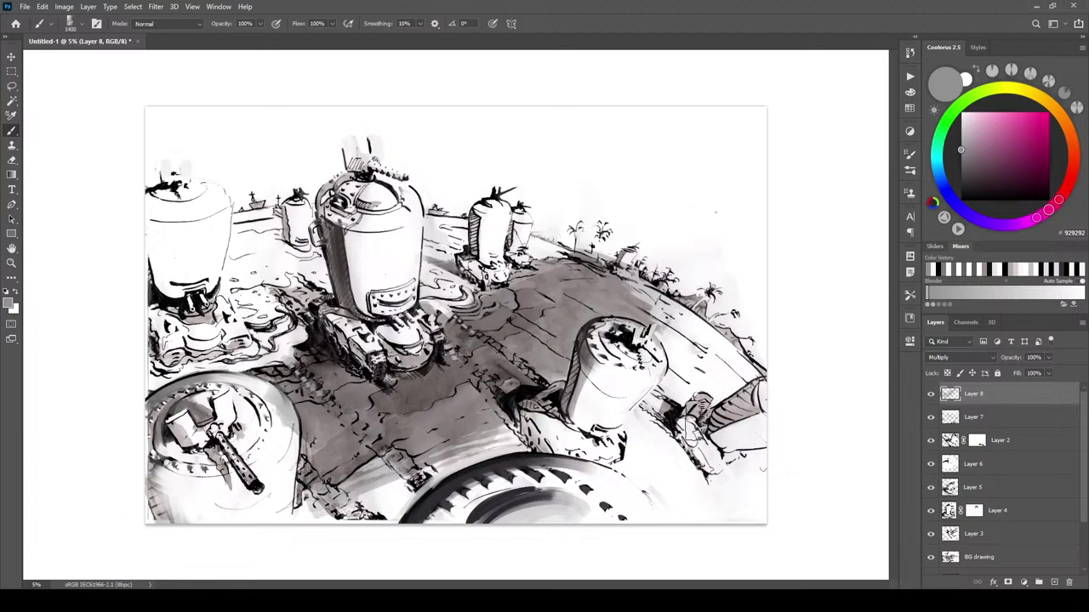
- Try to sketch diagonal gray lines in the sky above the right horizon with a size 100 brush
key("[")
key("[")
key("[")
key("[")
key("[")
key("[")
key("[")
key("[")
key("[")
key("[")
key("[")
key("]")
key("]")
key("]")
key("]")
key("]")
key("[")
key("[")
key("[")
key("[")
key("[")
key("[")
mouse_move(692, 213)
left_mouse_down()
mouse_move(744, 255)
mouse_move(609, 194)
left_mouse_up()
key("ctrl+z")
key("ctrl+z")
left_click_drag(755, 269, 662, 168)
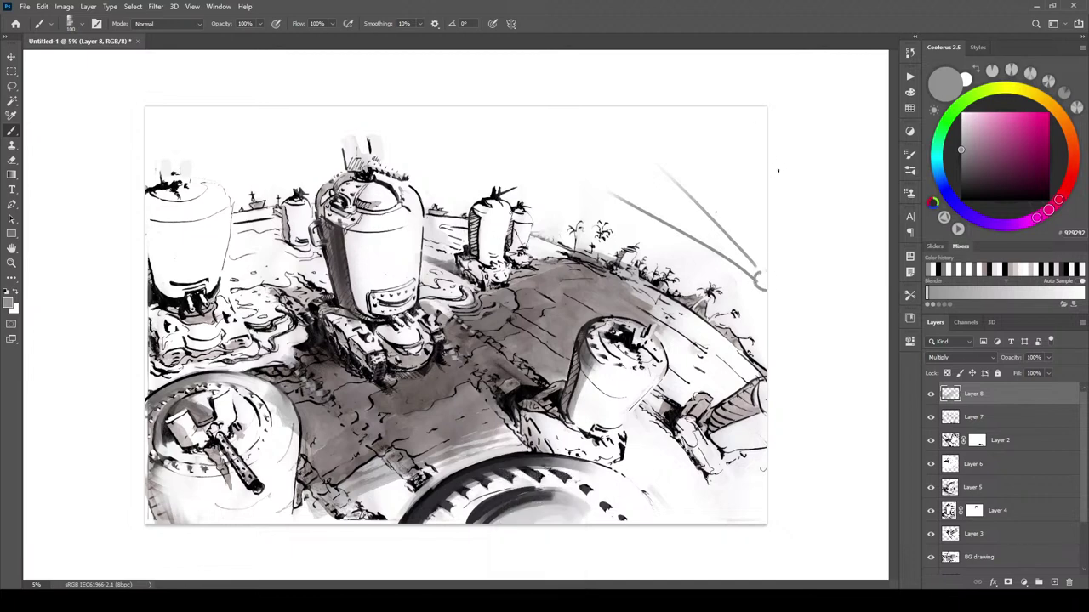
key("ctrl+z")
key("ctrl+z")
key("ctrl+z")
key("ctrl+z")
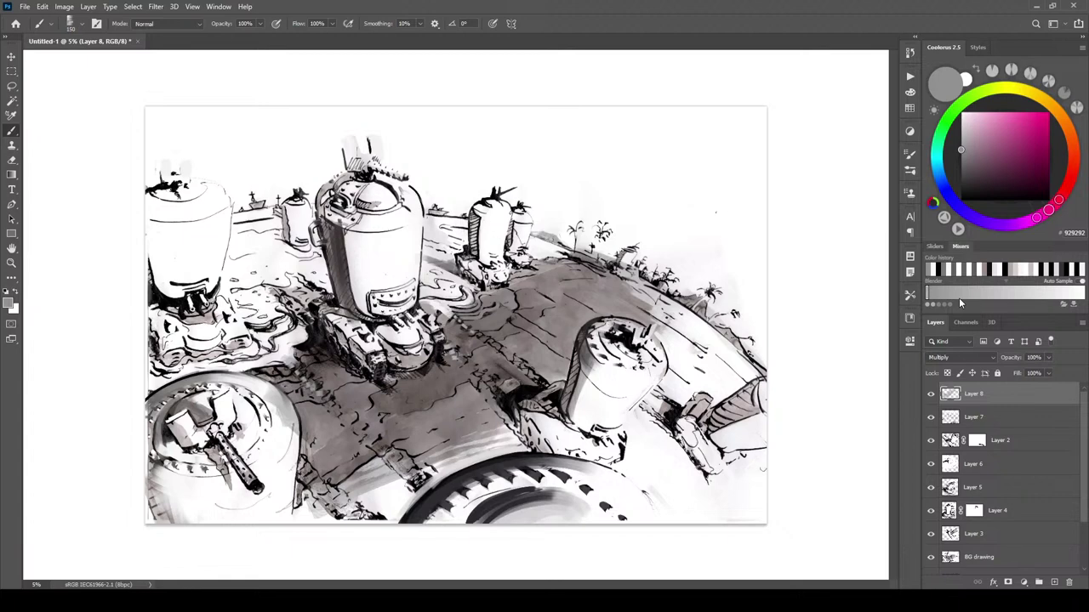
- Fill the sky with gray #929292 on the Multiply layer, painting around the tanks and along the palm-lined horizon
key("bracketright")
key("bracketright")
key("bracketright")
key("bracketright")
key("bracketright")
key("bracketright")
key("bracketright")
key("bracketright")
key("bracketright")
key("bracketright")
key("bracketright")
key("bracketright")
mouse_move(236, 131)
left_mouse_down()
mouse_move(250, 198)
mouse_move(295, 168)
mouse_move(272, 183)
mouse_move(305, 181)
mouse_move(330, 147)
mouse_move(324, 164)
mouse_move(240, 139)
mouse_move(236, 174)
mouse_move(204, 154)
mouse_move(185, 114)
mouse_move(169, 120)
mouse_move(175, 156)
mouse_move(134, 130)
mouse_move(313, 116)
mouse_move(177, 127)
mouse_move(263, 126)
mouse_move(378, 97)
mouse_move(323, 110)
mouse_move(469, 122)
mouse_move(317, 122)
mouse_move(357, 113)
mouse_move(362, 139)
mouse_move(389, 108)
mouse_move(400, 154)
mouse_move(397, 145)
mouse_move(445, 155)
mouse_move(424, 161)
mouse_move(440, 195)
mouse_move(419, 162)
mouse_move(454, 200)
mouse_move(512, 151)
mouse_move(454, 190)
mouse_move(480, 176)
mouse_move(506, 181)
mouse_move(541, 216)
mouse_move(703, 285)
mouse_move(761, 345)
mouse_move(724, 295)
mouse_move(684, 110)
mouse_move(652, 170)
mouse_move(633, 246)
mouse_move(611, 118)
mouse_move(576, 165)
mouse_move(522, 133)
mouse_move(454, 139)
left_mouse_up()
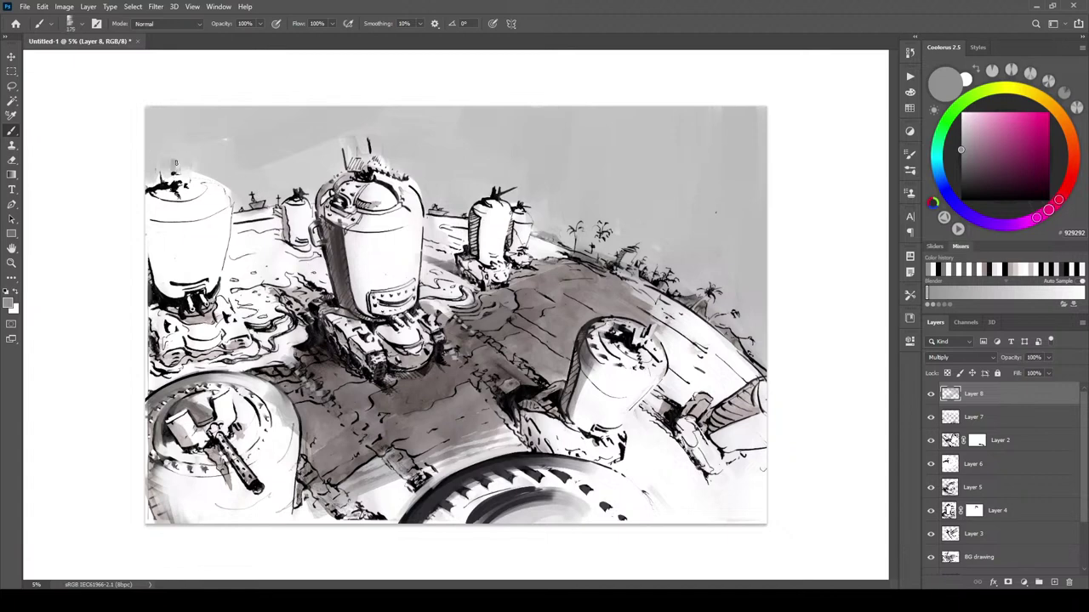
- Paint short vertical gray #929292 marks for the stacks on top of the far-left and central tanks with a size 200 brush
key("bracketright")
key("bracketright")
mouse_move(165, 163)
left_mouse_down()
mouse_move(166, 184)
mouse_move(185, 163)
mouse_move(187, 183)
left_mouse_up()
key("bracketright")
mouse_move(344, 139)
left_mouse_down()
mouse_move(351, 162)
mouse_move(353, 151)
left_mouse_up()
left_click(353, 151)
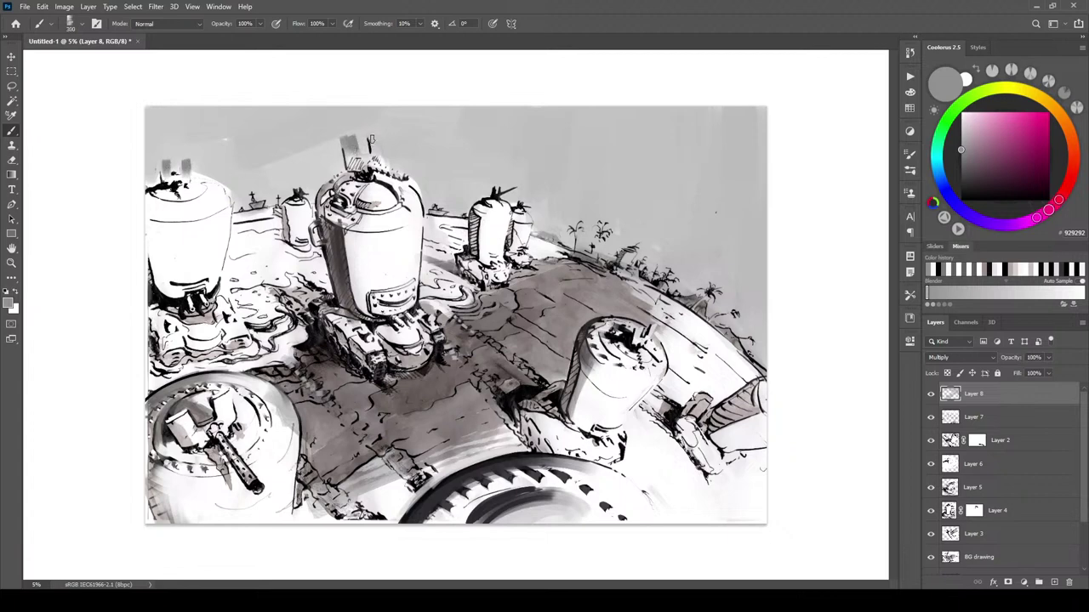
left_click(373, 146)
- Shade the left side of the right-hand tank, its base and the machinery at the canvas's right edge with gray #929292
key("bracketleft")
key("bracketleft")
mouse_move(582, 338)
left_mouse_down()
mouse_move(566, 411)
mouse_move(582, 366)
left_mouse_up()
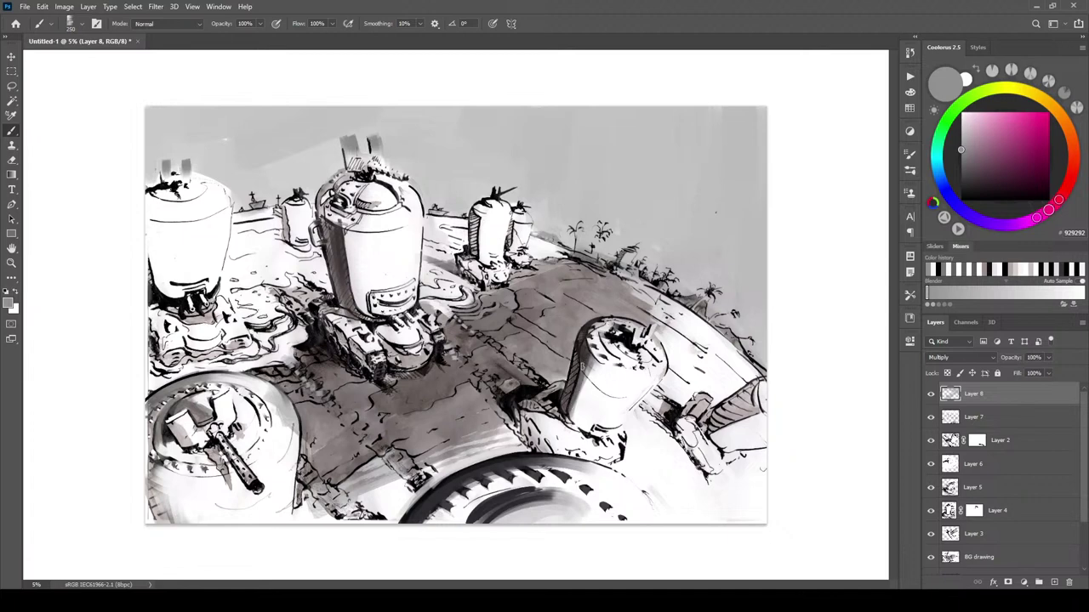
mouse_move(553, 406)
left_mouse_down()
mouse_move(527, 405)
mouse_move(556, 413)
mouse_move(546, 392)
left_mouse_up()
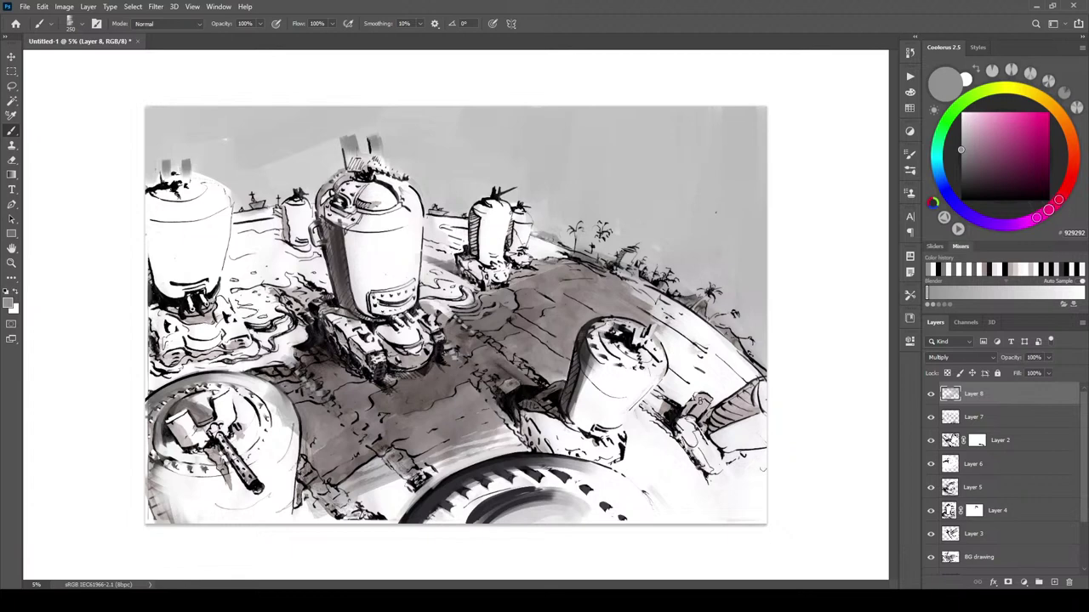
mouse_move(694, 408)
left_mouse_down()
mouse_move(742, 413)
mouse_move(723, 430)
mouse_move(749, 421)
mouse_move(733, 434)
mouse_move(740, 395)
mouse_move(766, 380)
left_mouse_up()
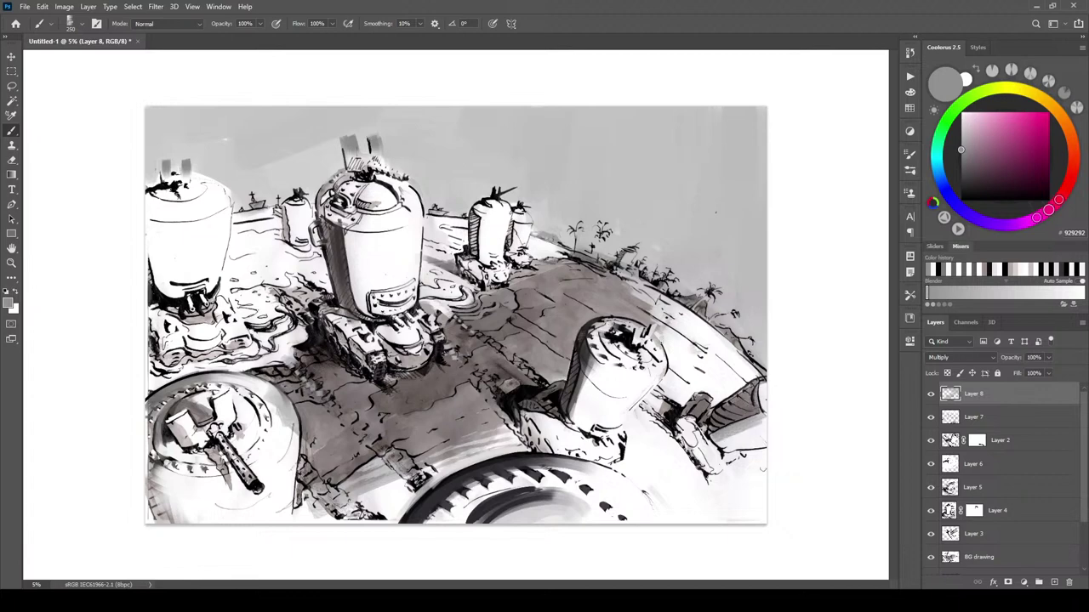
- Deepen the shadow side of the distant tank and of the central tank's body, dome and tracks with gray #929292
left_click_drag(474, 209, 472, 252)
mouse_move(338, 233)
left_mouse_down()
mouse_move(323, 223)
mouse_move(328, 271)
mouse_move(347, 302)
left_mouse_up()
mouse_move(334, 297)
left_mouse_down()
mouse_move(323, 185)
mouse_move(343, 180)
mouse_move(322, 204)
mouse_move(349, 179)
mouse_move(323, 201)
left_mouse_up()
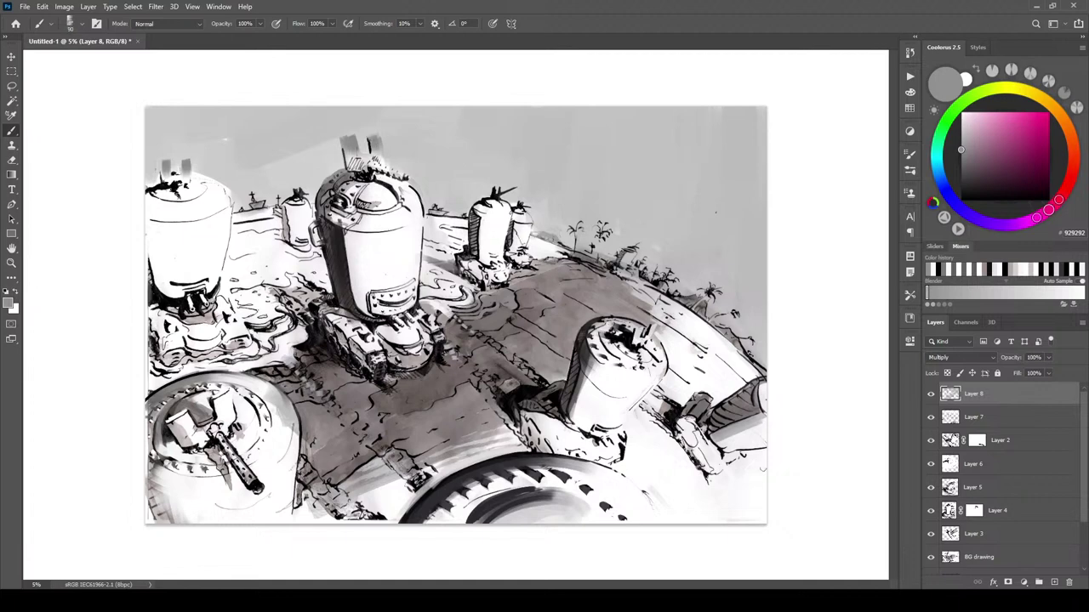
left_click_drag(356, 184, 327, 220)
mouse_move(328, 306)
left_mouse_down()
mouse_move(353, 318)
mouse_move(316, 310)
mouse_move(353, 354)
mouse_move(357, 346)
mouse_move(356, 368)
left_mouse_up()
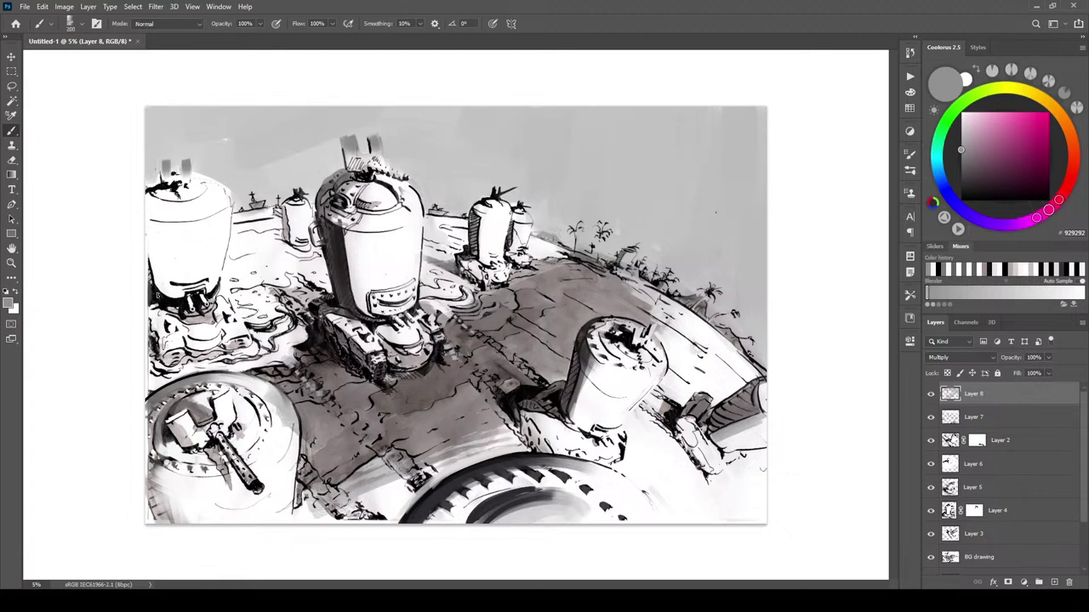
- Add gray #929292 shadows to the far-left tank's edge and to the turret of the lower-left foreground tank
left_click_drag(157, 295, 147, 255)
left_click_drag(158, 357, 152, 326)
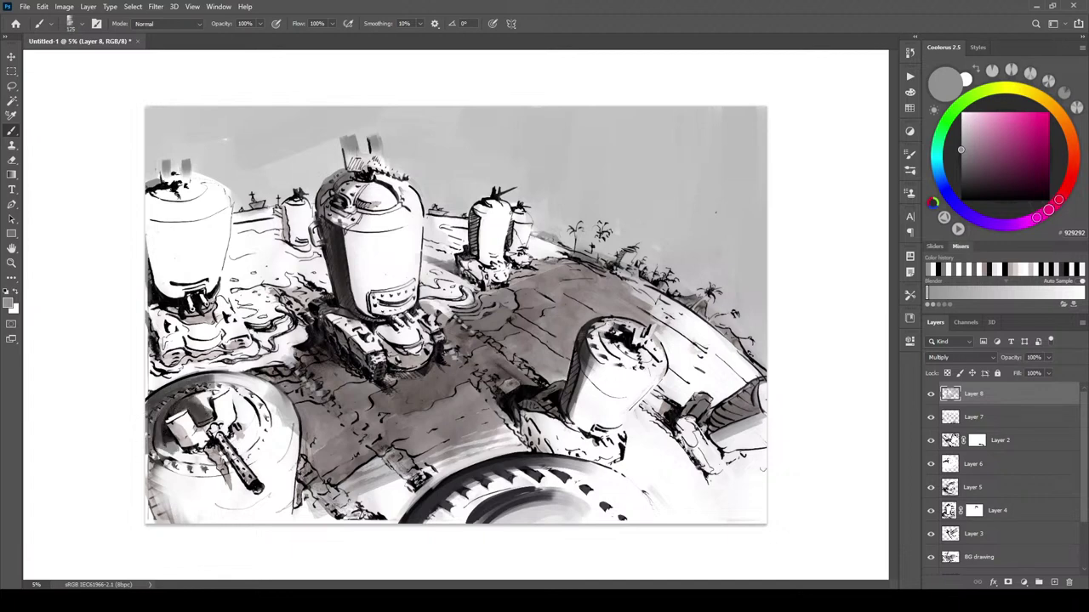
mouse_move(219, 456)
left_mouse_down()
mouse_move(214, 467)
mouse_move(216, 451)
left_mouse_up()
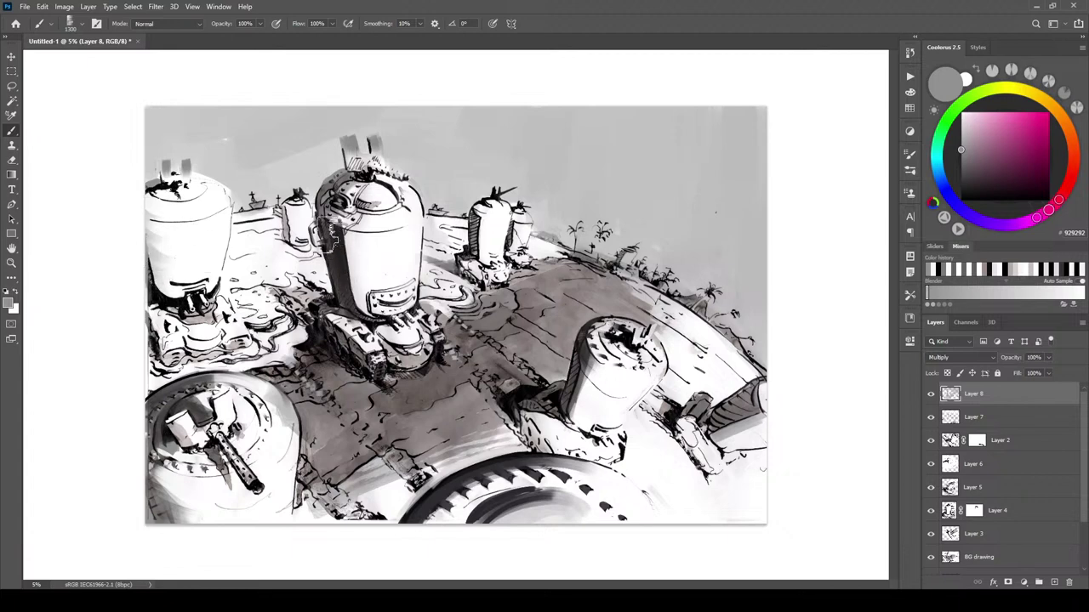
- Add faint gray shading across the white tank bodies with a size 1300 brush, using smaller sizes on the right-hand tank
mouse_move(391, 269)
left_mouse_down()
mouse_move(345, 291)
mouse_move(379, 294)
left_mouse_up()
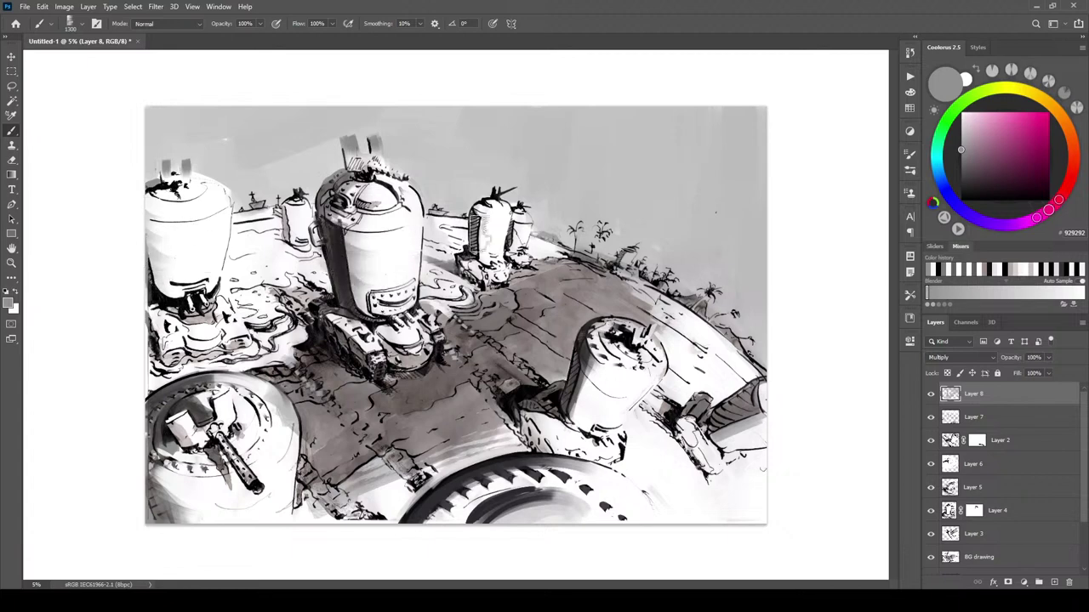
key("bracketleft")
key("bracketleft")
key("bracketleft")
key("bracketleft")
key("bracketleft")
key("bracketleft")
key("bracketright")
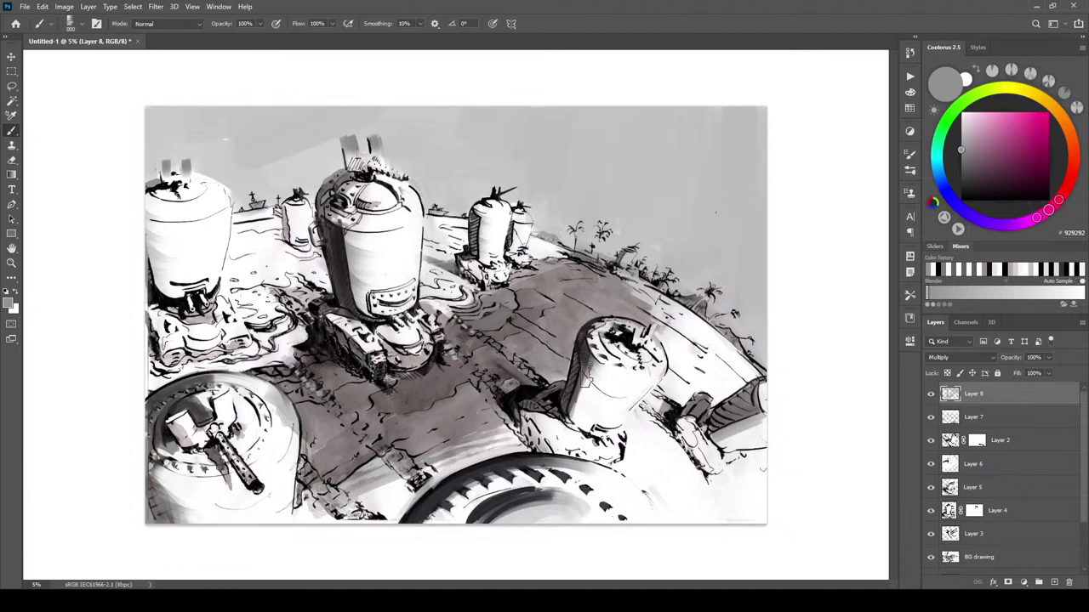
key("bracketleft")
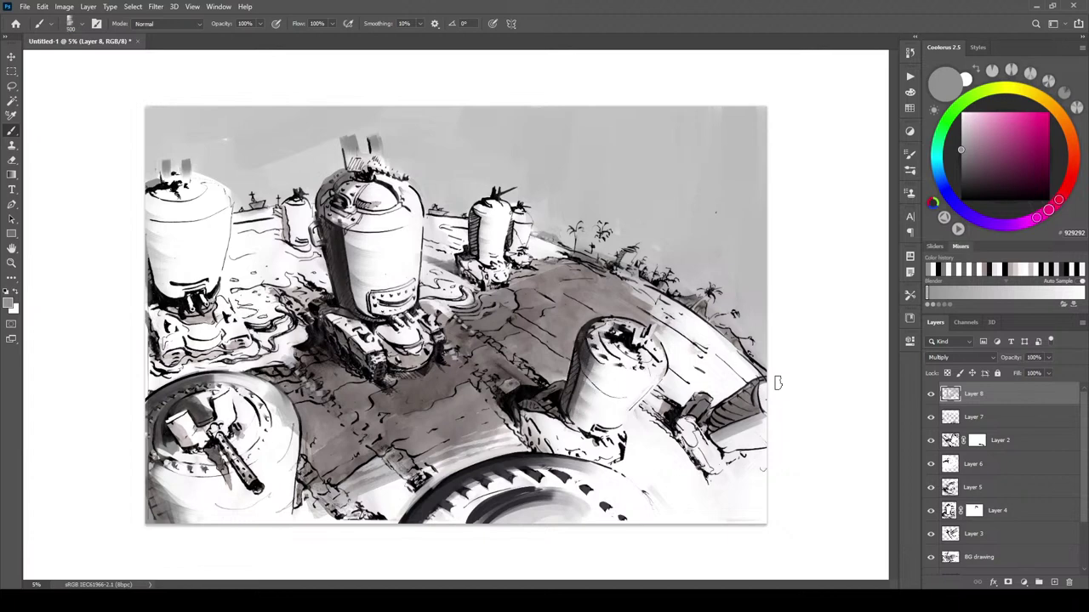
key("bracketright")
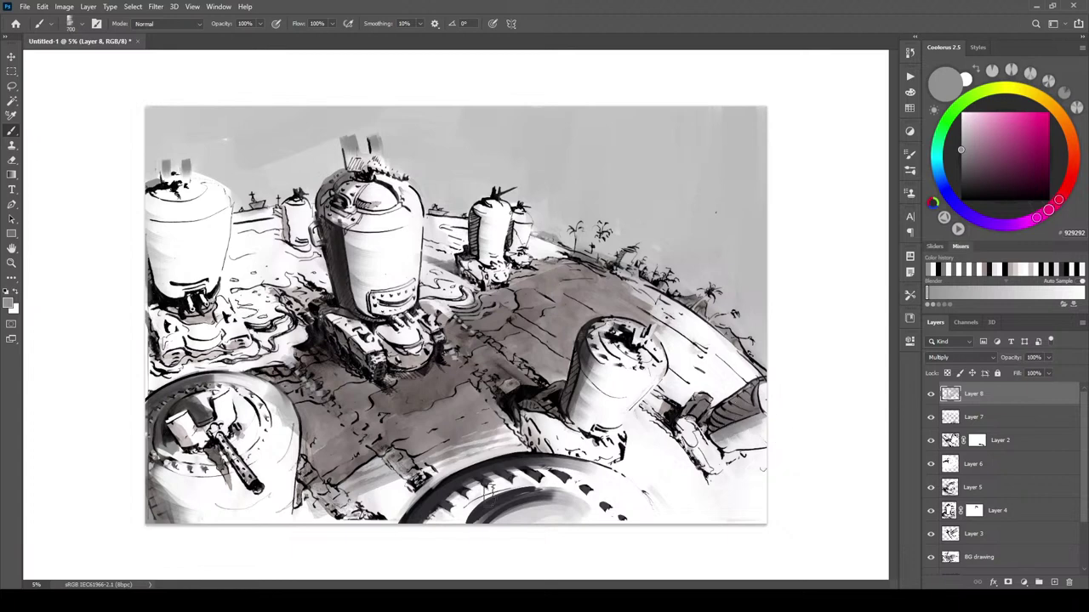
- Shade the large round foreground form at the canvas's bottom edge with gray #929292 using brush sizes of about 1500 to 1600
key("bracketright")
key("bracketright")
key("bracketright")
key("bracketright")
mouse_move(472, 493)
left_mouse_down()
mouse_move(506, 476)
mouse_move(584, 479)
mouse_move(436, 523)
mouse_move(518, 503)
mouse_move(524, 516)
mouse_move(588, 528)
mouse_move(544, 541)
mouse_move(556, 556)
mouse_move(652, 544)
left_mouse_up()
key("bracketright")
key("bracketright")
key("bracketright")
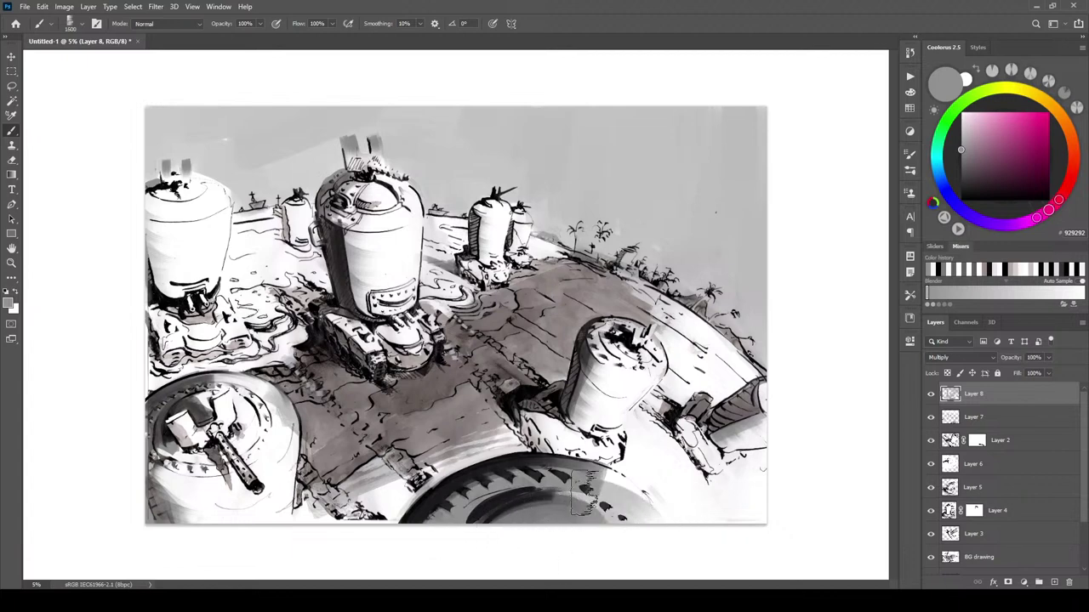
key("ctrl+z")
left_click_drag(541, 487, 647, 518)
key("ctrl+z")
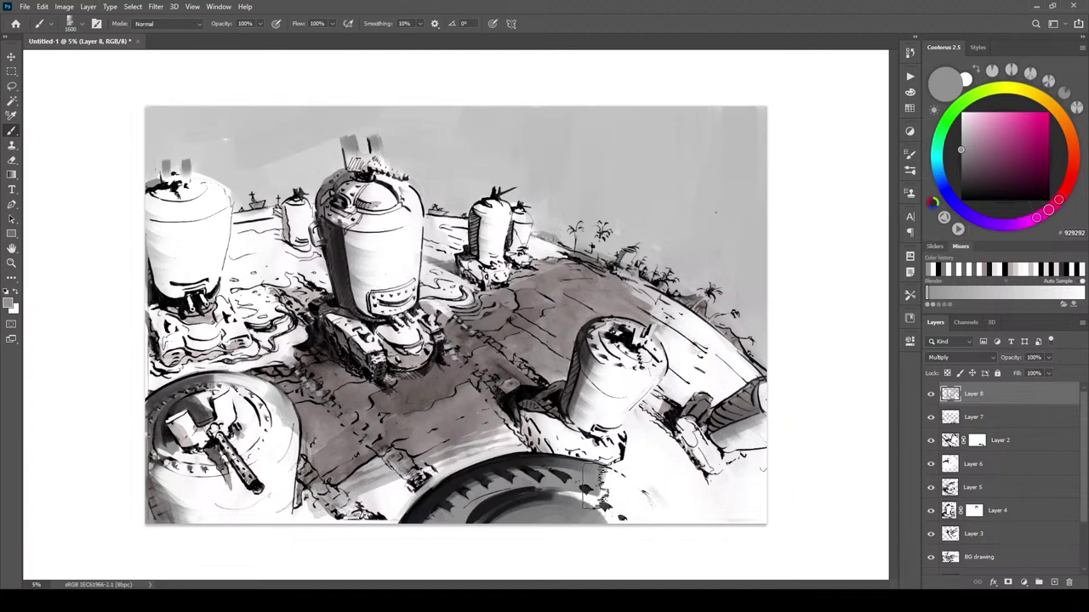
key("ctrl+shift+z")
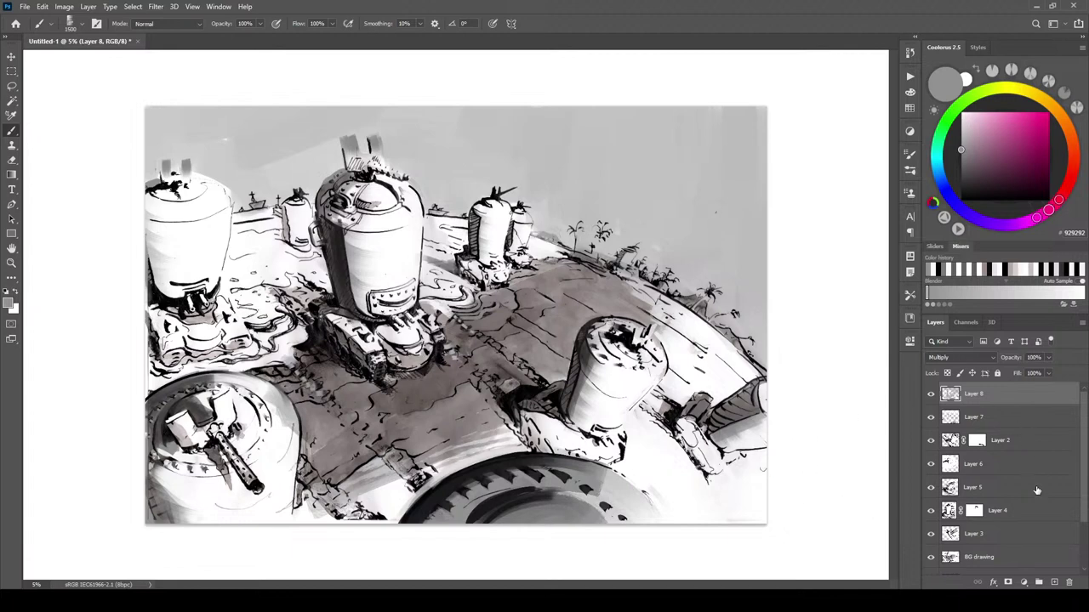
- Add a layer mask to Layer 8 and paint black to hide the gray over the small shape among the horizon palms
left_click(1008, 582)
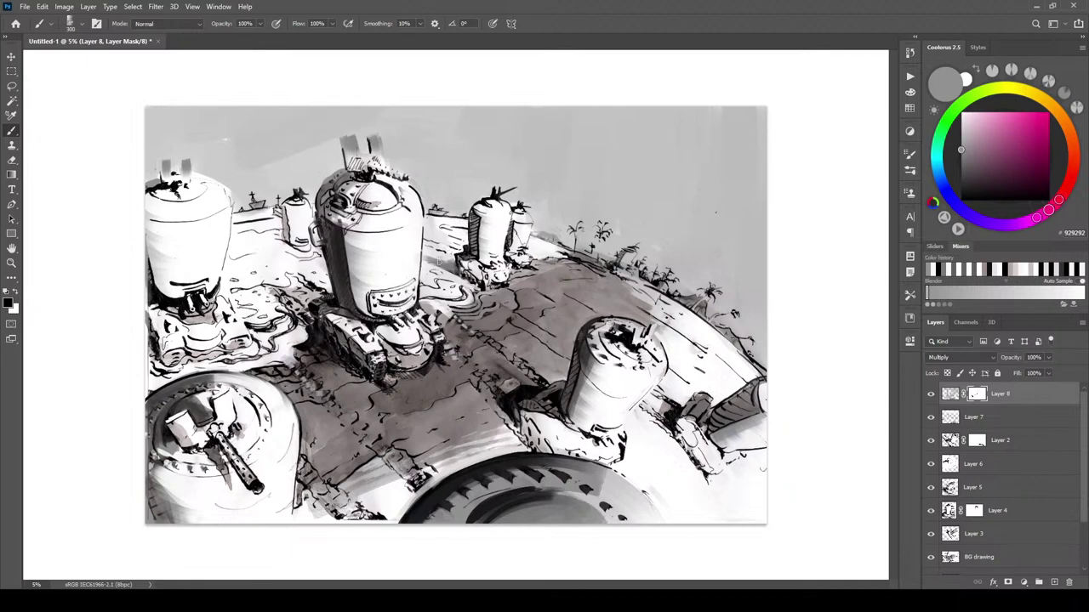
key("[")
key("[")
key("[")
left_click_drag(627, 254, 631, 279)
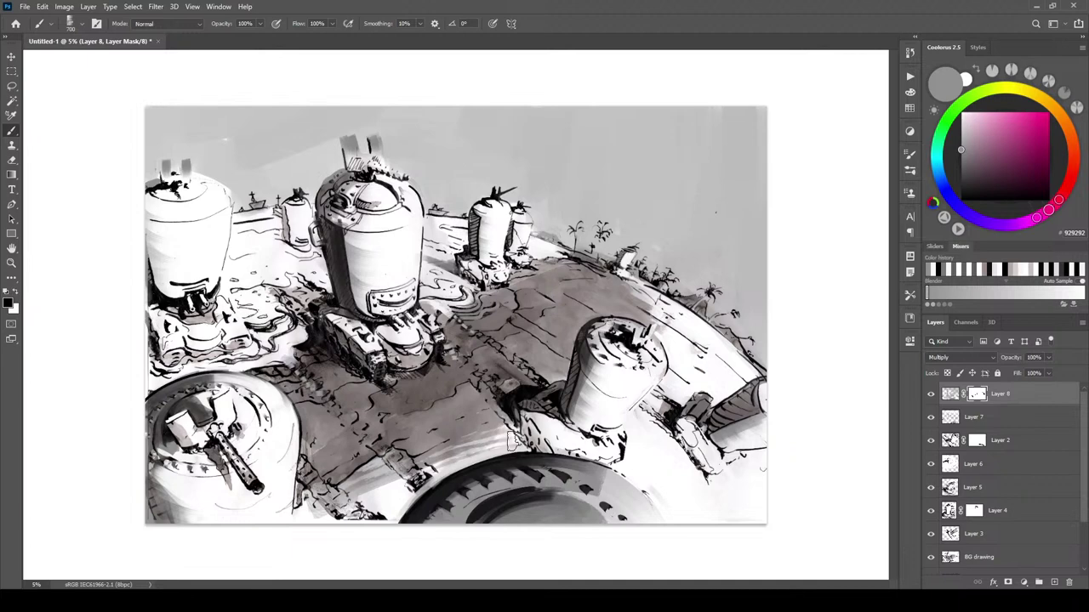
- Paint black on Layer 8's mask to lighten the ground between the central tank and the round foreground form, and apply the mask
key("bracketright")
key("bracketright")
key("bracketright")
key("bracketright")
mouse_move(488, 439)
left_mouse_down()
mouse_move(443, 425)
mouse_move(413, 389)
left_mouse_up()
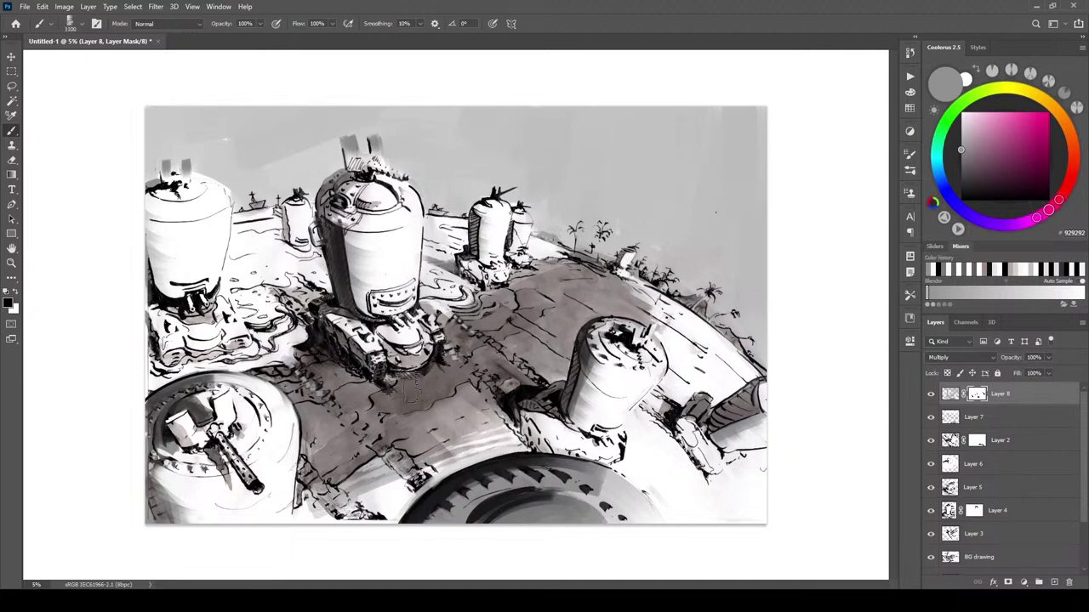
key("bracketleft")
left_click_drag(444, 454, 386, 500)
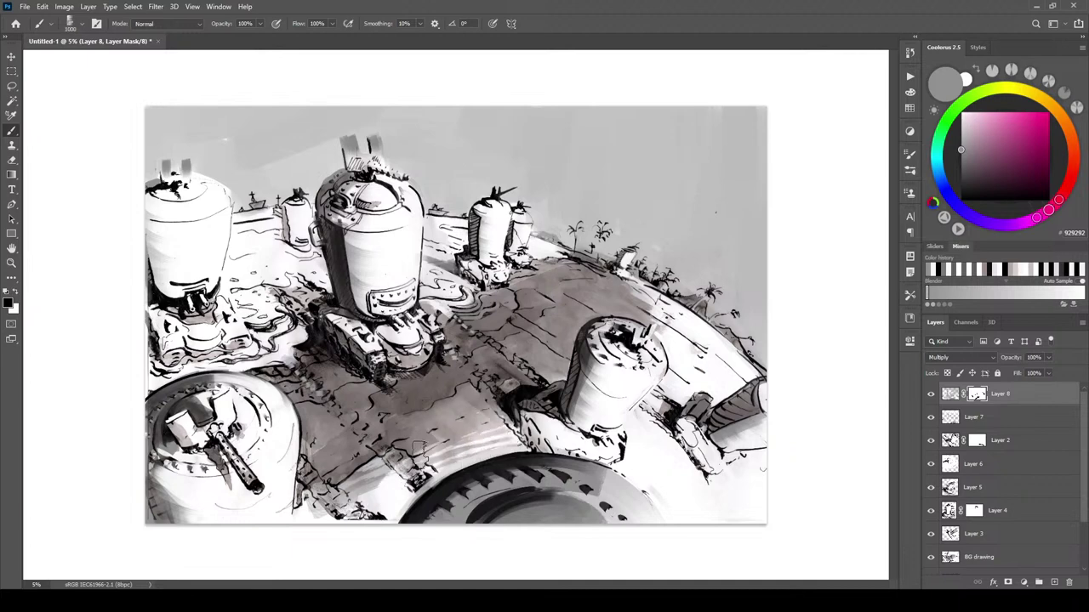
key("bracketright")
left_click_drag(430, 459, 398, 427)
mouse_move(400, 478)
left_mouse_down()
mouse_move(383, 455)
mouse_move(366, 461)
left_mouse_up()
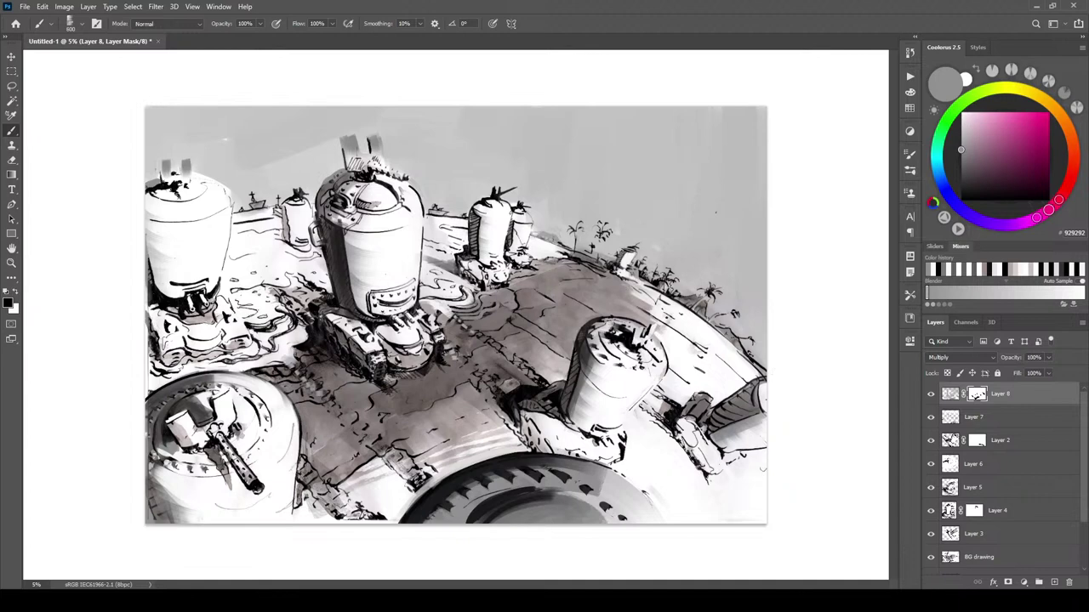
right_click(979, 401)
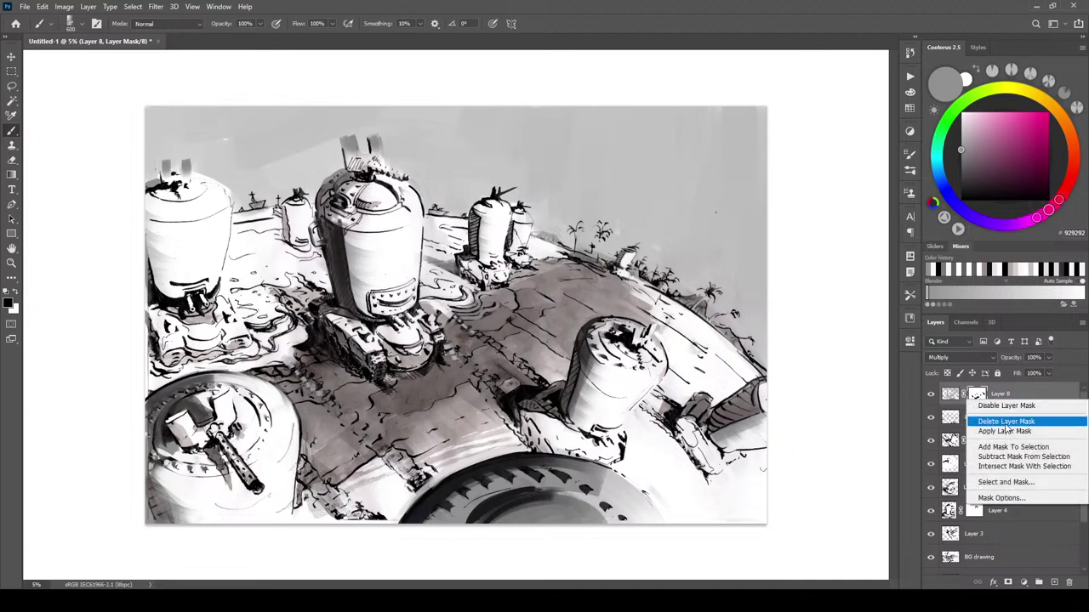
left_click(1006, 432)
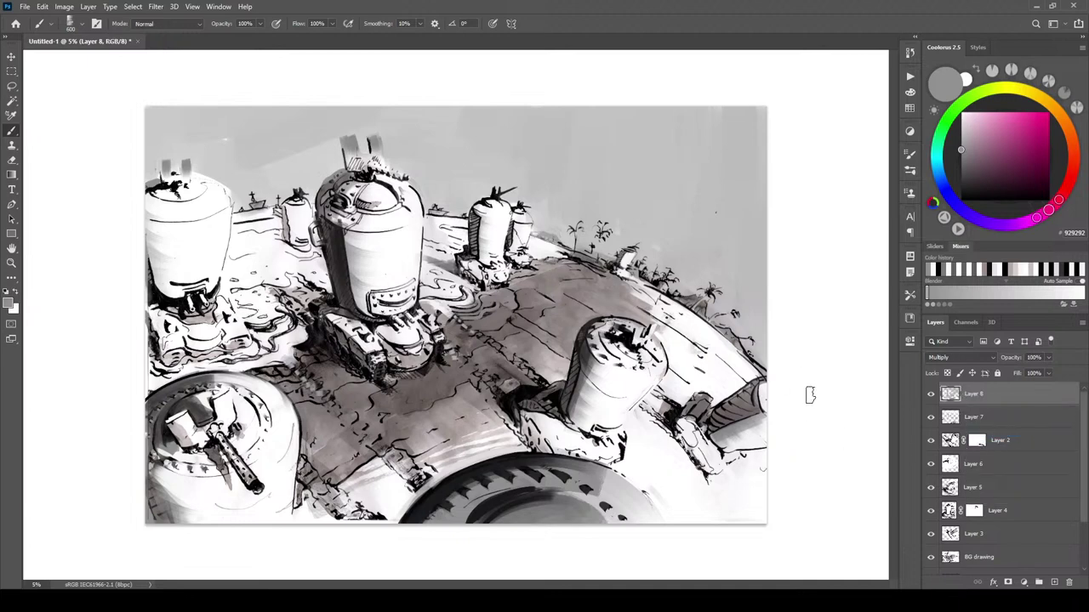
- Paint gray #929292 shading on Layer 8 along the curved ground below the palms, varying the brush size for narrow and wide strokes
key("[")
key("[")
key("[")
key("[")
key("[")
key("[")
key("[")
mouse_move(653, 286)
left_mouse_down()
mouse_move(633, 288)
mouse_move(678, 306)
left_mouse_up()
key("]")
key("]")
key("]")
key("]")
key("]")
key("]")
key("]")
mouse_move(620, 284)
left_mouse_down()
mouse_move(538, 266)
mouse_move(567, 264)
left_mouse_up()
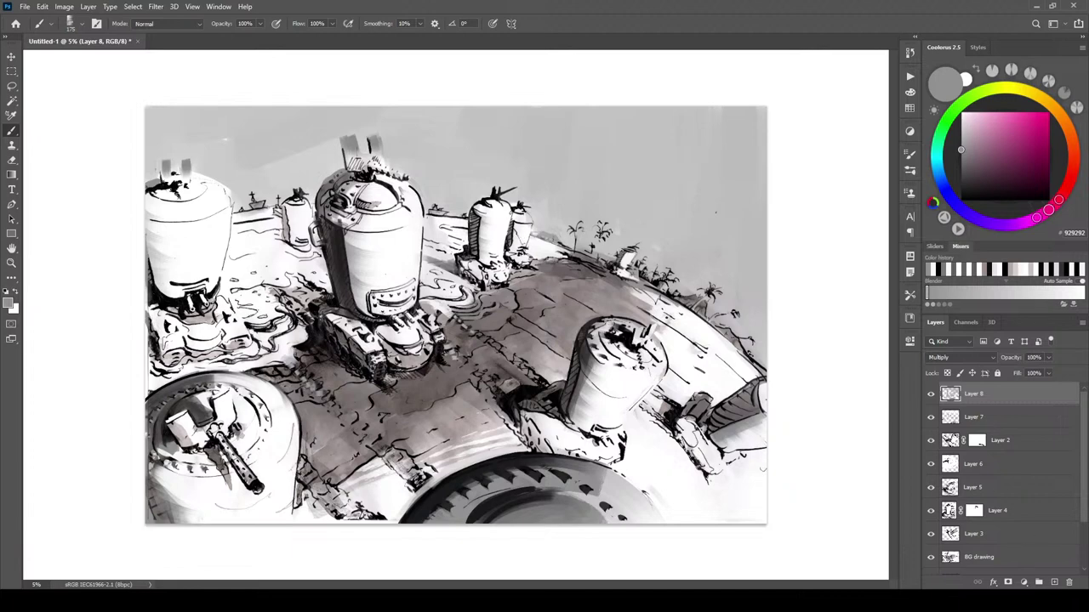
- Add a new layer above Layer 8 and paint light gray #EDEDED along the horizon ground between the distant tanks and palms
left_click(1054, 583)
left_click(553, 253, "alt")
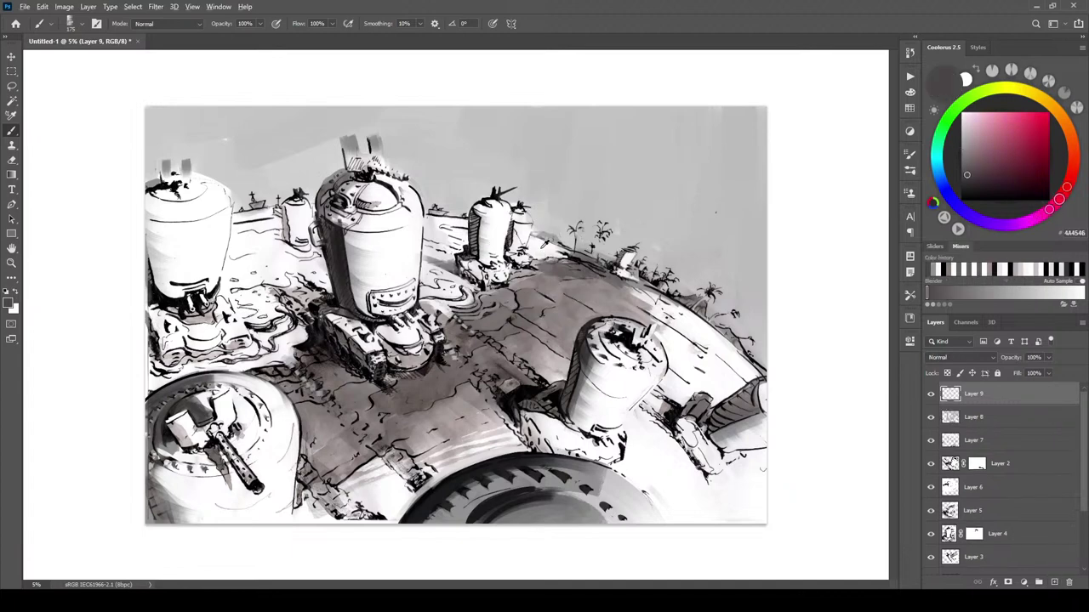
left_click(538, 250, "alt")
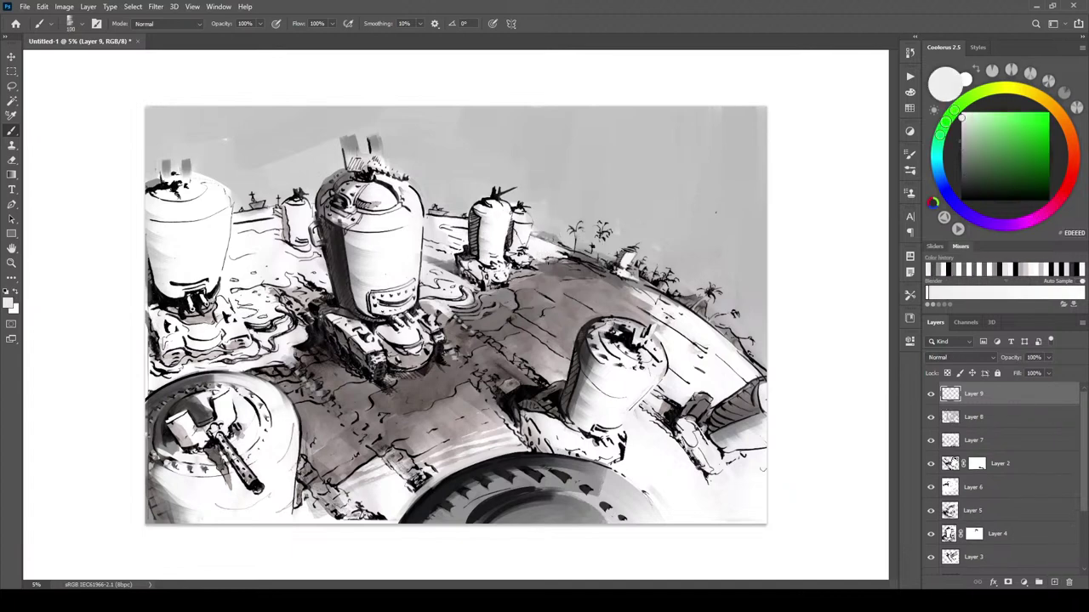
mouse_move(565, 267)
left_mouse_down()
mouse_move(602, 276)
mouse_move(561, 256)
mouse_move(603, 271)
mouse_move(586, 264)
left_mouse_up()
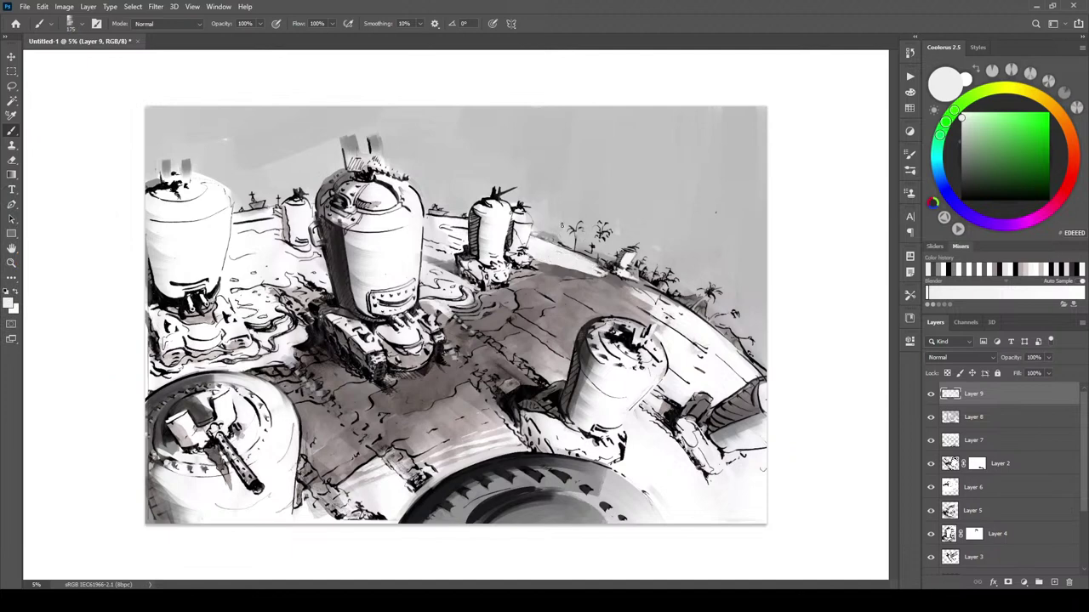
key("bracketleft")
key("bracketleft")
left_click_drag(546, 243, 672, 298)
left_click_drag(512, 270, 577, 269)
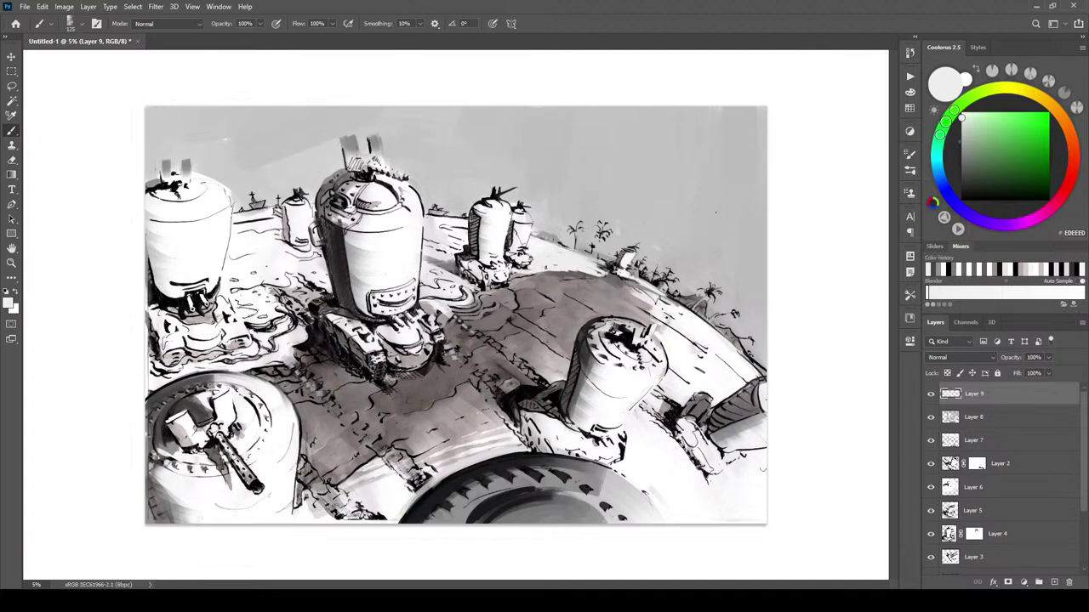
left_click_drag(512, 278, 522, 279)
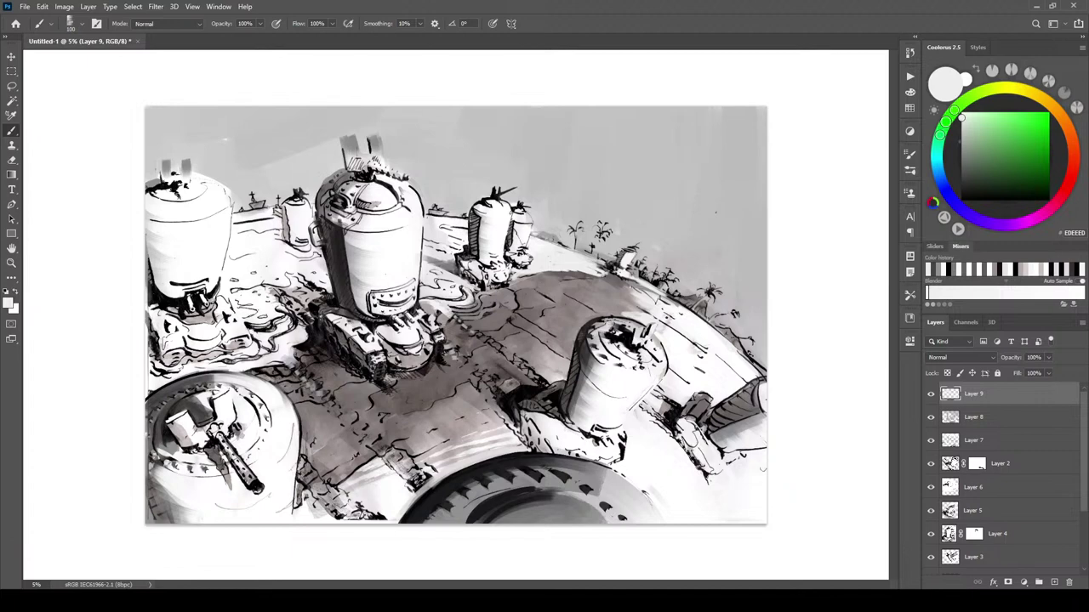
- Sample ground gray #908786 and paint along the ground's dark edge below the horizon palms with a size 100 brush
left_click(623, 291, "alt")
left_click(612, 290, "alt")
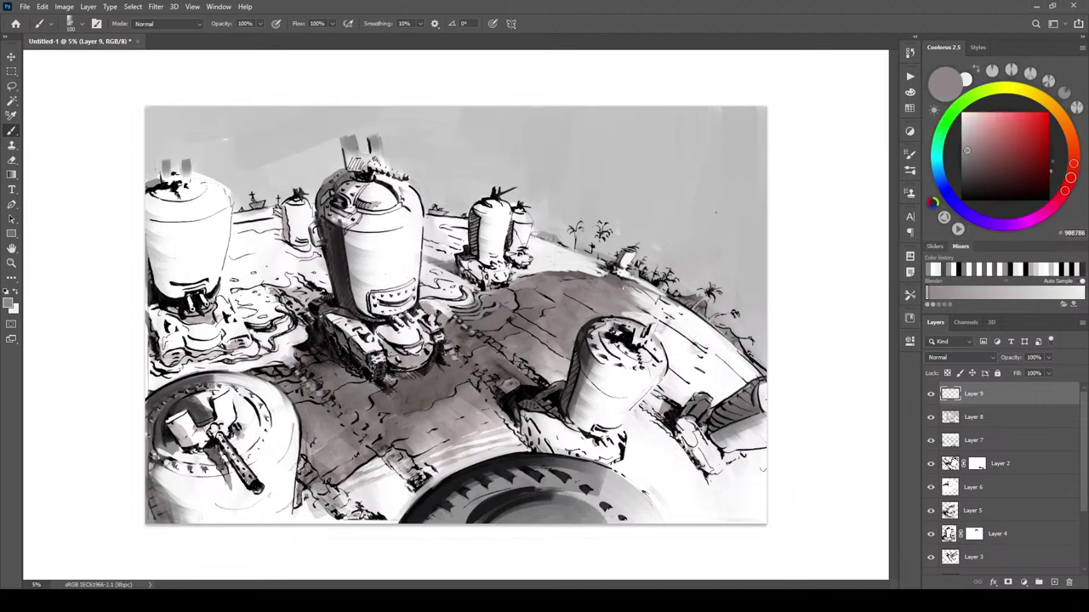
left_click_drag(636, 282, 662, 294)
- Redraw ground lines below the palms in sampled black #010101 and touch them up with light gray #EAEAE9 on Layer 9
left_click(529, 214, "alt")
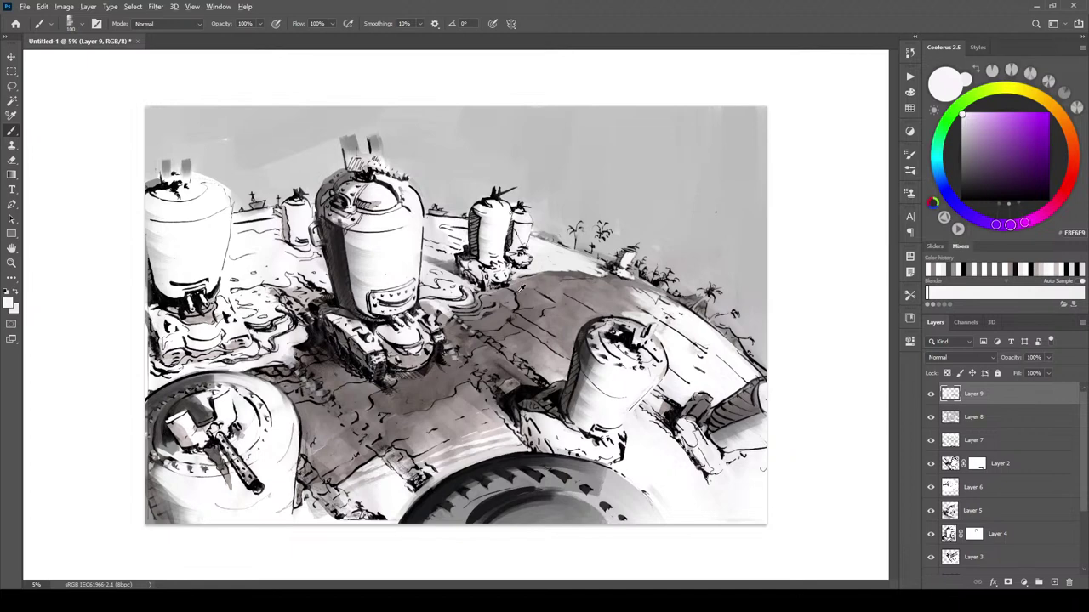
left_click(517, 298, "alt")
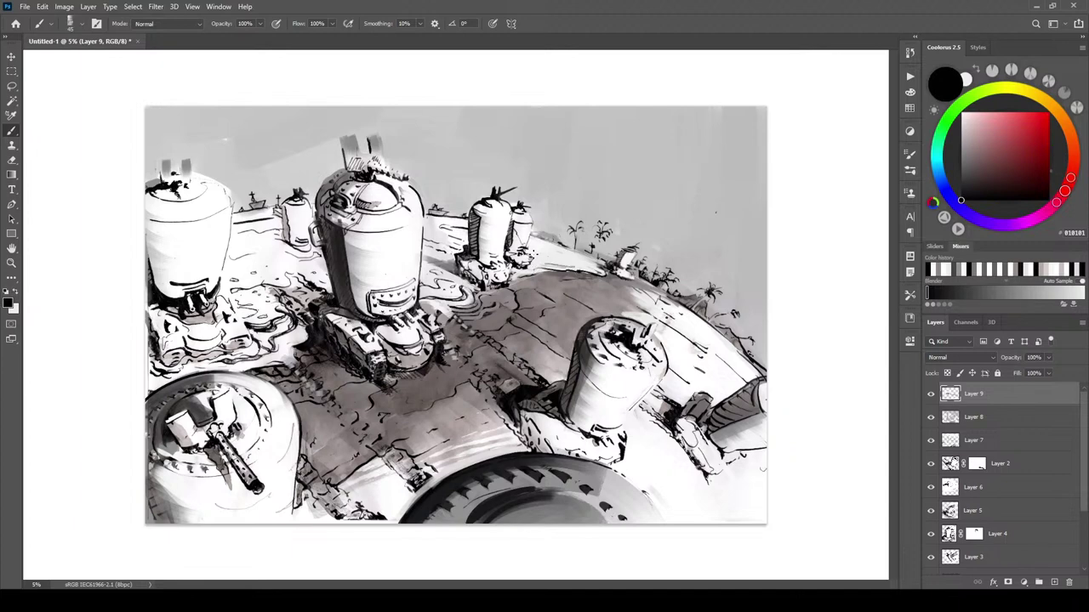
left_click(584, 254, "alt")
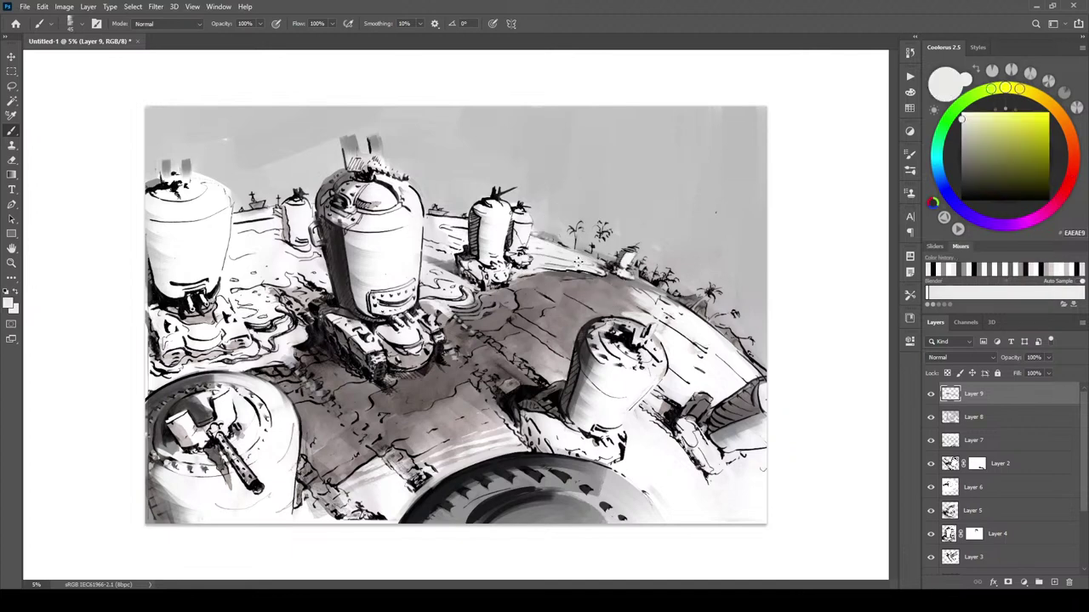
left_click_drag(578, 262, 538, 256)
- Try to shade the ground beside the distant tanks and the puddle behind the central tank with sampled gray #837A79
left_click(549, 274, "alt")
key("bracketright")
key("bracketright")
key("bracketright")
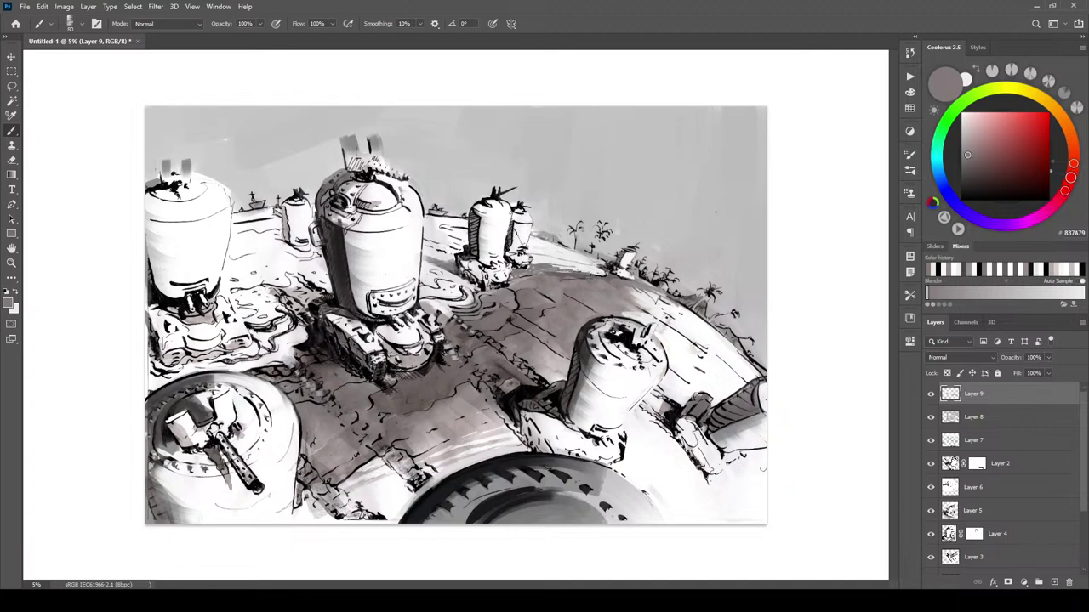
key("]")
key("]")
key("]")
mouse_move(482, 288)
left_mouse_down()
mouse_move(462, 302)
mouse_move(469, 280)
mouse_move(446, 309)
mouse_move(433, 306)
mouse_move(460, 287)
mouse_move(451, 283)
mouse_move(449, 294)
left_mouse_up()
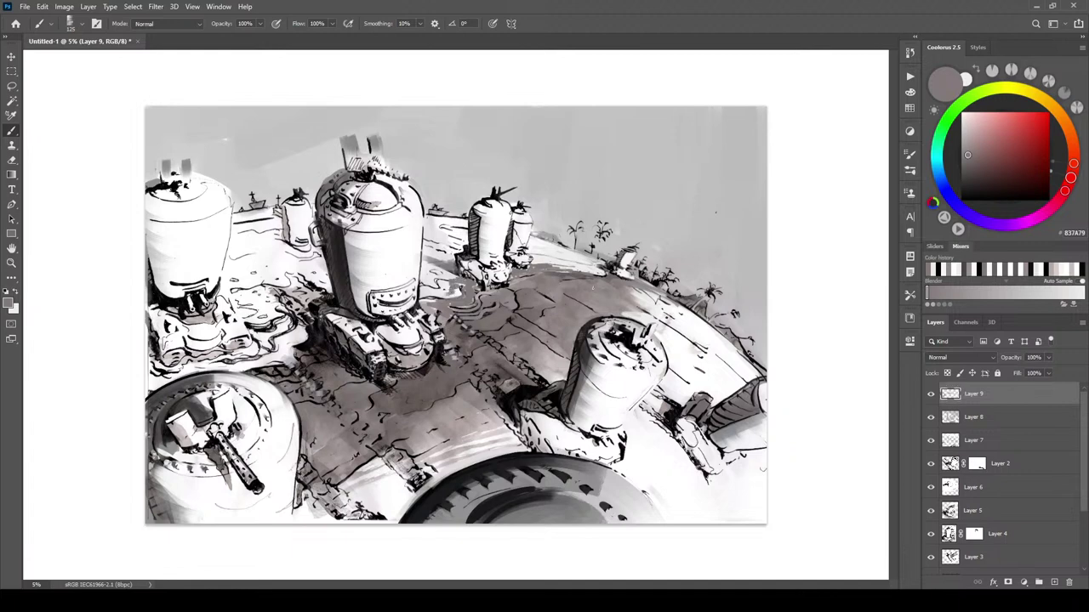
key("ctrl+z")
key("ctrl+z")
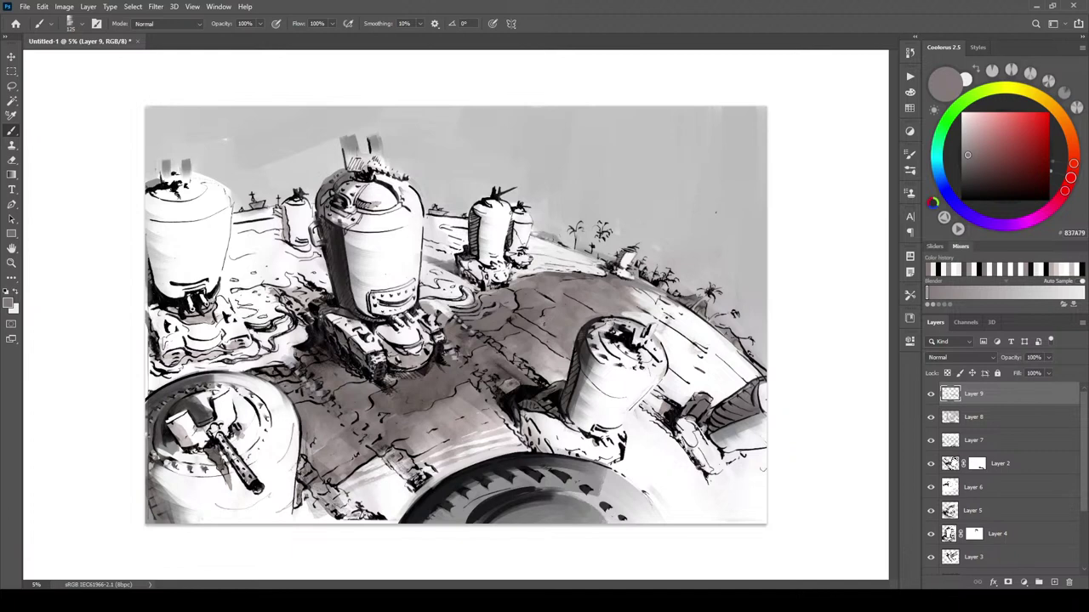
key("bracketright")
key("bracketright")
key("bracketright")
mouse_move(438, 307)
left_mouse_down()
mouse_move(430, 303)
mouse_move(448, 313)
mouse_move(437, 309)
mouse_move(468, 302)
mouse_move(464, 291)
mouse_move(425, 306)
left_mouse_up()
key("ctrl+z")
- Shade the puddle to the right behind the central tank in gray #837A79 using a smaller brush
key("bracketleft")
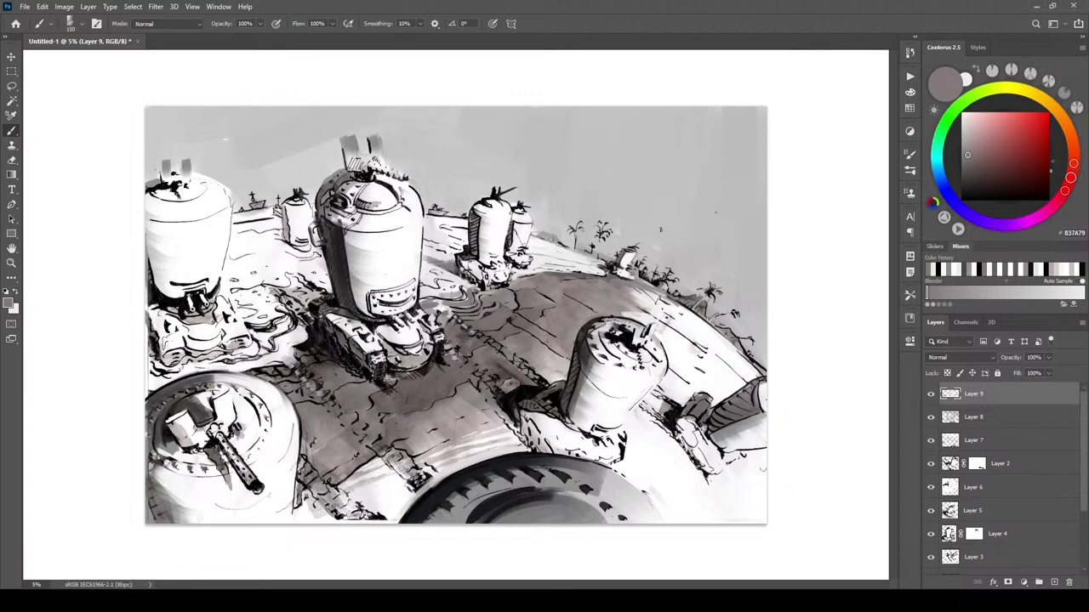
key("bracketleft")
key("bracketleft")
mouse_move(437, 296)
left_mouse_down()
mouse_move(456, 294)
mouse_move(441, 285)
mouse_move(430, 296)
mouse_move(446, 294)
mouse_move(423, 298)
left_mouse_up()
mouse_move(453, 282)
left_mouse_down()
mouse_move(425, 297)
mouse_move(435, 284)
mouse_move(461, 299)
mouse_move(446, 303)
mouse_move(496, 302)
mouse_move(475, 287)
left_mouse_up()
- Sample light gray #E5E3E7 and paint highlights along the horizon ground edge and the puddle between the left and central tanks
left_click(449, 274, "alt")
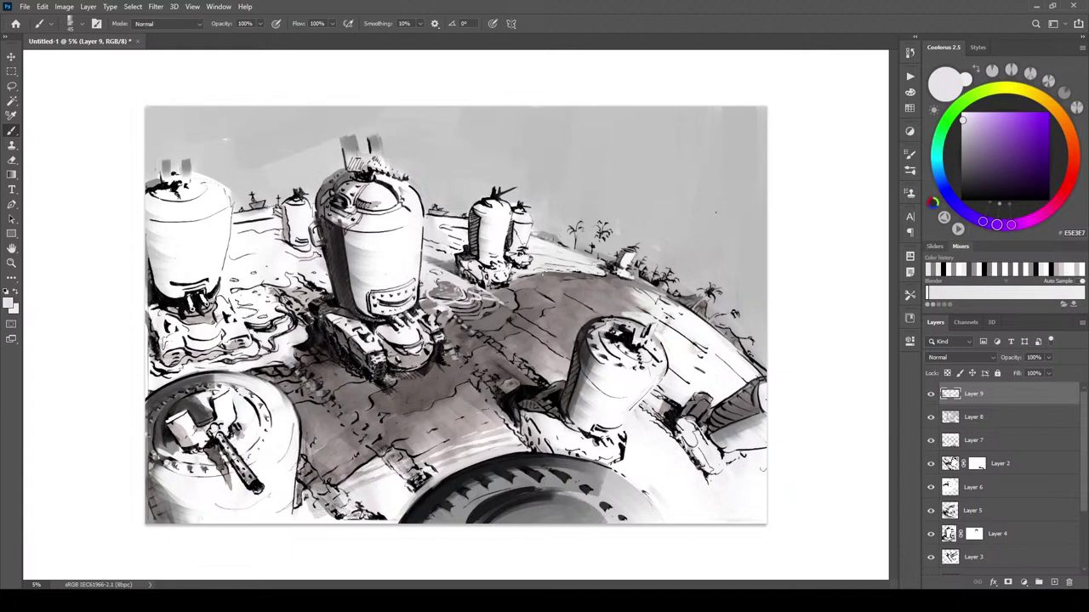
left_click_drag(542, 275, 576, 273)
left_click_drag(276, 365, 298, 361)
mouse_move(257, 332)
left_mouse_down()
mouse_move(273, 329)
mouse_move(251, 328)
left_mouse_up()
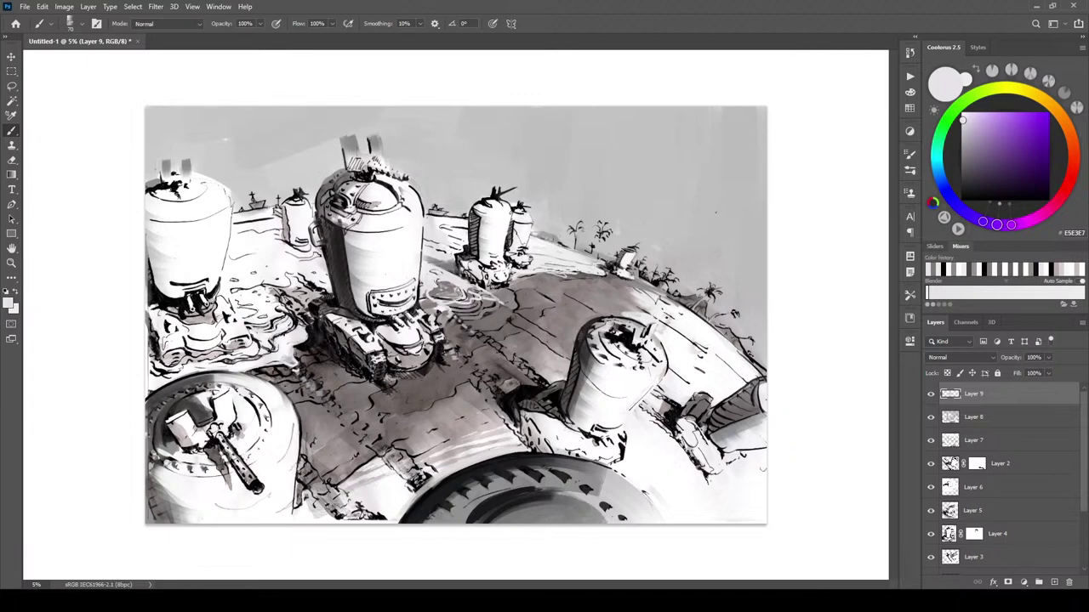
mouse_move(282, 336)
left_mouse_down()
mouse_move(299, 325)
mouse_move(272, 306)
mouse_move(323, 288)
mouse_move(284, 292)
left_mouse_up()
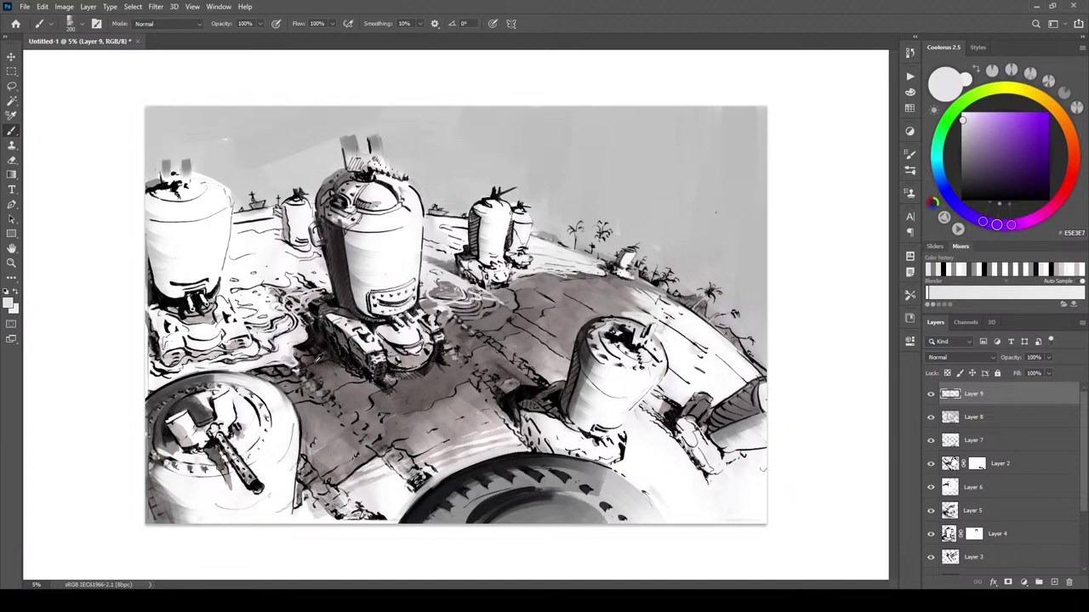
- Refine the ground left of the central tank's tracks with sampled tones #3D3429, #5B4B4F, #F9F7FA and #7D7371
left_click(313, 351, "alt")
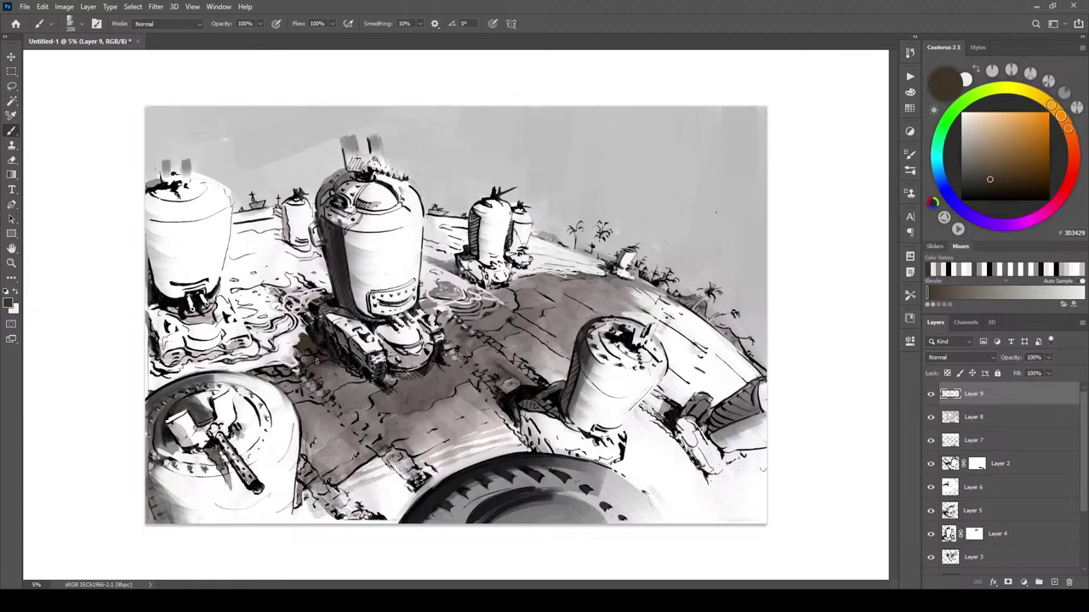
left_click(308, 355, "alt")
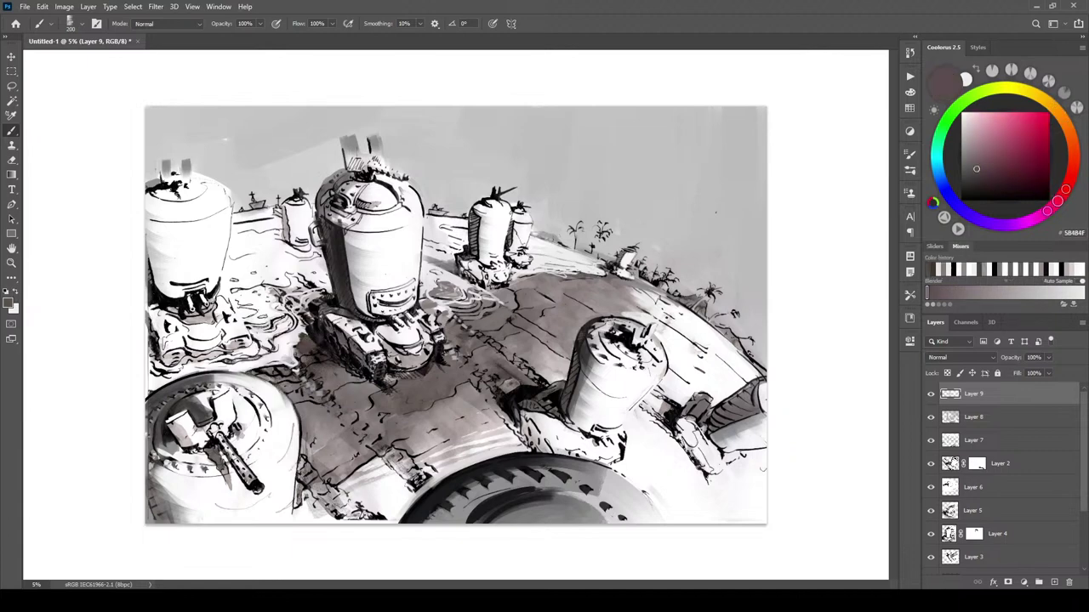
left_click(275, 269, "alt")
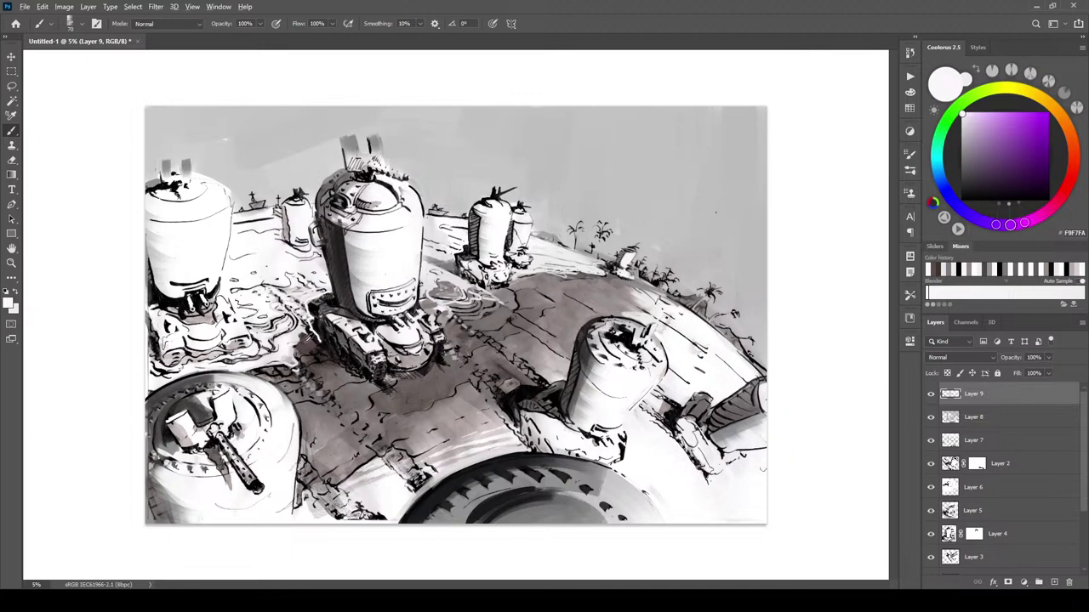
left_click(337, 374, "alt")
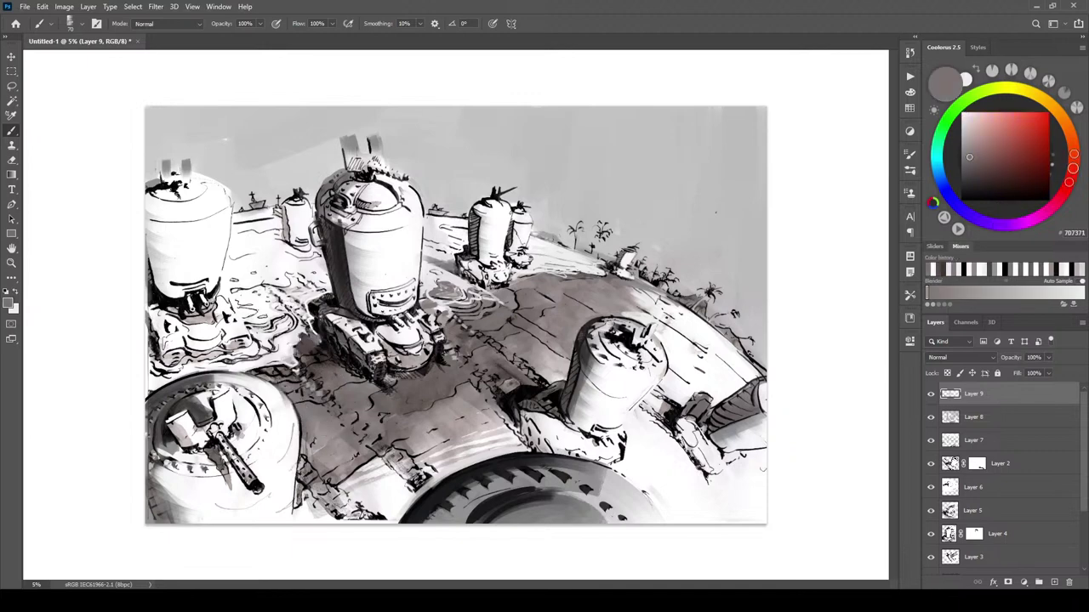
- Paint small light stones on the dark ground beside the central tank in #E8E6E9, #EDEBEE and white #FFFFFF
left_click(305, 330, "alt")
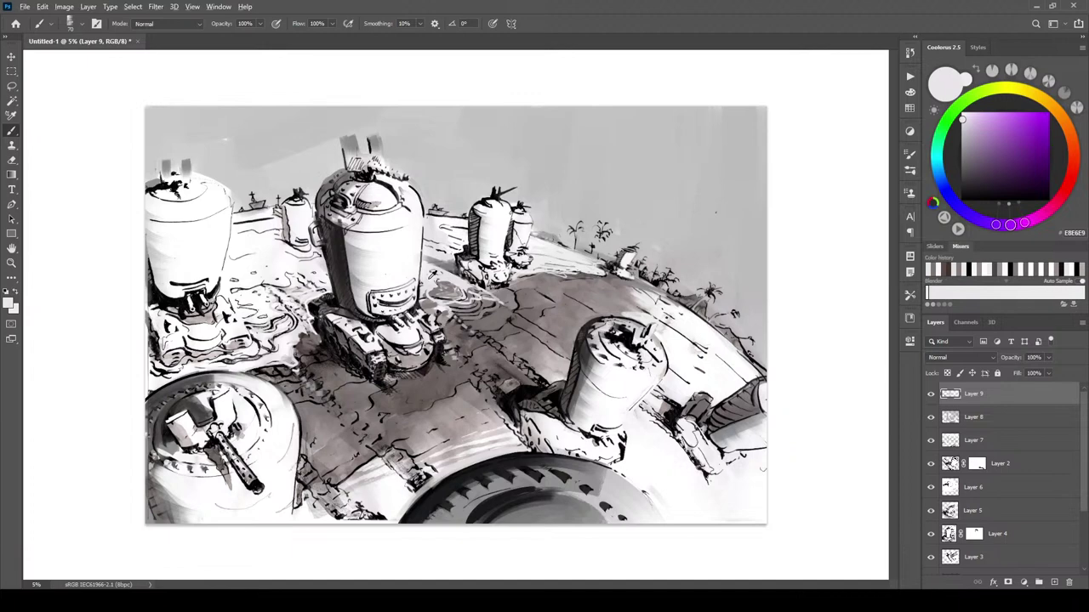
left_click(432, 275, "alt")
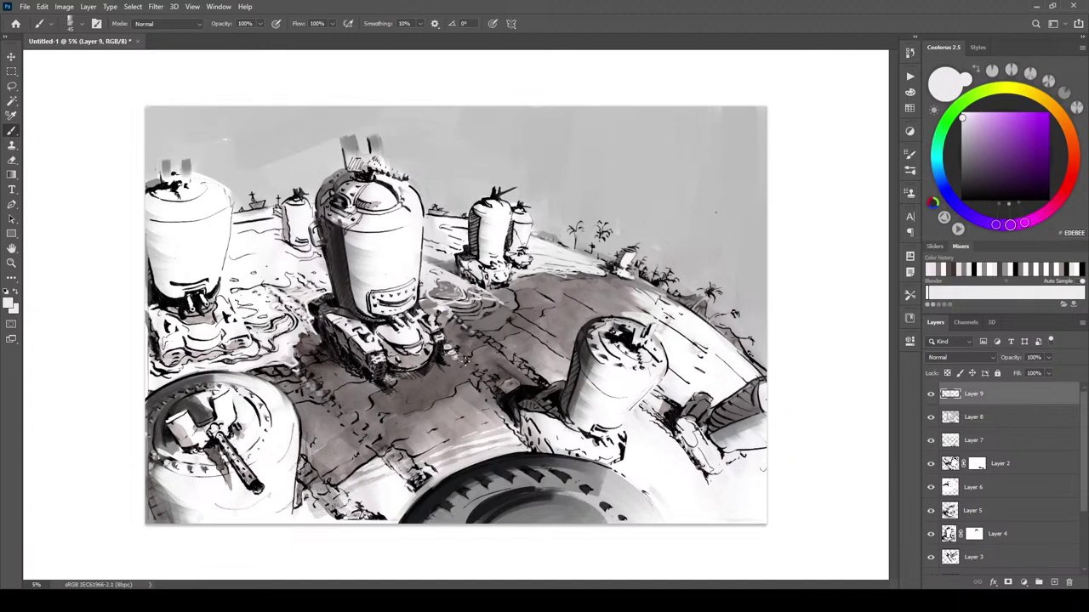
left_click_drag(315, 391, 322, 395)
left_click(961, 113)
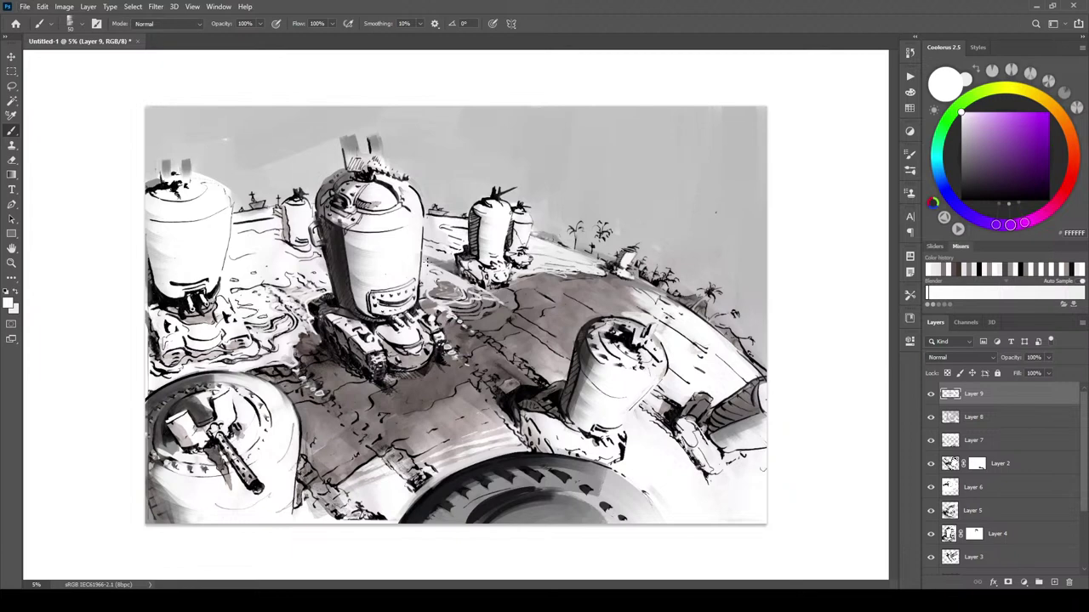
- Rework the rubble along the central tank's right track with sampled light and dark tones, including #322E2C and #1E1C24
left_click(417, 359, "alt")
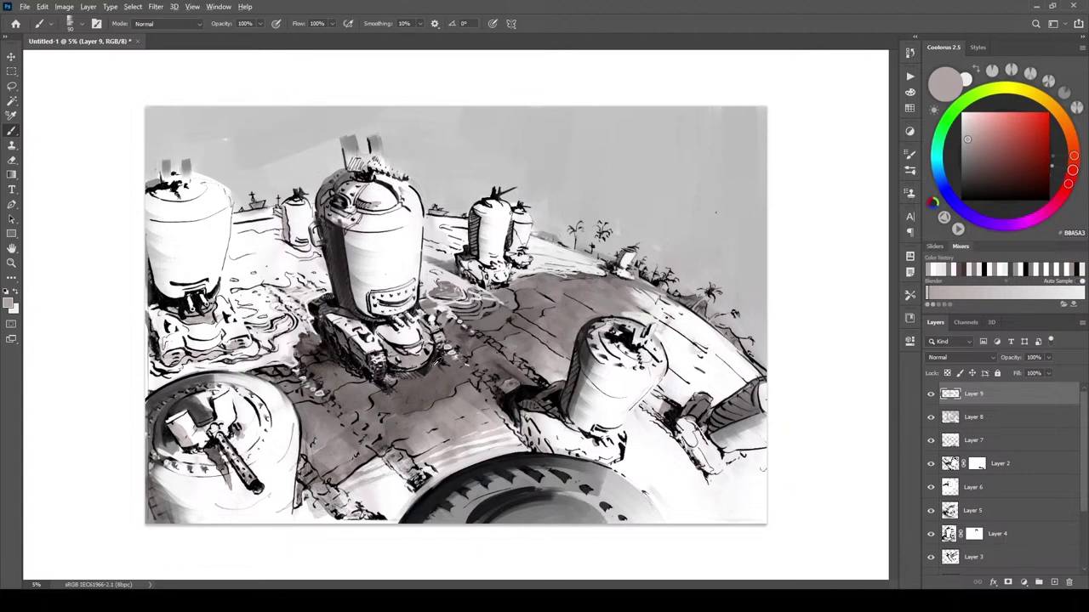
left_click(434, 363, "alt")
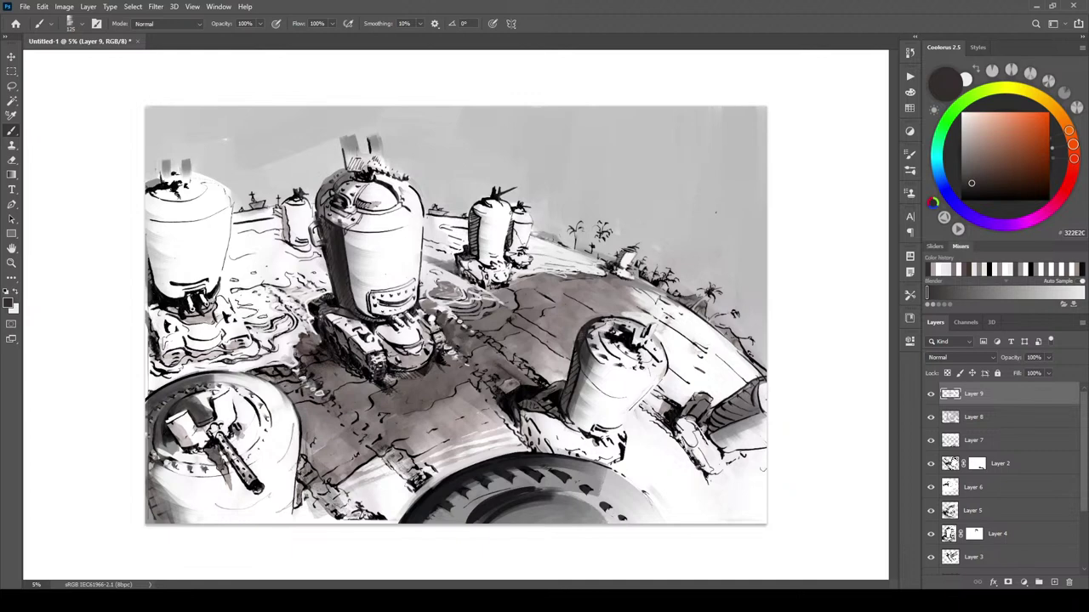
left_click(448, 340, "alt")
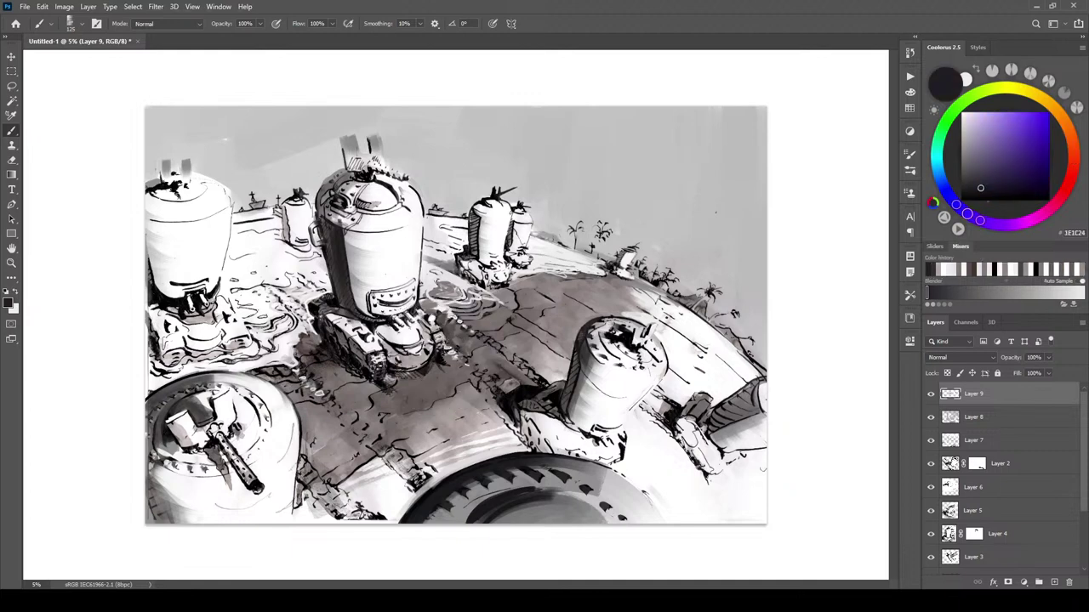
key("bracketleft")
key("bracketleft")
left_click(442, 331, "alt")
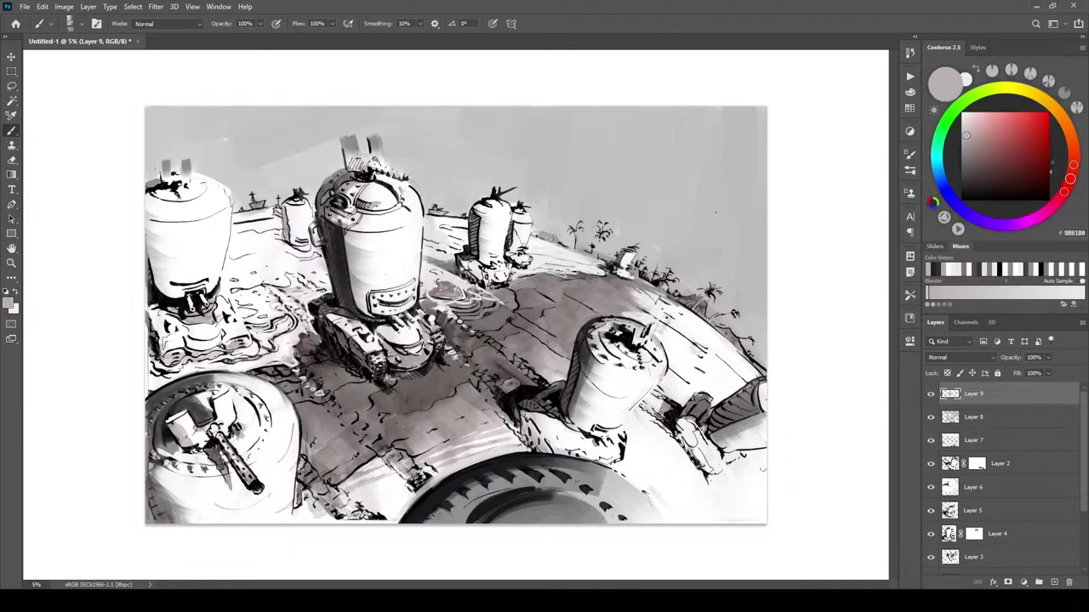
- Touch up the central tank's tracks in dark #1D1B23 and near-white #F6F4F7, and sample ground gray #7E7674 beside them
left_click(443, 327, "alt")
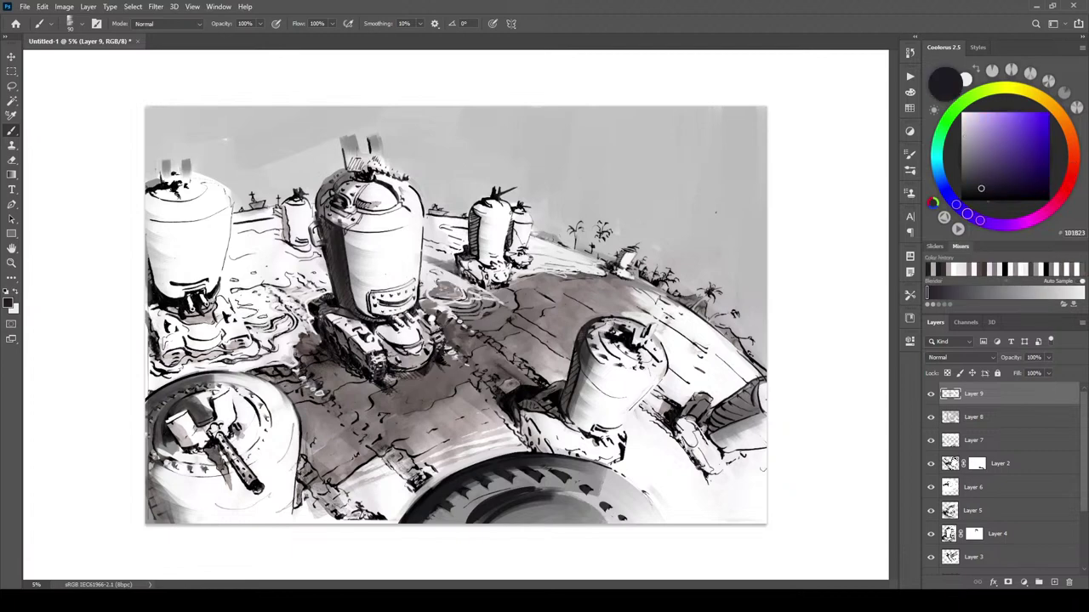
left_click_drag(369, 354, 386, 351)
left_click(376, 347, "alt")
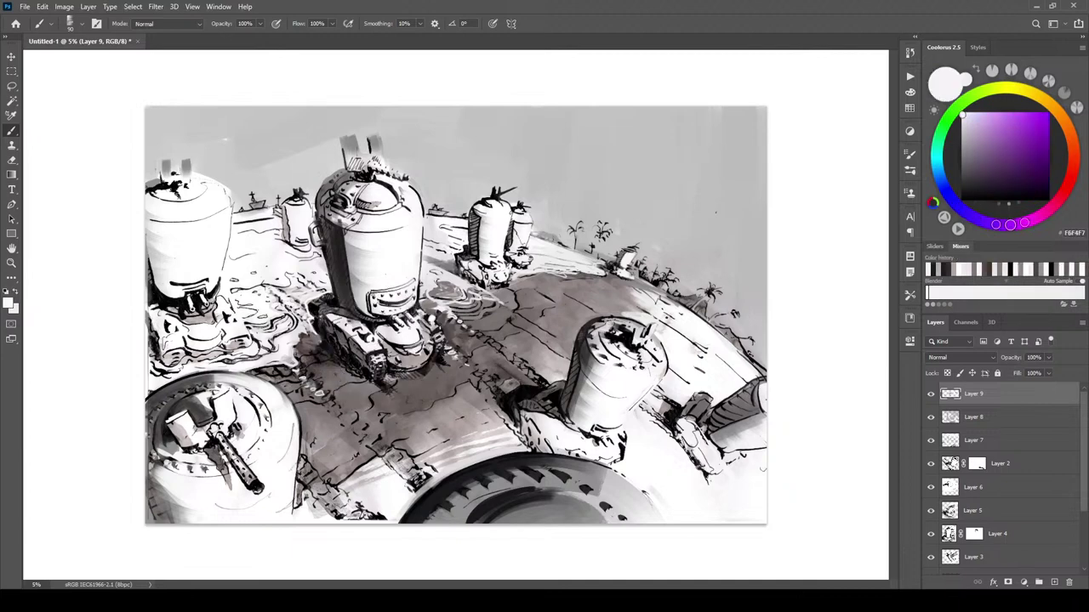
left_click_drag(437, 328, 432, 337)
left_click_drag(366, 351, 382, 355)
left_click(462, 341, "alt")
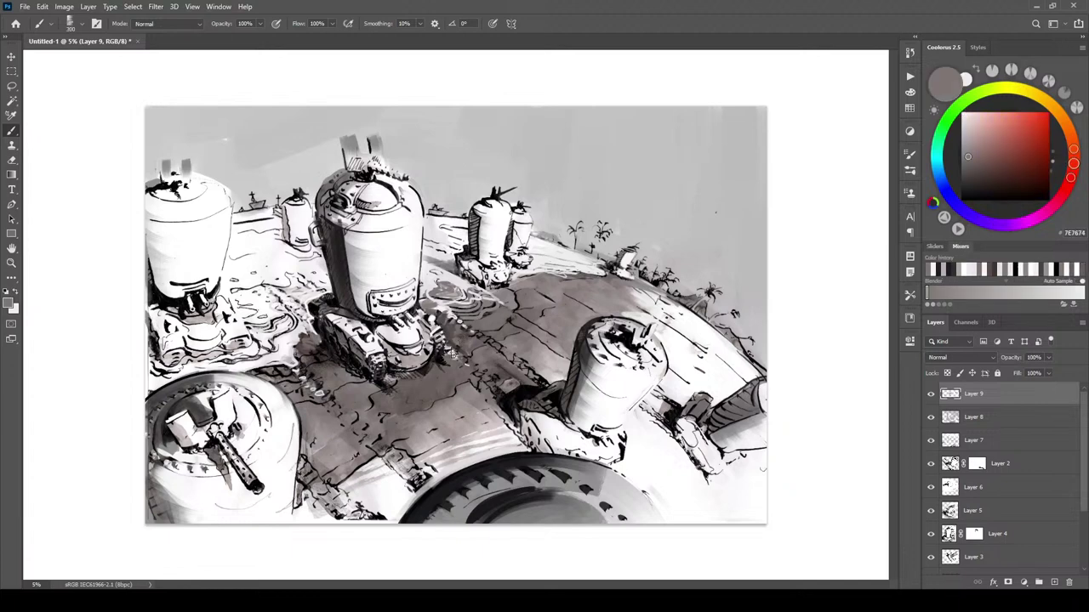
key("bracketleft")
key("bracketleft")
- Repaint the two upright posts on top of the central tank in white #FFFFFF, undoing the stray strokes
left_click(398, 246, "alt")
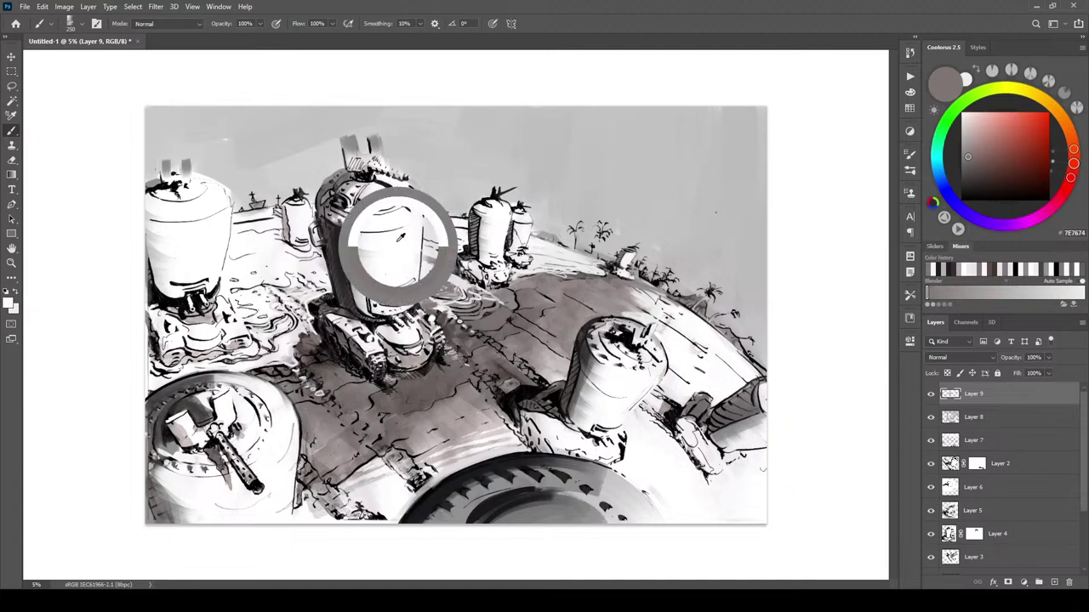
key("bracketright")
key("bracketright")
mouse_move(379, 163)
left_mouse_down()
mouse_move(381, 138)
mouse_move(375, 159)
mouse_move(343, 137)
mouse_move(344, 161)
mouse_move(351, 136)
mouse_move(371, 160)
mouse_move(361, 158)
left_mouse_up()
key("bracketleft")
key("bracketleft")
key("bracketleft")
key("bracketleft")
key("bracketleft")
key("ctrl+z")
key("ctrl+z")
key("bracketright")
key("bracketright")
key("bracketright")
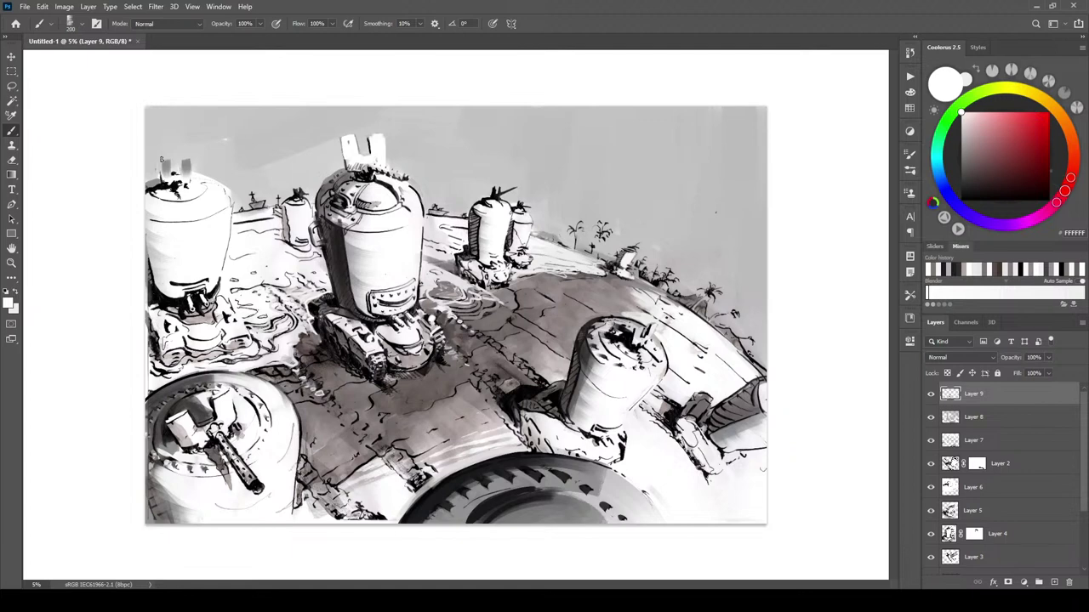
- Paint the left tank's two top posts white and add small white posts on the distant tank with a smaller brush
mouse_move(165, 158)
left_mouse_down()
mouse_move(163, 177)
mouse_move(187, 176)
mouse_move(187, 159)
left_mouse_up()
key("bracketleft")
key("bracketleft")
left_click_drag(494, 194, 494, 186)
- Redraw the post on top of the front-right tank with sampled near-white #F9F7FA and black #020206 at size 100
left_click(665, 328, "alt")
left_click(667, 341, "alt")
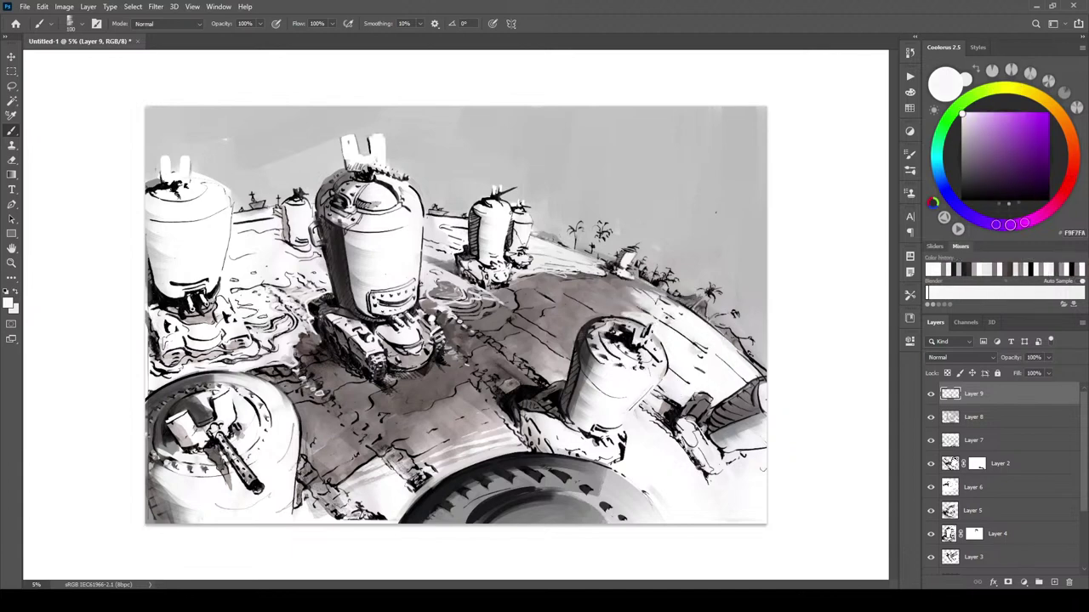
left_click(653, 326, "alt")
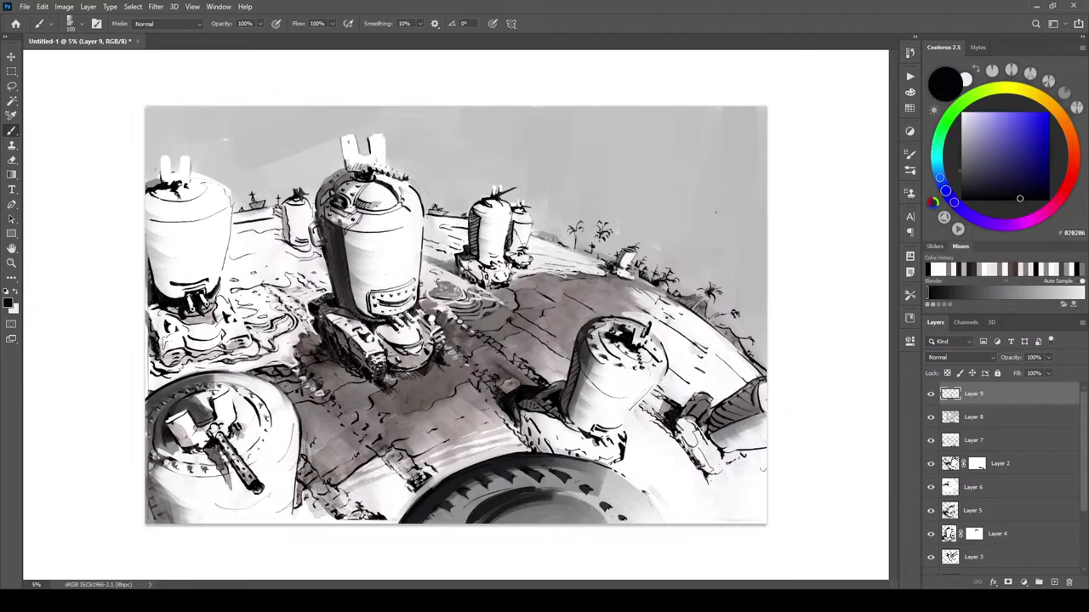
left_click(660, 327, "alt")
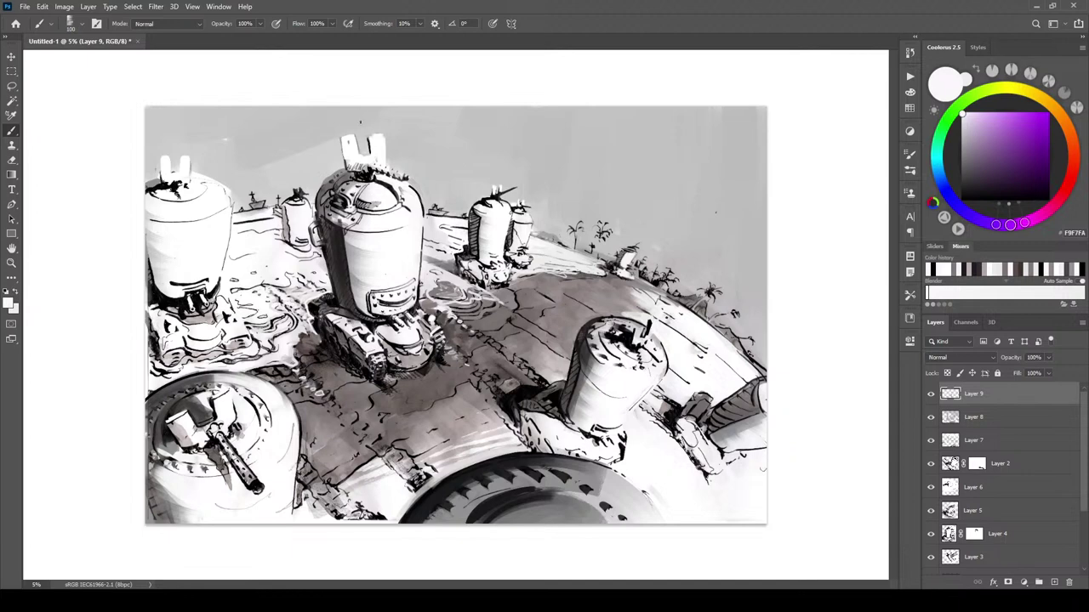
- Shade and trim the central tank's top posts with sampled light grays, including #C7C7C7, and undo the stray stroke
left_click(349, 159, "alt")
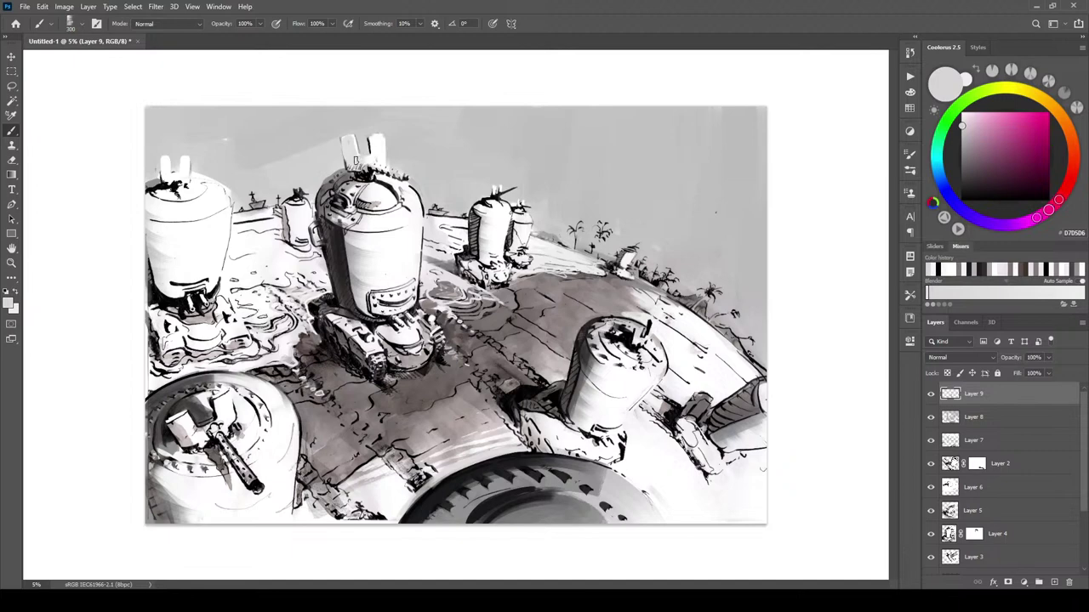
left_click(395, 134, "alt")
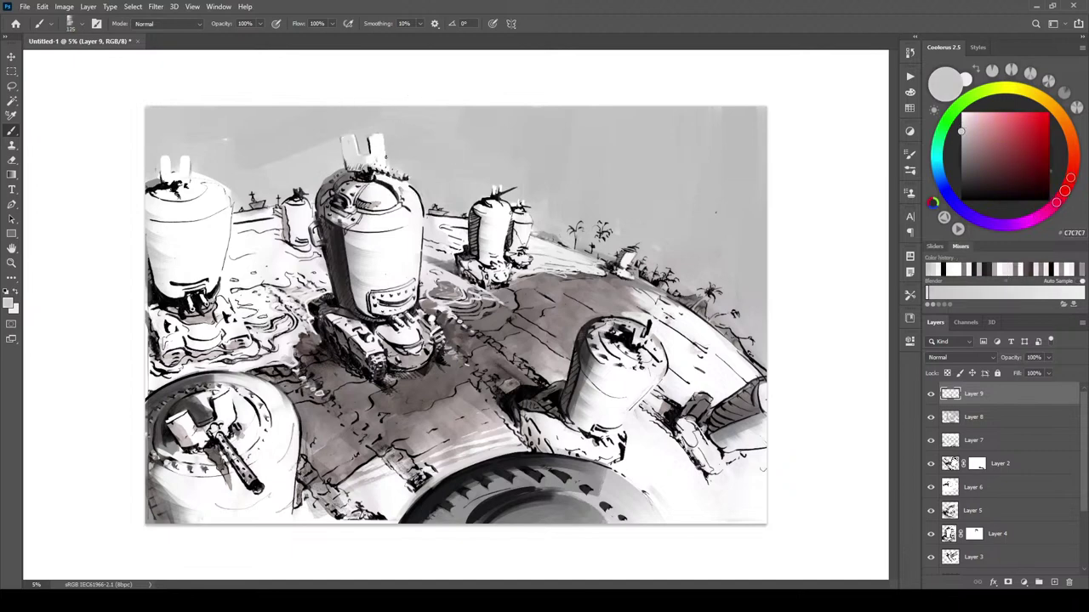
mouse_move(384, 138)
left_mouse_down()
mouse_move(386, 159)
mouse_move(342, 149)
left_mouse_up()
left_click(333, 134, "alt")
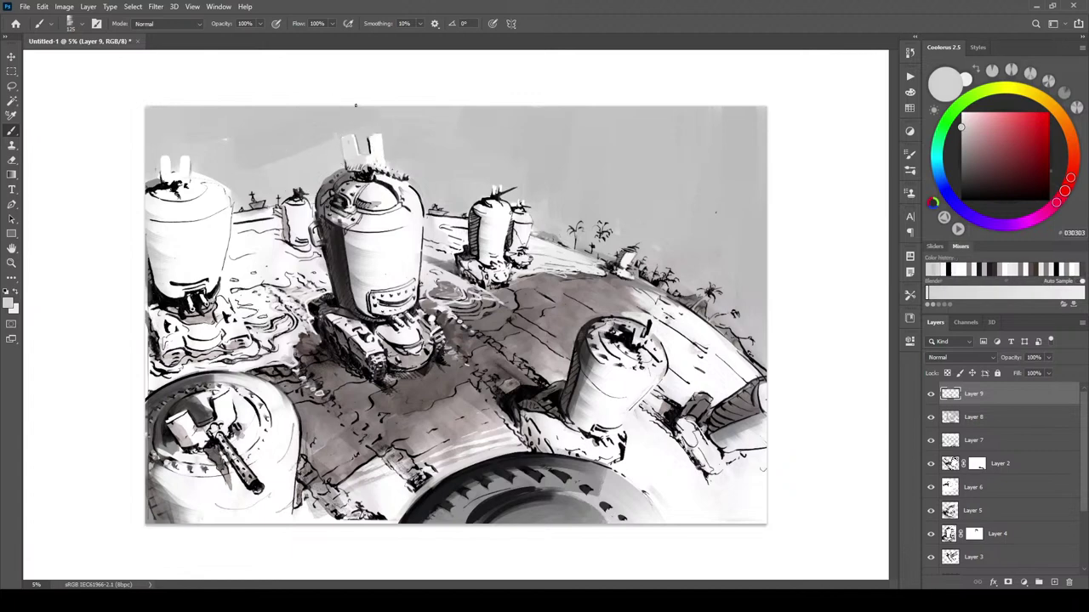
left_click(368, 141, "alt")
left_click_drag(368, 135, 367, 145)
key("ctrl+z")
left_click(363, 145, "alt")
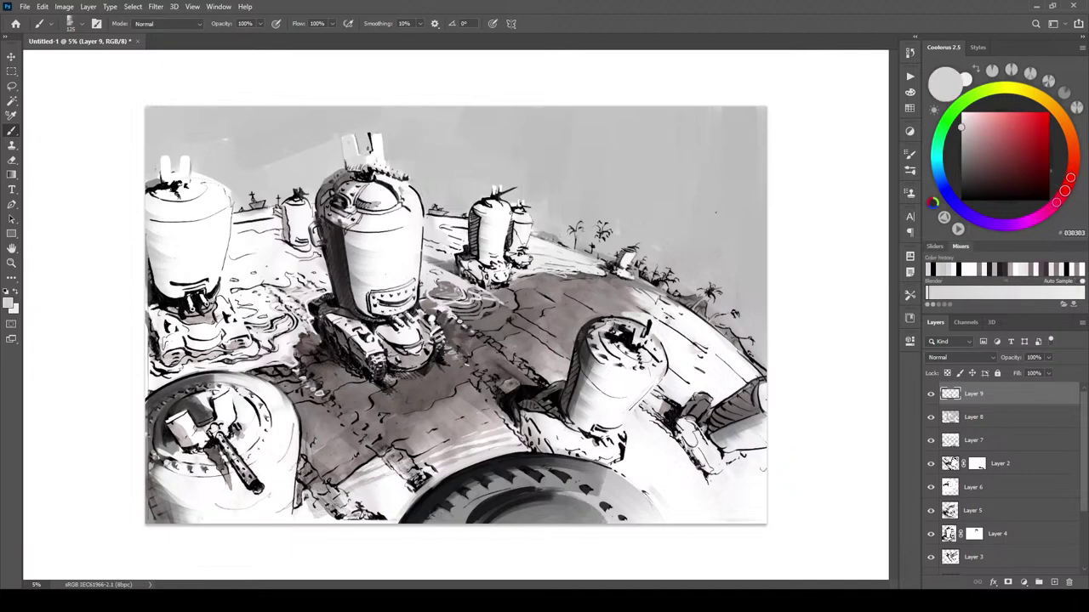
- Shade the left tank's top posts in light gray and refine their edges with sampled grays #929292 and #CDCDCD
mouse_move(163, 173)
left_mouse_down()
mouse_move(164, 161)
mouse_move(174, 177)
mouse_move(165, 173)
mouse_move(188, 166)
mouse_move(188, 180)
mouse_move(189, 160)
left_mouse_up()
left_click(164, 172, "alt")
key("]")
key("]")
key("]")
key("]")
key("]")
key("]")
key("]")
key("]")
key("]")
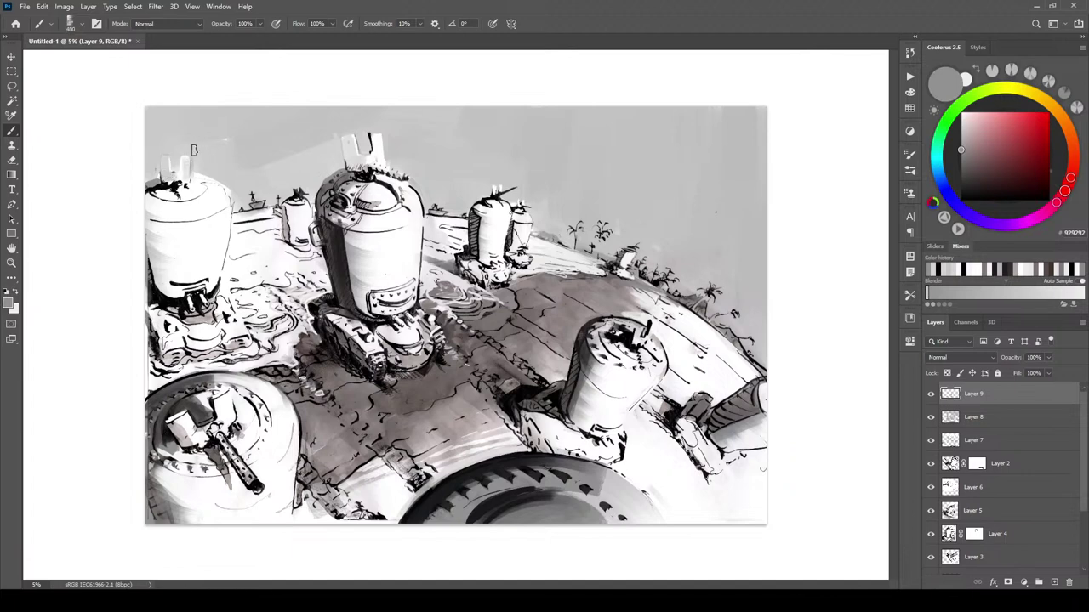
left_click(194, 151, "alt")
key("bracketleft")
key("bracketleft")
key("bracketleft")
key("bracketleft")
key("bracketleft")
key("bracketleft")
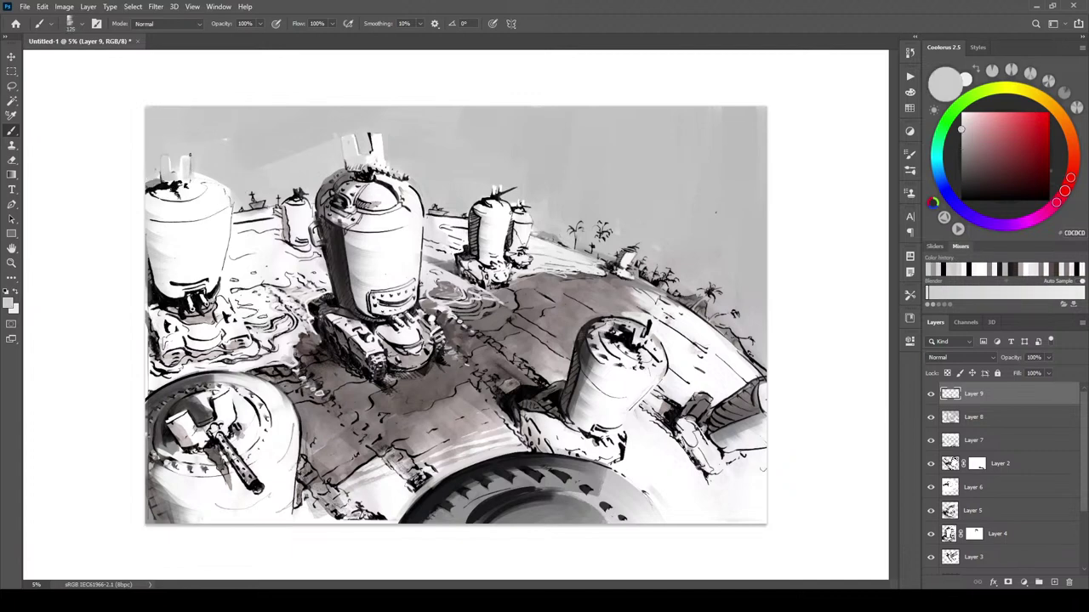
- Clean up the top surface of the left tank with sampled near-white, then sample black #040205 from its ink lines
left_click(160, 187, "alt")
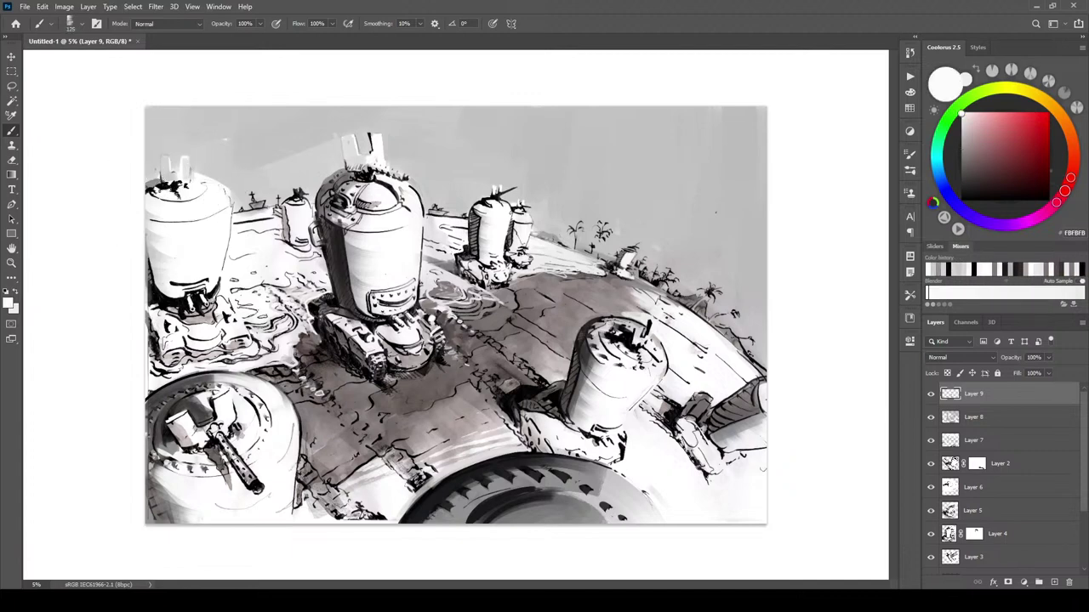
left_click_drag(160, 188, 147, 194)
left_click(162, 187, "alt")
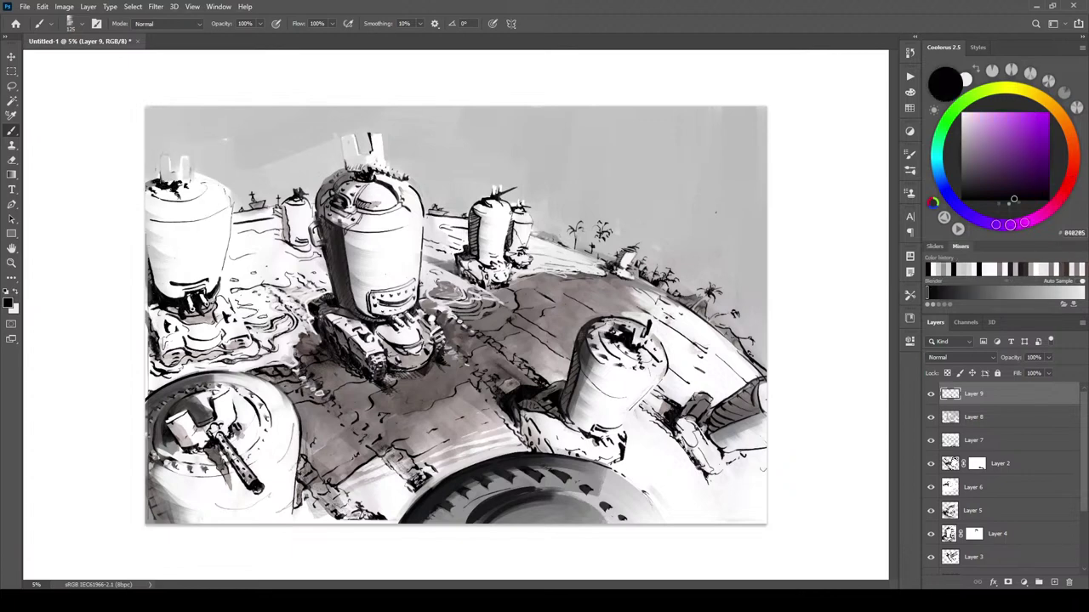
- Darken the details around the central tank's upper-left hatch with black and dark gray #242121 at size 150
key("]")
left_click_drag(350, 177, 344, 177)
left_click(339, 205, "alt")
left_click_drag(337, 203, 345, 199)
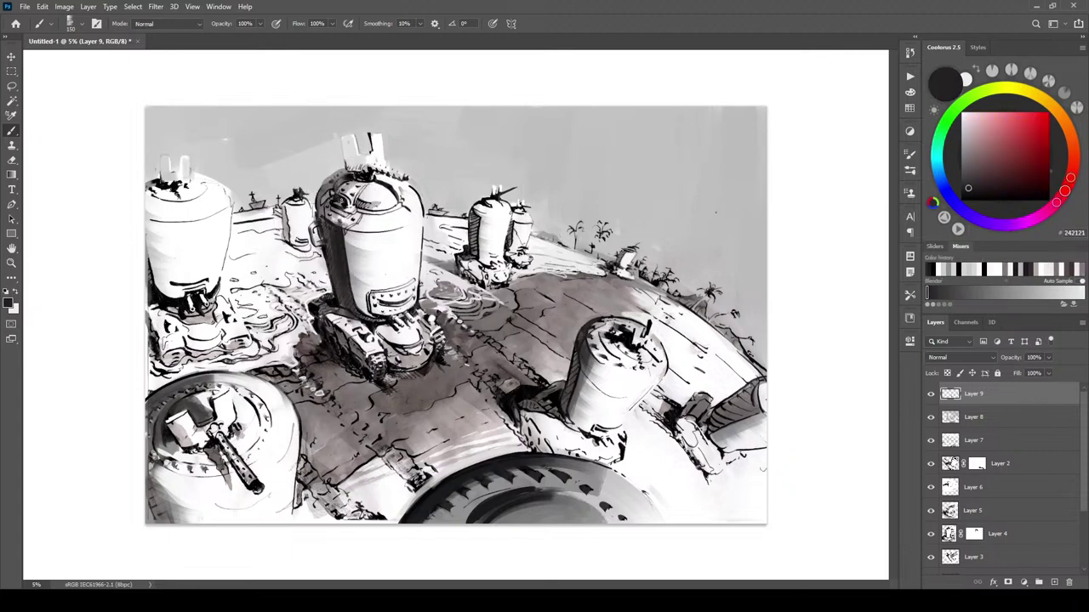
- Retouch the central tank's upper-left hatch and dome edge with sampled light gray and near-white #F3F3F5
left_click(348, 193, "alt")
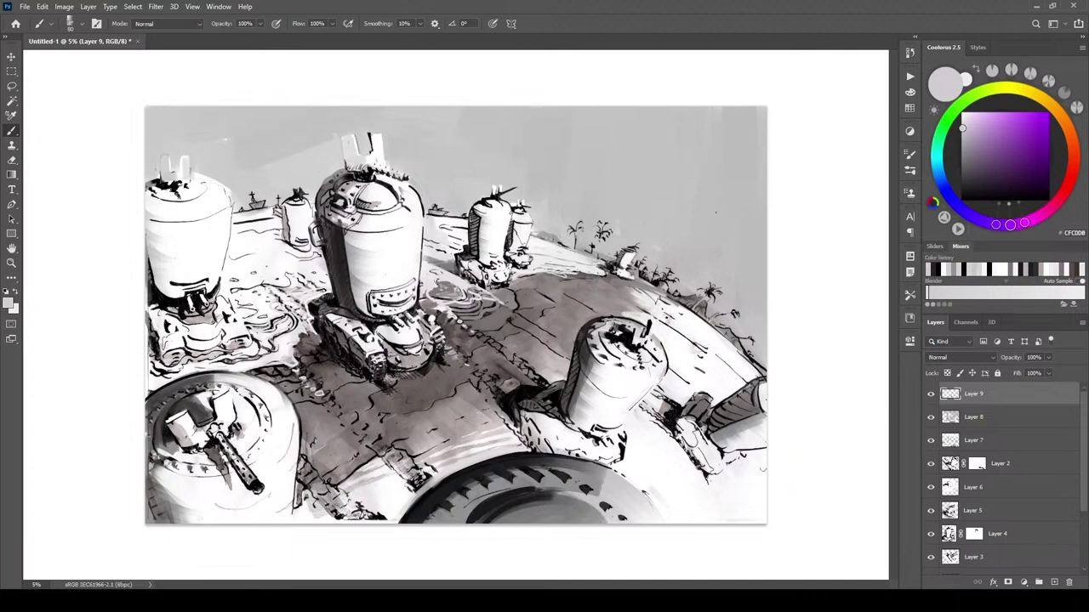
key("bracketright")
key("bracketright")
key("bracketright")
key("bracketright")
key("bracketright")
left_click(366, 187, "alt")
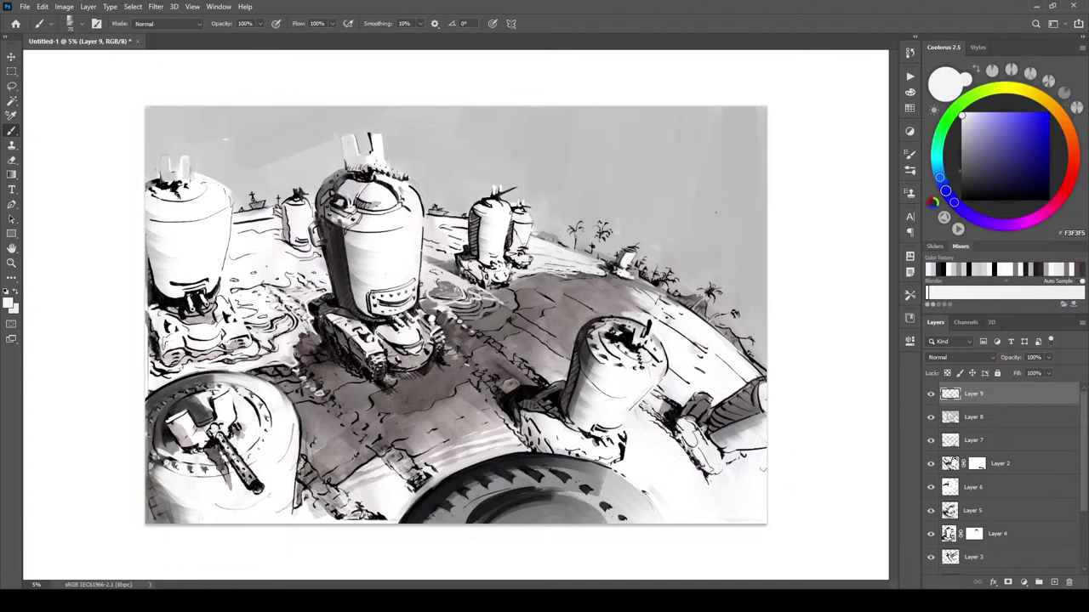
- Refine the shading between the central tank's hatch and dome with sampled mid-grays and near-white #F4F4F6
left_click(347, 188, "alt")
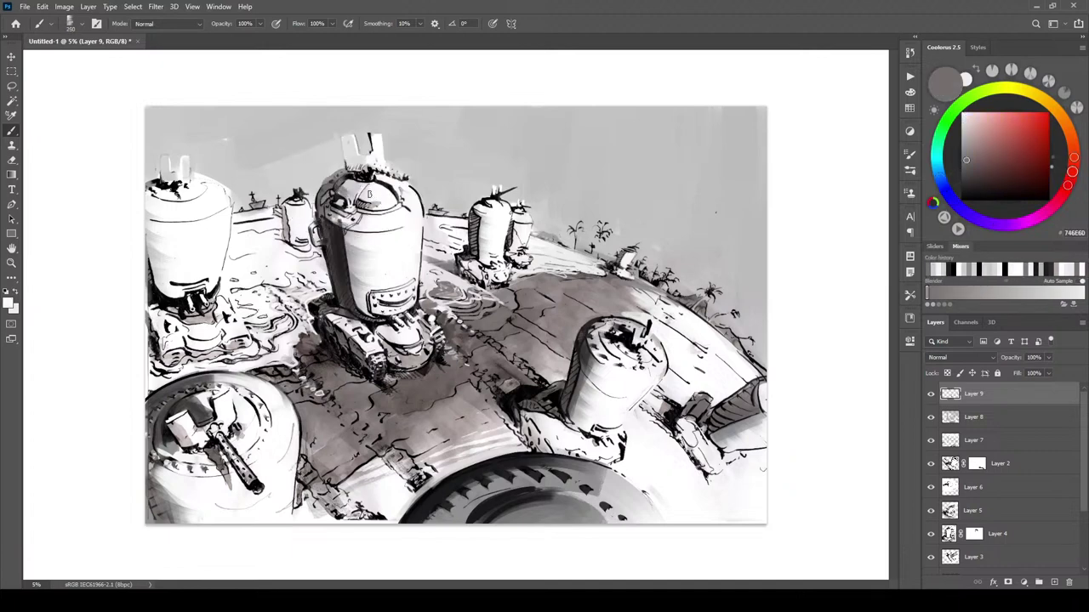
left_click(371, 191, "alt")
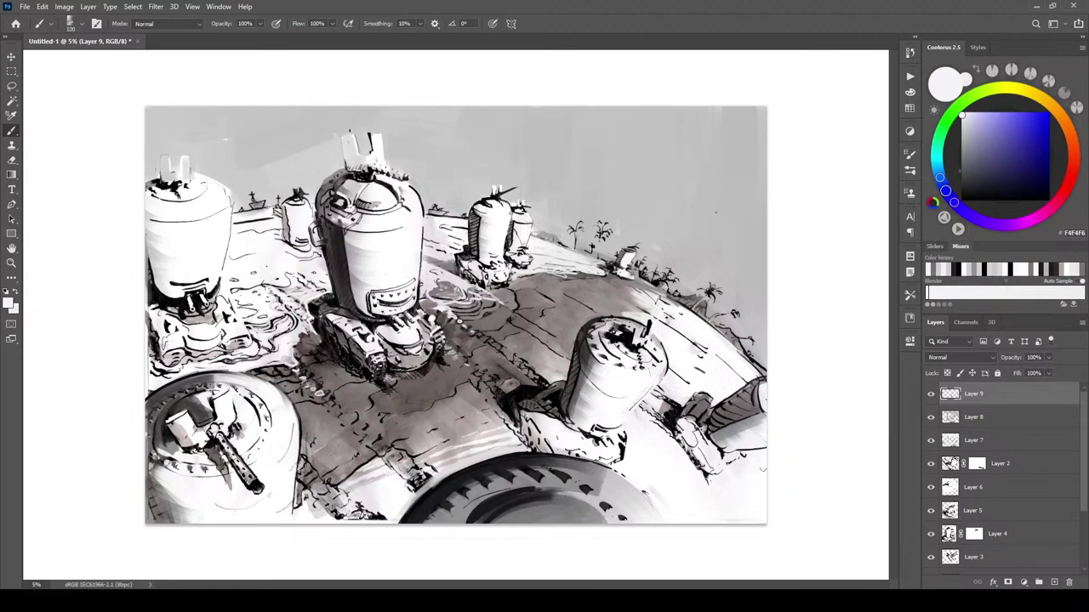
key("bracketleft")
left_click(347, 188, "alt")
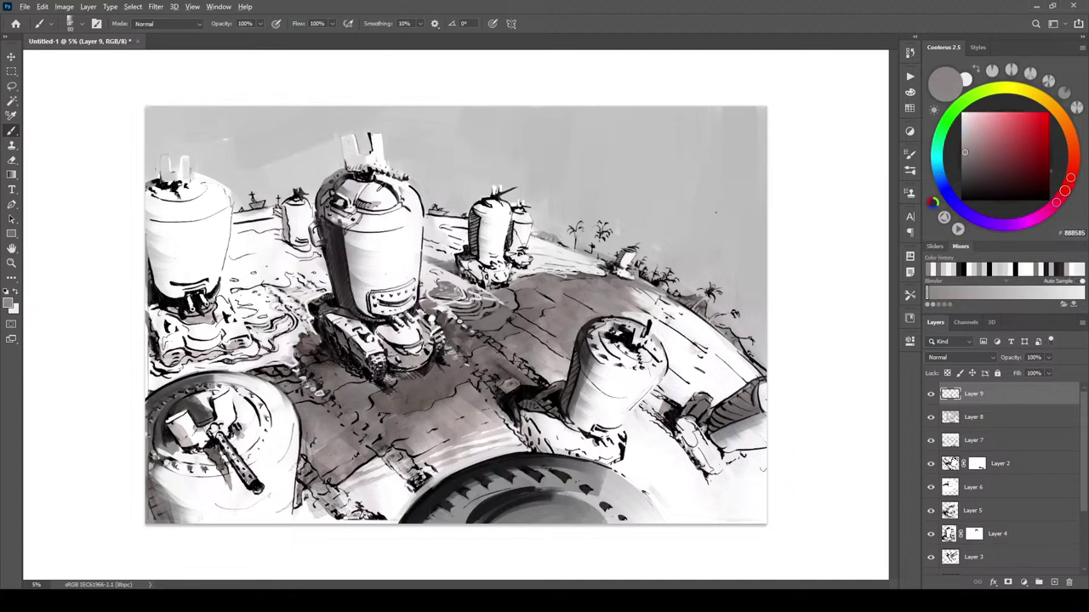
- Dab sampled near-white #FCFCFC along the riveted rim below the central tank's hatch
left_click(382, 188, "alt")
left_click(360, 219)
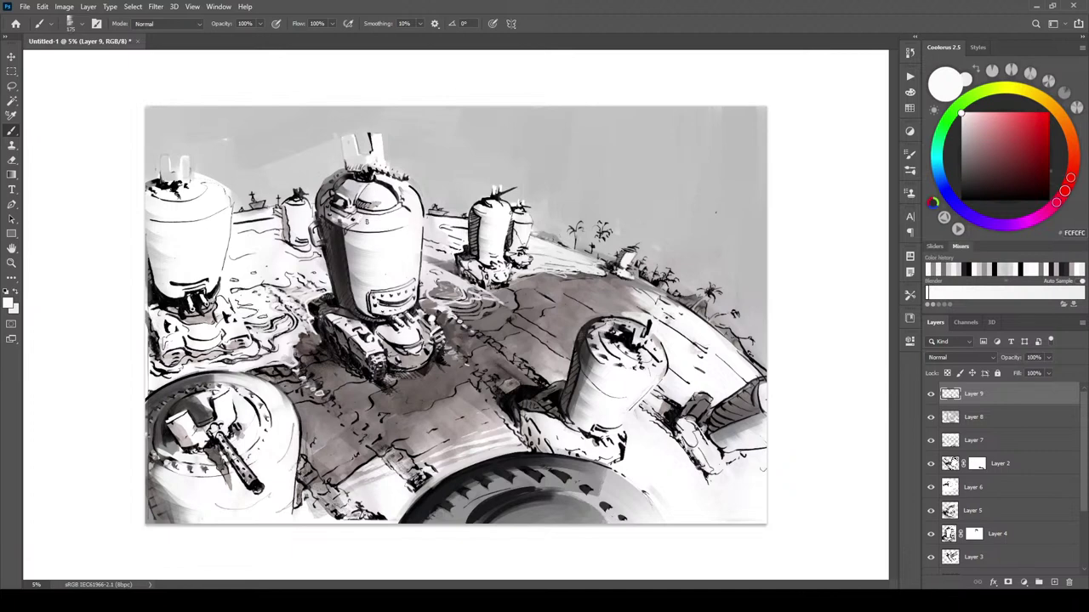
key("]")
left_click(356, 225)
left_click(350, 224)
- Touch up the edges of the central tank's lower front plate with sampled pale #F2E7ED and light gray, then sample white
left_click(374, 308, "alt")
left_click(368, 299, "alt")
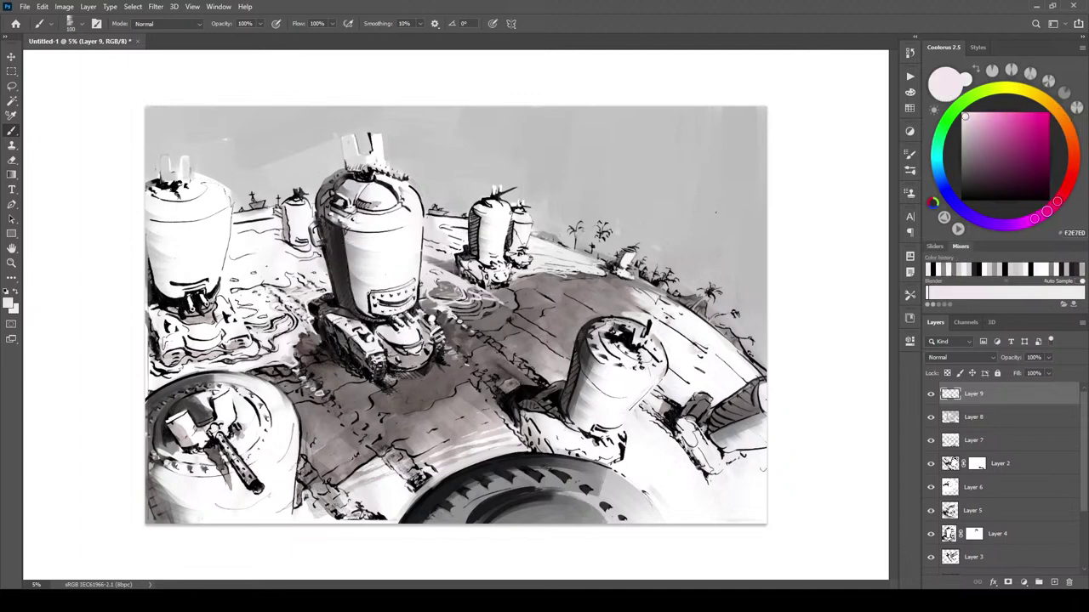
left_click_drag(368, 293, 368, 316)
left_click(355, 254, "alt")
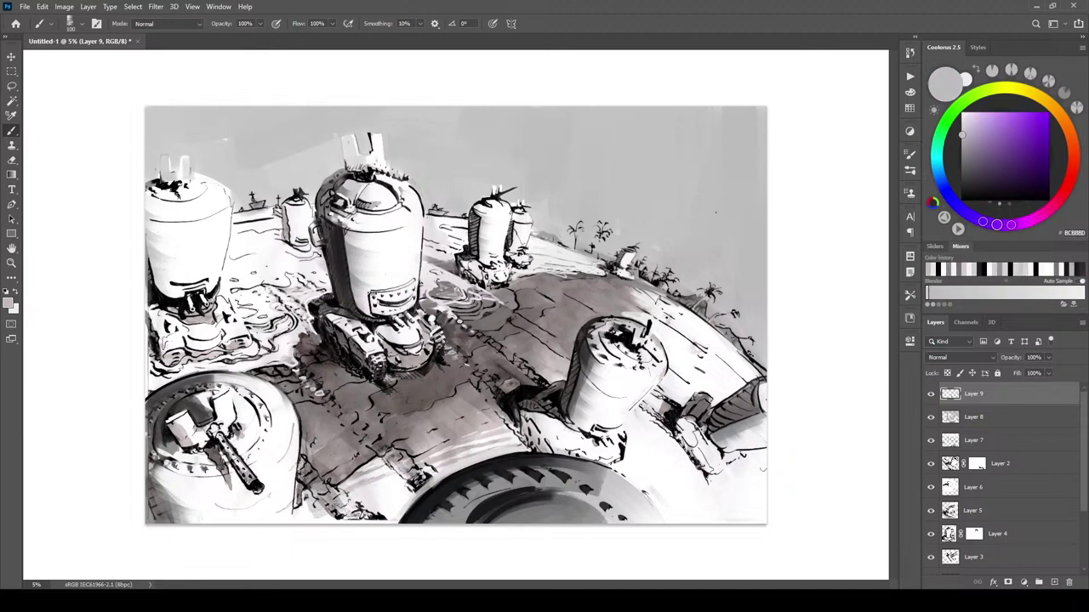
left_click_drag(371, 290, 393, 290)
key("[")
left_click(499, 255, "alt")
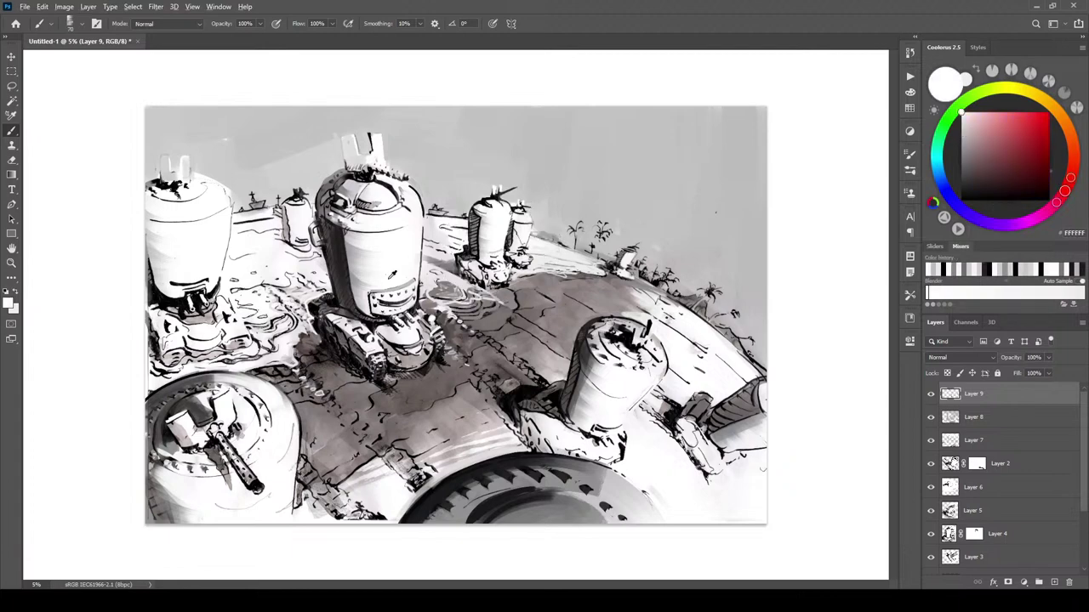
- Sample black from the right foreground robot's base and dab shadow onto the ground between it and the toppled robot
left_click(393, 286, "alt")
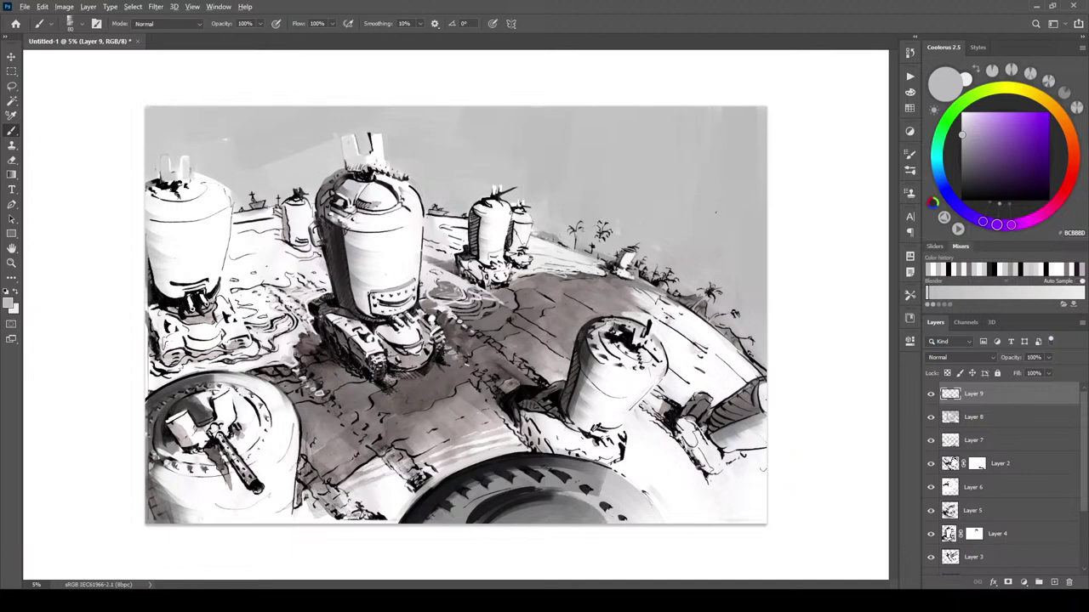
left_click(594, 430, "alt")
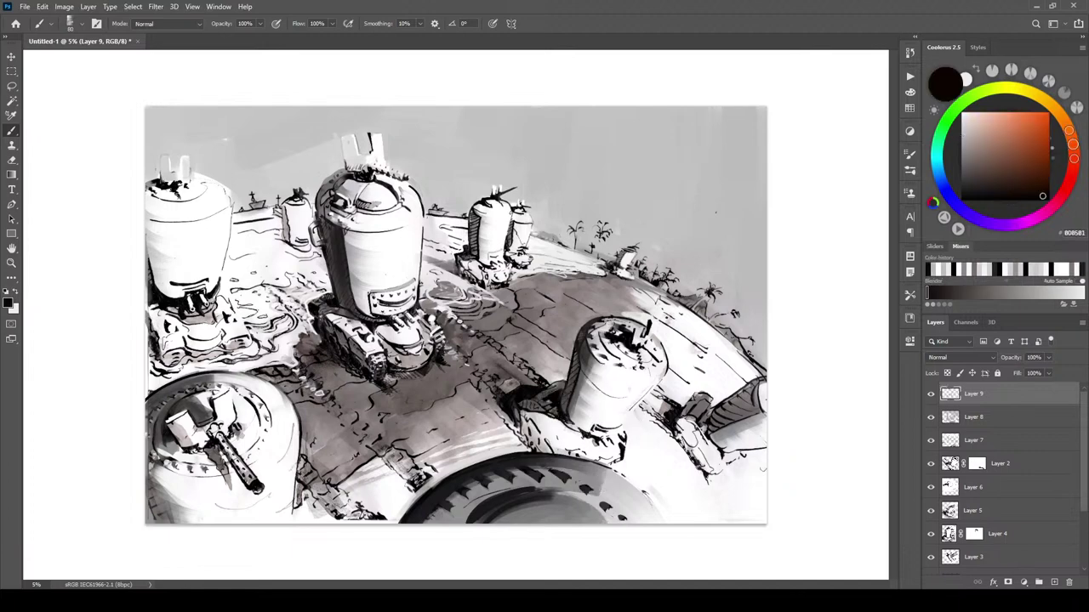
key("bracketright")
key("bracketright")
key("bracketright")
key("bracketright")
left_click_drag(686, 405, 689, 414)
key("bracketleft")
key("bracketleft")
key("bracketleft")
key("bracketleft")
- Brush off-white over the ground below the striped cylinder at the drawing's right edge, sampling nearby grey and white tones
key("x")
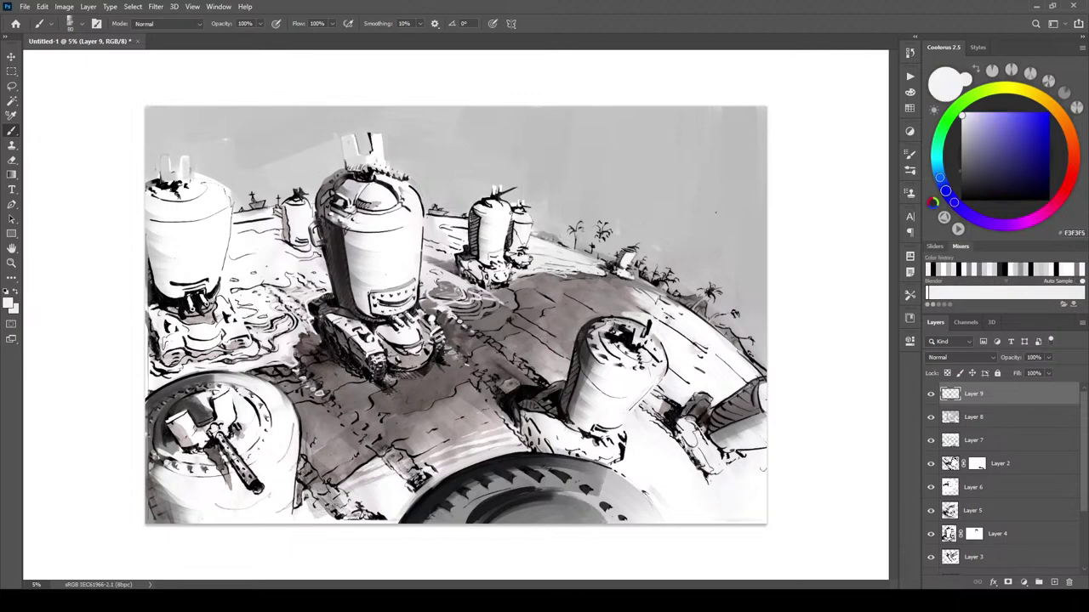
left_click_drag(726, 454, 774, 445)
left_click(716, 407, "alt")
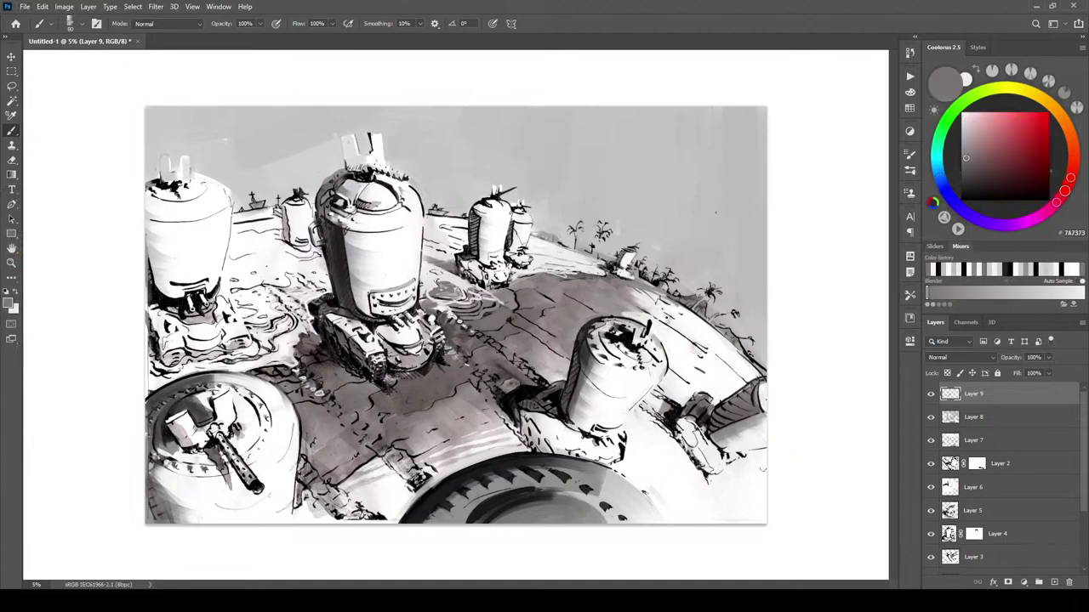
left_click(729, 389, "alt")
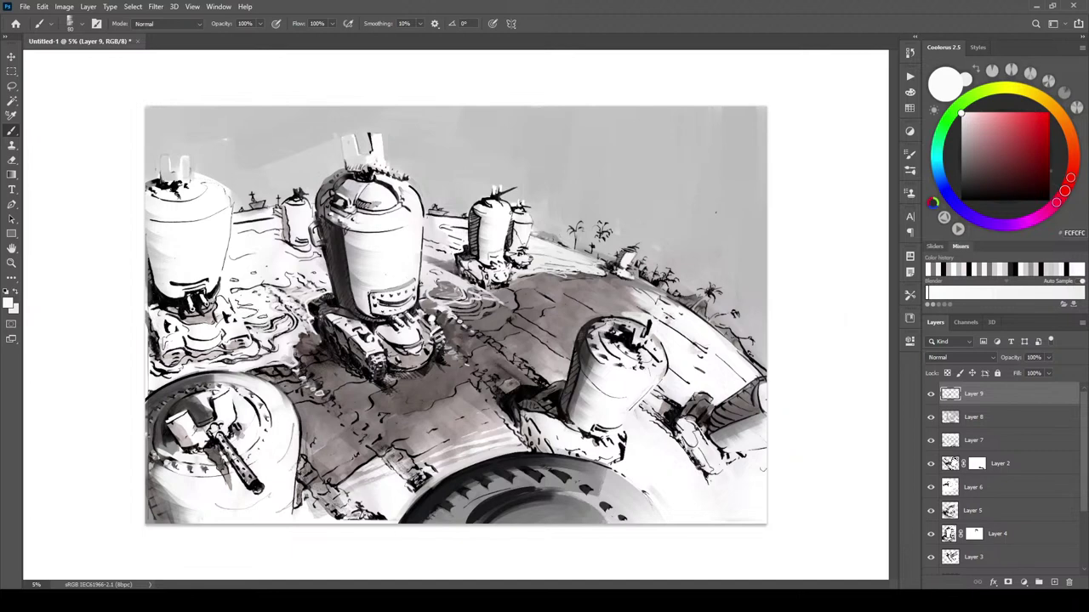
- Sample mid grey and shade the end of the striped cylinder at the drawing's right edge with an enlarged brush
left_click(763, 384, "alt")
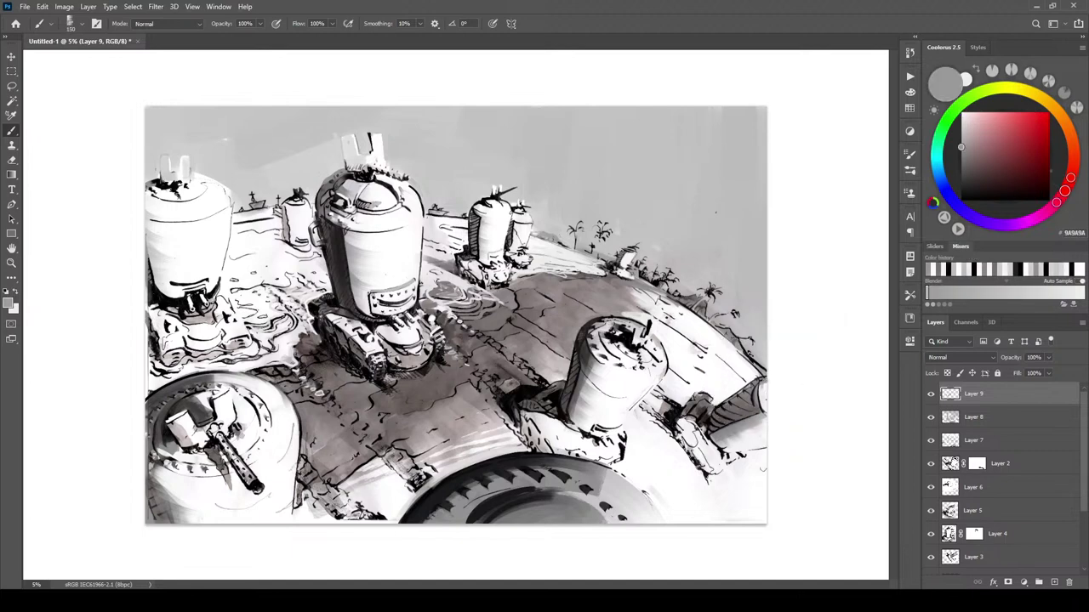
key("]")
key("]")
key("]")
key("]")
key("]")
left_click_drag(763, 383, 766, 410)
- Sample near-black and darken the toppled robot's treads and the left side of the right foreground robot's base
key("bracketleft")
key("bracketleft")
key("bracketleft")
key("bracketleft")
left_click(670, 411, "alt")
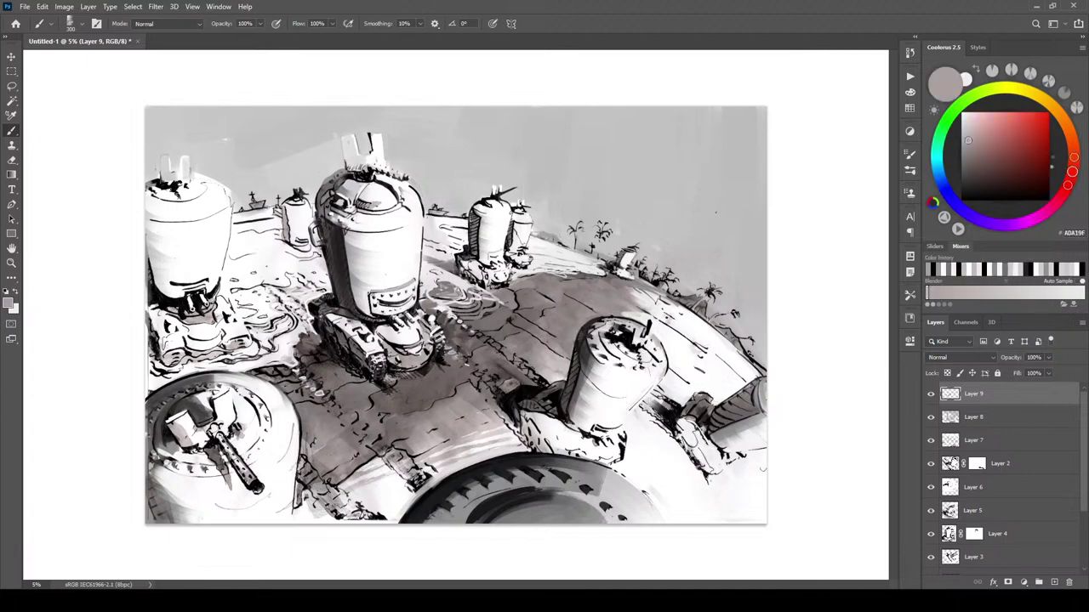
left_click(670, 415, "alt")
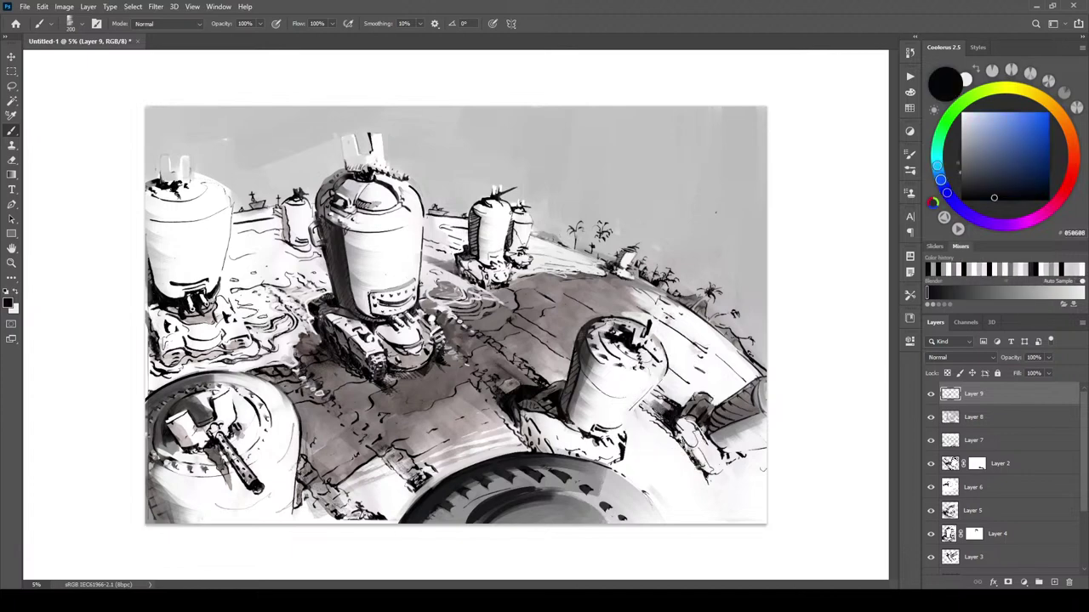
key("bracketleft")
key("bracketleft")
key("bracketleft")
key("bracketleft")
key("bracketleft")
key("bracketleft")
key("bracketleft")
mouse_move(675, 427)
left_mouse_down()
mouse_move(717, 478)
mouse_move(671, 425)
mouse_move(662, 433)
left_mouse_up()
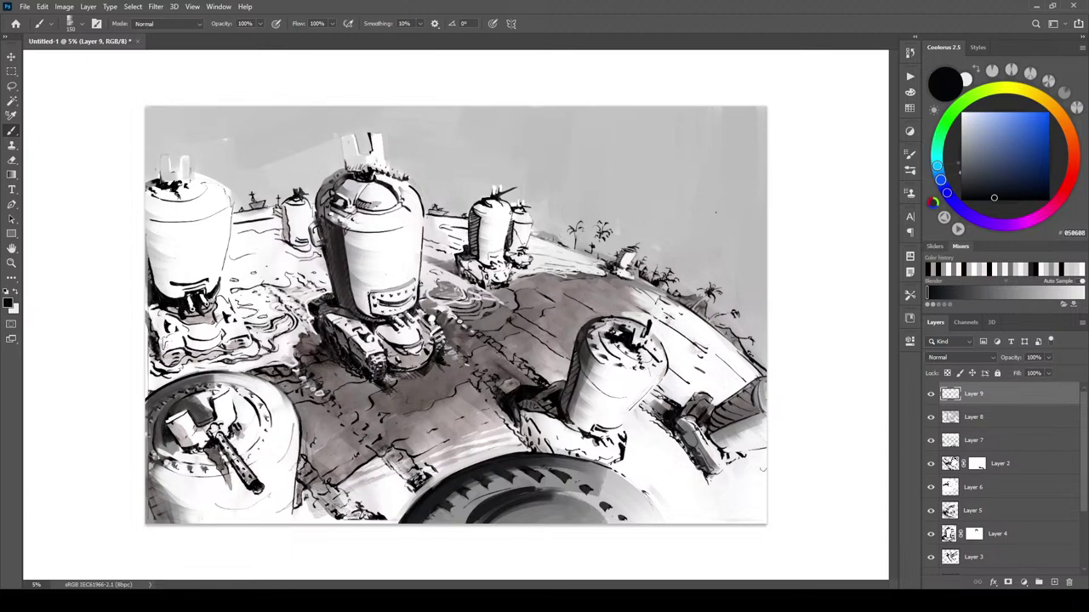
left_click_drag(519, 422, 546, 456)
- Sample warm grey from the ground and paint a lighter tone below the central robot's treads
key("bracketleft")
key("bracketleft")
key("bracketleft")
key("bracketleft")
left_click(467, 388, "alt")
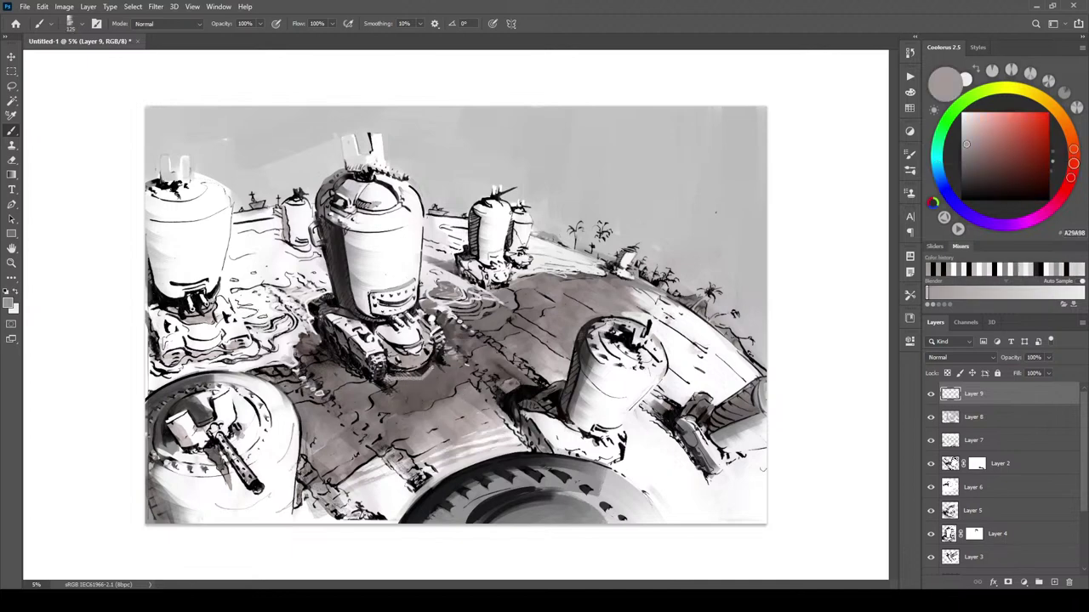
mouse_move(432, 369)
left_mouse_down()
mouse_move(401, 382)
mouse_move(442, 359)
mouse_move(410, 393)
mouse_move(371, 386)
left_mouse_up()
key("bracketright")
key("bracketright")
key("bracketright")
key("bracketright")
key("bracketright")
key("bracketright")
key("bracketright")
key("bracketright")
key("bracketright")
key("bracketright")
key("bracketright")
key("bracketright")
key("bracketright")
key("bracketright")
key("bracketleft")
key("bracketleft")
key("bracketleft")
key("bracketleft")
key("bracketleft")
key("bracketleft")
key("bracketleft")
key("bracketleft")
key("bracketleft")
key("bracketleft")
key("bracketleft")
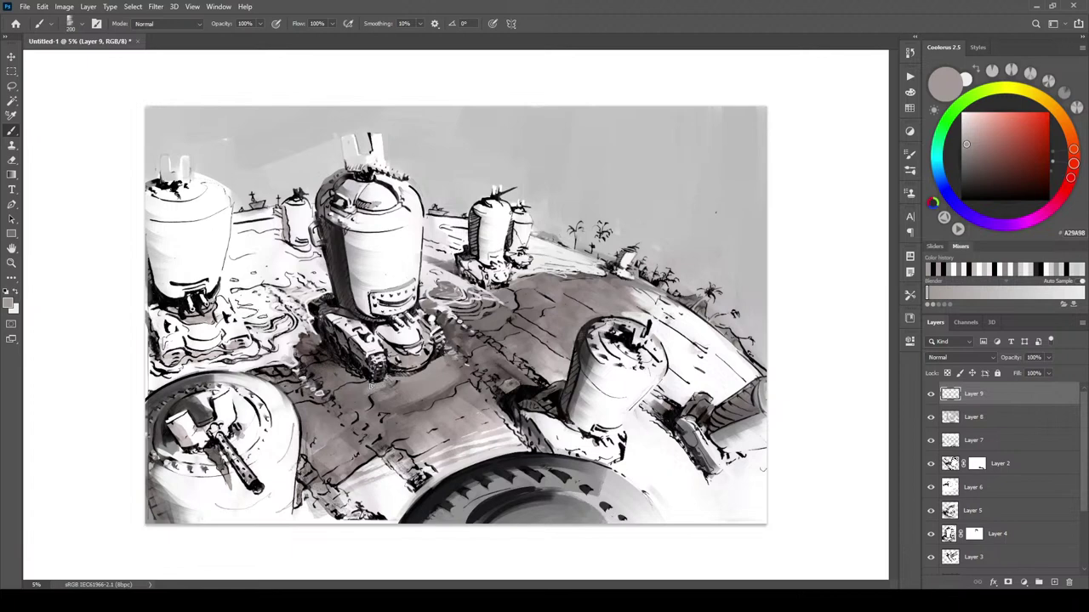
- Sample black from the central robot's treads and paint a contact shadow beneath them
left_click(439, 353, "alt")
key("bracketleft")
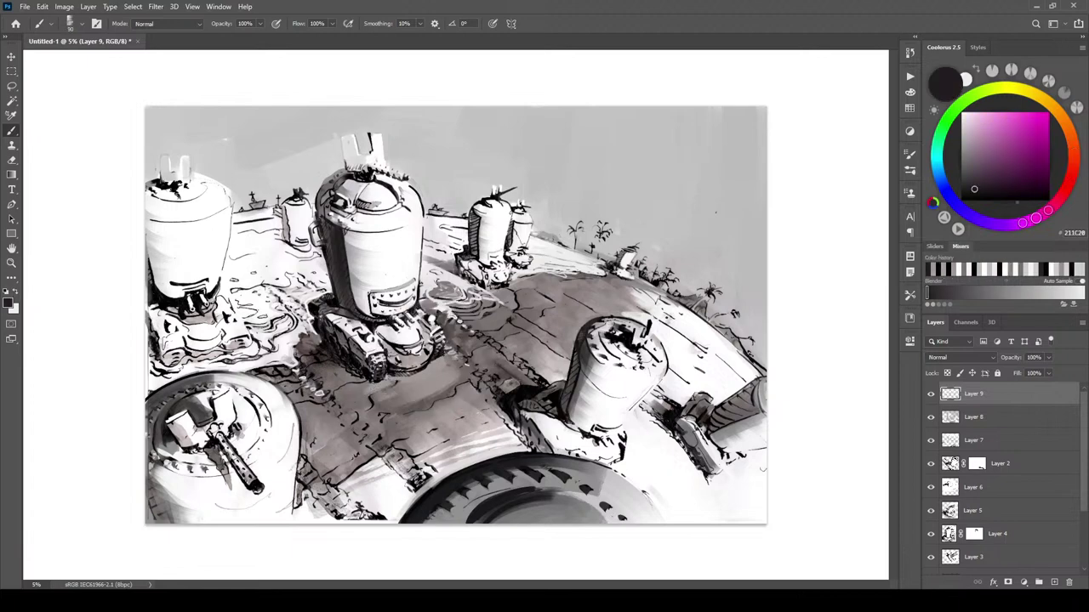
left_click(438, 349, "alt")
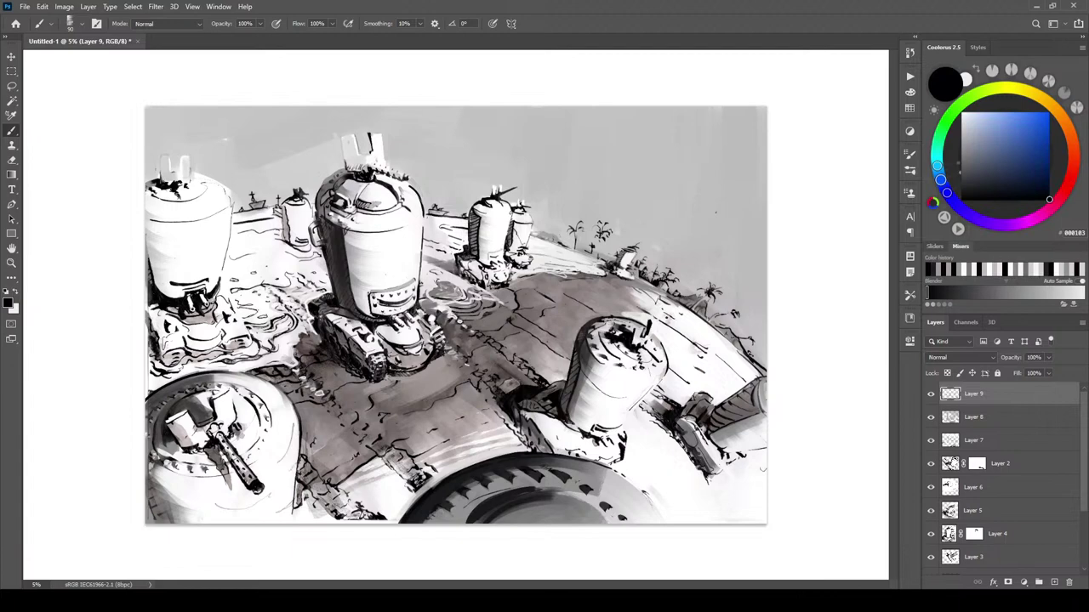
left_click_drag(389, 372, 430, 365)
- Shade the ground on both sides of the central robot's treads with sampled dark grey and near-black
left_click(367, 387, "alt")
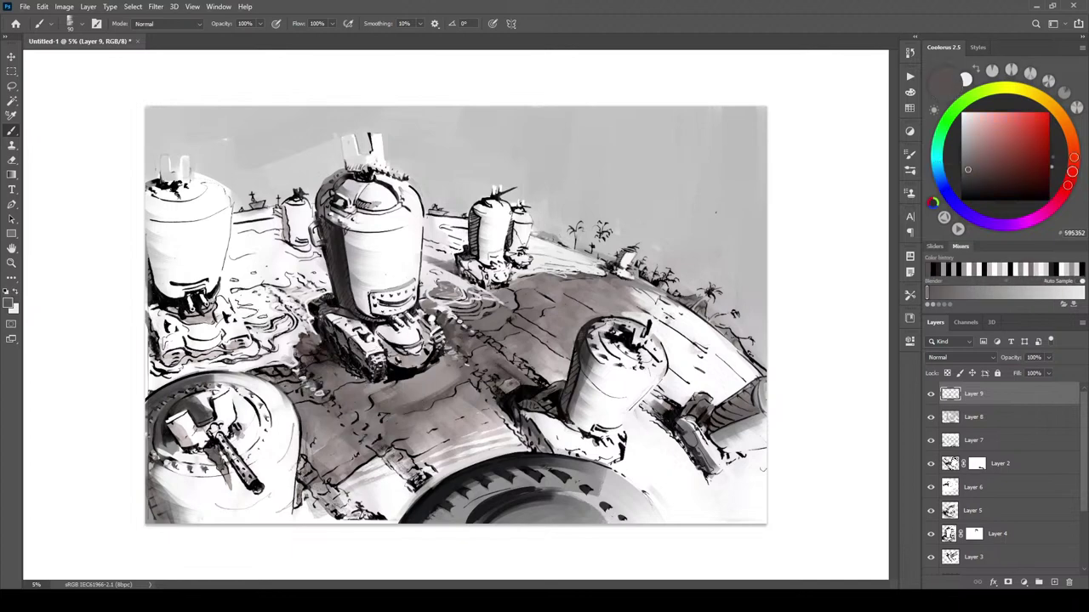
left_click_drag(444, 356, 449, 347)
left_click(328, 348, "alt")
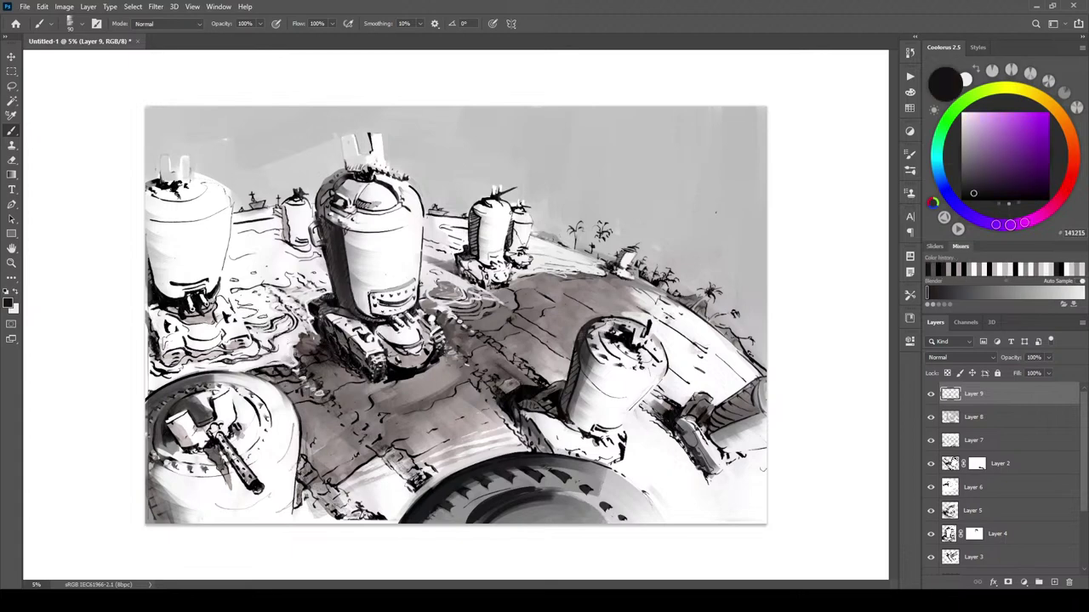
left_click_drag(316, 332, 314, 349)
left_click(358, 393, "alt")
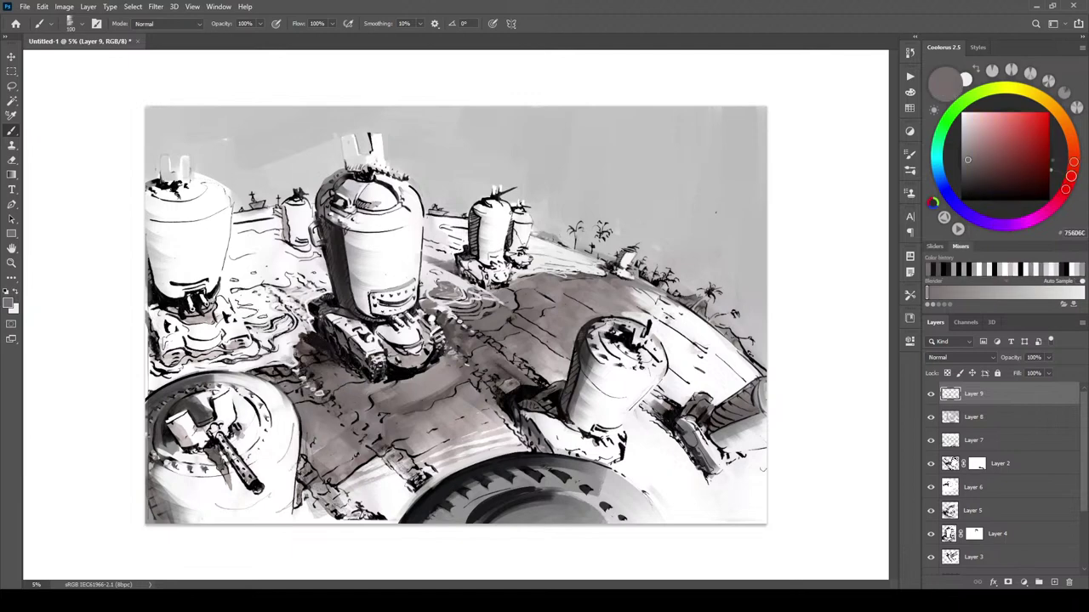
- Sample dark grey and brush shadows onto the ground left of the central robot and under the left robot's treads
left_click(247, 285, "alt")
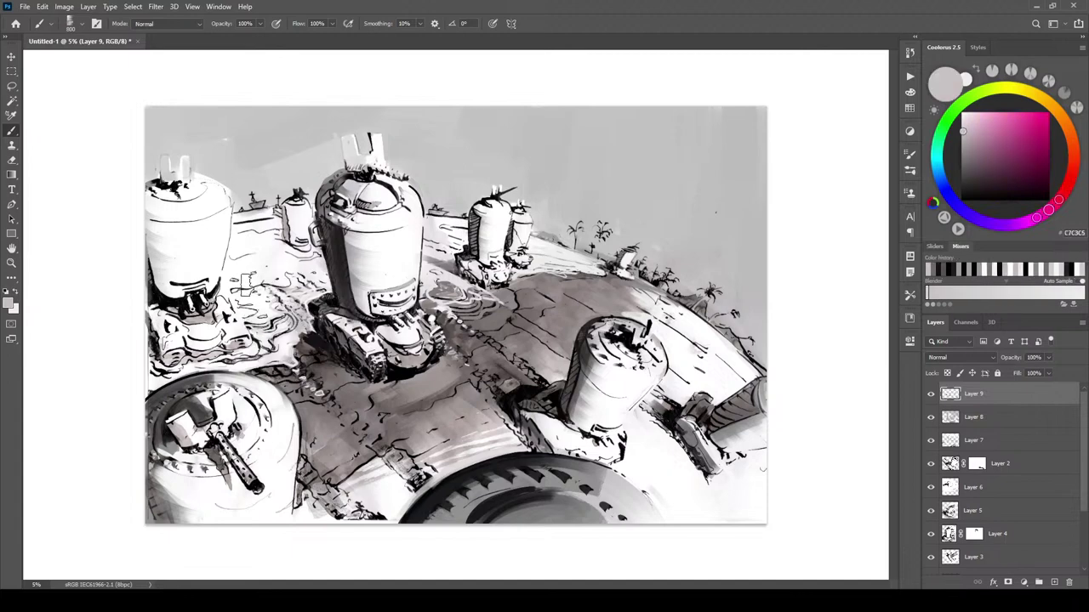
left_click(343, 290, "alt")
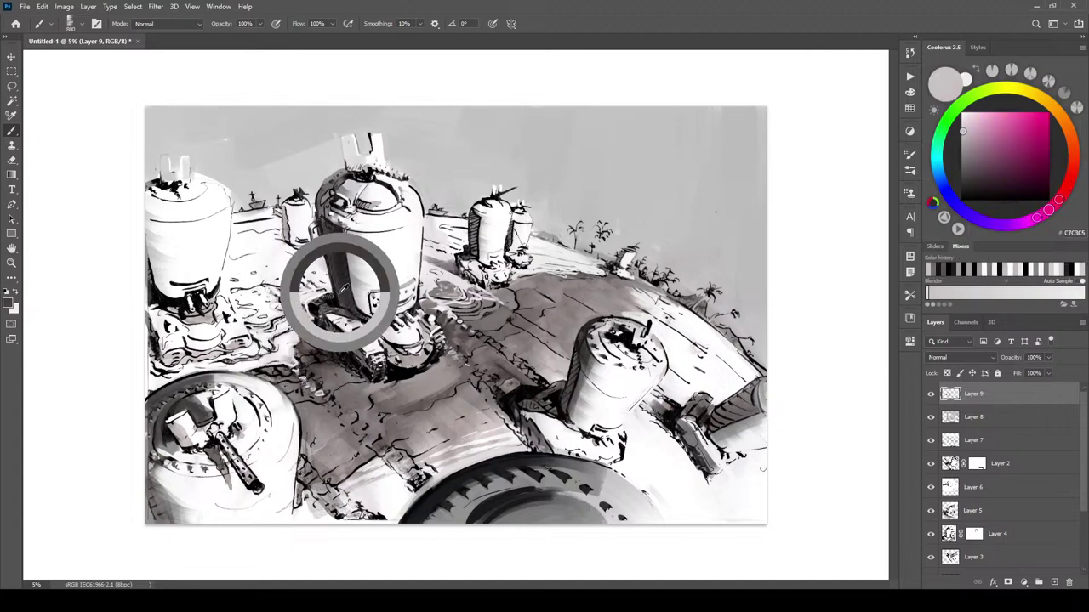
key("bracketleft")
key("bracketleft")
key("bracketleft")
mouse_move(306, 317)
left_mouse_down()
mouse_move(305, 333)
mouse_move(291, 302)
mouse_move(279, 321)
mouse_move(294, 337)
mouse_move(268, 305)
left_mouse_up()
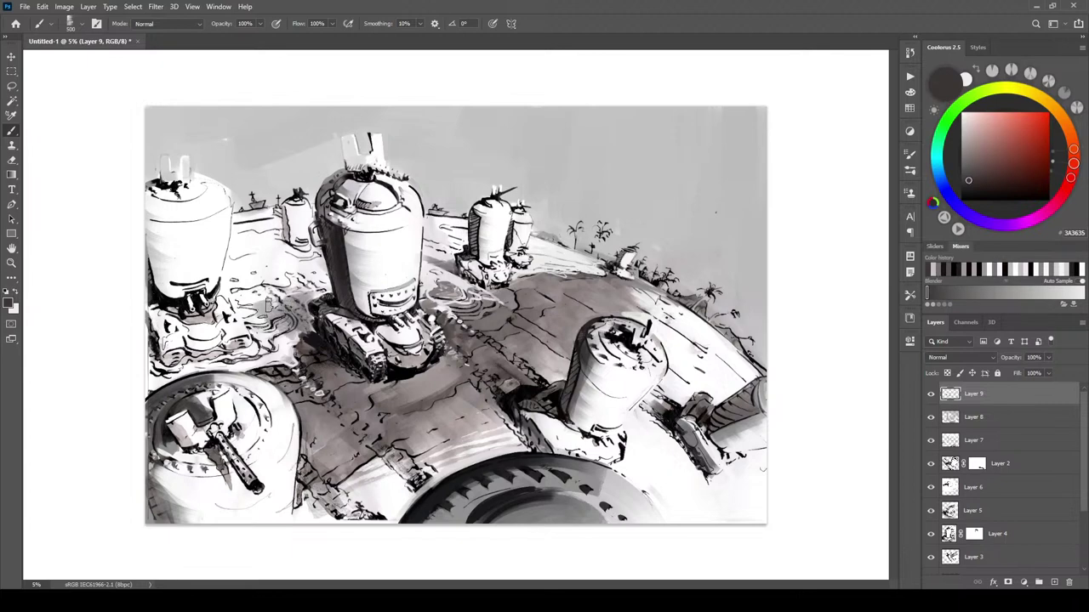
key("bracketleft")
key("bracketleft")
key("bracketleft")
left_click_drag(157, 362, 147, 356)
- Add small dark grey marks along the distant shoreline and hill, and undo the stray dot in the sky
key("bracketleft")
key("bracketleft")
key("bracketleft")
key("bracketleft")
left_click_drag(270, 232, 282, 236)
left_click_drag(590, 262, 601, 263)
left_click_drag(459, 243, 466, 246)
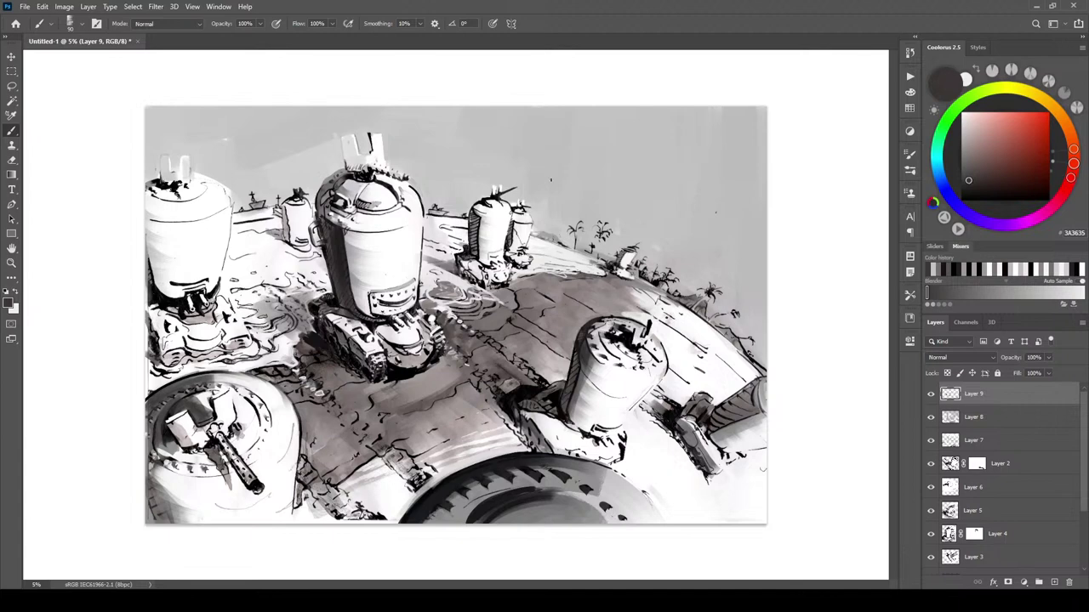
key("ctrl+z")
- Strengthen the right outline and lower left edge of the bottom-left turret robot in sampled black
left_click(300, 433, "alt")
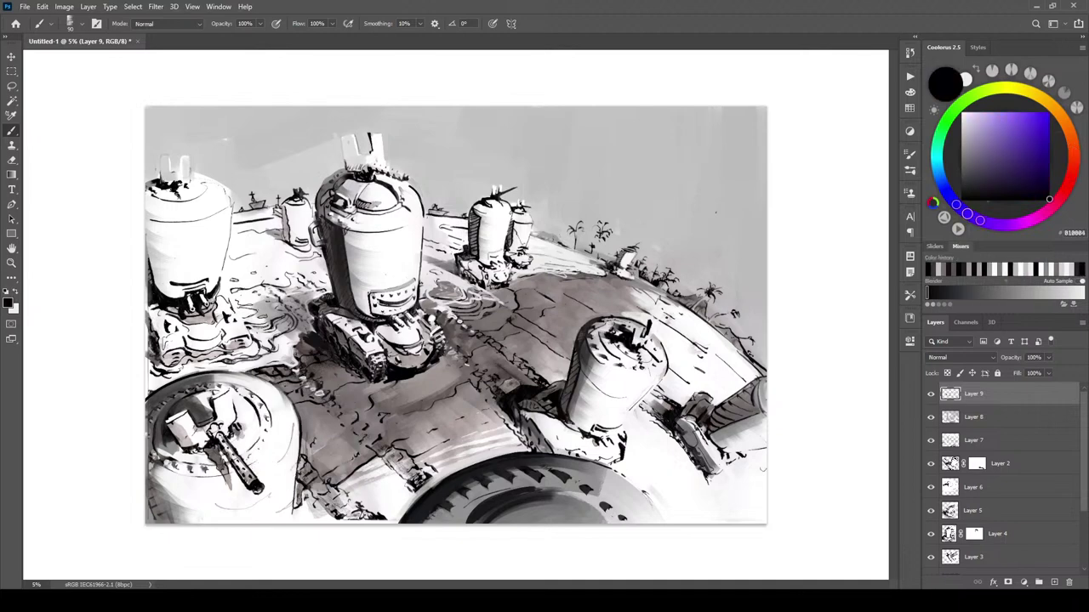
left_click_drag(298, 480, 285, 536)
left_click_drag(147, 509, 148, 523)
- Redraw the rivets and mouth slot on the central robot's face plate in sampled black, checking the proof colours
left_click(304, 298, "alt")
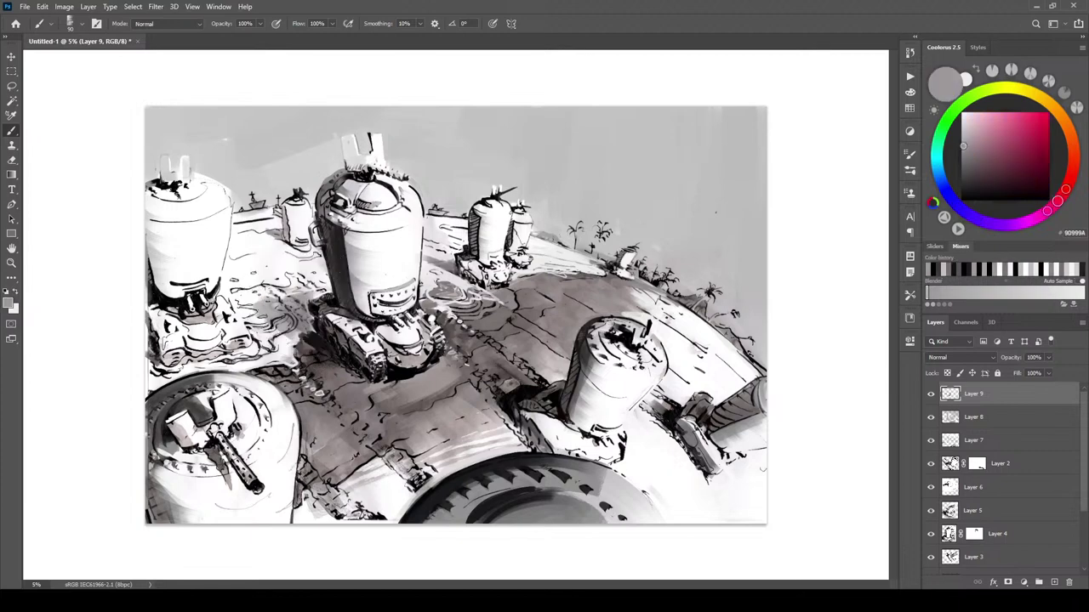
left_click(333, 304, "alt")
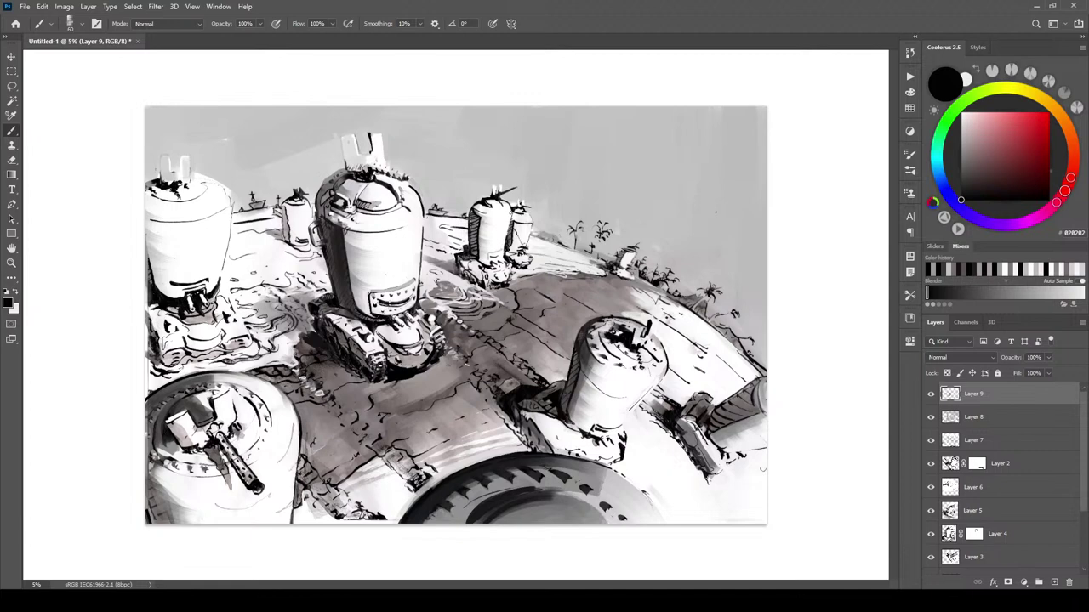
key("ctrl+y")
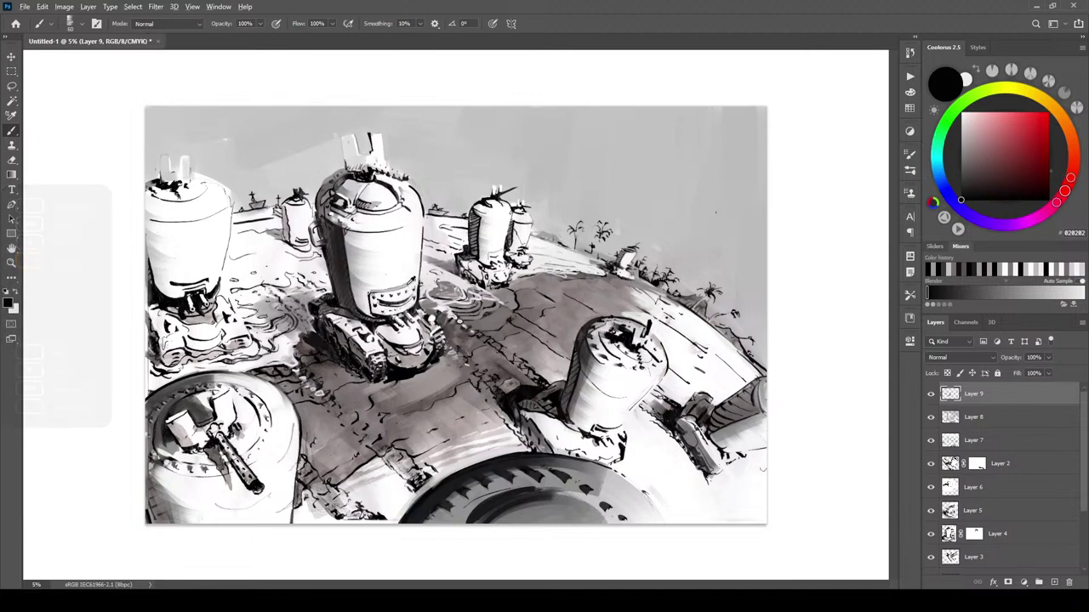
left_click(411, 284, "alt")
key("ctrl+y")
key("ctrl+y")
key("ctrl+y")
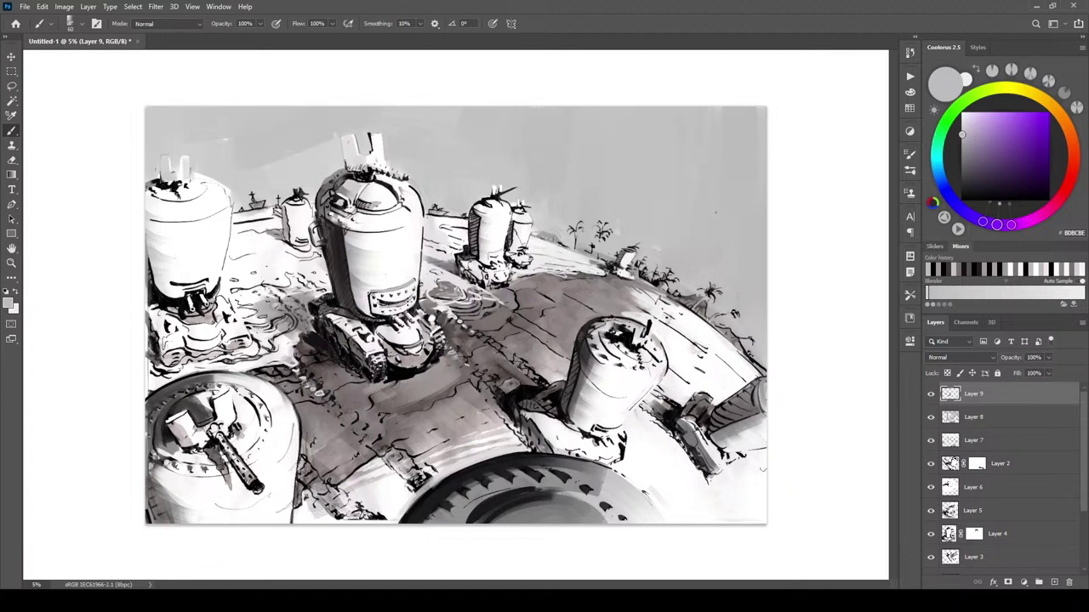
- Straighten the central robot's mouth slot with sampled dark tone and paint off-white over the face plate around it
left_click(394, 297, "alt")
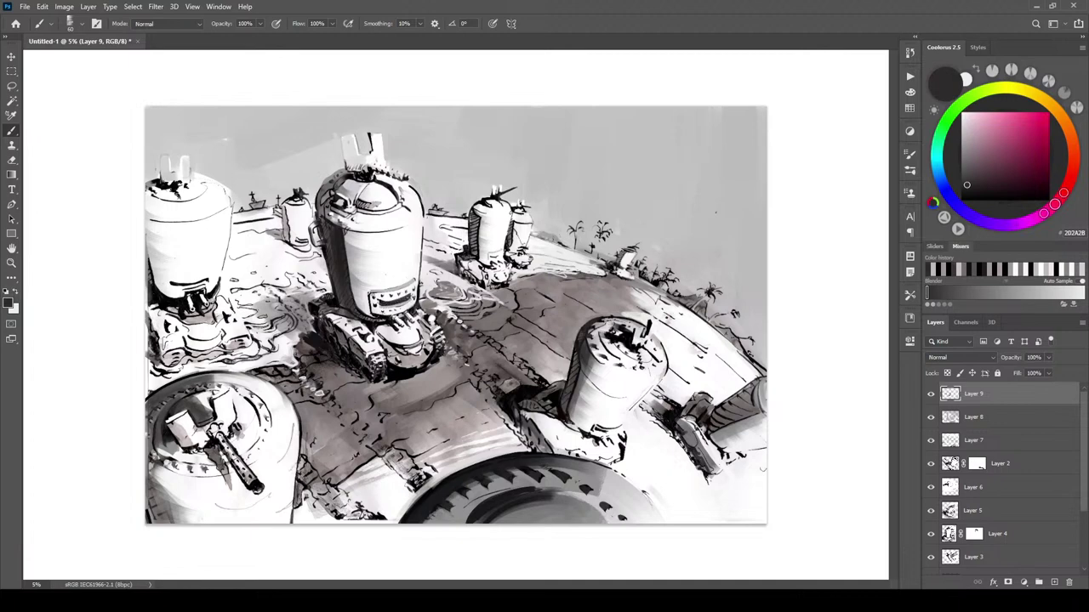
left_click(401, 308, "alt")
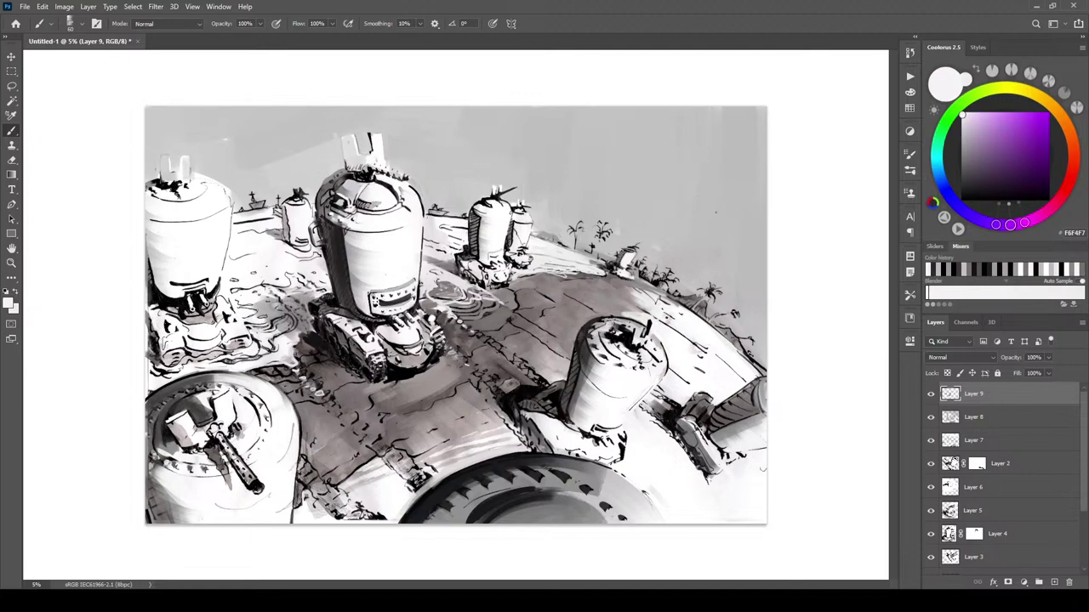
left_click_drag(400, 295, 413, 294)
left_click(406, 303, "alt")
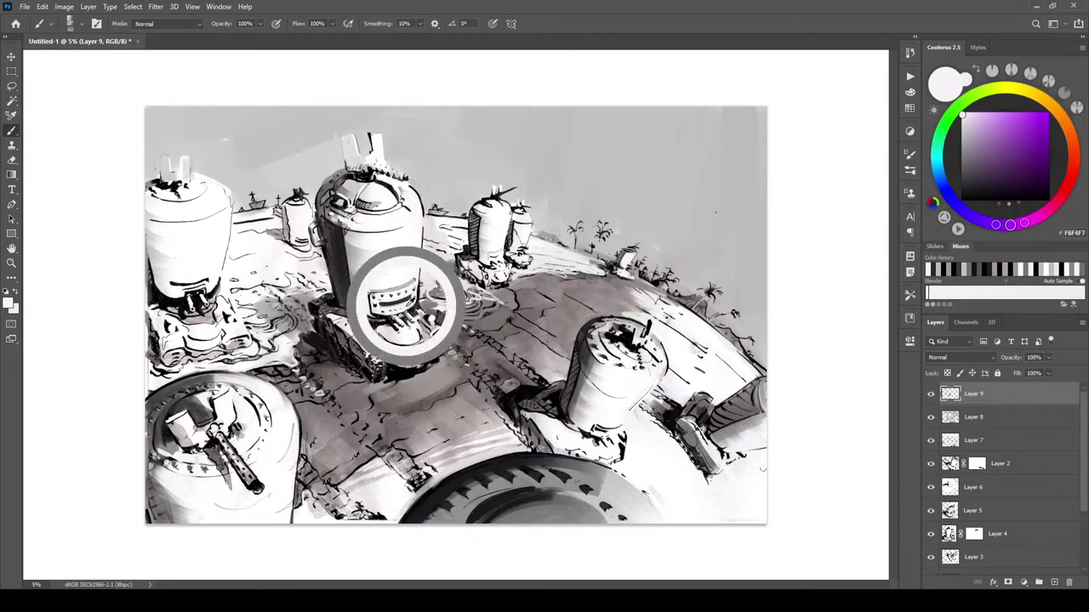
left_click_drag(383, 306, 398, 306)
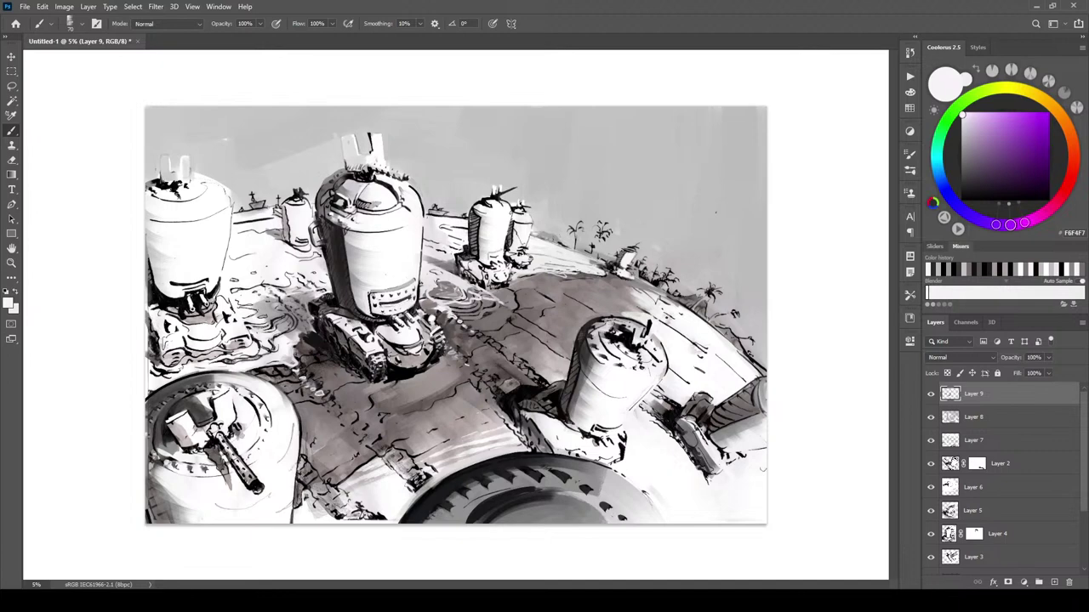
left_click(409, 283, "alt")
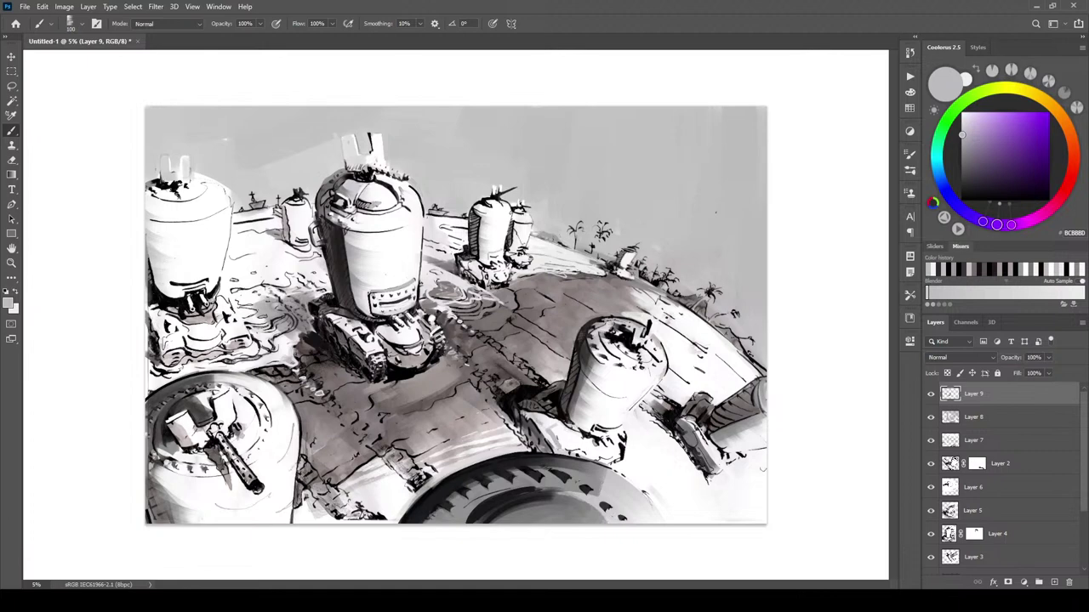
- Darken the rubble beside the foreground dome with sampled black and brush dark streaks into the bottom-right ground
left_click(571, 427, "alt")
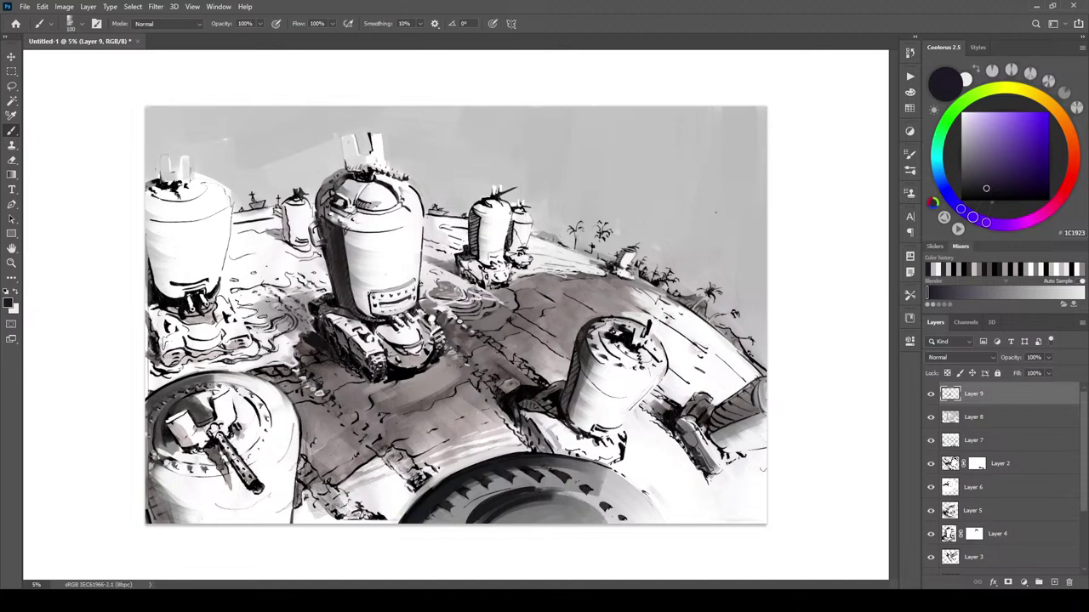
left_click_drag(422, 501, 444, 480)
left_click(342, 520, "alt")
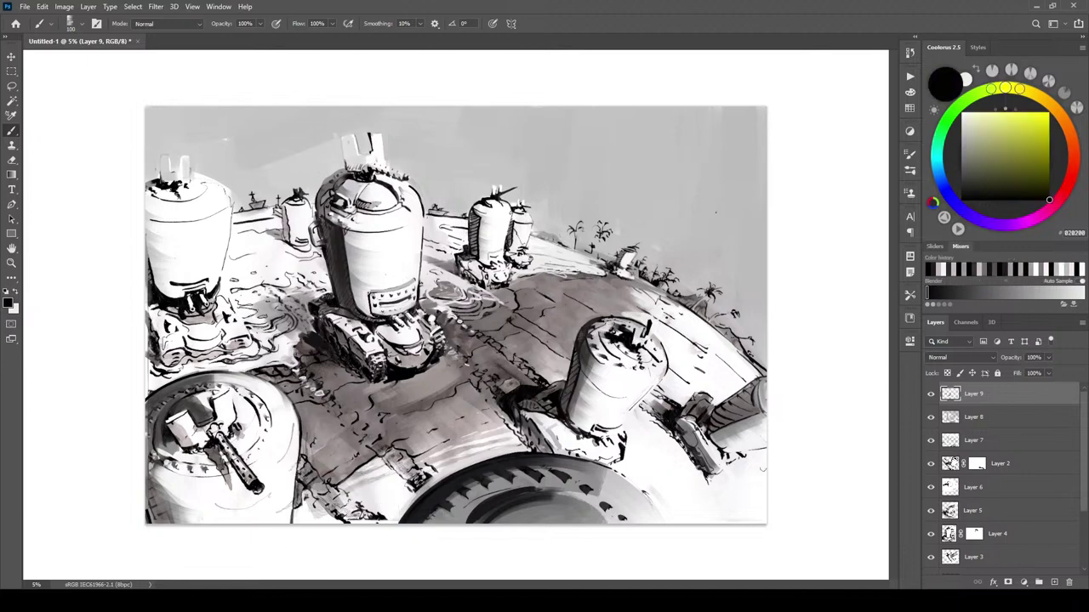
left_click_drag(419, 495, 433, 479)
left_click_drag(714, 522, 673, 494)
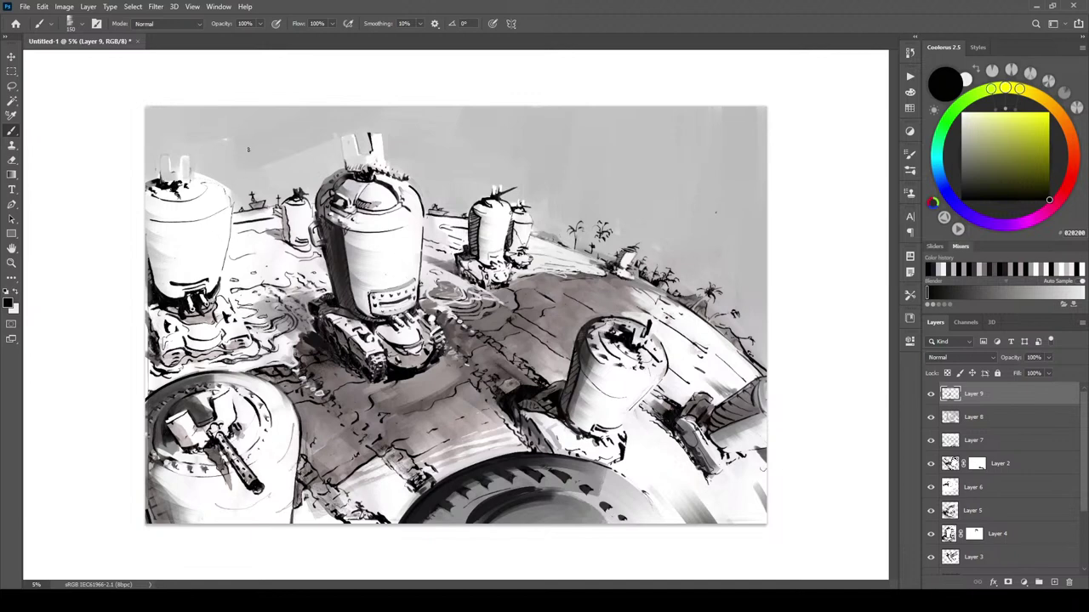
- Undo the black test stroke in the sky and shade the ground and distant wall behind the left robot with an enlarged brush
left_click_drag(249, 133, 250, 169)
key("ctrl+z")
key("bracketright")
key("bracketright")
key("bracketright")
key("bracketright")
key("bracketright")
key("bracketright")
key("bracketright")
key("bracketleft")
key("bracketleft")
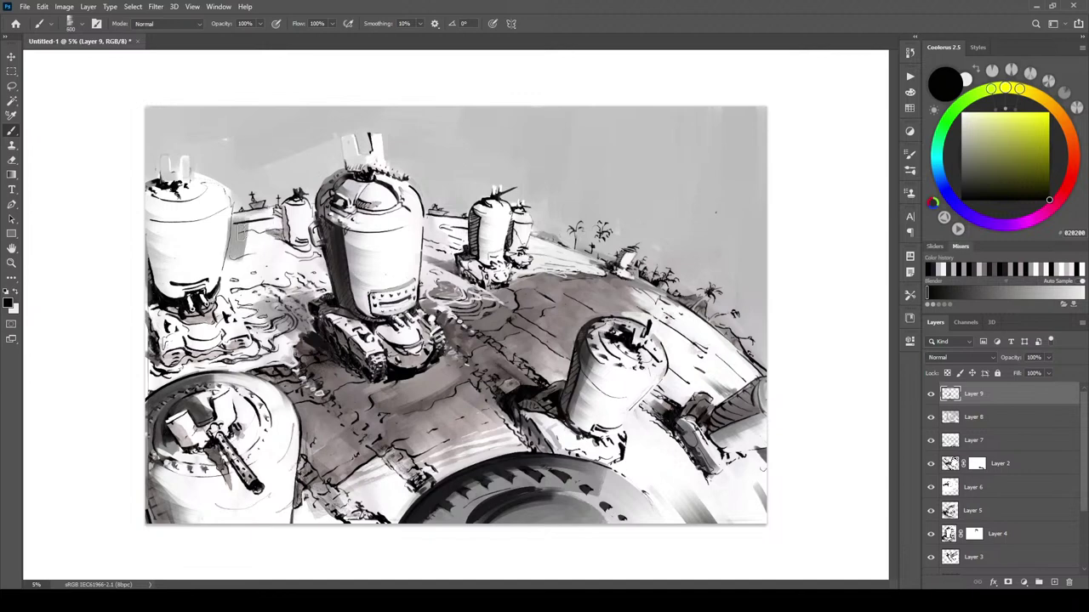
key("bracketleft")
key("bracketleft")
key("bracketleft")
key("bracketleft")
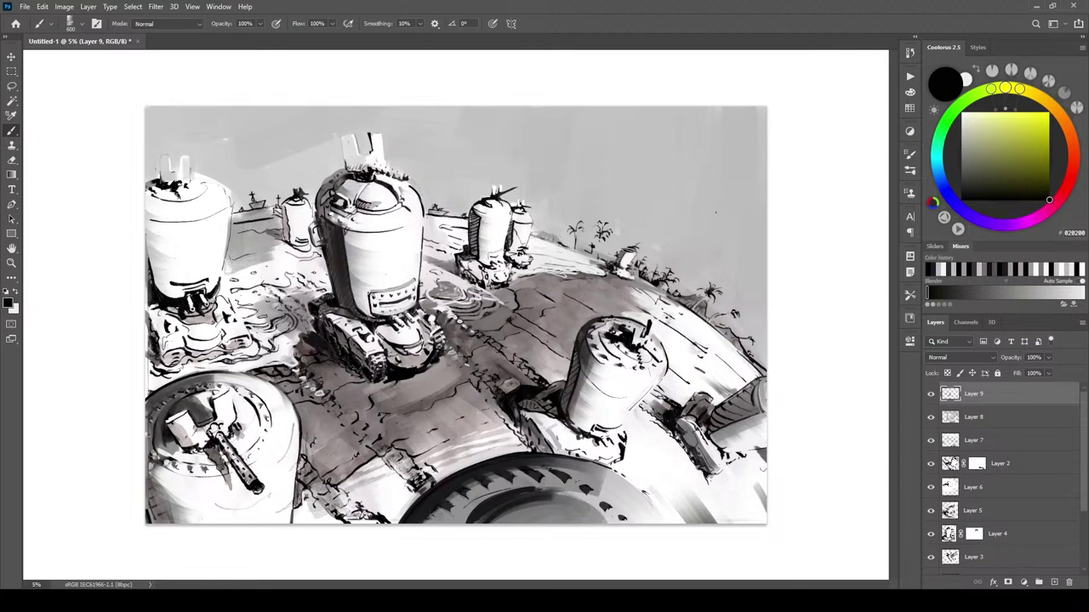
- Shade the edge beside the central robot's shoulder and the distant ground on both sides of the two far robots in near-black
key("bracketleft")
key("bracketleft")
left_click_drag(313, 206, 317, 240)
key("bracketright")
key("bracketright")
key("bracketright")
key("bracketright")
key("bracketright")
key("bracketright")
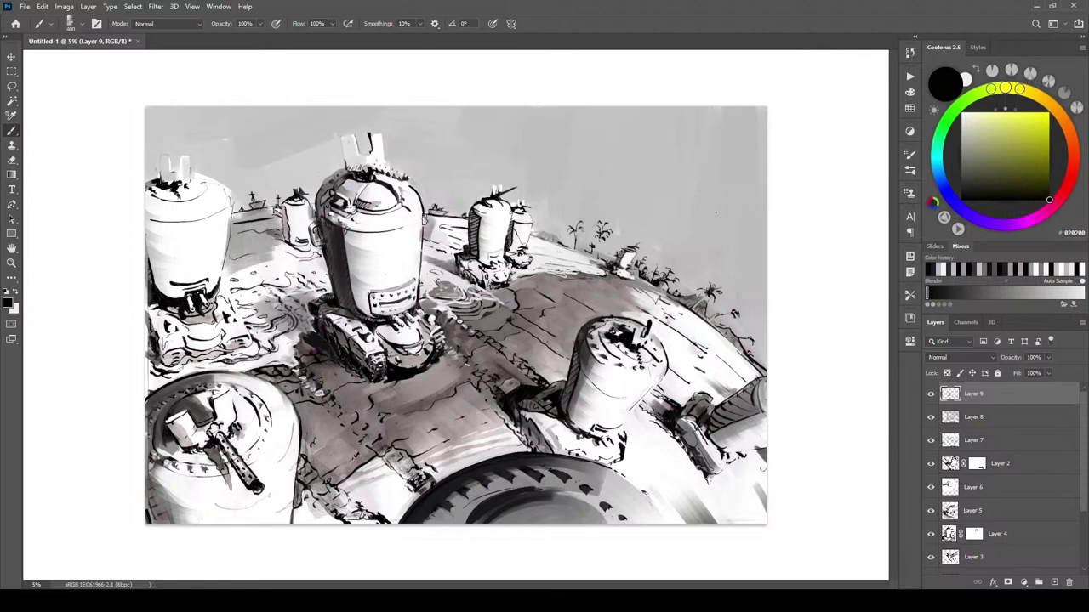
left_click_drag(457, 228, 429, 241)
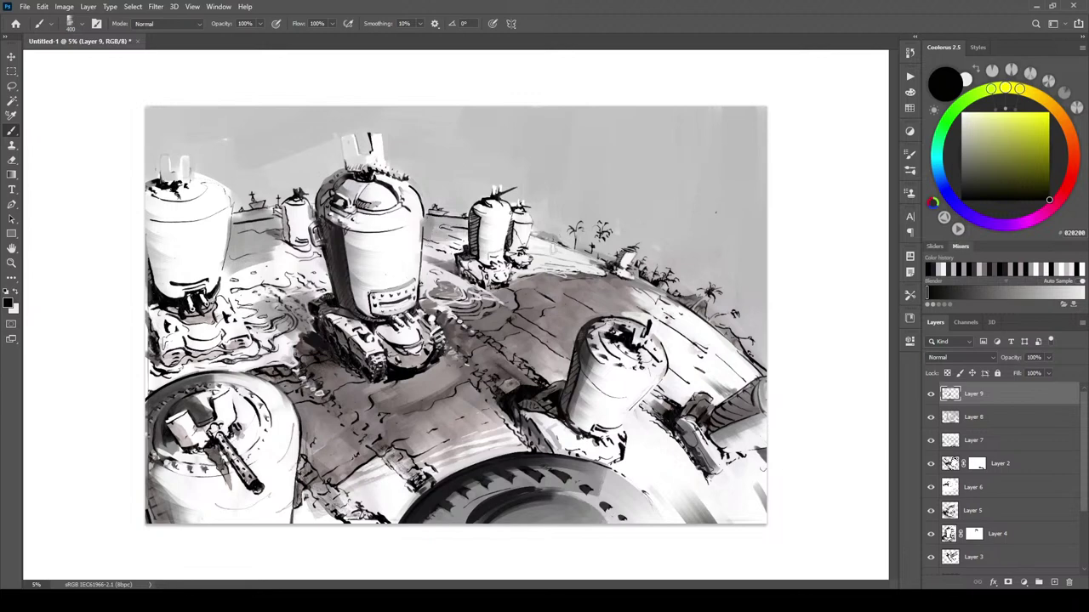
left_click_drag(528, 239, 561, 249)
key("bracketleft")
key("bracketleft")
key("bracketleft")
key("bracketleft")
key("bracketleft")
key("bracketleft")
key("bracketright")
key("bracketright")
key("bracketright")
key("bracketright")
key("bracketright")
key("bracketright")
key("bracketright")
key("bracketright")
key("bracketright")
key("bracketright")
key("bracketright")
key("bracketright")
key("bracketright")
key("bracketright")
left_click_drag(306, 325, 231, 281)
key("ctrl+z")
- Brush a shadow band across the ground between the left and central robots and shade the ground beyond the central robot's body
key("bracketleft")
key("bracketleft")
key("bracketleft")
key("bracketleft")
key("bracketleft")
key("bracketleft")
key("bracketleft")
key("bracketleft")
key("bracketleft")
mouse_move(306, 328)
left_mouse_down()
mouse_move(225, 282)
mouse_move(258, 312)
mouse_move(230, 299)
mouse_move(305, 344)
mouse_move(233, 281)
left_mouse_up()
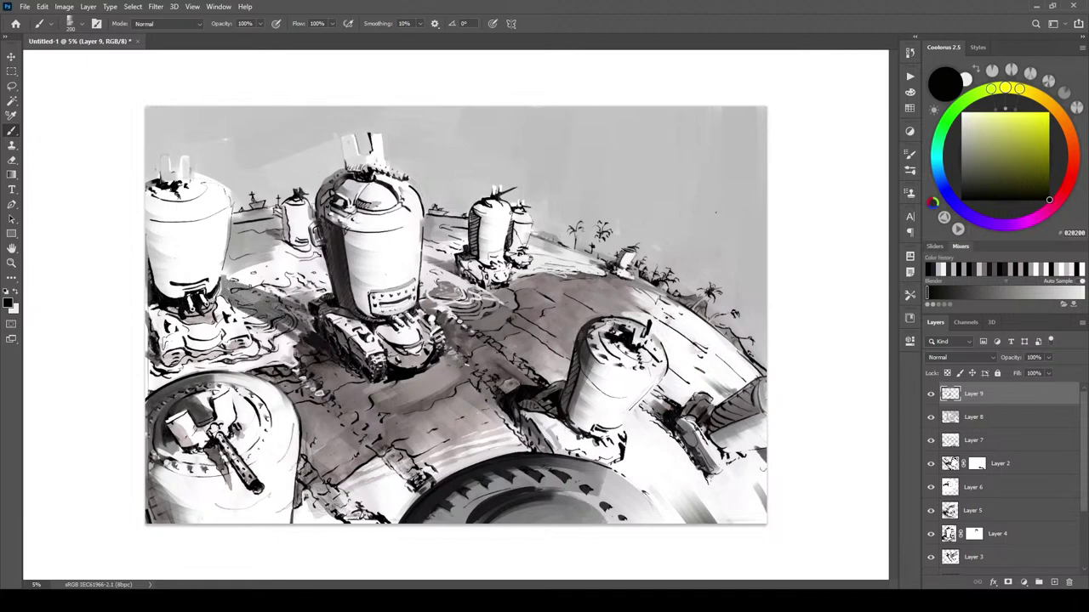
mouse_move(305, 305)
left_mouse_down()
mouse_move(226, 275)
mouse_move(311, 308)
left_mouse_up()
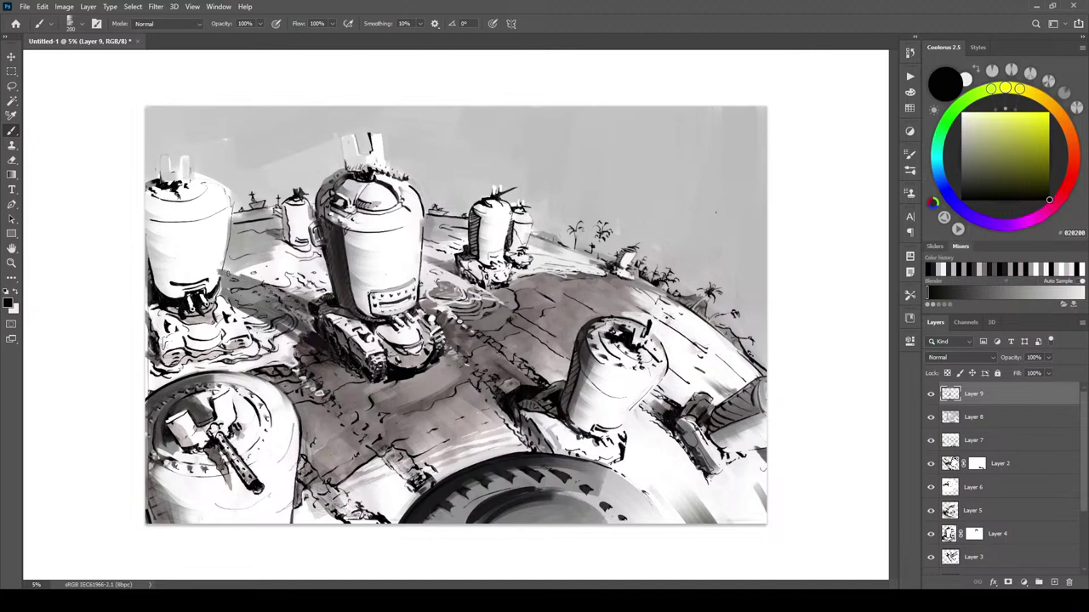
key("]")
mouse_move(427, 260)
left_mouse_down()
mouse_move(461, 275)
mouse_move(427, 254)
mouse_move(446, 258)
left_mouse_up()
key("[")
key("[")
key("[")
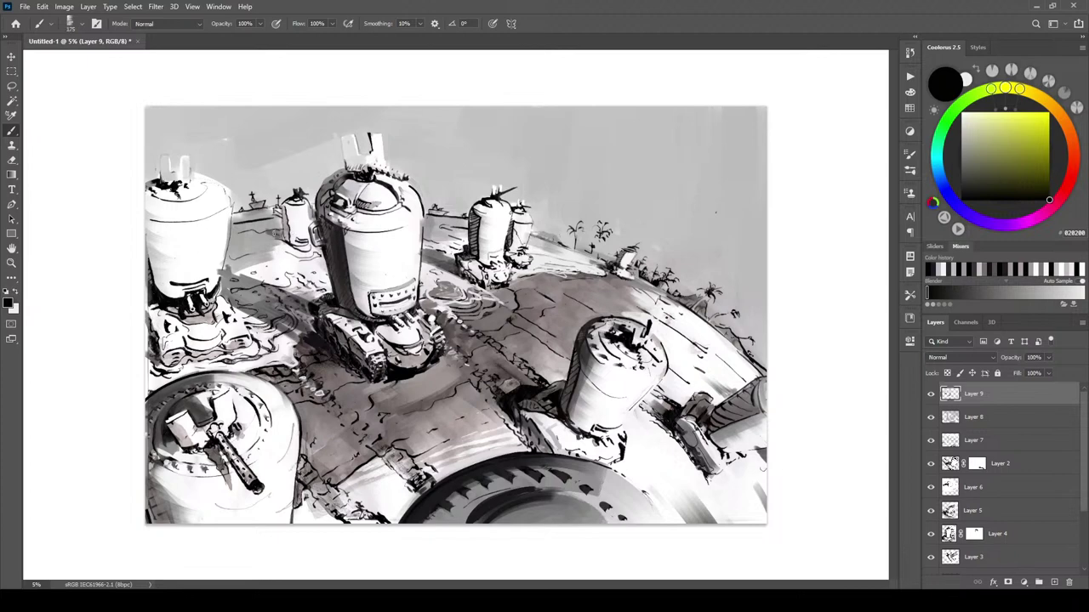
left_click_drag(285, 239, 229, 225)
key("ctrl+z")
mouse_move(281, 241)
left_mouse_down()
mouse_move(247, 228)
mouse_move(245, 247)
mouse_move(257, 219)
mouse_move(235, 238)
mouse_move(279, 217)
left_mouse_up()
key("ctrl+z")
key("ctrl+z")
- Deepen the cast shadow on the ground between the central and right robots and darken the central robot's far tread with an enlarged brush
key("bracketleft")
key("bracketleft")
key("bracketleft")
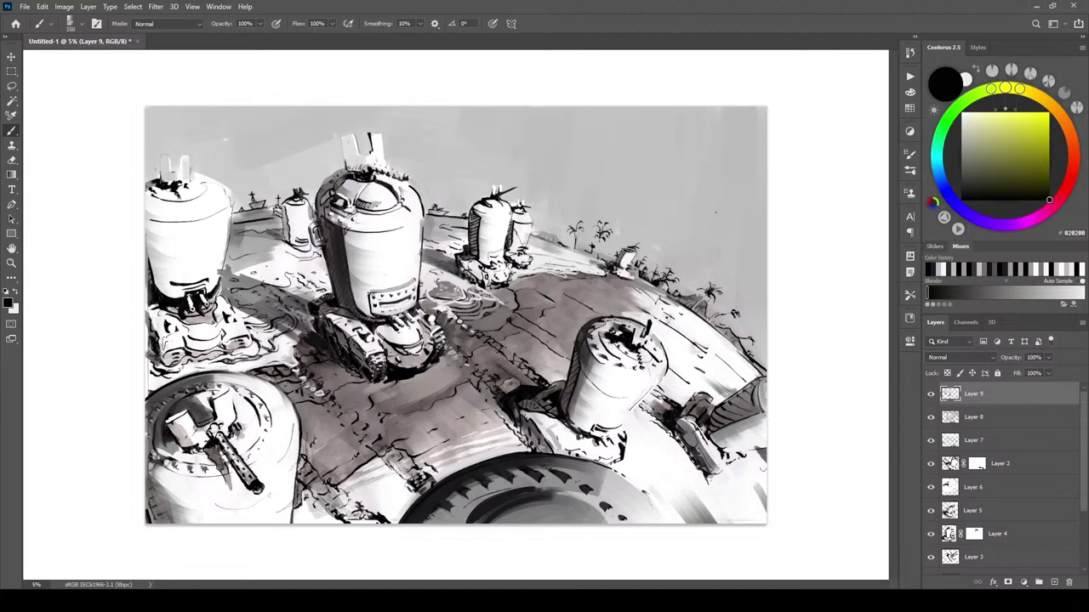
key("bracketright")
key("bracketright")
key("bracketright")
key("bracketright")
key("bracketright")
key("bracketright")
key("bracketright")
key("bracketright")
key("bracketright")
mouse_move(510, 418)
left_mouse_down()
mouse_move(459, 380)
mouse_move(480, 374)
mouse_move(522, 400)
mouse_move(424, 366)
mouse_move(423, 334)
mouse_move(439, 342)
mouse_move(433, 363)
mouse_move(429, 325)
mouse_move(456, 361)
mouse_move(492, 379)
left_mouse_up()
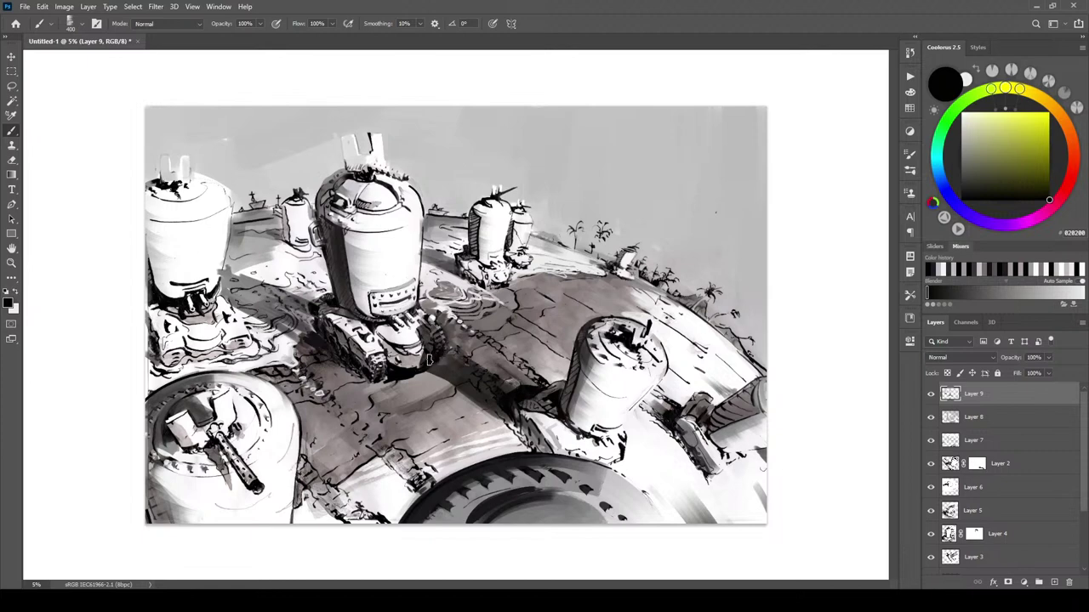
mouse_move(416, 364)
left_mouse_down()
mouse_move(415, 274)
mouse_move(417, 319)
mouse_move(454, 358)
left_mouse_up()
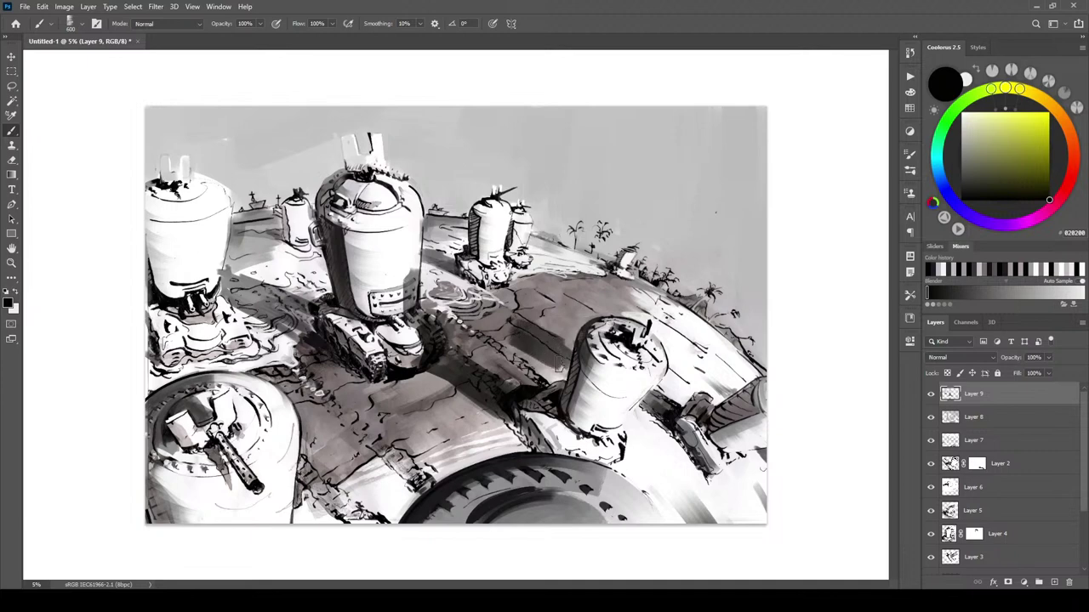
- Brush a curved dark shadow onto the ground behind the right robot's base with a smaller brush
key("bracketleft")
key("bracketleft")
key("bracketleft")
key("bracketleft")
key("bracketleft")
mouse_move(637, 409)
left_mouse_down()
mouse_move(677, 432)
mouse_move(640, 415)
mouse_move(704, 469)
mouse_move(639, 415)
mouse_move(692, 464)
left_mouse_up()
key("ctrl+z")
key("ctrl+z")
mouse_move(662, 431)
left_mouse_down()
mouse_move(698, 467)
mouse_move(638, 413)
left_mouse_up()
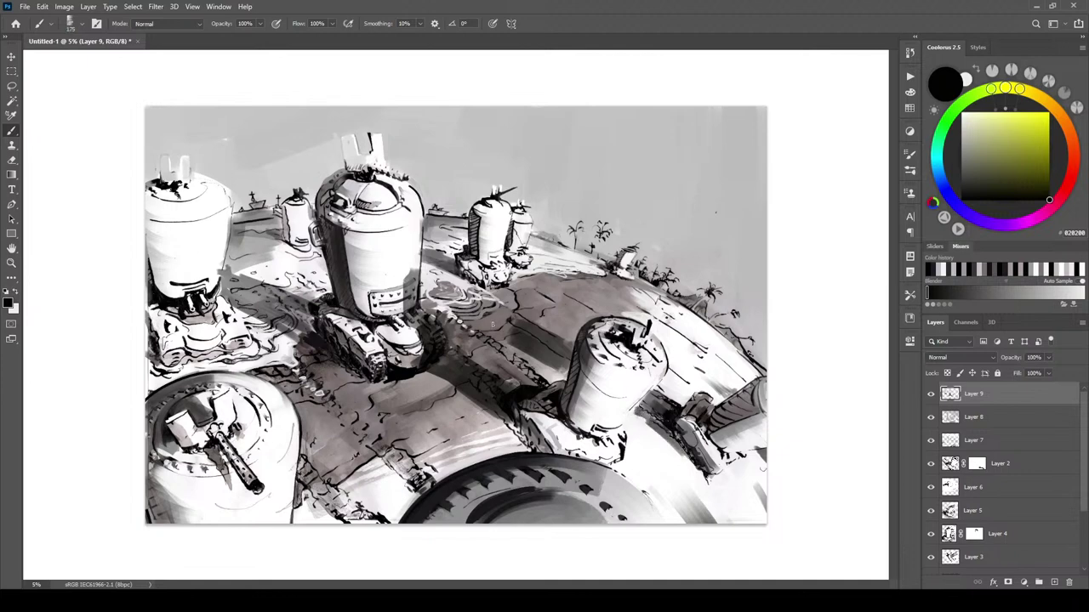
- Darken the rippled ground and rubble beside the central robot's far tread with a slightly larger brush
key("bracketright")
key("bracketright")
left_click_drag(501, 323, 466, 299)
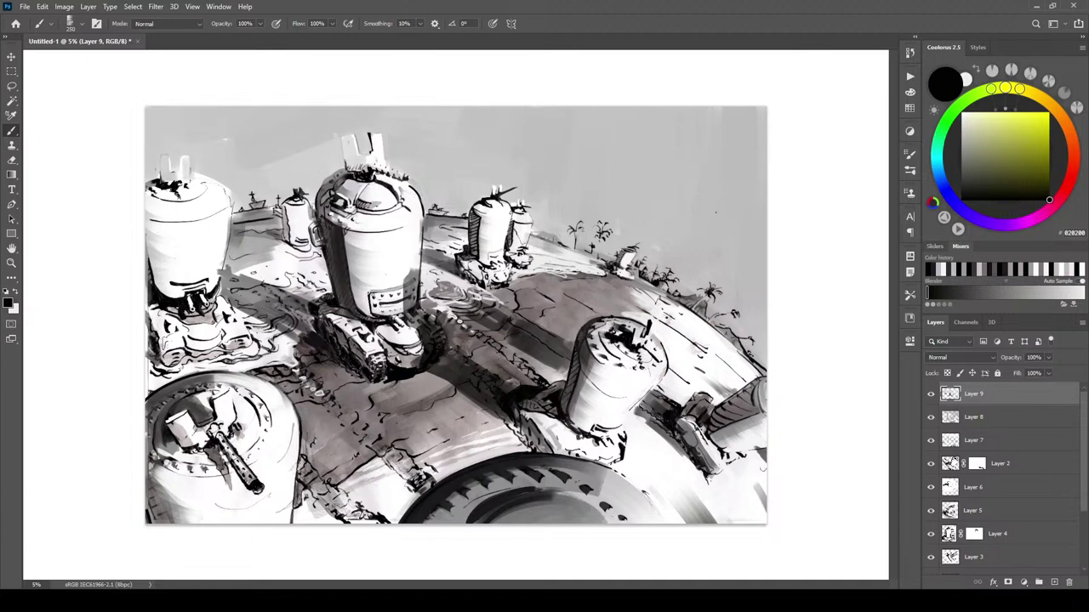
- Darken the crowns of the central and right robots and shade the ground beside the foreground turret robot
mouse_move(330, 180)
left_mouse_down()
mouse_move(344, 173)
mouse_move(334, 175)
left_mouse_up()
key("bracketright")
key("bracketright")
key("bracketright")
key("bracketright")
key("bracketleft")
mouse_move(599, 332)
left_mouse_down()
mouse_move(632, 329)
mouse_move(609, 326)
mouse_move(630, 330)
mouse_move(601, 331)
left_mouse_up()
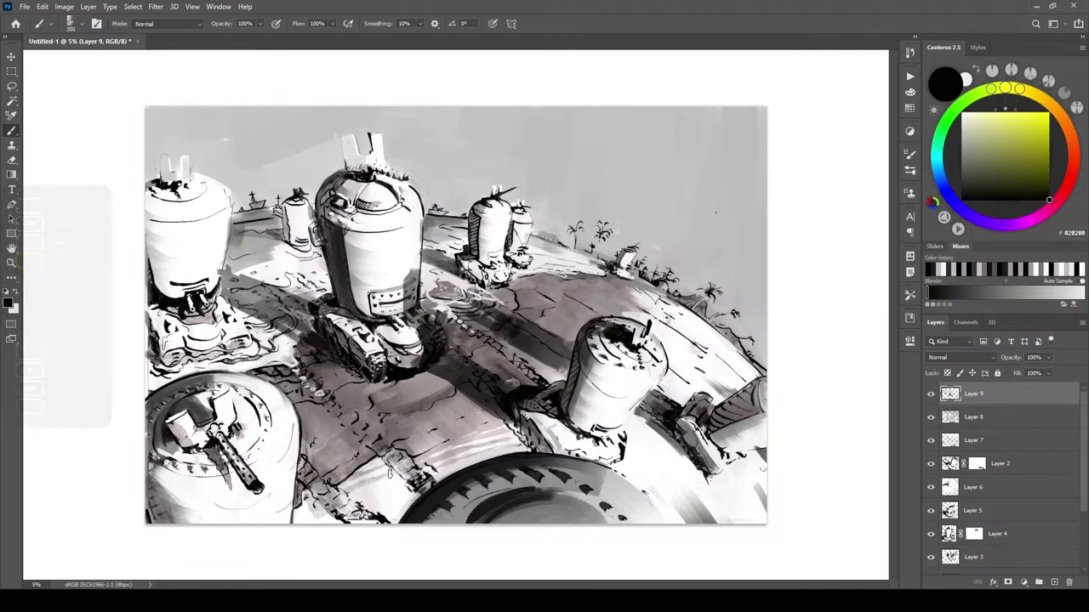
mouse_move(306, 501)
left_mouse_down()
mouse_move(357, 534)
mouse_move(375, 511)
mouse_move(311, 468)
left_mouse_up()
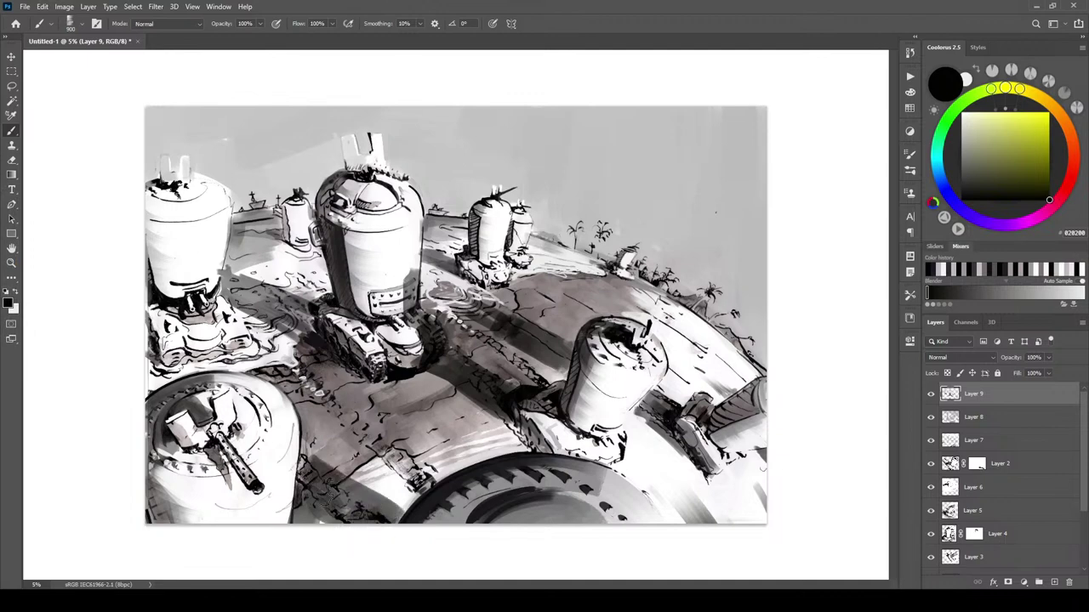
- Paint white over the distant ground between the left robot and the small robot behind it
key("bracketleft")
key("bracketleft")
key("bracketleft")
key("bracketleft")
key("bracketleft")
key("x")
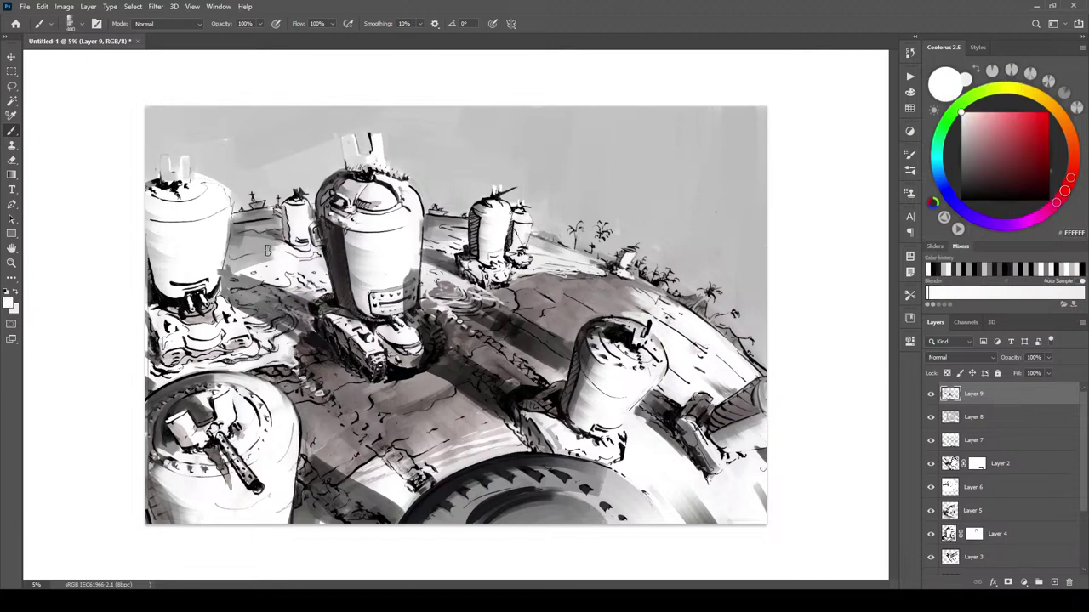
mouse_move(277, 265)
left_mouse_down()
mouse_move(223, 240)
mouse_move(248, 260)
mouse_move(230, 258)
mouse_move(239, 262)
mouse_move(225, 244)
mouse_move(236, 240)
mouse_move(219, 238)
mouse_move(241, 246)
left_mouse_up()
- Repaint the distant wall beside the small background robot with sampled dark and mid greys
key("[")
key("[")
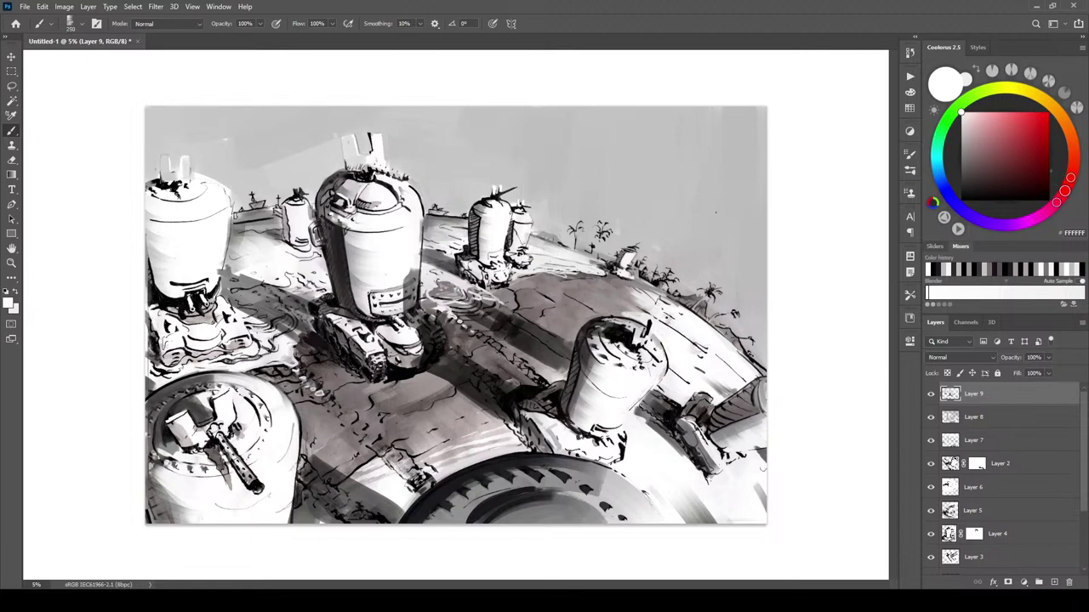
left_click(277, 232, "alt")
key("[")
left_click_drag(278, 237, 243, 228)
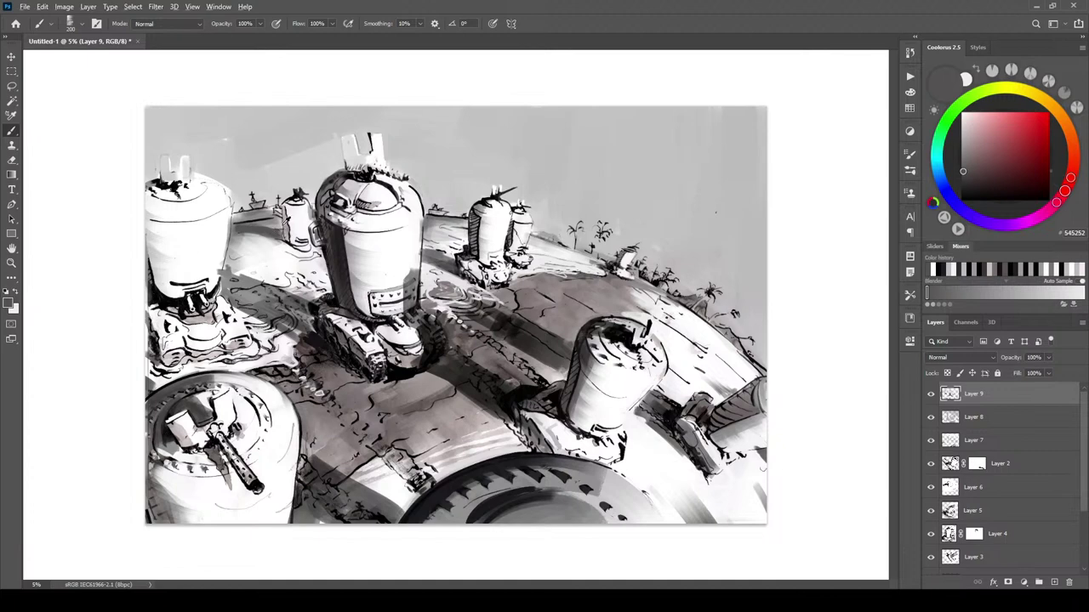
left_click(285, 220, "alt")
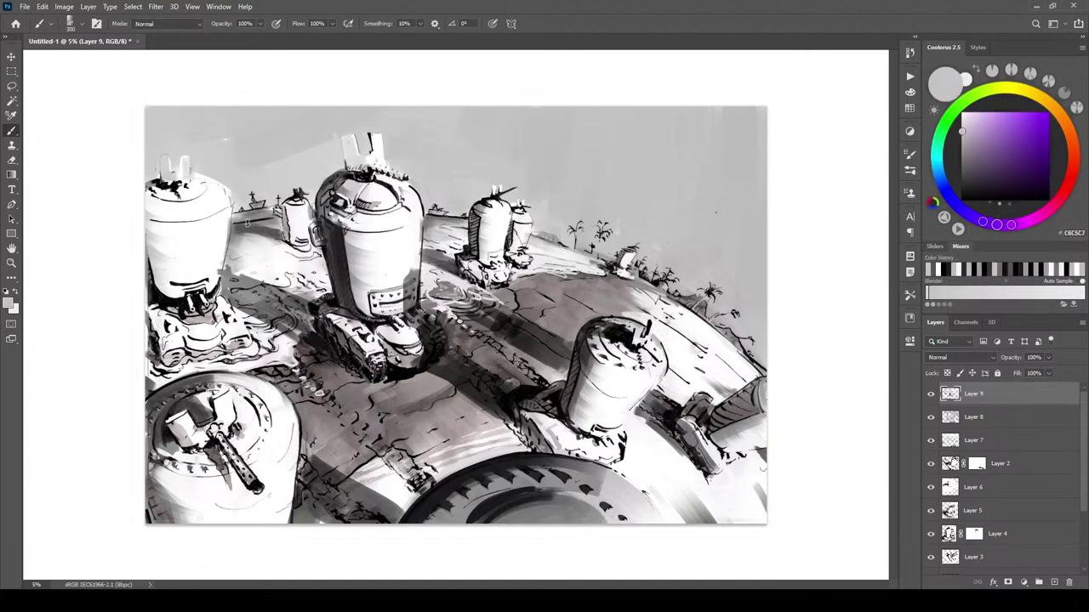
left_click(242, 228, "alt")
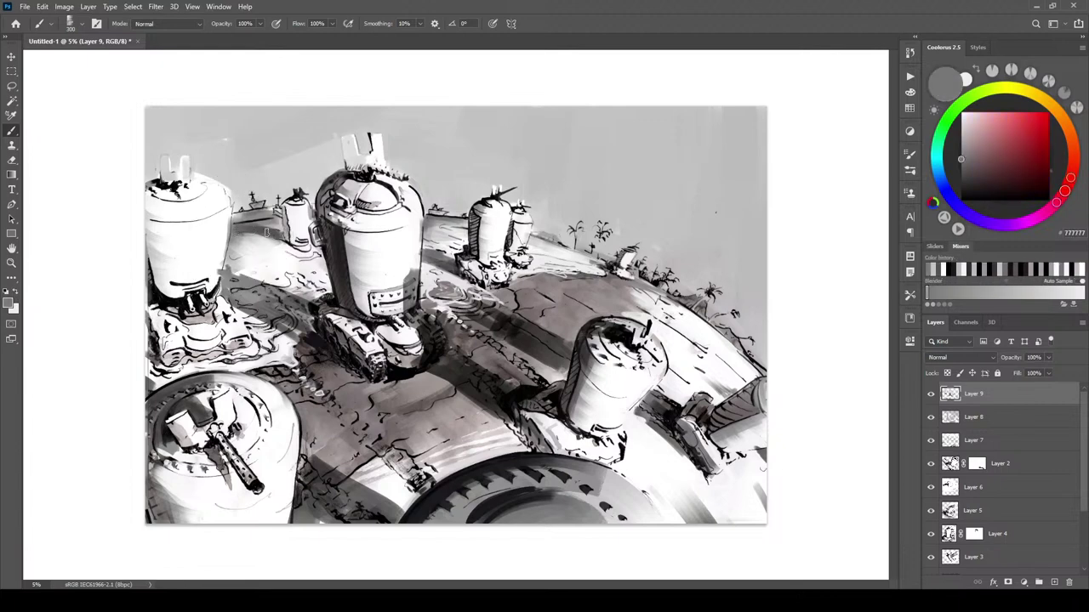
left_click(239, 226, "alt")
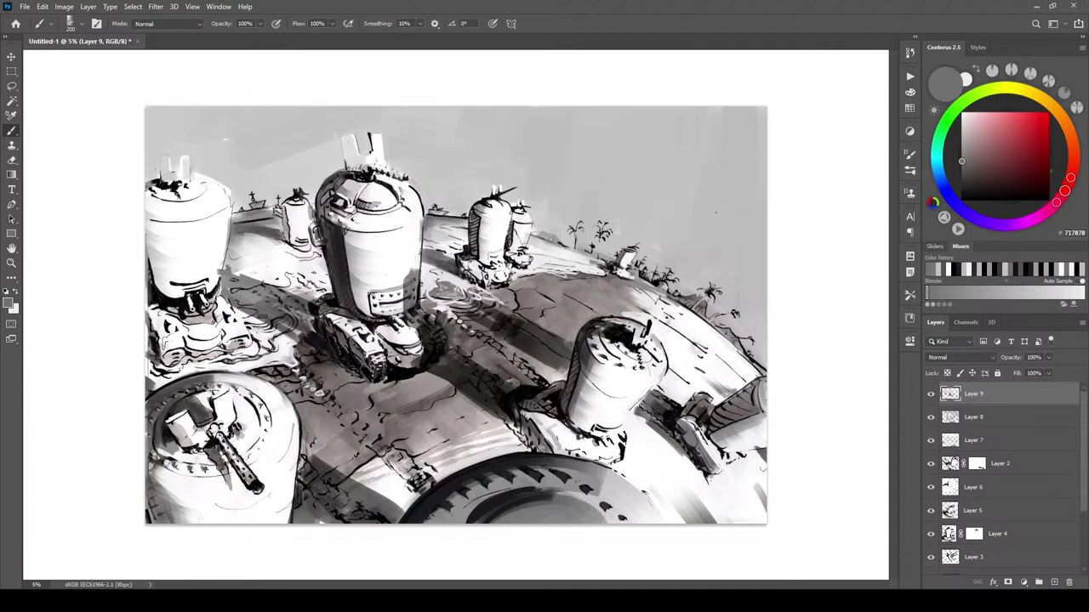
- Clean up the left robot's edge facing the central robot with sampled white
left_click(216, 260, "alt")
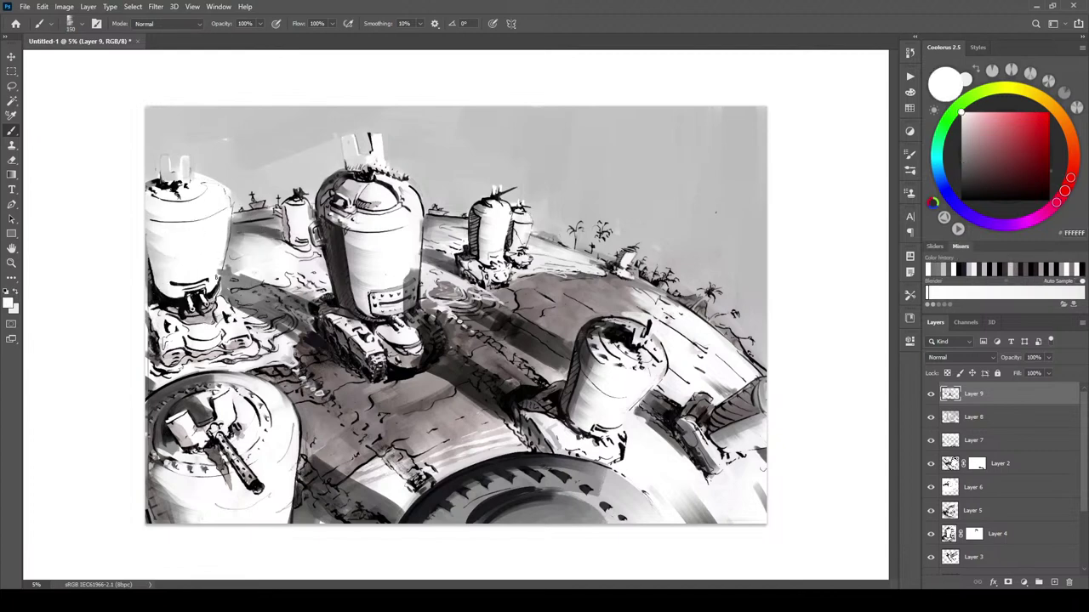
left_click_drag(218, 270, 217, 281)
left_click_drag(232, 201, 218, 286)
- Shade the central robot's lower right side and the hillside ground behind the rightmost robot with sampled mid grey
left_click(417, 273, "alt")
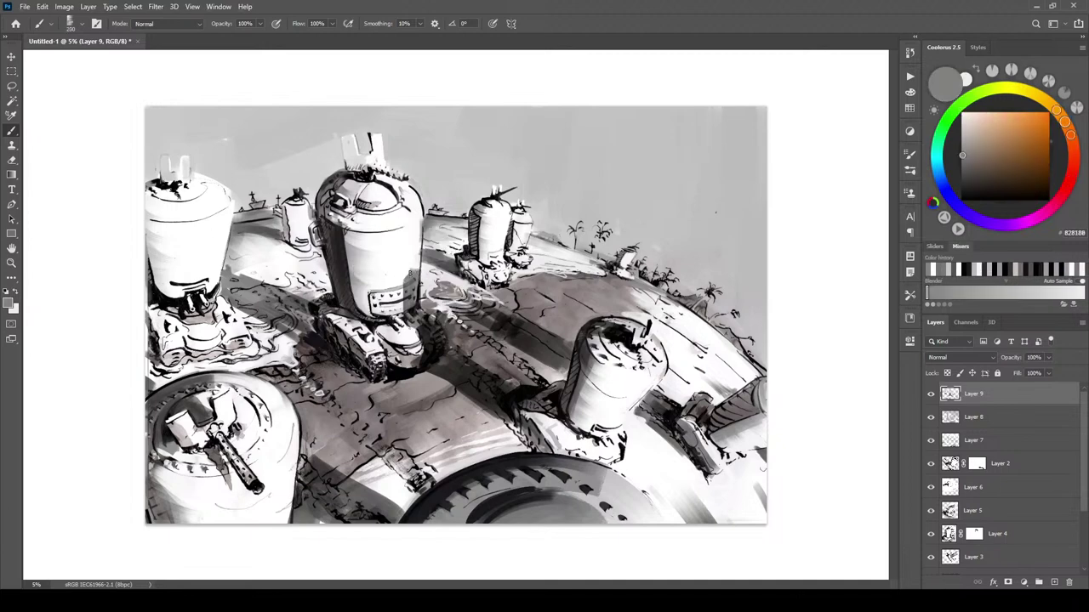
key("bracketright")
left_click_drag(411, 275, 419, 248)
mouse_move(695, 366)
left_mouse_down()
mouse_move(721, 397)
mouse_move(737, 381)
left_mouse_up()
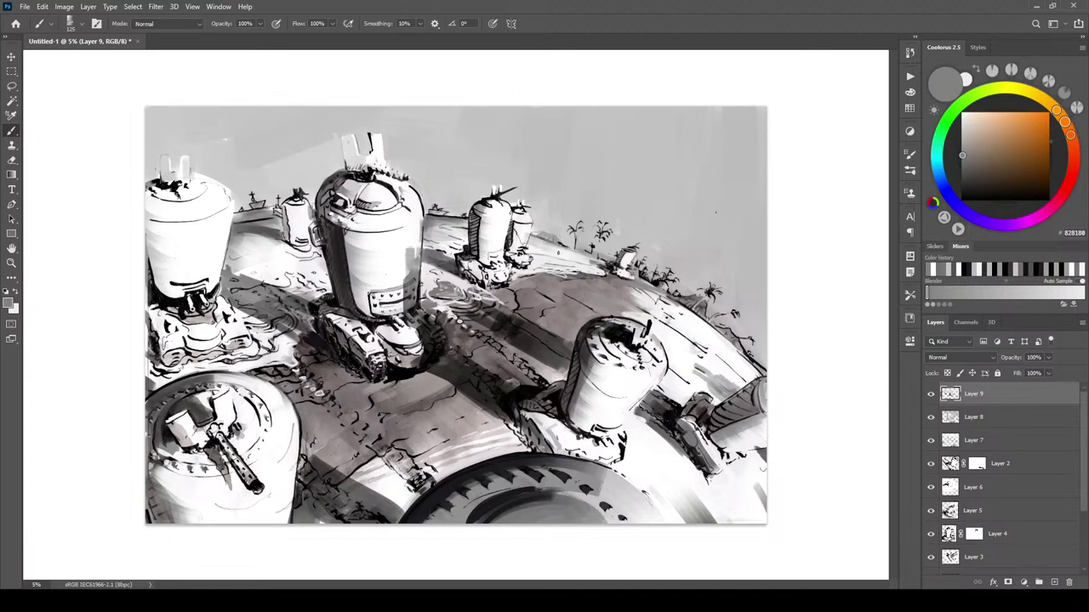
key("]")
key("]")
key("]")
key("]")
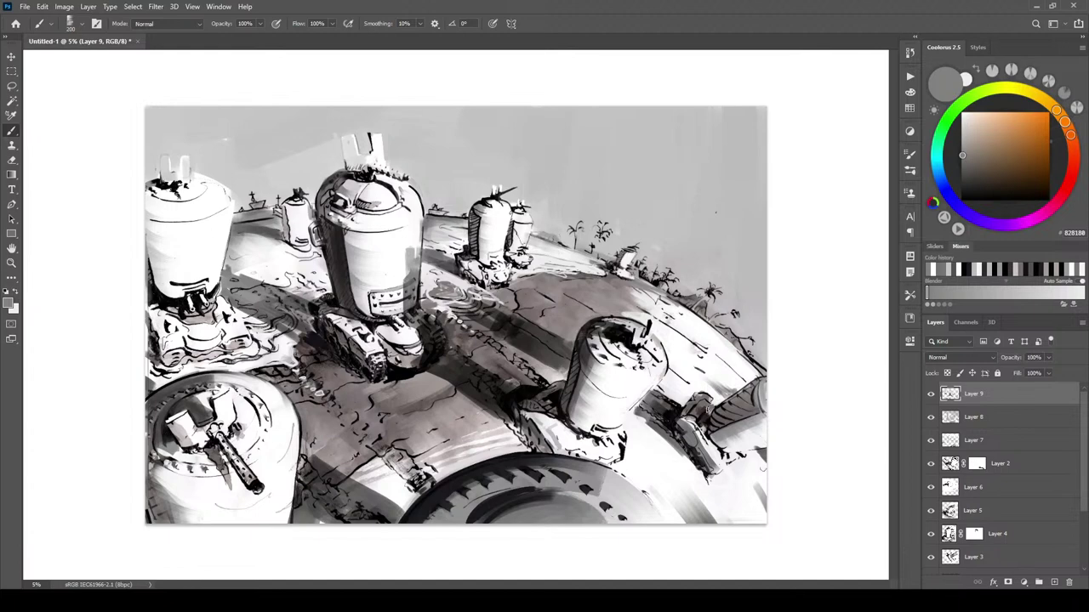
key("ctrl+shift+z")
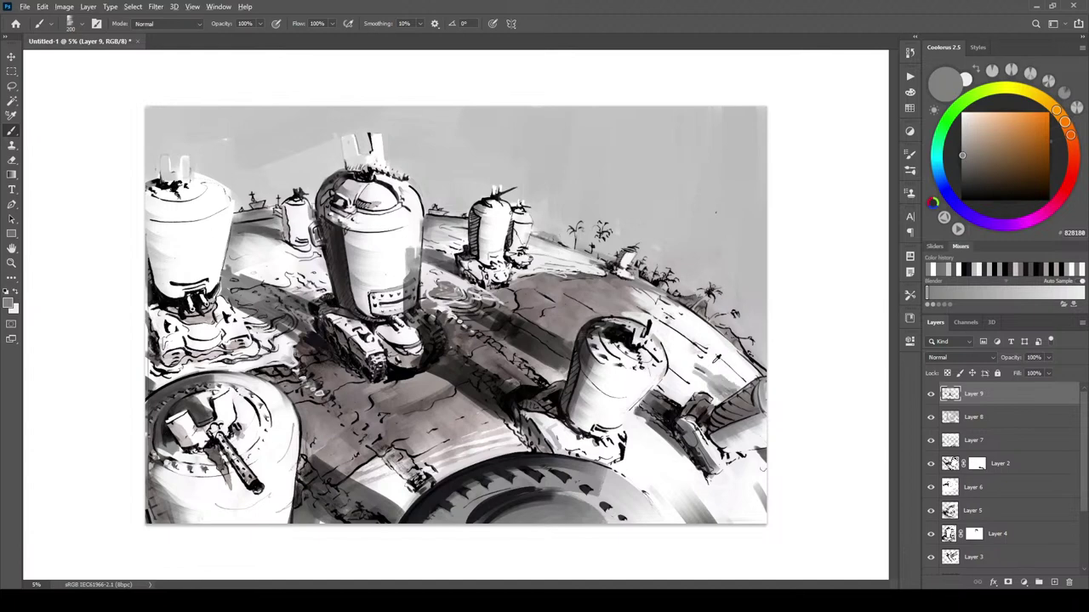
- Refine the central robot's right contour with sampled grey and near-white strokes
key("x")
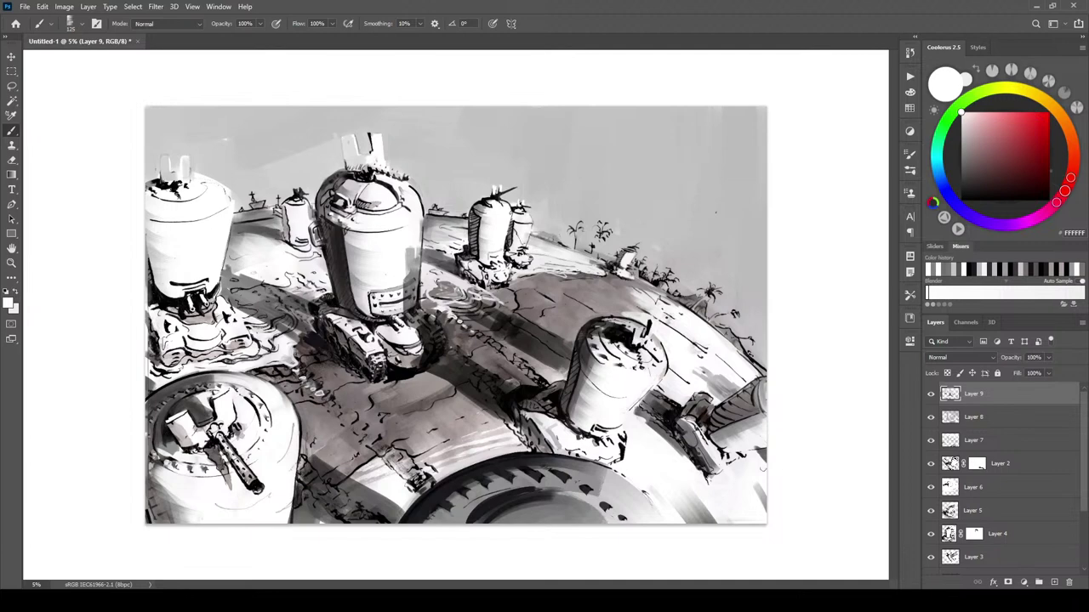
left_click(425, 258, "alt")
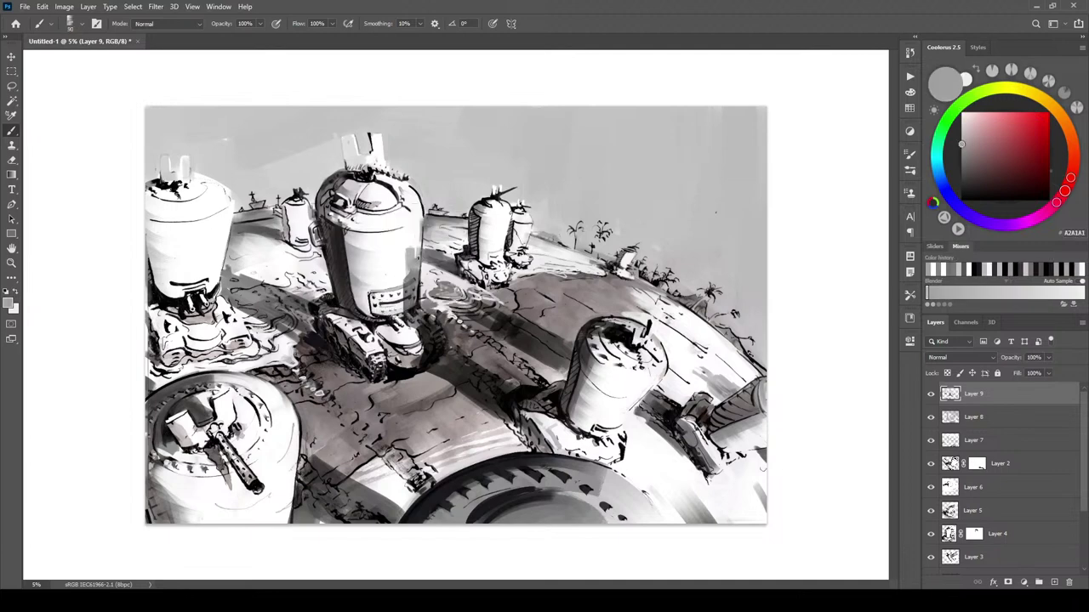
left_click_drag(420, 243, 419, 252)
left_click(415, 241, "alt")
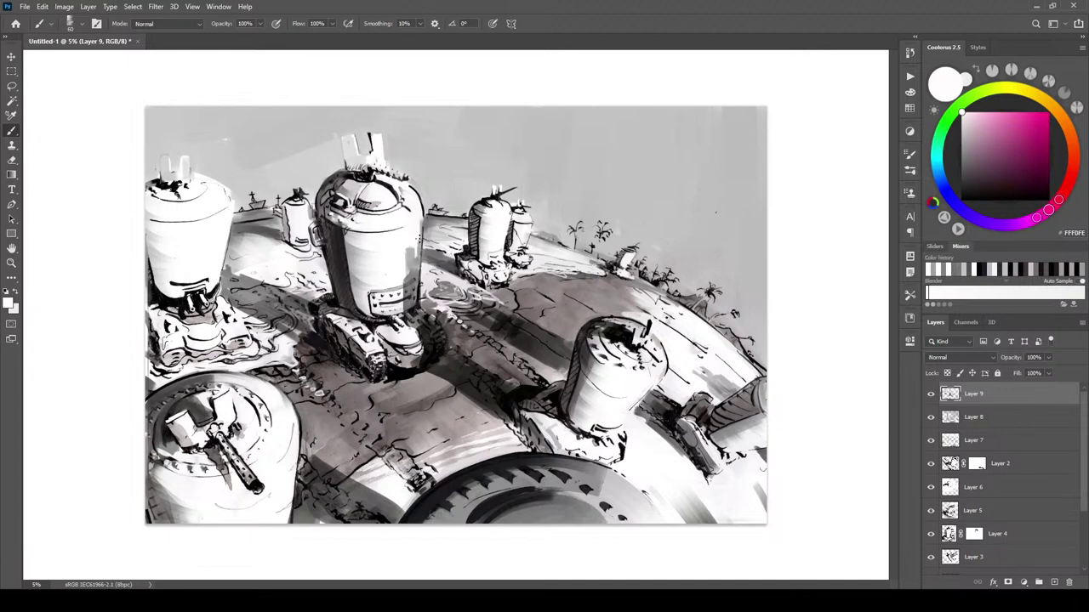
mouse_move(422, 230)
left_mouse_down()
mouse_move(420, 218)
mouse_move(418, 235)
left_mouse_up()
left_click_drag(422, 203, 423, 225)
left_click(422, 212, "alt")
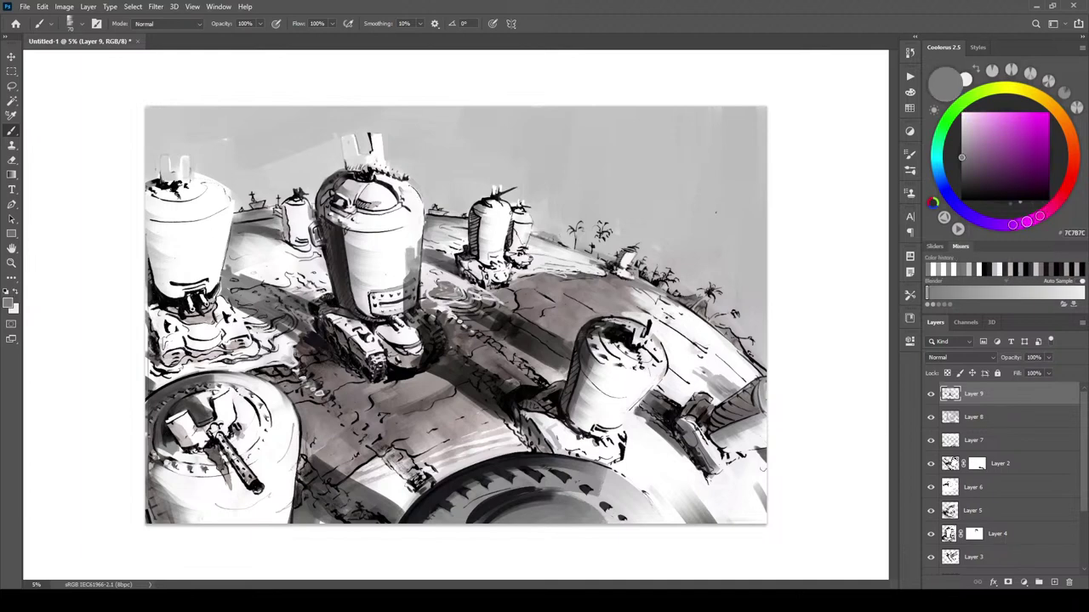
left_click(418, 209, "alt")
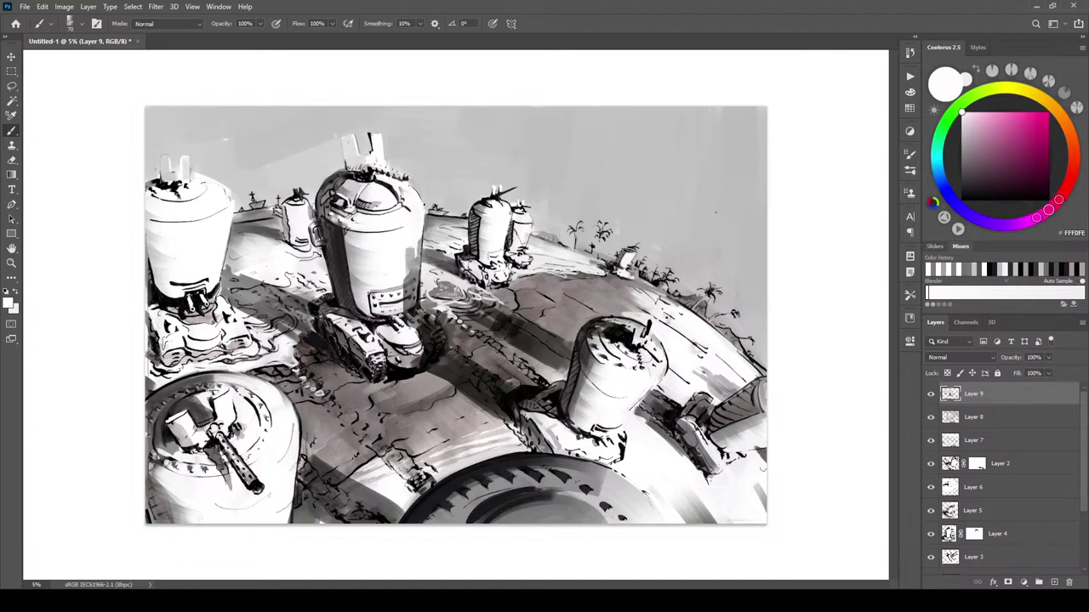
left_click(324, 244, "alt")
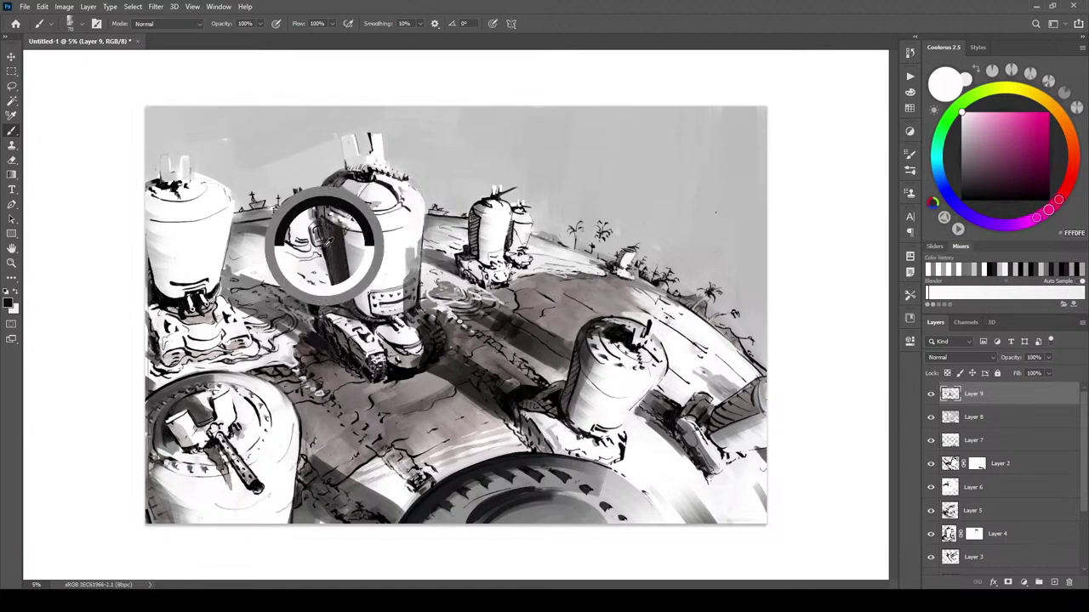
key("[")
mouse_move(409, 184)
left_mouse_down()
mouse_move(423, 198)
mouse_move(423, 228)
mouse_move(421, 212)
left_mouse_up()
key("ctrl+z")
key("ctrl+z")
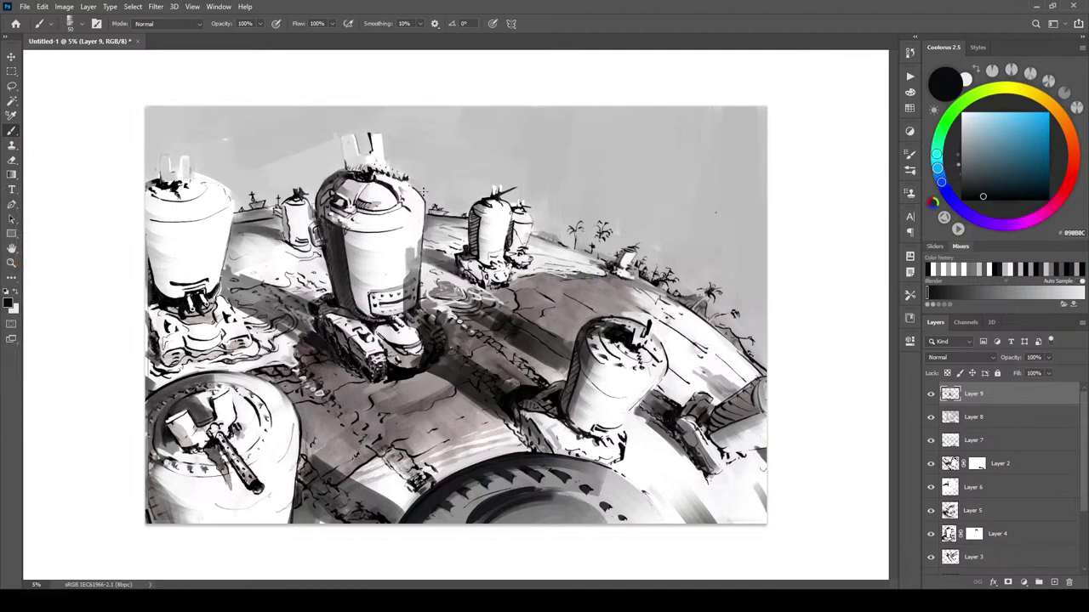
- Touch up the central robot's crown and upper shoulder with sampled light grey, dark and off-white tones
left_click(388, 177, "alt")
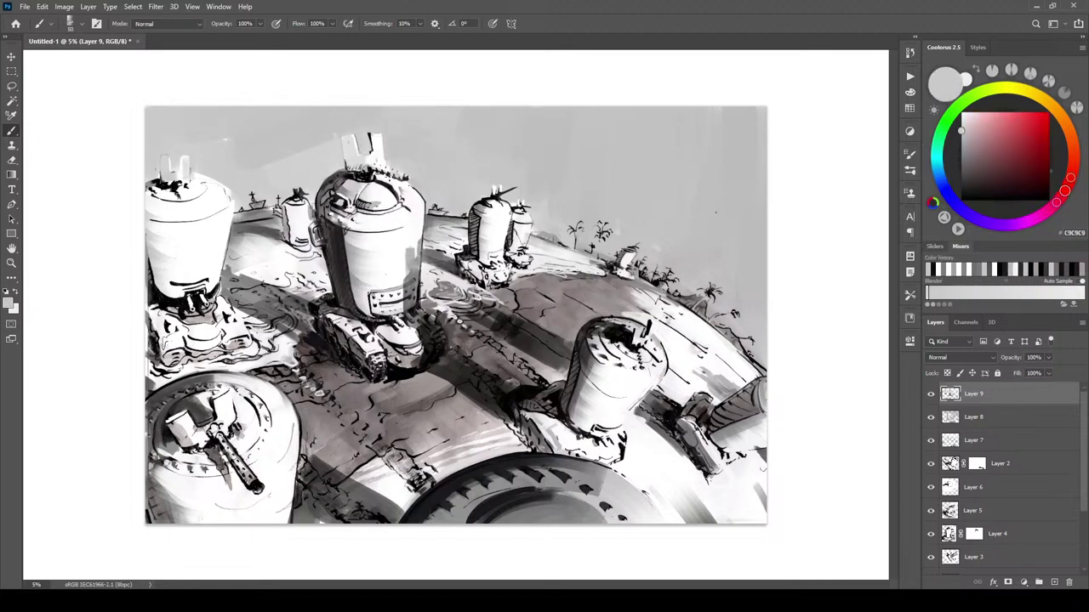
left_click(344, 167, "alt")
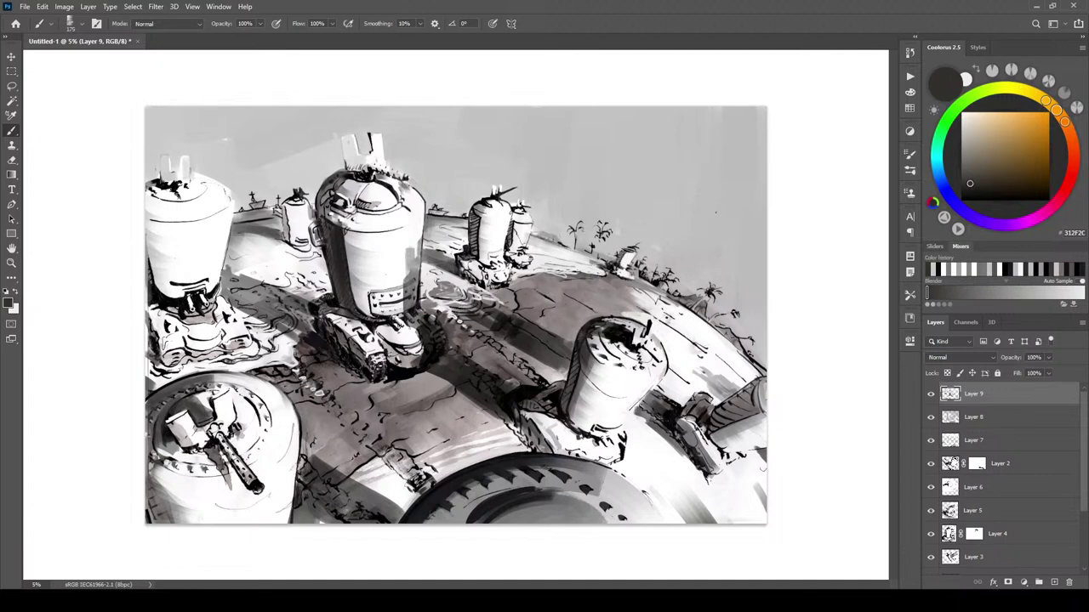
left_click(409, 192, "alt")
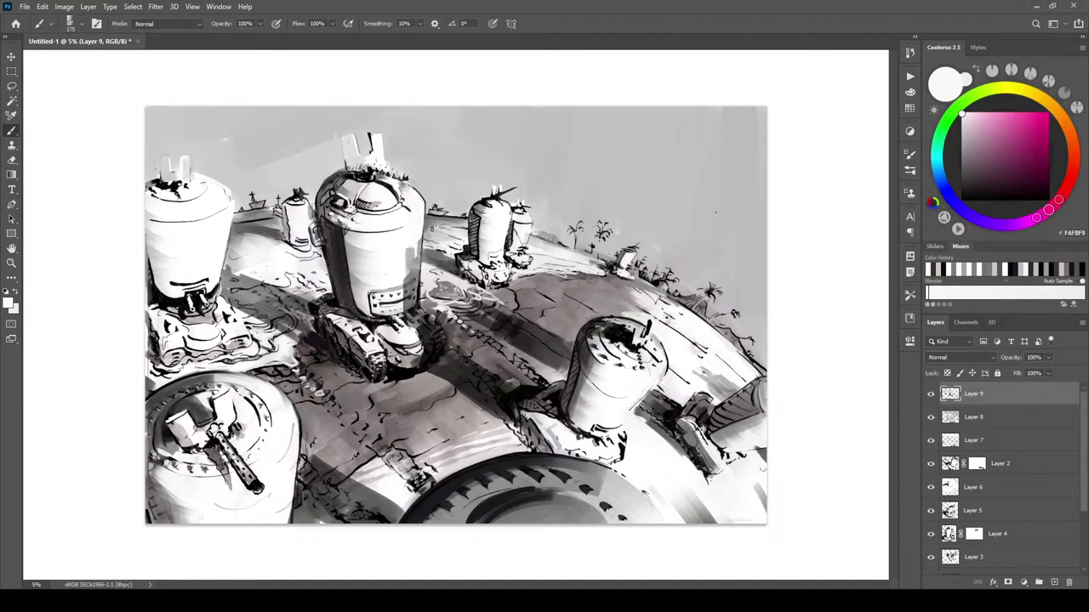
- Lasso the strip of spikes along the central robot's crown and copy it to a new layer
key("l")
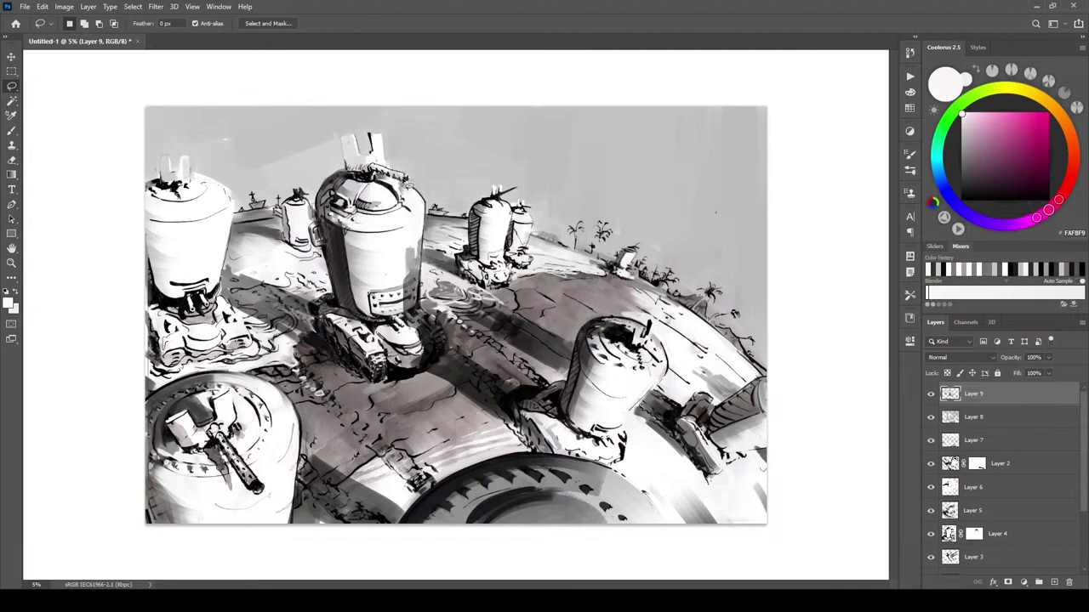
key("shift")
key("ctrl+j")
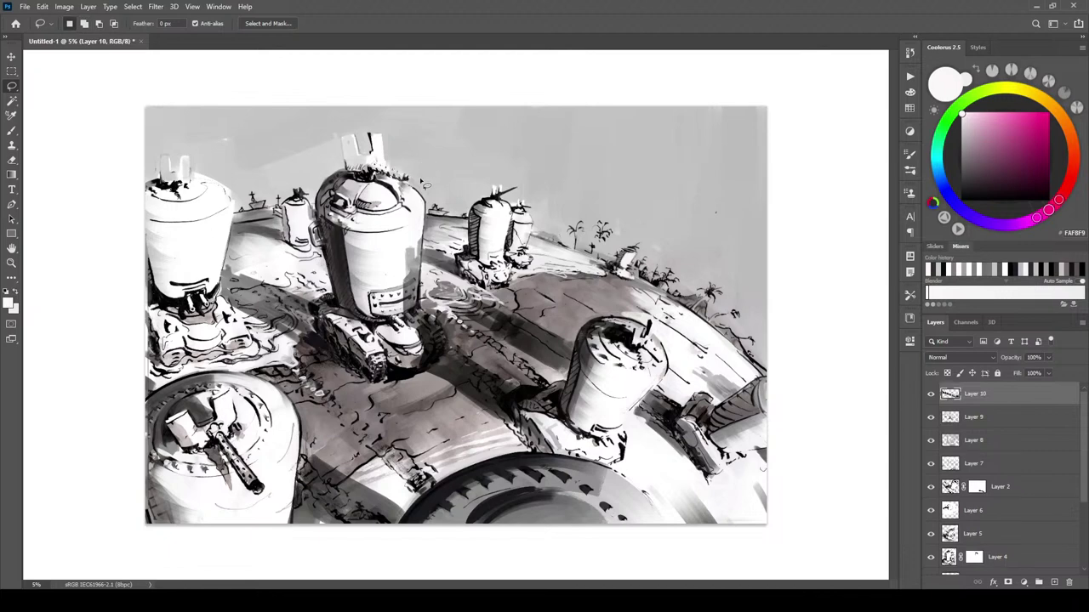
- Rotate the copied spike strip to -17.30°, scale it to 107.98% and place it just above the right side of the central robot's crown
key("ctrl+t")
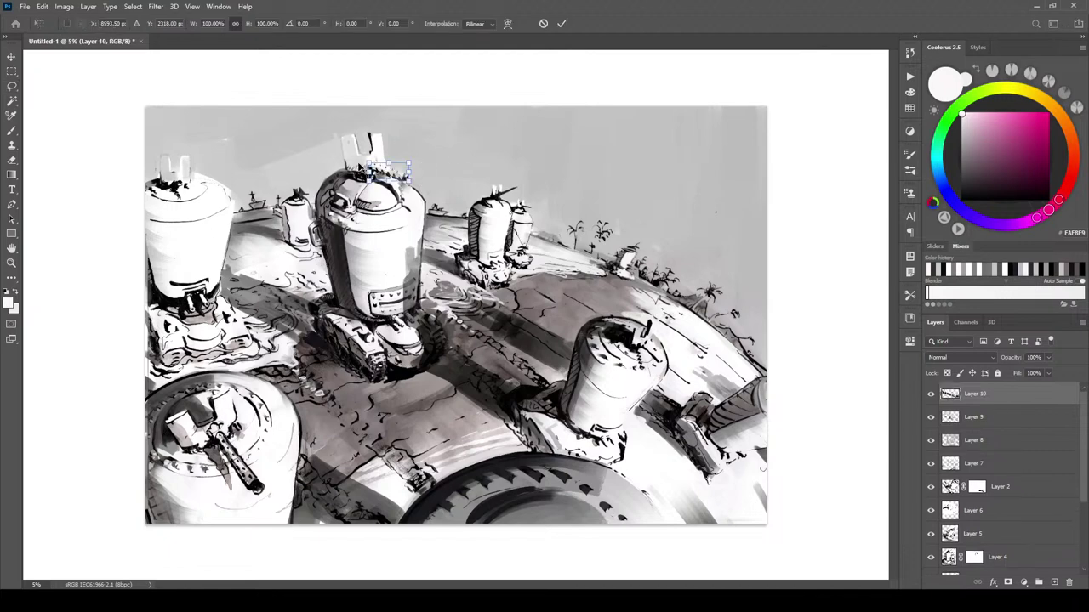
mouse_move(456, 173)
left_mouse_down()
mouse_move(461, 128)
mouse_move(454, 158)
left_mouse_up()
key("ctrl+z")
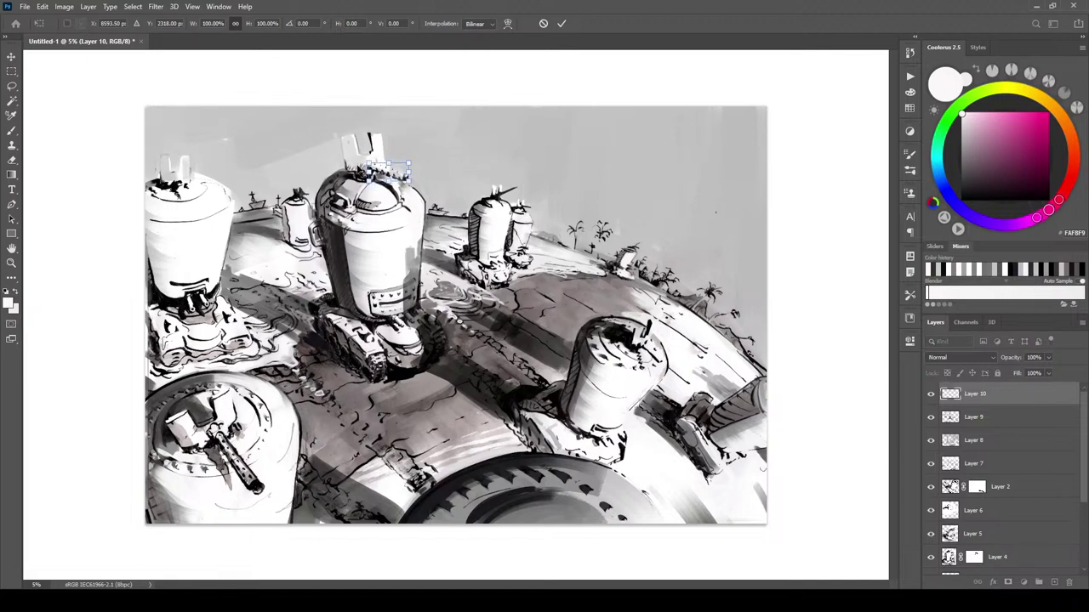
left_click_drag(388, 172, 389, 163)
left_click_drag(450, 180, 455, 112)
mouse_move(397, 150)
left_mouse_down()
mouse_move(406, 152)
mouse_move(394, 164)
left_mouse_up()
left_click_drag(465, 146, 465, 179)
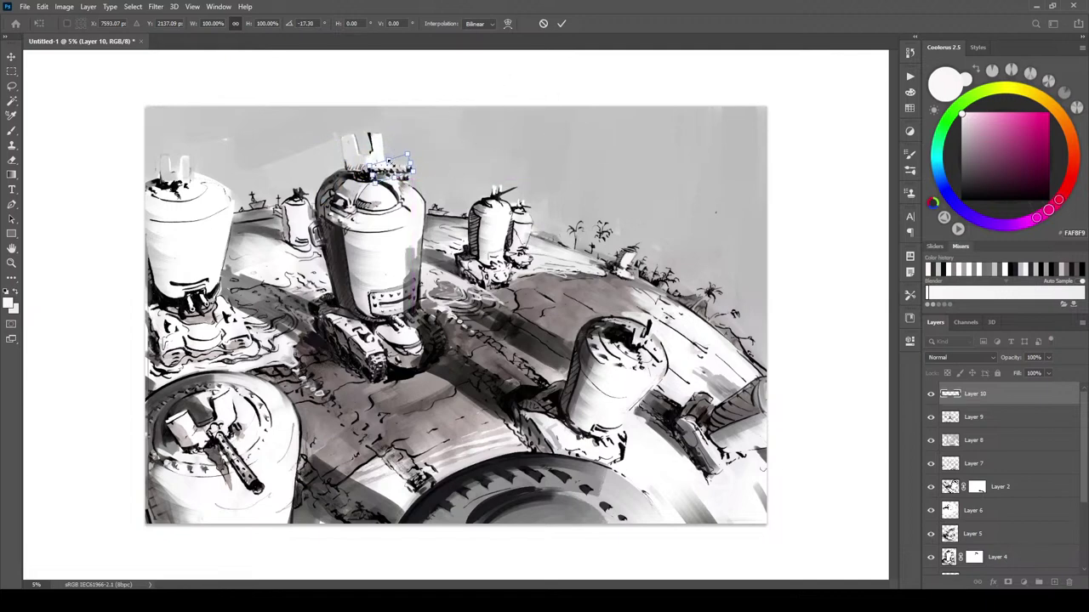
left_click_drag(389, 159, 412, 151)
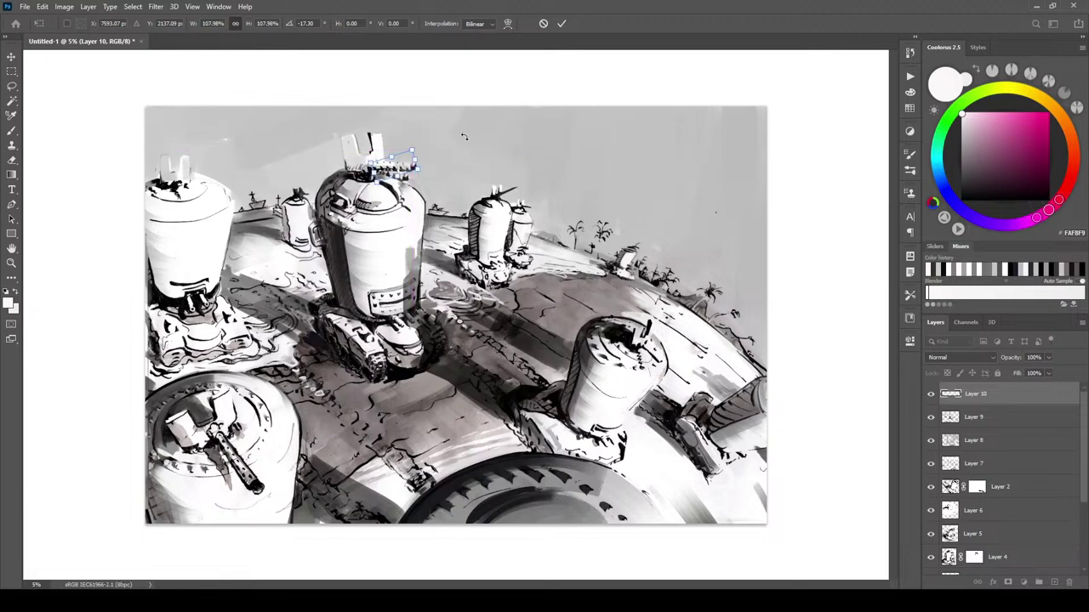
key("Return")
key("l")
- Add a new layer and paint over the original spikes along the central robot's right crown with sampled light background grey
key("b")
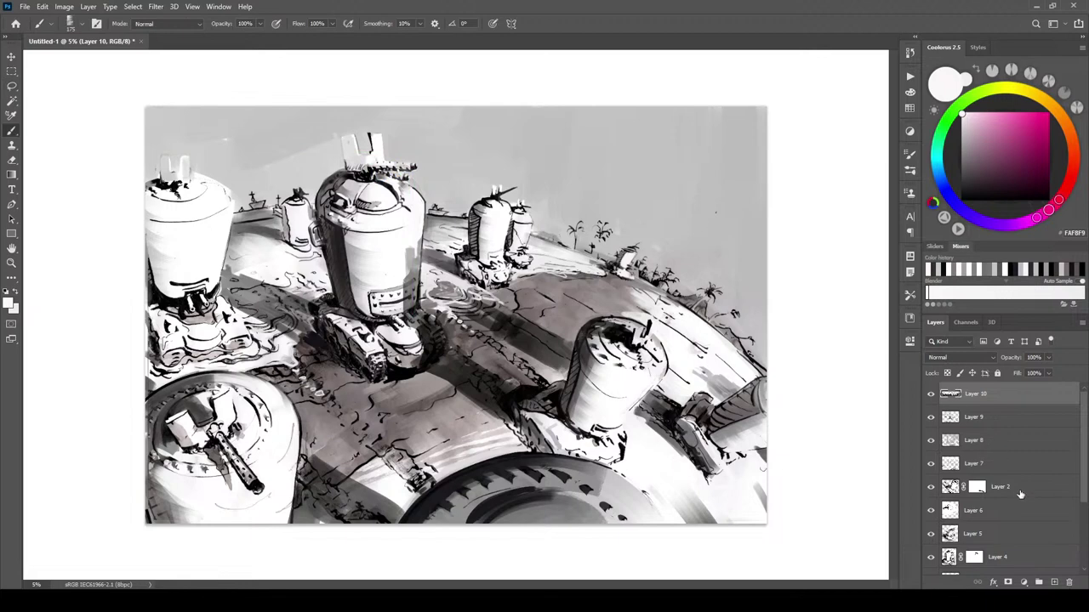
left_click(1054, 582)
left_click(435, 162, "alt")
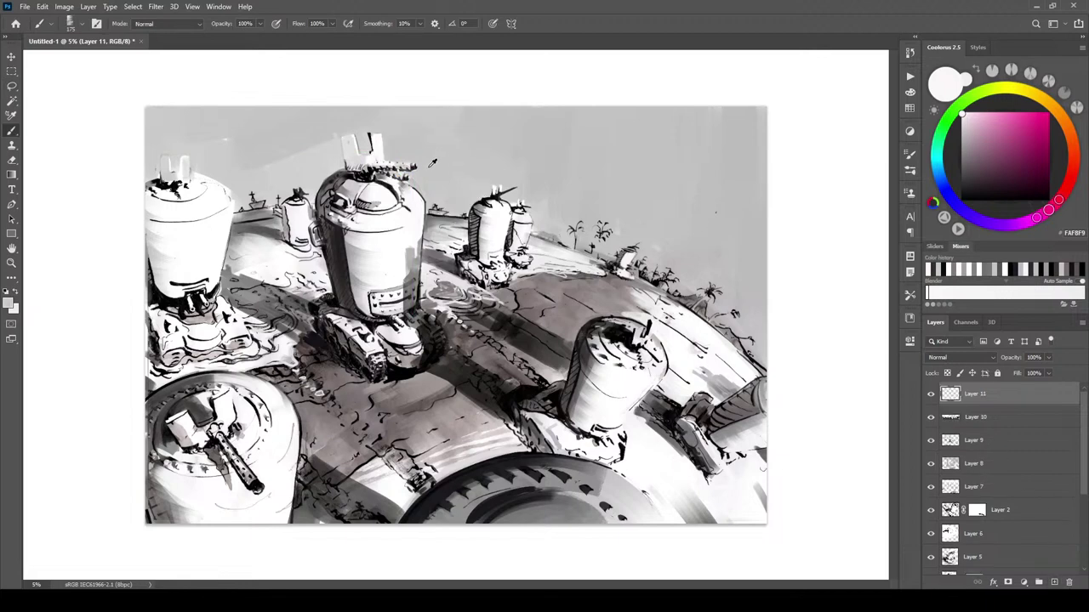
key("bracketright")
key("bracketright")
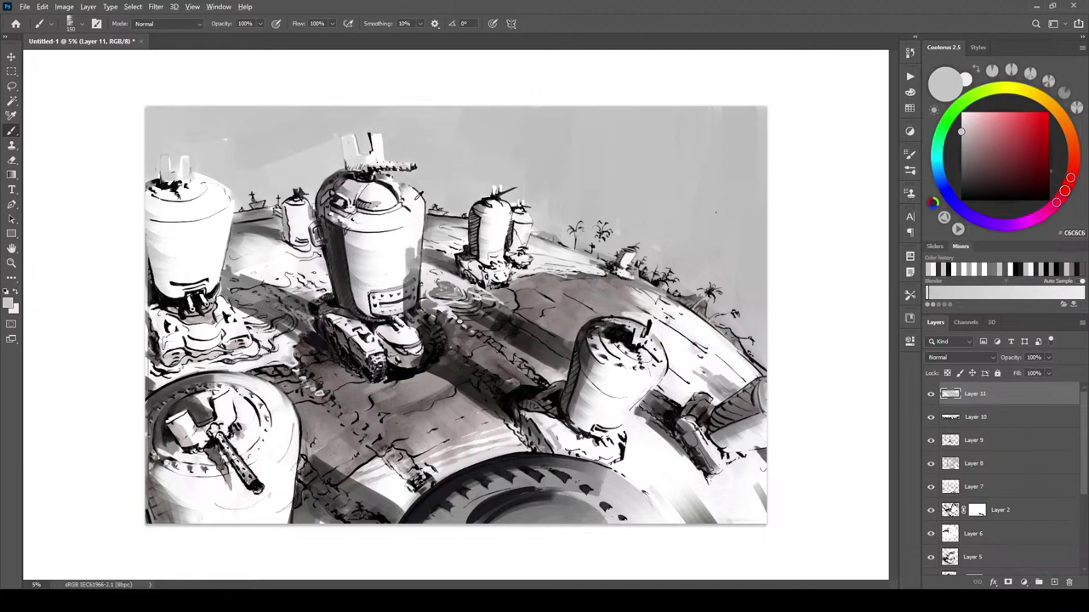
- Repaint the central robot's upper right shoulder with sampled near-white
left_click(418, 196, "alt")
key("bracketright")
key("bracketright")
key("bracketright")
key("bracketright")
key("bracketright")
key("bracketright")
key("bracketright")
key("bracketright")
key("bracketright")
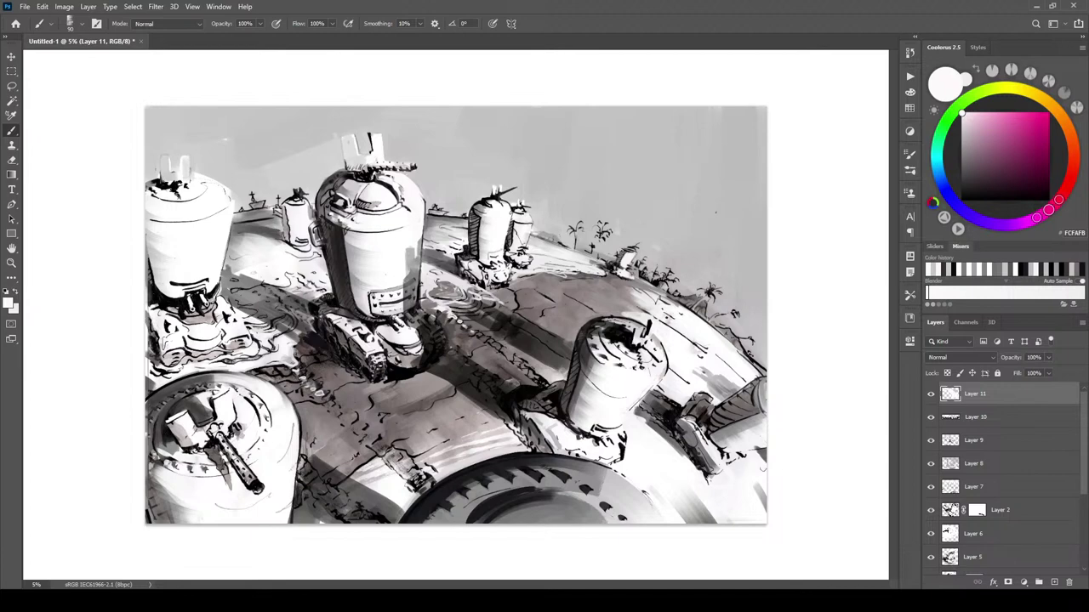
- Touch up the central robot's crown and left shoulder with sampled light grey, undoing the stray strokes
left_click(339, 169, "alt")
key("]")
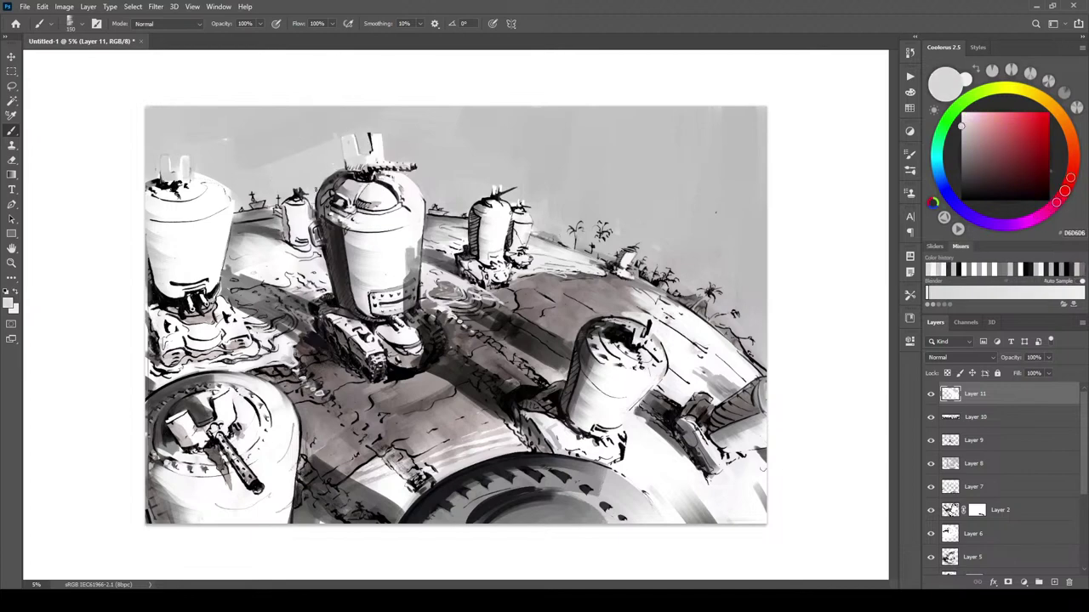
left_click_drag(327, 179, 339, 173)
left_click_drag(387, 172, 326, 204)
key("ctrl+z")
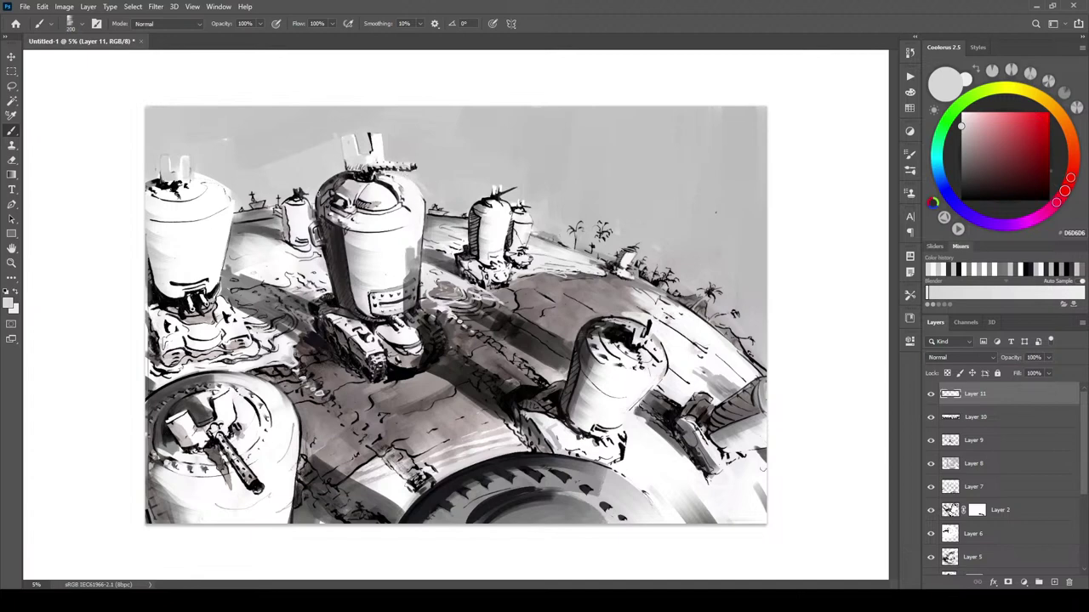
key("ctrl+z")
- Redefine the central robot's crown edge and right shoulder contour with sampled near-white, dark grey and black strokes
left_click(405, 177, "alt")
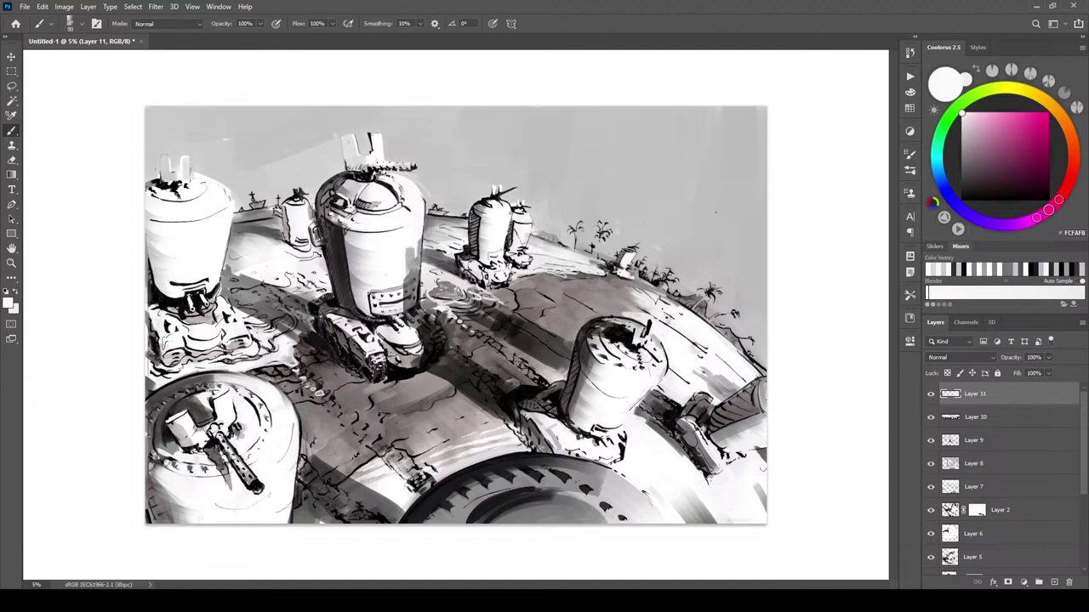
left_click(342, 177, "alt")
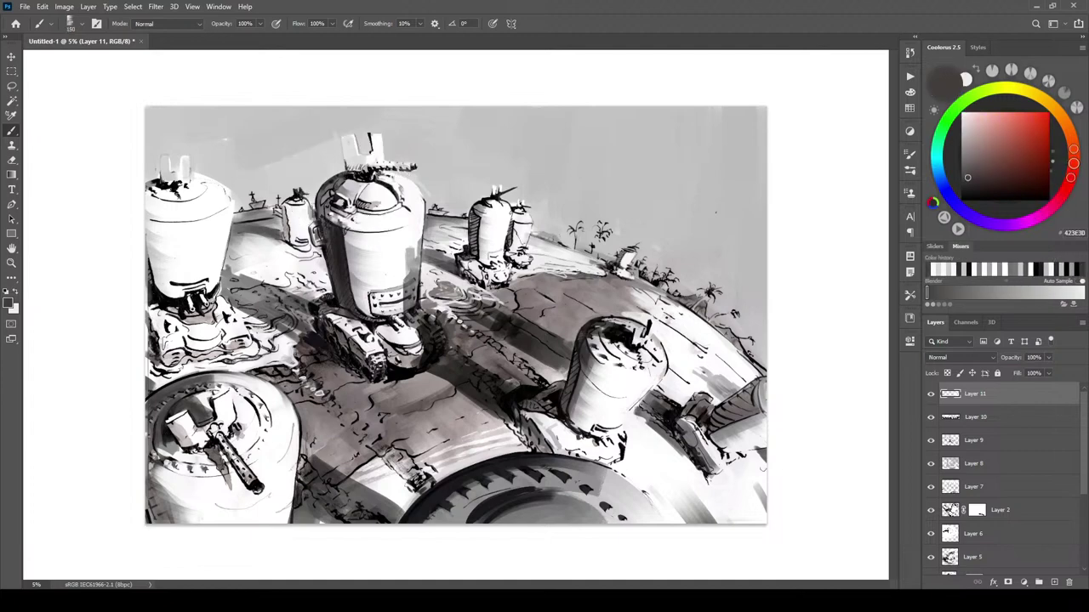
key("]")
left_click_drag(381, 173, 395, 186)
left_click(397, 184, "alt")
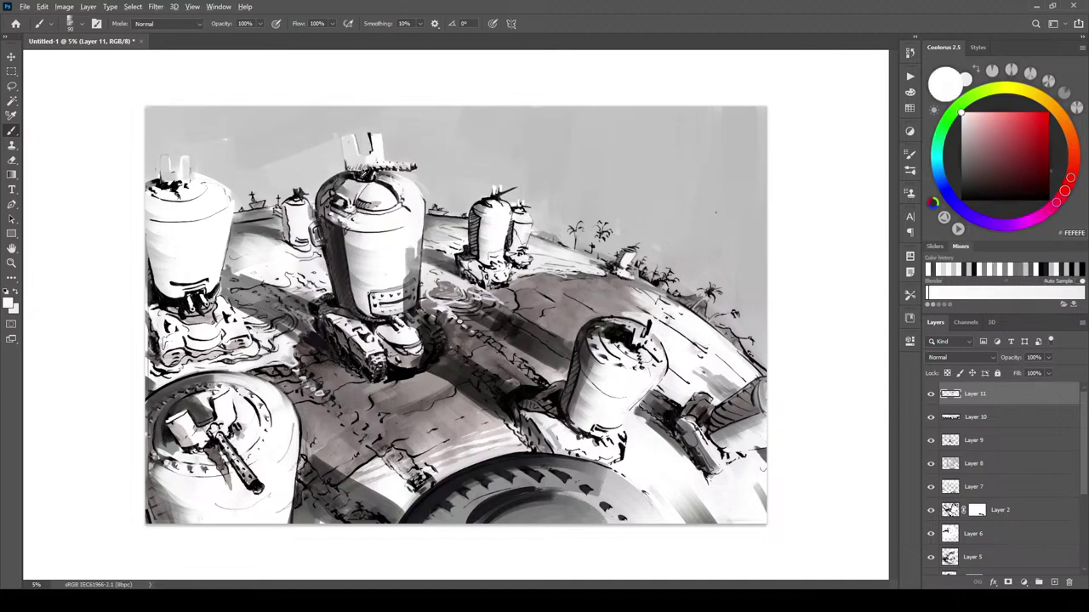
left_click(362, 171, "alt")
key("[")
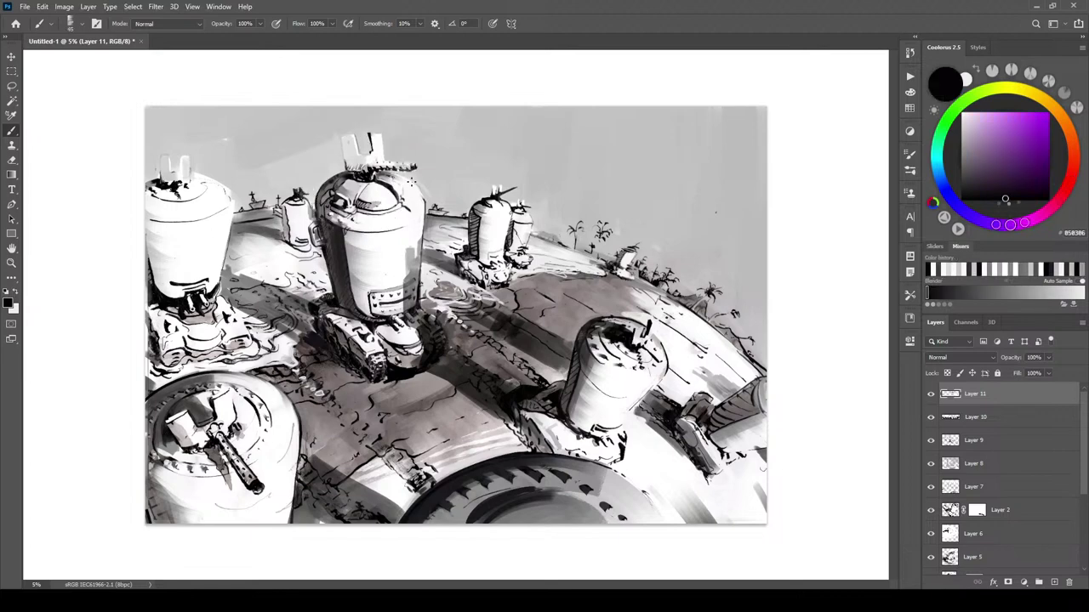
left_click_drag(412, 180, 424, 196)
- Compare Layers 11 and 10 by toggling their visibility, and raise the spike strip's Layer 10 above Layer 11
left_click(931, 395)
left_click(931, 394)
left_click(930, 419)
left_click(931, 418)
left_click(952, 418)
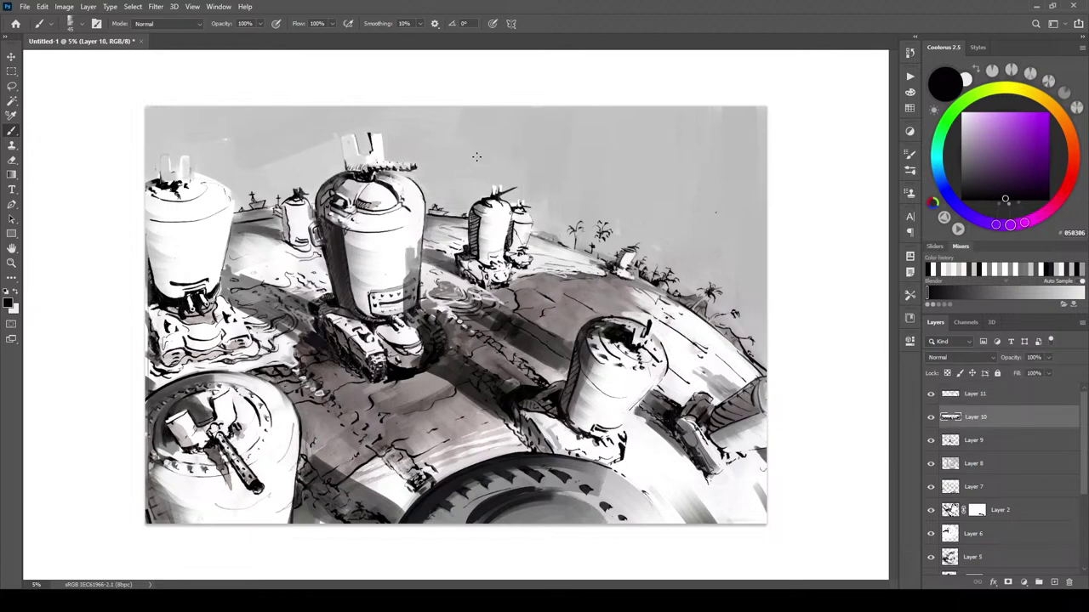
key("v")
mouse_move(434, 171)
left_mouse_down()
mouse_move(483, 169)
mouse_move(442, 168)
mouse_move(503, 274)
mouse_move(442, 414)
mouse_move(444, 167)
left_mouse_up()
key("ctrl+bracketright")
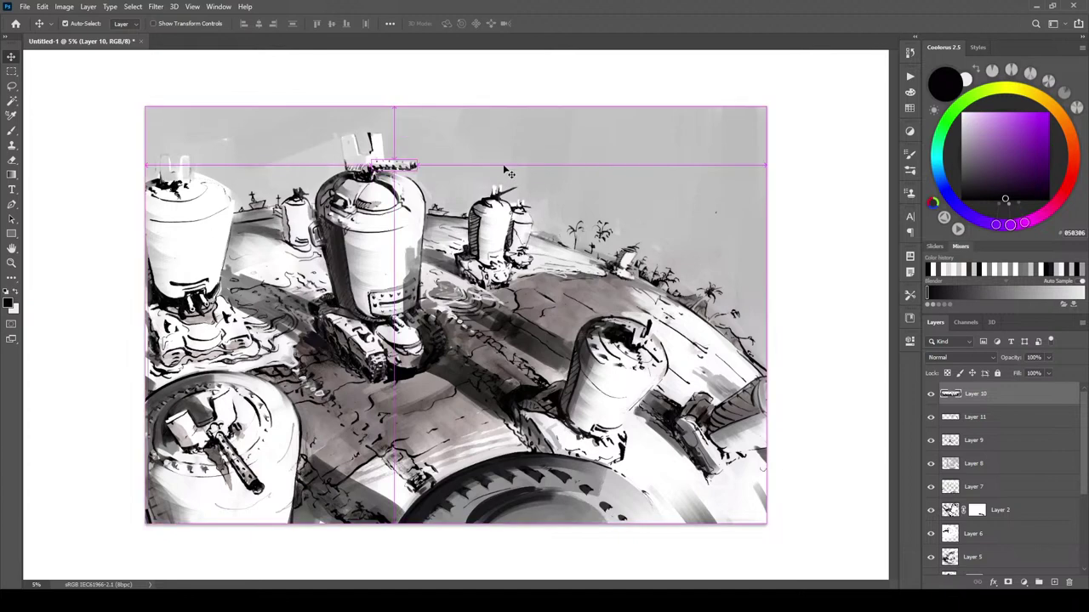
- Rotate the spike strip to 25.03° and seat it along the slope of the central robot's right shoulder
key("ctrl+t")
left_click_drag(509, 143, 509, 173)
mouse_move(402, 170)
left_mouse_down()
mouse_move(405, 183)
mouse_move(374, 179)
mouse_move(405, 183)
left_mouse_up()
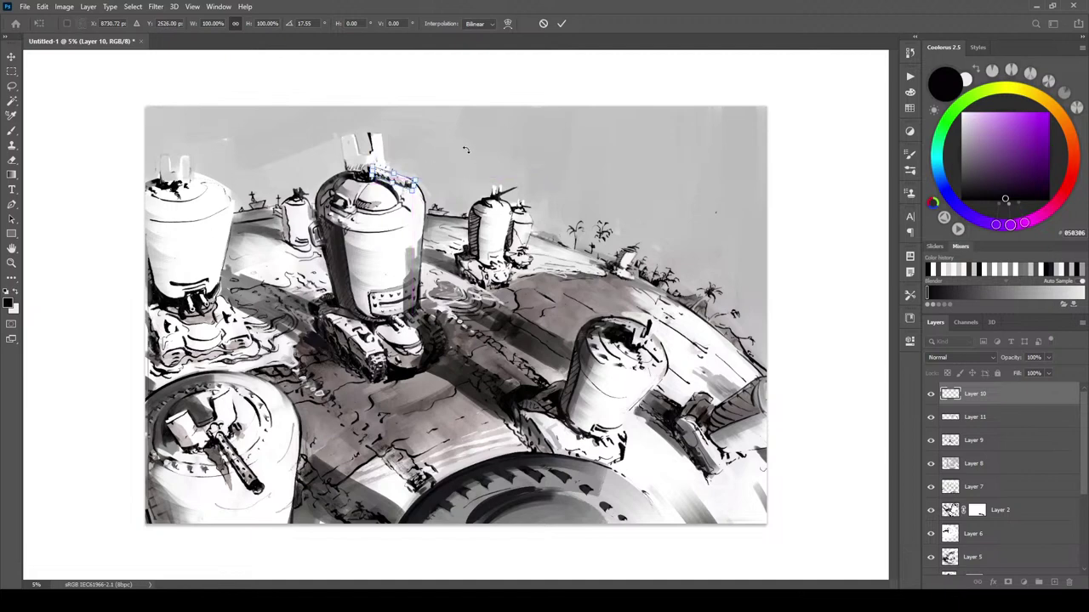
mouse_move(466, 149)
left_mouse_down()
mouse_move(464, 161)
mouse_move(416, 179)
left_mouse_up()
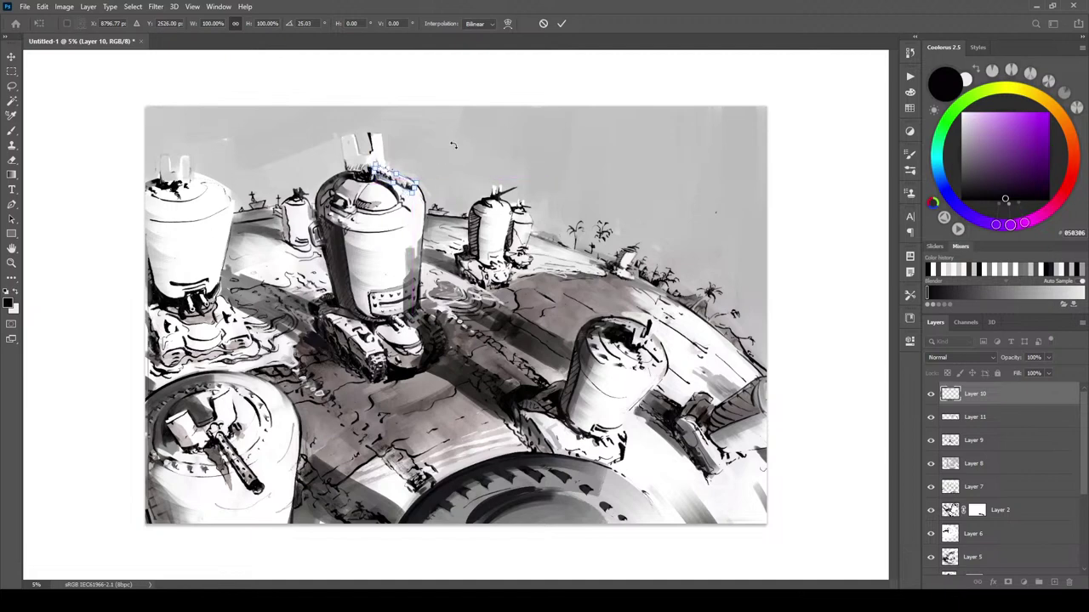
key("Return")
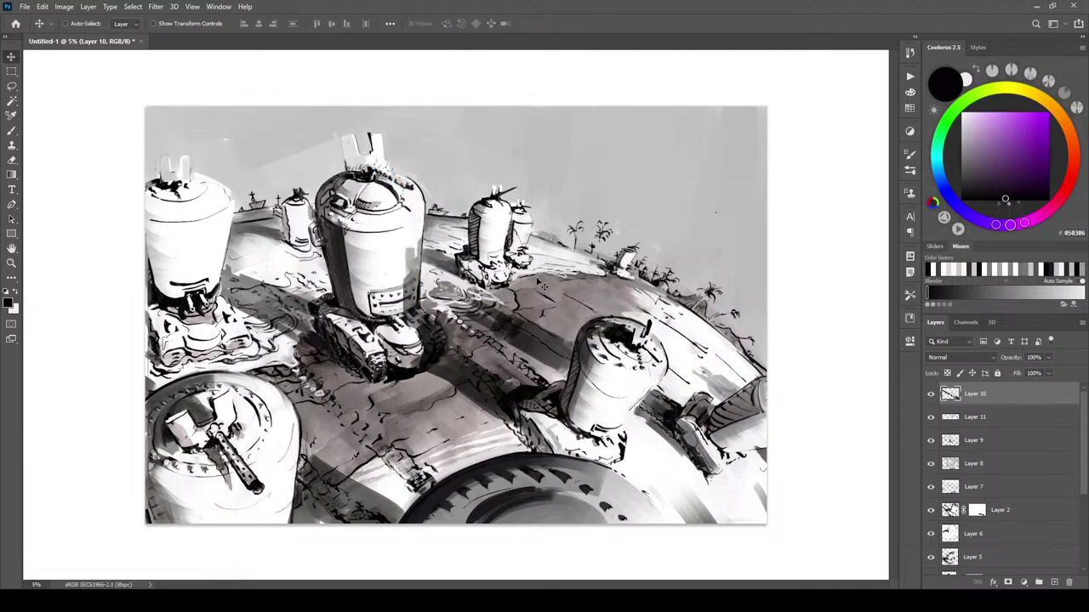
- Check the crown with Layers 10 and 11 hidden and shown, and fine-tune the spike strip's rotation by -0.48°
left_click(931, 416)
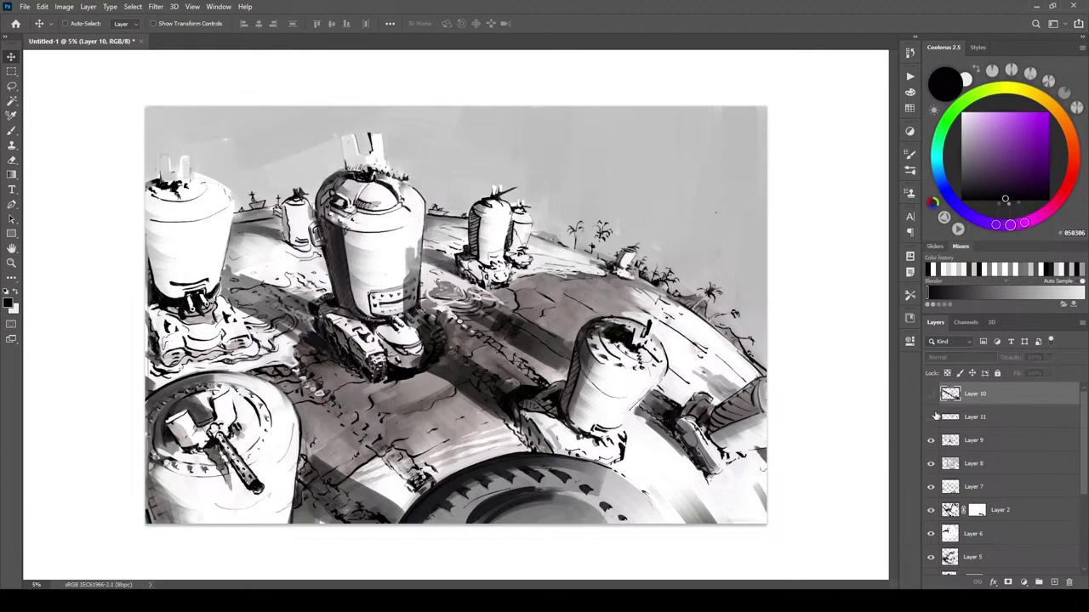
left_click(931, 395)
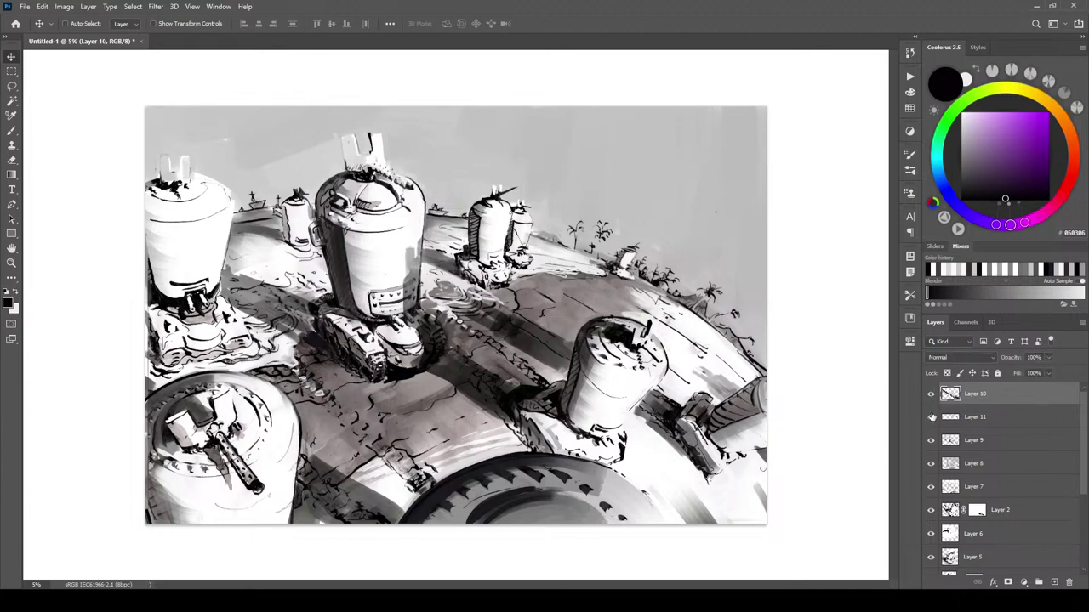
left_click(931, 416)
key("ctrl+t")
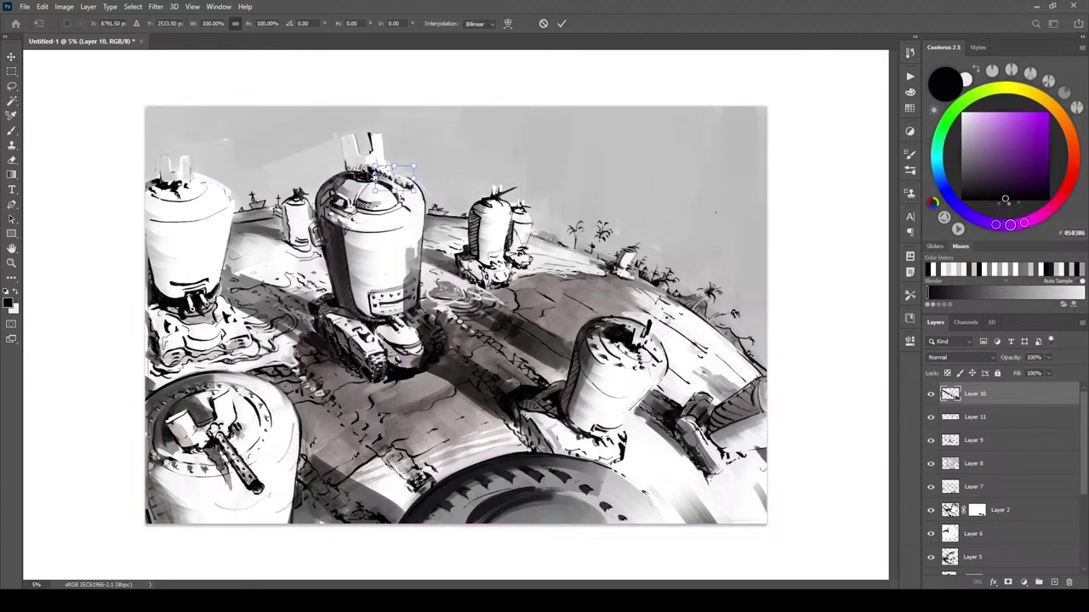
key("Return")
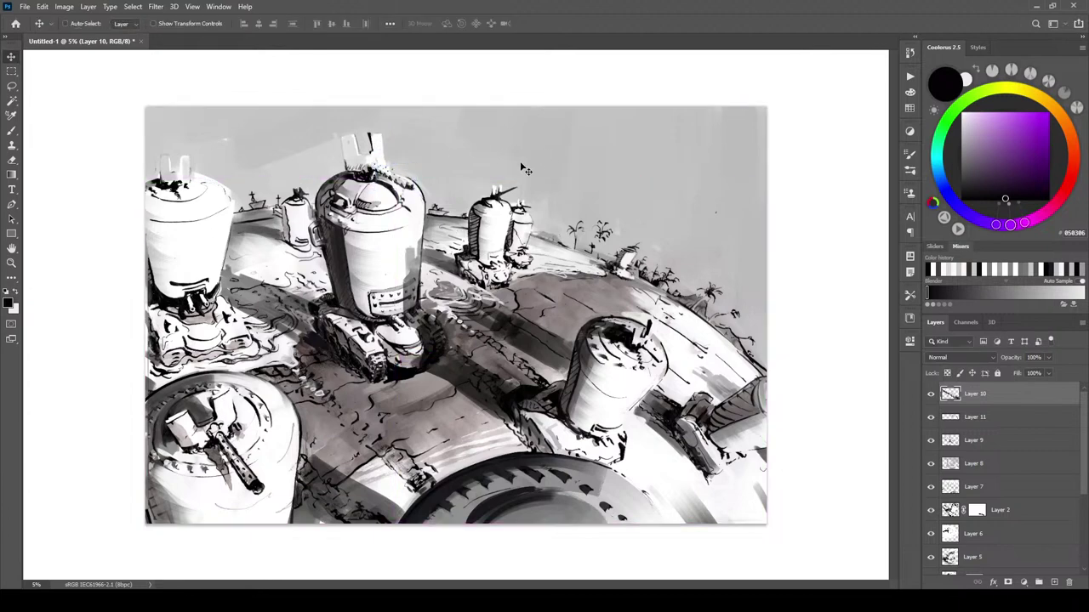
key("ctrl+t")
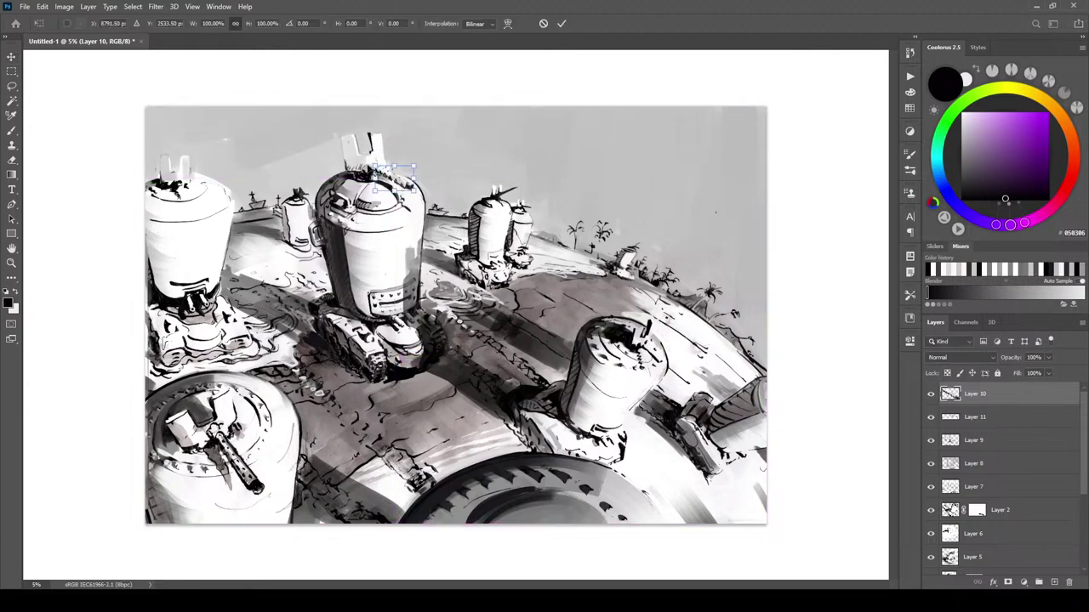
key("Return")
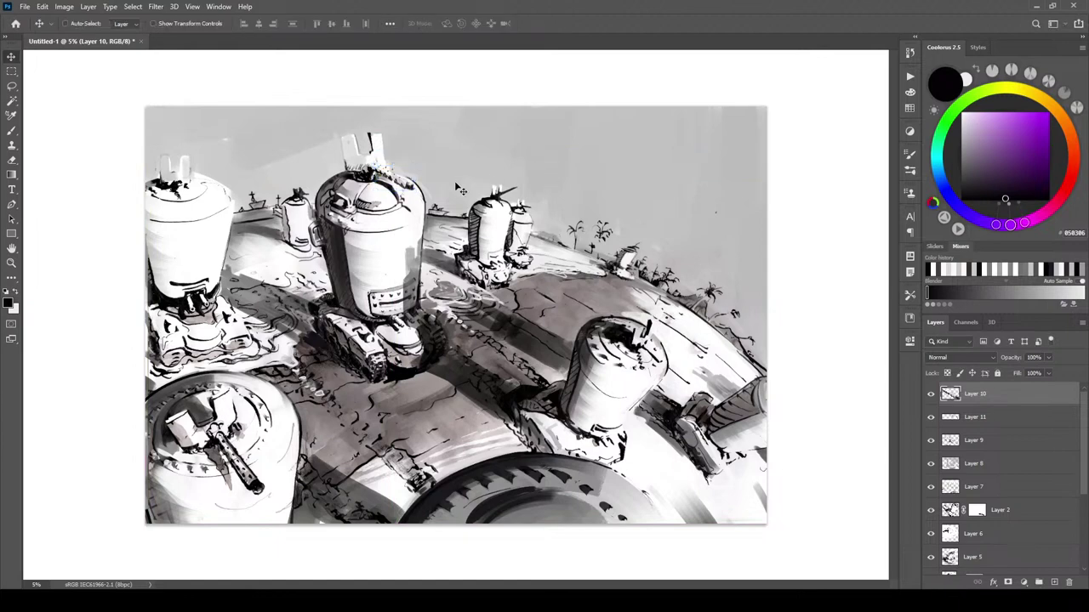
key("ctrl+t")
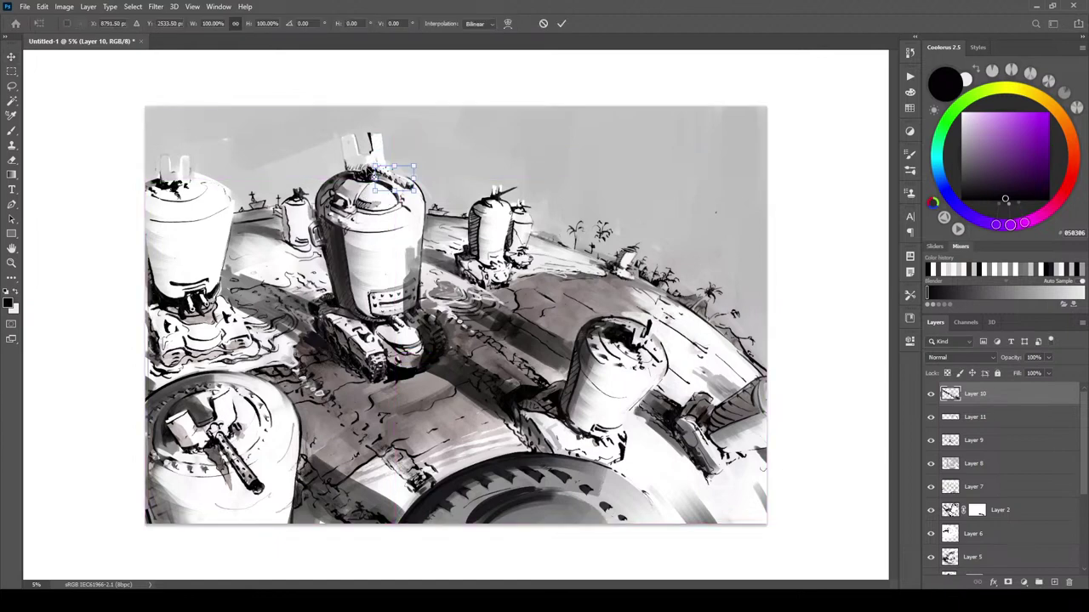
mouse_move(443, 169)
left_mouse_down()
mouse_move(462, 114)
mouse_move(447, 179)
mouse_move(465, 130)
mouse_move(448, 90)
mouse_move(420, 73)
mouse_move(445, 110)
mouse_move(431, 176)
mouse_move(448, 137)
mouse_move(447, 169)
mouse_move(459, 105)
mouse_move(453, 168)
mouse_move(466, 132)
mouse_move(457, 166)
mouse_move(473, 149)
left_mouse_up()
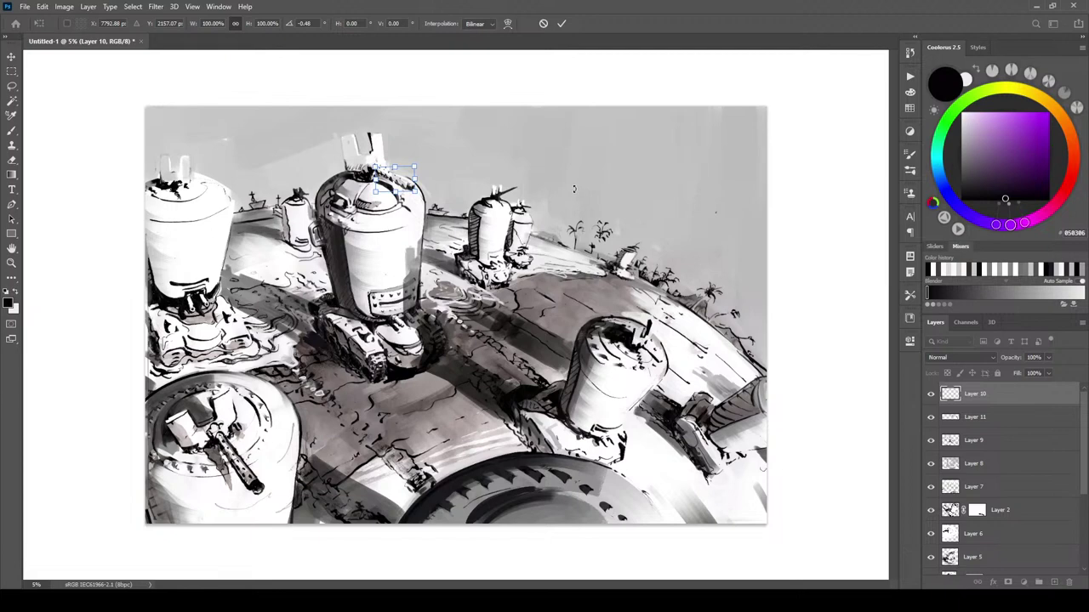
key("Return")
- Paint the spike strip into a dark gun barrel on the central robot's crown and darken the foreground-left robot's barrel
key("b")
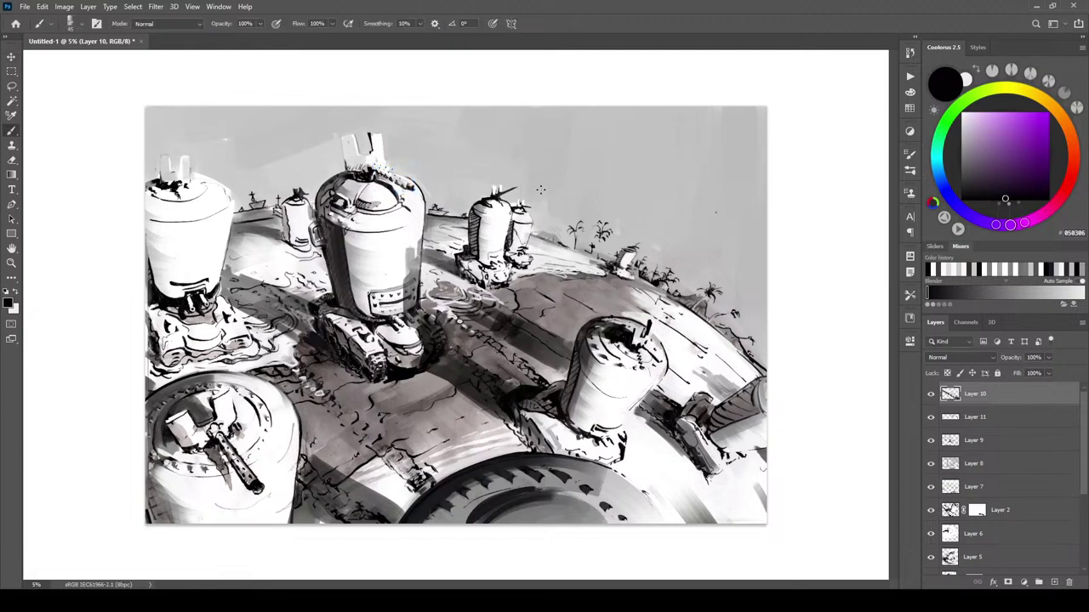
key("x")
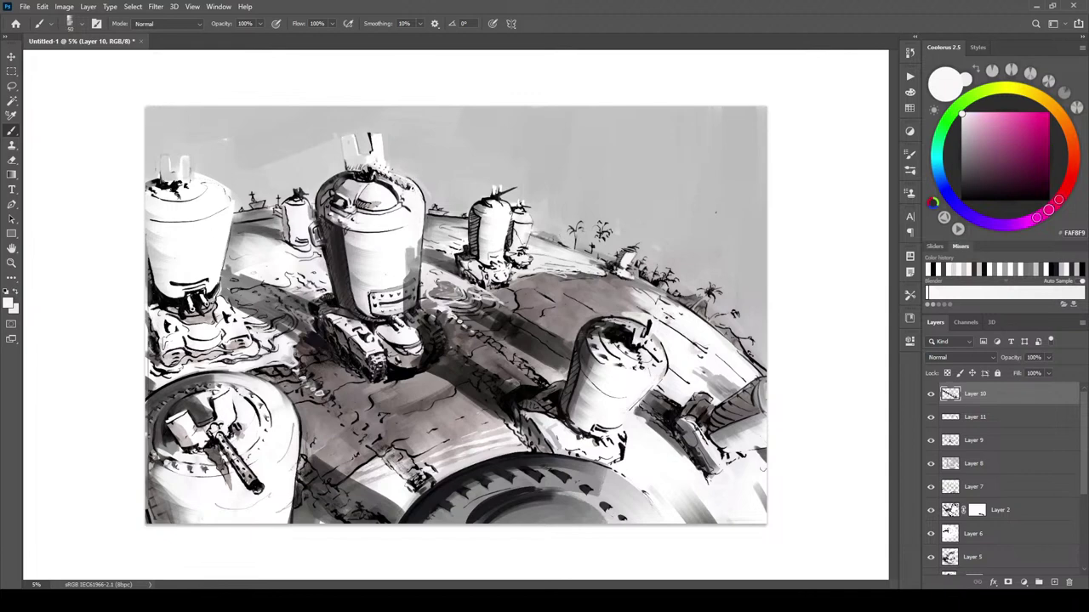
key("x")
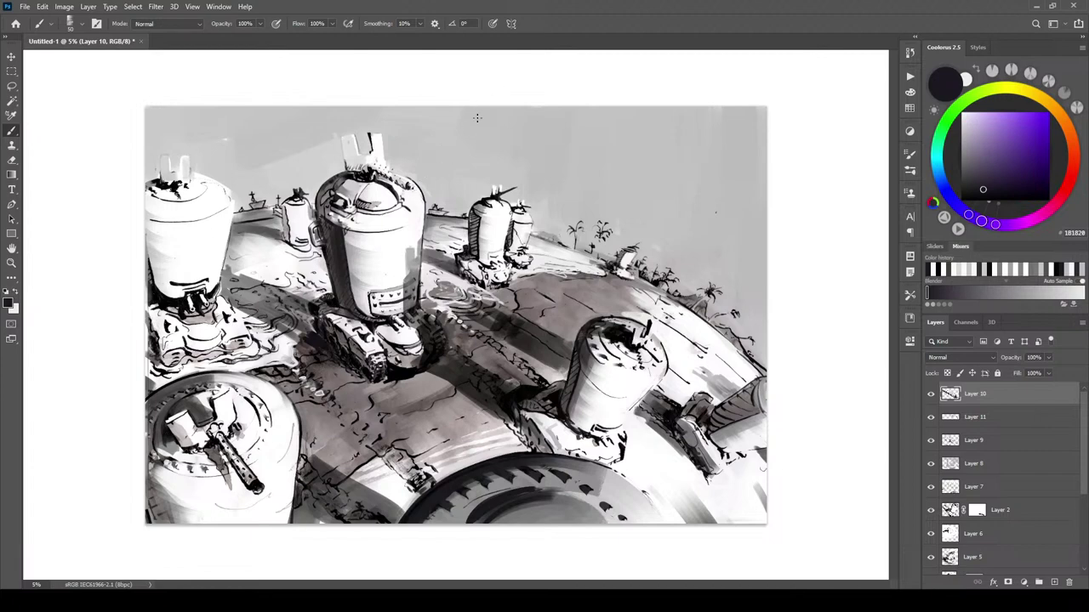
mouse_move(407, 186)
left_mouse_down()
mouse_move(375, 168)
mouse_move(409, 186)
left_mouse_up()
left_click(369, 167)
left_click(364, 170)
mouse_move(248, 478)
left_mouse_down()
mouse_move(254, 486)
mouse_move(225, 438)
left_mouse_up()
left_click(256, 491)
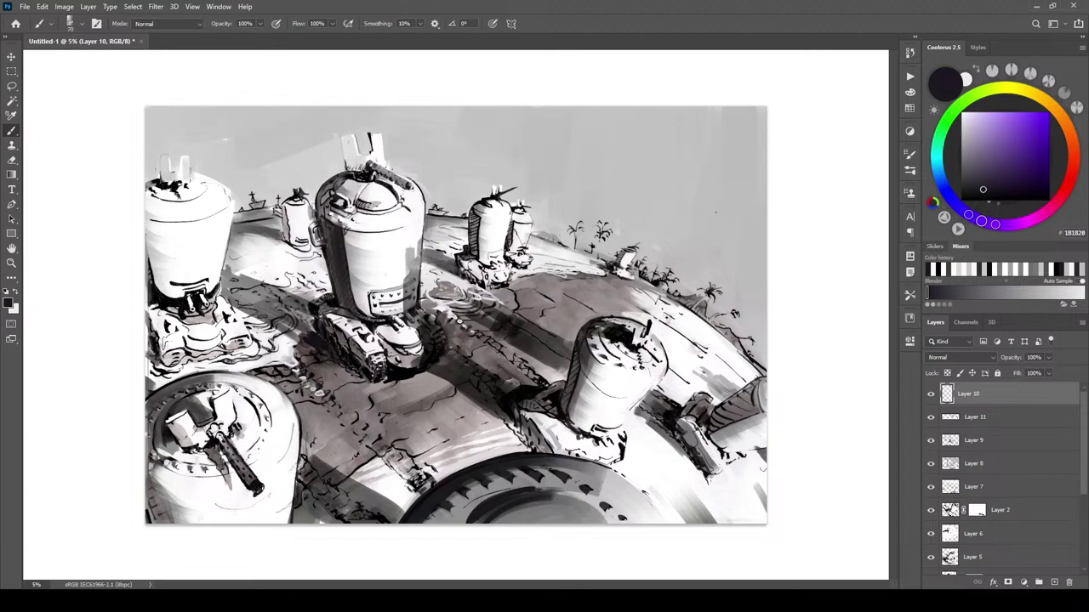
- Detail the central robot's gun barrel with near-white highlights and black marks, and sample a warm grey from the front-right robot's crown
key("x")
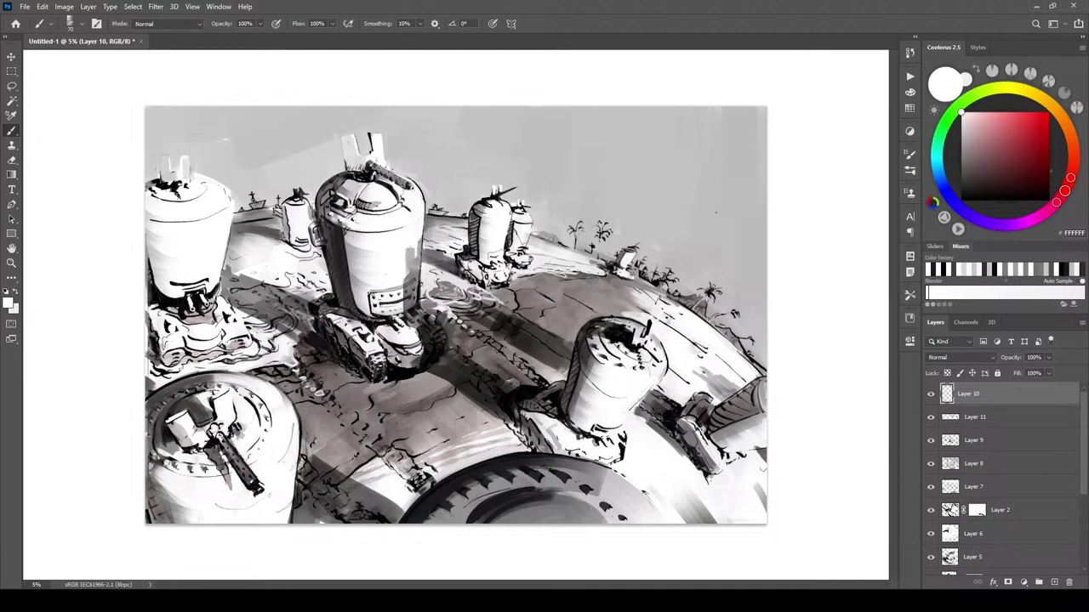
left_click(420, 187, "alt")
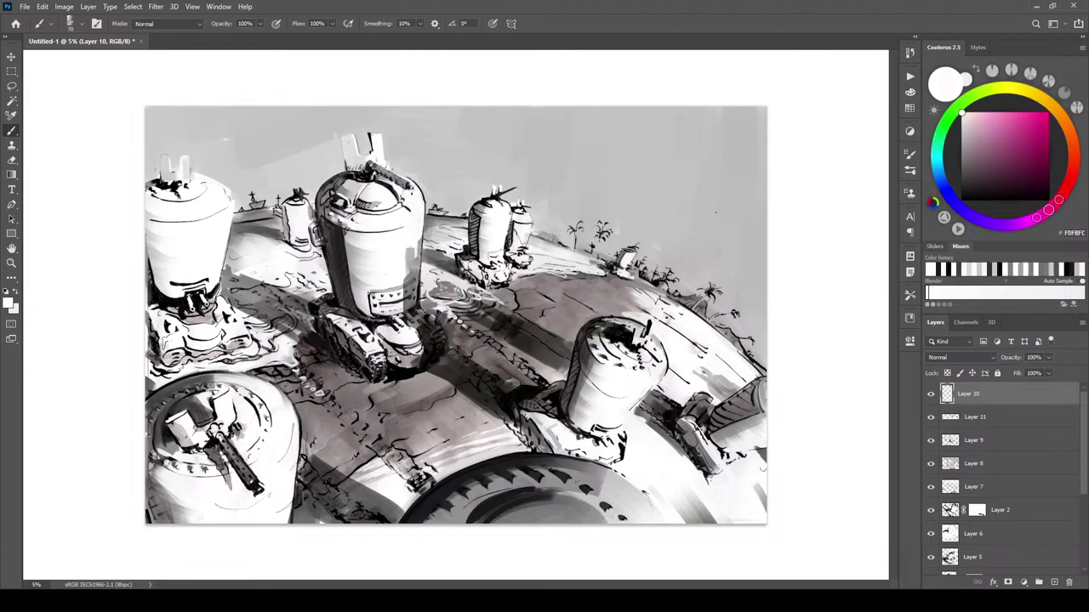
left_click_drag(379, 176, 408, 175)
left_click_drag(380, 181, 407, 173)
key("x")
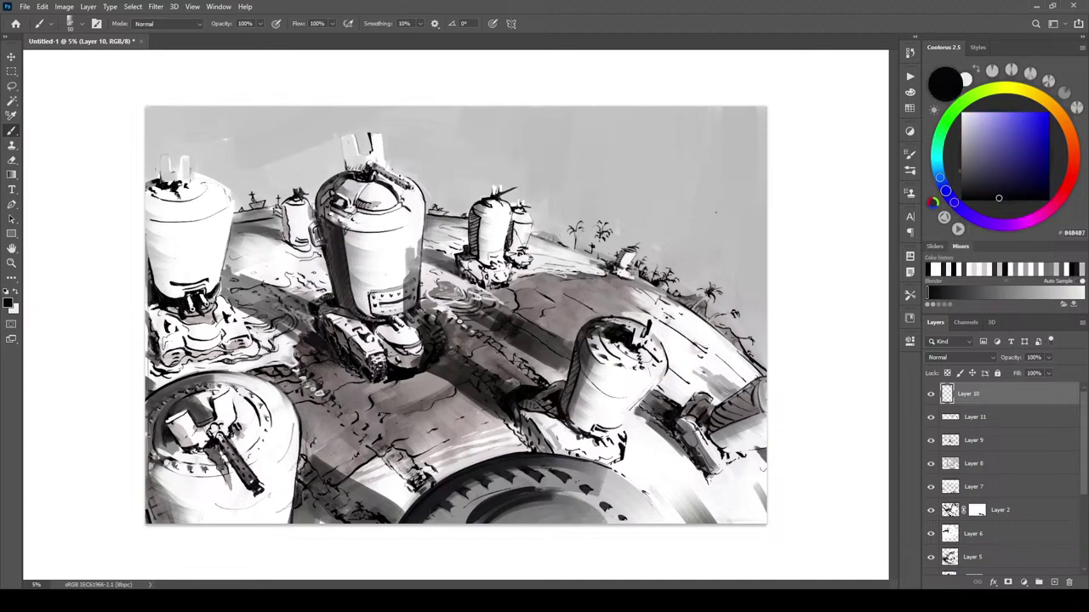
left_click_drag(396, 177, 404, 184)
left_click(639, 326, "alt")
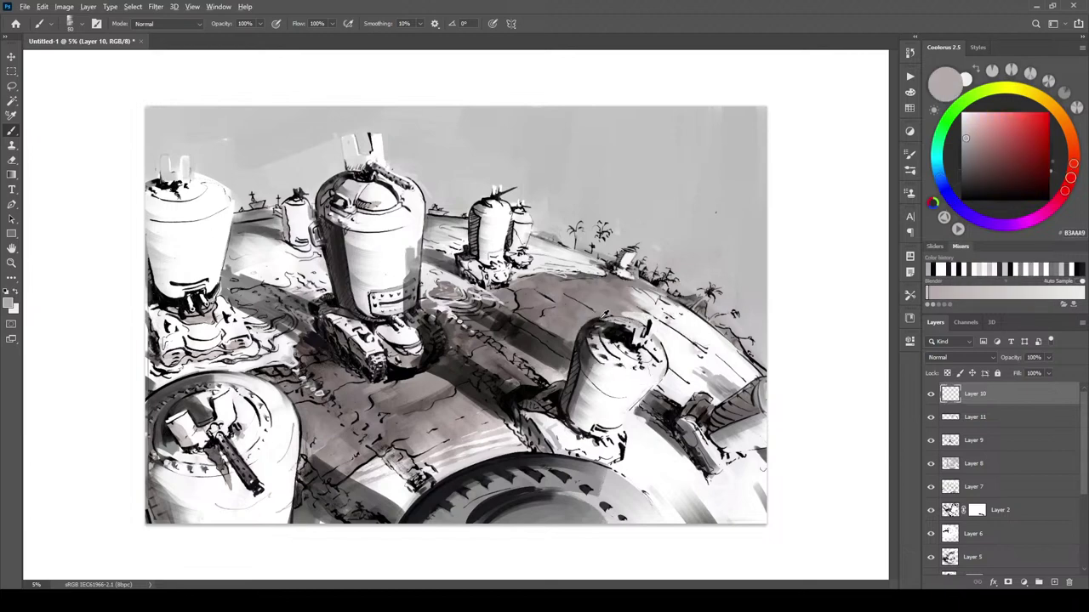
- Reinforce the upper contour of the front-right robot's crown with near-black strokes, and sample pure white from the distant robot
left_click(603, 313, "alt")
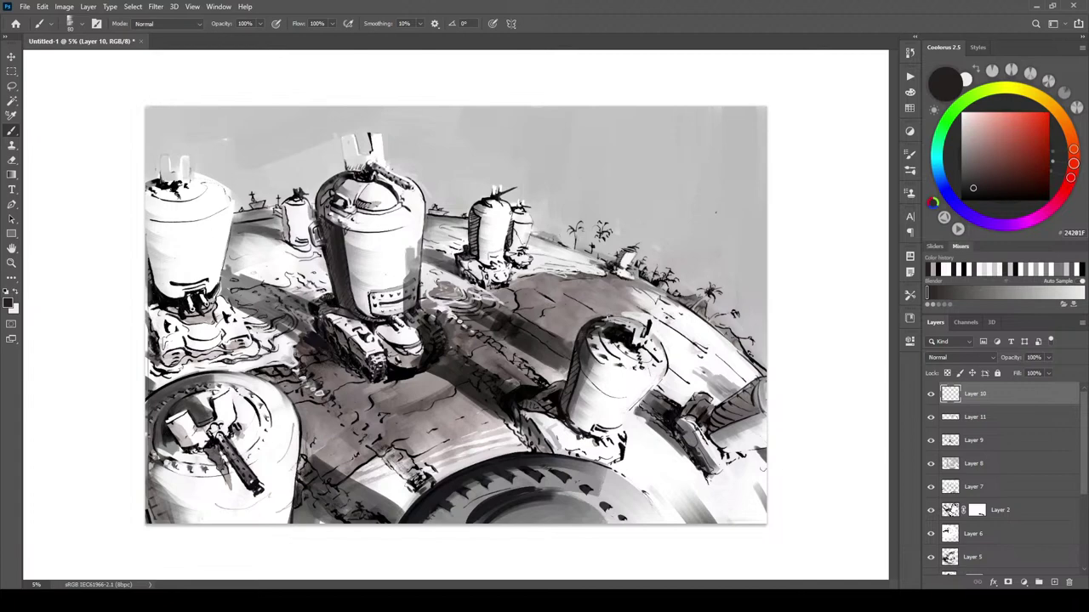
left_click_drag(602, 317, 636, 321)
left_click(501, 214, "alt")
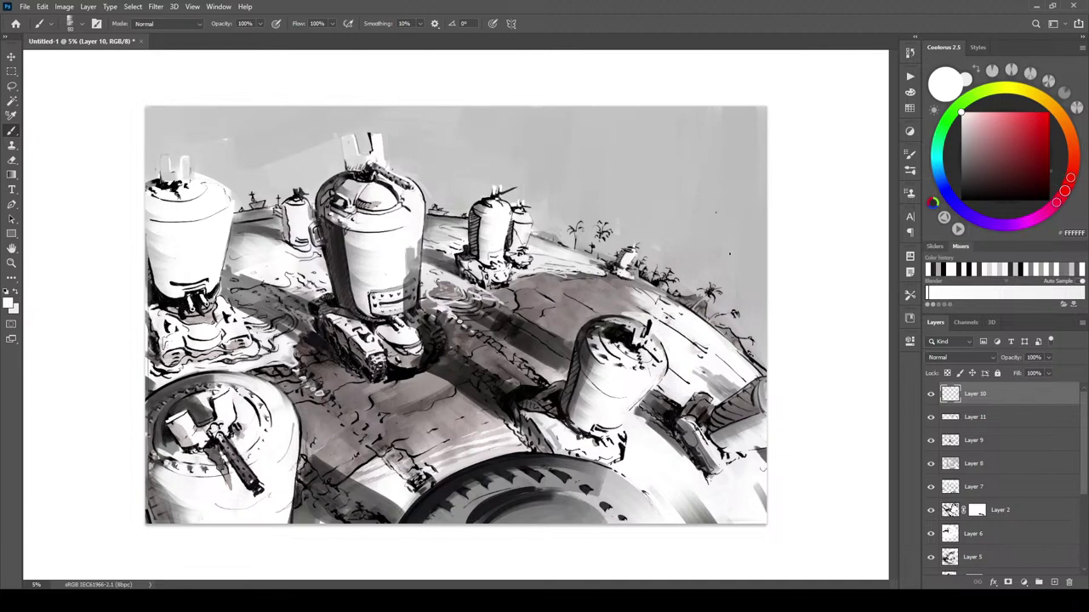
- Try near-black ink strokes along the horizon ridge beside the small distant robot, and undo them
left_click(621, 269, "alt")
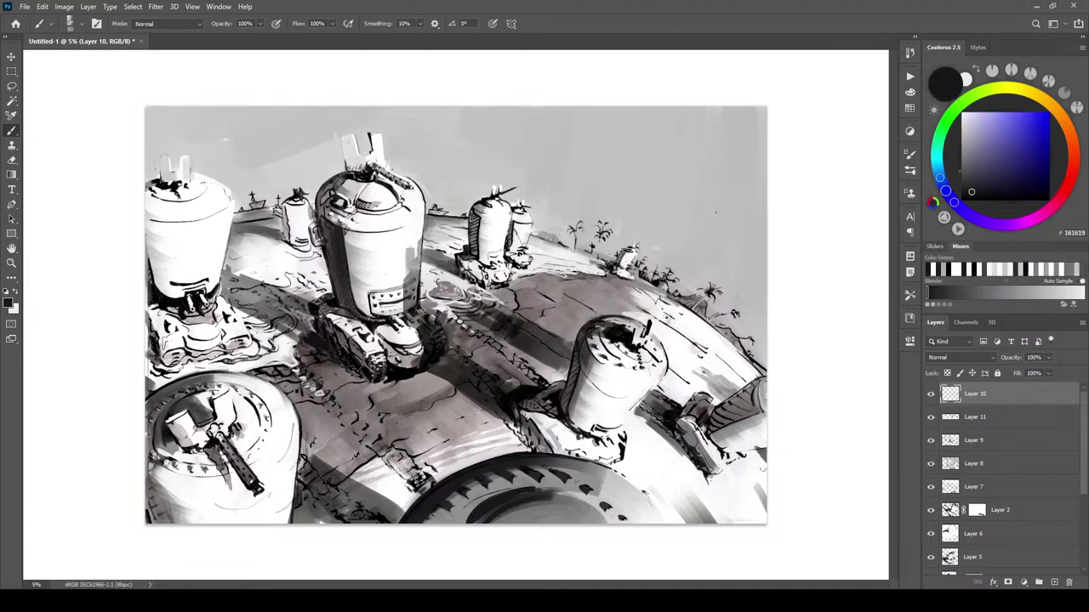
mouse_move(618, 269)
left_mouse_down()
mouse_move(625, 277)
mouse_move(583, 263)
mouse_move(624, 287)
mouse_move(611, 271)
mouse_move(548, 250)
left_mouse_up()
key("ctrl+z")
key("ctrl+z")
key("ctrl+z")
- Touch up the small boat on the horizon with white highlights, undoing the last strokes and reducing the brush size
left_click(700, 334, "alt")
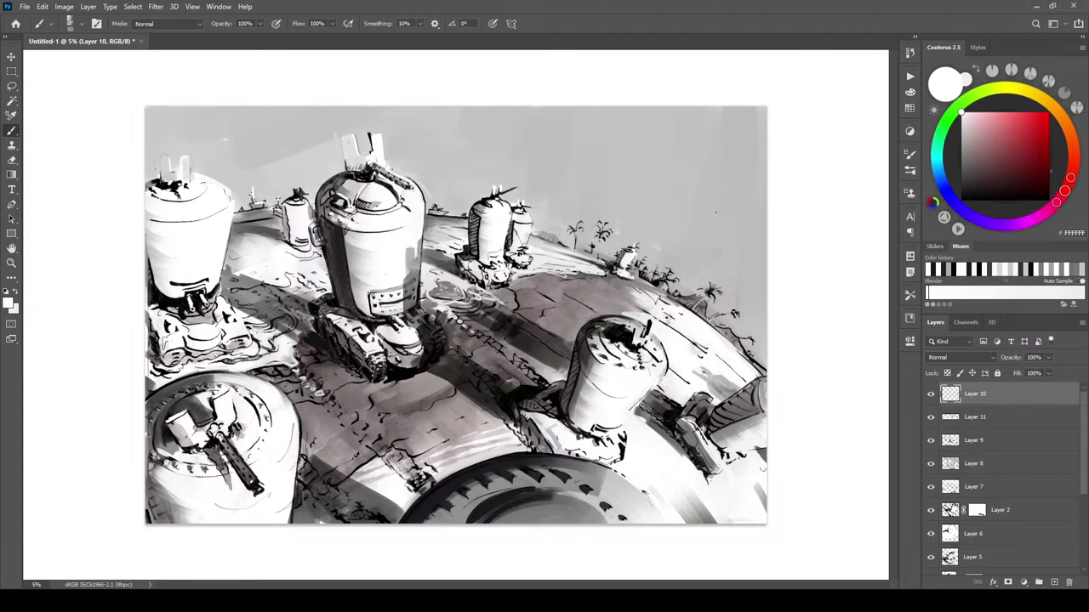
key("bracketright")
key("ctrl+z")
key("ctrl+z")
key("bracketleft")
key("bracketleft")
key("bracketleft")
- Shade the ground below the distant boat with a sampled mid-grey and a brush enlarged to about 125 px
left_click(269, 223, "alt")
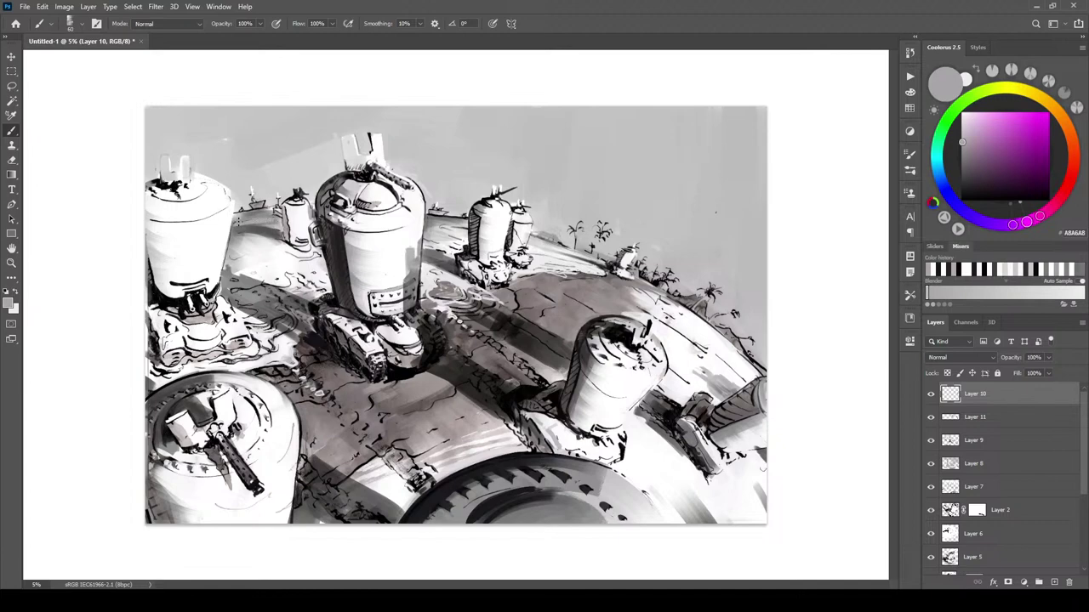
left_click(256, 211, "alt")
key("bracketright")
key("bracketright")
key("bracketright")
key("bracketright")
key("bracketright")
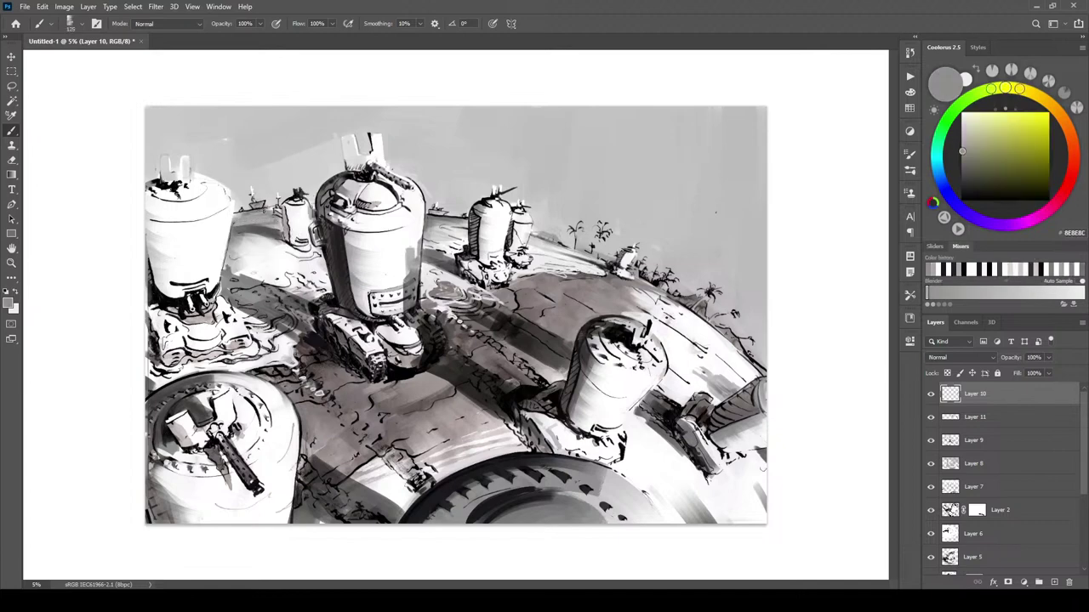
left_click_drag(235, 220, 273, 221)
- Deepen the horizon around the boat and beside the central robot with sampled dark grey strokes
left_click(255, 224, "alt")
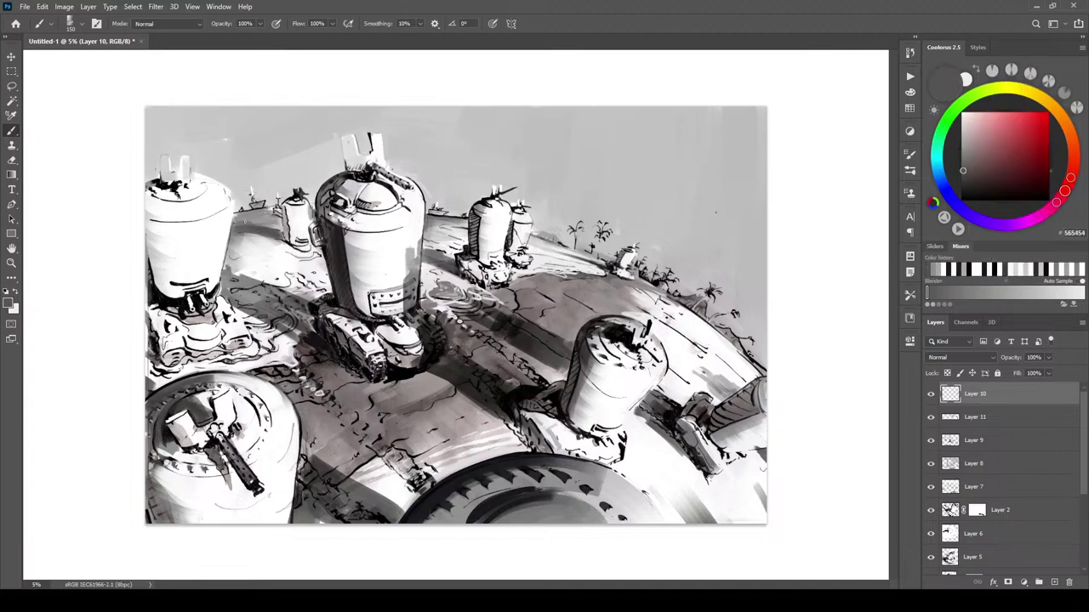
left_click_drag(240, 215, 274, 220)
left_click(265, 212)
left_click(274, 210)
left_click_drag(431, 214, 443, 214)
left_click_drag(253, 205, 261, 206)
- Paint thin near-white highlights down the right-hand slope of the hill with a small brush
left_click(703, 323, "alt")
key("bracketleft")
key("bracketleft")
key("bracketleft")
key("bracketleft")
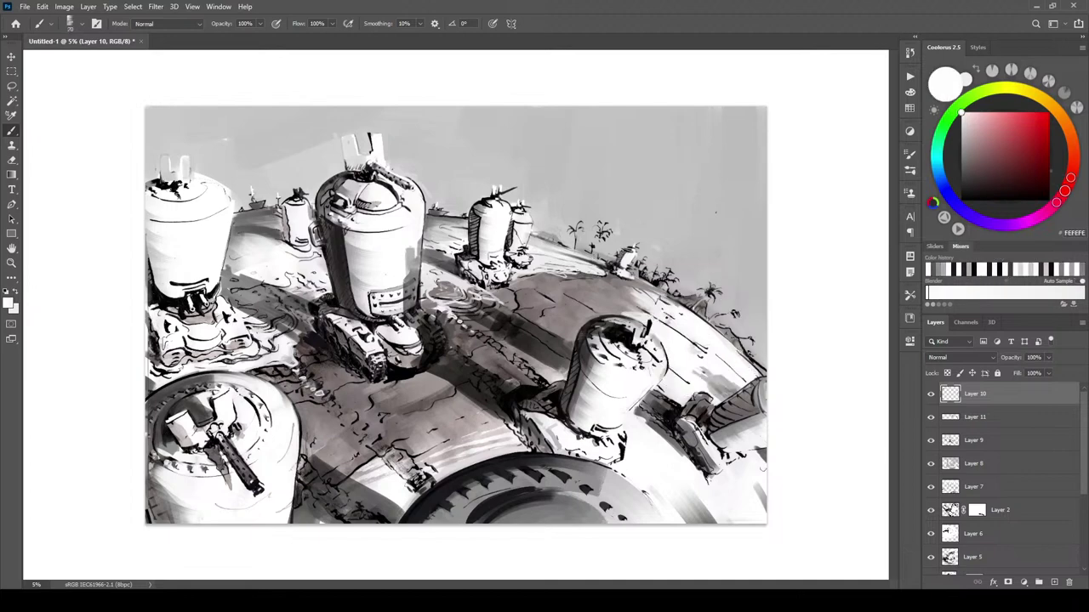
left_click_drag(688, 304, 733, 342)
- Create a new layer and paint strokes of sampled warm grey across the hillside behind the front-right robot
scroll(587, 256, "down", 5)
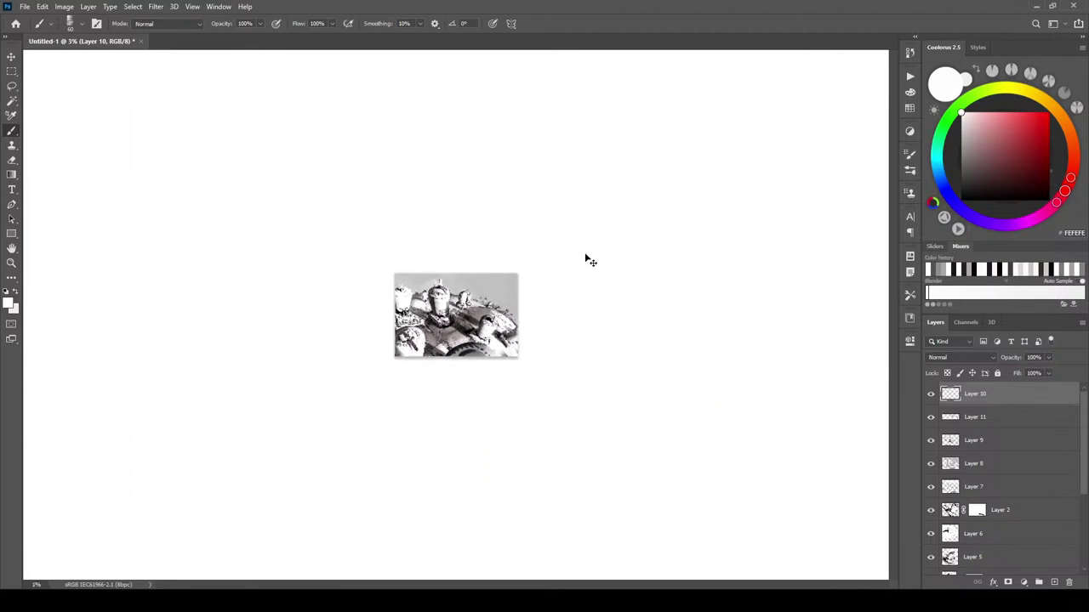
scroll(585, 260, "down", 5)
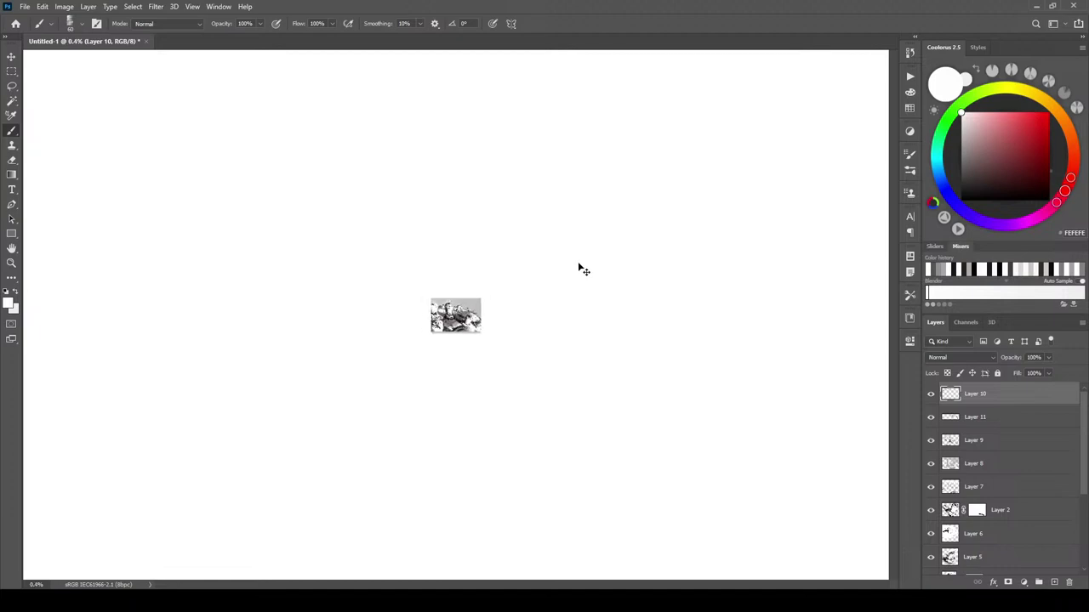
scroll(583, 271, "up", 3)
scroll(583, 272, "down", 1)
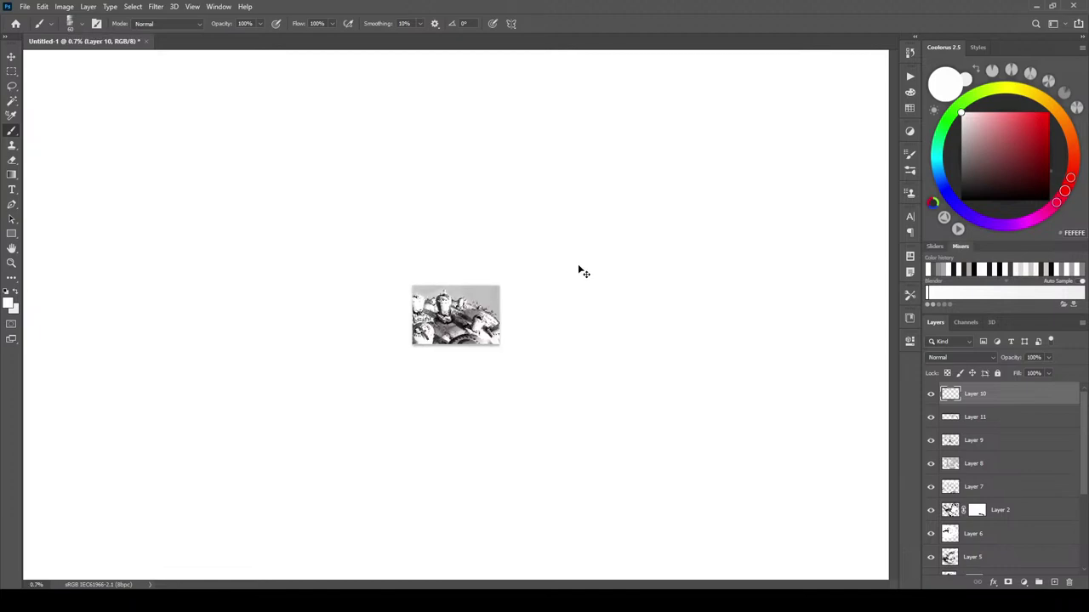
scroll(578, 271, "up", 5)
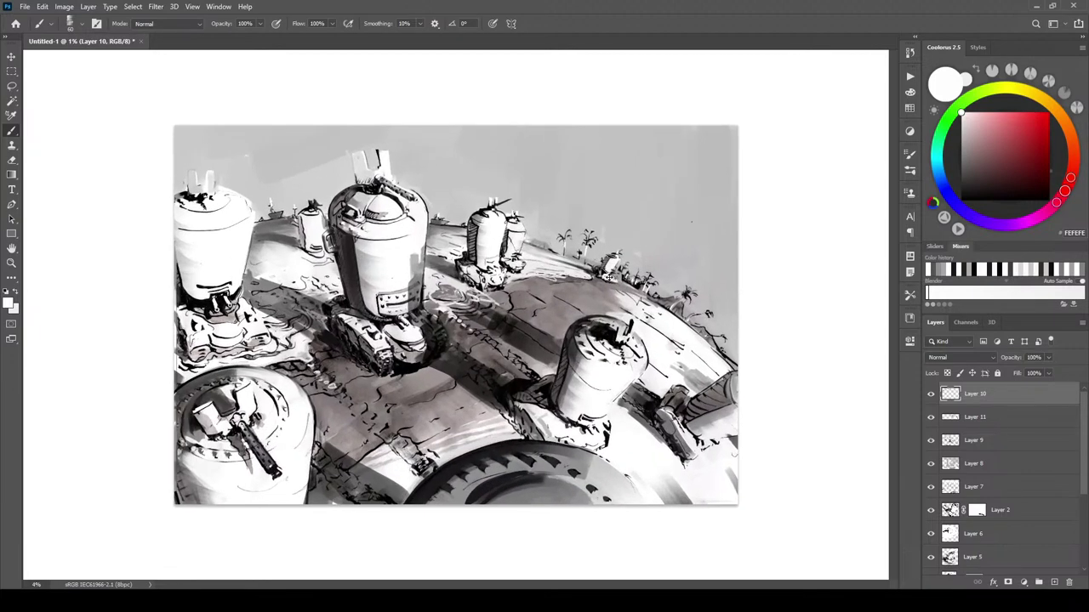
left_click(627, 308, "alt")
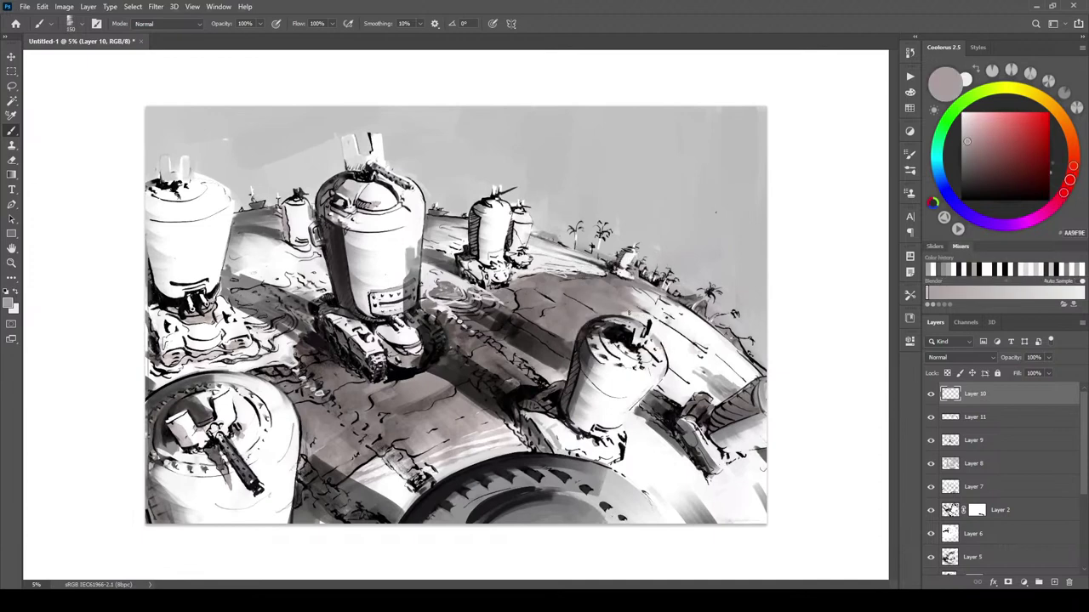
left_click(1054, 583)
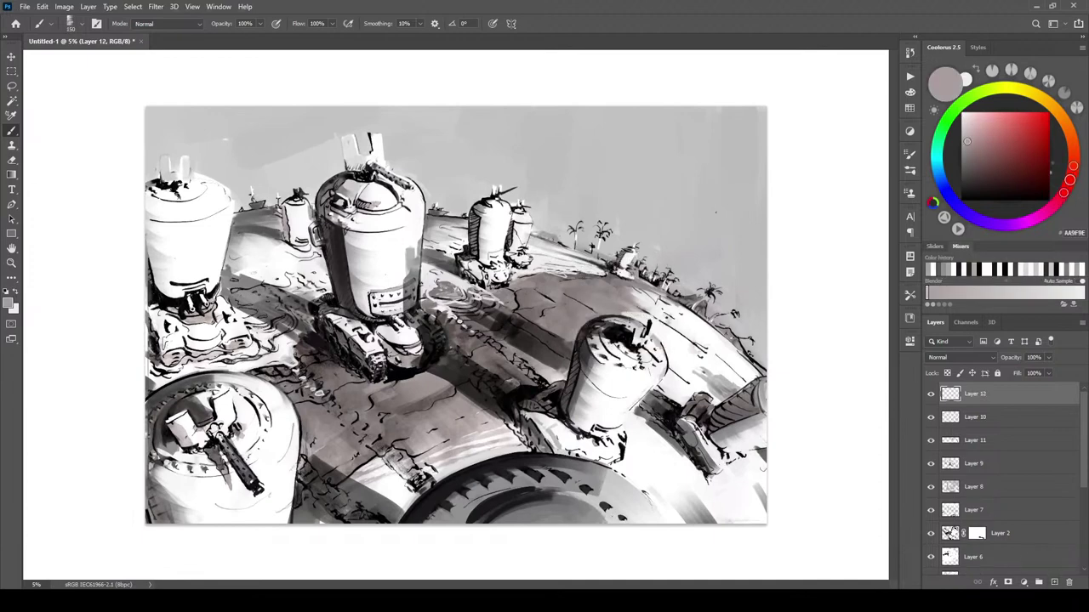
key("bracketleft")
key("bracketleft")
key("bracketleft")
key("bracketleft")
left_click_drag(623, 316, 723, 340)
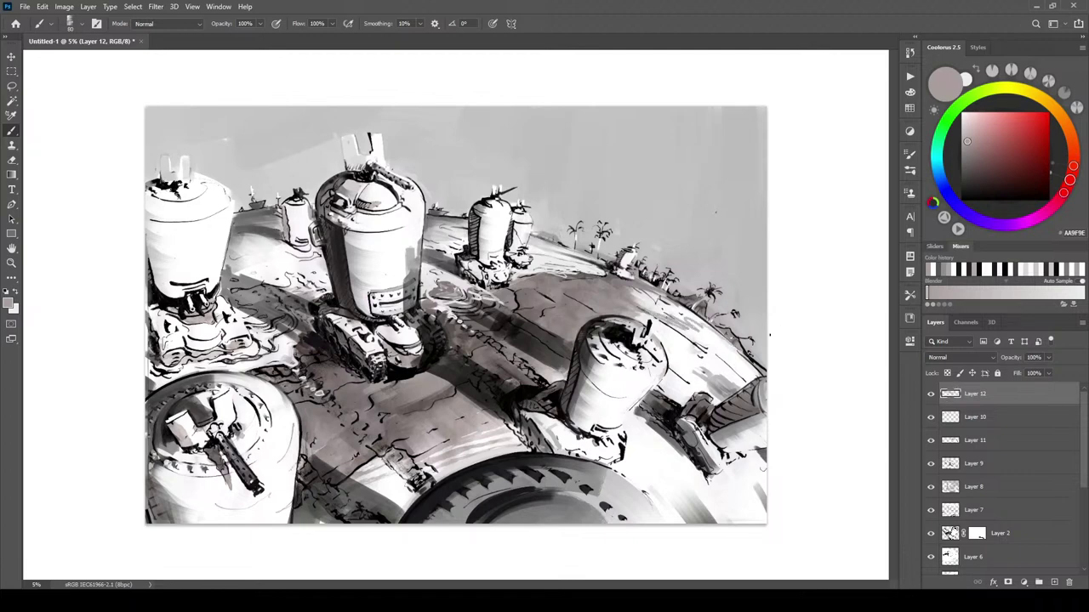
- Brush sampled white strokes onto the ground behind the front-right robot while judging the whole picture at thumbnail size
key("ctrl+minus")
key("ctrl+minus")
key("ctrl+minus")
key("ctrl+minus")
key("ctrl+minus")
key("ctrl+minus")
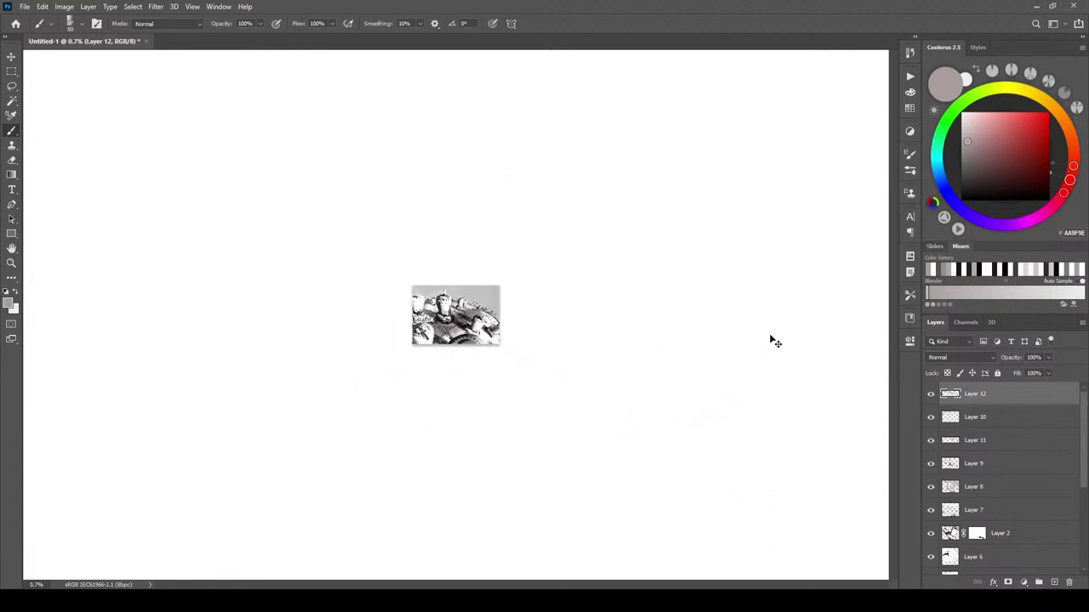
key("ctrl+plus")
key("ctrl+plus")
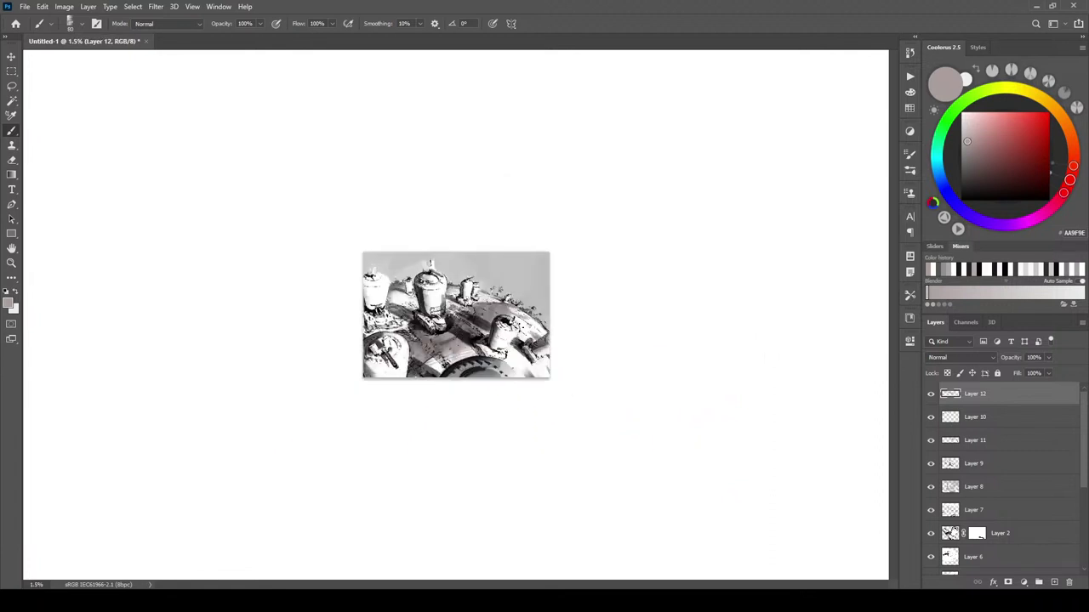
key("x")
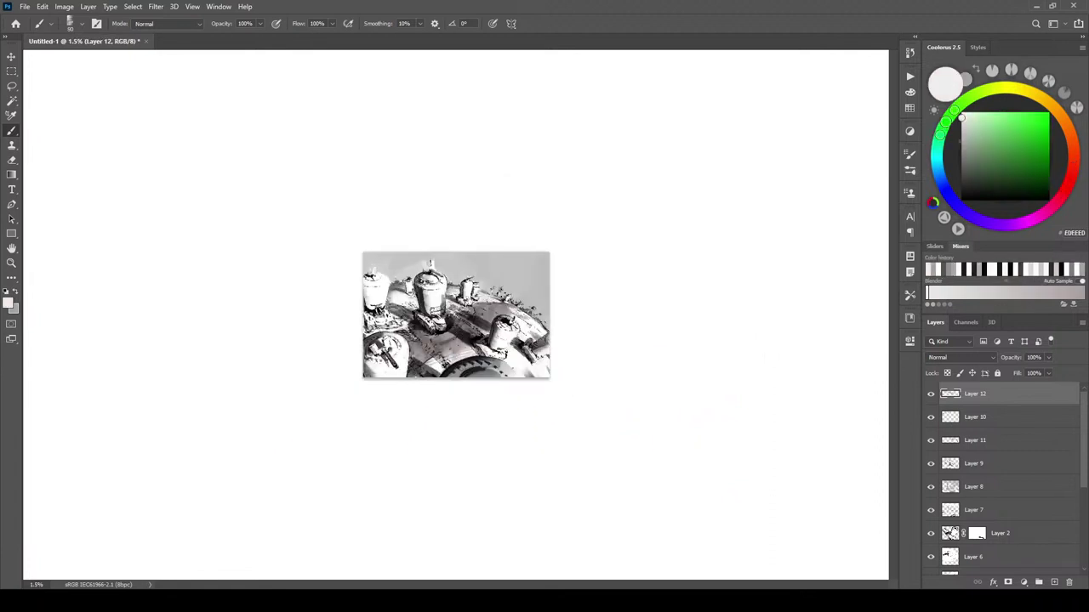
left_click(524, 325, "alt")
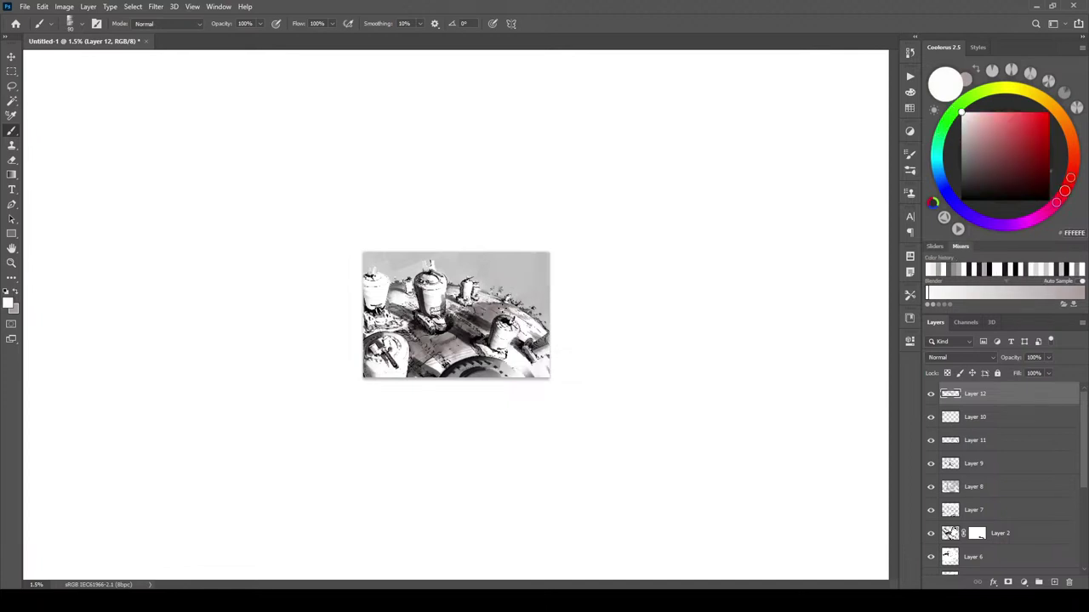
left_click_drag(490, 317, 507, 304)
- Spread warm grey over the ground around the central robot and toward the left robots with a 150 px brush
key("bracketright")
key("bracketright")
key("bracketright")
key("bracketright")
key("x")
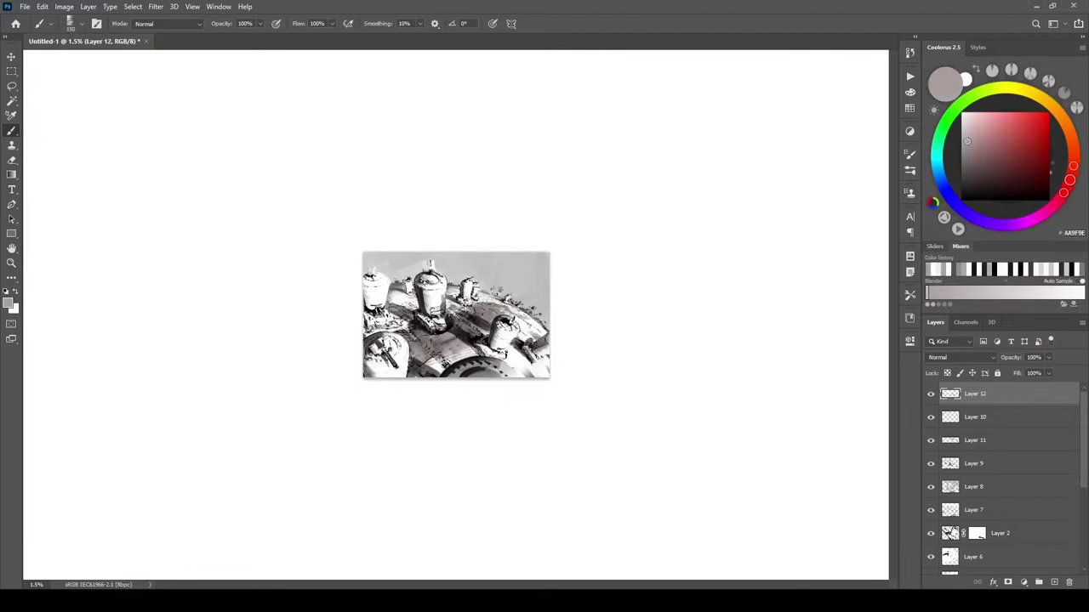
mouse_move(458, 306)
left_mouse_down()
mouse_move(384, 334)
mouse_move(397, 334)
left_mouse_up()
- Darken the ground between the central and left robots with a sampled dark warm grey, undoing the last stroke
left_click(409, 346, "alt")
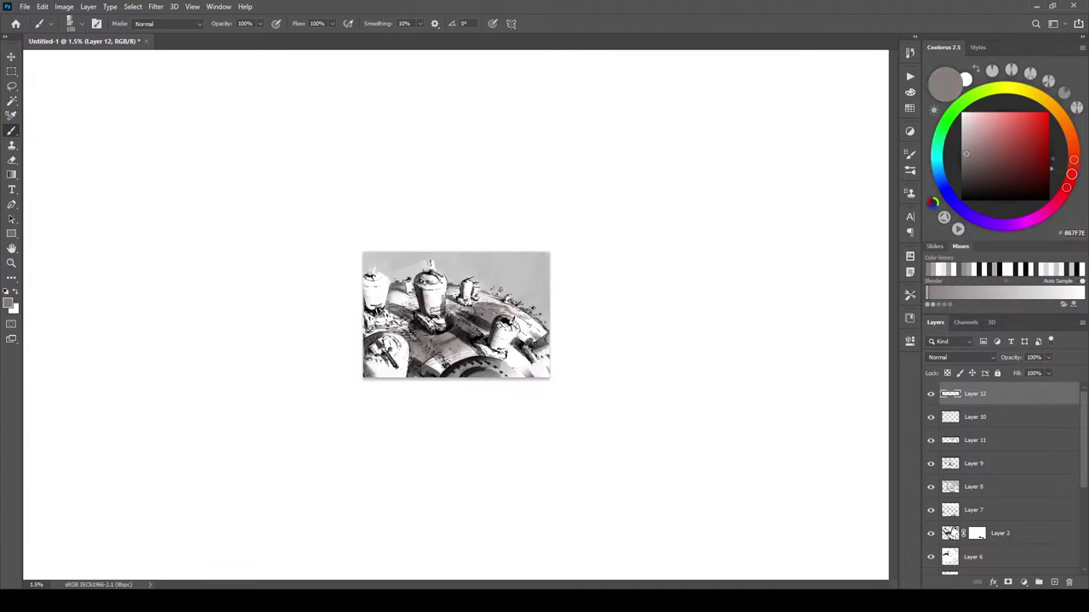
left_click(415, 327, "alt")
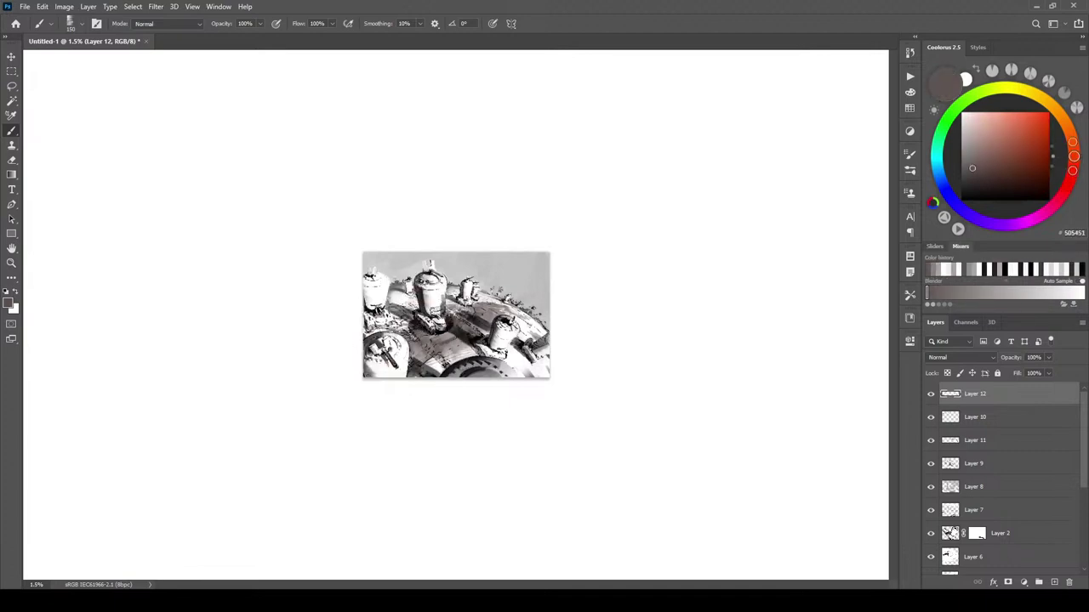
left_click_drag(399, 333, 387, 330)
key("ctrl+z")
- Paint white highlights on the foreground ground between the front-left robot and the big wheel, undoing the last thin stroke
key("x")
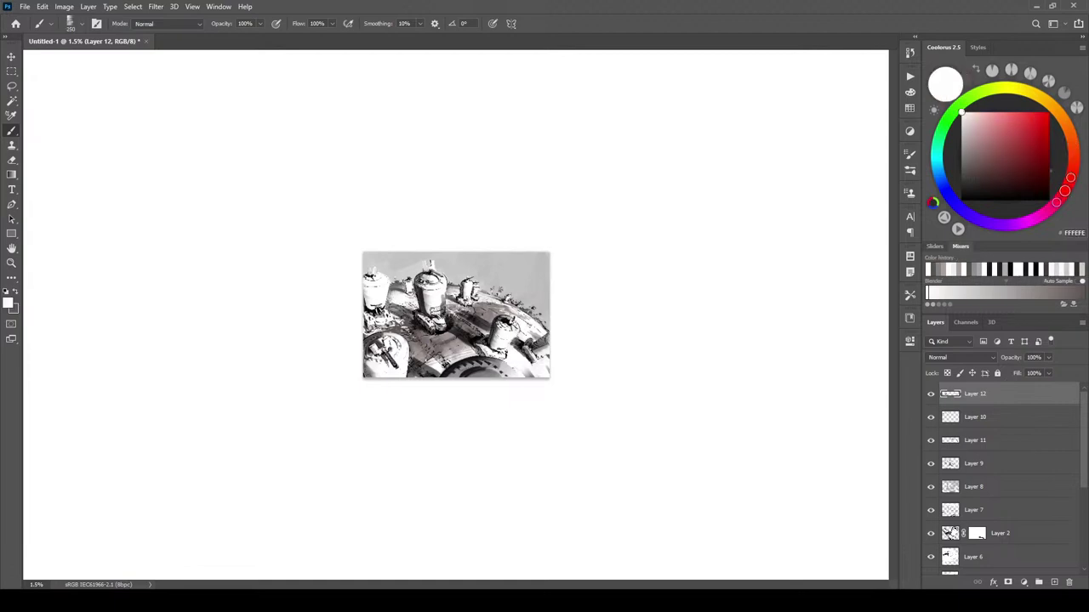
key("bracketright")
left_click_drag(421, 362, 428, 358)
key("bracketleft")
key("bracketleft")
key("bracketleft")
key("bracketleft")
key("bracketleft")
key("bracketleft")
key("bracketleft")
mouse_move(421, 356)
left_mouse_down()
mouse_move(430, 358)
mouse_move(424, 348)
left_mouse_up()
key("bracketright")
key("ctrl+z")
- Sweep broad white strokes over the ground below the central robot with a brush enlarged to about 600 px
key("]")
key("]")
key("]")
key("]")
mouse_move(462, 348)
left_mouse_down()
mouse_move(446, 352)
mouse_move(456, 357)
mouse_move(437, 350)
left_mouse_up()
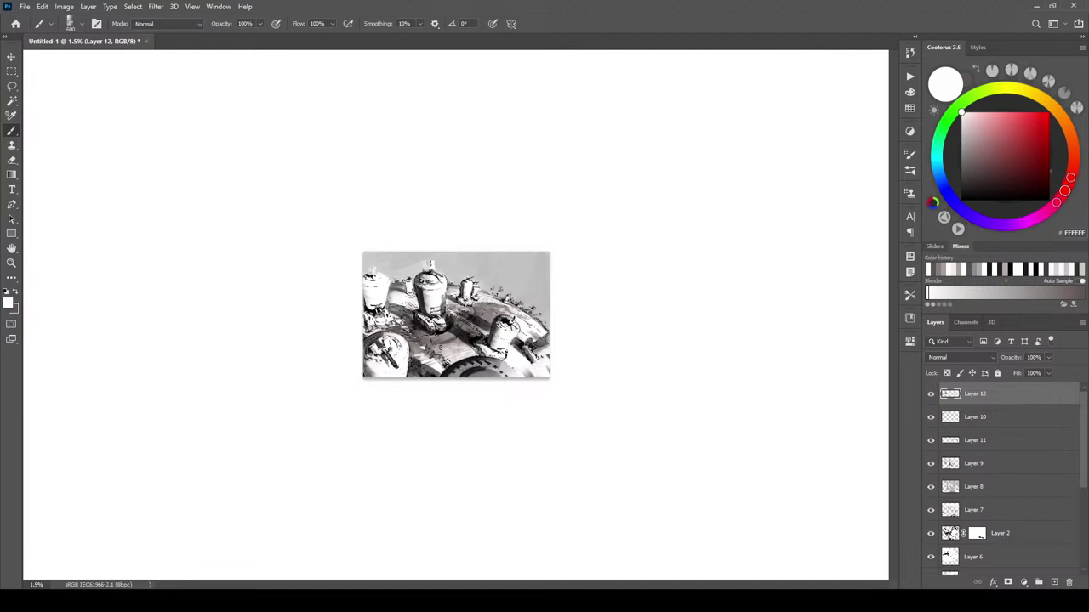
- Draw thin, curving white lines on the ground beside the front-left robot with a much smaller brush
key("[")
key("[")
key("[")
key("[")
key("[")
key("[")
key("[")
key("[")
key("[")
mouse_move(422, 348)
left_mouse_down()
mouse_move(444, 345)
mouse_move(413, 356)
mouse_move(423, 367)
left_mouse_up()
left_click_drag(417, 373, 410, 378)
key("bracketleft")
key("bracketleft")
key("bracketleft")
key("bracketleft")
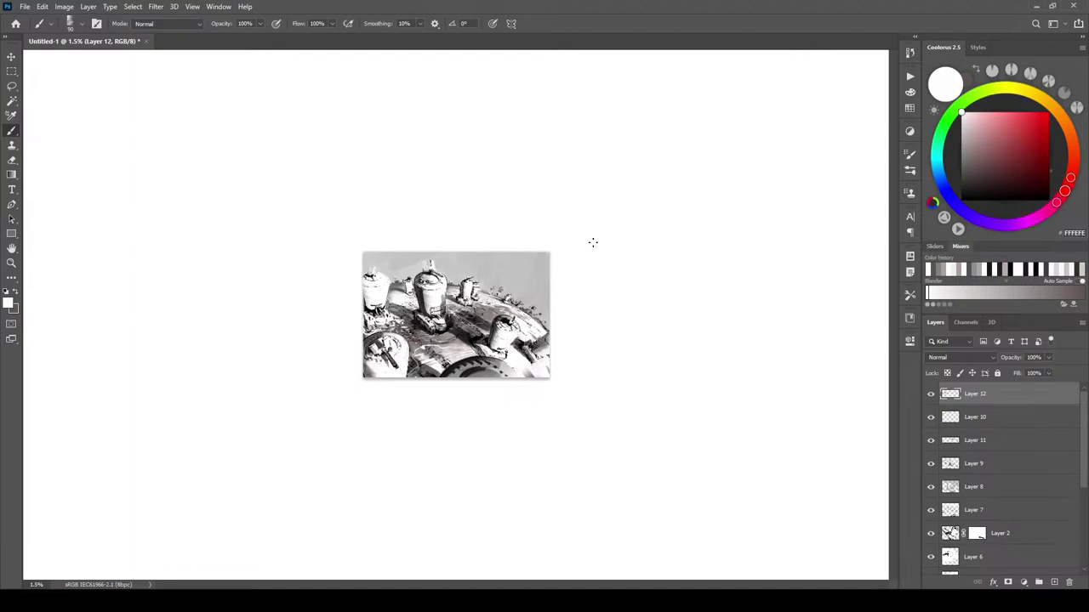
- Fit the picture to the window and ink the lower edge of the central robot's right side with sampled black
key("ctrl+0")
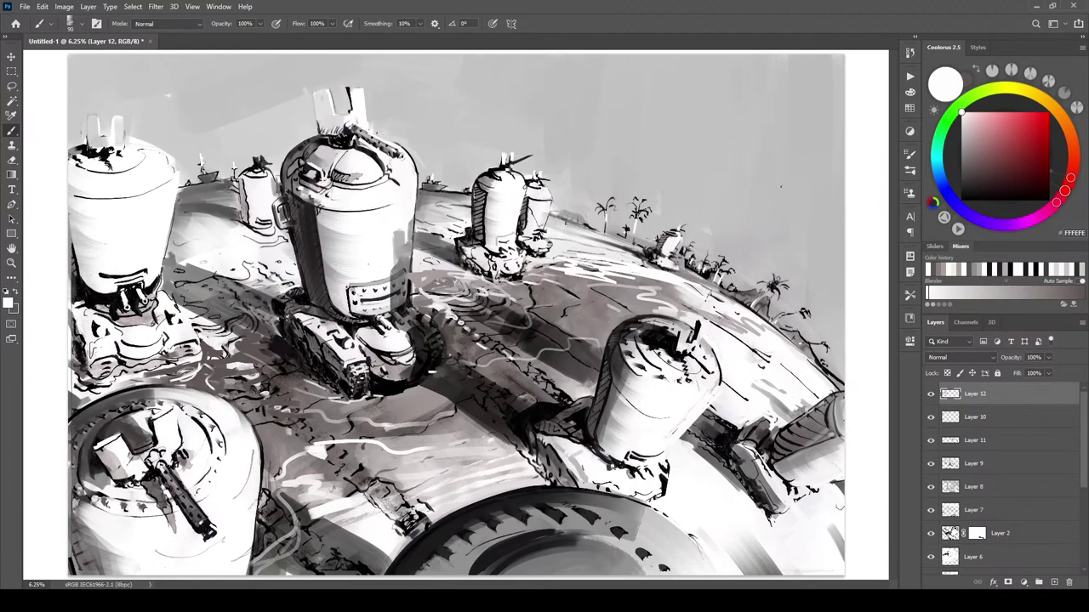
left_click(412, 286, "alt")
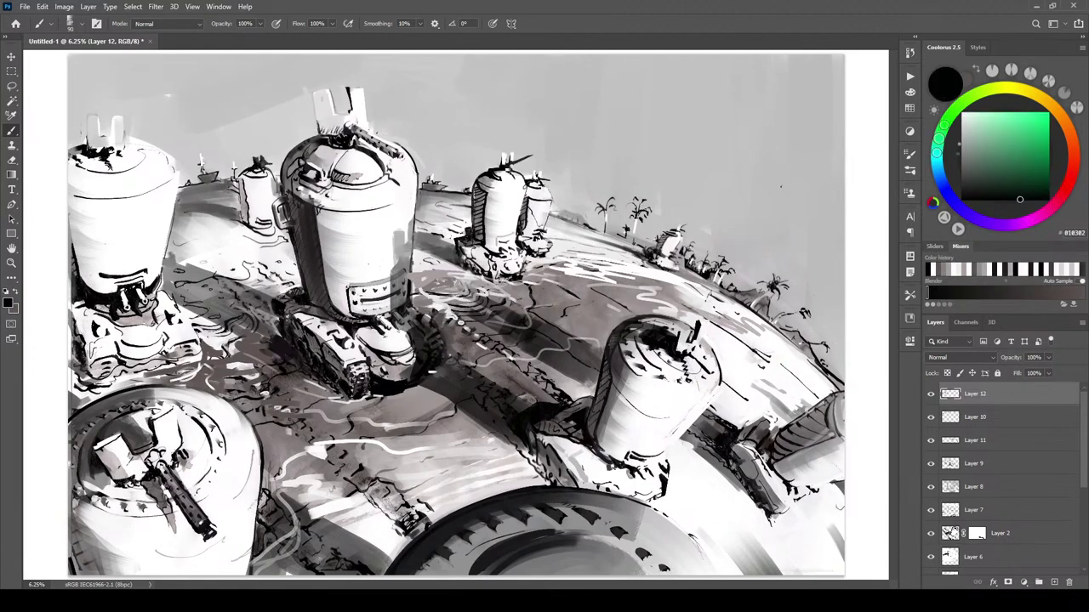
left_click_drag(411, 270, 409, 283)
- Compare the ground with Layer 12 hidden and shown, and sample a light grey from the ground near the left robot
left_click(931, 395)
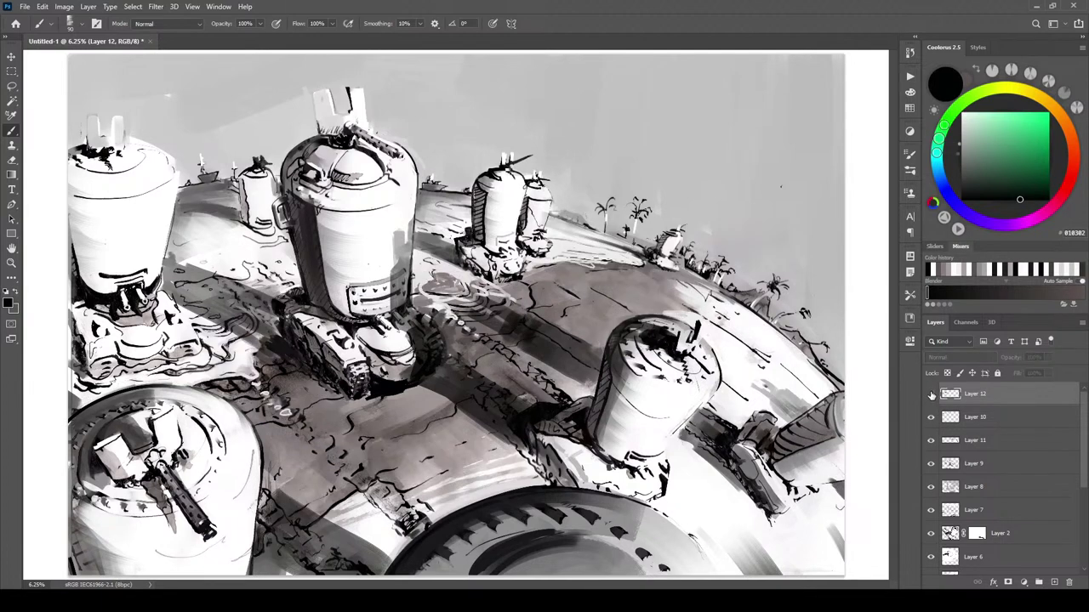
left_click(931, 395)
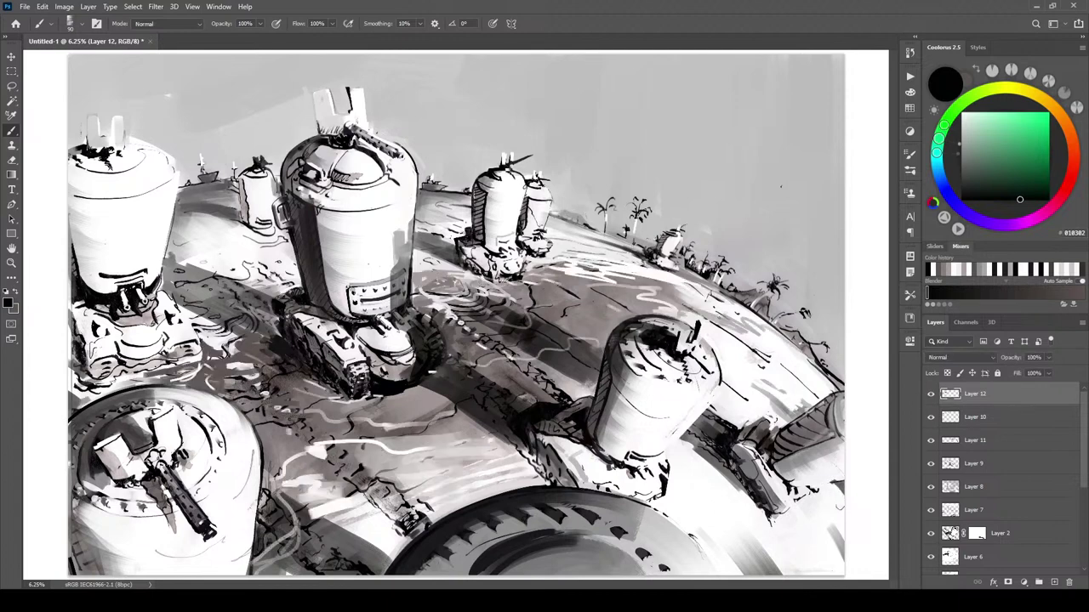
left_click(930, 395)
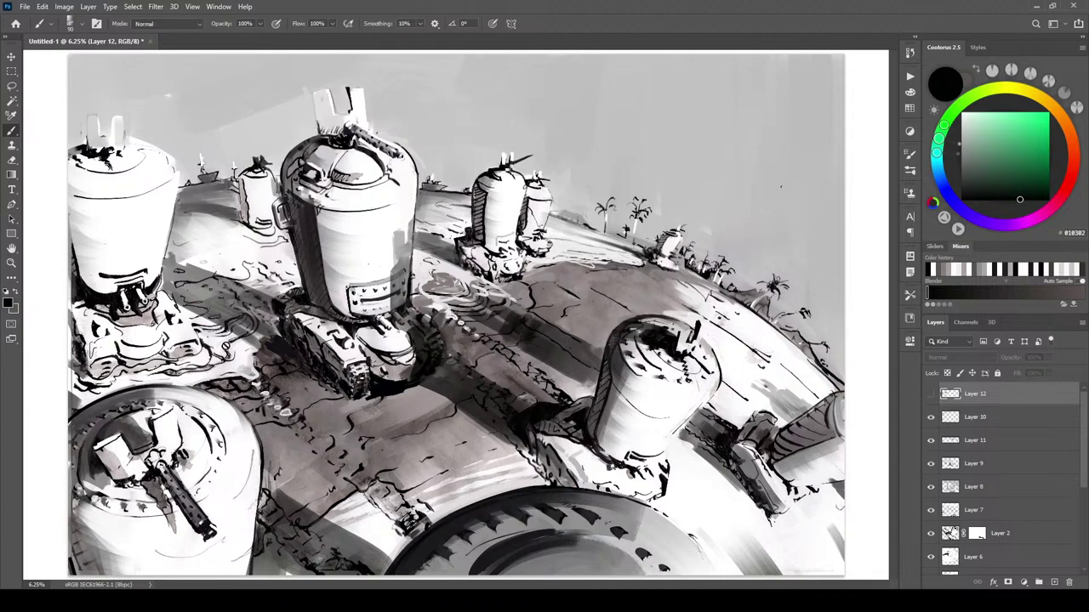
left_click(226, 347, "alt")
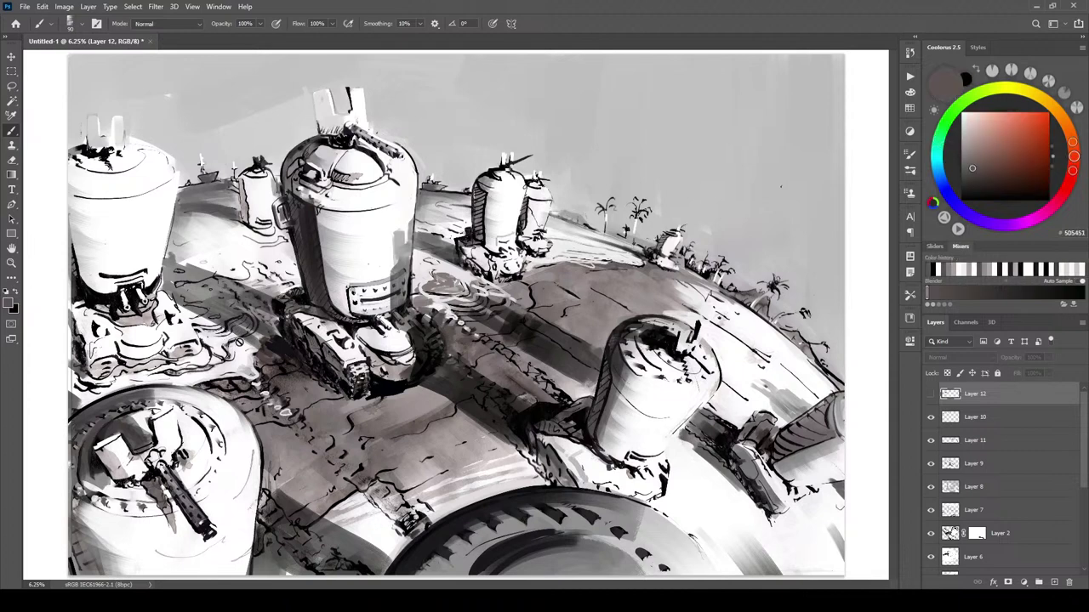
left_click(249, 364, "alt")
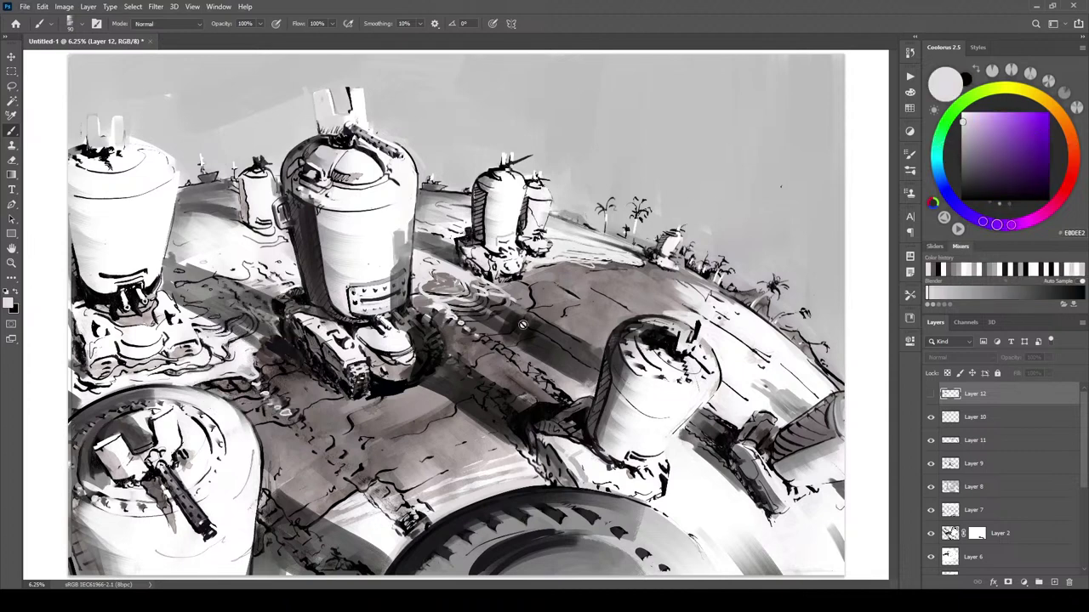
left_click(931, 395)
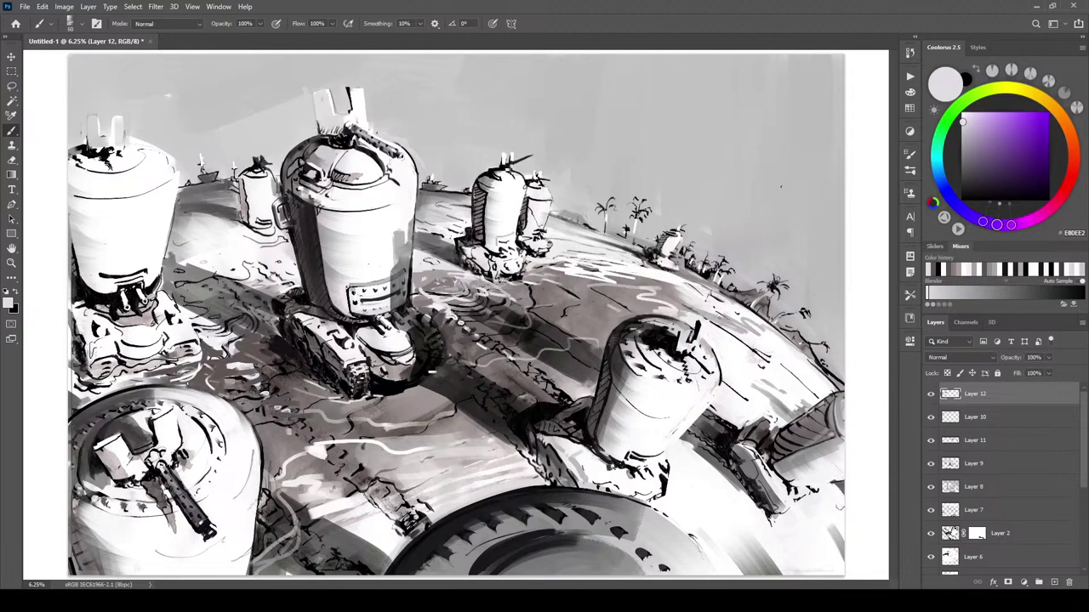
- Paint light grey patches on the ground below the left robot and edge them with black ink lines
mouse_move(159, 380)
left_mouse_down()
mouse_move(181, 382)
mouse_move(209, 363)
left_mouse_up()
key("x")
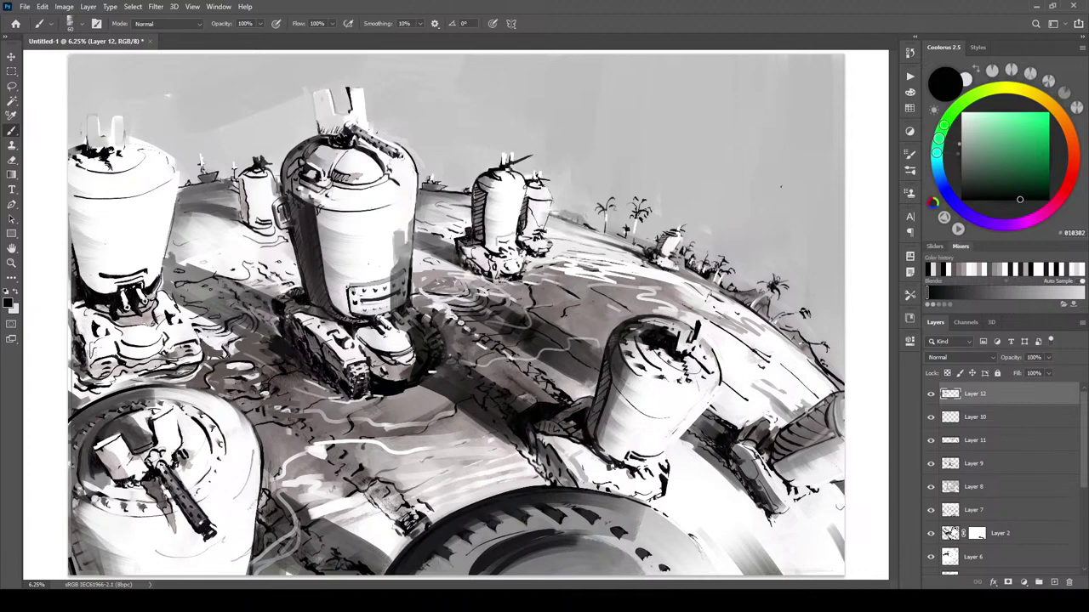
left_click_drag(260, 372, 266, 380)
left_click_drag(237, 349, 270, 329)
left_click_drag(184, 383, 129, 387)
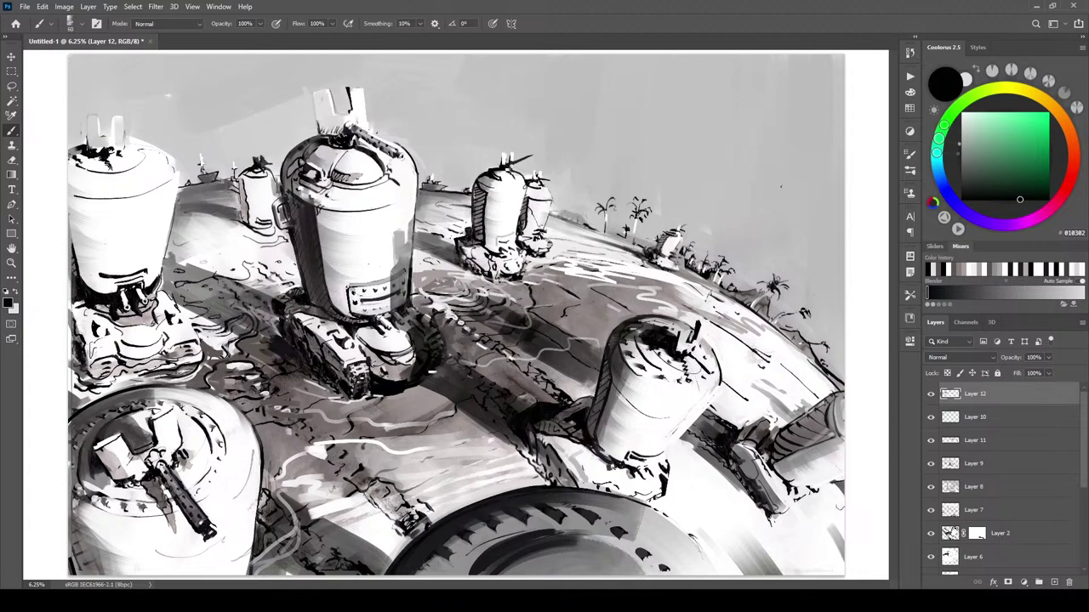
- Ink short black contour lines on the ground right of the central robot and touch up the sunlit edge with sampled warm greys
left_click_drag(431, 291, 489, 281)
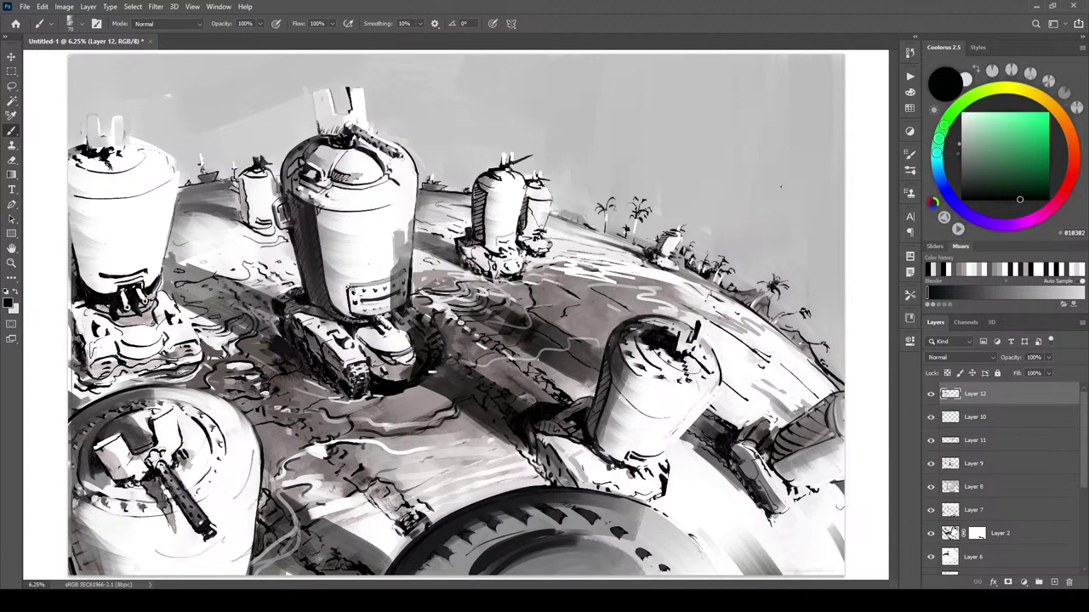
mouse_move(520, 360)
left_mouse_down()
mouse_move(538, 363)
mouse_move(593, 337)
left_mouse_up()
left_click(660, 300, "alt")
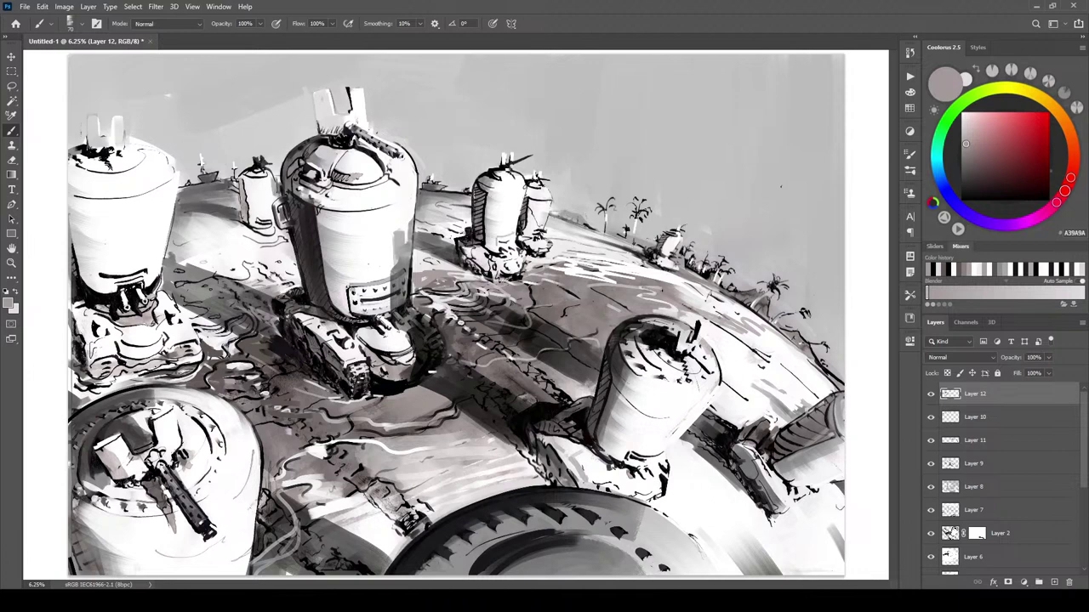
mouse_move(614, 289)
left_mouse_down()
mouse_move(633, 287)
mouse_move(624, 277)
left_mouse_up()
left_click(606, 288, "alt")
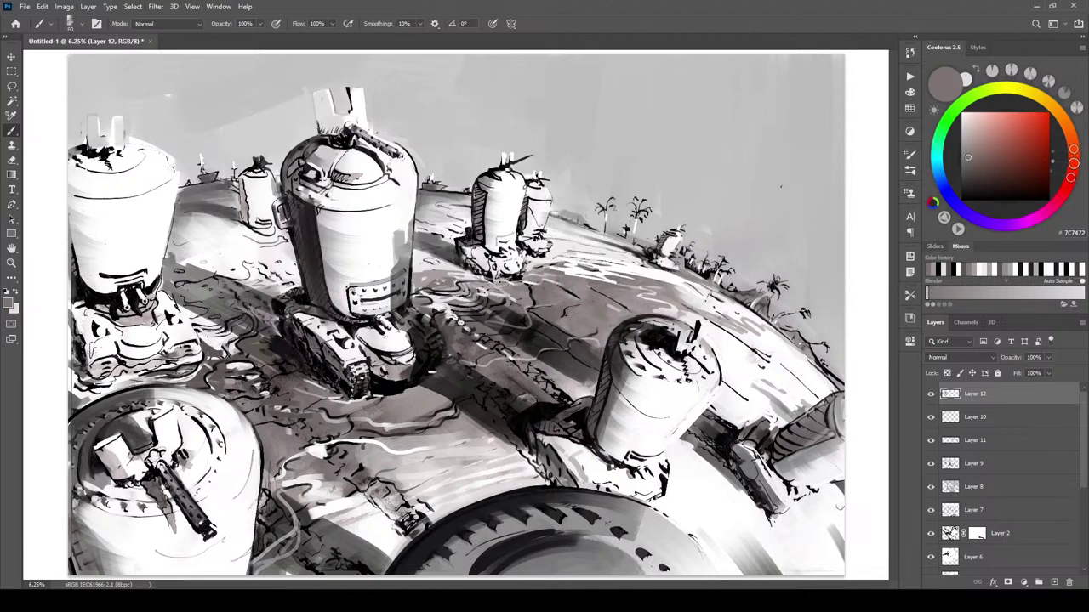
- Add thin white highlight strokes to the ground below the central robot and around the pale rock beside its left tread
left_click(749, 319, "alt")
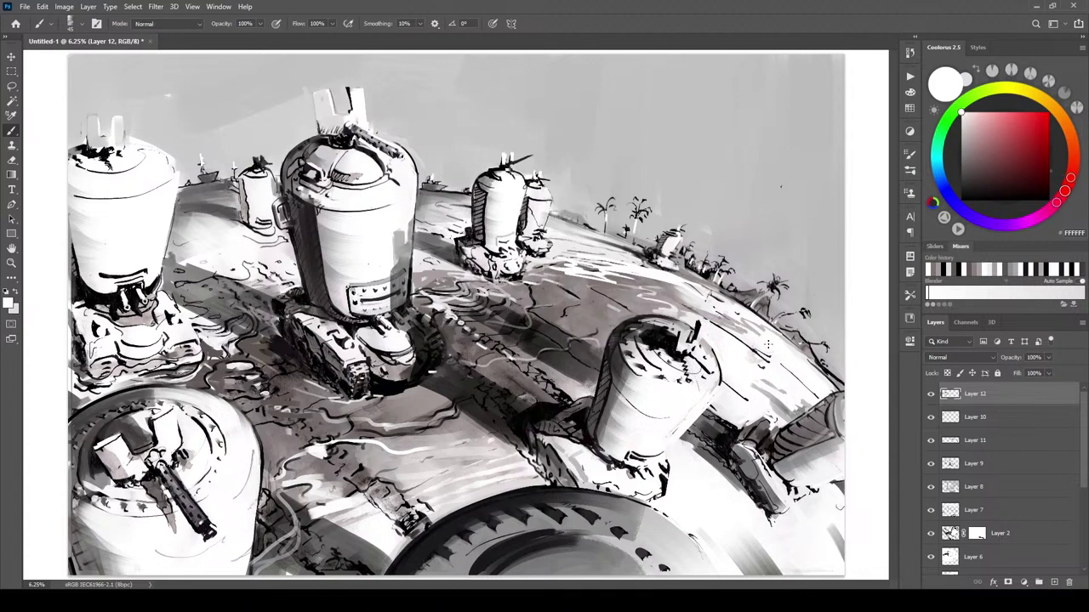
key("ctrl+z")
left_click_drag(468, 443, 501, 434)
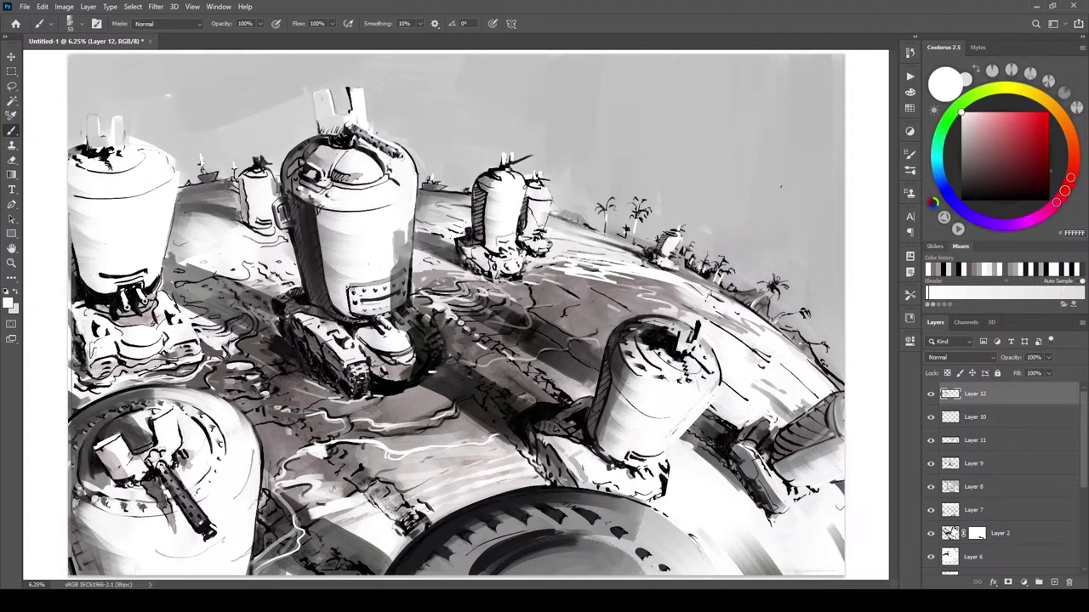
left_click_drag(248, 361, 224, 368)
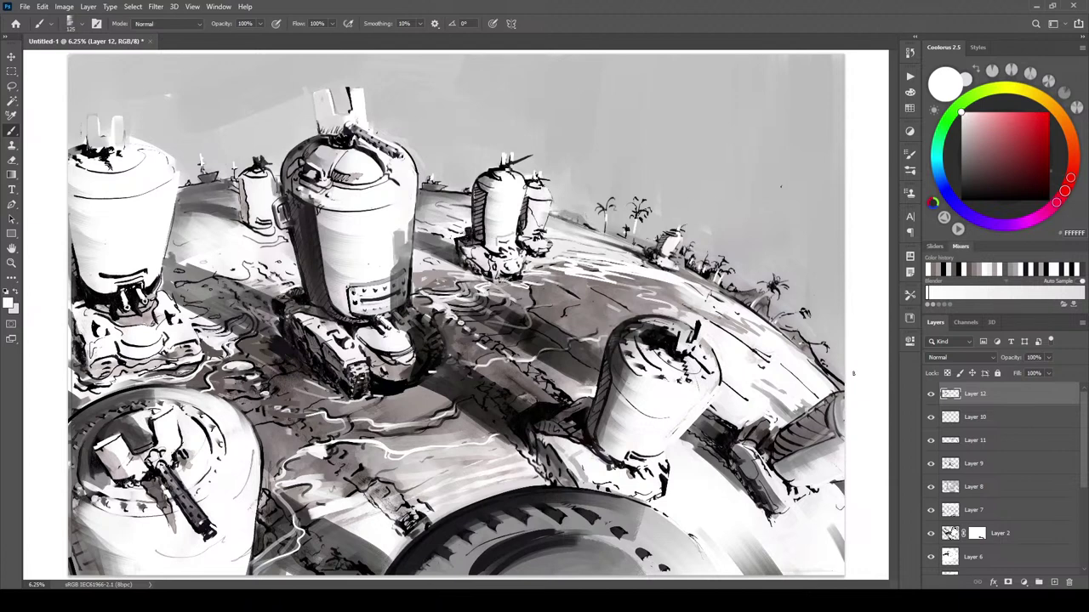
- Add a new layer and smooth the sky between the left and central robots with sampled light greys and a much larger brush
left_click(1054, 583)
left_click(257, 121, "alt")
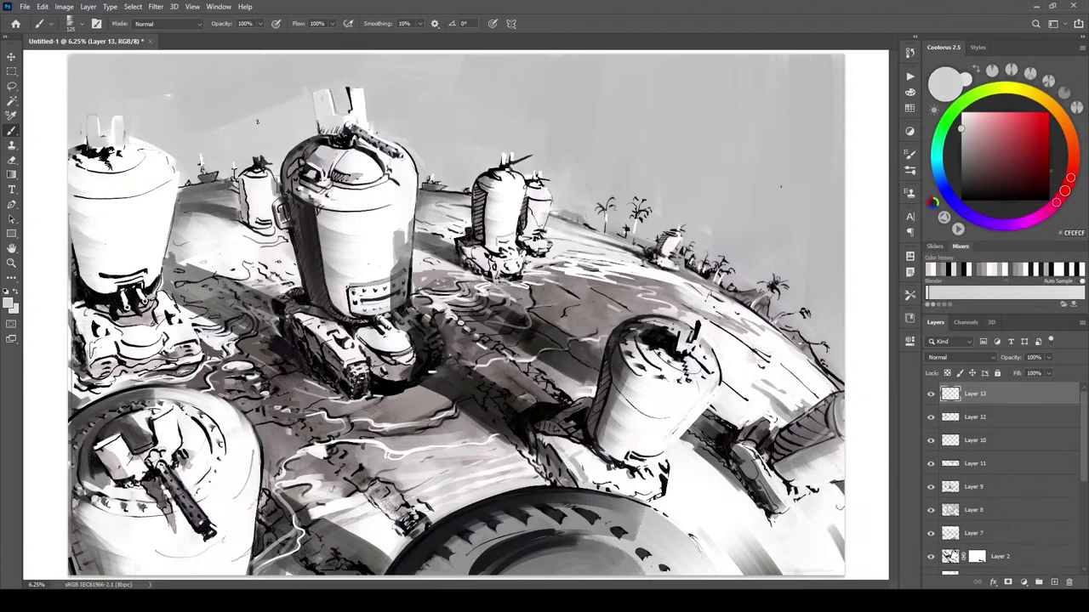
key("]")
key("]")
key("]")
key("]")
key("]")
key("]")
key("]")
key("]")
key("]")
key("]")
key("]")
mouse_move(233, 134)
left_mouse_down()
mouse_move(237, 107)
mouse_move(287, 115)
left_mouse_up()
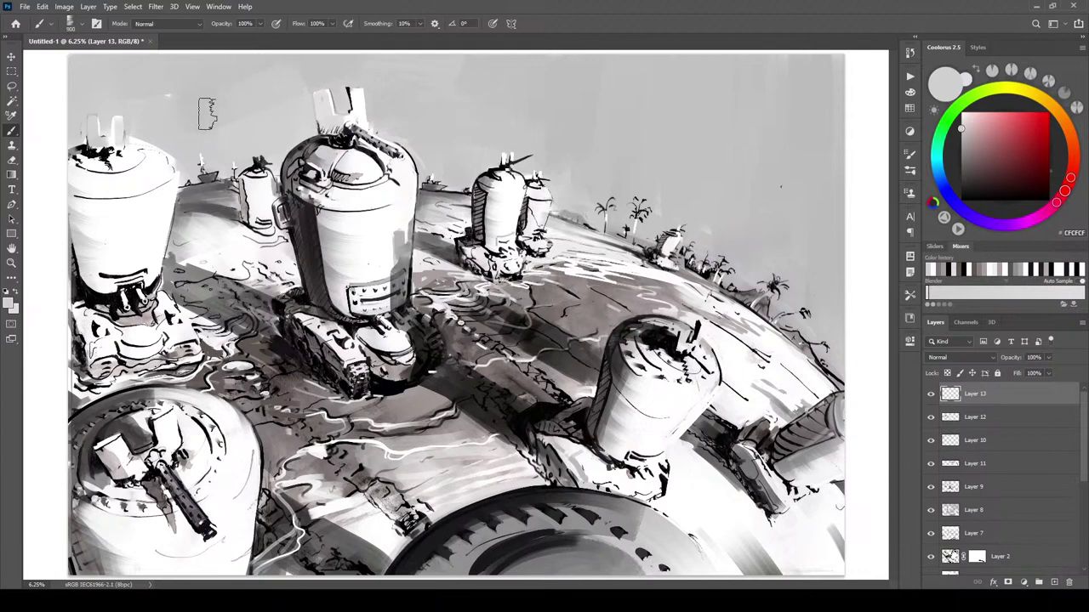
left_click(317, 66, "alt")
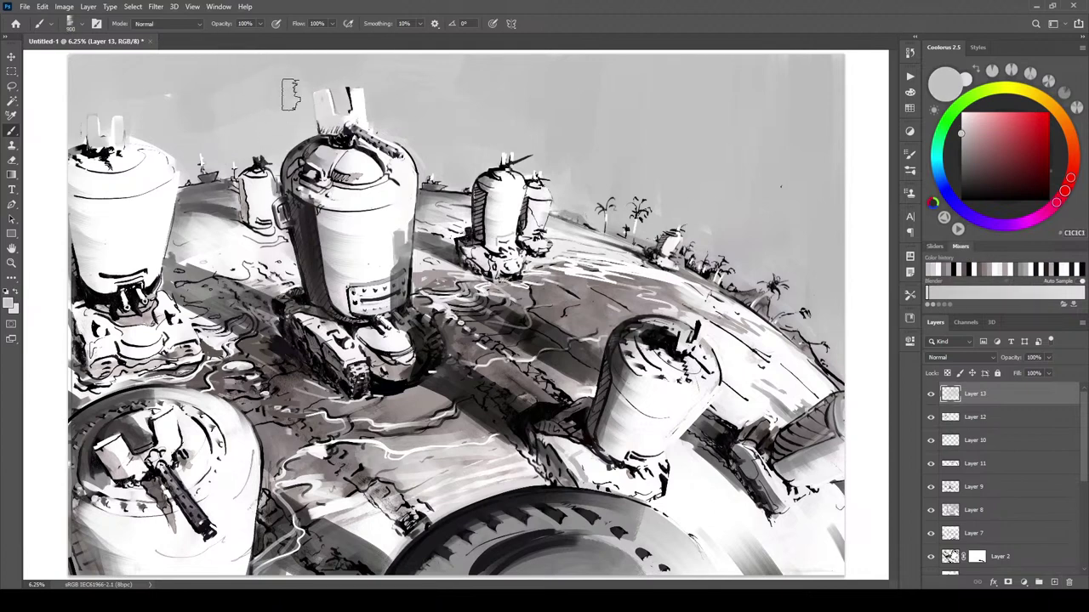
left_click(206, 120, "alt")
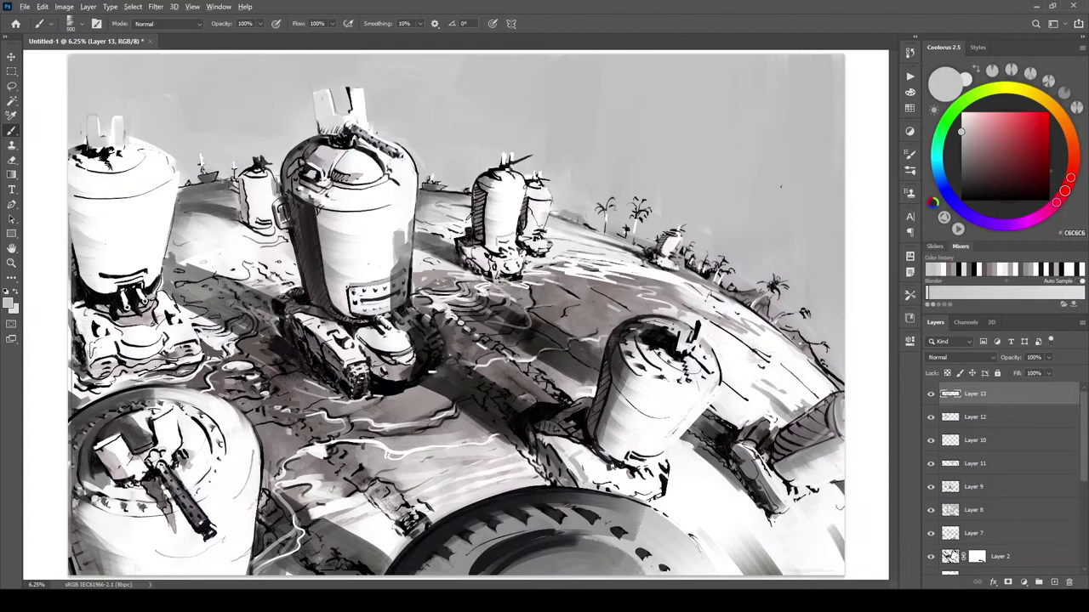
- Brush a pale haze of sampled near-white along the horizon around the small distant robot on the left
left_click(471, 215, "alt")
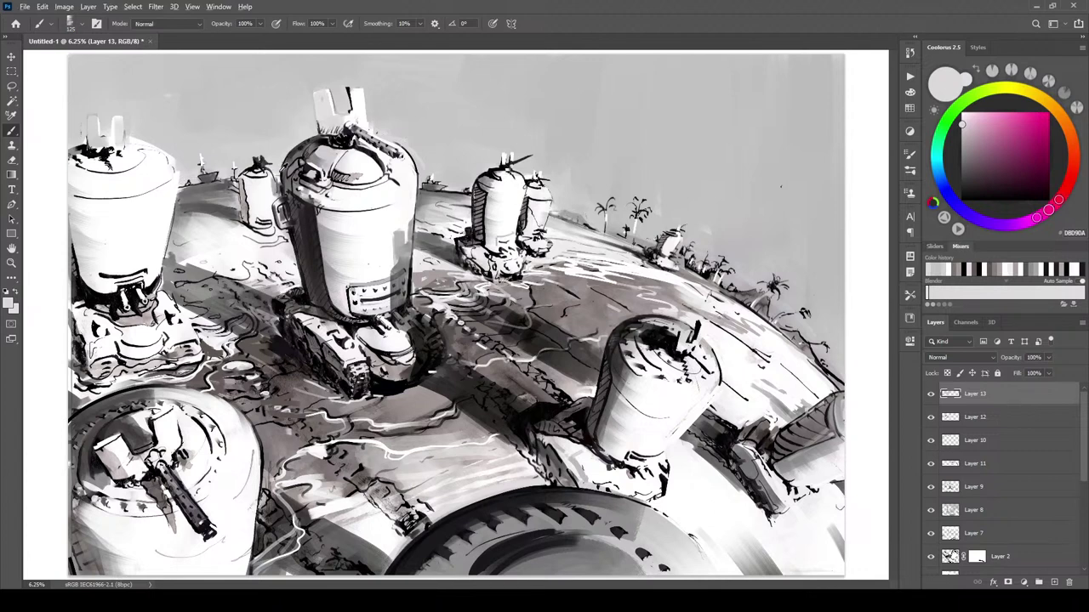
left_click(277, 170, "alt")
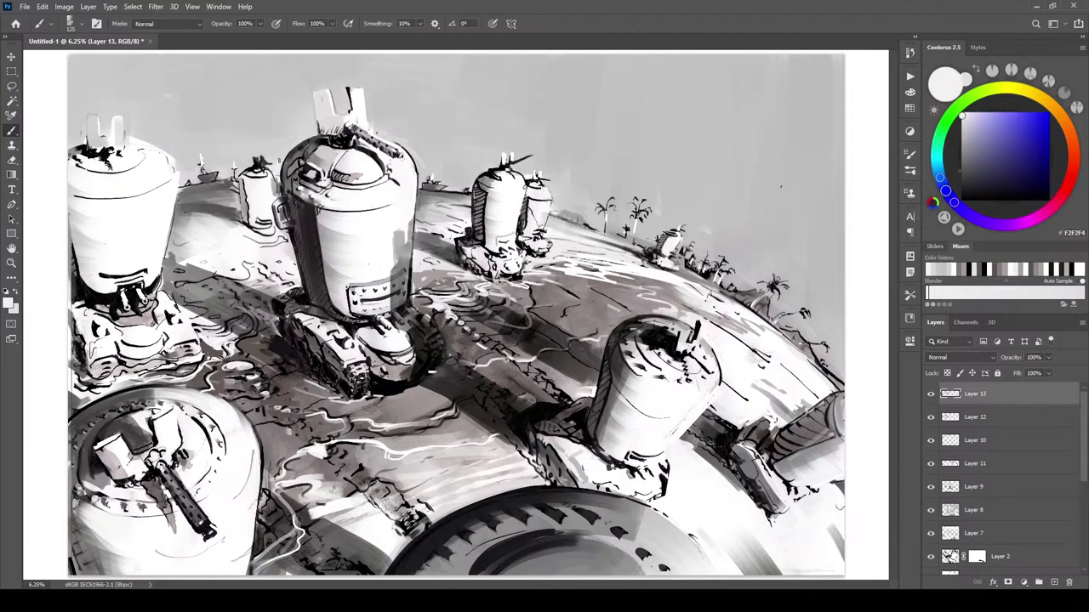
key("]")
key("]")
key("]")
key("]")
key("bracketright")
key("bracketright")
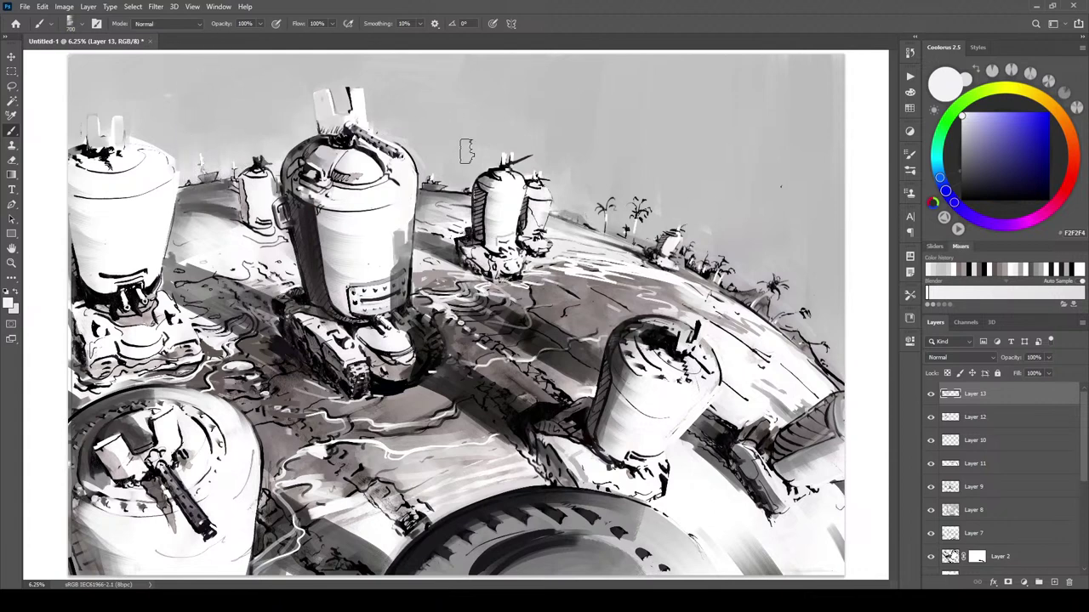
- Soften the haze above the horizon near the distant robot pair with a smaller brush and sampled light sky greys
key("bracketleft")
key("bracketleft")
key("bracketleft")
key("bracketleft")
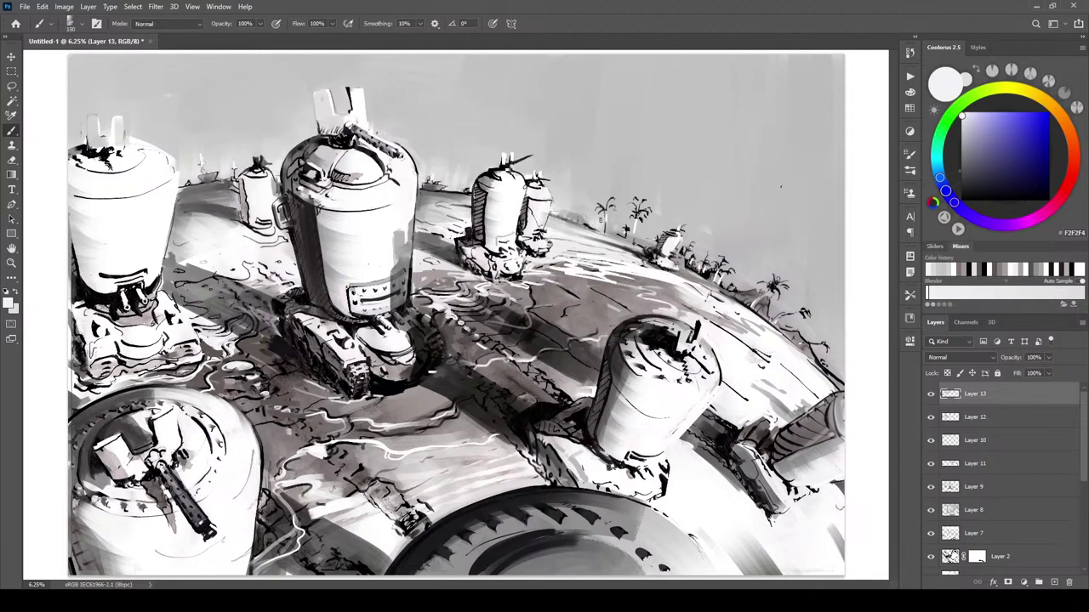
left_click(473, 172, "alt")
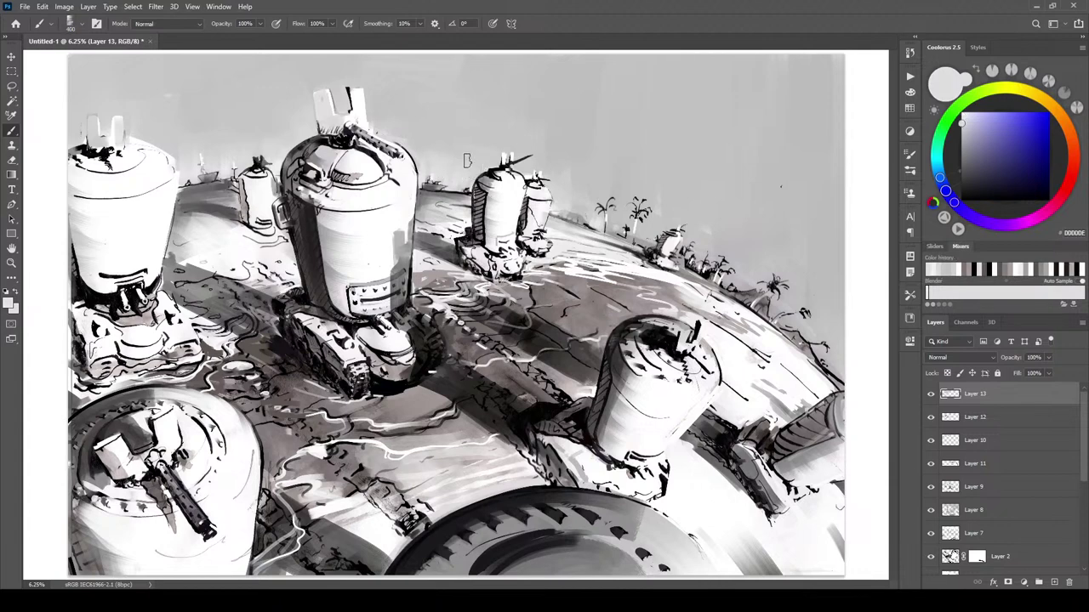
left_click(467, 161, "alt")
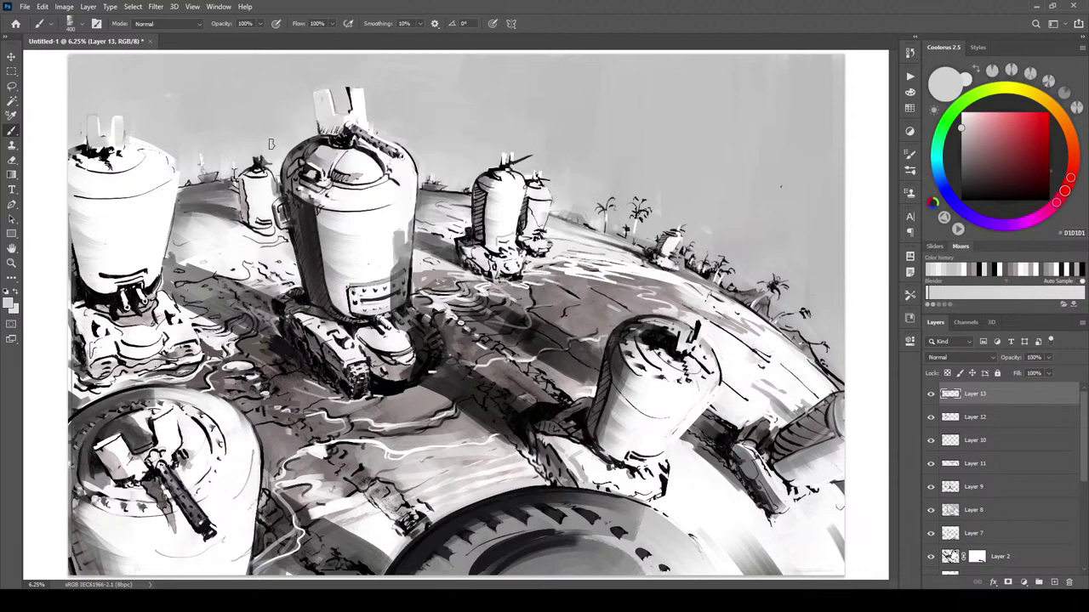
- Paint white cloud streaks above the left robot and, with a larger brush, diagonally across the sky above the palm trees
left_click(237, 245, "alt")
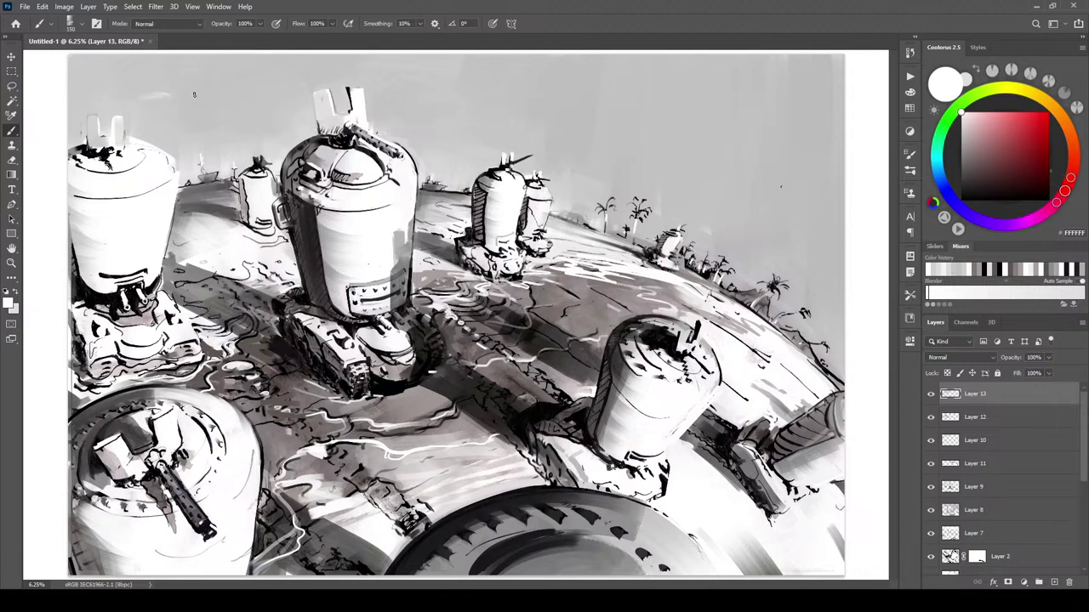
left_click_drag(155, 95, 138, 96)
key("]")
key("]")
key("]")
key("]")
key("]")
key("]")
key("]")
key("]")
key("]")
key("]")
key("]")
key("]")
key("]")
mouse_move(736, 194)
left_mouse_down()
mouse_move(773, 211)
mouse_move(693, 179)
left_mouse_up()
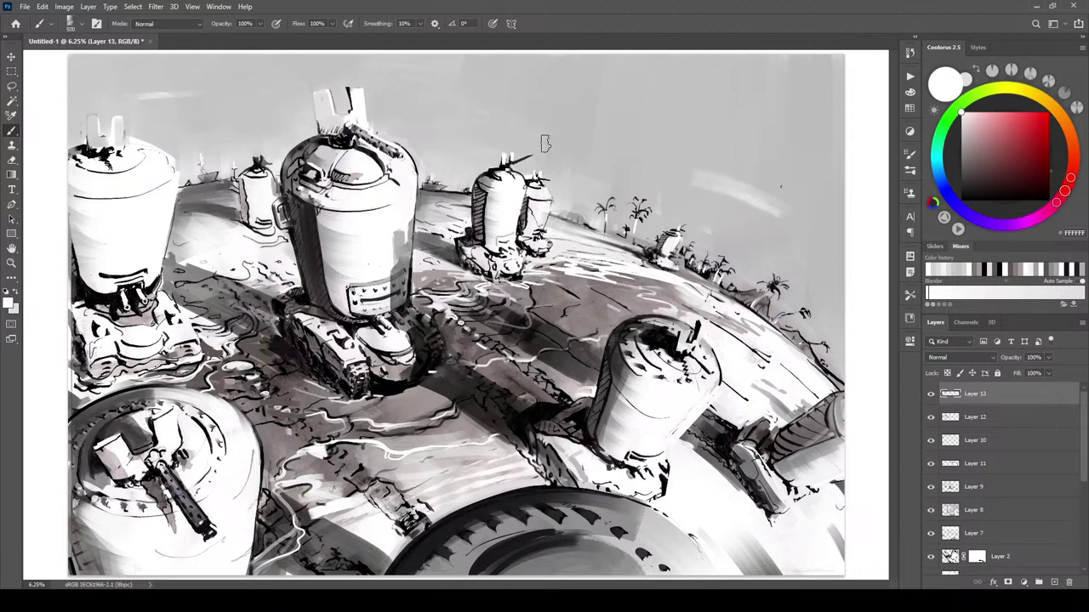
left_click_drag(579, 152, 779, 201)
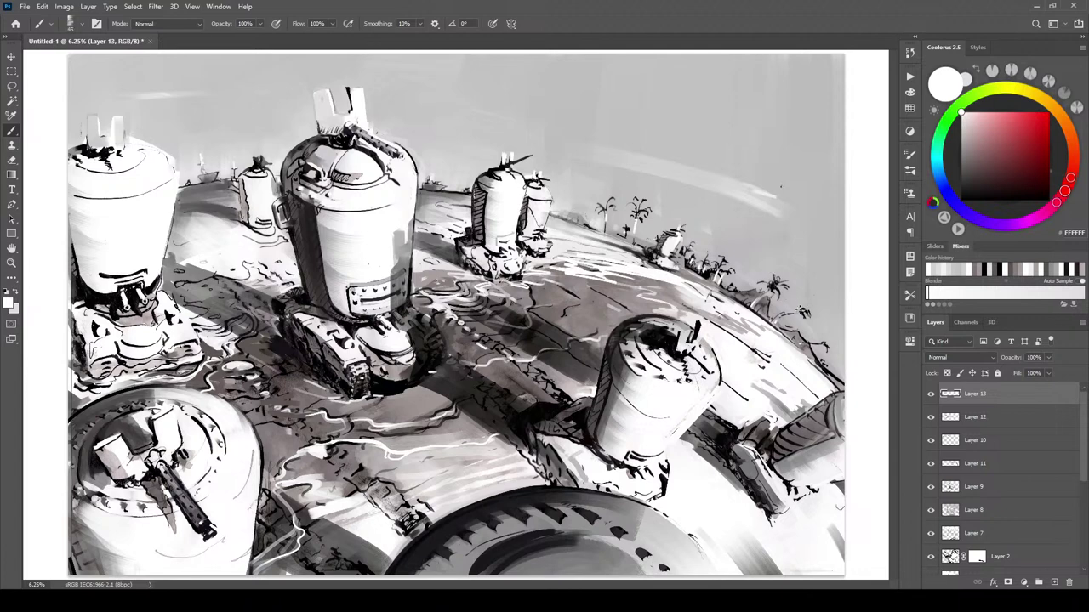
- Draw thin white lines from the picture's right edge up into the sky and try a broad white stroke along them
mouse_move(838, 317)
left_mouse_down()
mouse_move(681, 165)
mouse_move(874, 318)
left_mouse_up()
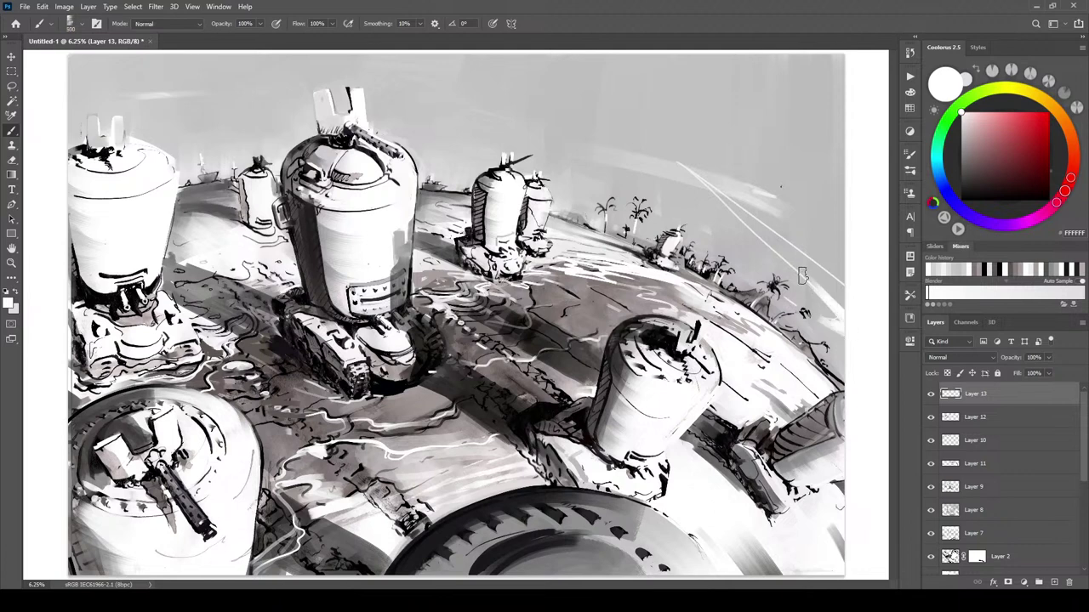
left_click_drag(842, 313, 715, 179)
key("]")
key("]")
key("]")
key("]")
key("]")
left_click_drag(862, 315, 637, 114)
key("[")
key("[")
key("[")
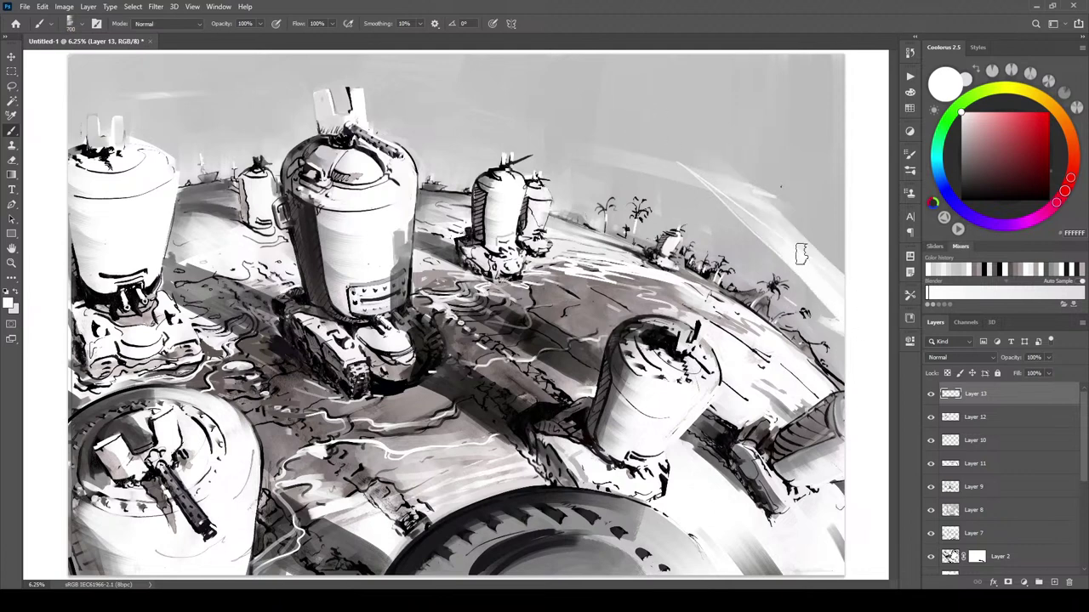
key("ctrl+z")
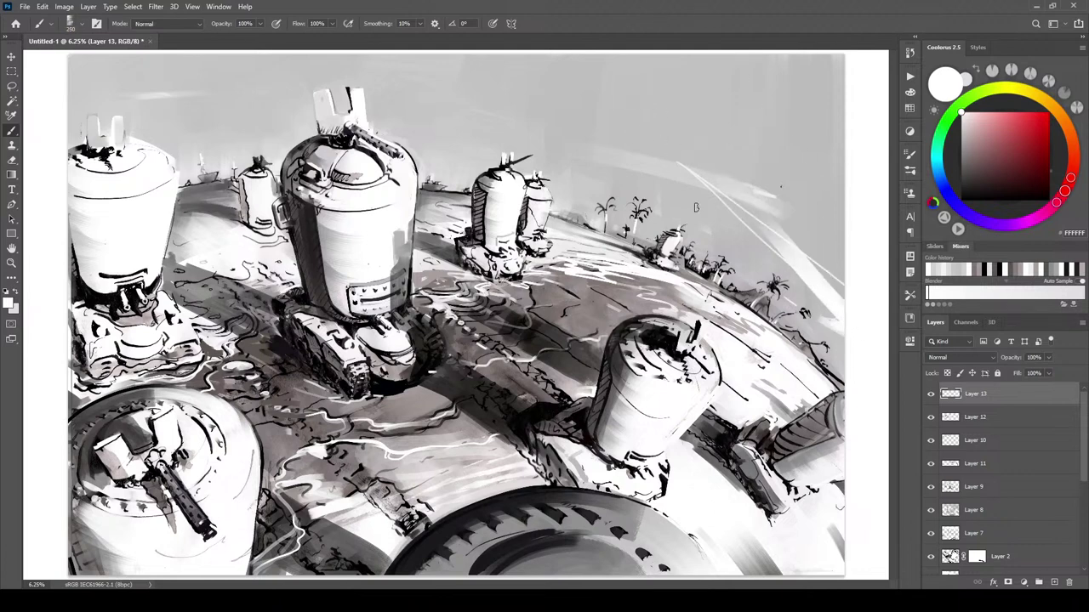
- Sweep broad white cloud strokes along the thin lines, from the picture's right edge up over the palm trees
left_click_drag(854, 303, 606, 136)
left_click_drag(845, 284, 560, 132)
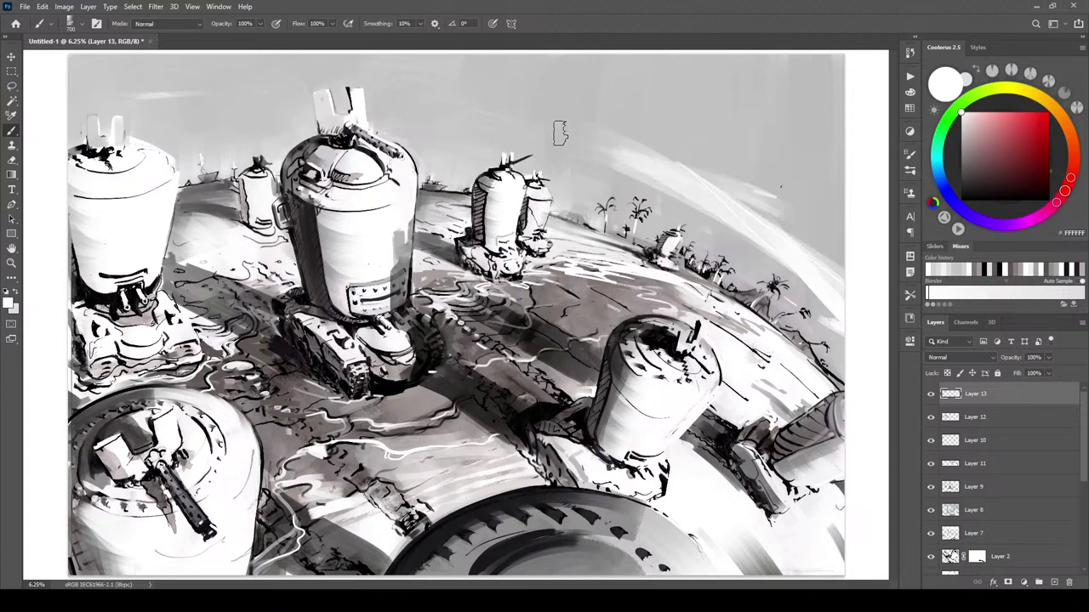
mouse_move(760, 203)
left_mouse_down()
mouse_move(524, 99)
mouse_move(537, 109)
left_mouse_up()
- Extend the white clouds across the upper sky with a larger brush, adding bold patches near the top and the upper-right corner
key("bracketright")
key("bracketright")
key("bracketright")
key("bracketright")
key("bracketright")
key("bracketright")
key("bracketright")
left_click_drag(748, 179, 496, 104)
mouse_move(621, 124)
left_mouse_down()
mouse_move(325, 61)
mouse_move(644, 69)
left_mouse_up()
left_click_drag(725, 81, 800, 115)
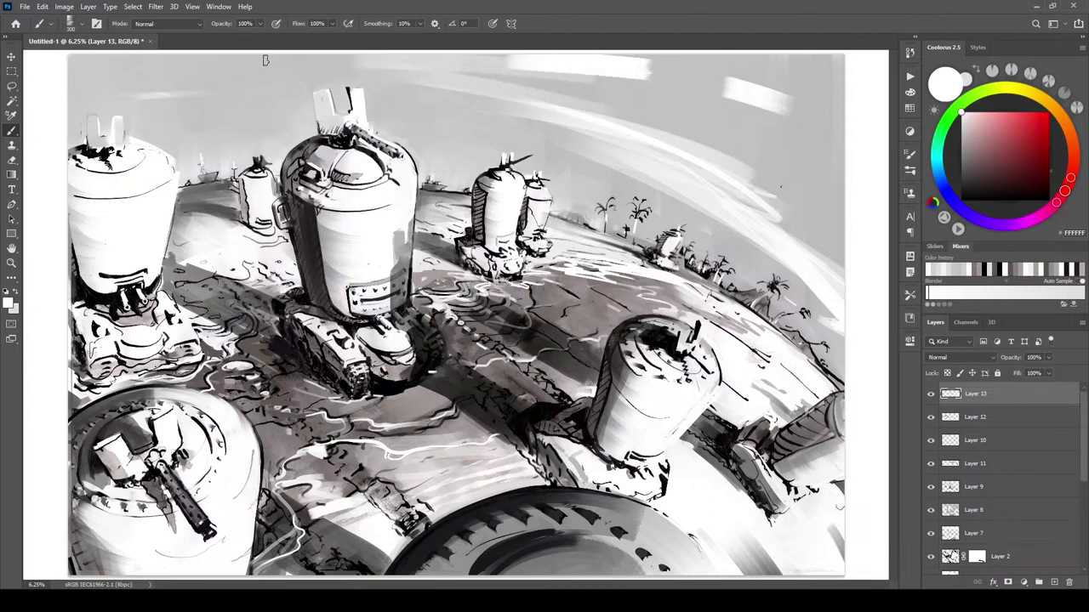
- Sample the sky's light grey and carve back the edges of the white clouds above the palm-lined horizon
left_click(720, 221, "alt")
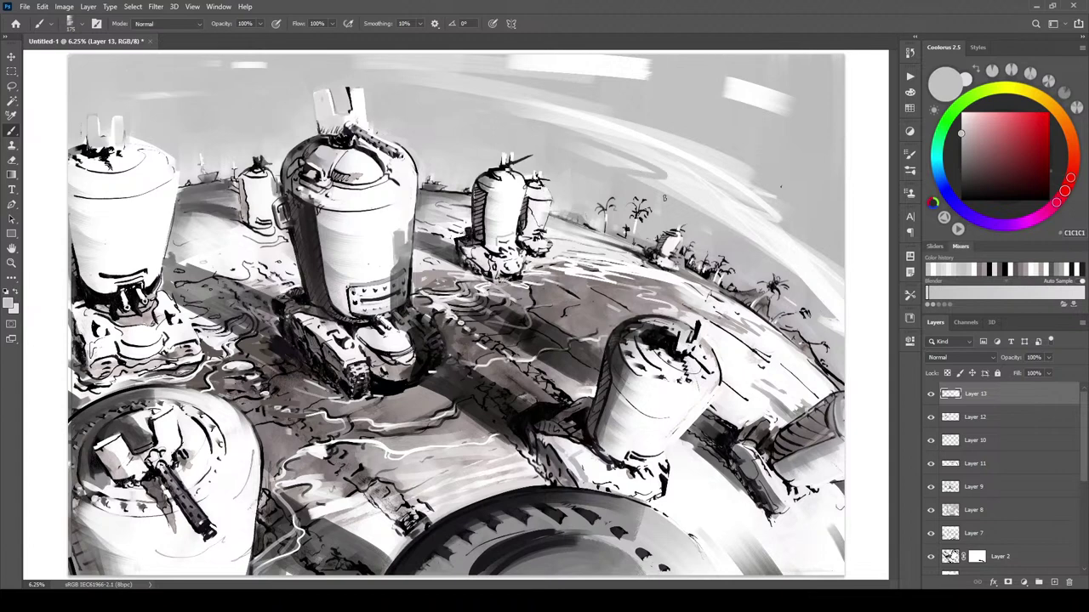
mouse_move(662, 190)
left_mouse_down()
mouse_move(802, 237)
mouse_move(712, 182)
mouse_move(774, 187)
mouse_move(671, 134)
left_mouse_up()
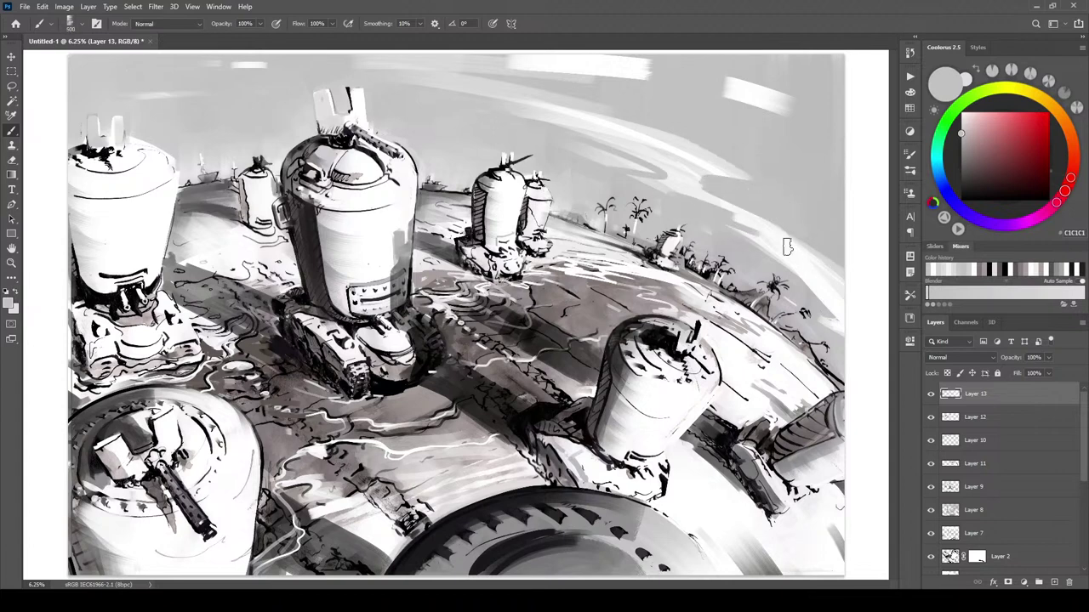
left_click_drag(716, 221, 849, 294)
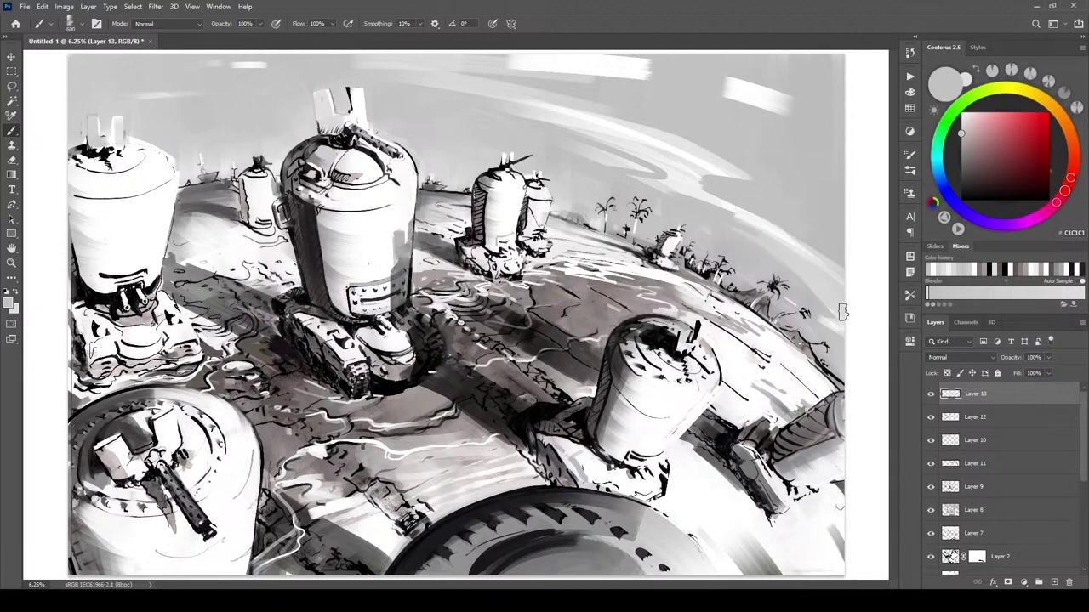
- Paint small near-white strokes among the plants along the right horizon and sample a light grey beside the palm trees
left_click(839, 325, "alt")
left_click_drag(803, 310, 821, 323)
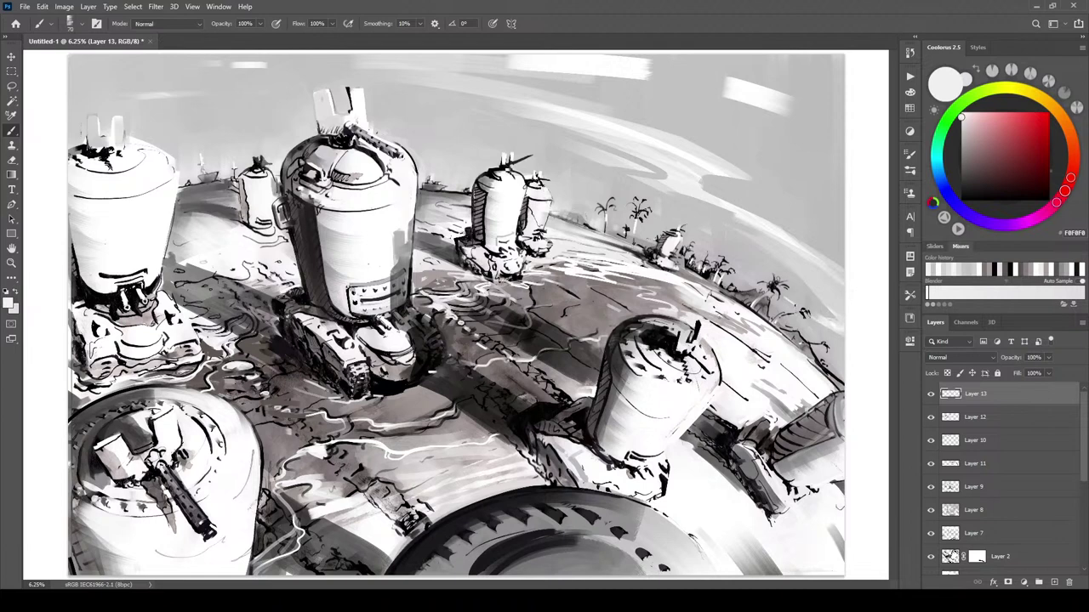
left_click_drag(762, 280, 735, 261)
left_click_drag(799, 319, 814, 333)
key("ctrl+z")
left_click_drag(799, 321, 815, 337)
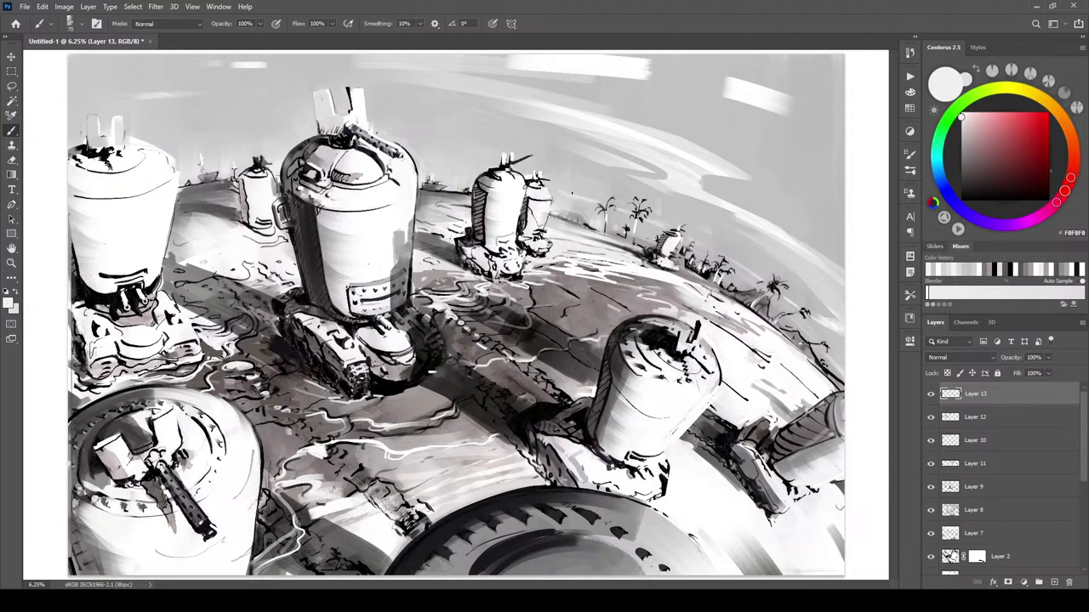
left_click(594, 187, "alt")
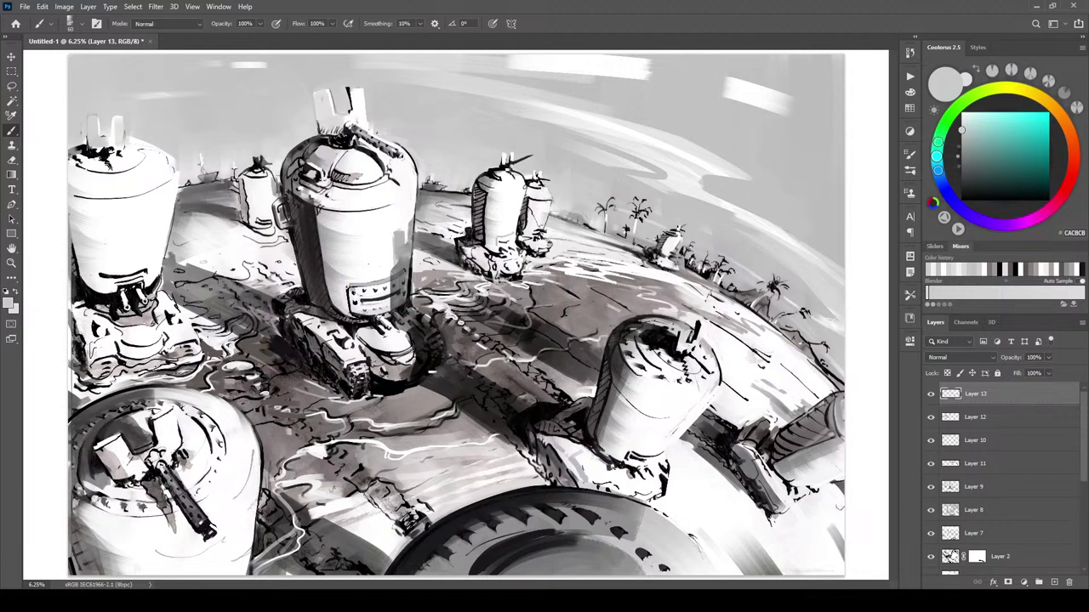
- Sample white from the ground and paint long curved cloud streaks across the upper-left sky
left_click(643, 265, "alt")
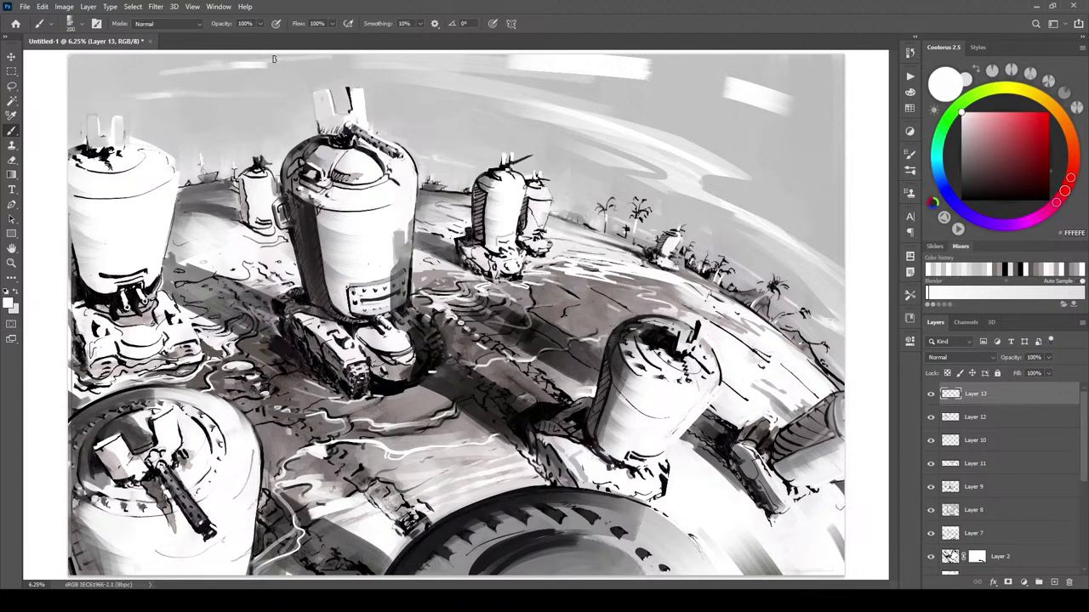
key("ctrl+z")
left_click_drag(168, 67, 316, 54)
left_click_drag(136, 73, 245, 60)
left_click_drag(84, 78, 372, 40)
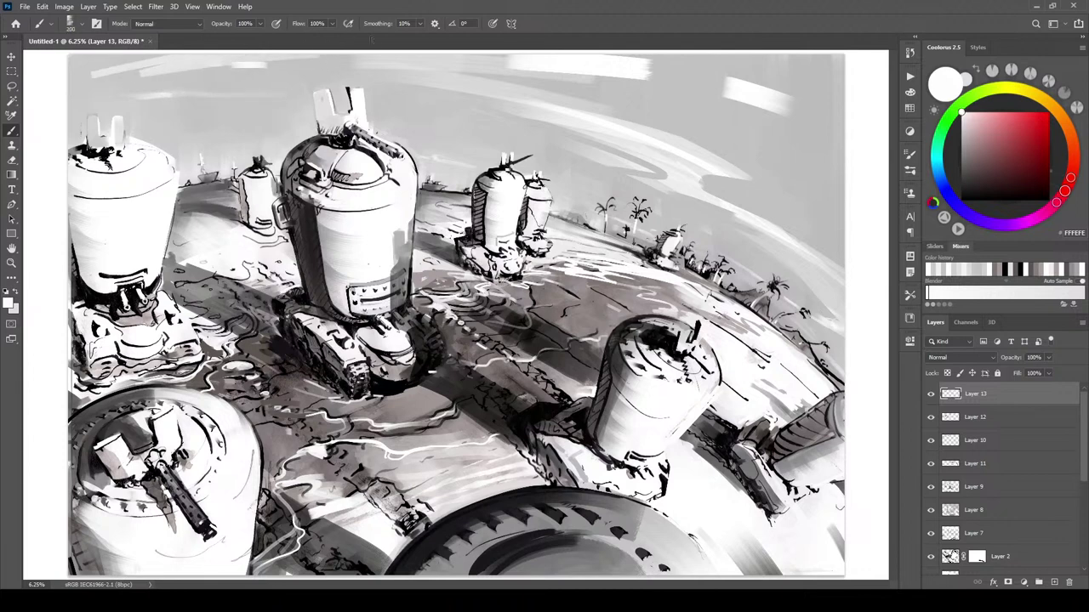
- Thin the white streaks and blocky patches across the upper sky by painting over them with sampled sky grey
left_click(276, 70, "alt")
mouse_move(131, 83)
left_mouse_down()
mouse_move(350, 62)
mouse_move(324, 59)
left_mouse_up()
left_click_drag(84, 72, 184, 51)
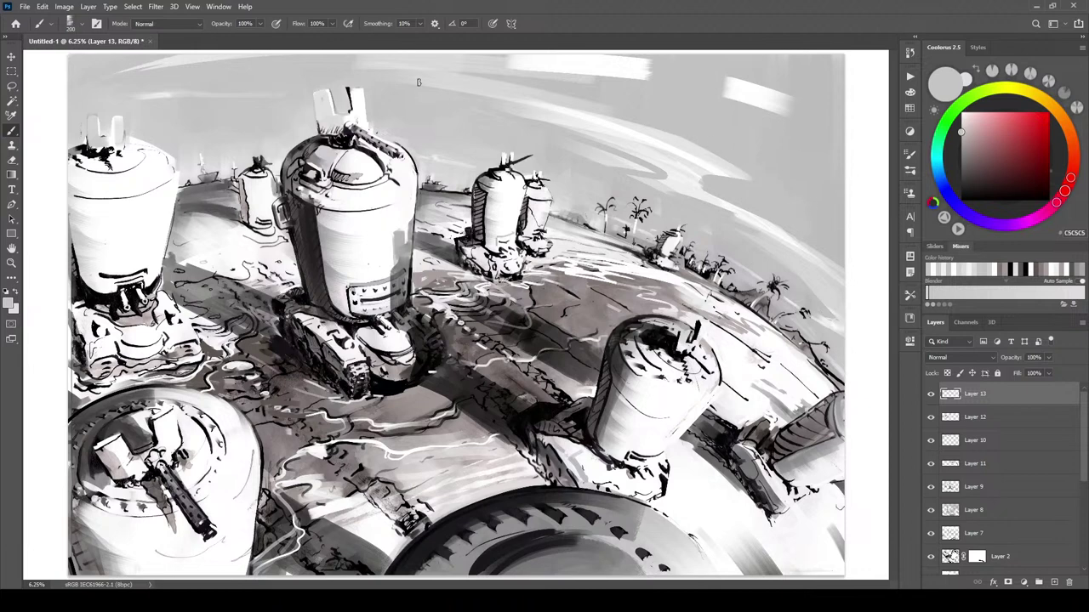
left_click_drag(361, 60, 548, 92)
key("ctrl+z")
mouse_move(614, 82)
left_mouse_down()
mouse_move(725, 109)
mouse_move(491, 51)
mouse_move(667, 77)
mouse_move(821, 130)
left_mouse_up()
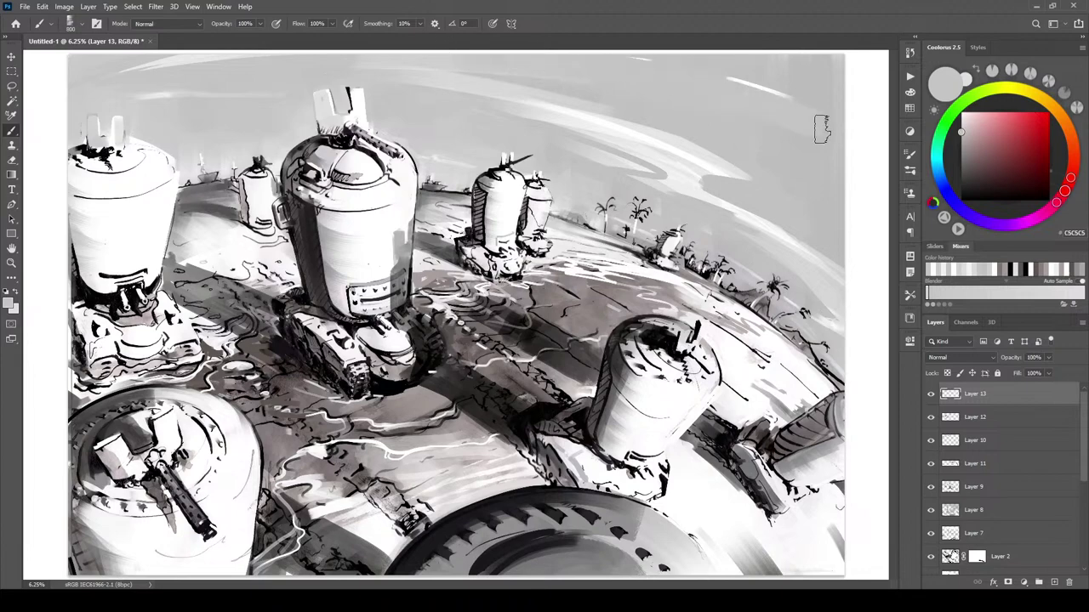
- Examine the composition of the whole illustration at thumbnail size
key("ctrl+minus")
key("ctrl+minus")
key("ctrl+minus")
key("ctrl+minus")
key("ctrl+minus")
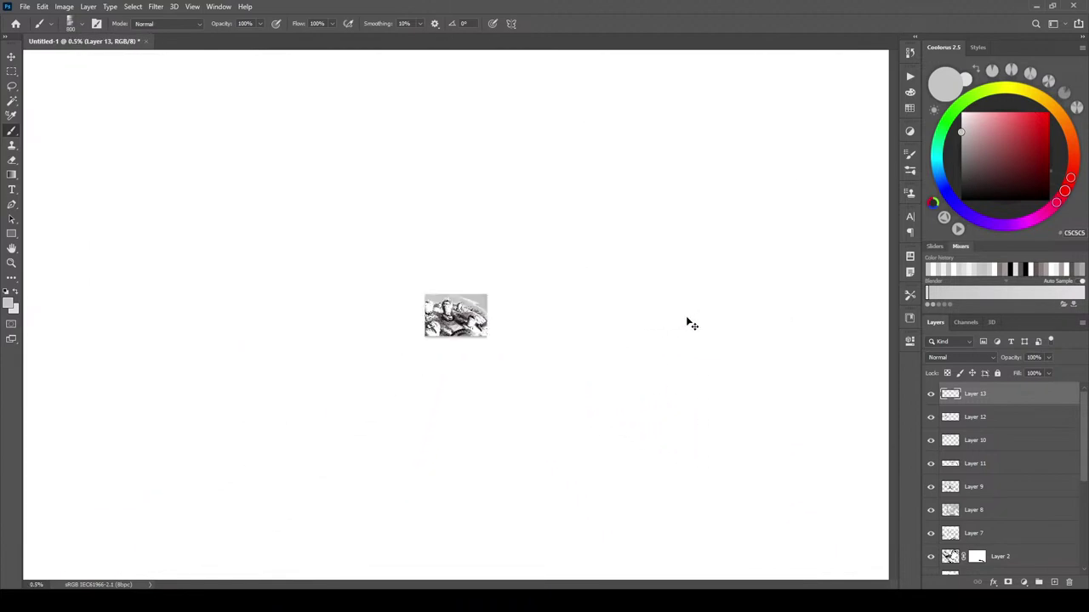
- Sample a light tone from the clouds and paint a broad light patch across the upper-right corner of the sky
key("ctrl+plus")
key("ctrl+plus")
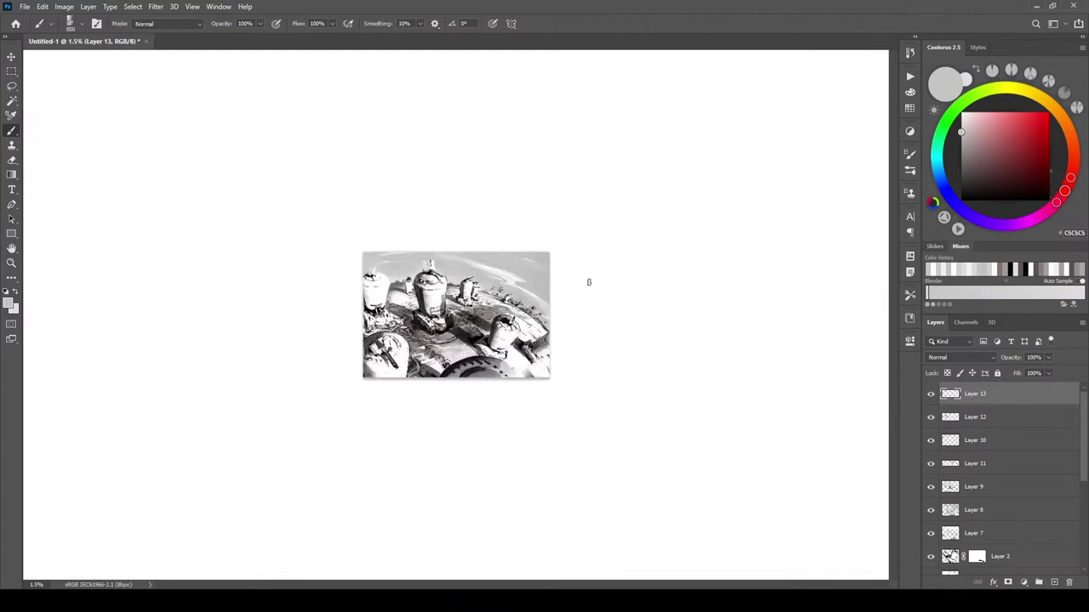
left_click(520, 277, "alt")
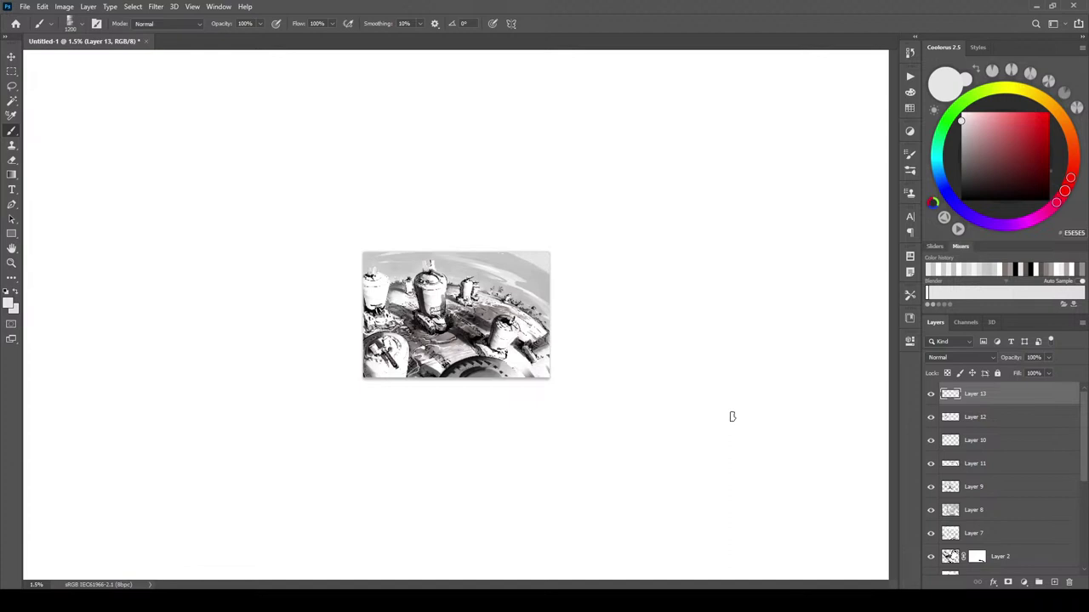
- Undo the last stroke, paint a short light streak left of the tallest robot's top with a smaller brush, and trim it with sampled sky grey
key("bracketleft")
key("bracketleft")
key("bracketleft")
key("bracketleft")
key("bracketleft")
key("ctrl+z")
mouse_move(393, 255)
left_mouse_down()
mouse_move(383, 259)
mouse_move(411, 260)
left_mouse_up()
left_click(424, 257, "alt")
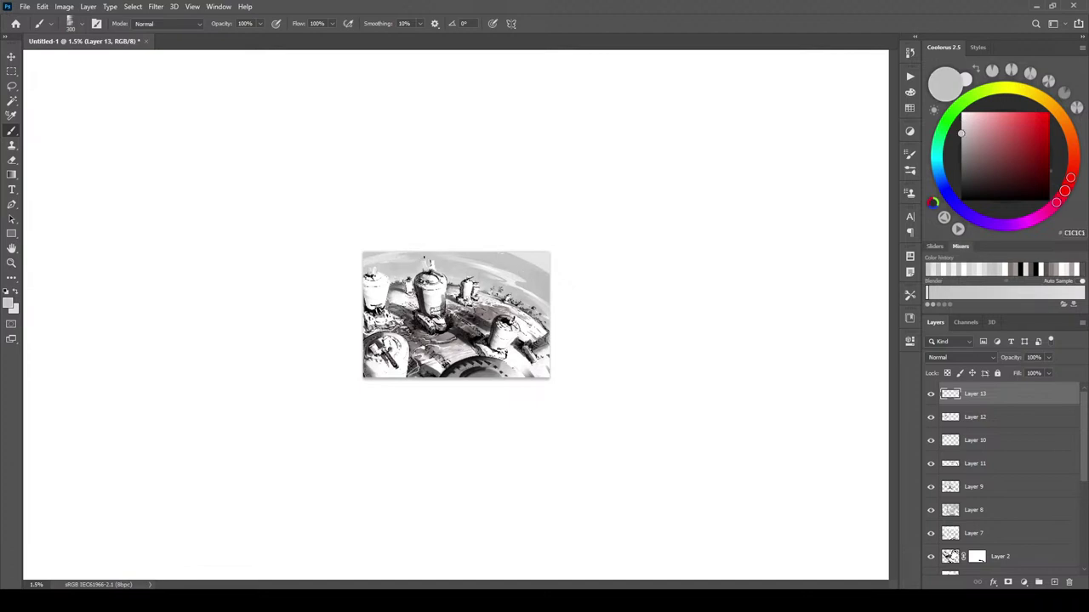
left_click_drag(398, 257, 416, 253)
key("ctrl+minus")
key("ctrl+minus")
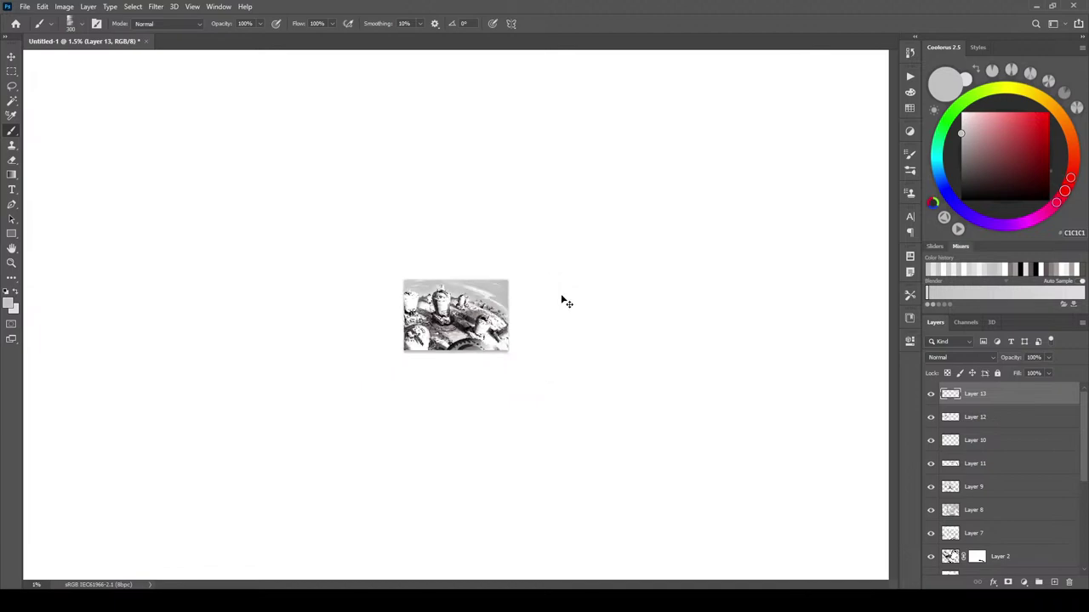
- Break up the white cloud above the palm trees by painting over parts of it with sampled sky grey
key("ctrl+plus")
key("ctrl+plus")
key("ctrl+plus")
scroll(601, 340, "up", 5)
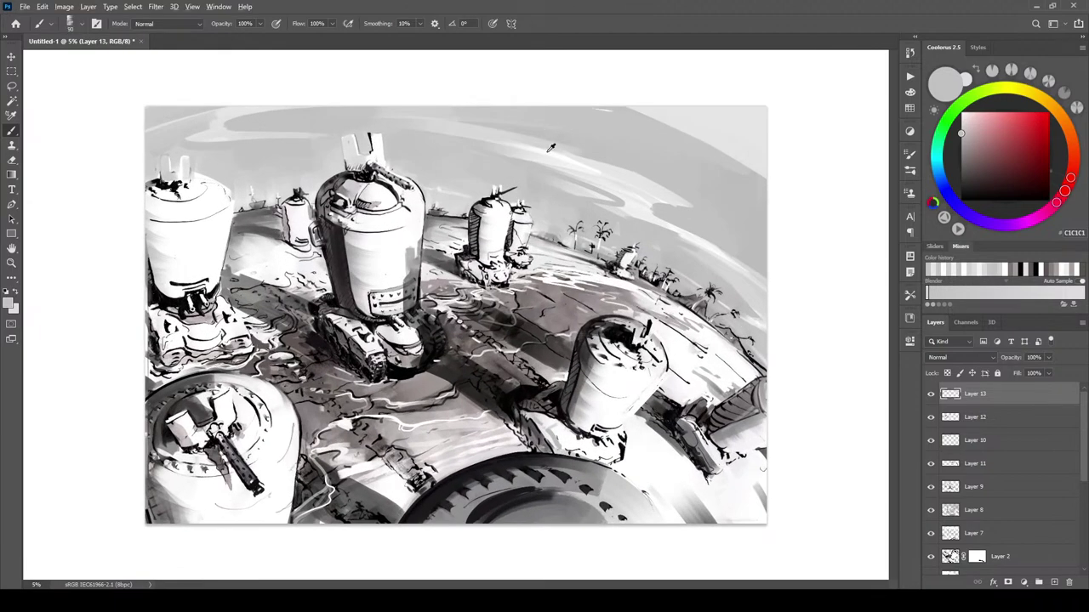
left_click(502, 150, "alt")
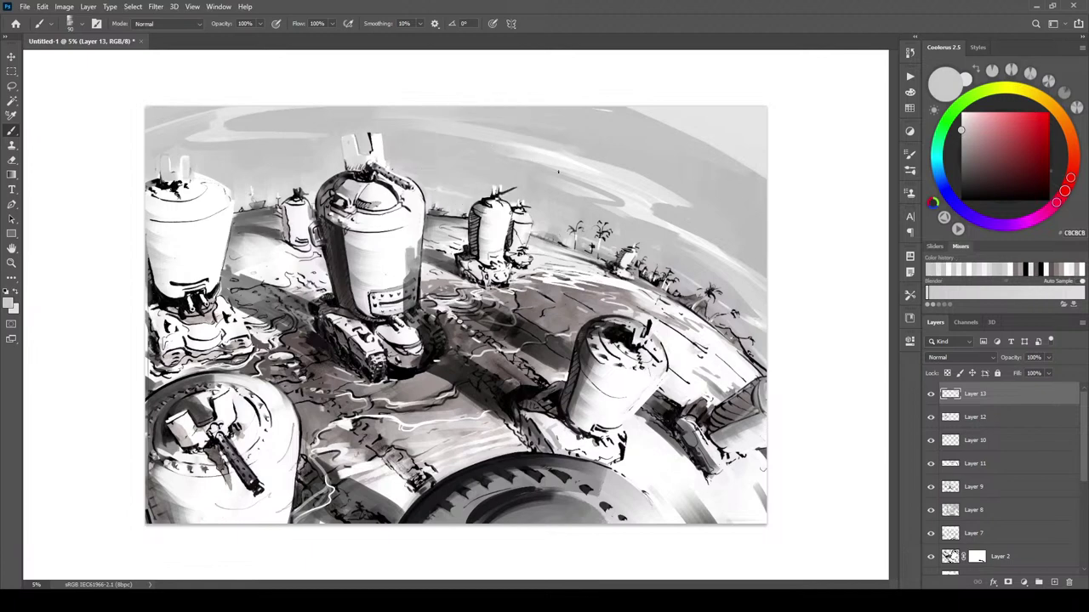
left_click(614, 199, "alt")
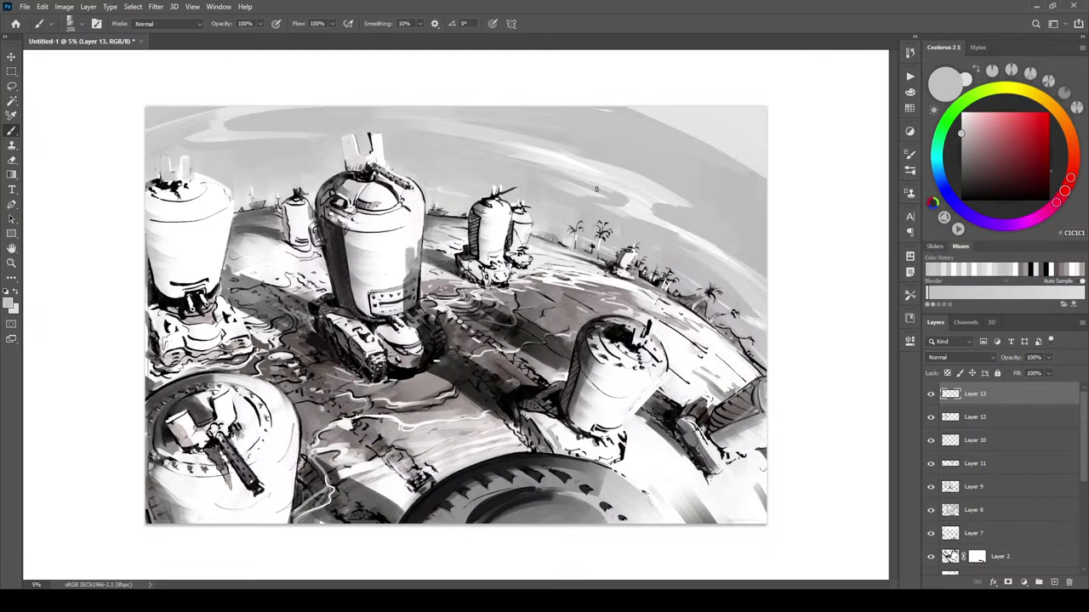
key("bracketleft")
left_click_drag(631, 210, 588, 188)
- Sample near-white from the cloud above the palm trees, extend its tail toward the right horizon, and resample the sky grey
left_click(638, 202, "alt")
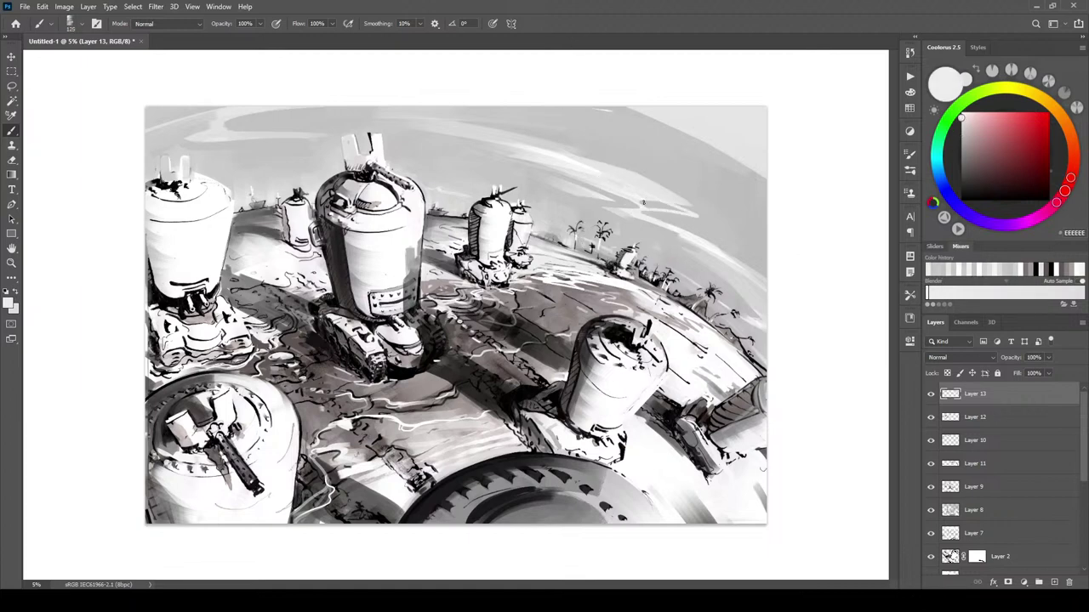
key("bracketright")
key("bracketright")
key("bracketright")
mouse_move(647, 204)
left_mouse_down()
mouse_move(684, 214)
mouse_move(636, 196)
mouse_move(695, 216)
mouse_move(639, 194)
mouse_move(655, 207)
mouse_move(616, 209)
mouse_move(672, 212)
left_mouse_up()
left_click(596, 206, "alt")
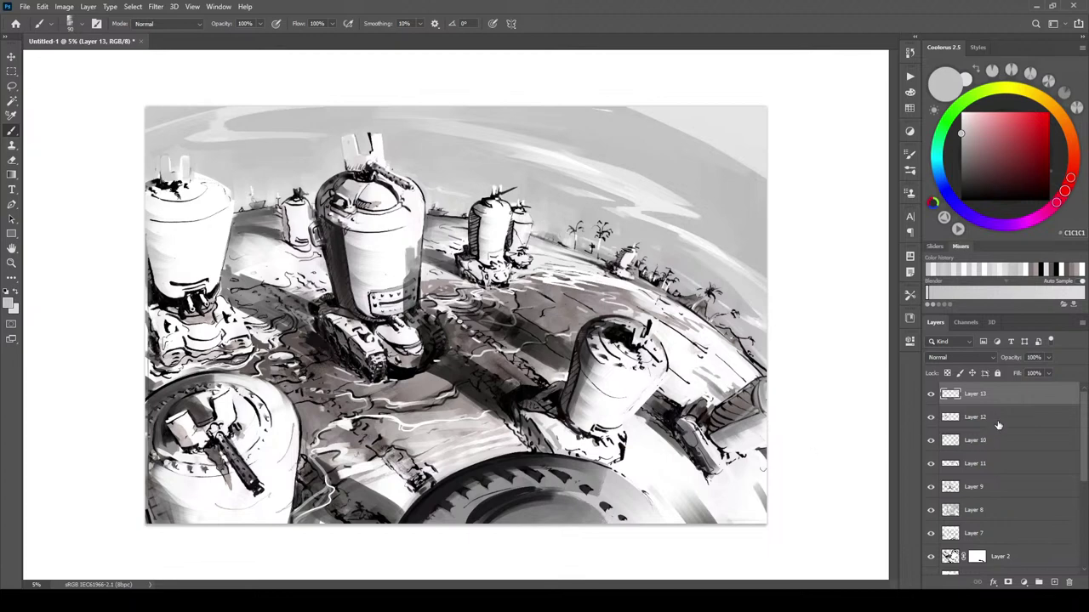
- Add a Curves adjustment layer above Layer 13, anchor its dark midtones and pull input 179 down to output 124
left_click(1024, 582)
left_click(1017, 439)
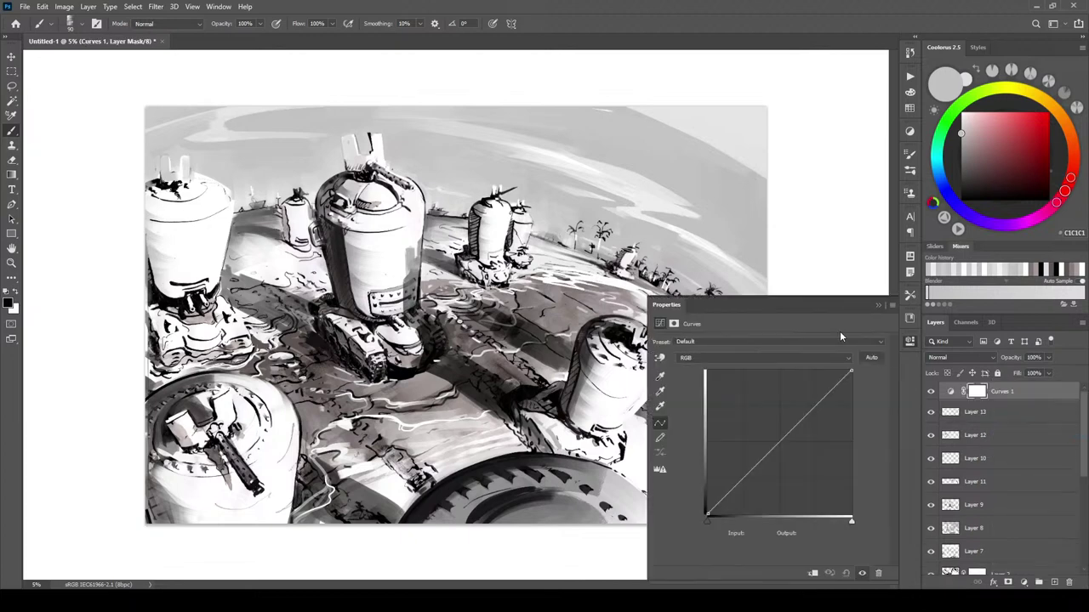
mouse_move(760, 462)
left_mouse_down()
mouse_move(760, 446)
mouse_move(763, 476)
mouse_move(763, 463)
left_mouse_up()
left_click_drag(799, 420, 808, 444)
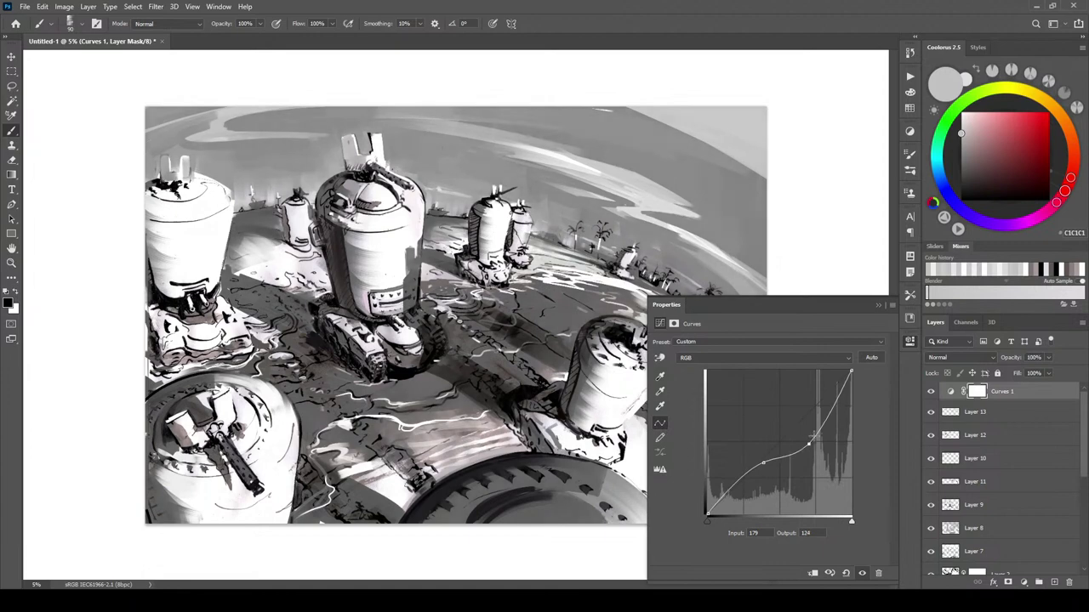
- Rework the two curve points, lowering the light midtones and setting the dark midtone point to input 92, output 90
key("ctrl+minus")
key("ctrl+minus")
key("ctrl+minus")
key("ctrl+minus")
key("ctrl+minus")
key("ctrl+minus")
key("ctrl+minus")
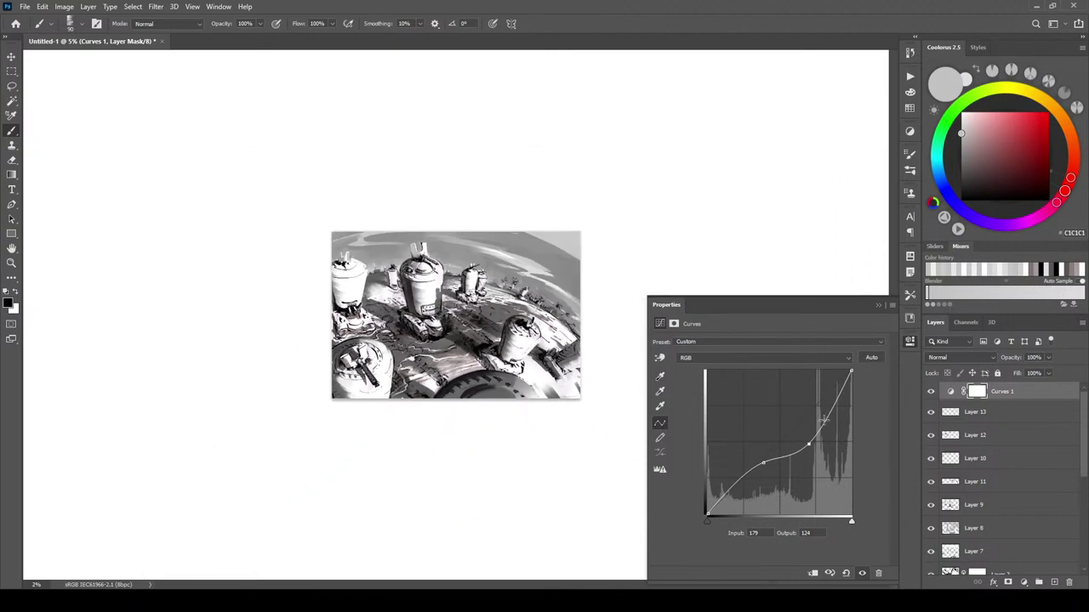
key("ctrl+plus")
key("ctrl+plus")
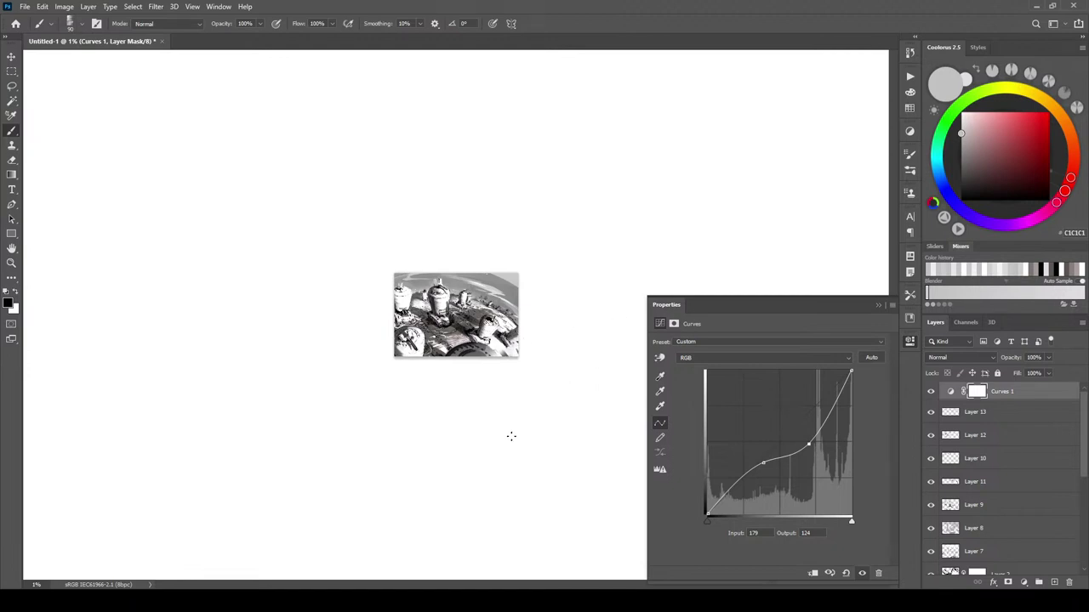
left_click_drag(808, 444, 799, 424)
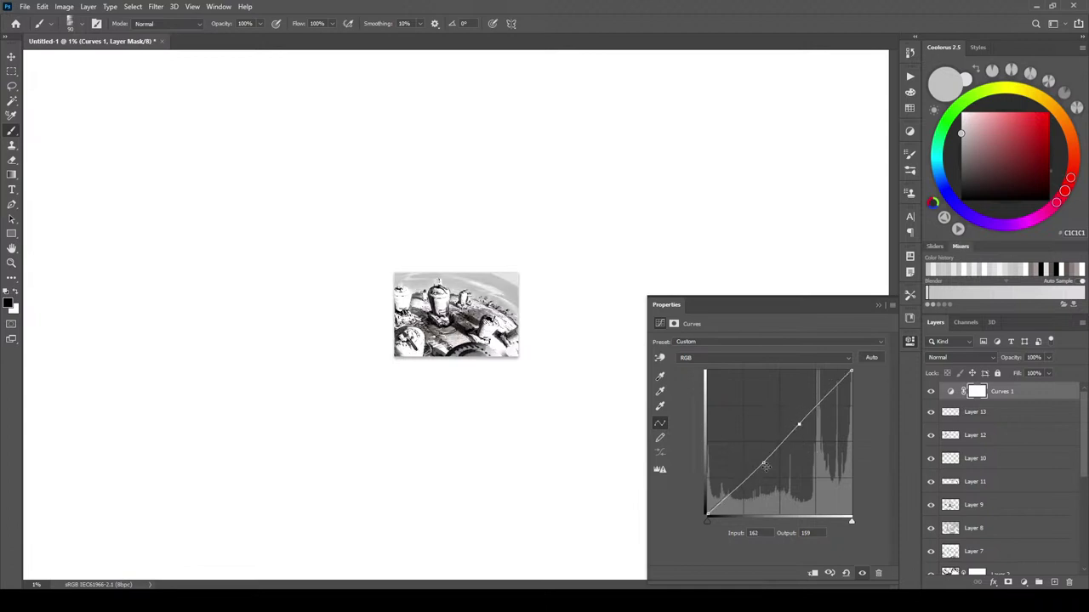
mouse_move(762, 460)
left_mouse_down()
mouse_move(755, 454)
mouse_move(763, 474)
left_mouse_up()
mouse_move(798, 424)
left_mouse_down()
mouse_move(813, 447)
mouse_move(807, 438)
left_mouse_up()
left_click_drag(763, 474, 758, 464)
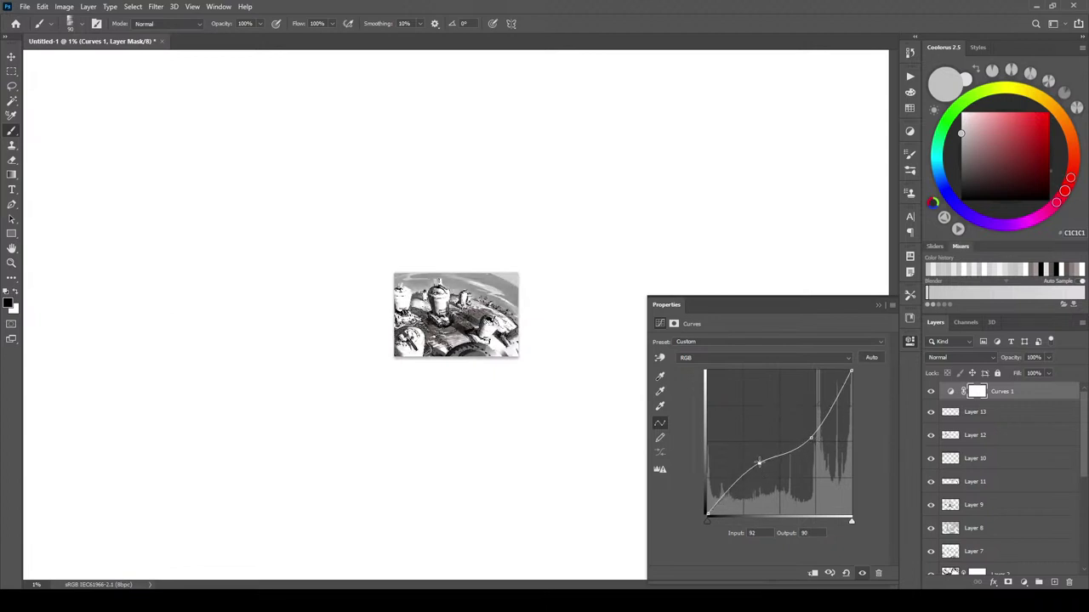
- Add a deep-shadow point to the curve and set the dark midtone point to input 91, output 95
left_click(717, 507)
left_click_drag(717, 506, 719, 507)
left_click_drag(756, 464, 757, 460)
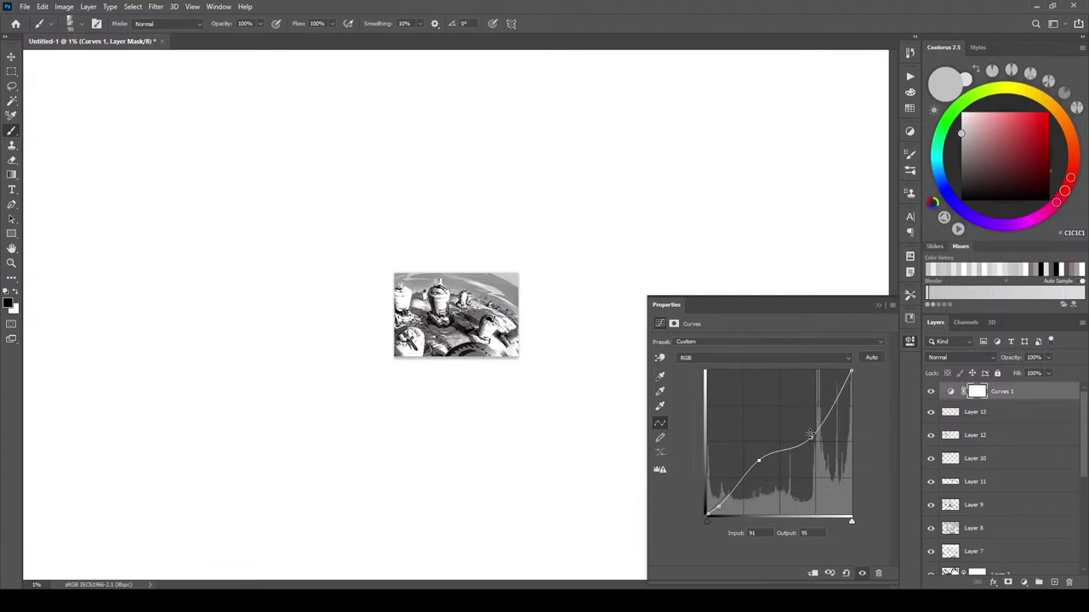
- Add a highlight point to the curve and set the light midtone point to input 177, output 150
left_click_drag(810, 438, 829, 413)
left_click(822, 400)
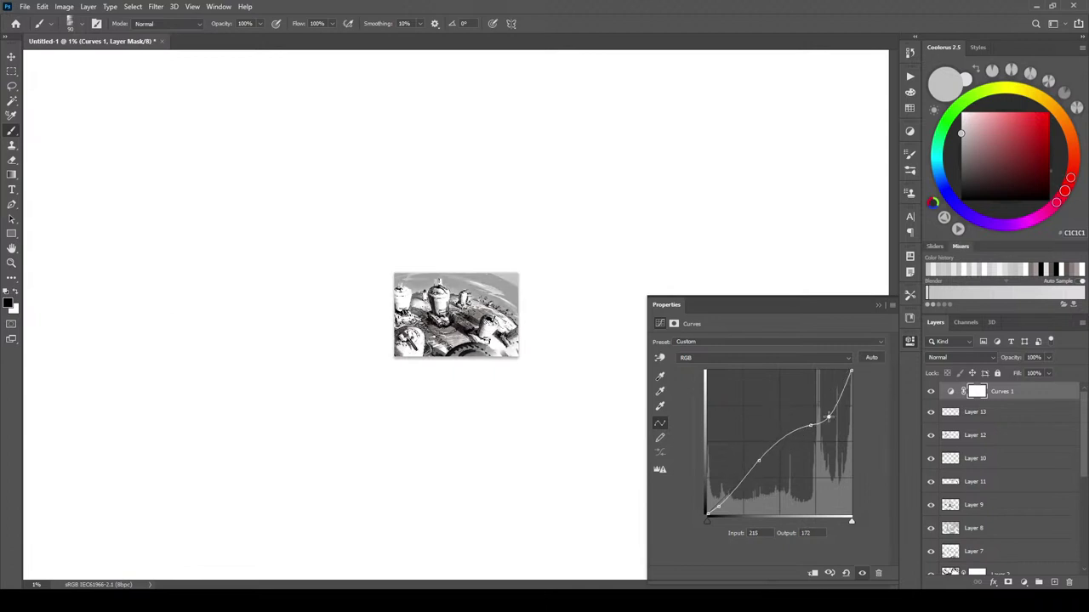
left_click(850, 371)
left_click_drag(829, 414, 808, 430)
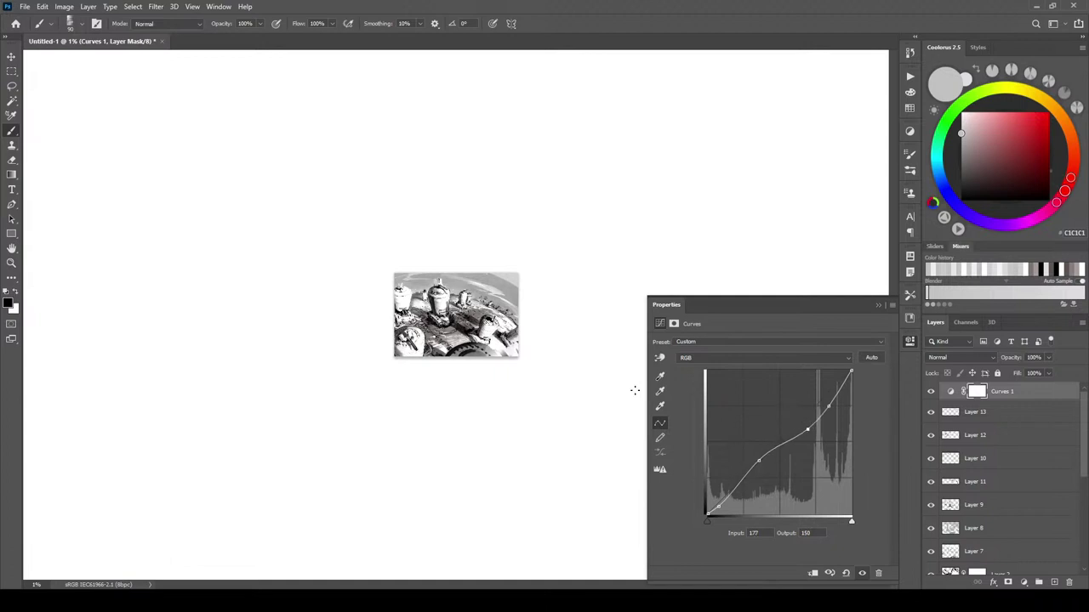
key("ctrl+plus")
key("ctrl+plus")
key("ctrl+plus")
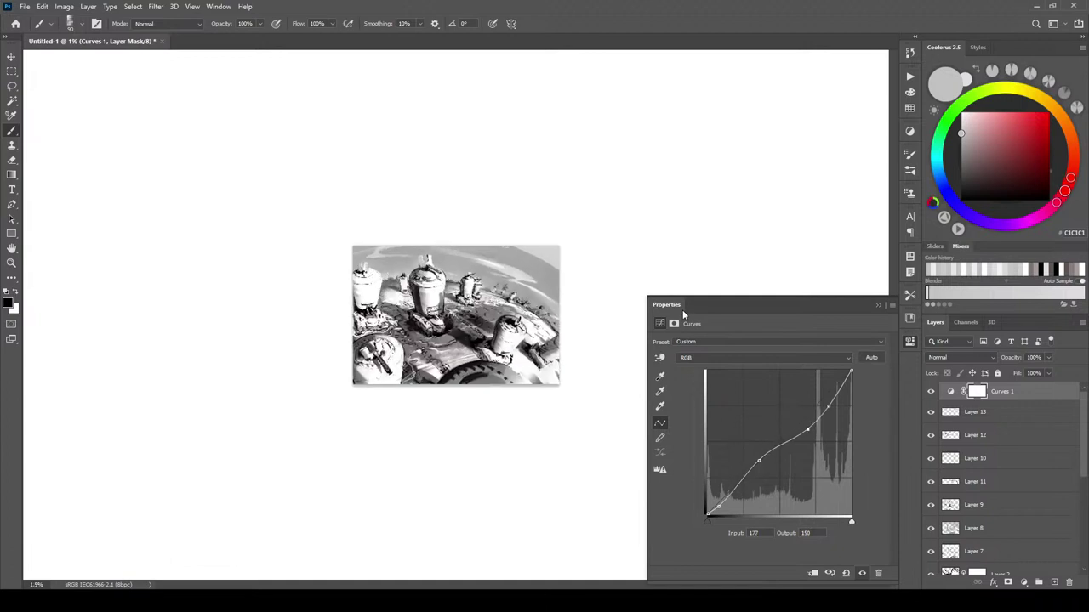
key("ctrl+plus")
key("ctrl+minus")
key("ctrl+plus")
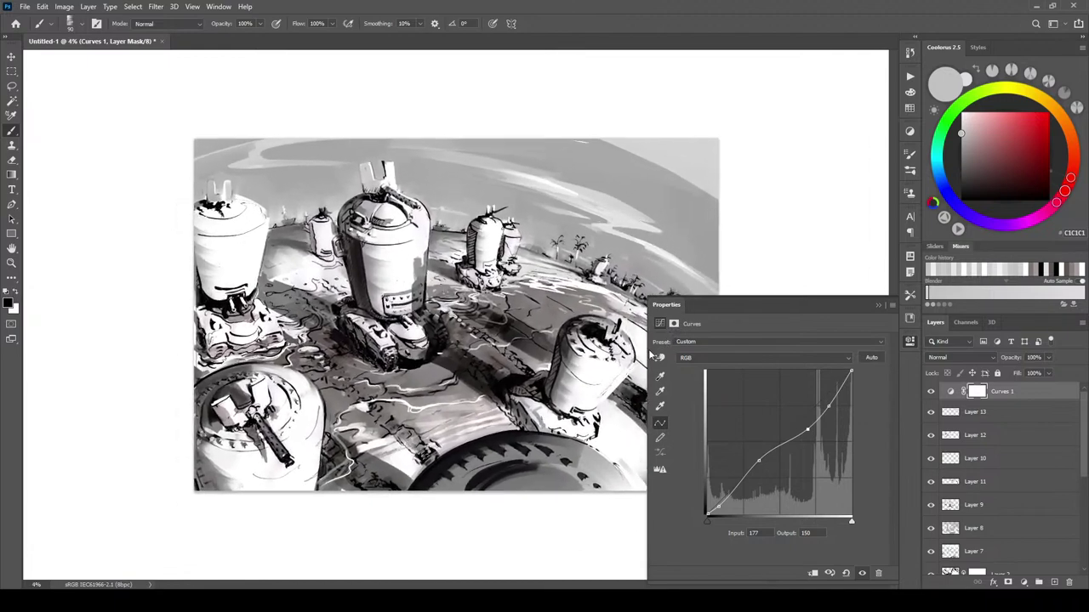
left_click(879, 305)
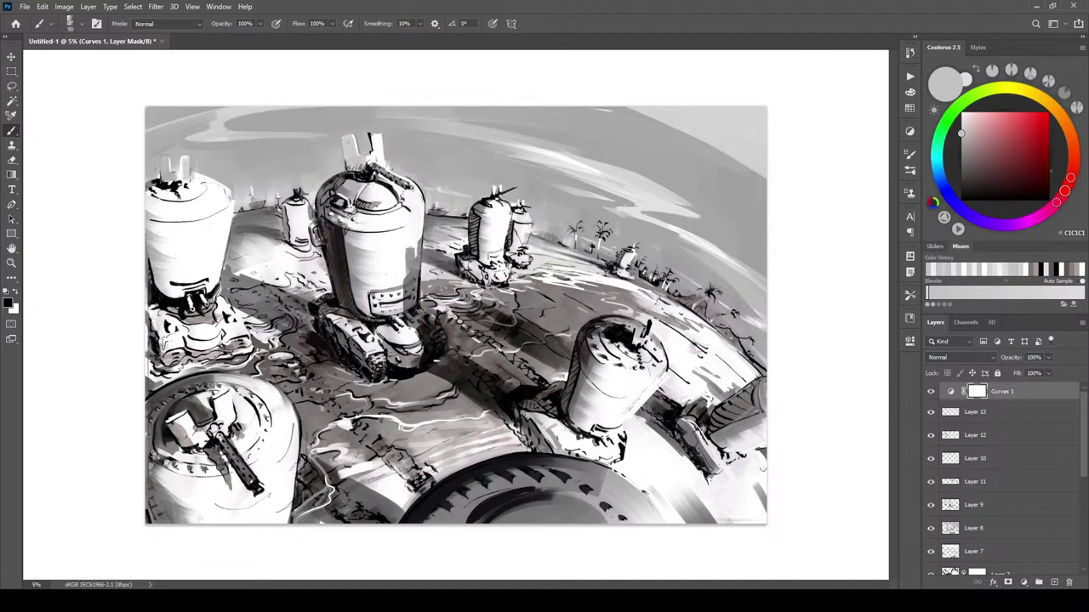
- Add a Color Balance adjustment layer with midtones at cyan-red -74, magenta-green -14 and yellow-blue +58
left_click(1023, 583)
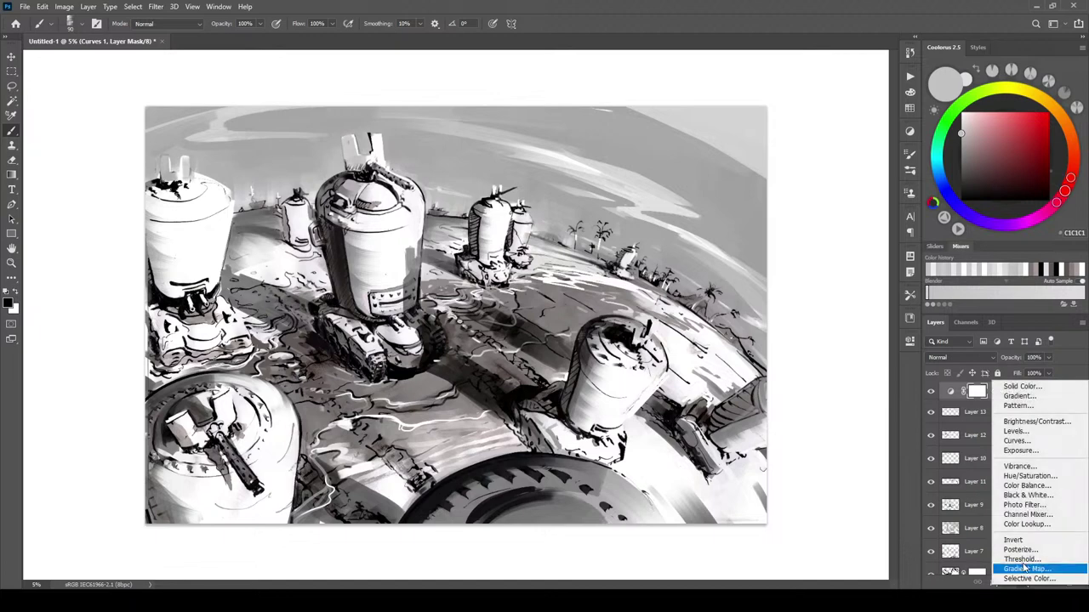
left_click(1029, 486)
left_click_drag(753, 367, 809, 407)
left_click_drag(710, 368, 681, 368)
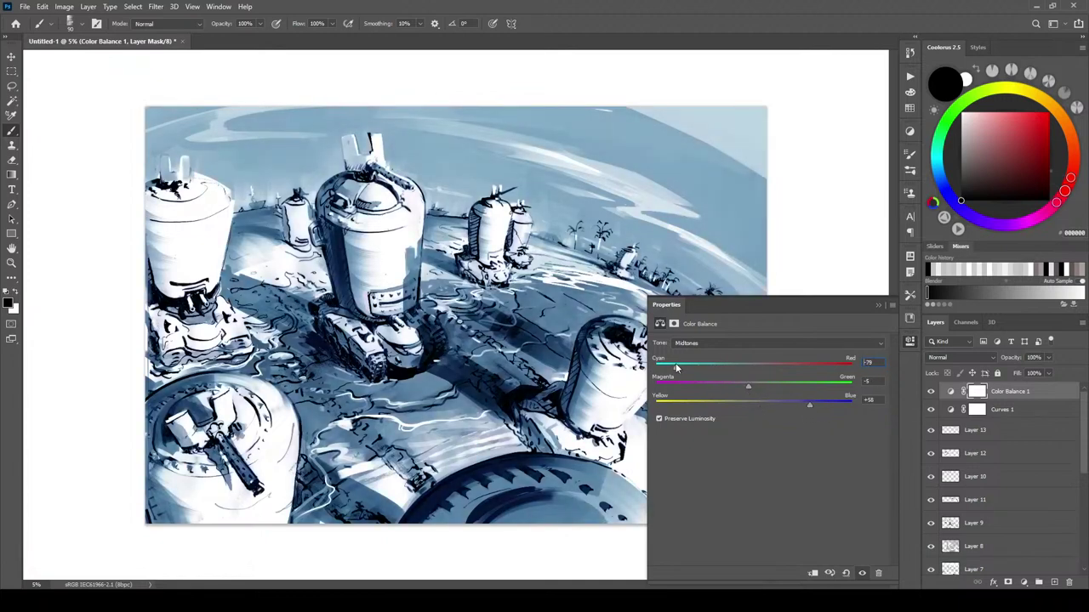
left_click_drag(748, 387, 738, 387)
- Set the Color Balance shadows to cyan-red -68, magenta-green +34 and yellow-blue -4
left_click(704, 343)
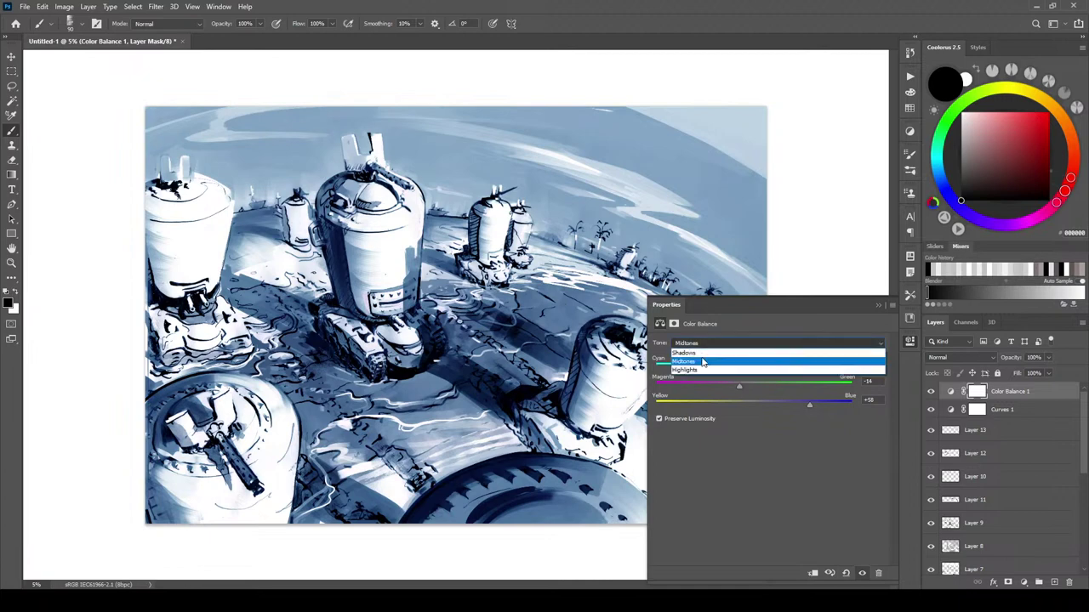
left_click(704, 343)
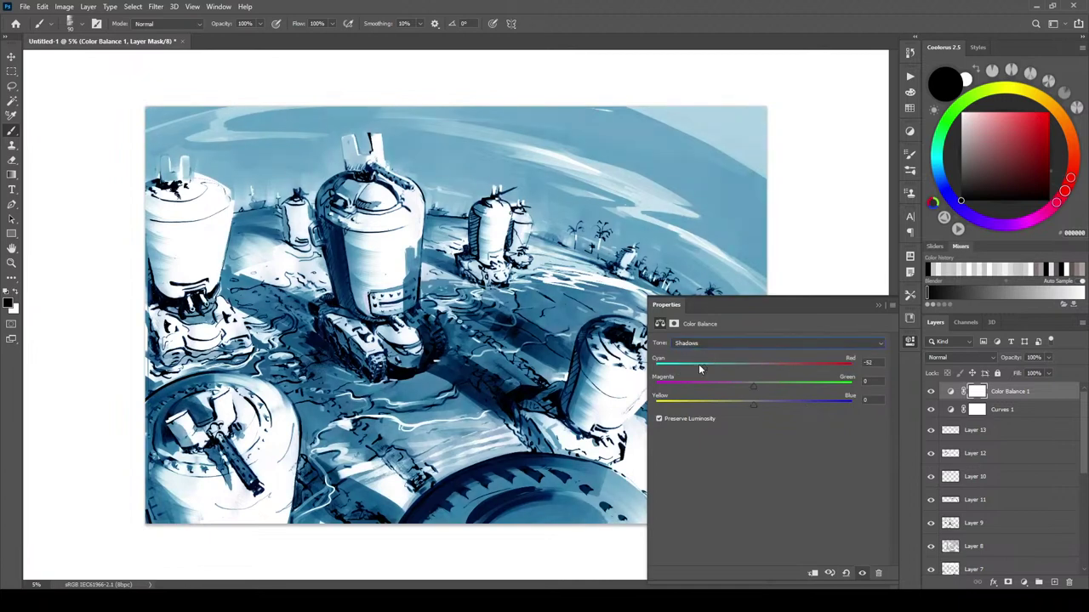
left_click_drag(753, 368, 683, 364)
mouse_move(762, 390)
left_mouse_down()
mouse_move(705, 384)
mouse_move(775, 388)
left_mouse_up()
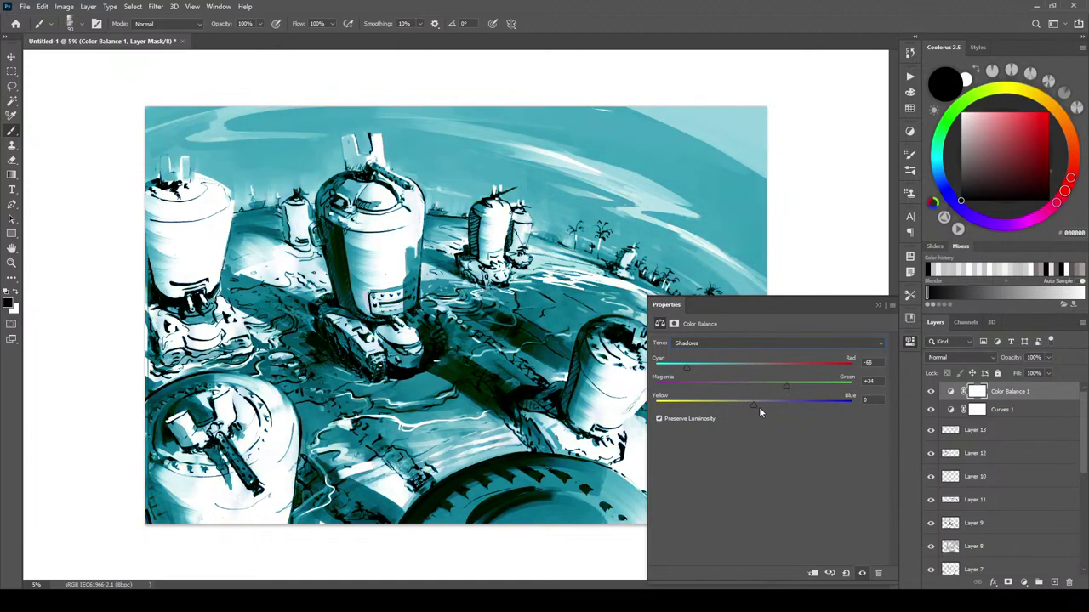
mouse_move(758, 406)
left_mouse_down()
mouse_move(805, 405)
mouse_move(719, 405)
mouse_move(786, 403)
mouse_move(744, 409)
left_mouse_up()
- Set the Color Balance highlights to cyan-red +14, magenta-green +6 and yellow-blue +17
left_click(693, 344)
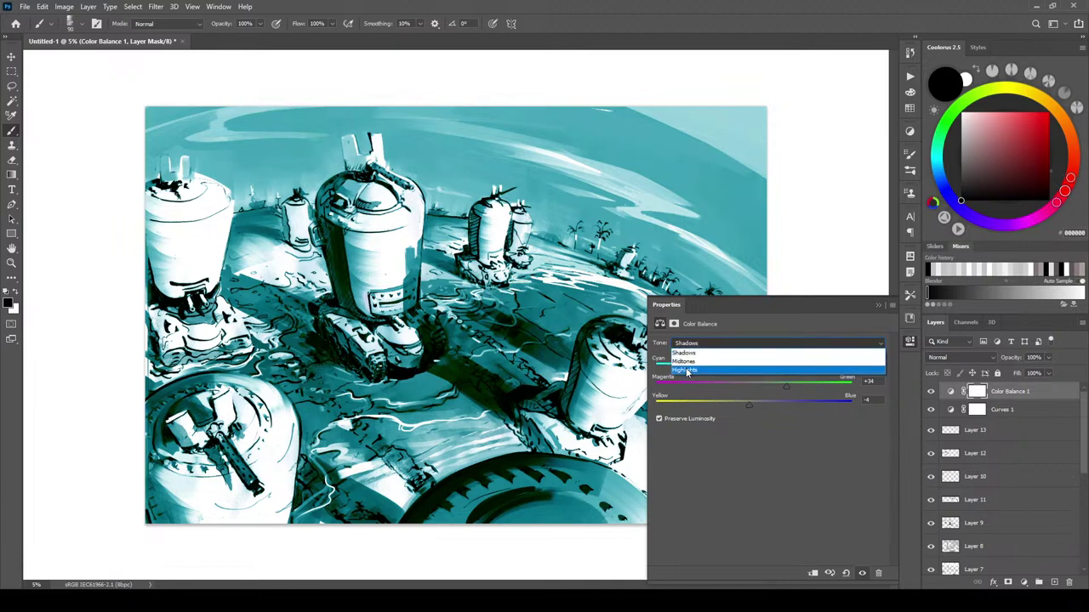
left_click(688, 371)
left_click_drag(753, 366, 763, 410)
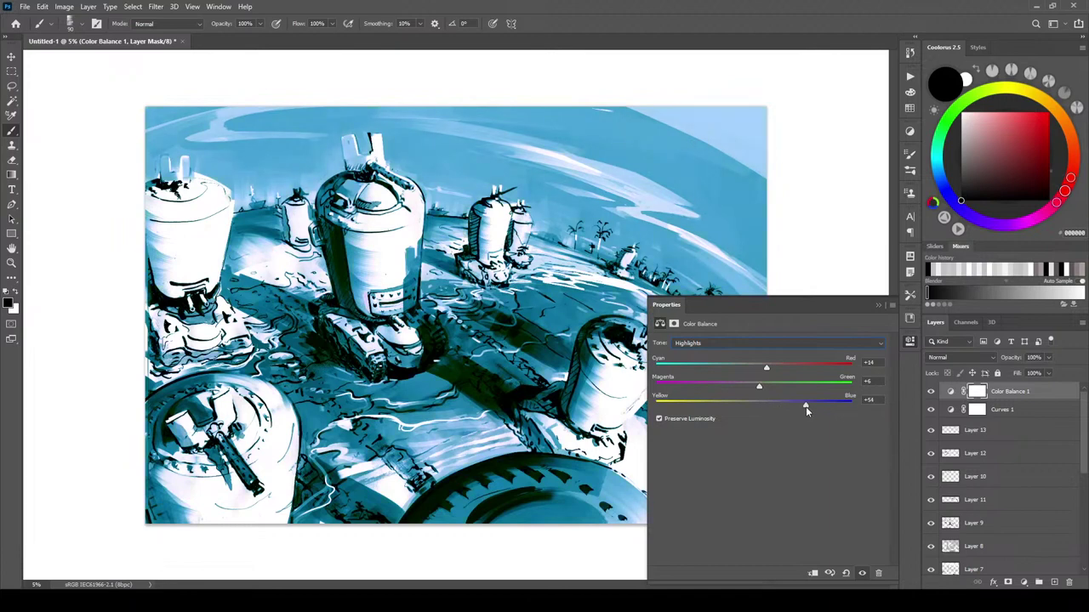
left_click_drag(819, 409, 771, 406)
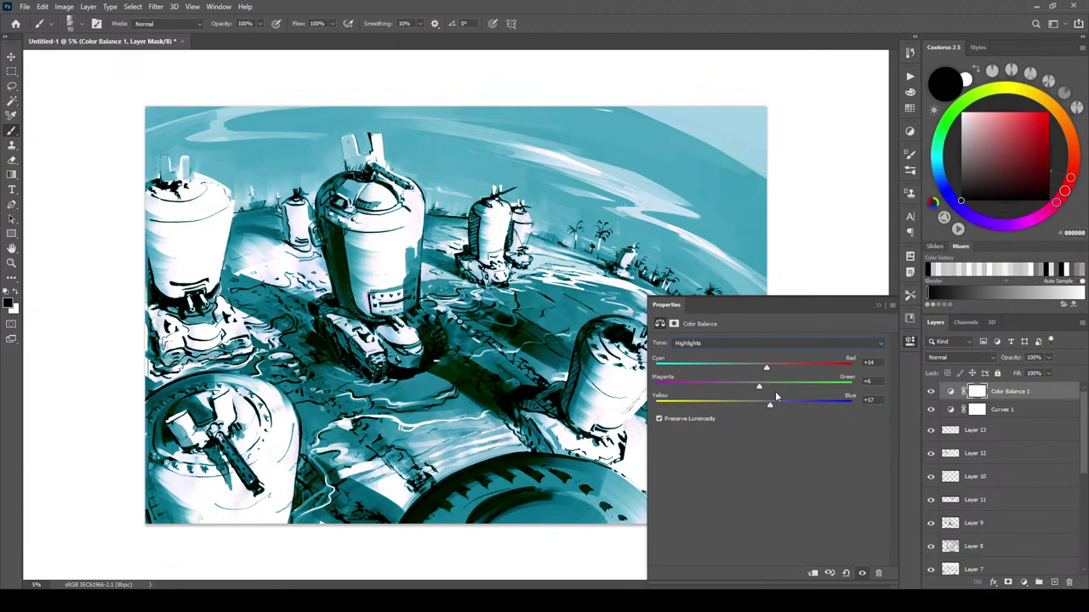
- Shift the Color Balance midtones to cyan-red -100, magenta-green -33 and yellow-blue +38
left_click(706, 345)
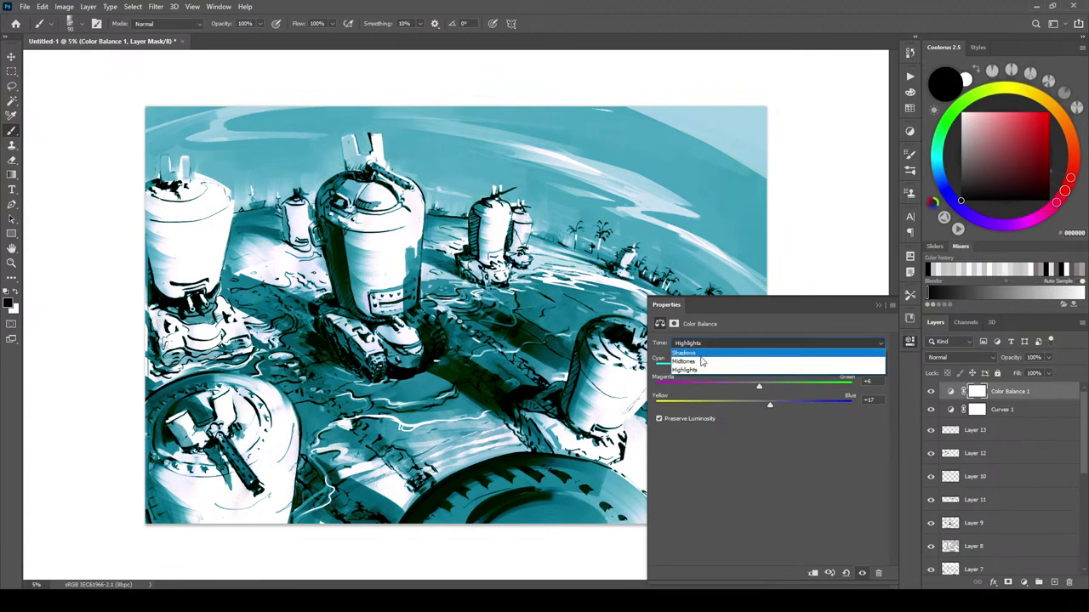
left_click(704, 361)
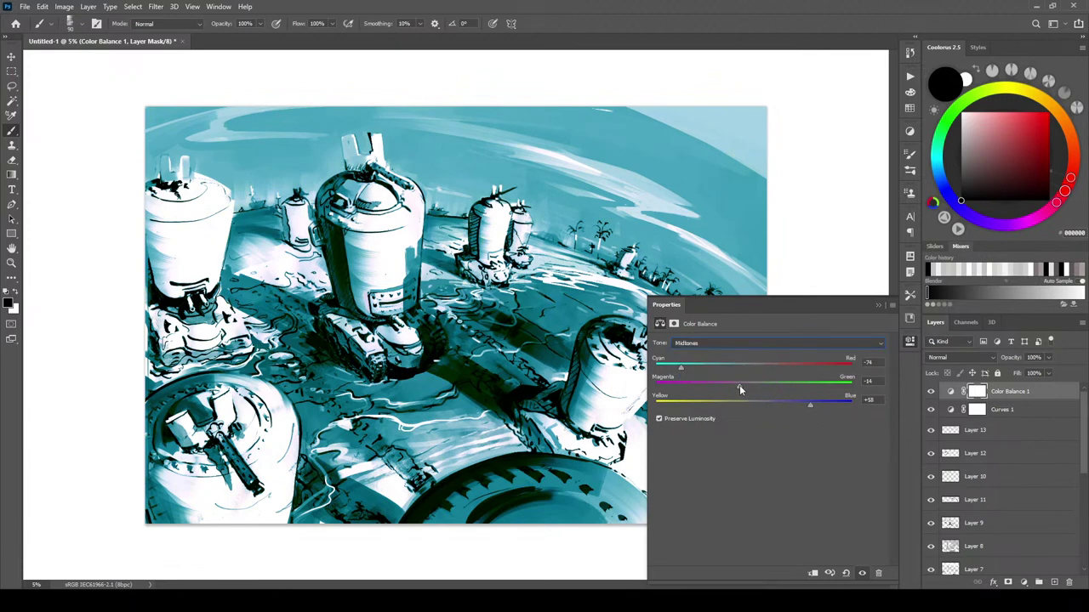
mouse_move(740, 385)
left_mouse_down()
mouse_move(771, 385)
mouse_move(743, 385)
left_mouse_up()
left_click_drag(681, 368, 660, 368)
left_click_drag(661, 368, 631, 368)
mouse_move(834, 407)
left_mouse_down()
mouse_move(747, 396)
mouse_move(824, 405)
left_mouse_up()
left_click_drag(755, 384, 705, 387)
mouse_move(694, 387)
left_mouse_down()
mouse_move(789, 392)
mouse_move(668, 368)
left_mouse_up()
mouse_move(817, 405)
left_mouse_down()
mouse_move(743, 403)
mouse_move(805, 403)
left_mouse_up()
mouse_move(667, 371)
left_mouse_down()
mouse_move(723, 364)
mouse_move(656, 367)
left_mouse_up()
mouse_move(720, 387)
left_mouse_down()
mouse_move(740, 385)
mouse_move(668, 371)
left_mouse_up()
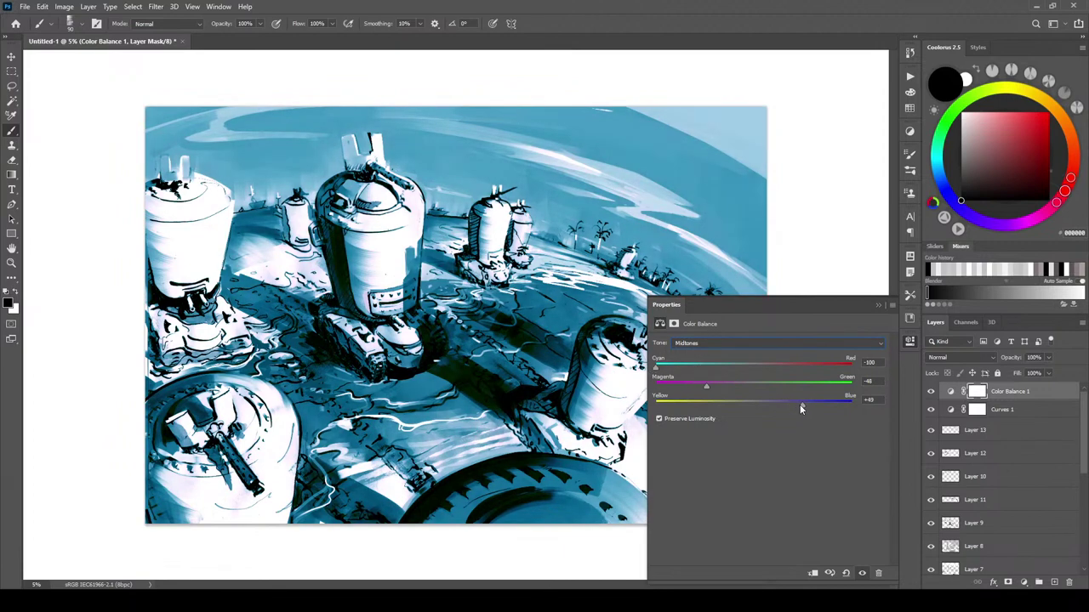
mouse_move(799, 404)
left_mouse_down()
mouse_move(834, 404)
mouse_move(790, 406)
left_mouse_up()
left_click(739, 388)
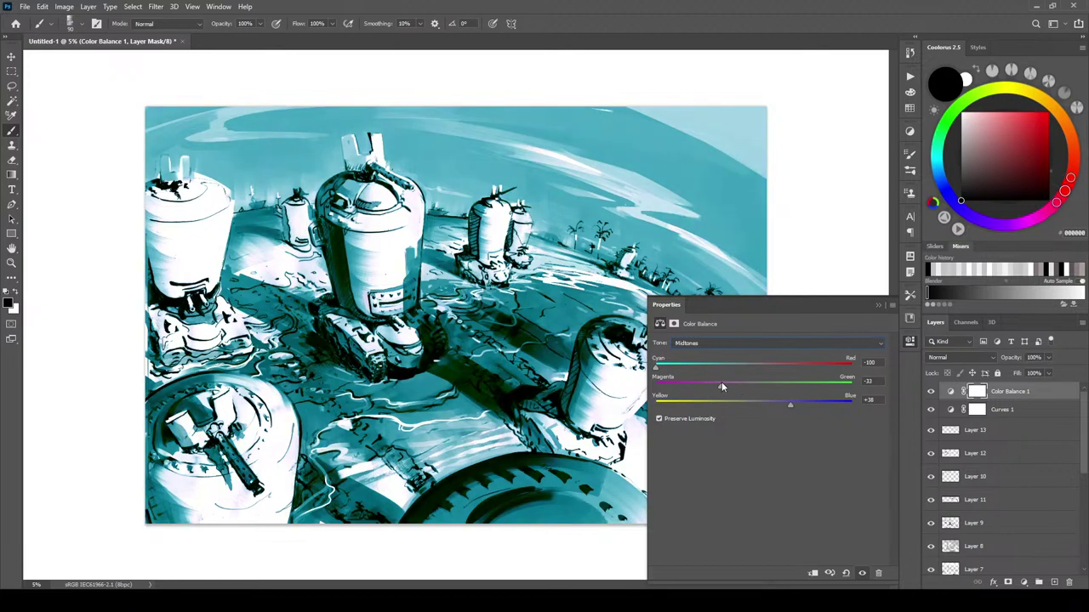
left_click(877, 305)
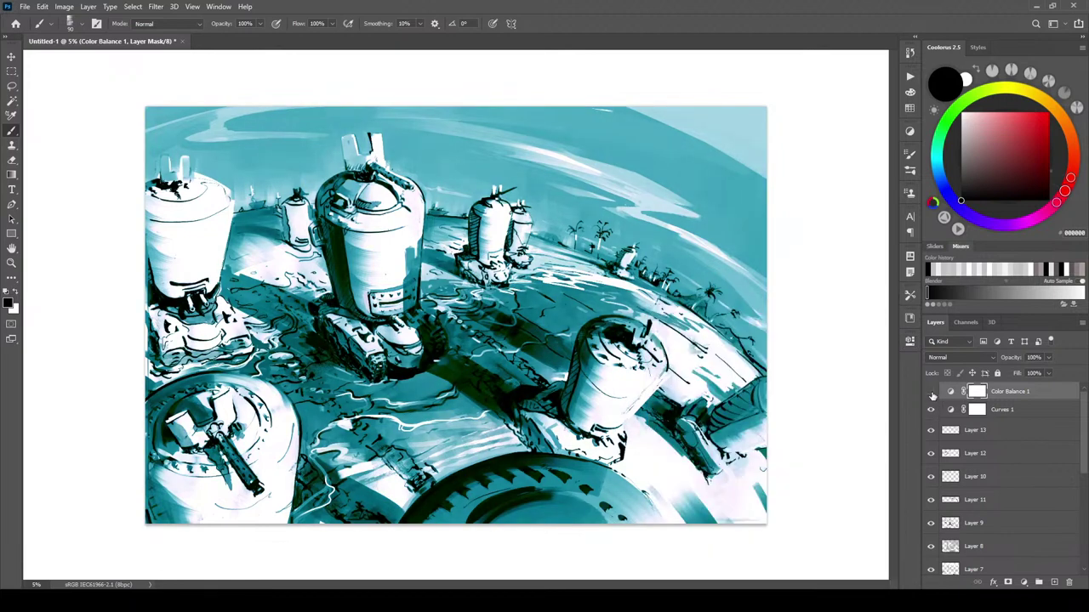
- Compare the image with and without the Color Balance adjustment and duplicate that adjustment layer
left_click(930, 391)
left_click(931, 391)
key("ctrl+j")
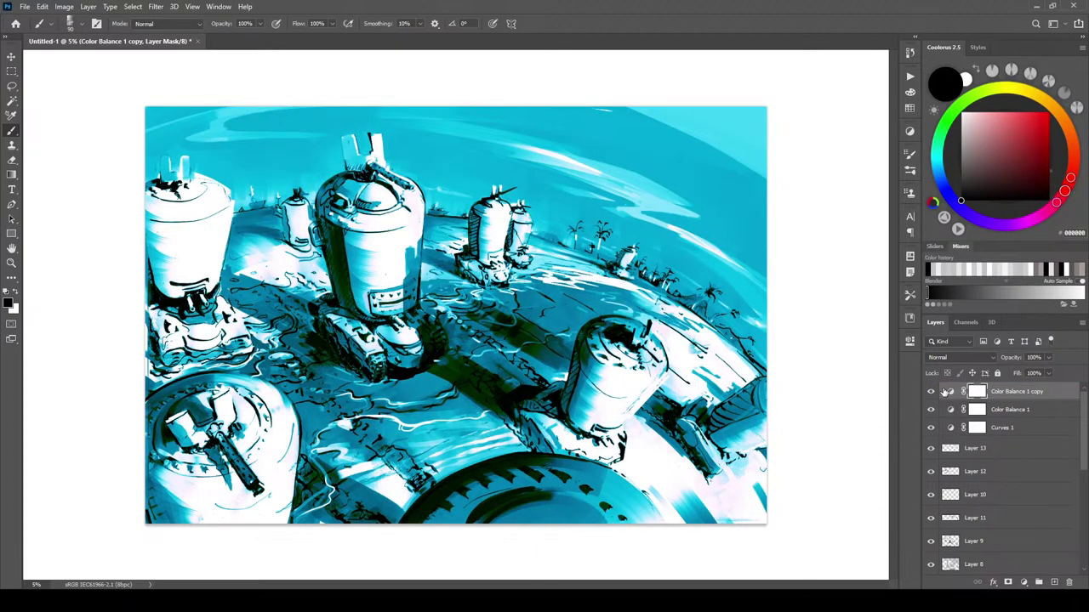
- Check the effect of the duplicated Color Balance layer and add a new layer above it in Multiply mode
left_click(931, 392)
left_click(931, 392)
left_click(1054, 583)
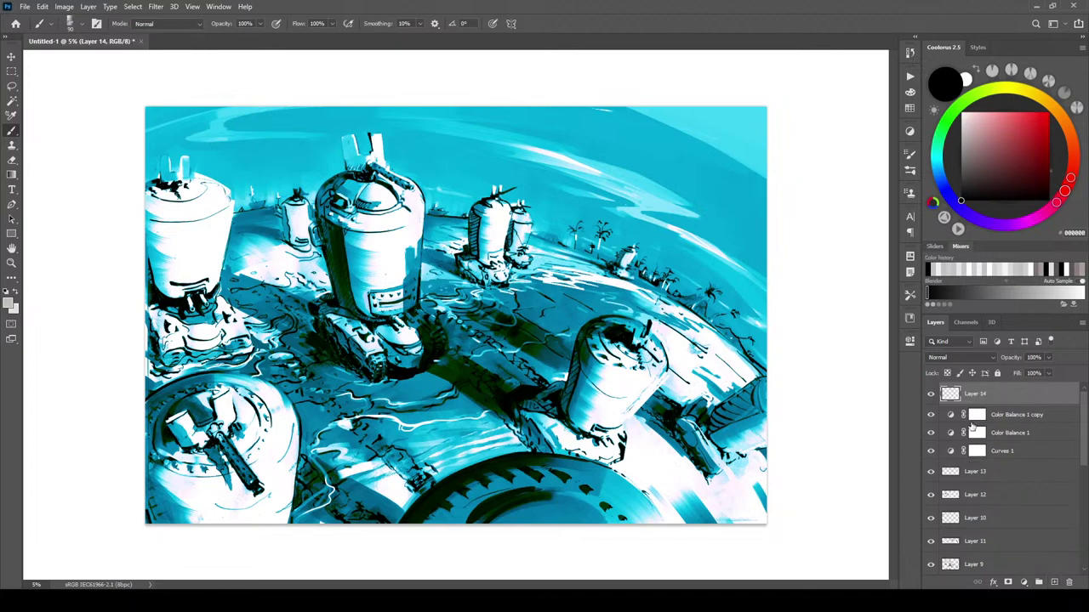
left_click(954, 361)
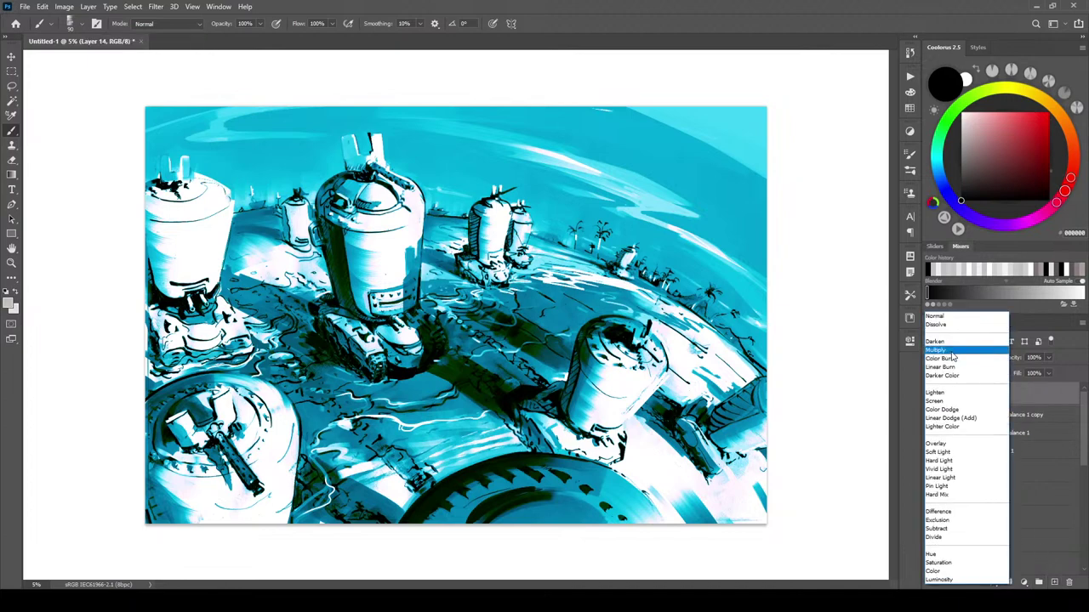
left_click(954, 351)
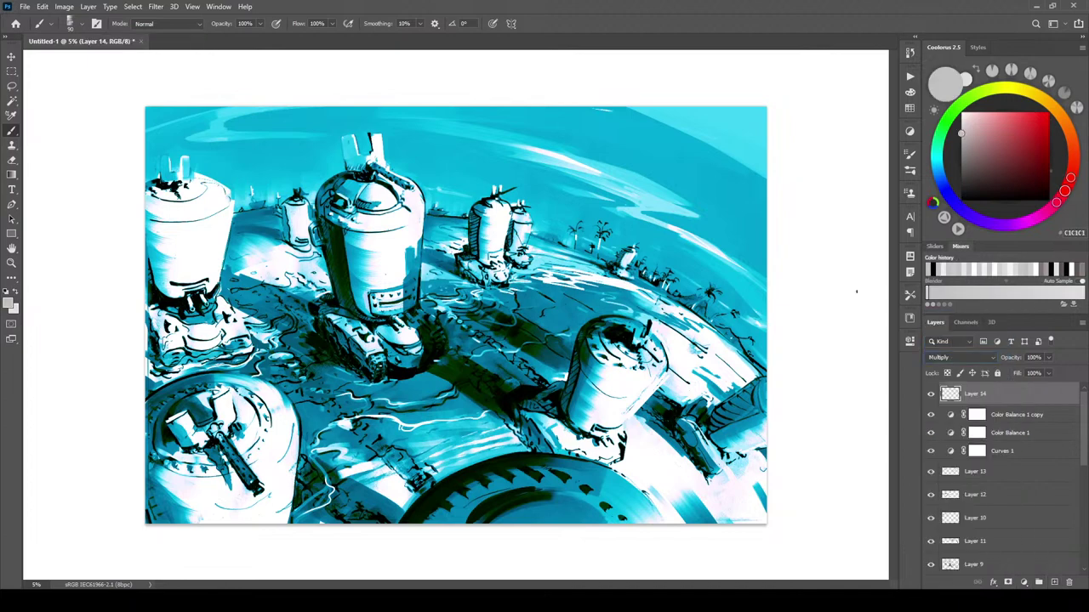
- Pick a pale warm off-white and paint it with a large brush over the bright ground and hillside around the front-right robot
left_click(965, 121)
left_click(1033, 94)
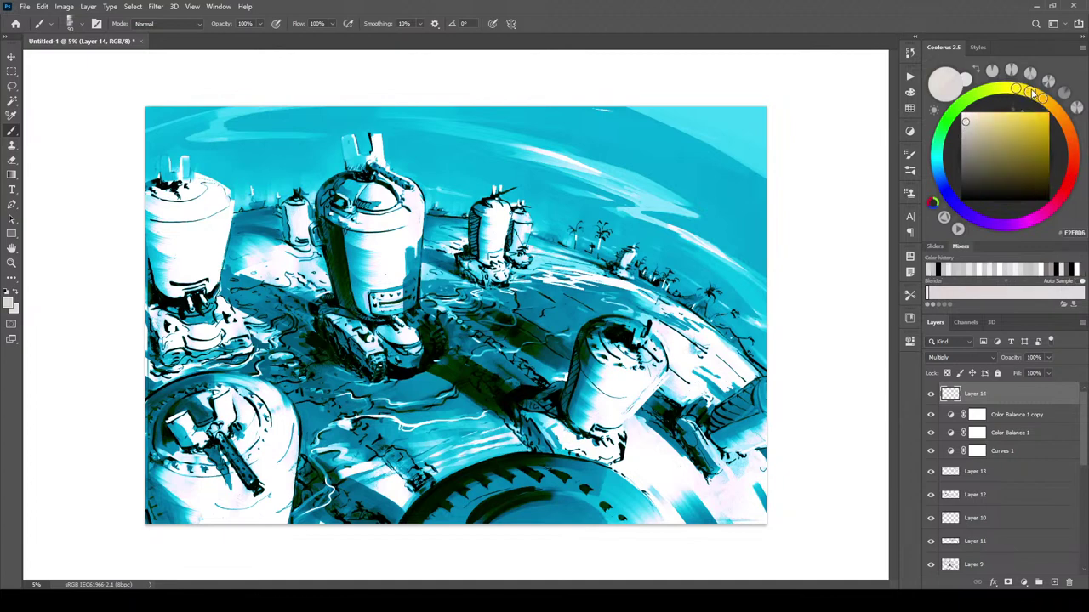
left_click(1055, 113)
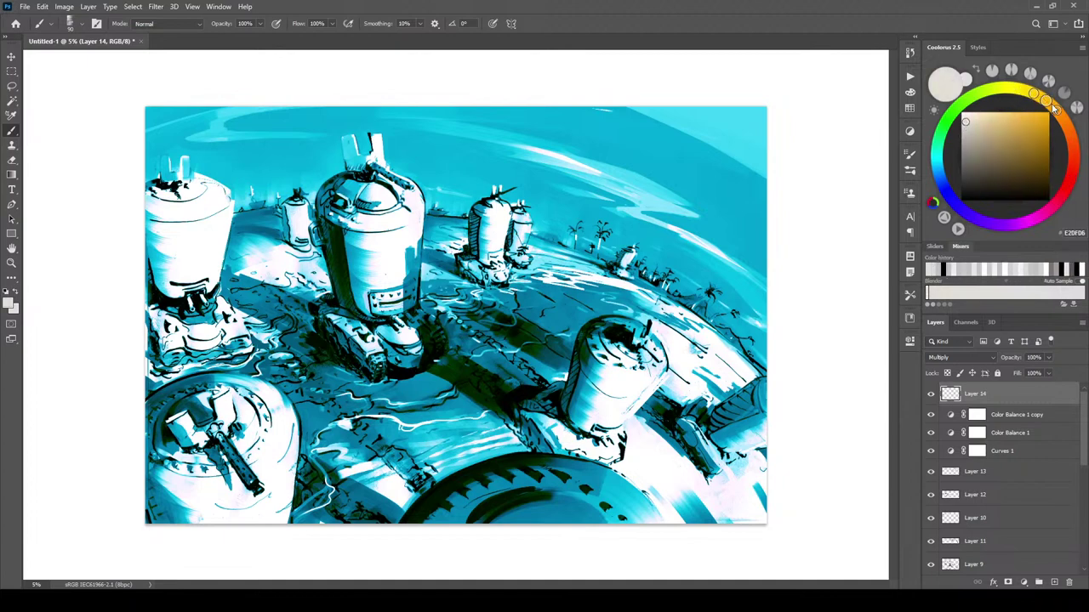
mouse_move(640, 474)
left_mouse_down()
mouse_move(682, 520)
mouse_move(625, 467)
mouse_move(695, 532)
mouse_move(671, 490)
mouse_move(646, 467)
mouse_move(636, 479)
mouse_move(632, 461)
mouse_move(686, 479)
mouse_move(736, 526)
left_mouse_up()
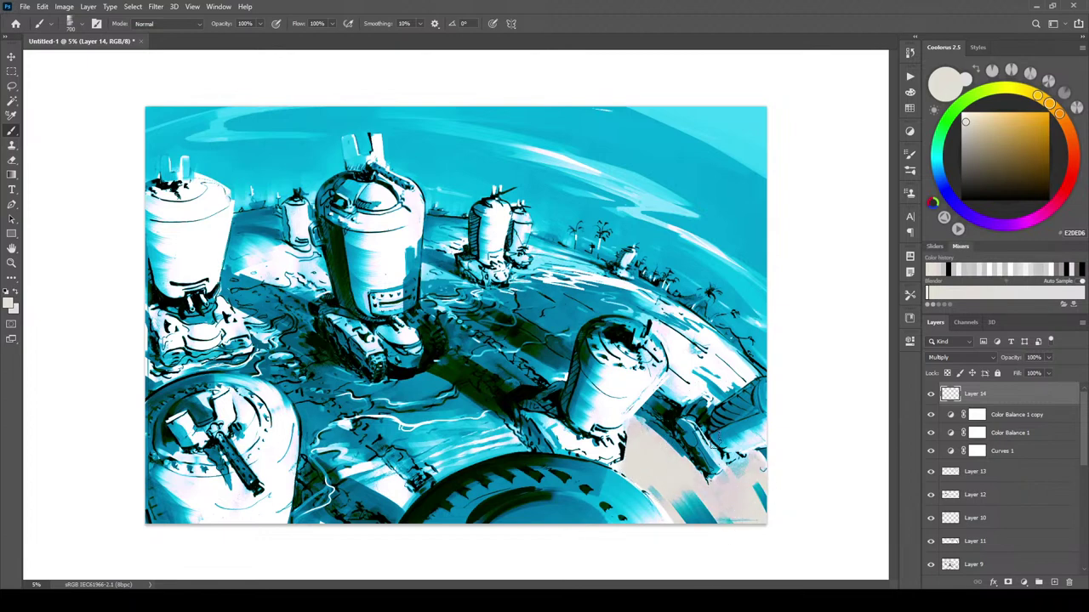
key("bracketright")
key("bracketright")
key("bracketright")
key("bracketright")
key("bracketright")
mouse_move(696, 386)
left_mouse_down()
mouse_move(663, 316)
mouse_move(716, 372)
mouse_move(723, 336)
mouse_move(604, 294)
mouse_move(549, 355)
mouse_move(562, 430)
mouse_move(494, 417)
mouse_move(382, 489)
mouse_move(487, 438)
mouse_move(357, 464)
mouse_move(447, 432)
mouse_move(400, 430)
left_mouse_up()
- Pick a muted pinkish brown and paint the shaded ground between the central and front-right robots
left_click(998, 133)
mouse_move(997, 129)
left_mouse_down()
mouse_move(1062, 118)
mouse_move(1072, 140)
left_mouse_up()
left_click(988, 129)
left_click(980, 136)
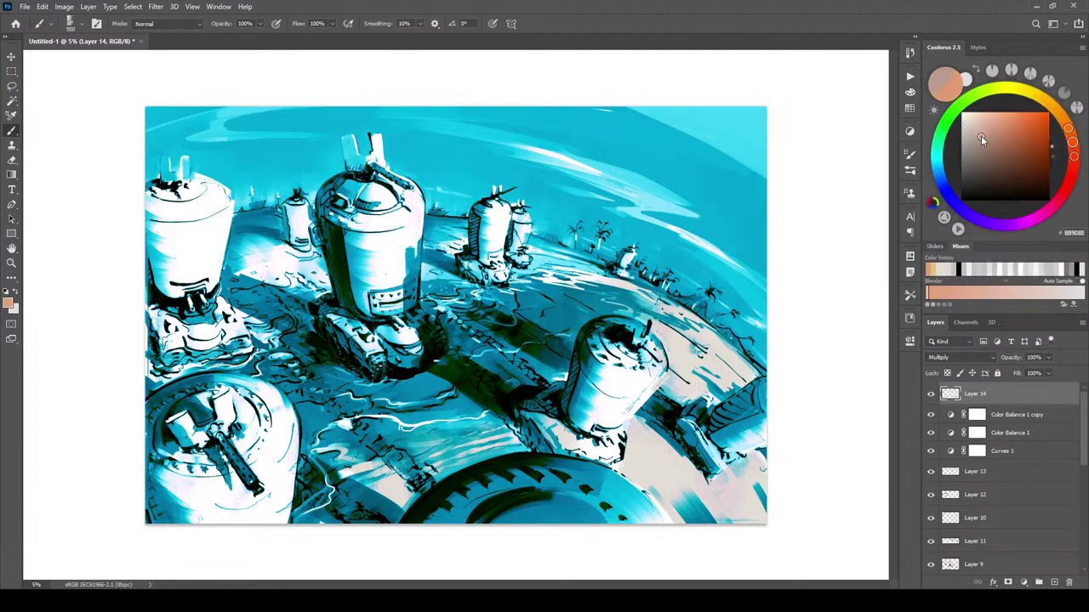
mouse_move(478, 352)
left_mouse_down()
mouse_move(517, 376)
mouse_move(467, 342)
mouse_move(527, 312)
mouse_move(500, 359)
mouse_move(455, 333)
mouse_move(437, 310)
mouse_move(451, 314)
mouse_move(443, 297)
mouse_move(512, 314)
mouse_move(496, 304)
mouse_move(566, 304)
mouse_move(515, 346)
mouse_move(546, 363)
mouse_move(609, 298)
left_mouse_up()
key("[")
key("[")
key("[")
key("[")
mouse_move(535, 336)
left_mouse_down()
mouse_move(647, 306)
mouse_move(553, 348)
mouse_move(661, 315)
left_mouse_up()
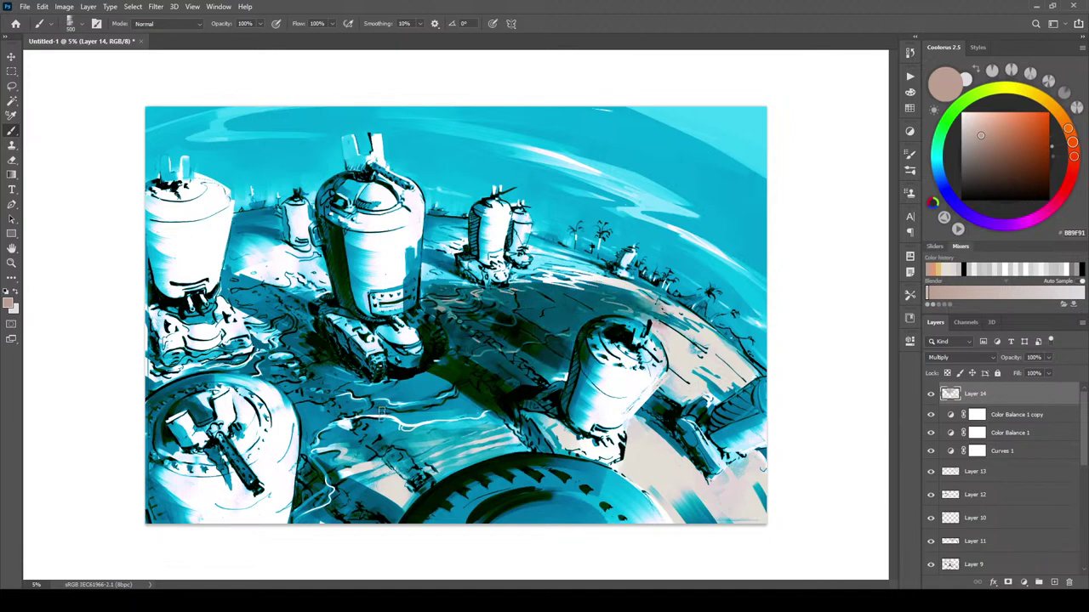
- Extend the pinkish brown over the ground around the central robot's tracks and across the foreground sand with a larger brush
mouse_move(383, 389)
left_mouse_down()
mouse_move(436, 395)
mouse_move(435, 406)
mouse_move(353, 409)
mouse_move(300, 373)
mouse_move(299, 350)
mouse_move(311, 357)
mouse_move(280, 316)
mouse_move(321, 381)
mouse_move(307, 462)
mouse_move(300, 386)
mouse_move(307, 471)
mouse_move(283, 373)
mouse_move(255, 368)
left_mouse_up()
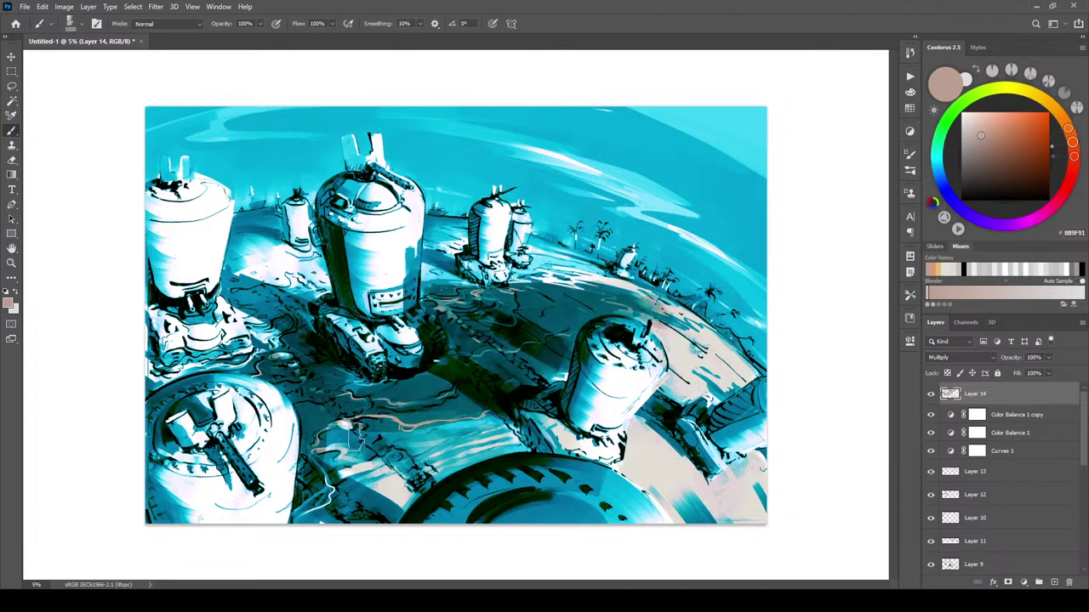
left_click_drag(364, 438, 479, 458)
key("bracketright")
key("bracketright")
key("bracketright")
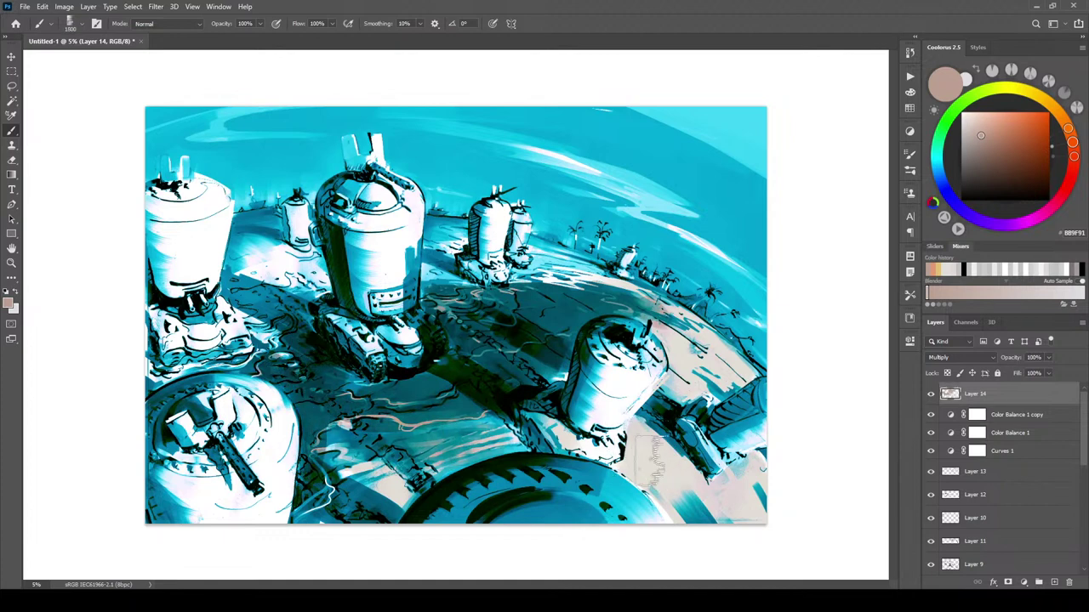
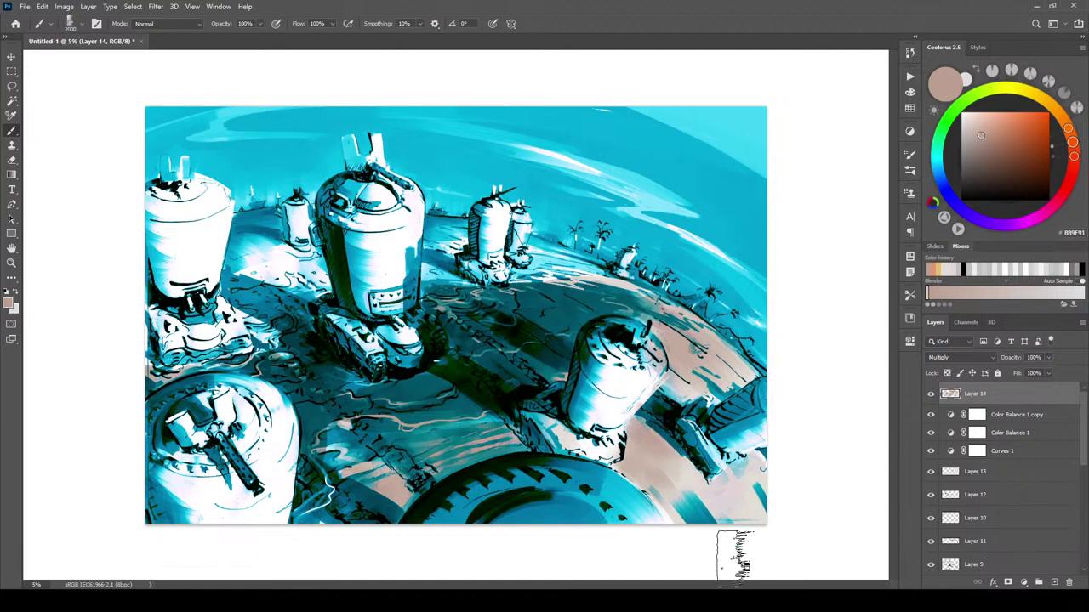
left_click_drag(731, 553, 734, 504)
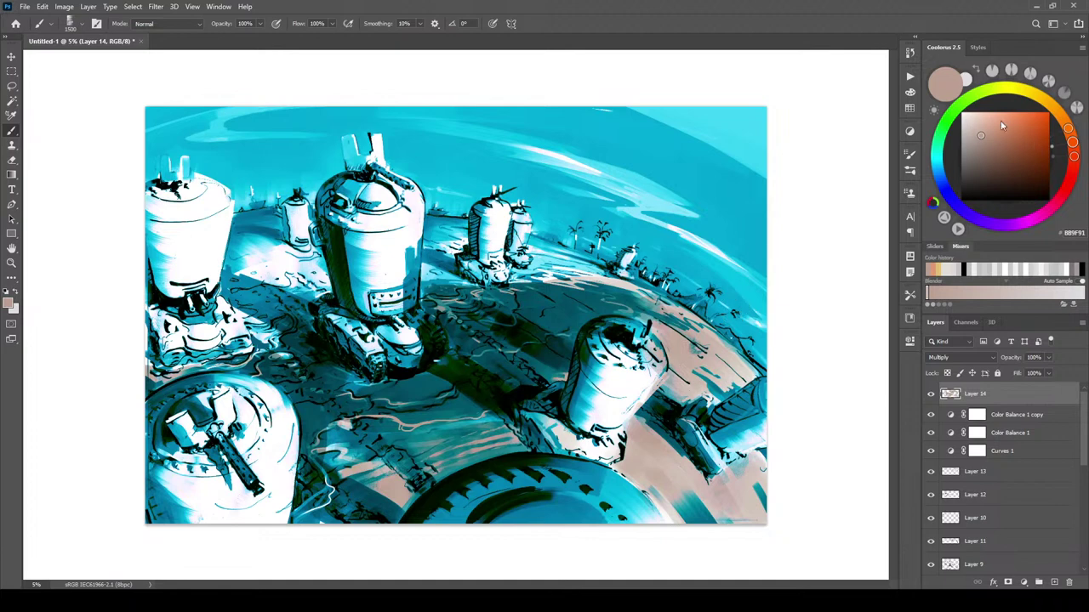
- Tint the foreground sand with a lighter beige, then pick a light warm grey and reduce the brush size to 700
left_click(982, 124)
left_click_drag(1073, 142, 1057, 111)
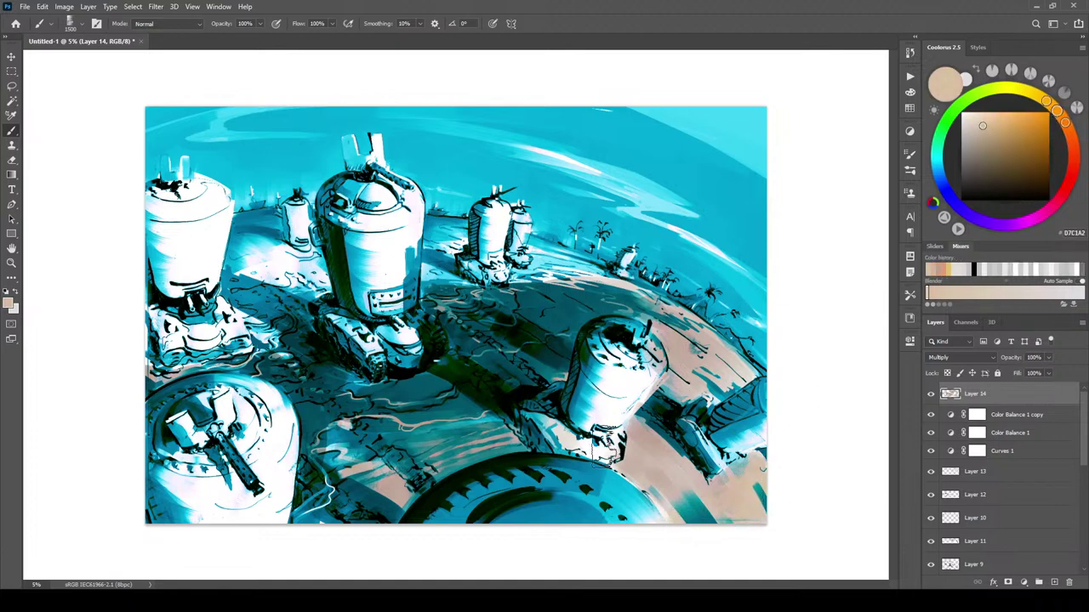
left_click_drag(638, 484, 672, 519)
left_click(964, 128)
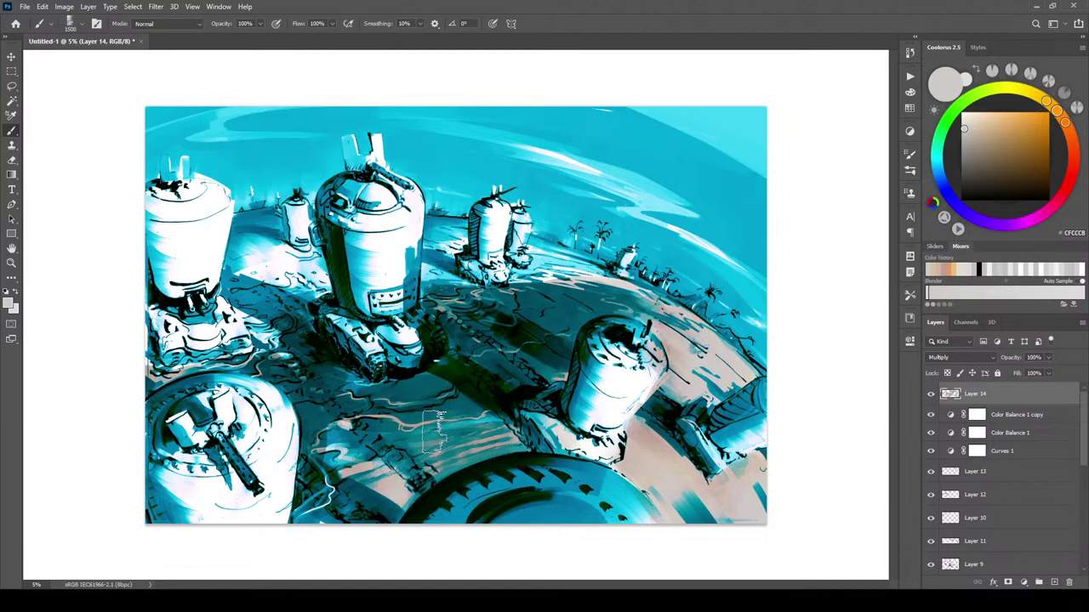
key("[")
key("[")
key("[")
key("[")
key("[")
key("[")
- Compare the image with and without the Multiply paint layer and each of the two Color Balance layers
left_click(930, 396)
left_click(931, 398)
left_click(930, 416)
left_click(931, 416)
left_click(930, 440)
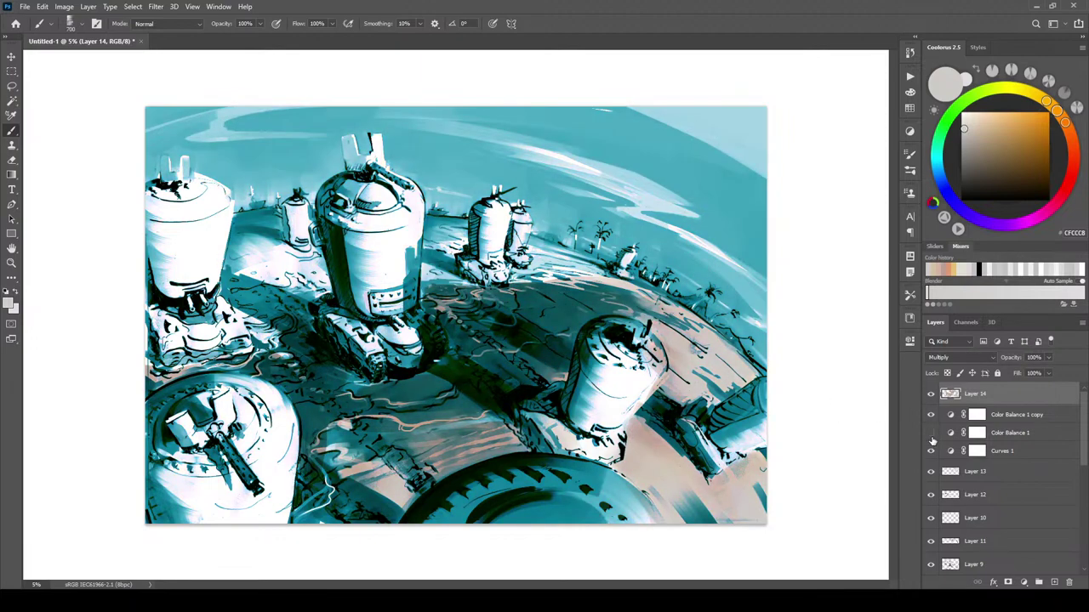
left_click(930, 416)
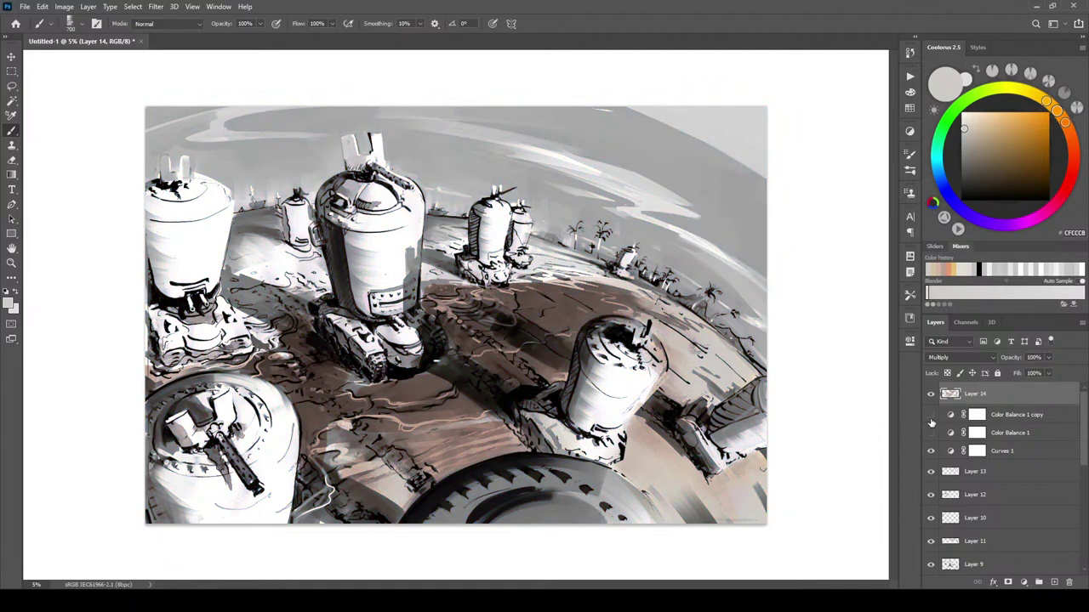
left_click(931, 415)
left_click(931, 434)
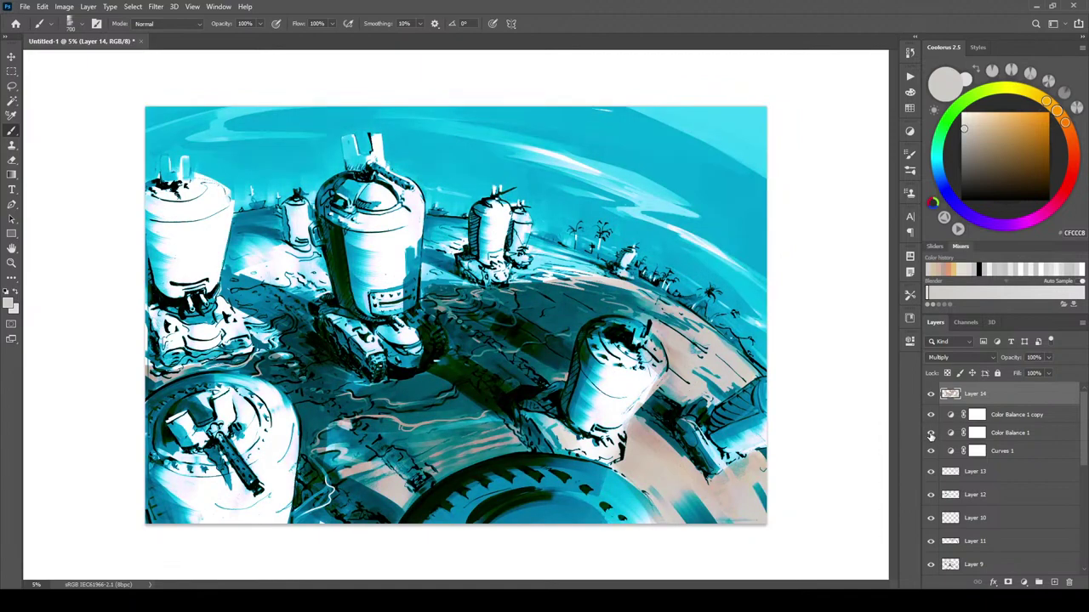
left_click(930, 434)
left_click(930, 432)
- Raise the black Blend If limit for the underlying layer to 51 on the Color Balance 1 layer
double_click(1046, 437)
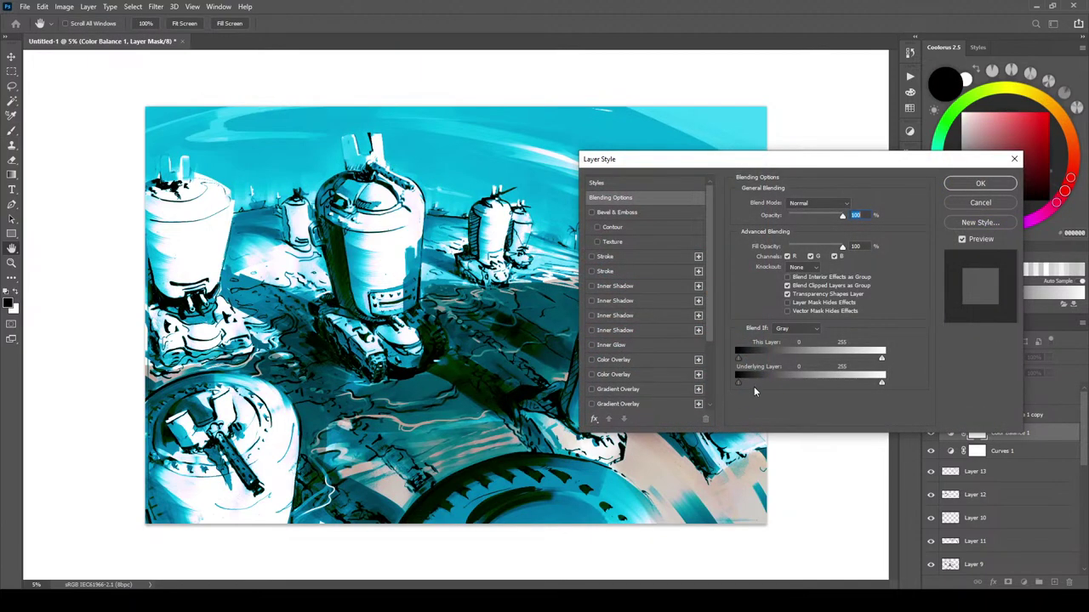
left_click_drag(761, 384, 767, 384)
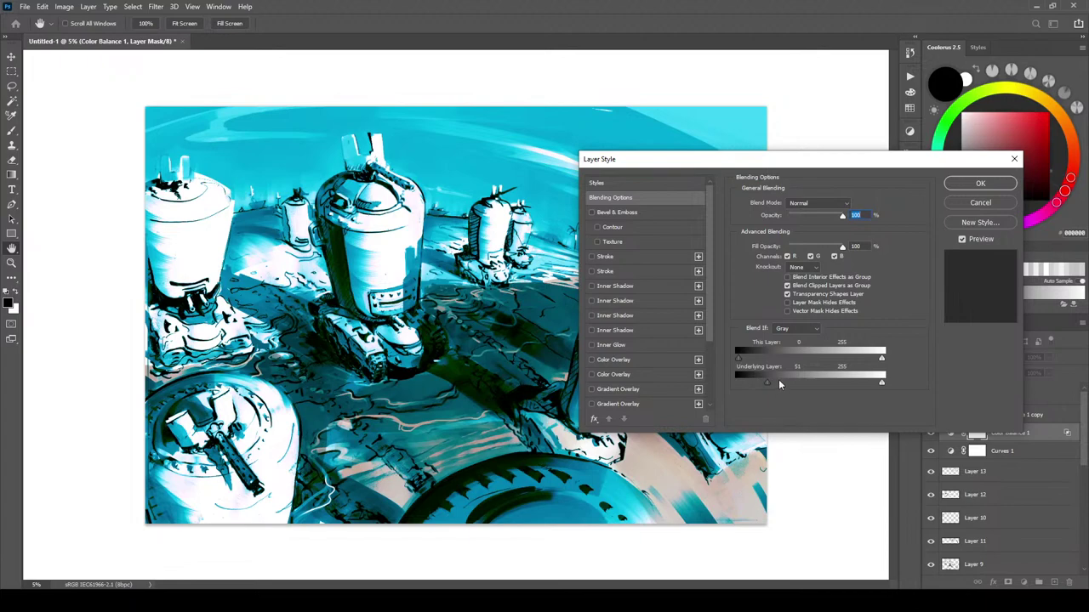
left_click(989, 185)
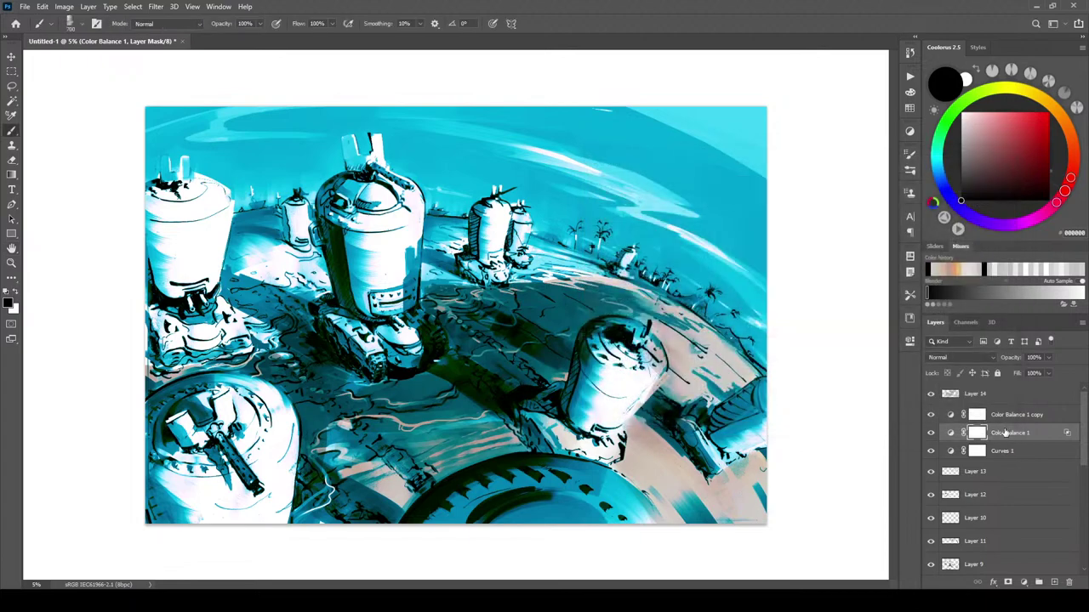
- Raise the black Blend If limit for the underlying layer to about 130 on the Color Balance 1 copy layer
left_click(1063, 417)
double_click(1073, 417)
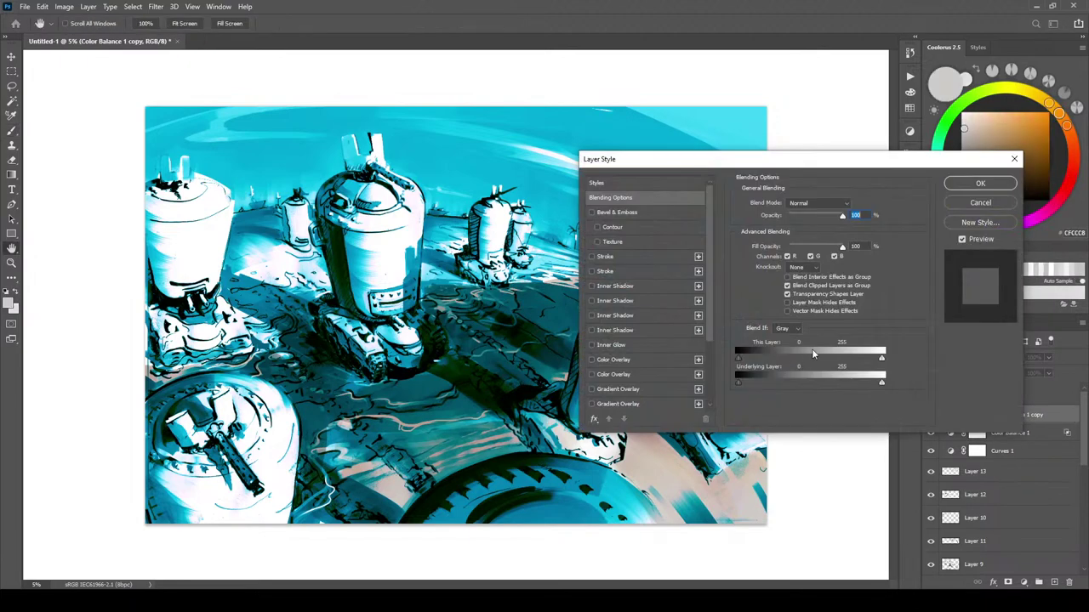
left_click_drag(738, 383, 783, 383)
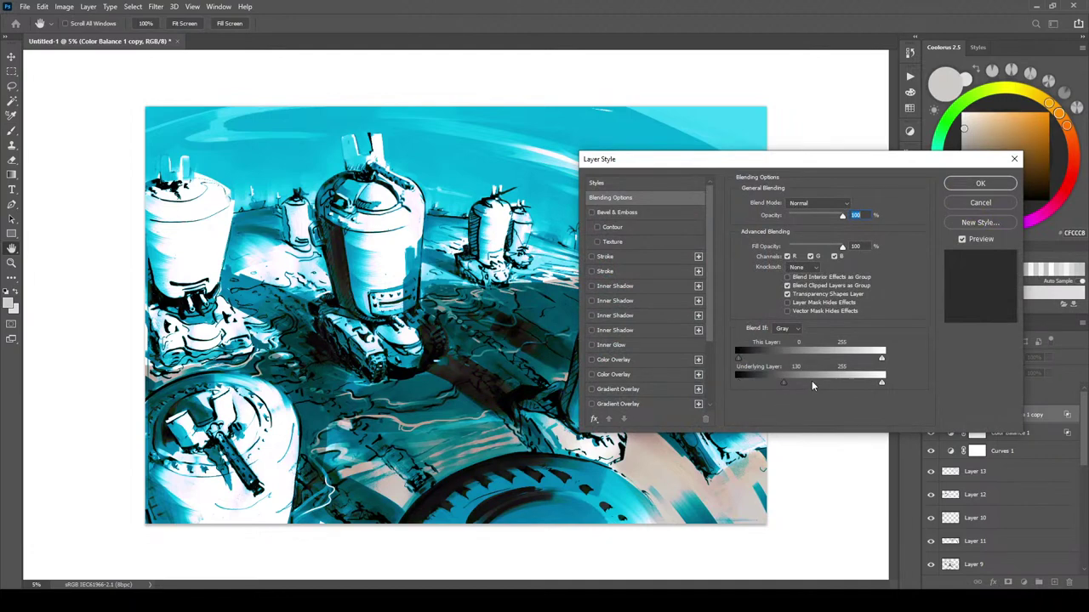
left_click(978, 185)
- Split the Color Balance 1 layer's black Blend If limit for the underlying layer to 72 / 174
double_click(1055, 433)
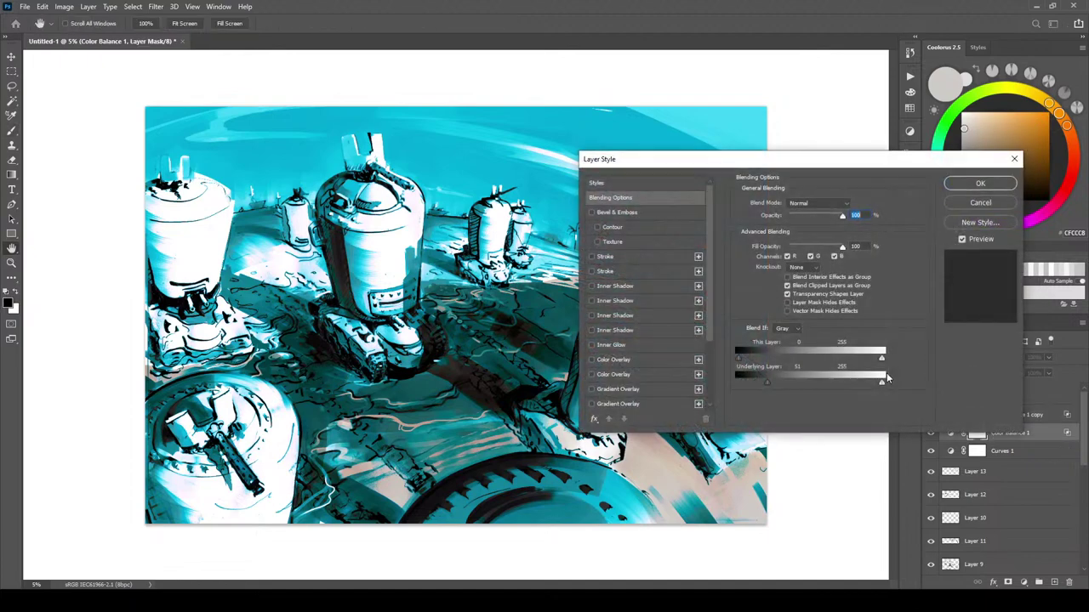
left_click_drag(788, 386, 822, 385)
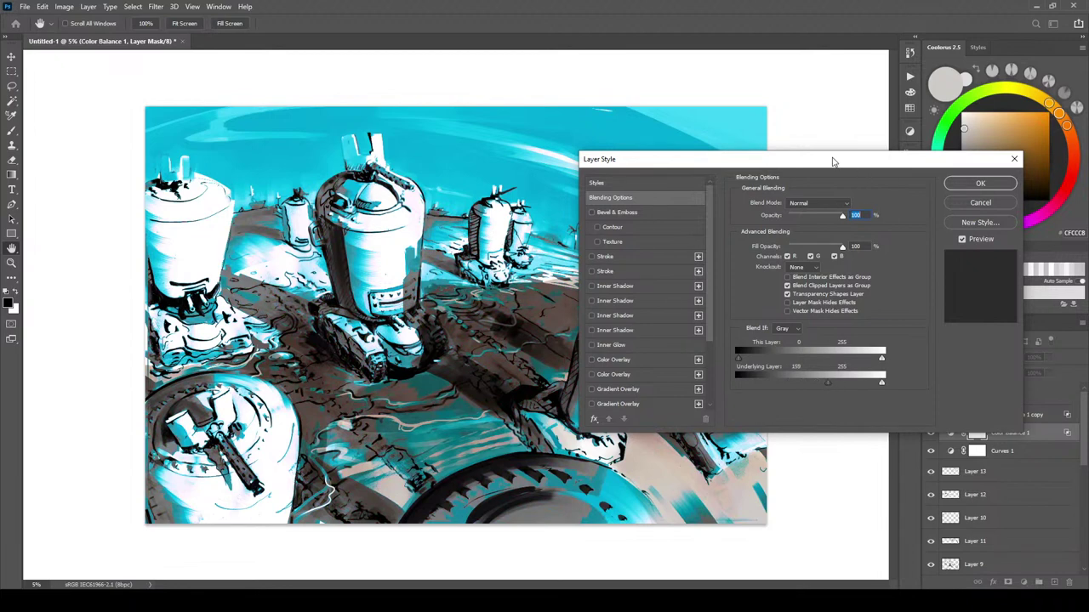
left_click_drag(859, 159, 822, 156)
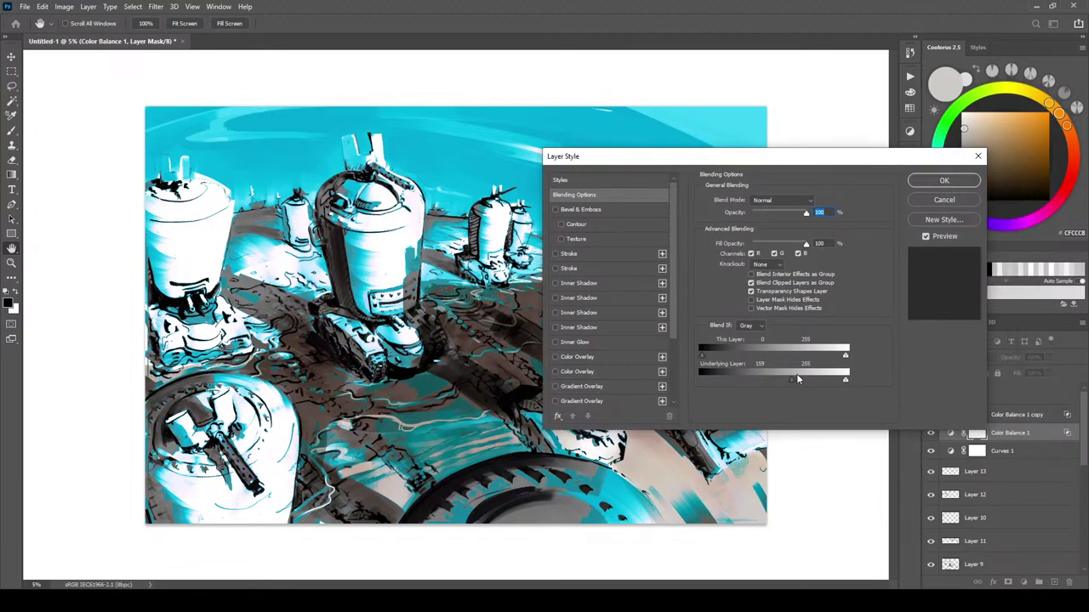
left_click_drag(799, 381, 740, 380)
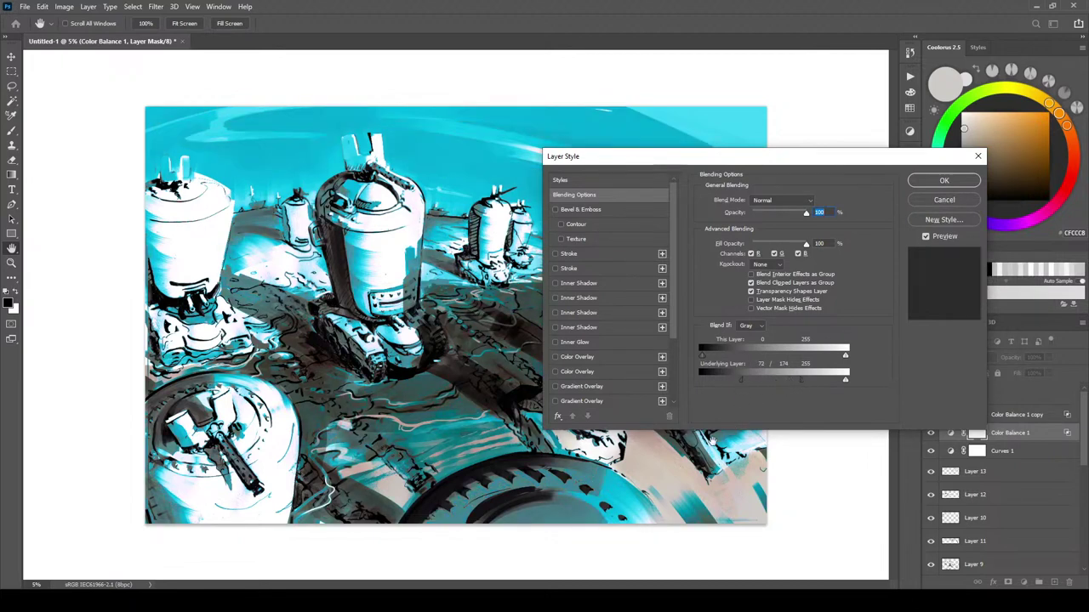
left_click(944, 179)
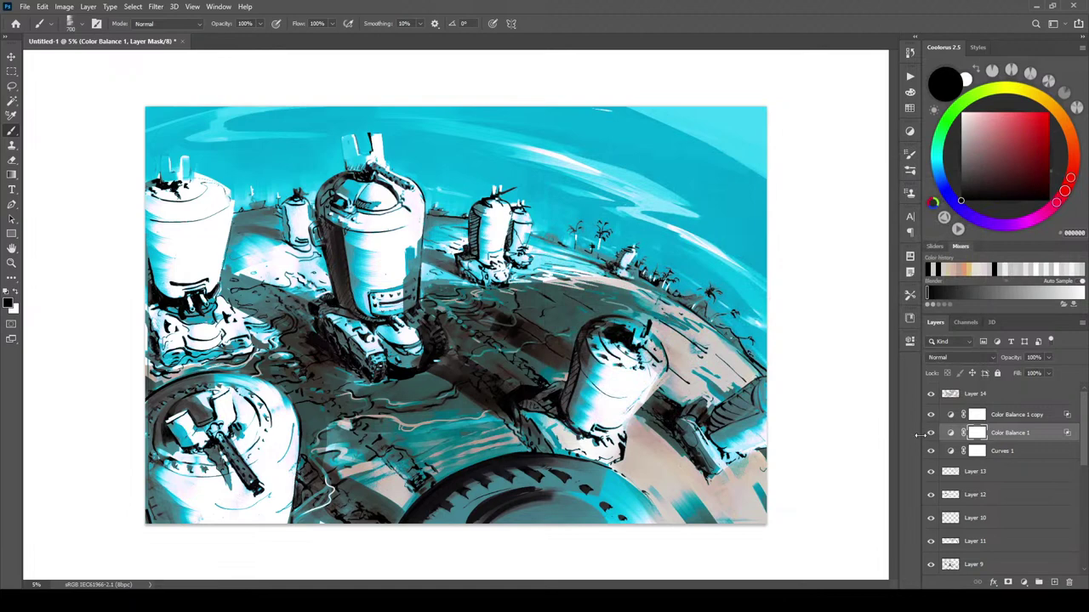
- Compare the image before and after the Blend If changes by undoing and restoring them
key("ctrl+z")
key("ctrl+z")
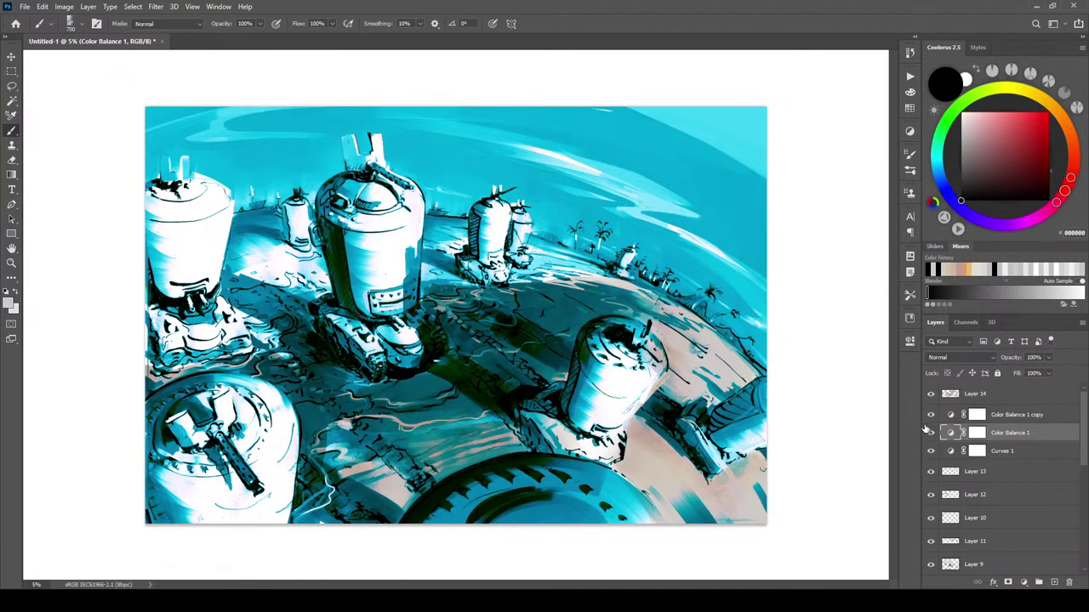
key("ctrl+shift+z")
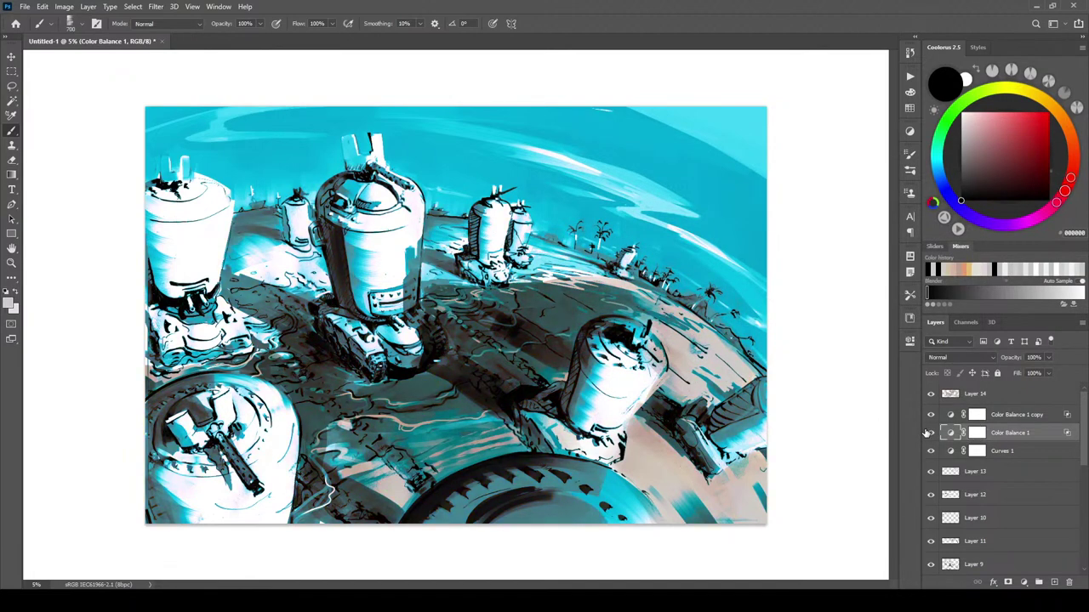
- Add a new layer above Layer 14 and set its blending mode to Overlay
left_click(981, 396)
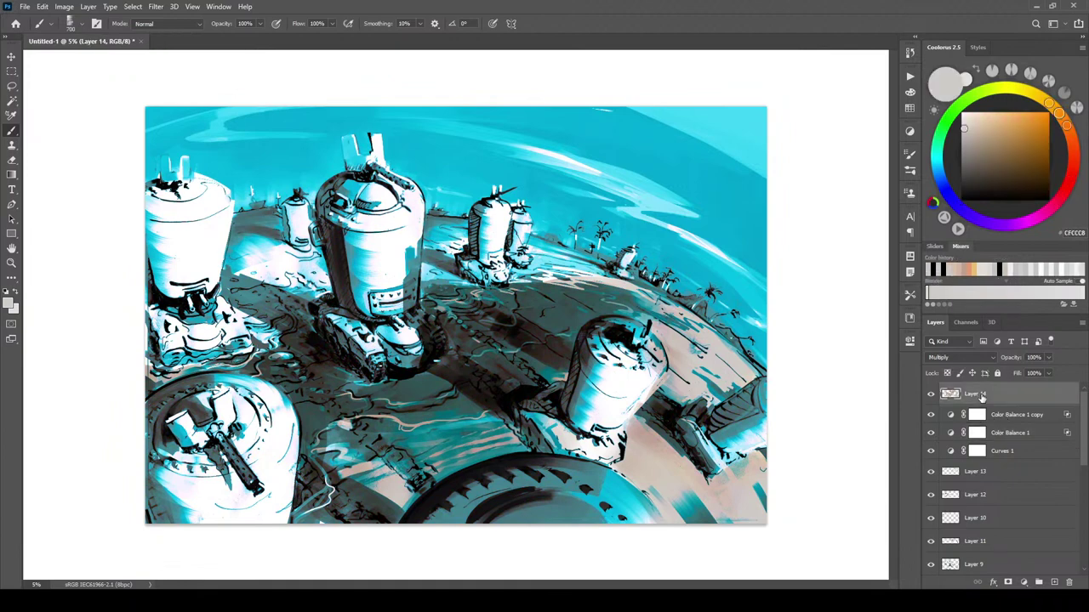
left_click(1054, 584)
left_click(950, 362)
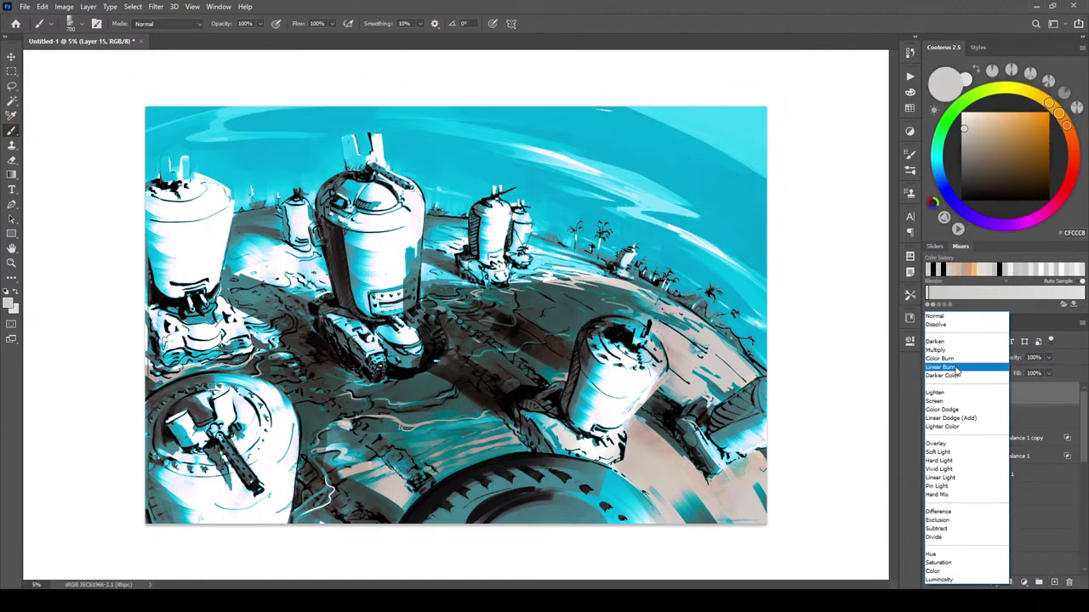
left_click(936, 443)
- Pick a saturated orange and paint it over the shaded ground around the central robot and toward the front-right one
left_click(1030, 117)
left_click_drag(1067, 124, 1072, 148)
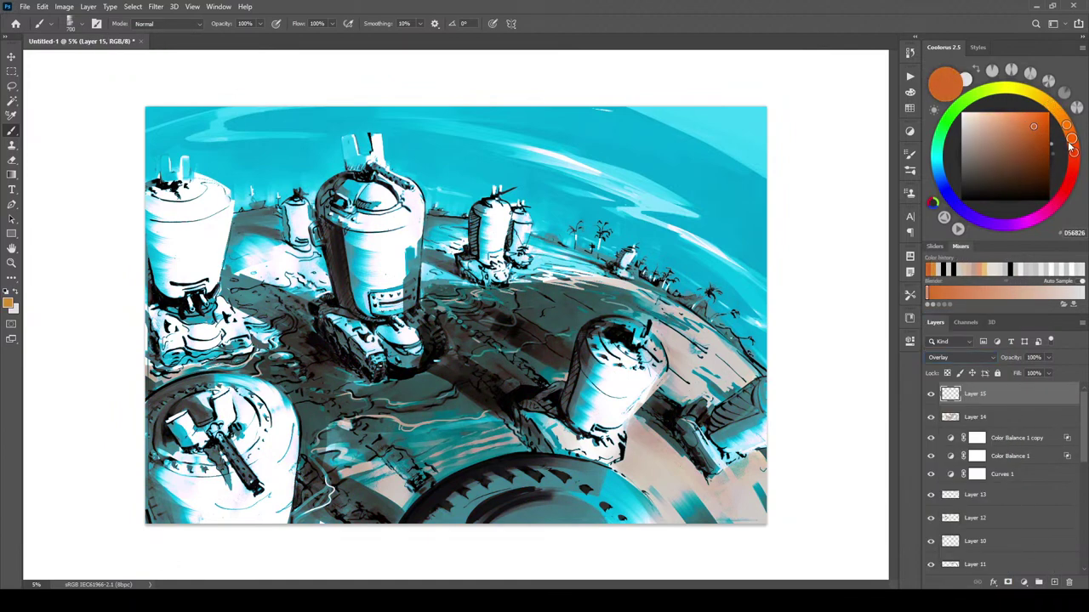
left_click_drag(453, 317, 475, 380)
key("bracketright")
key("bracketright")
key("bracketright")
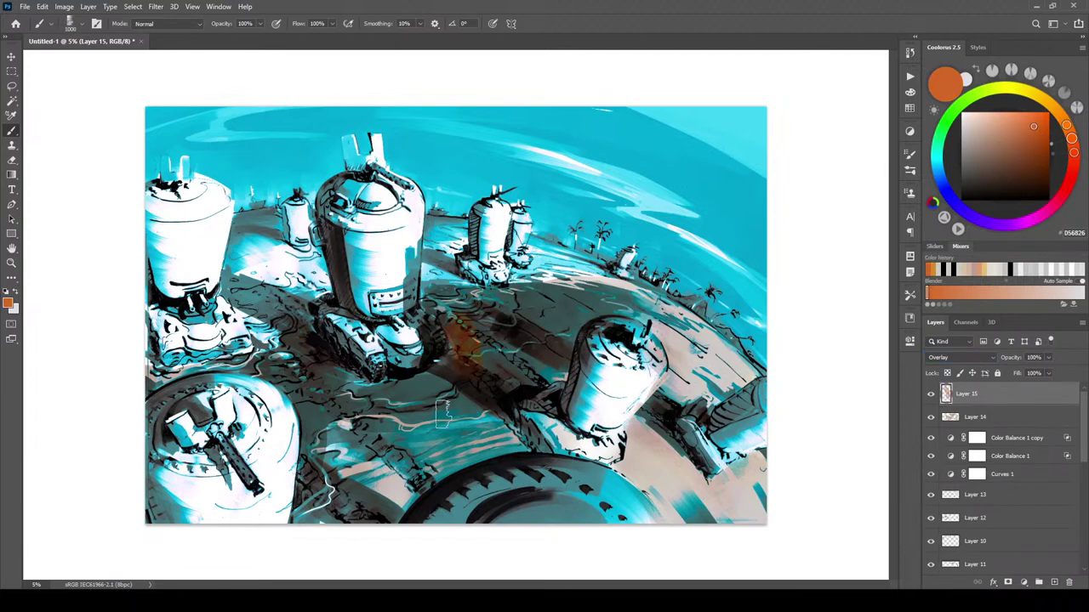
mouse_move(442, 414)
left_mouse_down()
mouse_move(466, 370)
mouse_move(450, 375)
mouse_move(444, 333)
mouse_move(465, 330)
left_mouse_up()
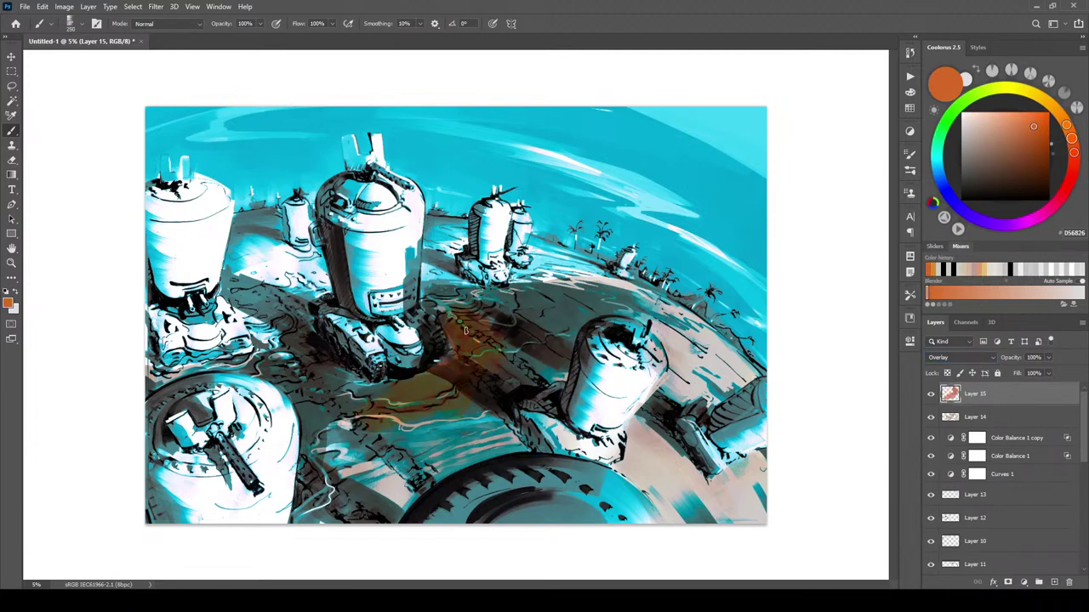
mouse_move(533, 338)
left_mouse_down()
mouse_move(508, 313)
mouse_move(477, 385)
mouse_move(523, 375)
mouse_move(595, 290)
mouse_move(540, 312)
mouse_move(513, 308)
mouse_move(568, 296)
mouse_move(548, 341)
mouse_move(617, 296)
mouse_move(579, 305)
mouse_move(582, 313)
mouse_move(462, 400)
mouse_move(363, 412)
mouse_move(432, 425)
mouse_move(419, 450)
mouse_move(375, 436)
mouse_move(311, 386)
mouse_move(344, 395)
mouse_move(322, 387)
mouse_move(351, 429)
mouse_move(325, 376)
mouse_move(367, 409)
mouse_move(305, 360)
mouse_move(331, 442)
mouse_move(309, 400)
mouse_move(319, 476)
mouse_move(320, 376)
mouse_move(308, 356)
mouse_move(199, 376)
left_mouse_up()
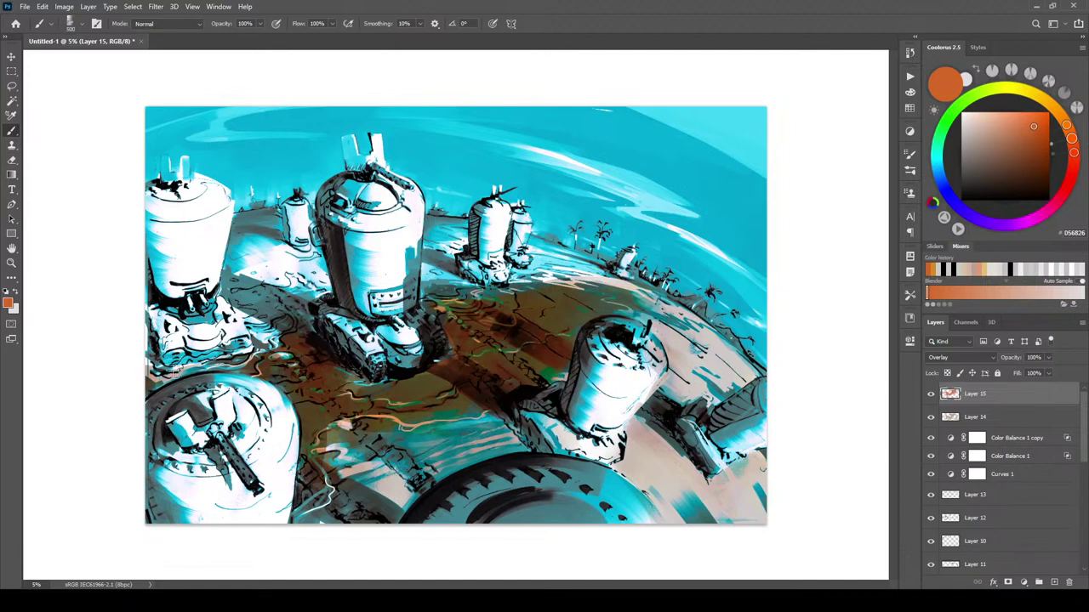
- Extend the saturated orange on Layer 15 over the ground behind the front-right robot and across the central foreground
key("]")
mouse_move(569, 315)
left_mouse_down()
mouse_move(489, 304)
mouse_move(653, 297)
left_mouse_up()
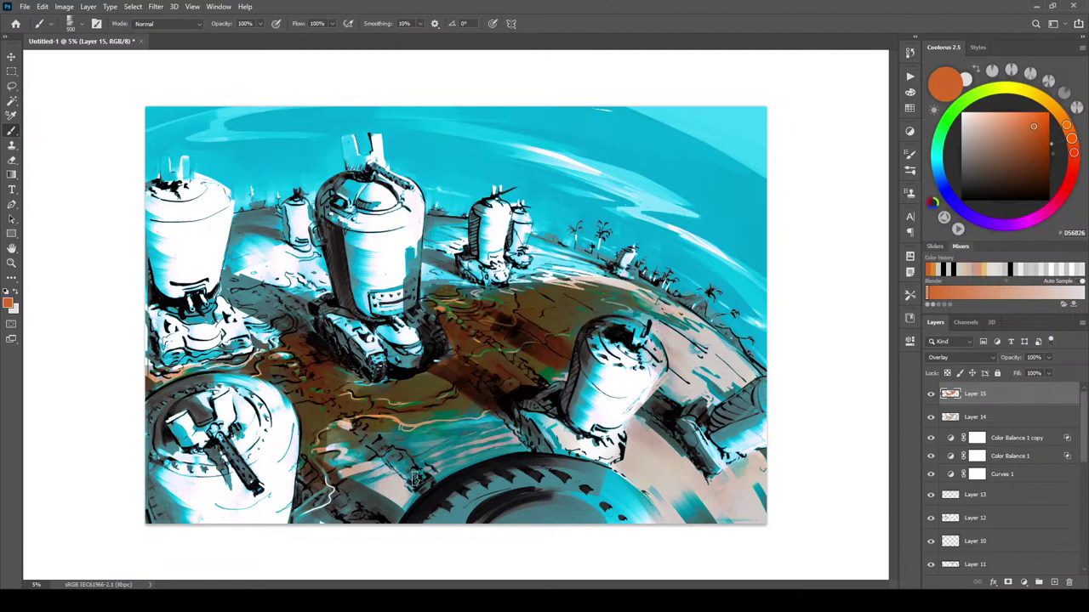
key("]")
key("]")
key("]")
key("]")
mouse_move(465, 454)
left_mouse_down()
mouse_move(418, 488)
mouse_move(533, 443)
mouse_move(370, 463)
mouse_move(496, 420)
mouse_move(352, 480)
left_mouse_up()
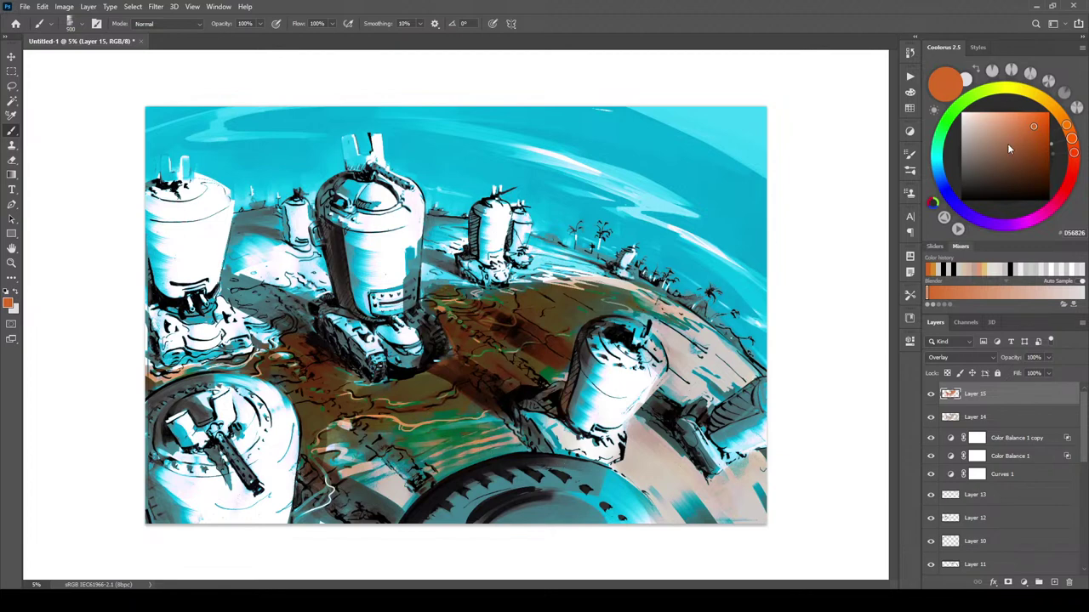
- Pick a muted orange-brown and paint it on Layer 15 over the pale ground beside the front-right robot
mouse_move(1014, 120)
left_mouse_down()
mouse_move(996, 149)
mouse_move(1063, 114)
left_mouse_up()
mouse_move(670, 326)
left_mouse_down()
mouse_move(689, 410)
mouse_move(684, 391)
left_mouse_up()
key("bracketright")
key("bracketright")
key("bracketright")
left_click_drag(701, 344, 739, 379)
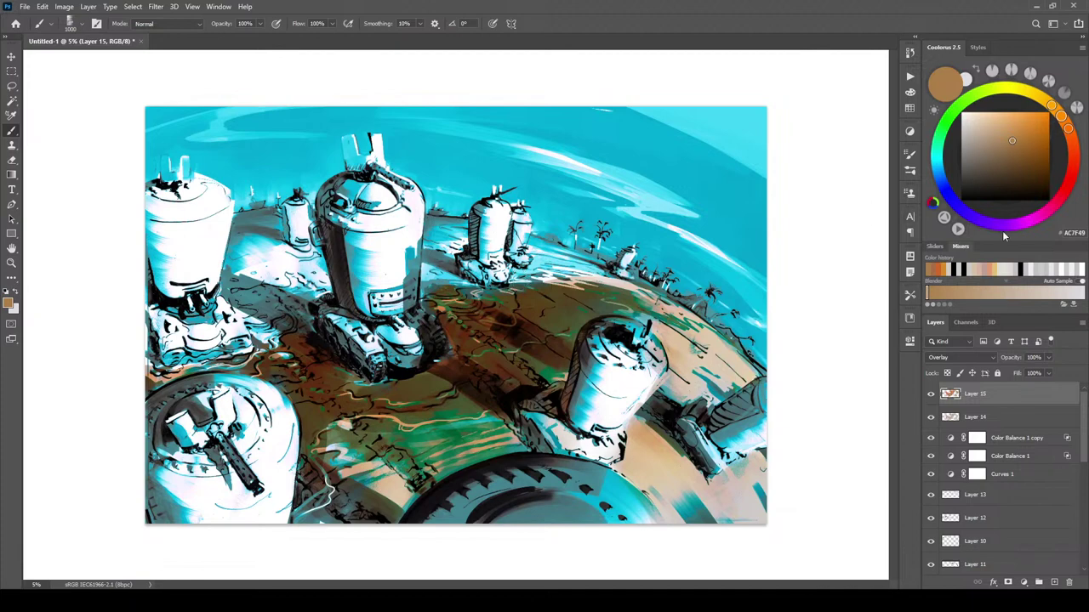
- Select Layer 14, pick a teal green (299182) and paint it over the ground between the back-left and central robots
left_click(982, 418)
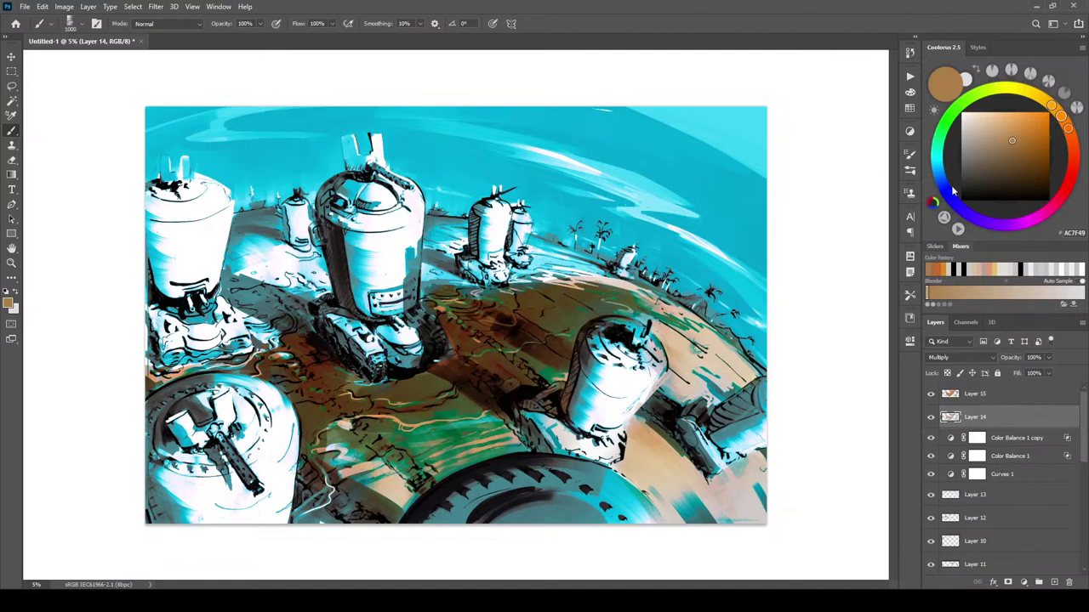
left_click(941, 160)
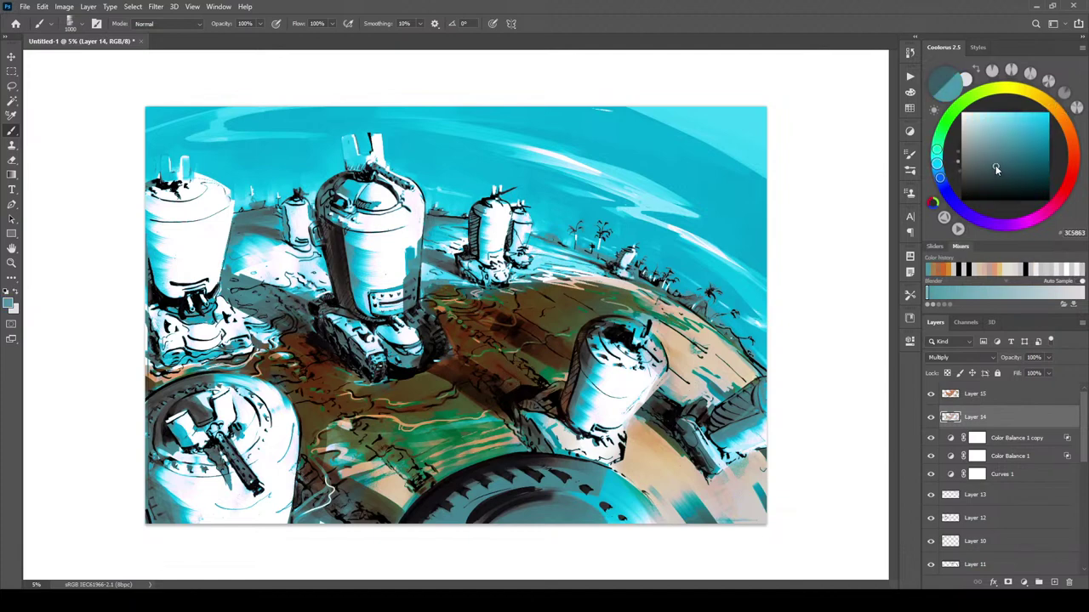
left_click(937, 151)
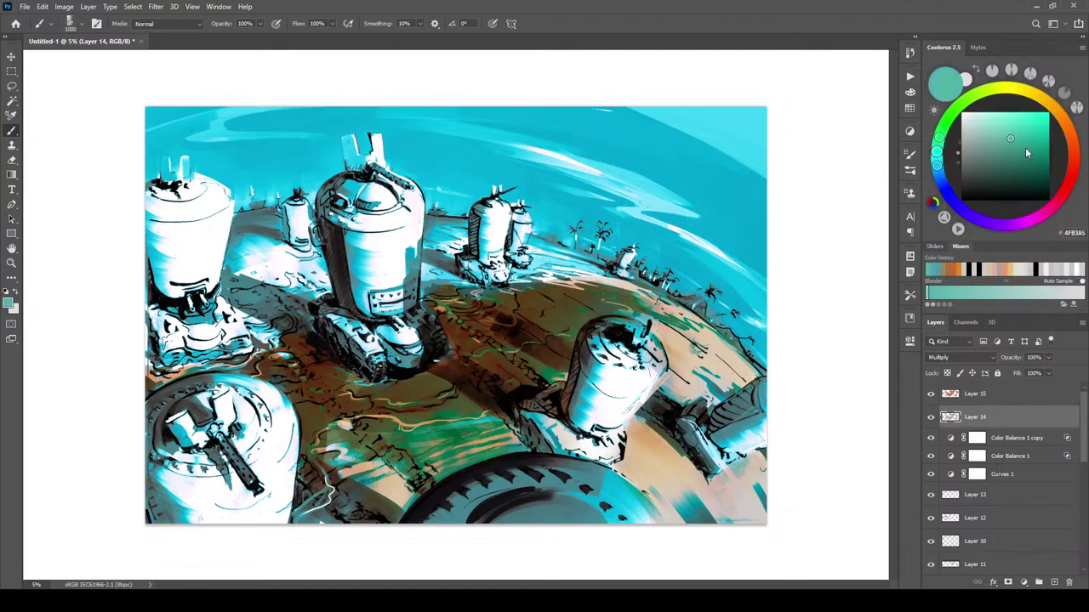
mouse_move(1025, 147)
left_mouse_down()
mouse_move(1014, 148)
mouse_move(1024, 149)
left_mouse_up()
key("bracketright")
mouse_move(253, 280)
left_mouse_down()
mouse_move(270, 318)
mouse_move(258, 337)
left_mouse_up()
mouse_move(236, 259)
left_mouse_down()
mouse_move(246, 291)
mouse_move(258, 303)
mouse_move(270, 295)
mouse_move(276, 321)
mouse_move(293, 325)
mouse_move(291, 291)
mouse_move(312, 267)
mouse_move(265, 257)
mouse_move(257, 243)
mouse_move(266, 227)
mouse_move(247, 224)
mouse_move(235, 289)
left_mouse_up()
key("bracketleft")
left_click_drag(317, 247, 314, 225)
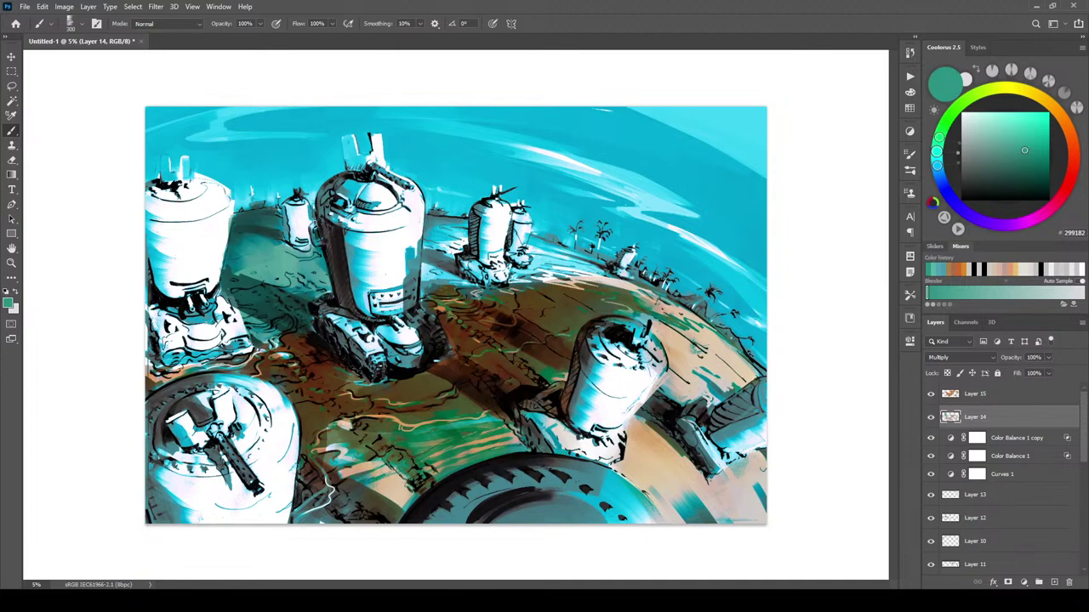
- Paint the same teal green on Layer 14 over the distant ground from the central robot along the horizon
key("bracketright")
key("bracketright")
key("bracketright")
mouse_move(433, 230)
left_mouse_down()
mouse_move(431, 281)
mouse_move(442, 289)
mouse_move(459, 230)
left_mouse_up()
mouse_move(534, 275)
left_mouse_down()
mouse_move(518, 277)
mouse_move(553, 275)
mouse_move(537, 264)
mouse_move(557, 256)
mouse_move(534, 259)
mouse_move(607, 274)
mouse_move(578, 264)
mouse_move(544, 268)
mouse_move(600, 269)
mouse_move(537, 274)
mouse_move(628, 287)
left_mouse_up()
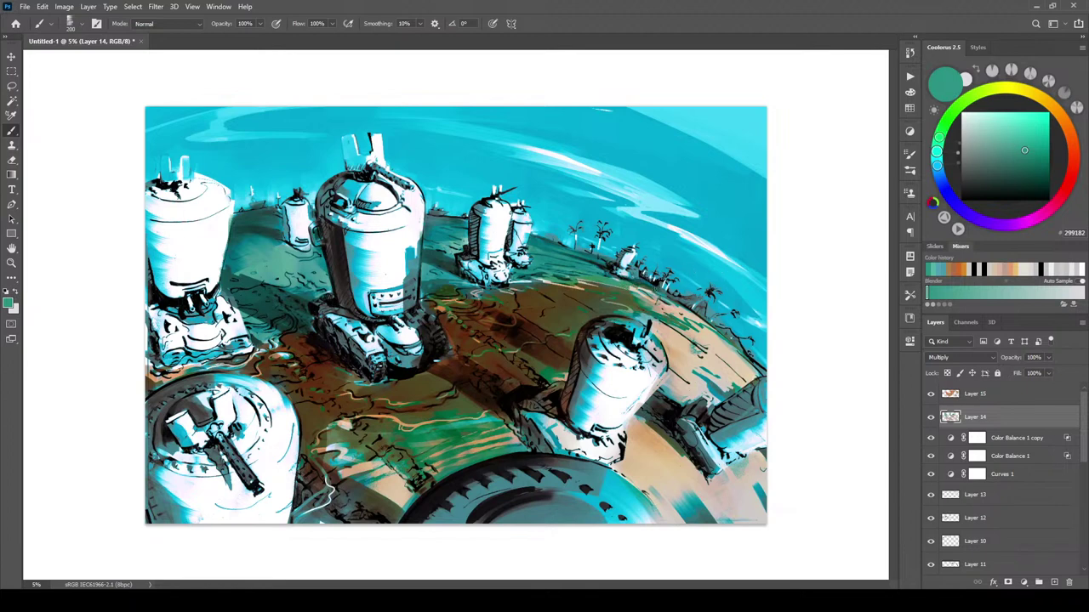
left_click_drag(628, 289, 685, 307)
left_click_drag(582, 289, 531, 281)
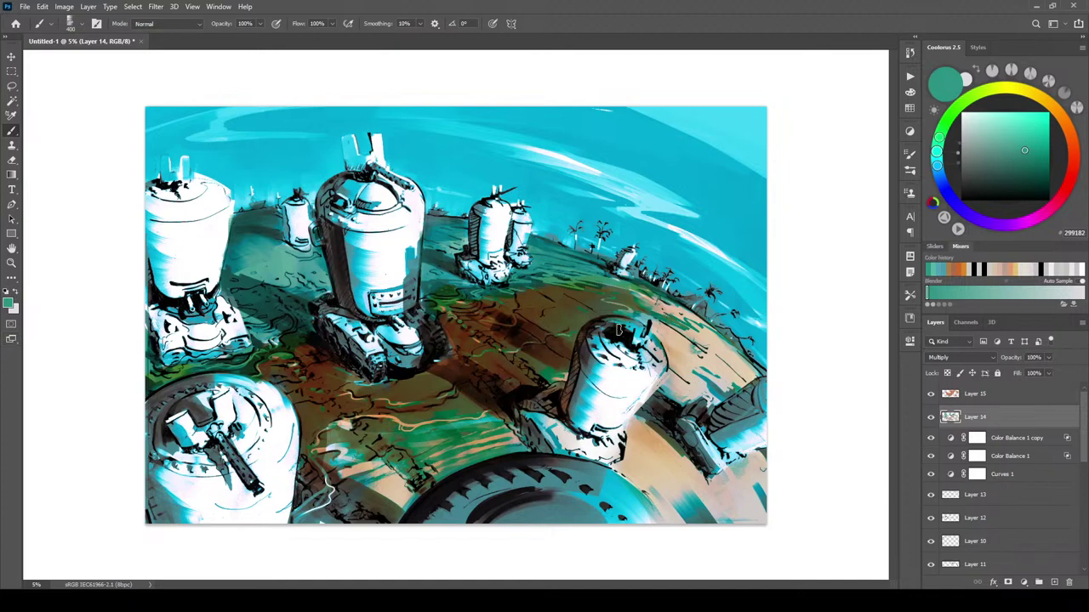
- Check Layer 14 and Color Balance 1 copy, and paint black on the latter's mask over the lower central ground
left_click(931, 417)
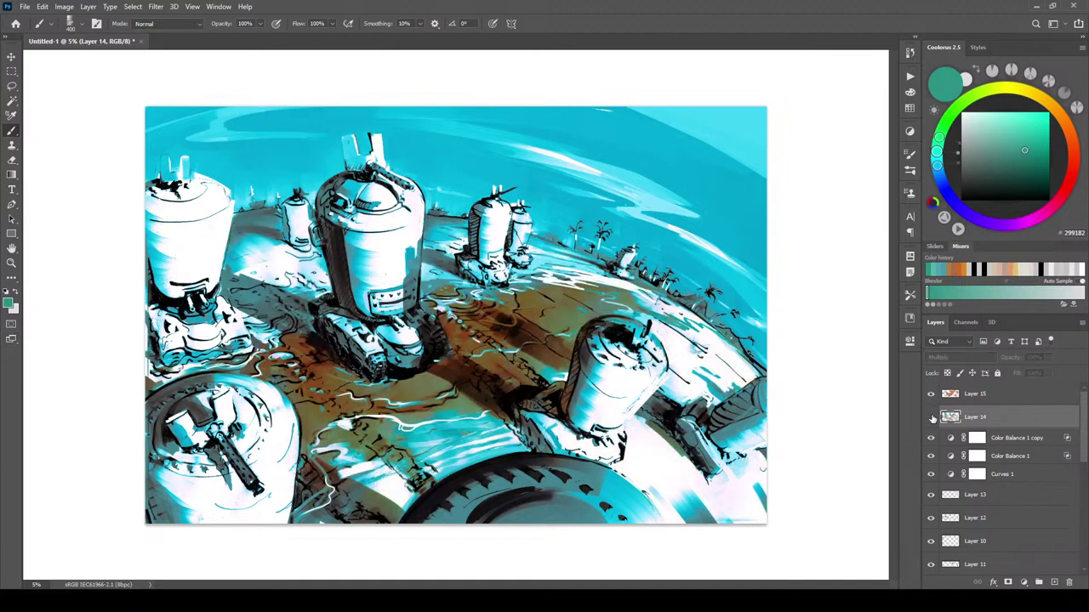
left_click(930, 417)
left_click(931, 438)
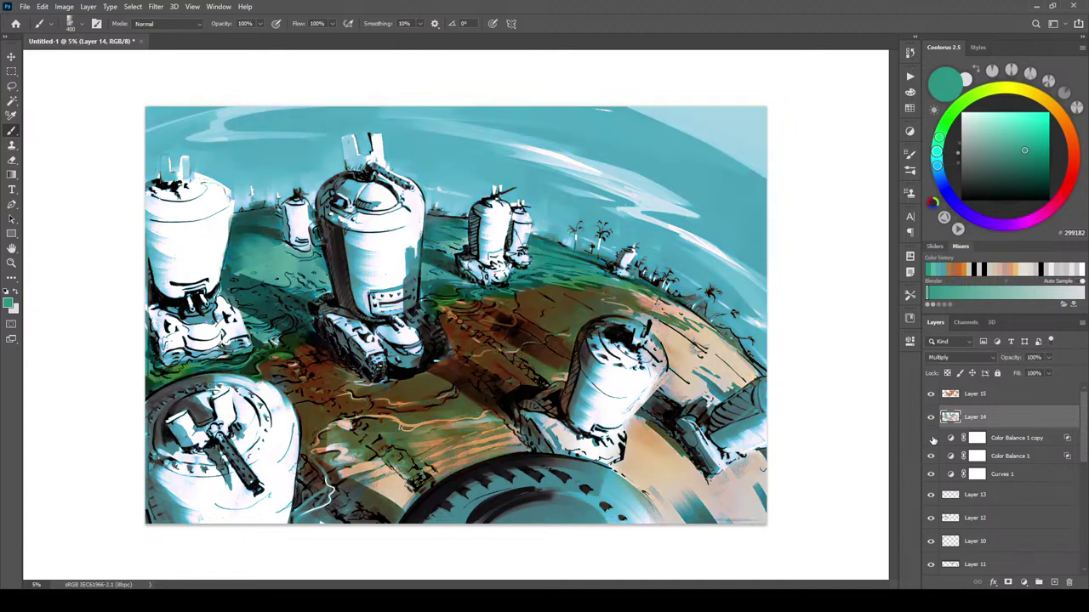
left_click(930, 437)
left_click(976, 438)
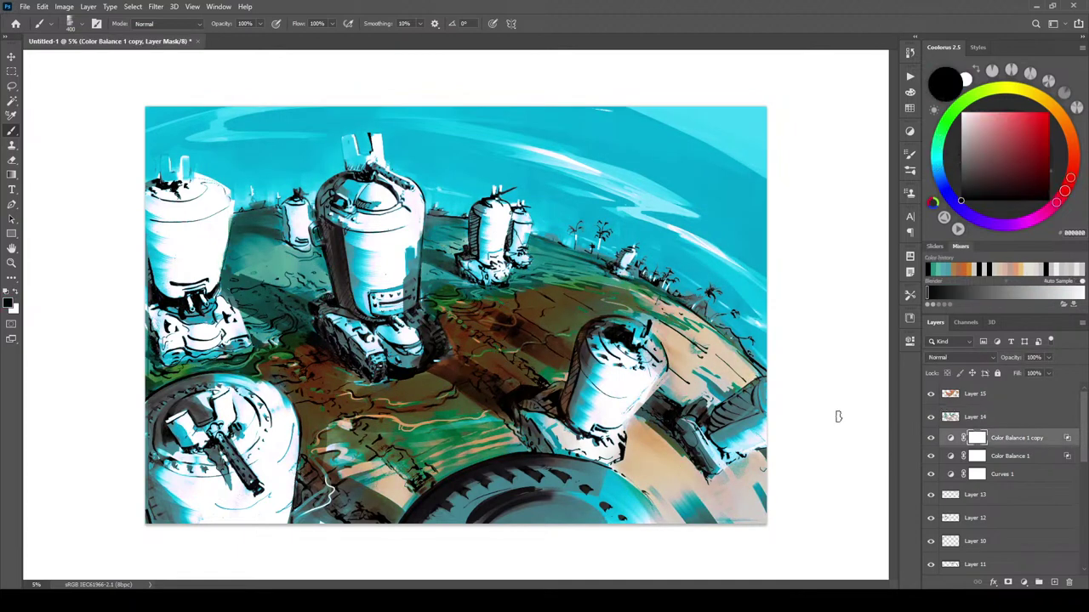
key("bracketright")
key("bracketright")
key("bracketright")
key("bracketright")
key("bracketright")
mouse_move(475, 412)
left_mouse_down()
mouse_move(500, 443)
mouse_move(419, 482)
mouse_move(393, 461)
mouse_move(476, 420)
mouse_move(501, 422)
mouse_move(380, 475)
left_mouse_up()
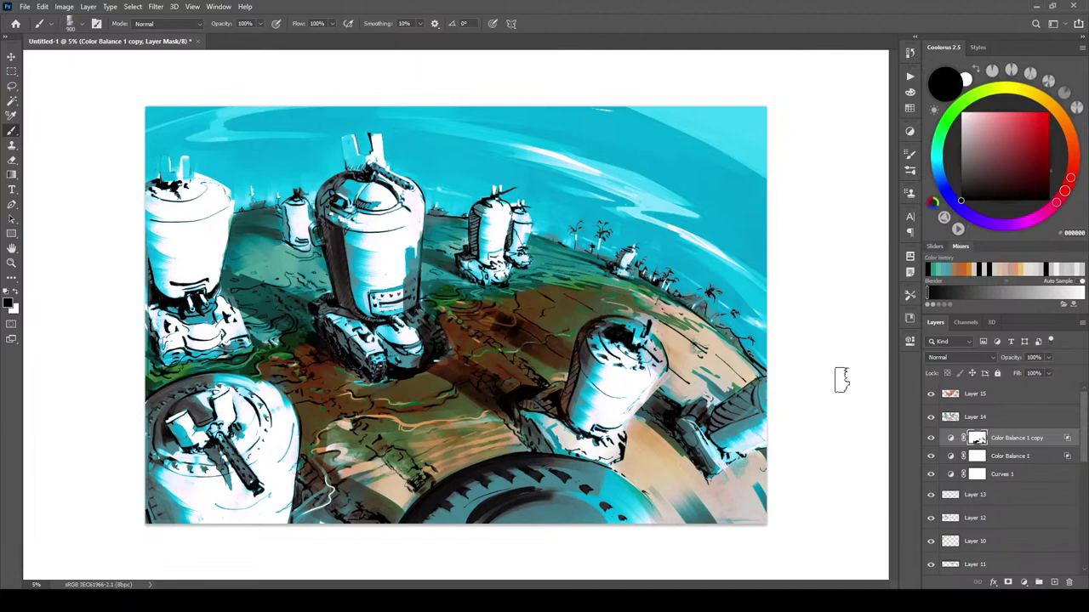
- Try limiting Layer 14 with a white Blend If value of 240 for the underlying layer
left_click(930, 418)
left_click(930, 419)
left_click(930, 419)
left_click(930, 418)
double_click(1013, 423)
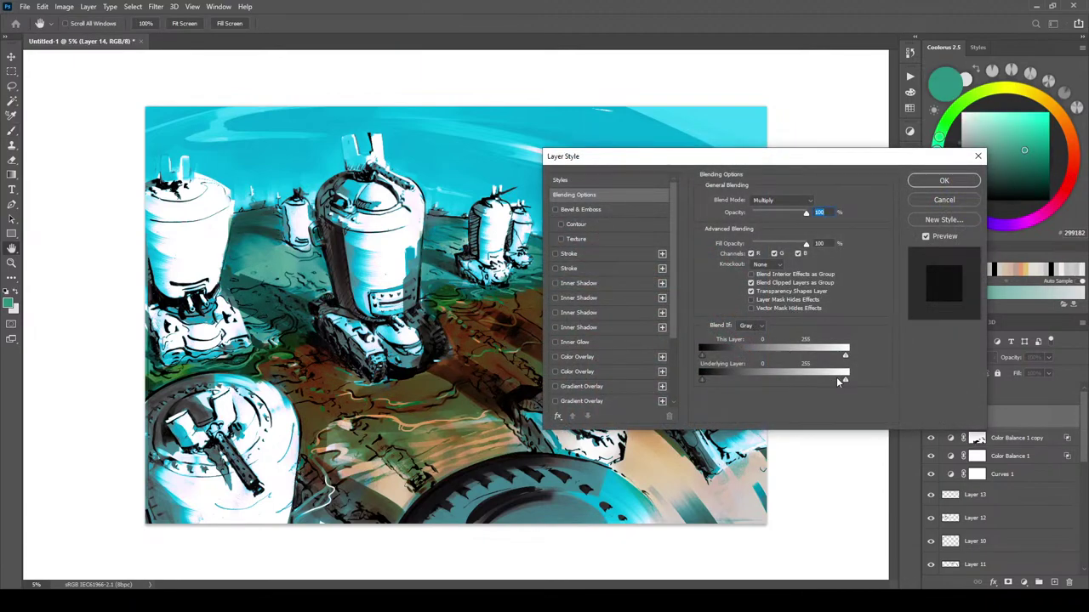
left_click_drag(845, 380, 836, 380)
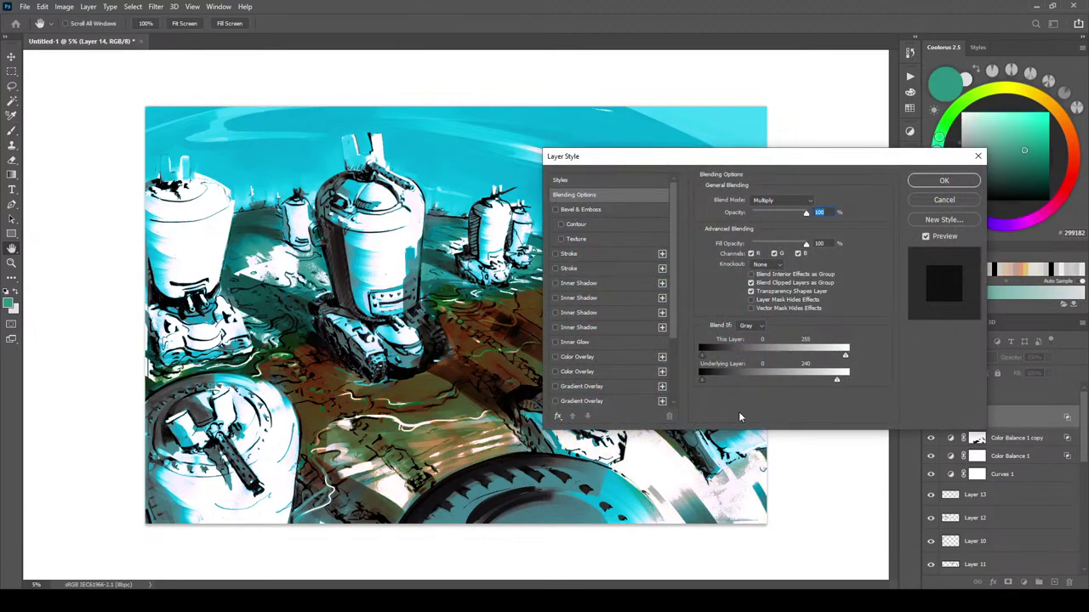
left_click(945, 181)
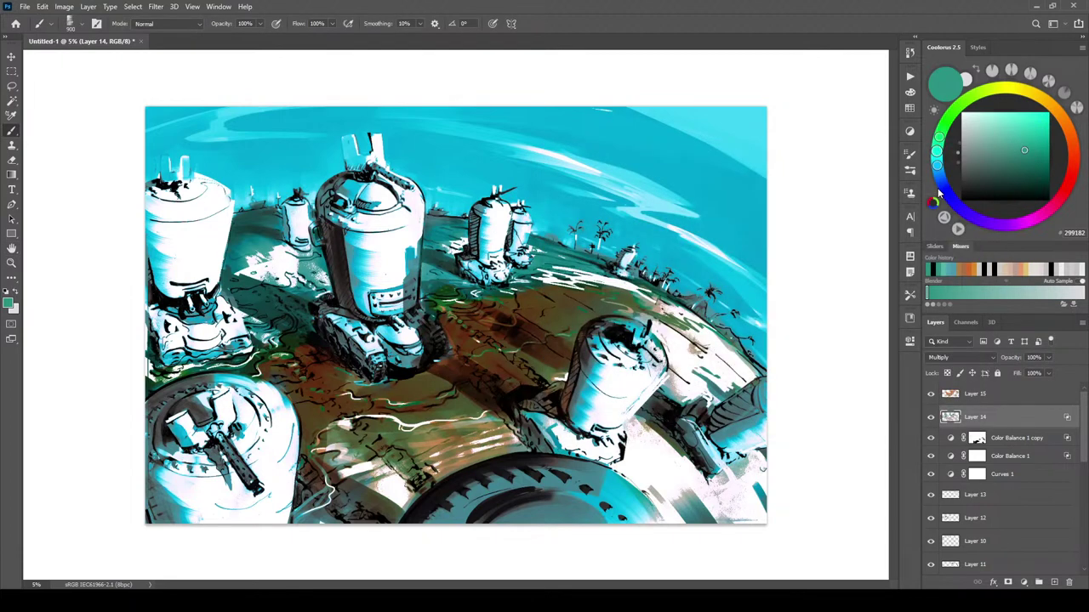
- Compare the image with and without Layer 14's Blend If limit, and leave the limit undone
key("ctrl+z")
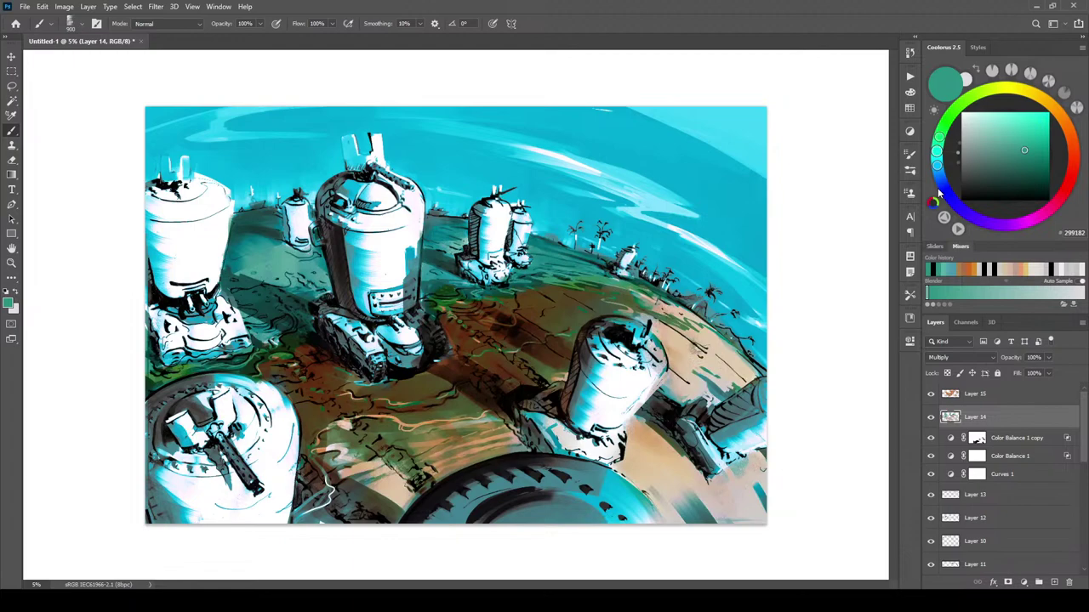
key("ctrl+shift+z")
key("ctrl+z")
key("ctrl+shift+z")
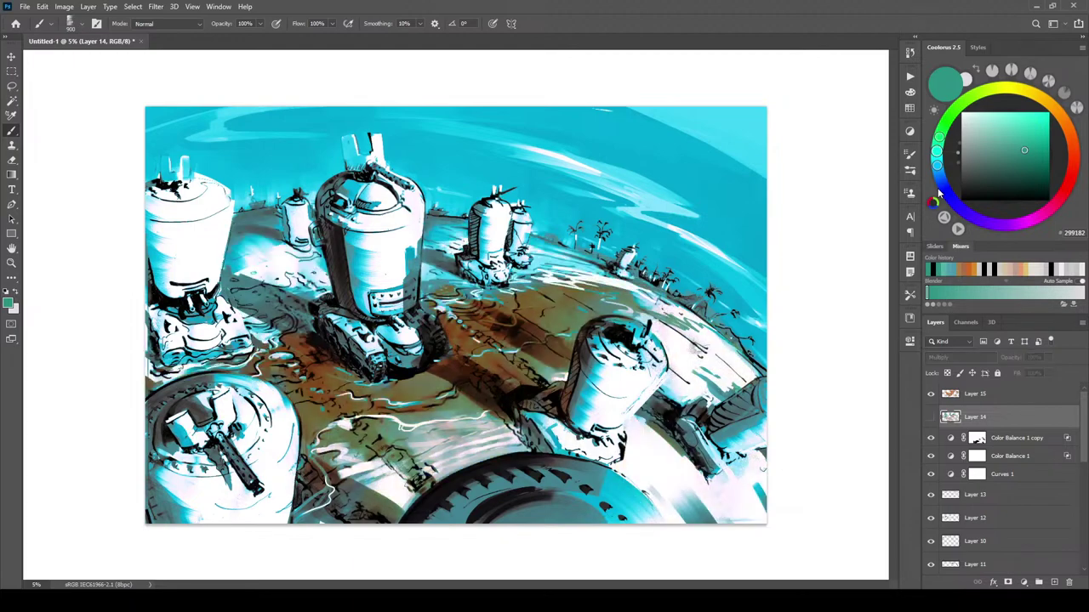
key("ctrl+z")
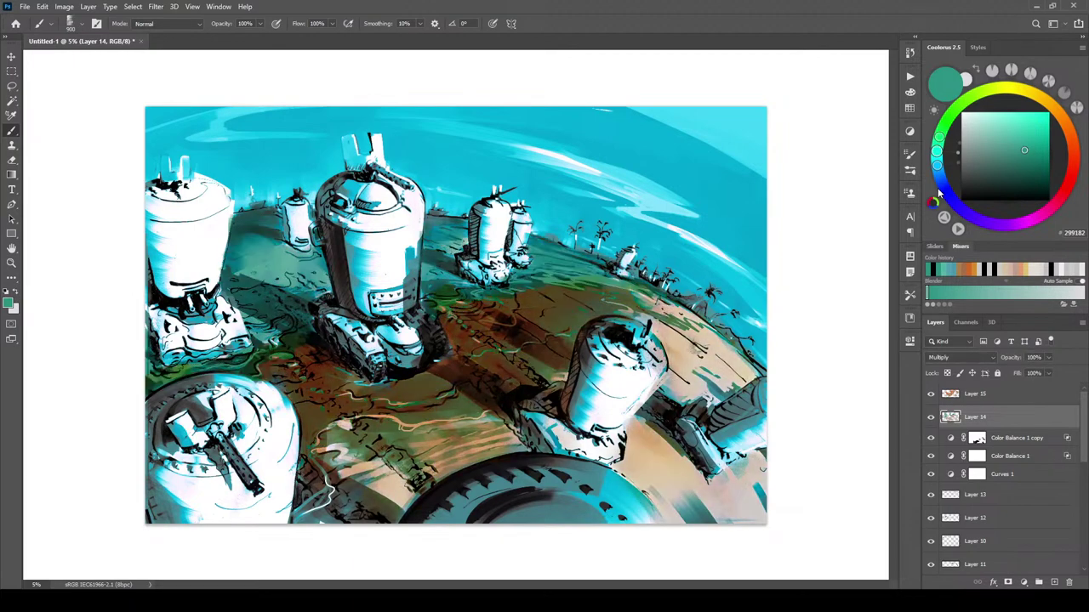
- Compare the image with and without Layer 15, and move Layer 14 above Layer 15
left_click(930, 394)
left_click(930, 394)
left_click(929, 394)
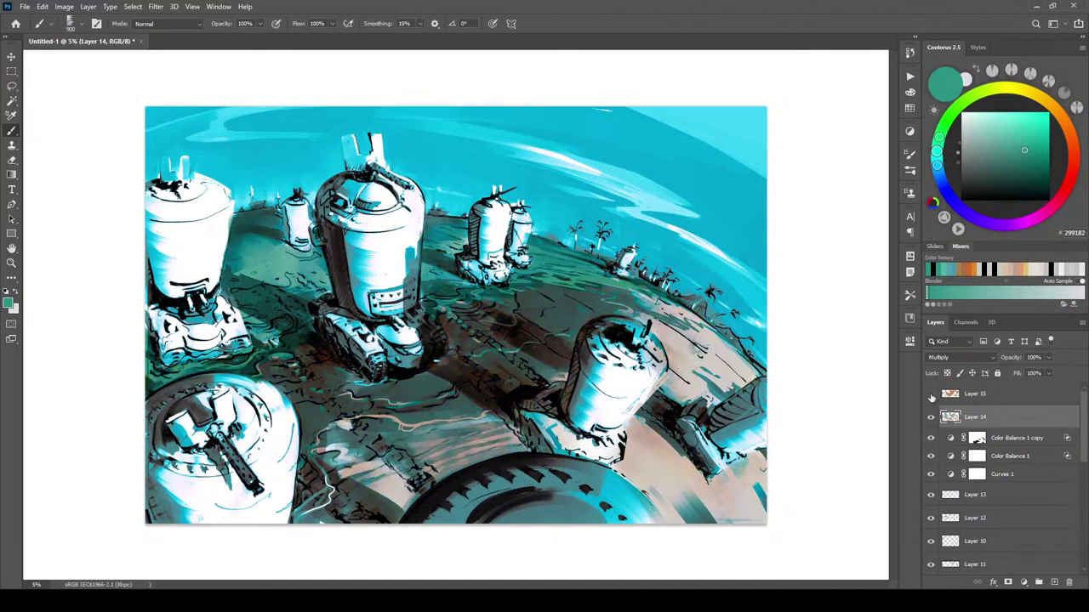
left_click(930, 395)
left_click_drag(1002, 407, 1003, 425)
left_click(957, 400)
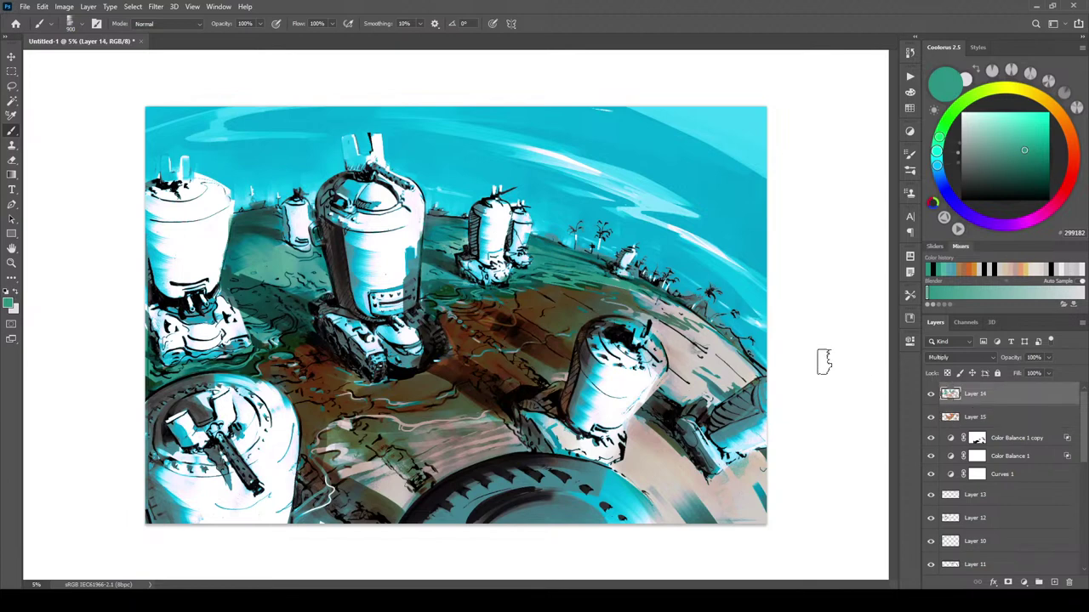
- Sample a ground green, shift it to a greyish tone (8A9186) and paint it on Layer 14 near the far horizon
left_click(634, 306, "alt")
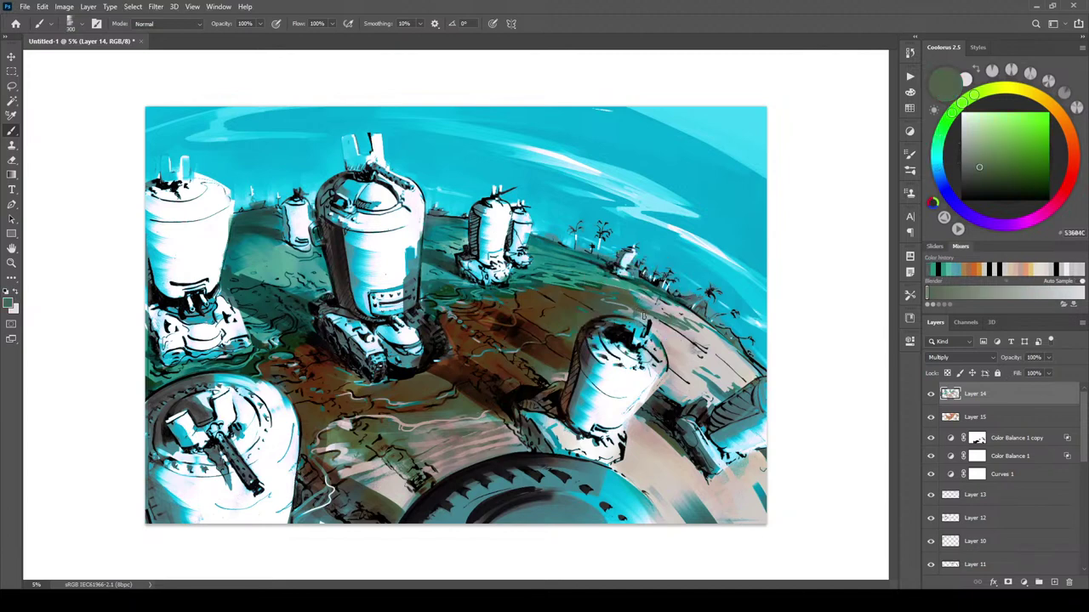
left_click(967, 149)
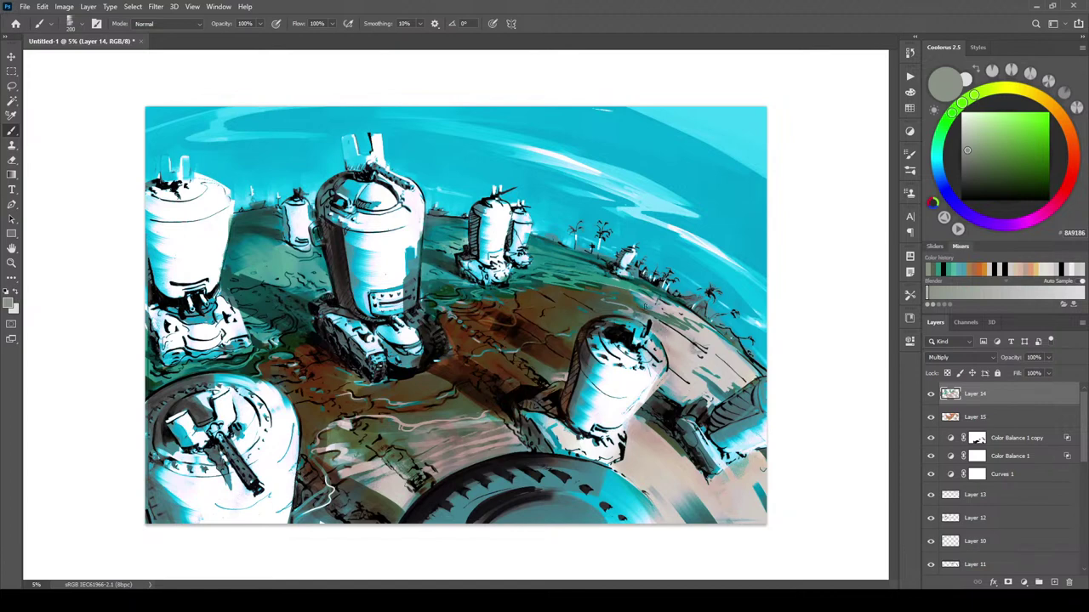
mouse_move(642, 300)
left_mouse_down()
mouse_move(702, 324)
mouse_move(677, 313)
left_mouse_up()
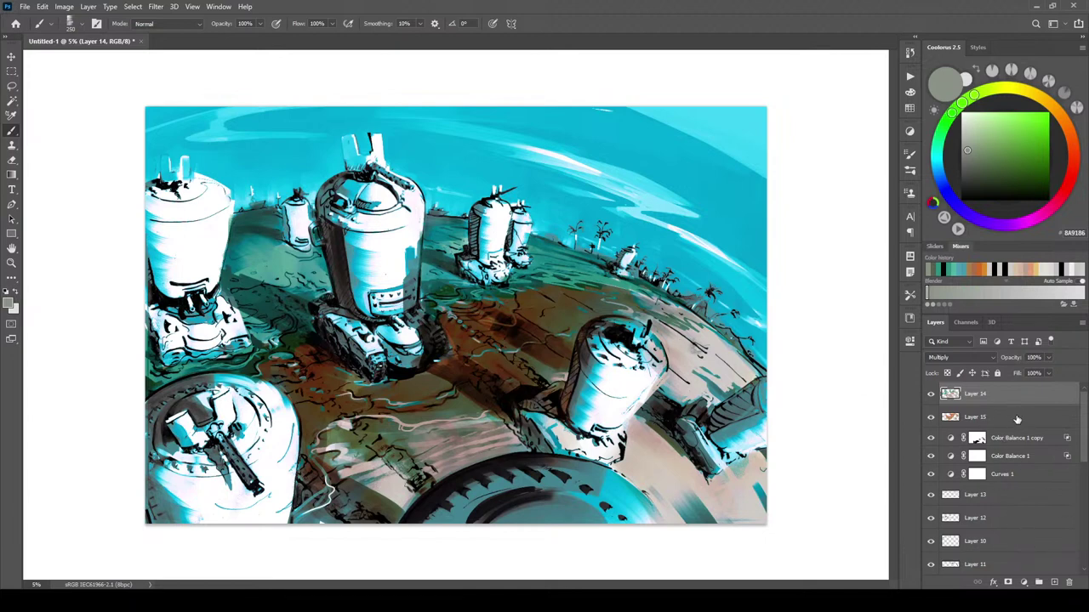
- Add a new layer above Layer 14 and set its blending mode to Multiply
left_click(1054, 582)
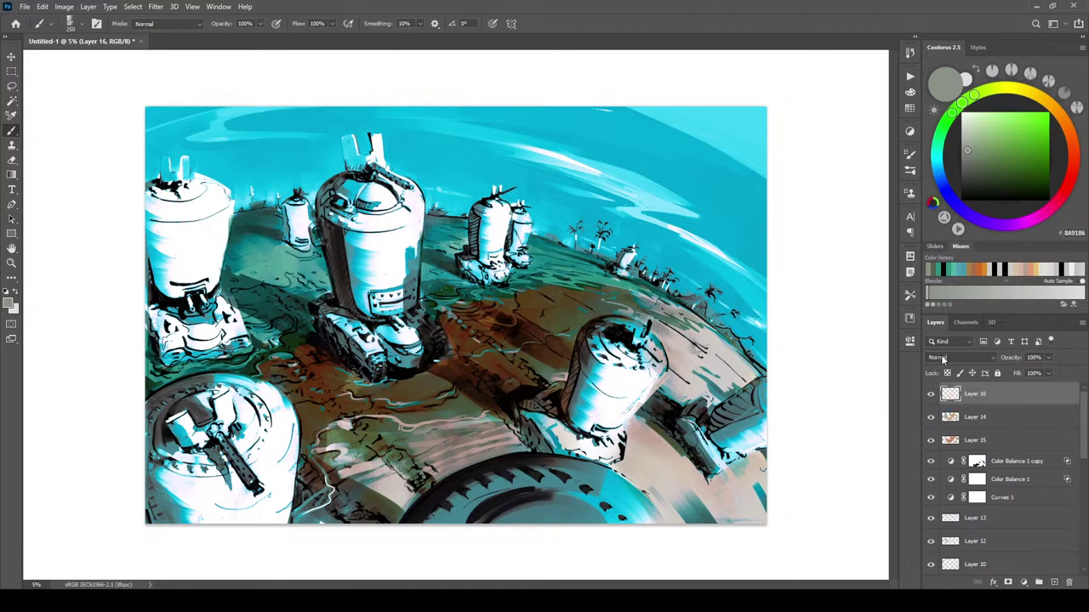
left_click(947, 360)
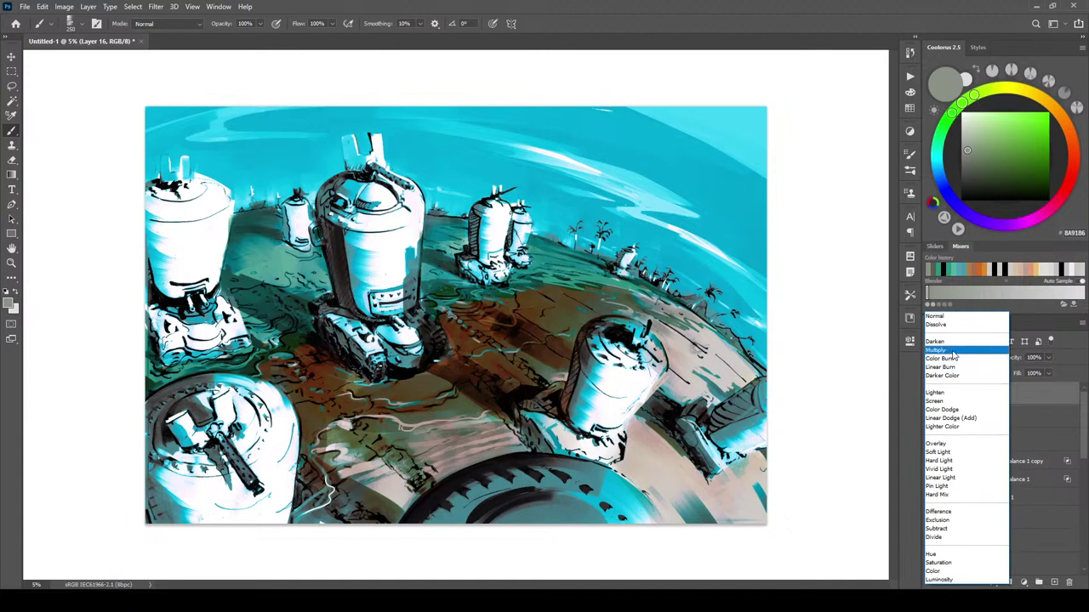
left_click(951, 350)
- Pick a bright yellow and paint it over the body and base of the front-right robot
left_click(1026, 91)
left_click(1018, 121)
left_click_drag(1019, 123, 1029, 112)
key("bracketright")
key("bracketright")
key("bracketright")
key("bracketright")
mouse_move(587, 414)
left_mouse_down()
mouse_move(591, 375)
mouse_move(610, 410)
mouse_move(647, 365)
mouse_move(638, 400)
mouse_move(643, 340)
mouse_move(625, 331)
mouse_move(583, 429)
mouse_move(561, 429)
mouse_move(559, 442)
mouse_move(529, 415)
mouse_move(591, 455)
mouse_move(561, 443)
mouse_move(604, 456)
mouse_move(622, 439)
left_mouse_up()
- Paint the cropped robot beside the front-right one and the whole central robot, including its tracks, bright yellow
key("]")
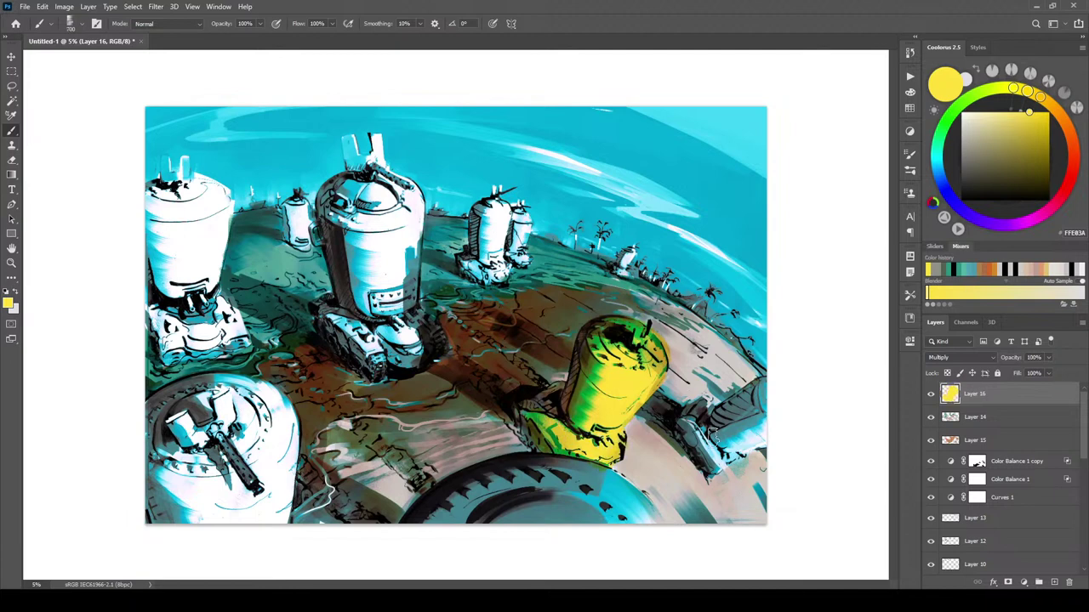
left_click_drag(689, 423, 725, 459)
mouse_move(762, 428)
left_mouse_down()
mouse_move(709, 462)
mouse_move(768, 435)
mouse_move(735, 445)
mouse_move(765, 391)
mouse_move(714, 422)
mouse_move(765, 390)
mouse_move(775, 409)
mouse_move(675, 426)
left_mouse_up()
mouse_move(339, 203)
left_mouse_down()
mouse_move(374, 319)
mouse_move(385, 203)
mouse_move(400, 323)
mouse_move(410, 213)
mouse_move(379, 196)
mouse_move(401, 218)
mouse_move(411, 207)
mouse_move(391, 196)
mouse_move(349, 200)
mouse_move(342, 213)
mouse_move(351, 141)
mouse_move(351, 164)
mouse_move(378, 160)
mouse_move(359, 158)
mouse_move(378, 140)
mouse_move(383, 174)
left_mouse_up()
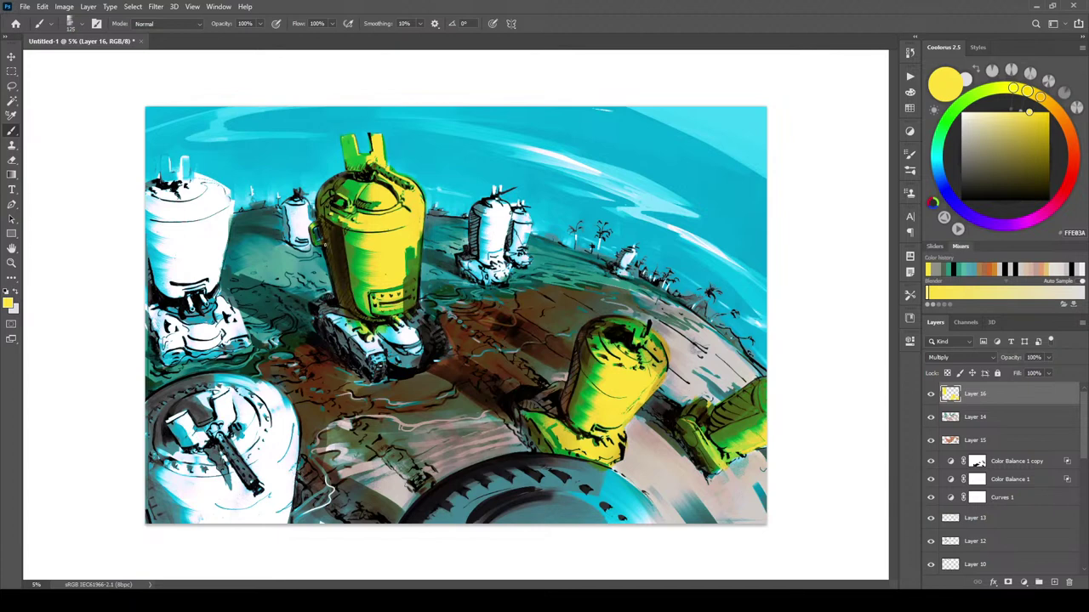
mouse_move(333, 327)
left_mouse_down()
mouse_move(328, 303)
mouse_move(357, 365)
mouse_move(337, 310)
mouse_move(379, 371)
mouse_move(376, 345)
mouse_move(396, 336)
mouse_move(411, 356)
mouse_move(418, 316)
mouse_move(440, 346)
mouse_move(427, 326)
left_mouse_up()
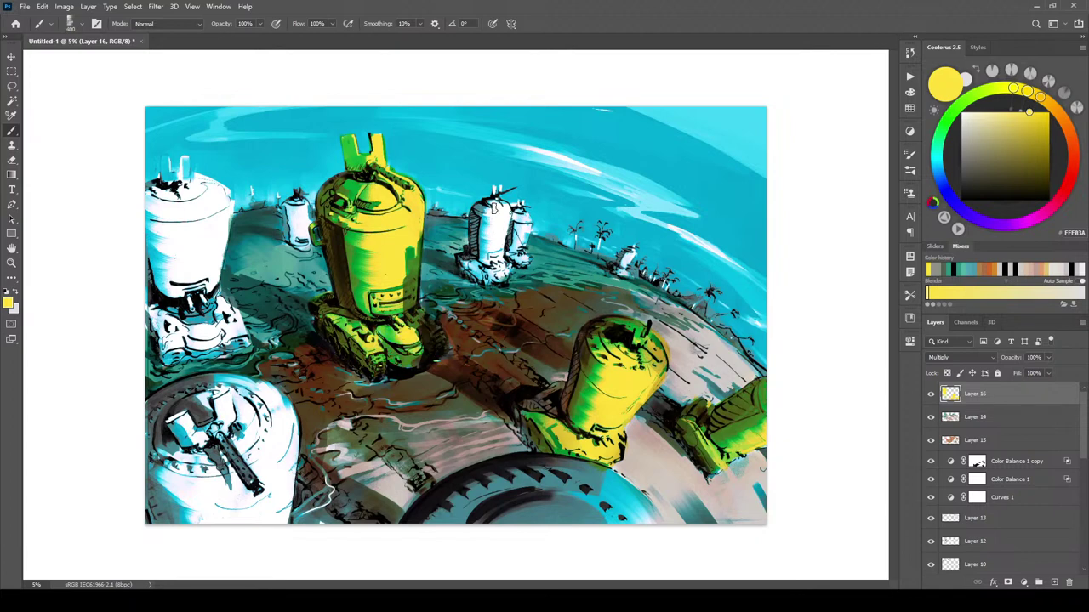
- Paint the two distant robots and the small one behind the central robot bright yellow
mouse_move(494, 207)
left_mouse_down()
mouse_move(471, 270)
mouse_move(489, 256)
mouse_move(499, 282)
mouse_move(489, 213)
mouse_move(499, 255)
mouse_move(500, 223)
mouse_move(493, 254)
left_mouse_up()
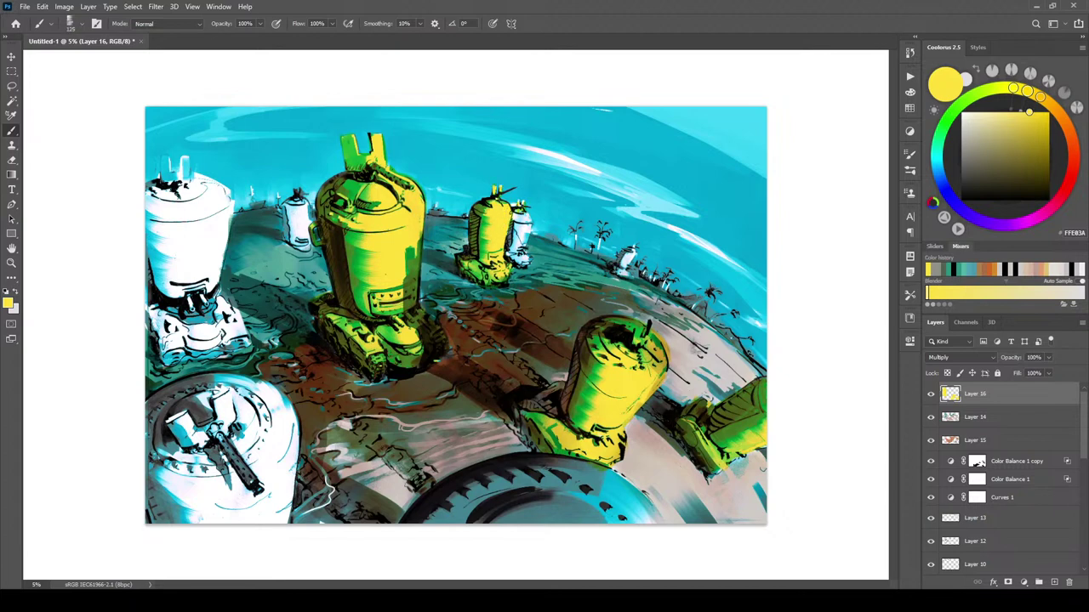
mouse_move(515, 211)
left_mouse_down()
mouse_move(514, 261)
mouse_move(523, 238)
left_mouse_up()
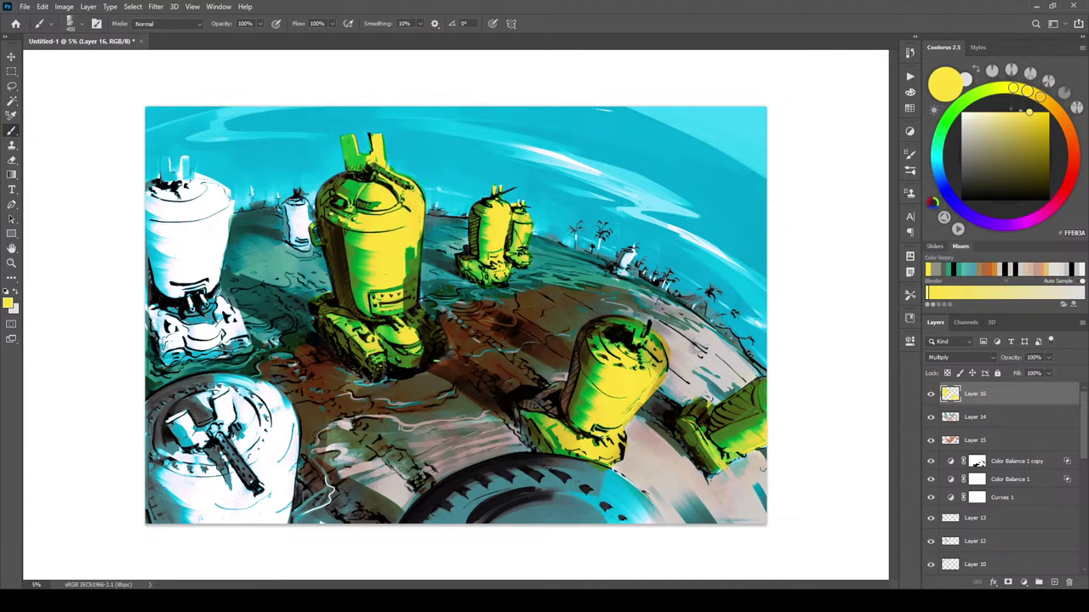
mouse_move(294, 203)
left_mouse_down()
mouse_move(300, 242)
mouse_move(302, 226)
left_mouse_up()
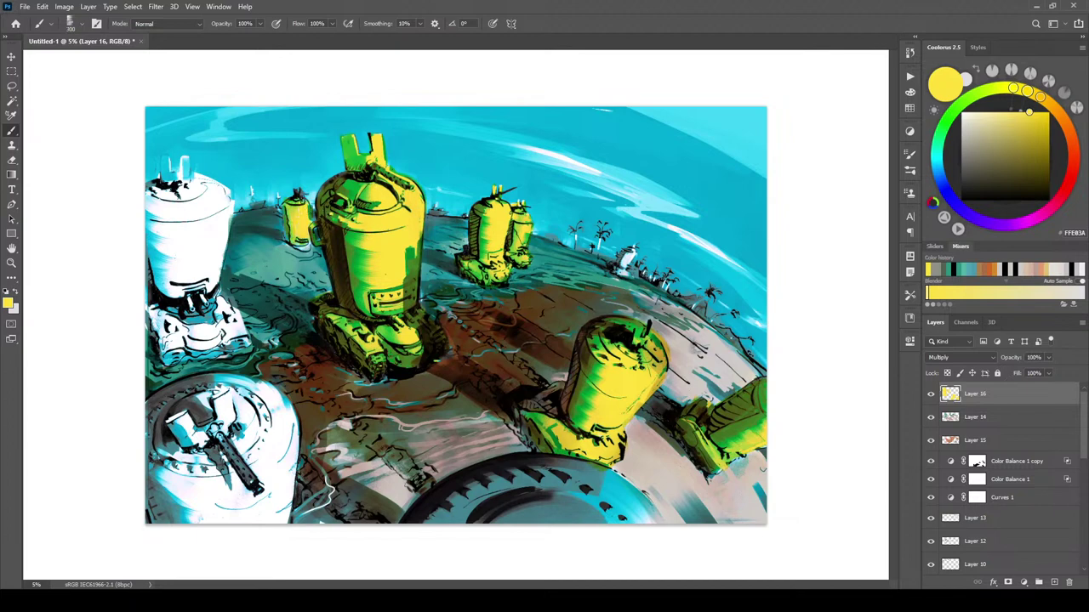
- Paint the back-left robot bright yellow, covering its antennas, body and tracked base
key("[")
mouse_move(166, 176)
left_mouse_down()
mouse_move(192, 166)
mouse_move(184, 159)
mouse_move(190, 202)
mouse_move(157, 225)
mouse_move(212, 206)
mouse_move(175, 192)
mouse_move(215, 200)
mouse_move(188, 186)
mouse_move(219, 209)
mouse_move(200, 198)
mouse_move(180, 213)
mouse_move(200, 218)
mouse_move(202, 280)
mouse_move(209, 214)
mouse_move(165, 220)
mouse_move(176, 274)
mouse_move(151, 231)
mouse_move(202, 308)
mouse_move(194, 281)
mouse_move(198, 316)
mouse_move(158, 325)
mouse_move(167, 339)
mouse_move(204, 328)
mouse_move(202, 341)
mouse_move(209, 328)
mouse_move(226, 348)
mouse_move(228, 321)
mouse_move(213, 299)
left_mouse_up()
key("]")
key("]")
key("]")
key("]")
key("bracketleft")
key("bracketleft")
key("bracketleft")
key("bracketleft")
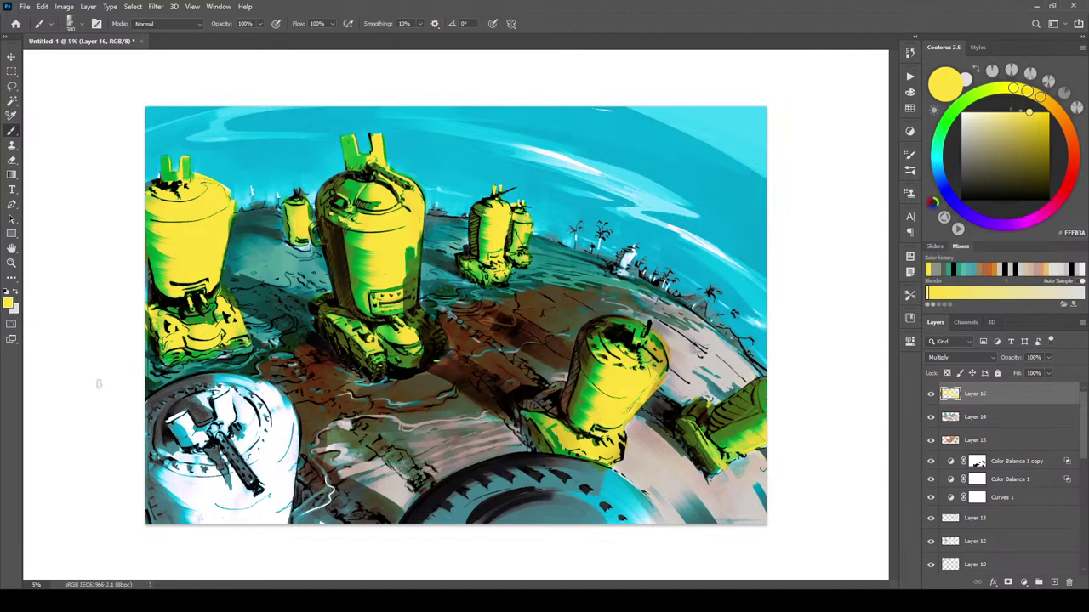
- Paint the front-left robot, the large round foreground shape and the tiny horizon robot bright yellow
key("bracketright")
key("bracketright")
key("bracketright")
key("bracketright")
key("bracketright")
key("bracketright")
key("bracketright")
key("bracketright")
mouse_move(267, 416)
left_mouse_down()
mouse_move(212, 401)
mouse_move(260, 410)
mouse_move(179, 424)
mouse_move(212, 385)
mouse_move(186, 387)
mouse_move(155, 410)
mouse_move(236, 387)
mouse_move(170, 478)
mouse_move(168, 417)
mouse_move(156, 476)
mouse_move(168, 444)
mouse_move(206, 500)
mouse_move(185, 475)
mouse_move(241, 410)
mouse_move(250, 519)
mouse_move(271, 529)
mouse_move(274, 438)
mouse_move(276, 472)
mouse_move(283, 434)
mouse_move(253, 407)
mouse_move(281, 429)
mouse_move(271, 407)
mouse_move(283, 430)
mouse_move(272, 396)
mouse_move(272, 419)
mouse_move(246, 382)
mouse_move(217, 413)
left_mouse_up()
mouse_move(596, 489)
left_mouse_down()
mouse_move(509, 479)
mouse_move(456, 538)
mouse_move(520, 496)
mouse_move(589, 483)
mouse_move(440, 530)
mouse_move(499, 489)
mouse_move(441, 503)
mouse_move(415, 539)
mouse_move(565, 500)
mouse_move(586, 511)
mouse_move(536, 489)
left_mouse_up()
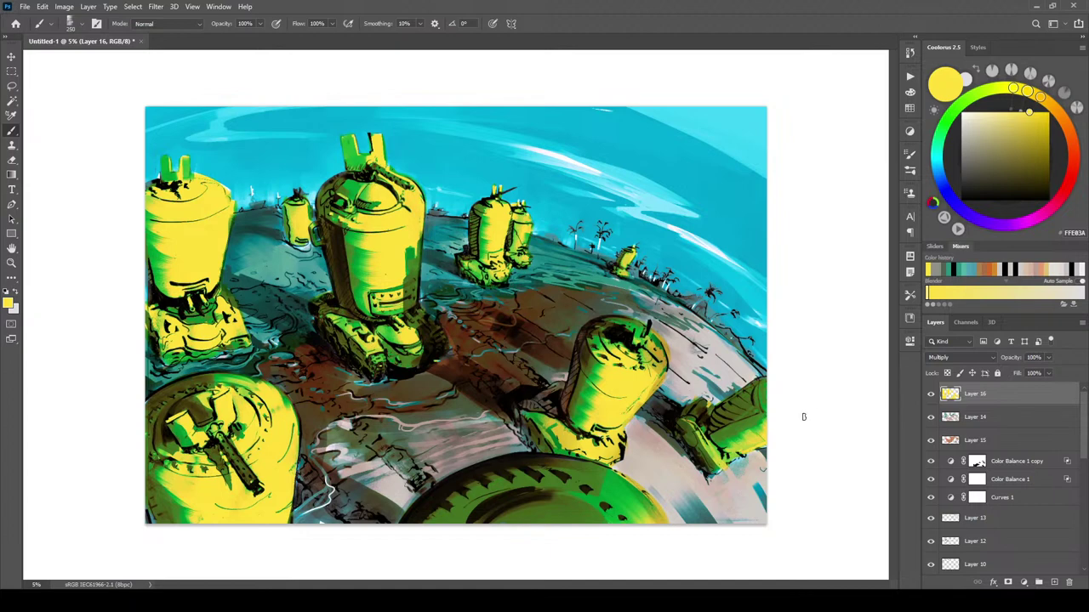
left_click(950, 394, "ctrl")
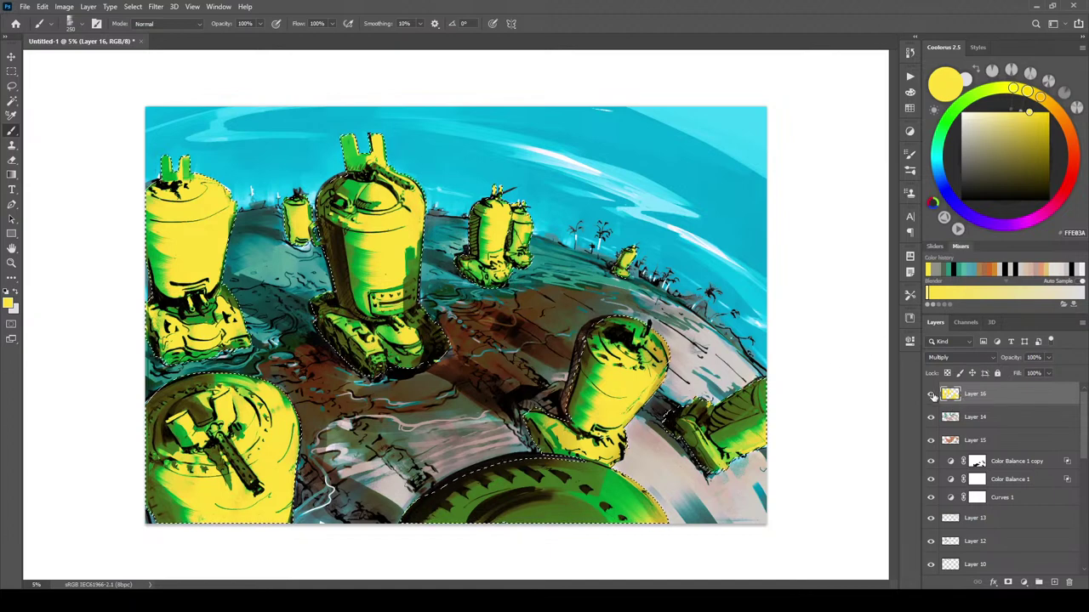
left_click(931, 394)
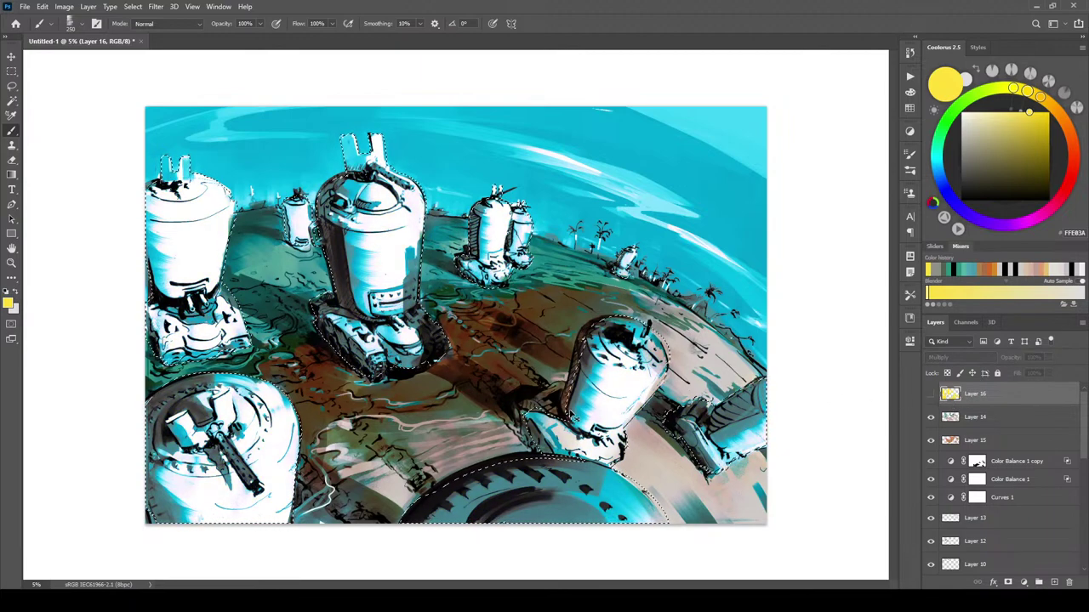
key("ctrl+d")
left_click(931, 394)
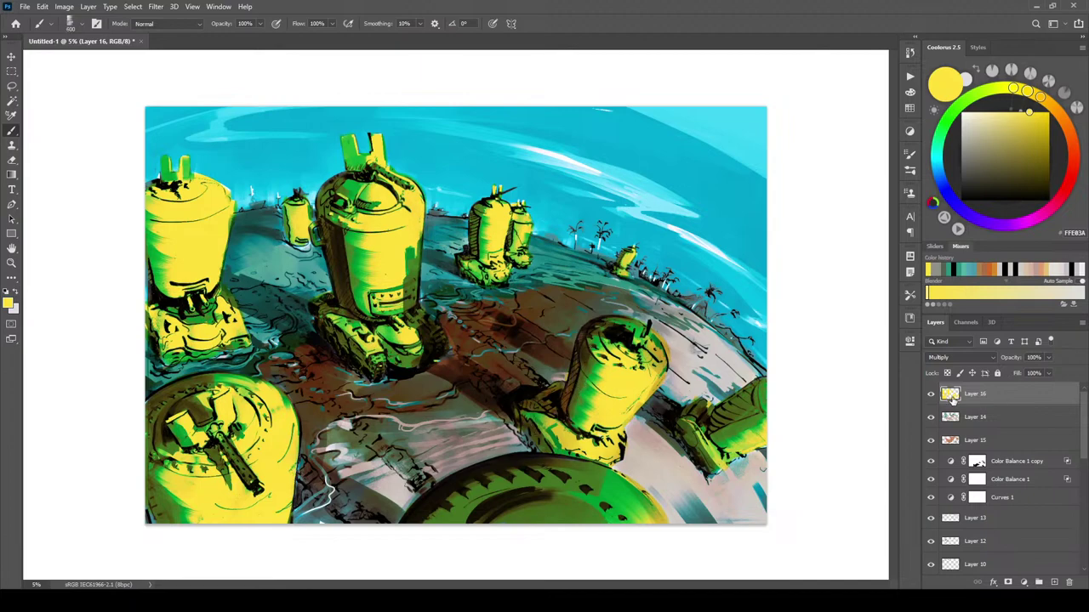
- Replace the hidden Layer 16 with a #ffe03a Solid Color fill masked to the robot shapes and blended as Multiply
left_click(950, 396, "ctrl")
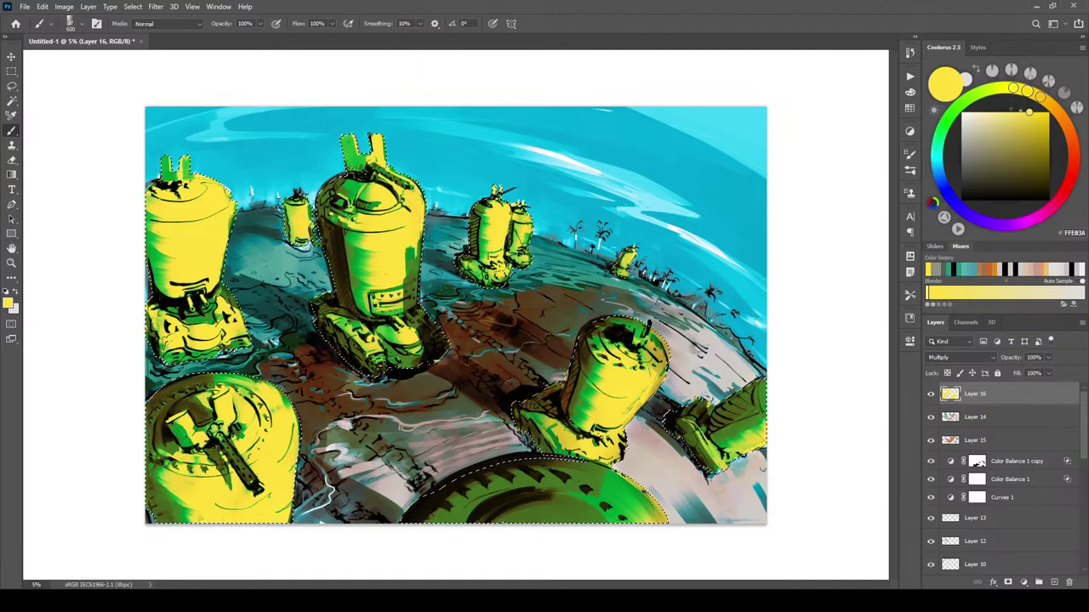
mouse_move(510, 600)
left_click(931, 394)
left_click(1024, 582)
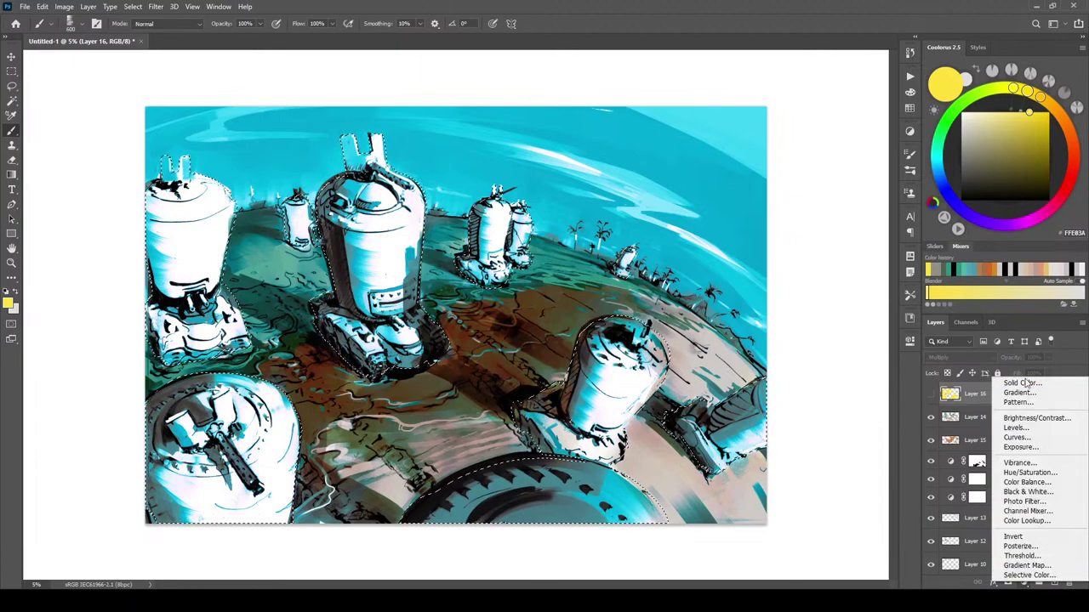
left_click(1030, 381)
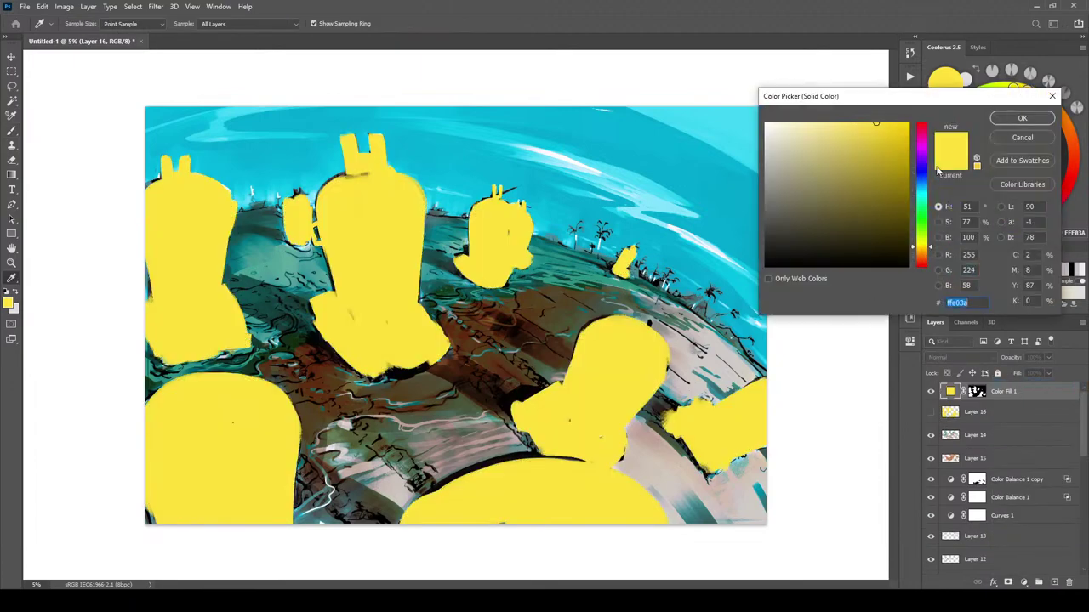
left_click(1023, 118)
left_click(945, 358)
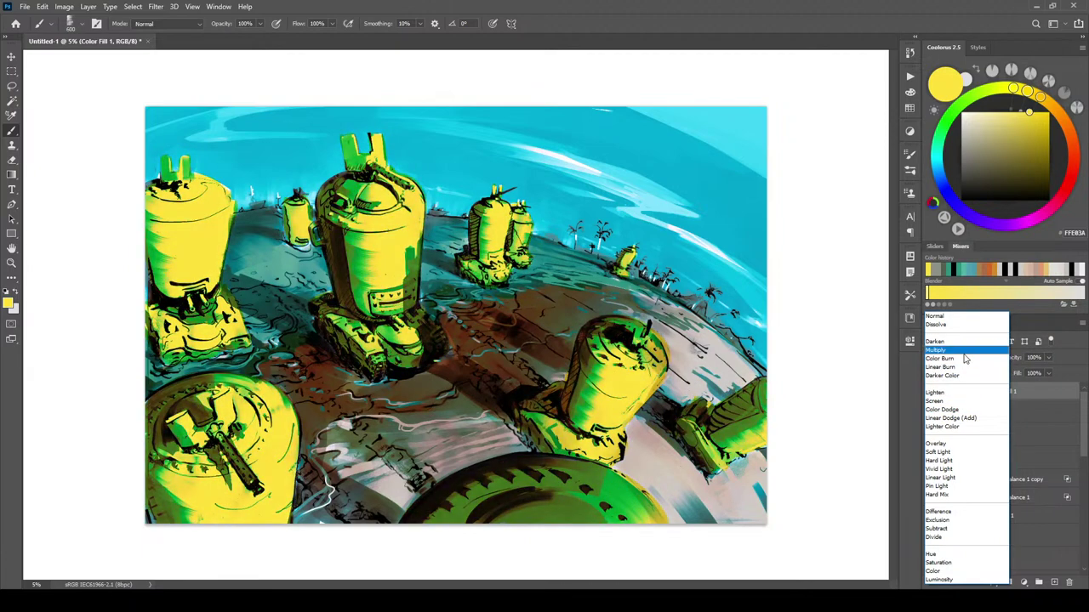
left_click(935, 349)
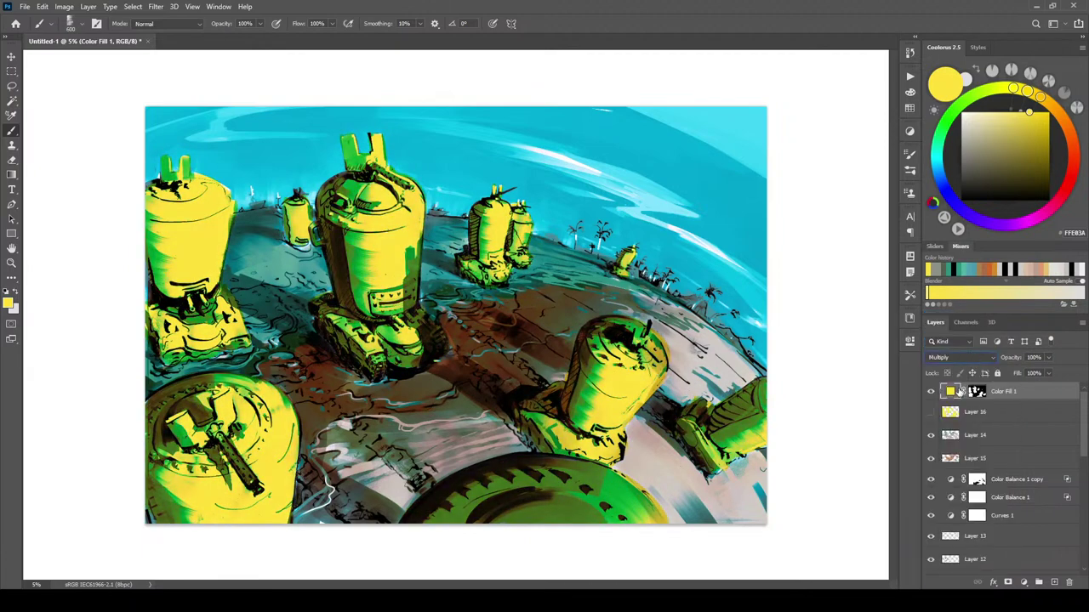
- Change the robots' Solid Color fill to the light orange #ffbc53
double_click(951, 393)
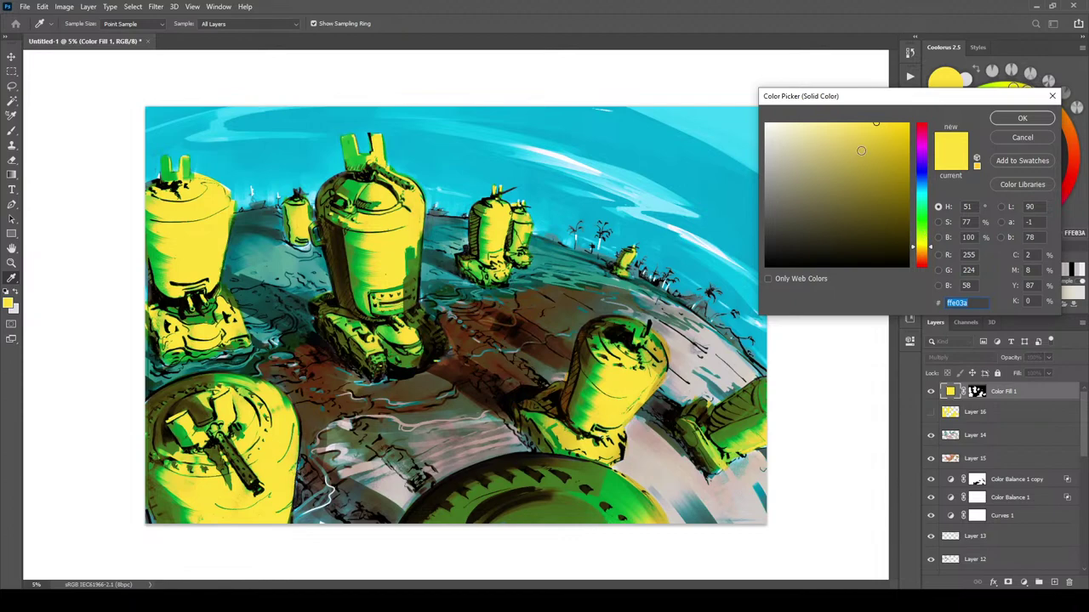
left_click_drag(861, 150, 908, 124)
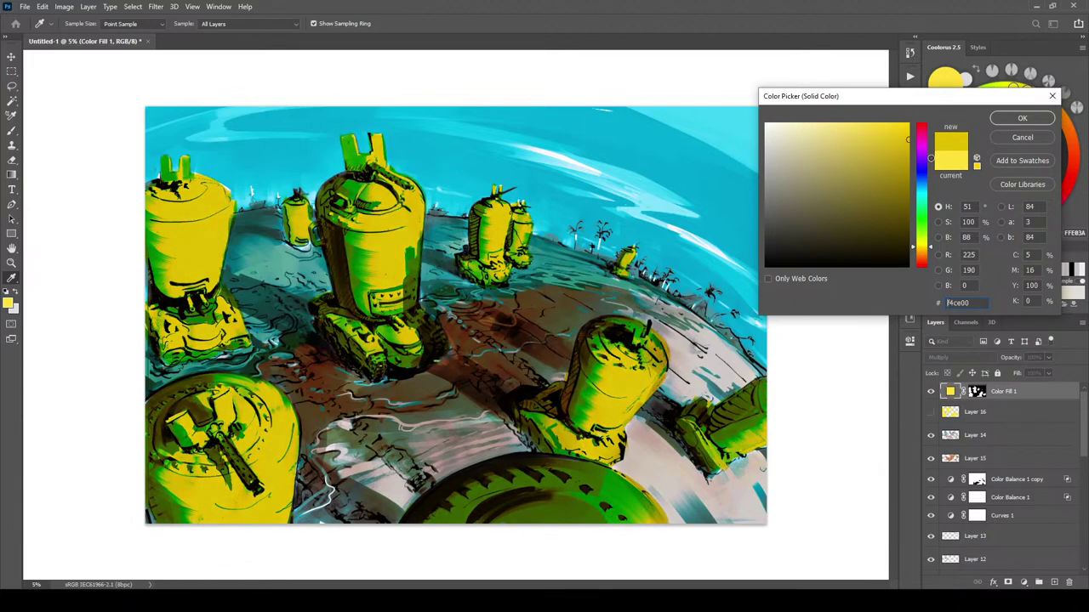
left_click_drag(927, 245, 929, 248)
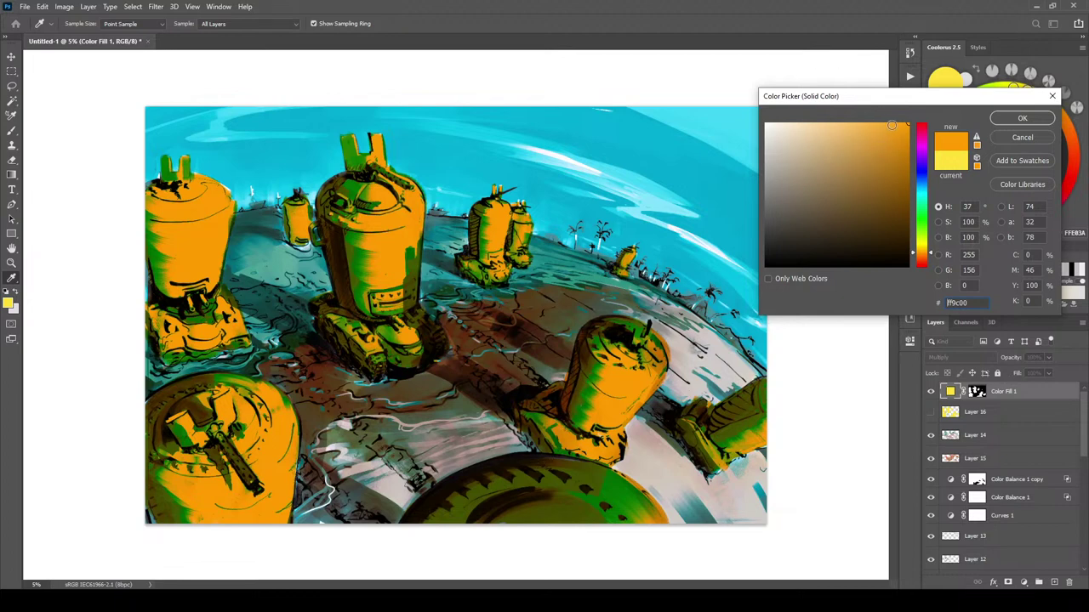
mouse_move(892, 125)
left_mouse_down()
mouse_move(848, 107)
mouse_move(861, 98)
left_mouse_up()
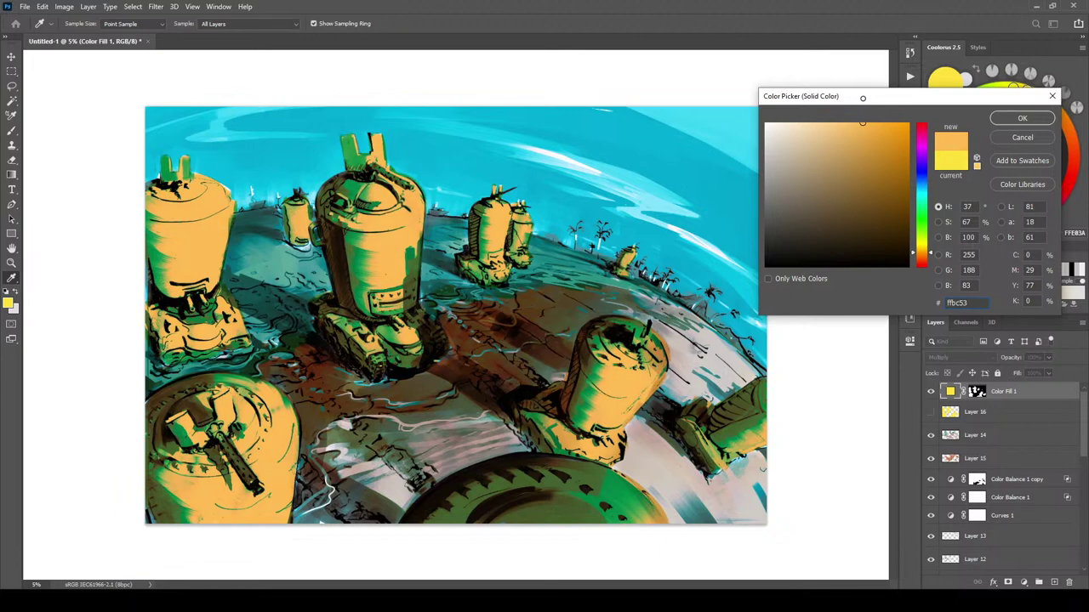
left_click(1035, 121)
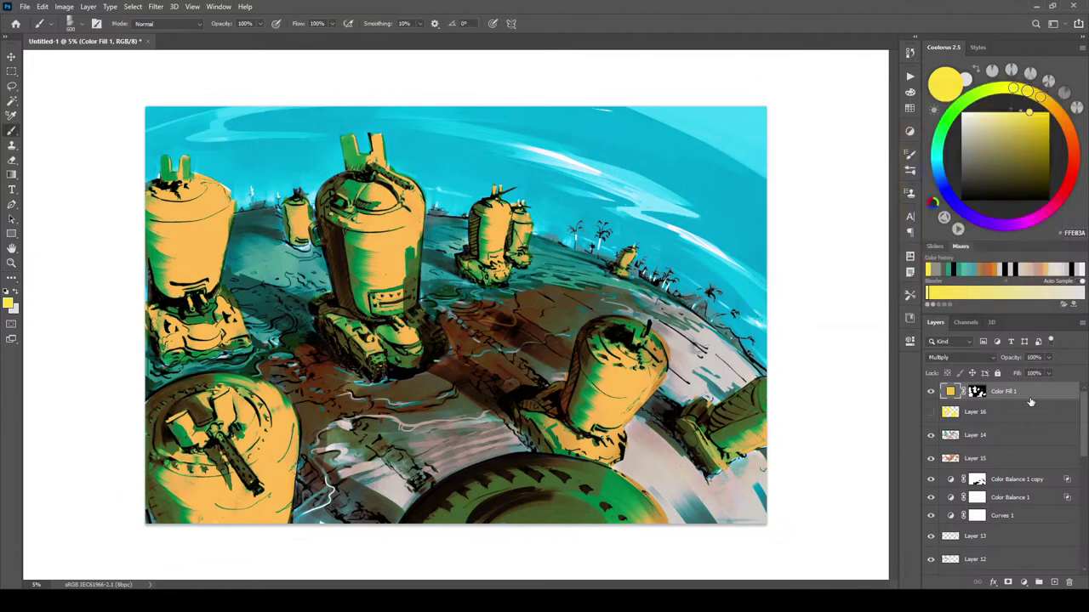
- Move the Color Fill 1 layer between Color Balance 1 and Color Balance 1 copy in the layer stack
left_click_drag(1037, 393, 1023, 502)
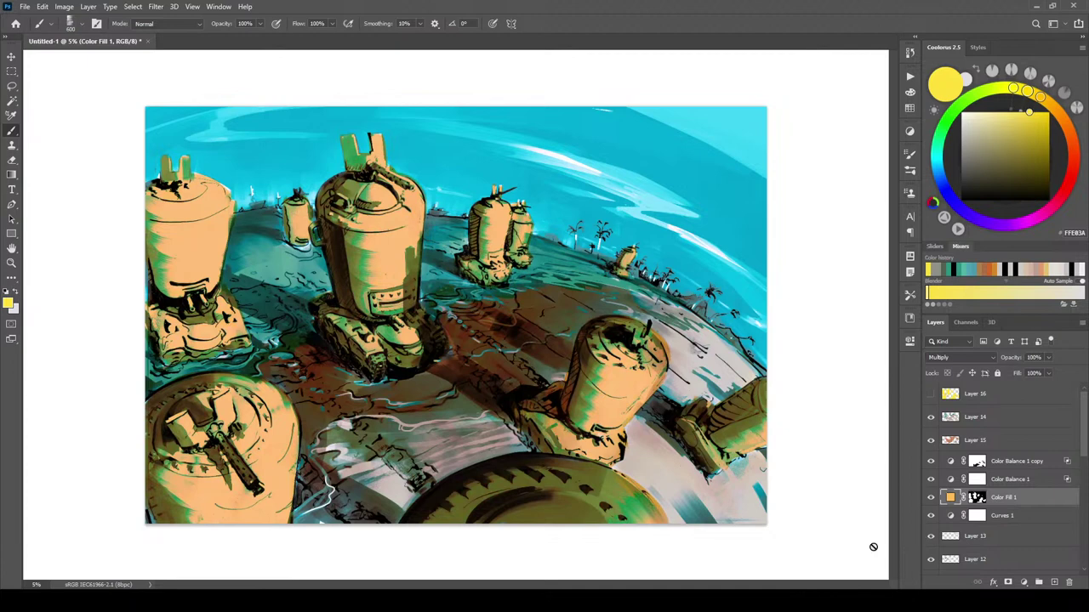
mouse_move(1006, 505)
left_mouse_down()
mouse_move(1004, 528)
mouse_move(1006, 498)
left_mouse_up()
left_click_drag(1009, 396, 1007, 482)
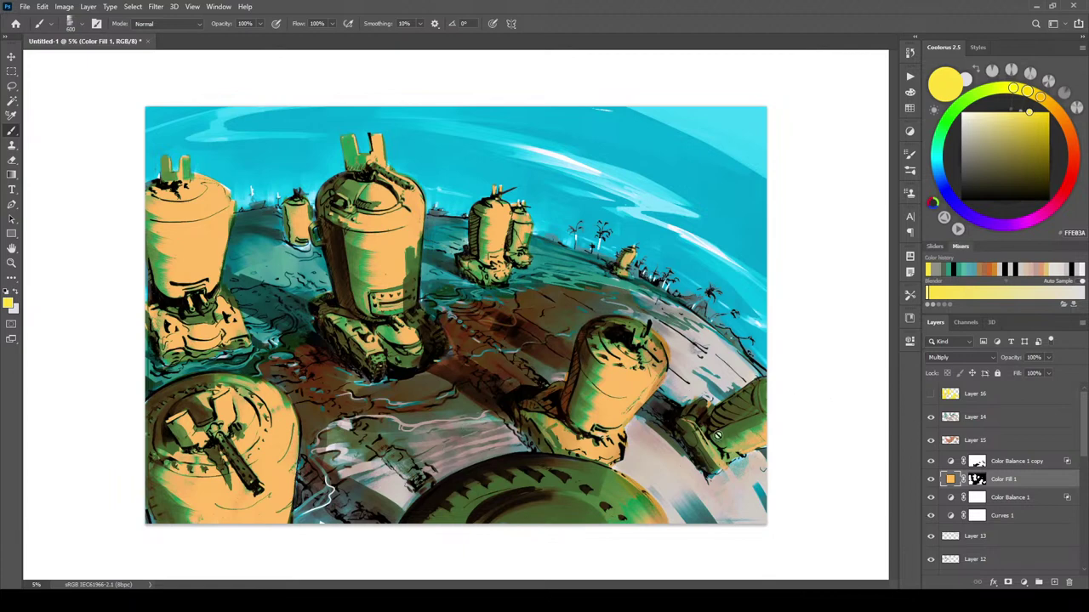
- Create a new layer above Layer 16 and set its blend mode to Overlay
left_click(1000, 397)
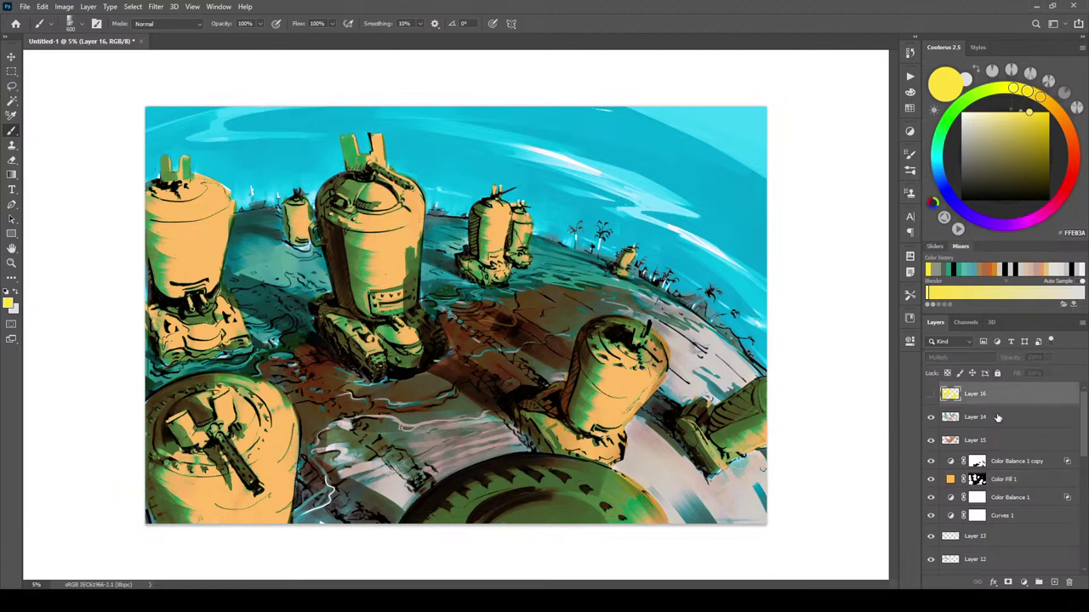
left_click(1054, 583)
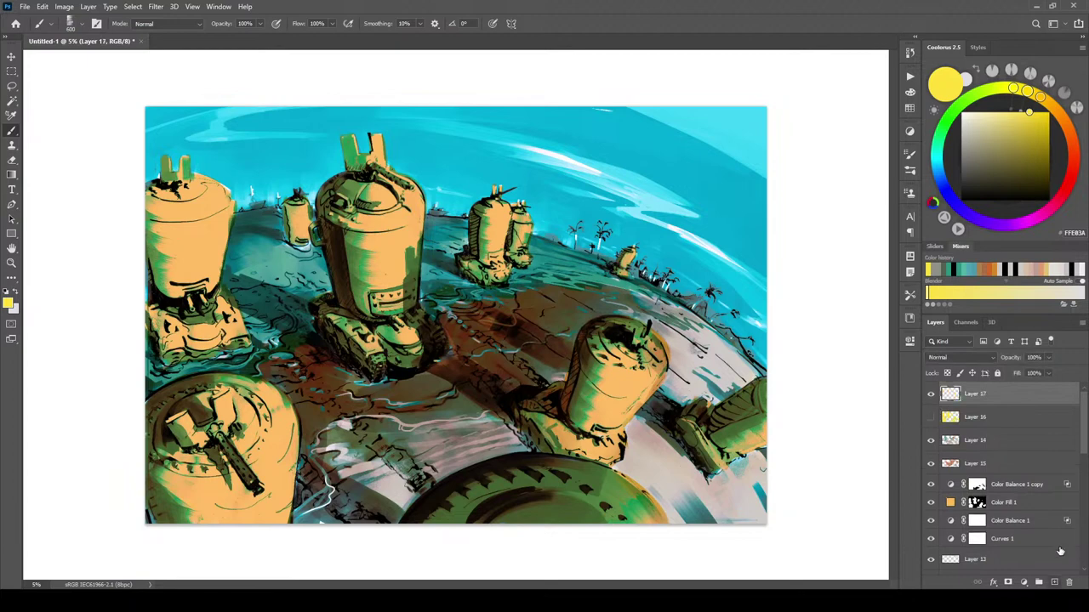
left_click(952, 357)
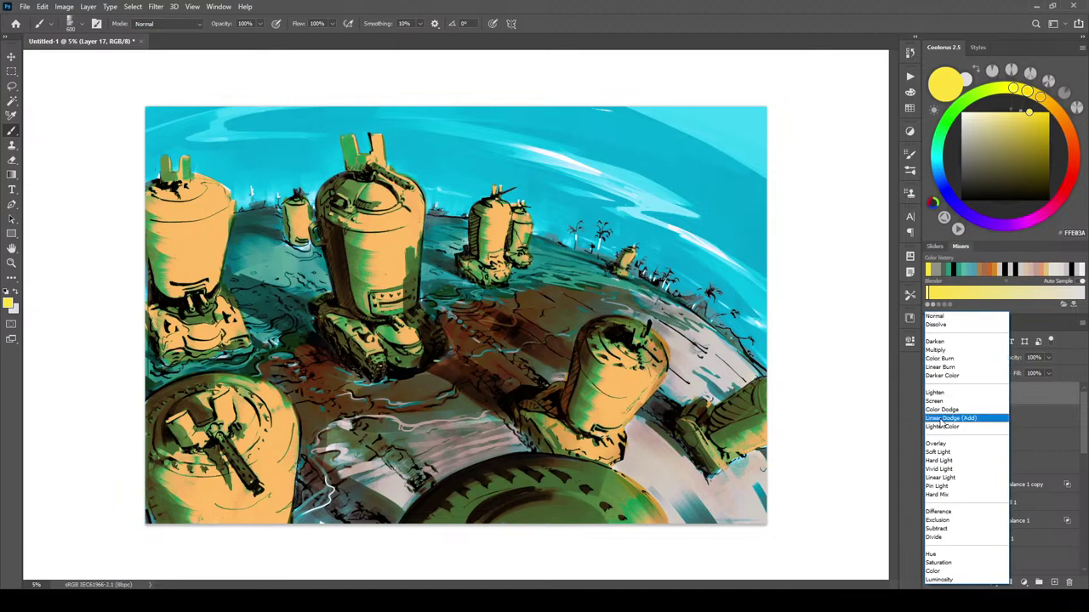
left_click(942, 444)
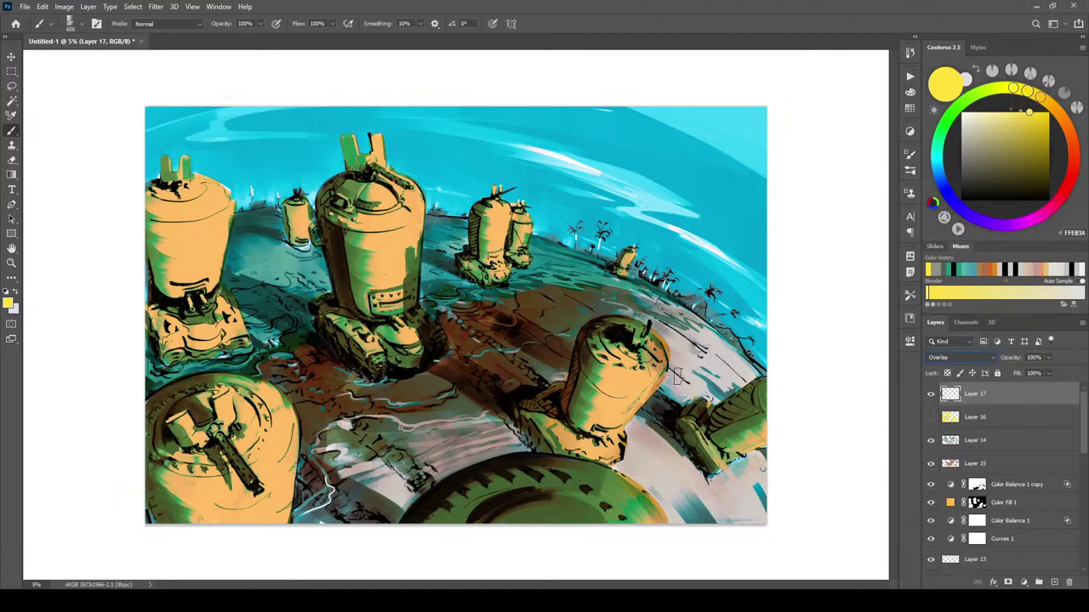
- Paint pale yellow #F6EAAA highlights down the bodies of the front-right robot and the central robot
left_click(988, 115)
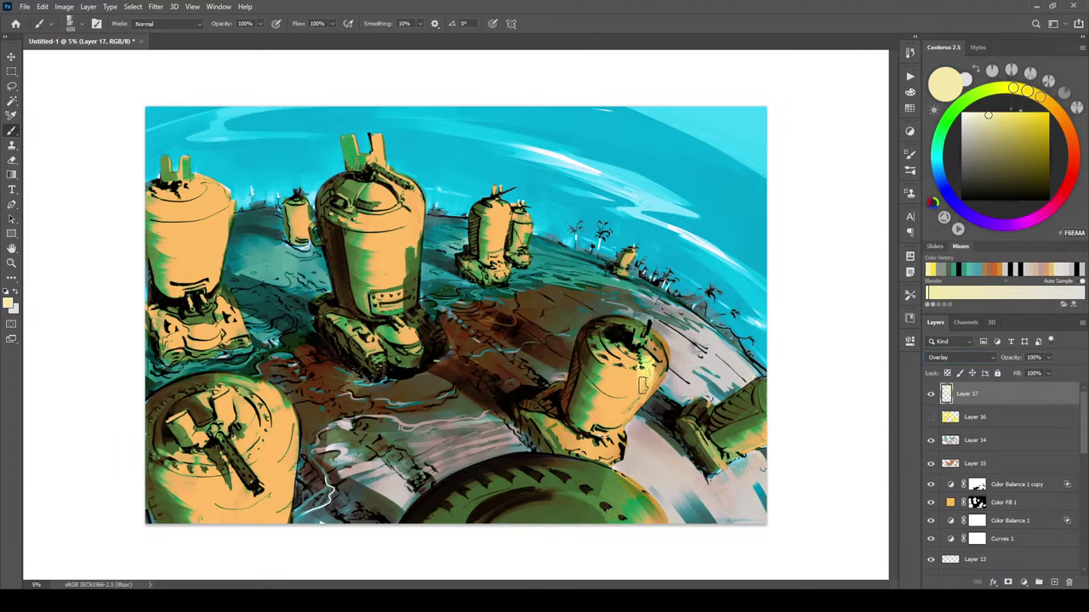
key("bracketright")
key("bracketright")
key("bracketright")
mouse_move(651, 372)
left_mouse_down()
mouse_move(631, 374)
mouse_move(616, 417)
left_mouse_up()
mouse_move(387, 236)
left_mouse_down()
mouse_move(393, 204)
mouse_move(393, 304)
left_mouse_up()
key("bracketright")
key("bracketright")
key("bracketright")
key("bracketright")
mouse_move(405, 214)
left_mouse_down()
mouse_move(394, 302)
mouse_move(379, 211)
mouse_move(397, 267)
left_mouse_up()
- Paint pale yellow highlights on the central robot's antennas and the body of the larger distant robot
key("bracketleft")
key("bracketleft")
key("bracketleft")
key("bracketleft")
key("bracketleft")
key("bracketleft")
key("bracketleft")
key("bracketleft")
key("bracketleft")
key("bracketleft")
key("bracketleft")
key("bracketleft")
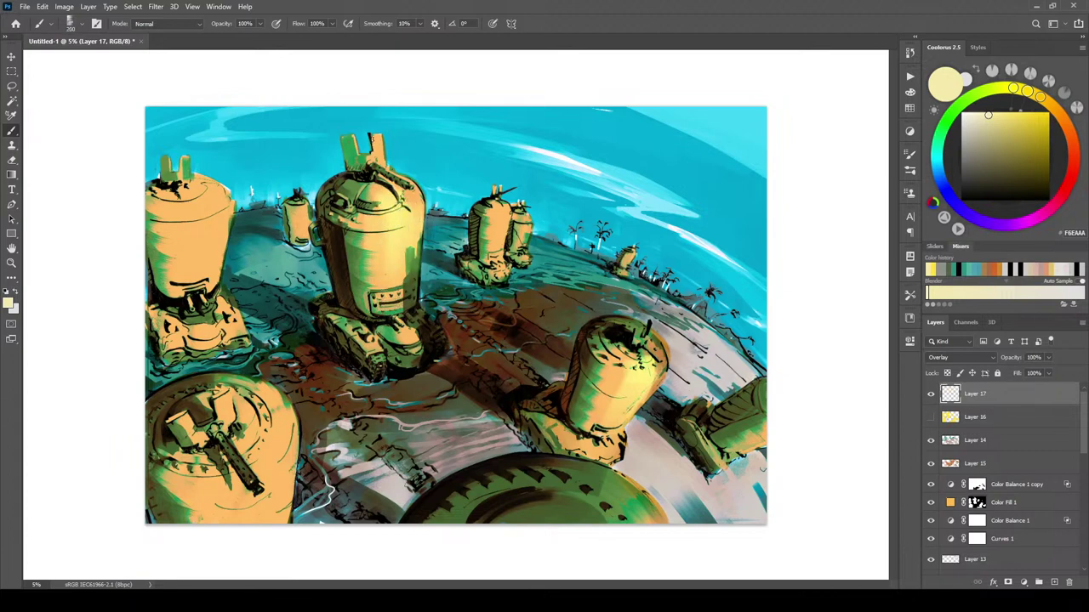
mouse_move(371, 138)
left_mouse_down()
mouse_move(381, 158)
mouse_move(365, 160)
left_mouse_up()
key("bracketright")
key("bracketright")
key("bracketright")
left_click_drag(499, 211, 499, 241)
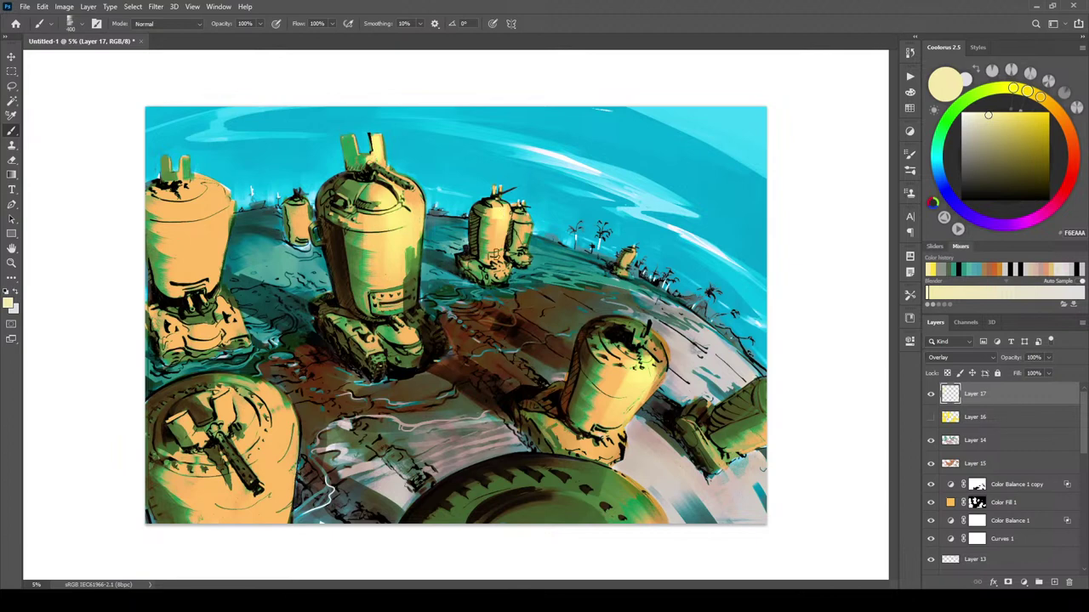
- Paint a pale yellow vertical highlight on the back-left robot's body, undoing strokes that do not fit
key("bracketright")
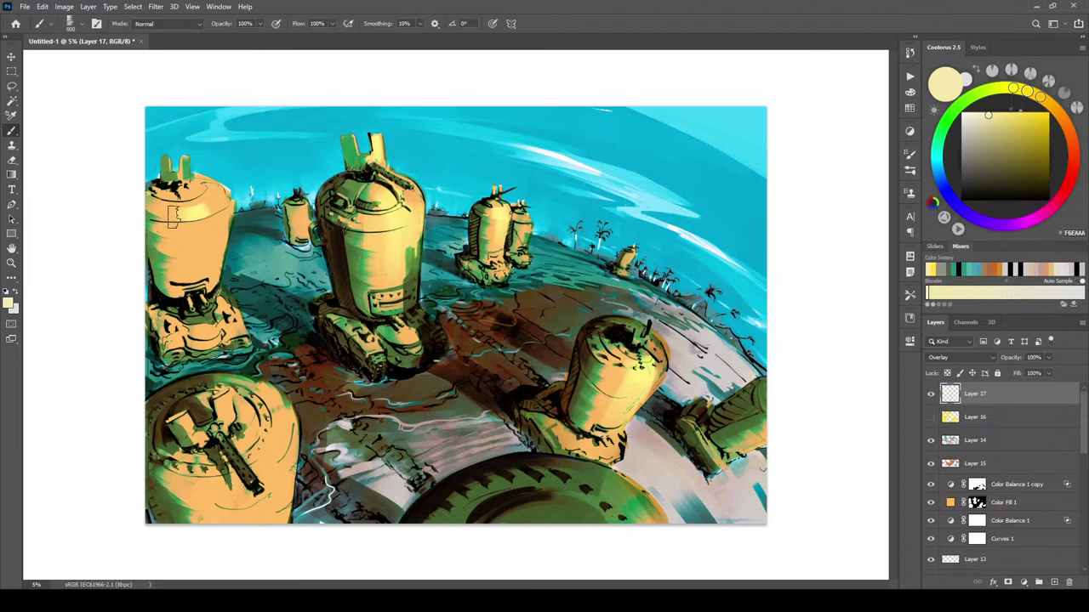
key("bracketright")
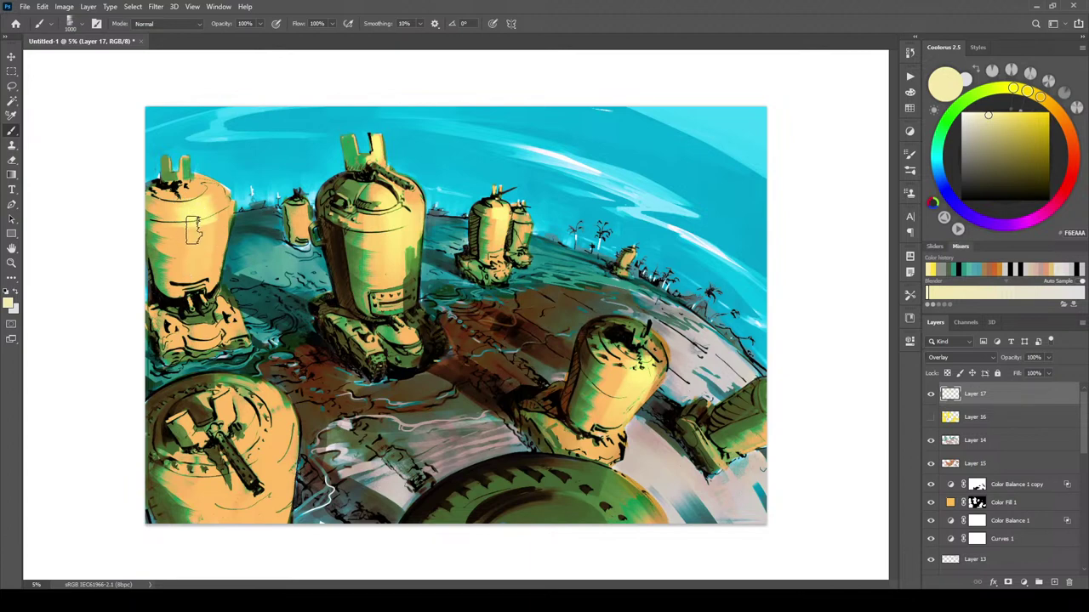
key("bracketleft")
key("bracketleft")
key("bracketleft")
key("bracketleft")
key("bracketleft")
key("bracketleft")
key("bracketleft")
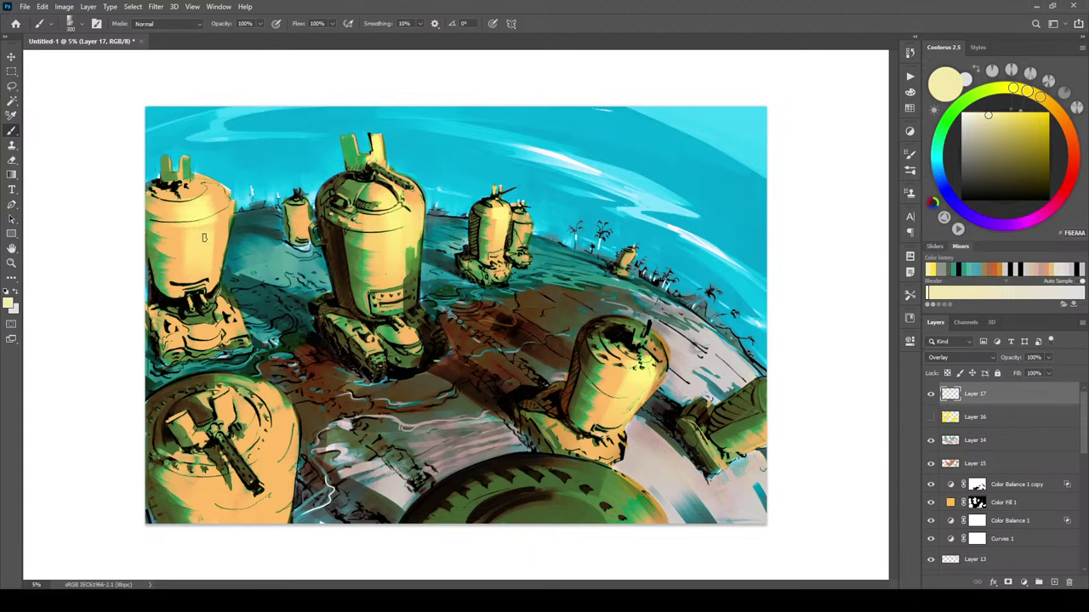
key("bracketright")
key("bracketright")
left_click_drag(225, 218, 210, 292)
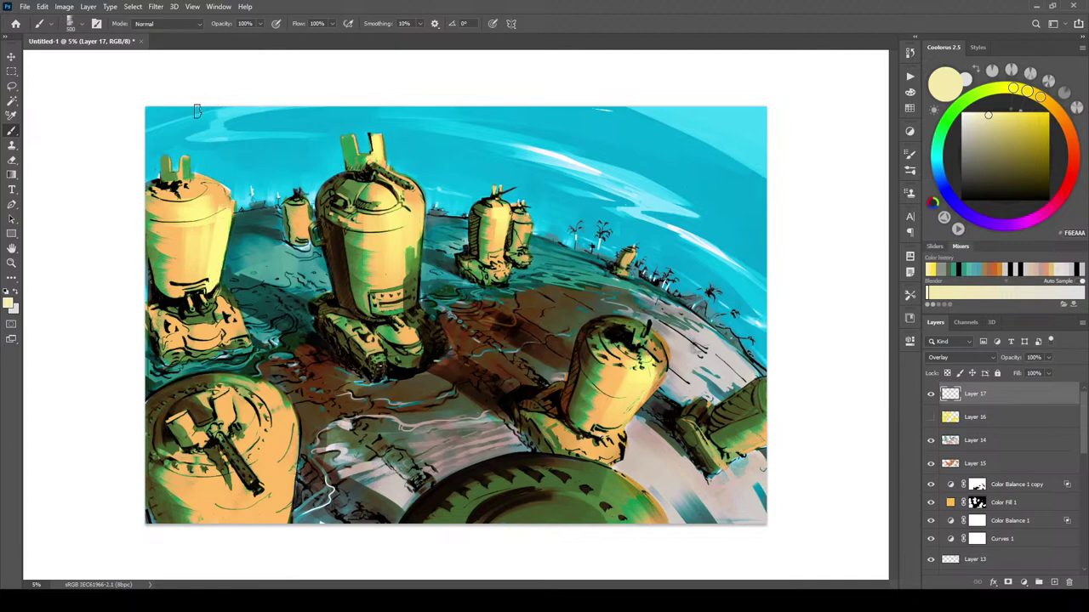
key("ctrl+z")
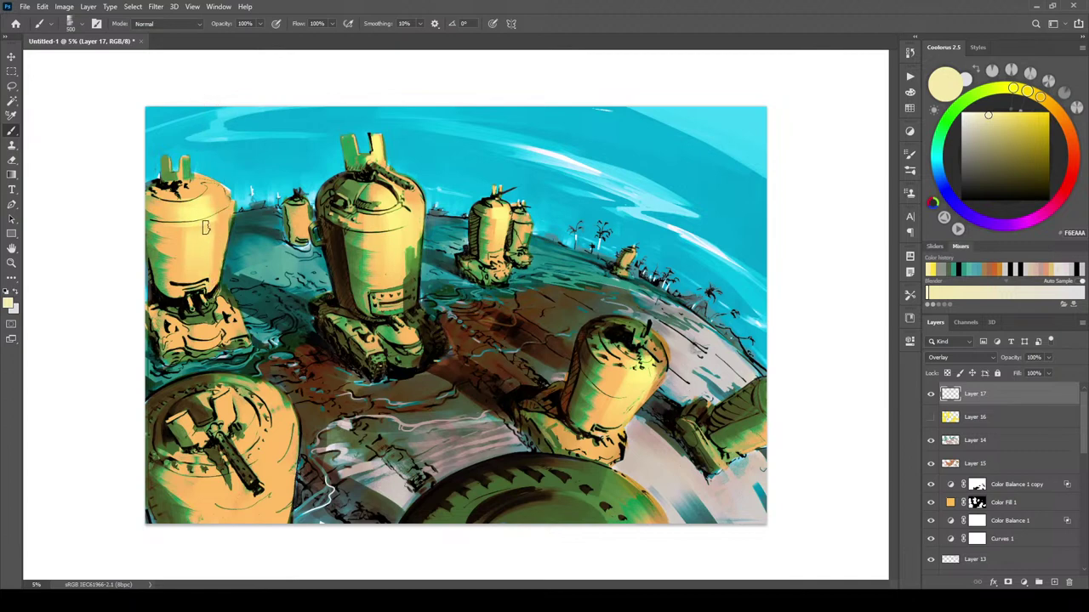
key("ctrl+z")
left_click_drag(204, 222, 186, 297)
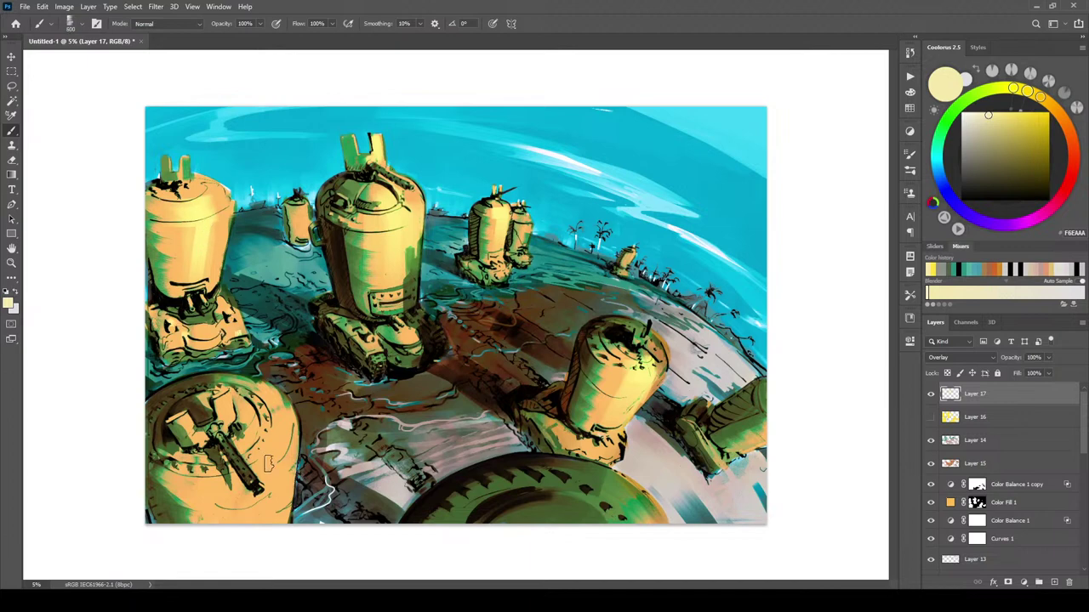
- Paint broad pale yellow highlights over the front-left robot's body with a larger brush
key("]")
key("]")
key("]")
key("]")
key("]")
key("]")
mouse_move(236, 482)
left_mouse_down()
mouse_move(276, 430)
mouse_move(281, 459)
mouse_move(227, 491)
mouse_move(276, 428)
mouse_move(264, 561)
left_mouse_up()
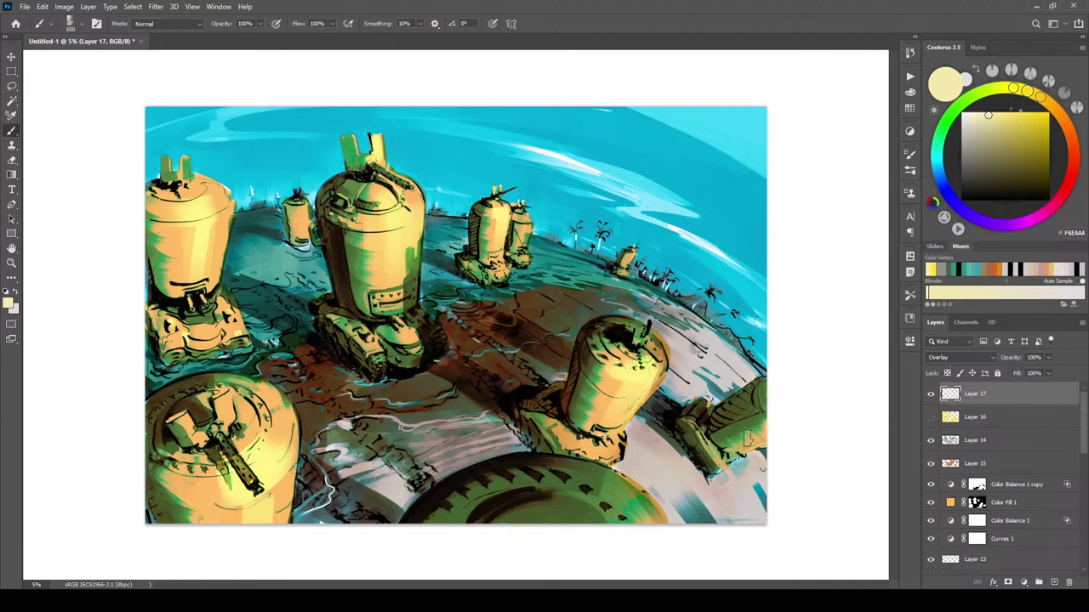
- Paint small pale yellow highlights on the two distant robots, the tiny horizon robot and the small robot behind the central one
key("bracketleft")
key("bracketleft")
key("bracketleft")
key("bracketleft")
key("bracketleft")
key("bracketleft")
left_click_drag(524, 218, 517, 245)
left_click(628, 256)
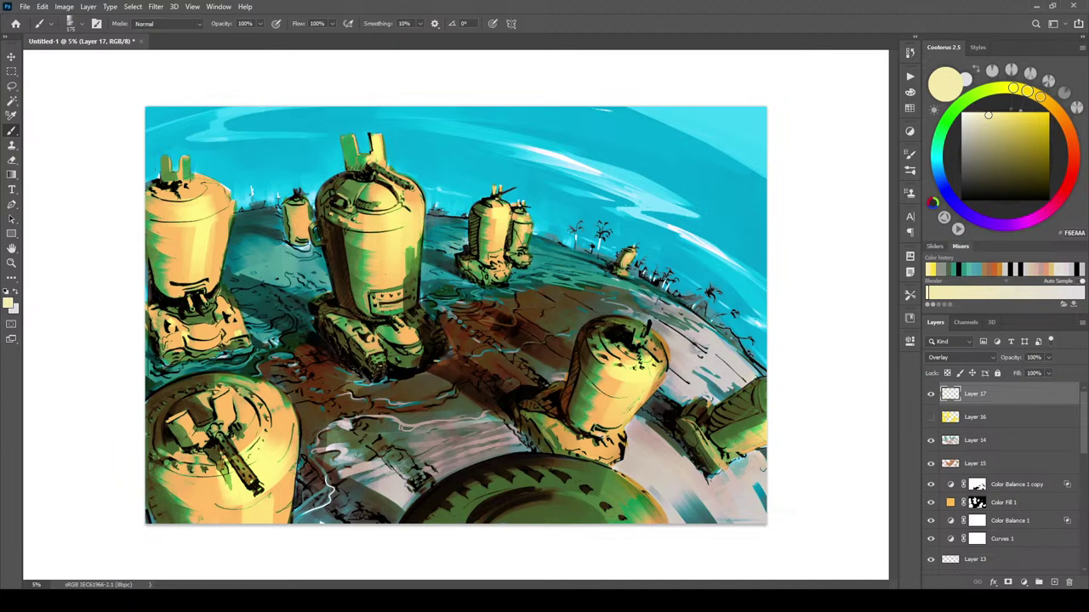
left_click_drag(497, 216, 495, 248)
left_click(298, 205)
mouse_move(299, 210)
left_mouse_down()
mouse_move(303, 237)
mouse_move(297, 225)
left_mouse_up()
- Shade the edges of the larger distant robot, the small back robot and the central robot's antenna with warm grey #8C8A7F
left_click_drag(995, 150, 968, 152)
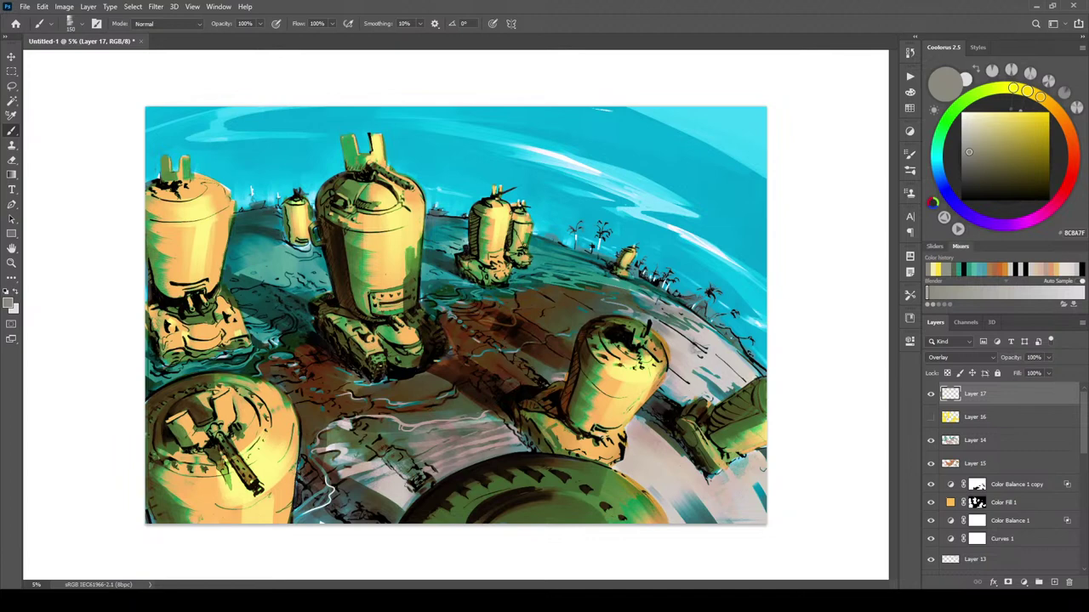
left_click_drag(501, 223, 503, 233)
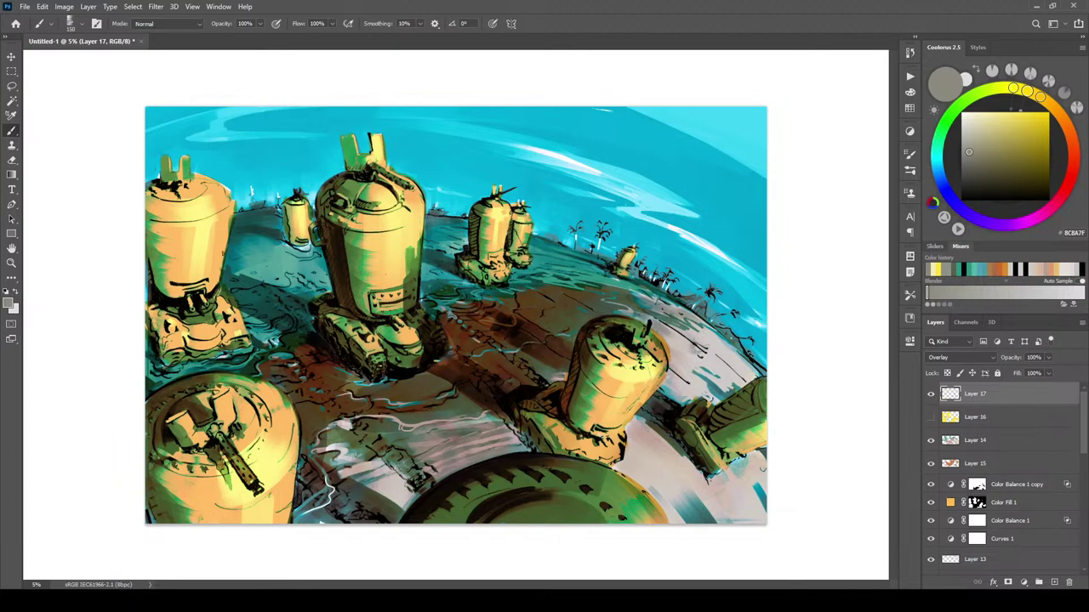
key("]")
key("]")
key("bracketright")
key("bracketright")
left_click_drag(304, 210, 305, 236)
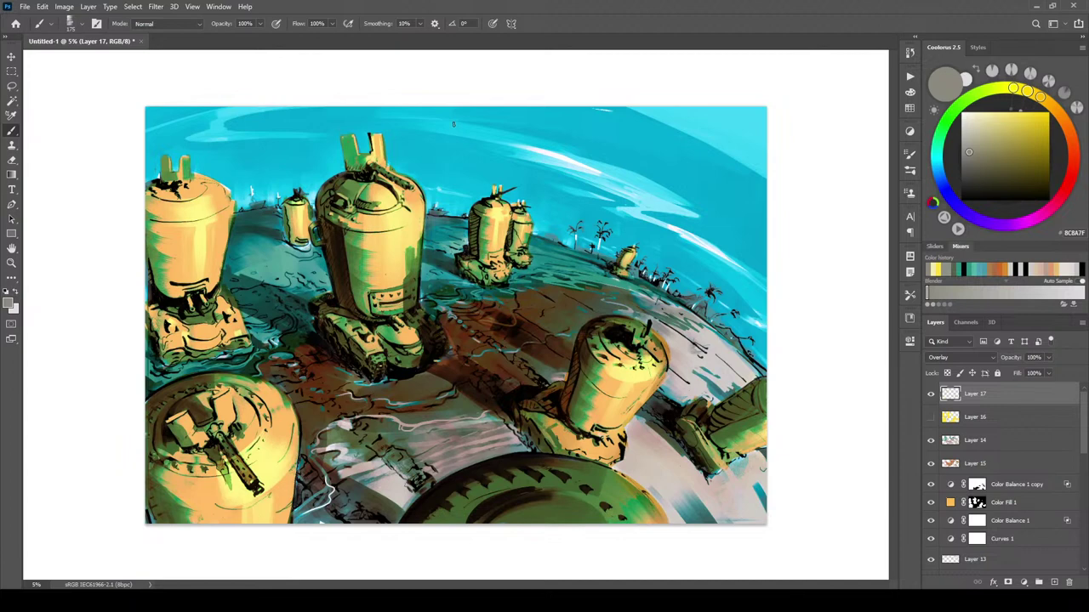
left_click_drag(378, 137, 378, 161)
- Brush light mint green over the ground on both sides of the central robot, reducing the brush size for finer strokes
left_click_drag(990, 140, 1004, 125)
left_click(939, 139)
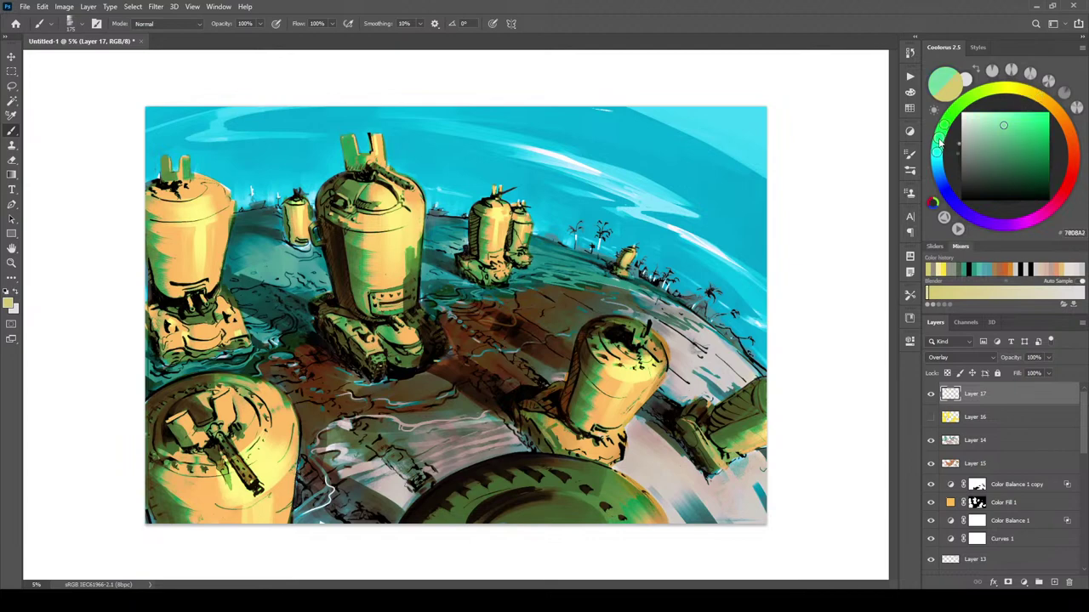
left_click_drag(435, 303, 442, 260)
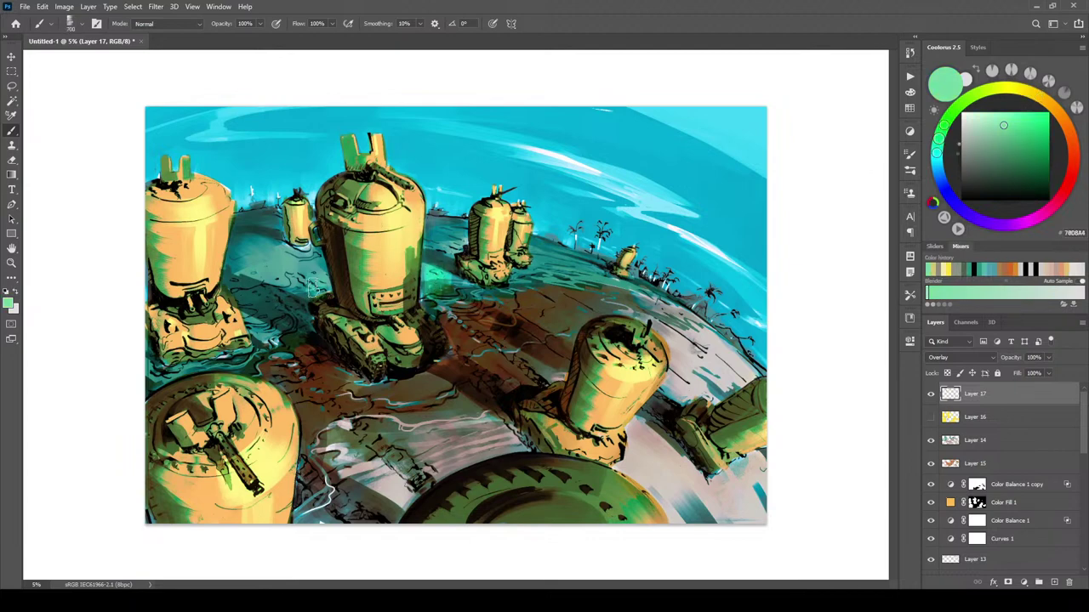
mouse_move(280, 277)
left_mouse_down()
mouse_move(301, 255)
mouse_move(245, 285)
mouse_move(288, 276)
mouse_move(236, 251)
mouse_move(316, 277)
mouse_move(313, 255)
mouse_move(316, 269)
mouse_move(255, 245)
left_mouse_up()
key("[")
key("[")
key("[")
key("[")
key("[")
key("[")
key("[")
key("[")
key("[")
key("[")
key("[")
key("[")
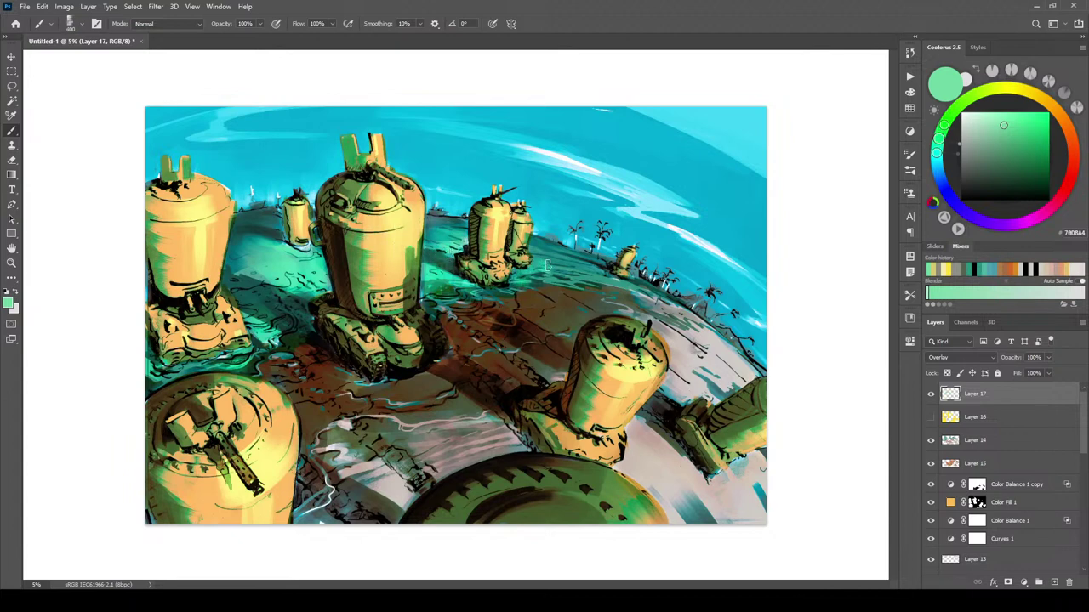
- Extend the mint green tint over the ground along the horizon near the distant robots, undoing strokes that do not fit
mouse_move(572, 267)
left_mouse_down()
mouse_move(532, 255)
mouse_move(554, 277)
mouse_move(579, 274)
left_mouse_up()
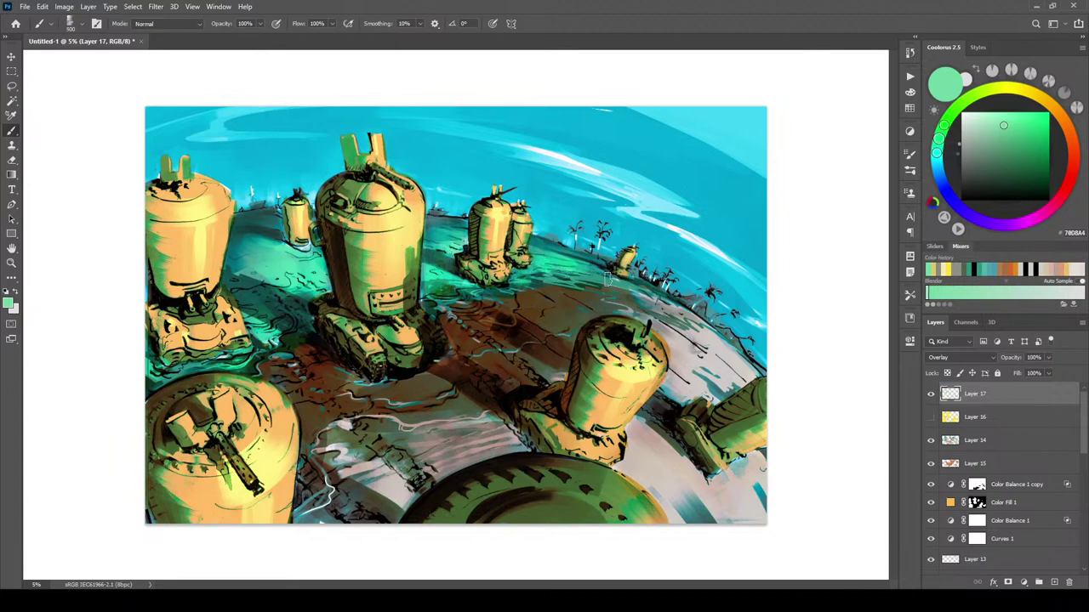
key("[")
key("[")
key("[")
key("[")
key("[")
key("[")
key("]")
key("]")
key("]")
key("]")
key("]")
key("]")
left_click_drag(534, 242, 565, 249)
key("ctrl+z")
key("ctrl+z")
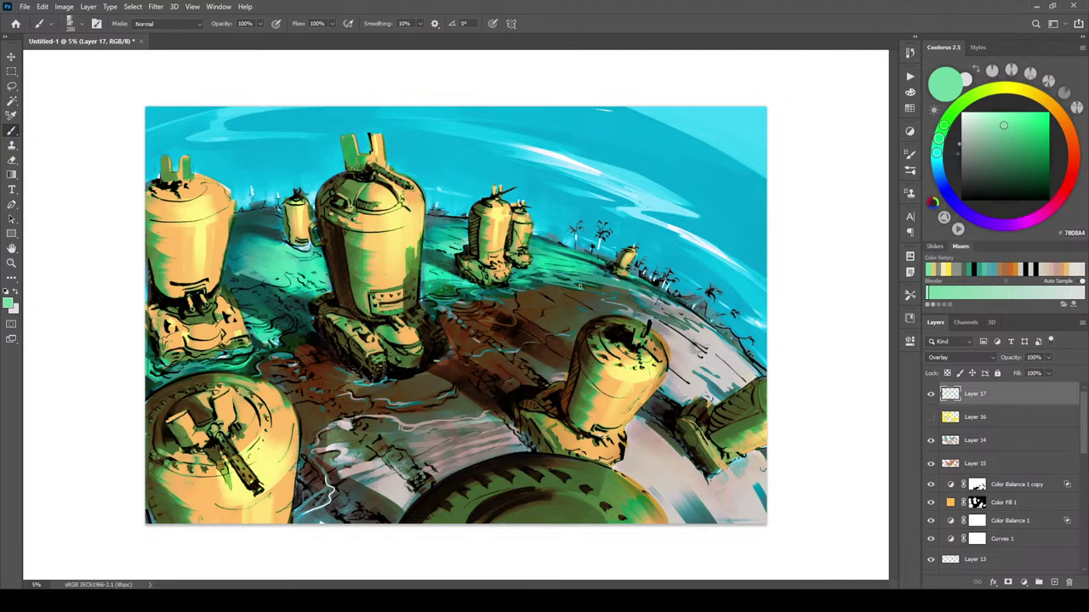
- Paint medium teal accents along the ripple lines of the brown and pale ground between the robots
left_click_drag(939, 143, 940, 164)
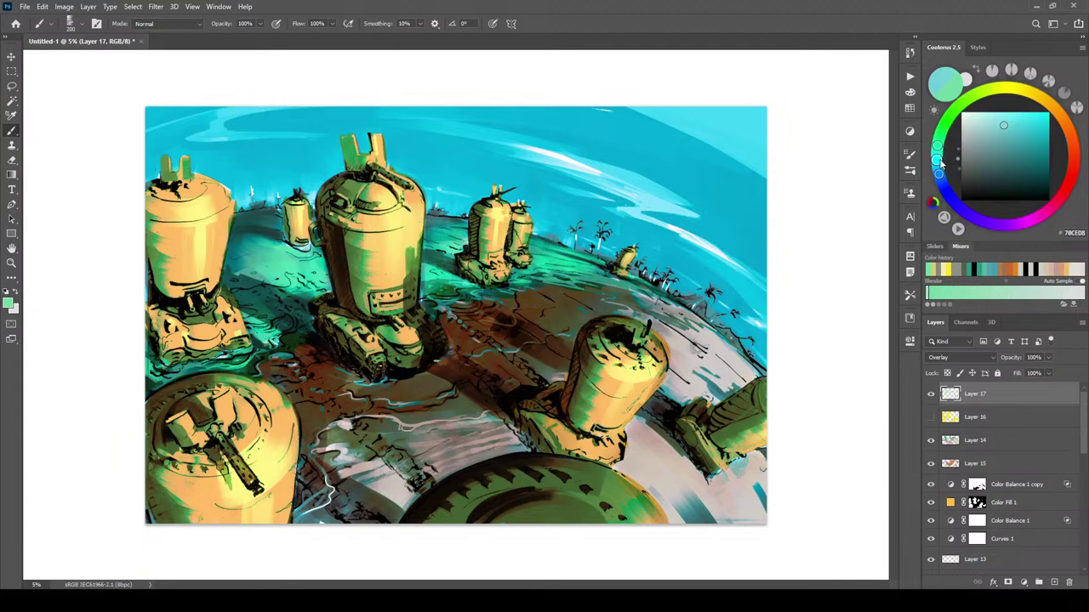
left_click(1029, 141)
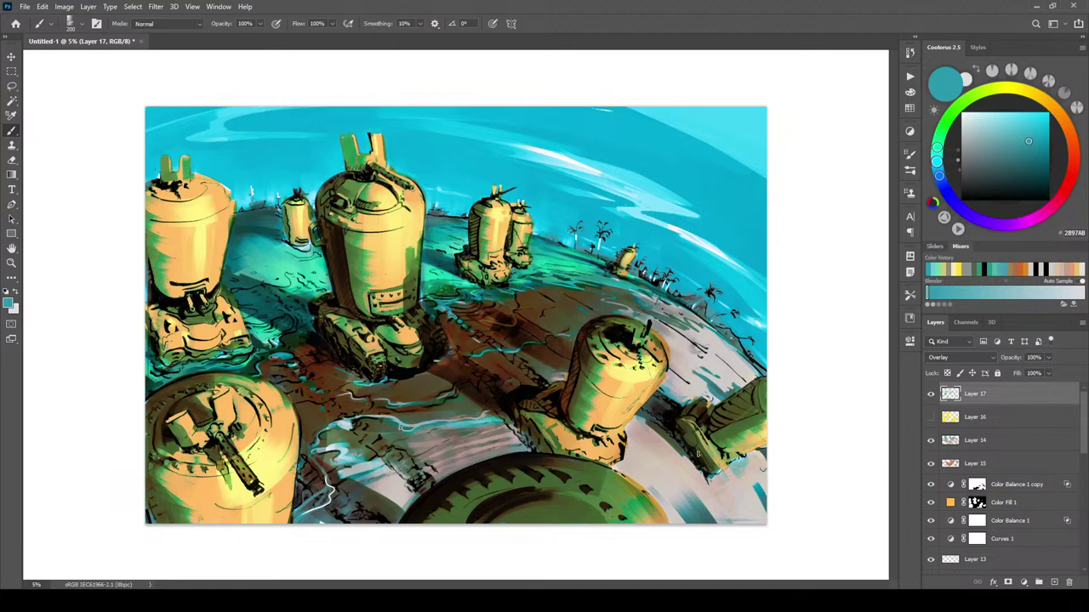
- Try to tint the pale ground around the front-right robot with golden yellow
left_click(1042, 99)
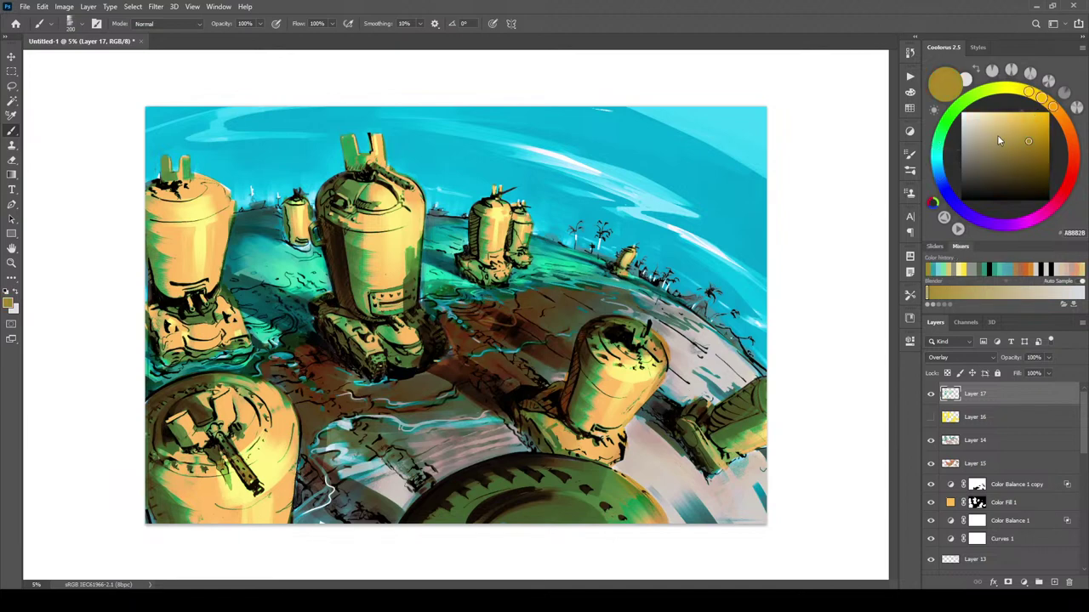
left_click(992, 126)
left_click_drag(992, 126, 1020, 122)
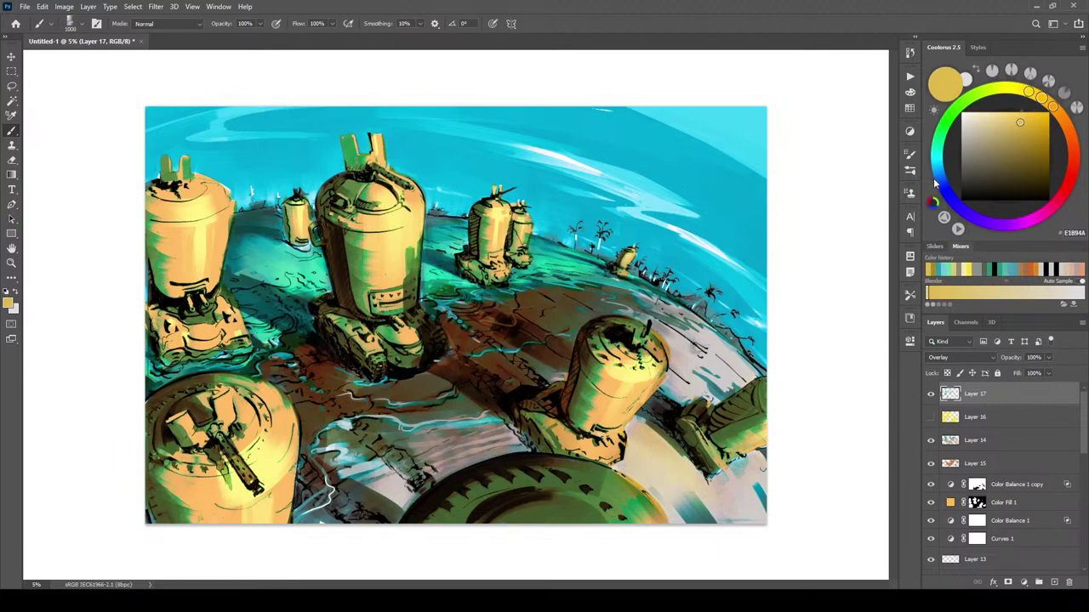
- Brush pale lavender grey over the light ground near the front-right robot and the middle foreground with a large brush
mouse_move(1049, 101)
left_mouse_down()
mouse_move(1069, 184)
mouse_move(1061, 196)
left_mouse_up()
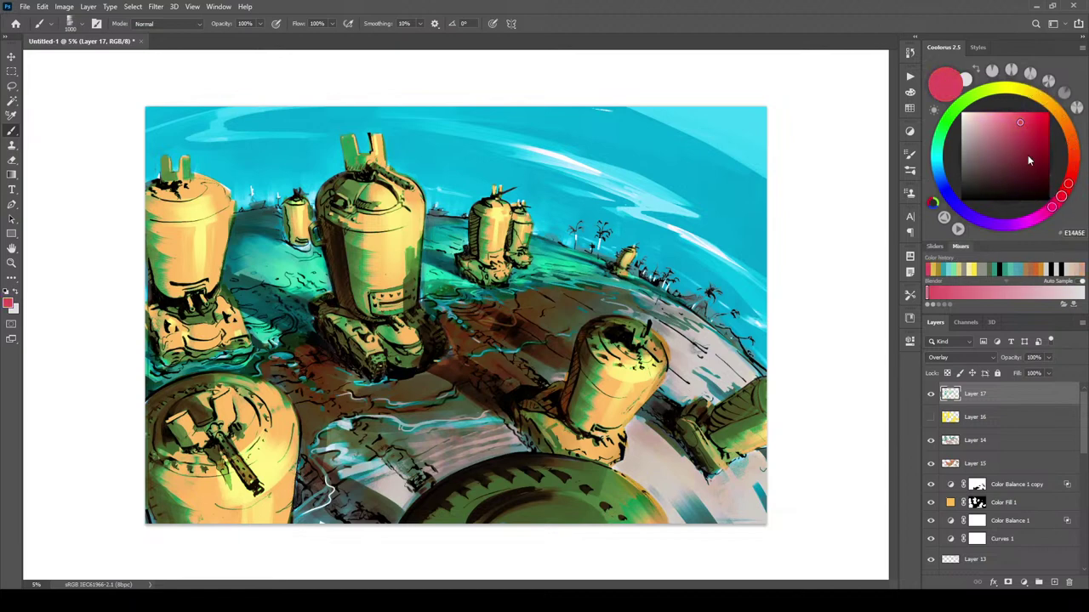
left_click_drag(1028, 154, 972, 126)
left_click_drag(953, 191, 942, 184)
mouse_move(643, 456)
left_mouse_down()
mouse_move(681, 514)
mouse_move(647, 450)
mouse_move(717, 512)
mouse_move(749, 477)
left_mouse_up()
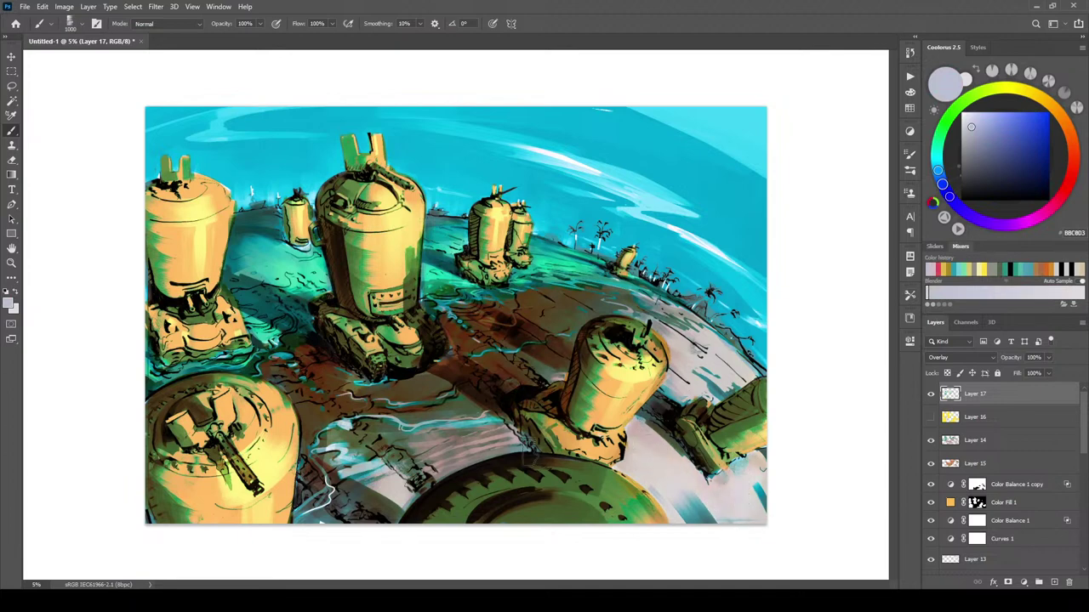
mouse_move(438, 446)
left_mouse_down()
mouse_move(477, 446)
mouse_move(424, 462)
mouse_move(471, 399)
mouse_move(401, 415)
mouse_move(439, 411)
mouse_move(407, 415)
mouse_move(439, 387)
left_mouse_up()
- Paint lavender-grey highlights along the ripples of the middle foreground with a smaller brush, undoing a stroke that does not fit
key("bracketleft")
key("bracketleft")
key("bracketleft")
key("bracketleft")
key("bracketleft")
key("bracketleft")
key("bracketleft")
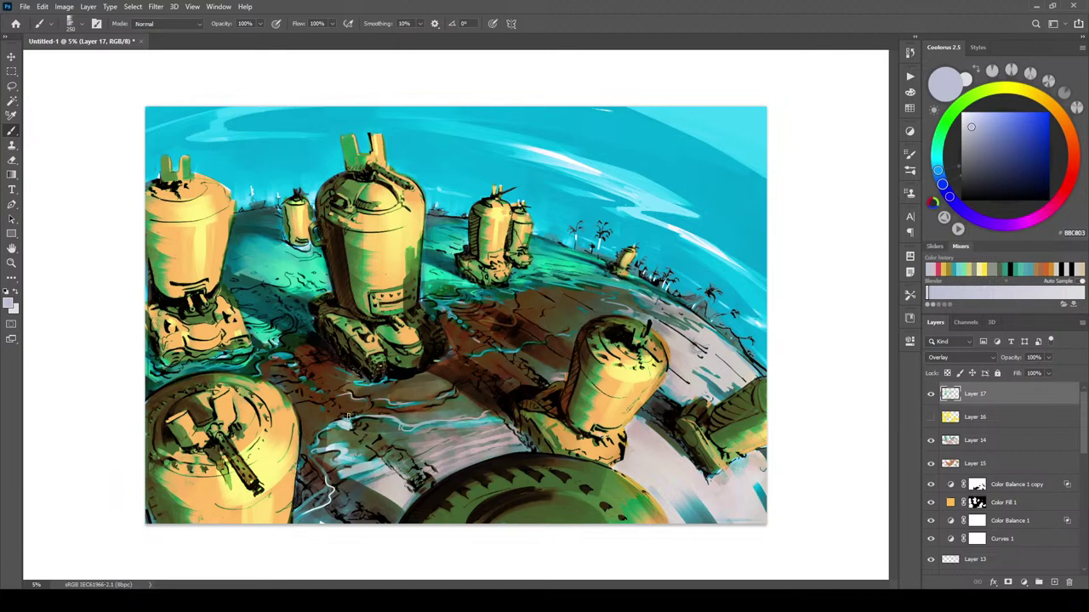
left_click_drag(389, 410, 319, 422)
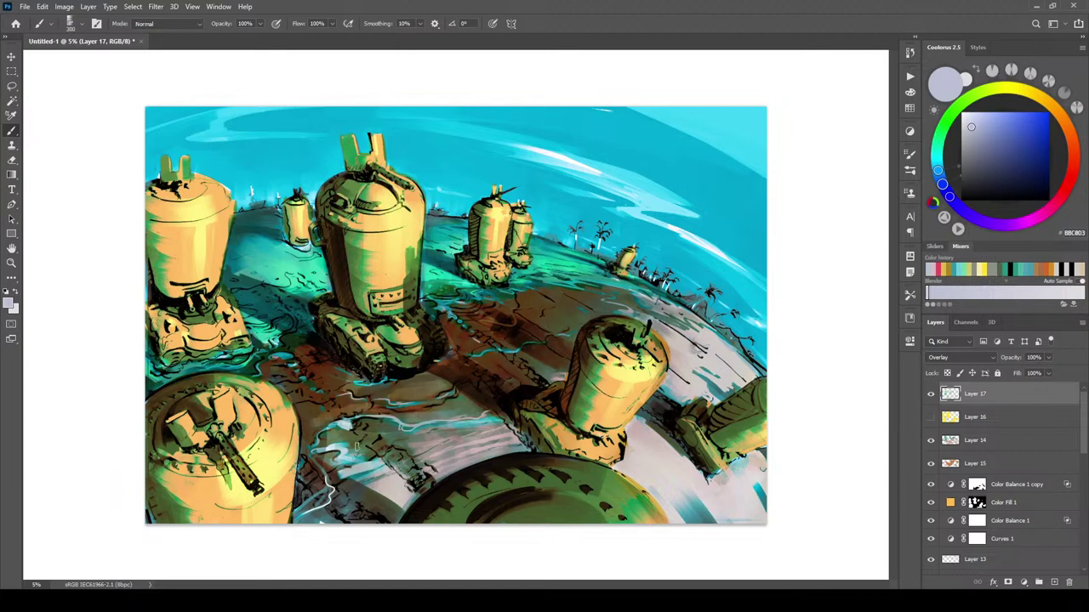
key("bracketright")
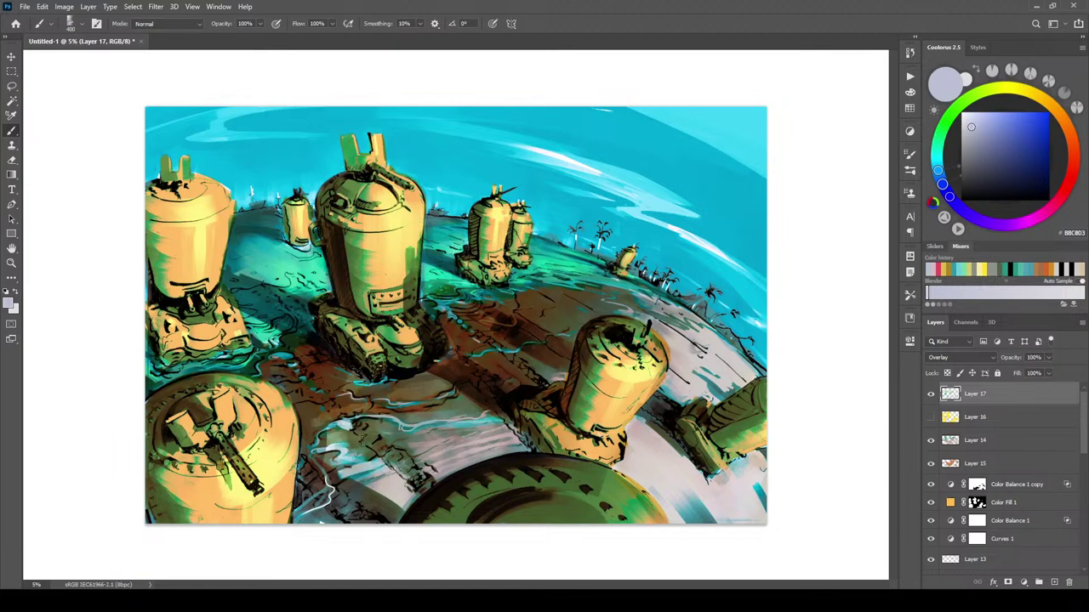
key("ctrl+z")
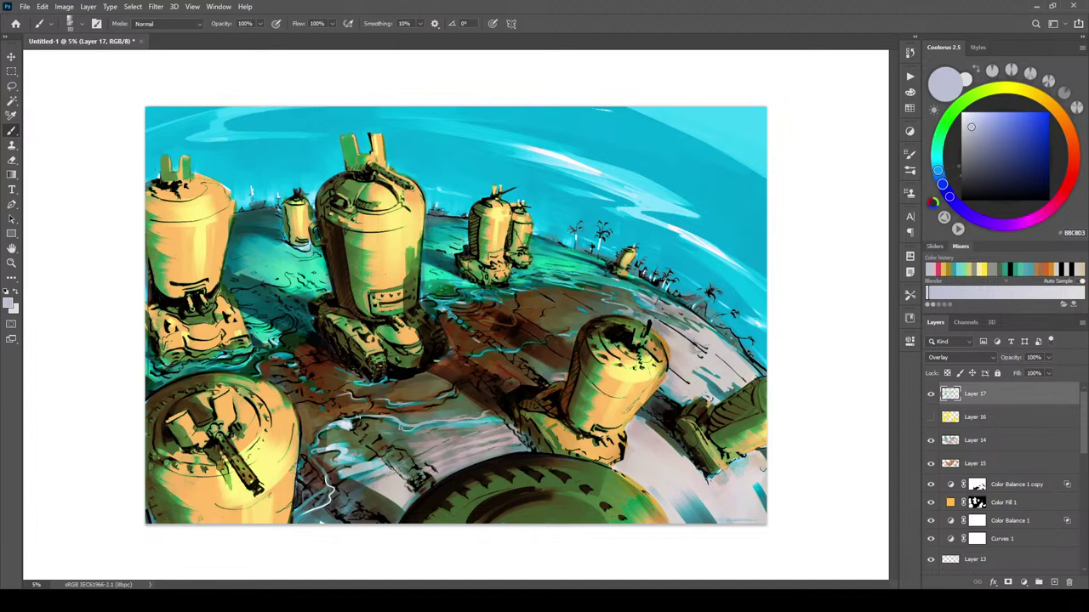
left_click_drag(387, 422, 490, 424)
left_click_drag(471, 427, 422, 430)
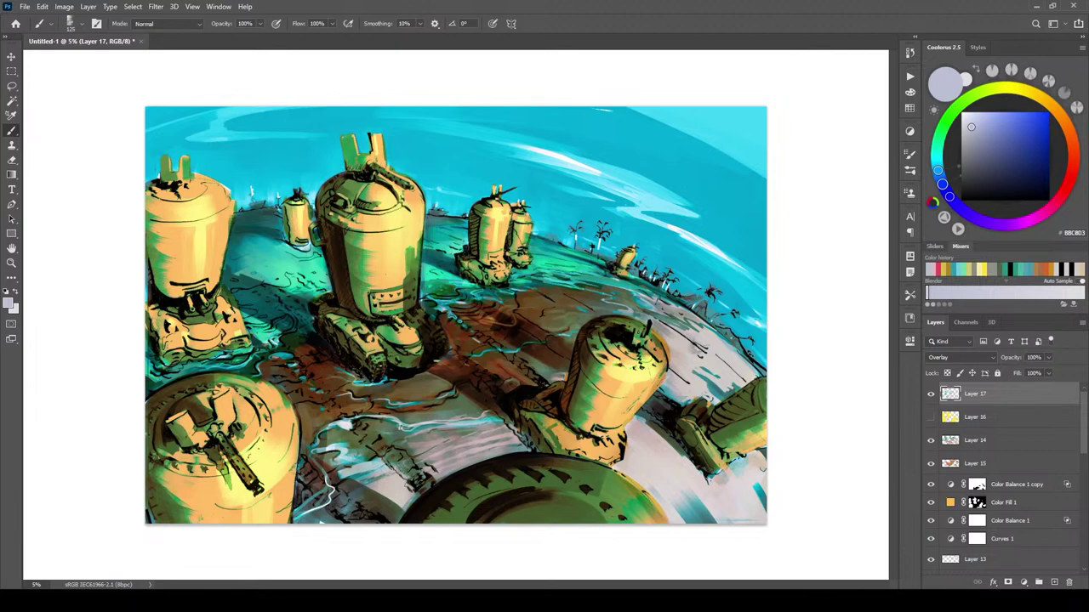
- Try to shade the pale ground beside the right horizon with dark blue-grey, and undo the strokes
left_click_drag(980, 110, 971, 171)
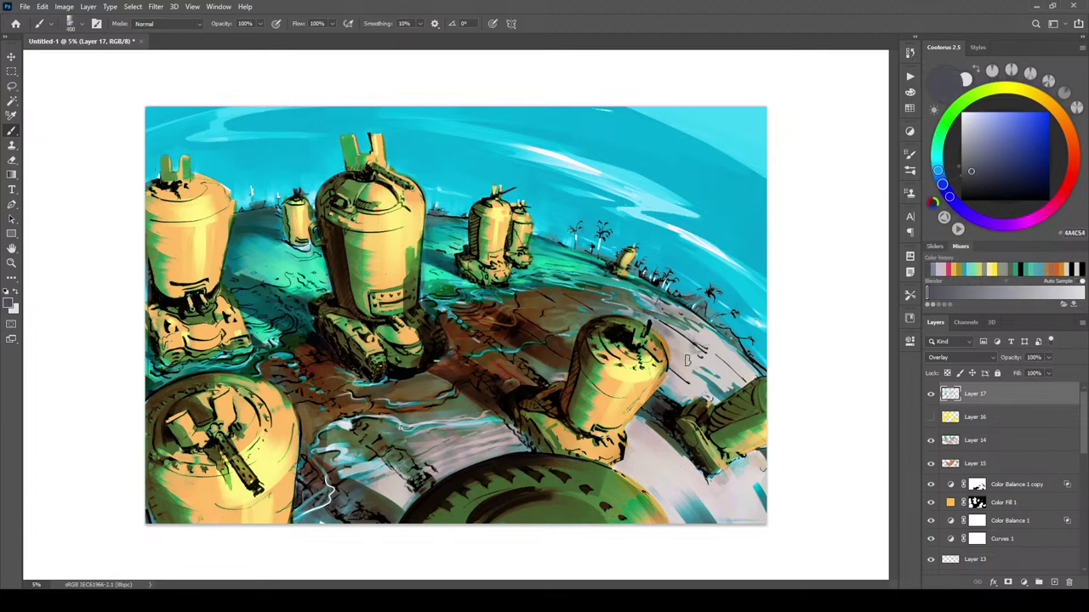
left_click_drag(667, 327, 752, 378)
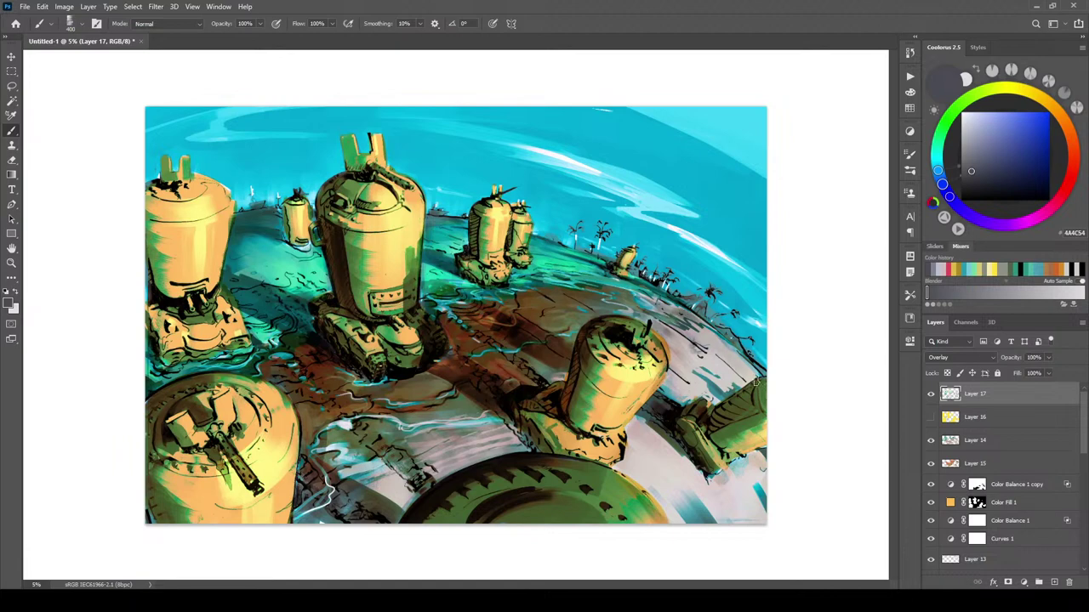
key("ctrl+z")
key("ctrl+z")
key("ctrl+z")
key("ctrl+z")
key("ctrl+z")
key("ctrl+z")
key("ctrl+z")
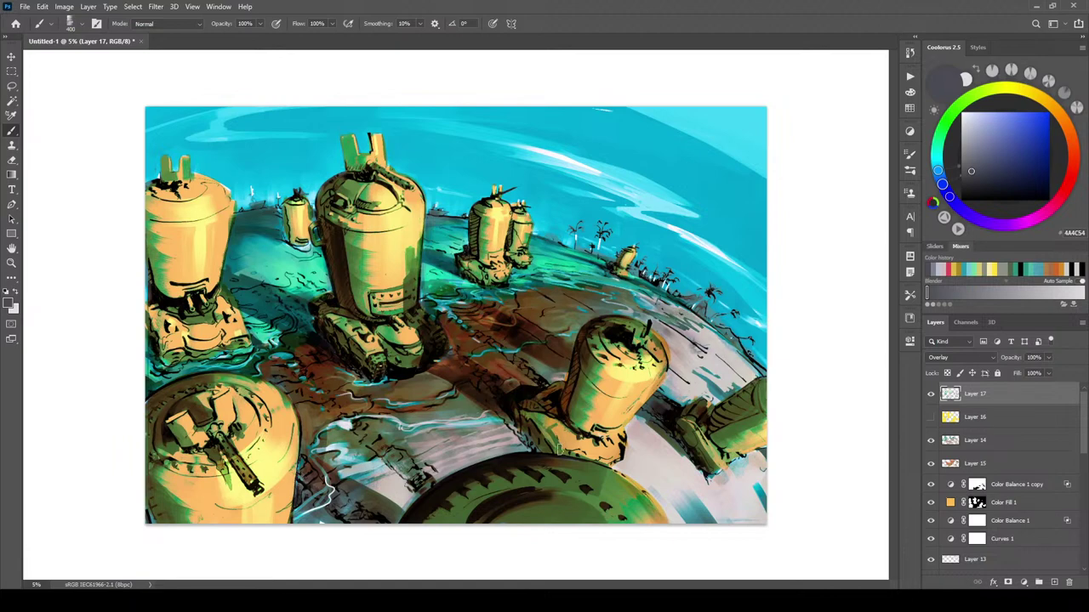
key("ctrl+z")
key("ctrl+z")
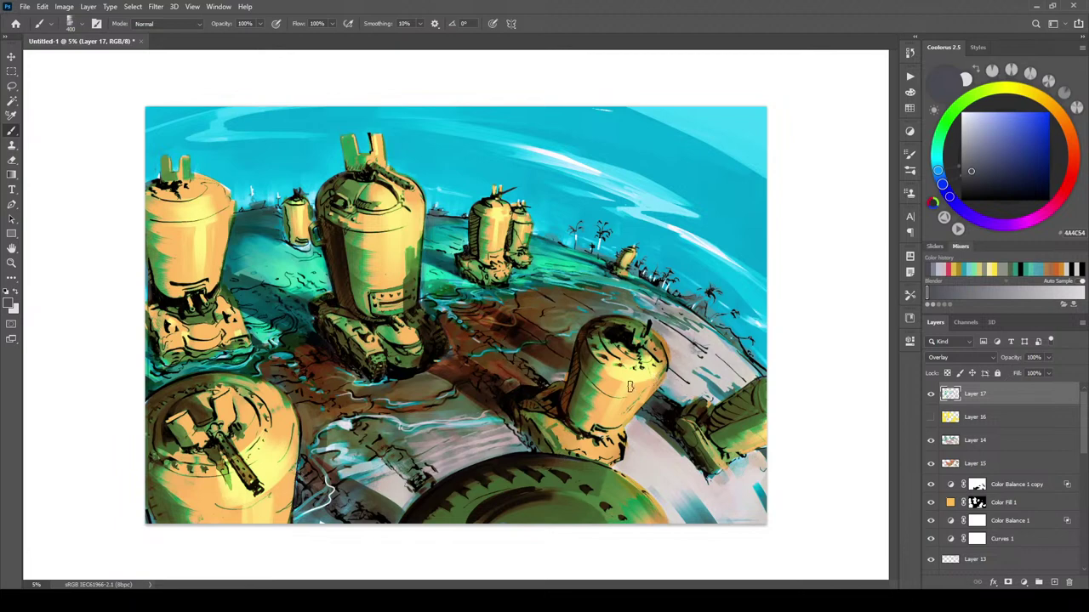
- Brighten the pale ground along the right horizon with very pale lavender #D9DDE9
left_click(967, 120)
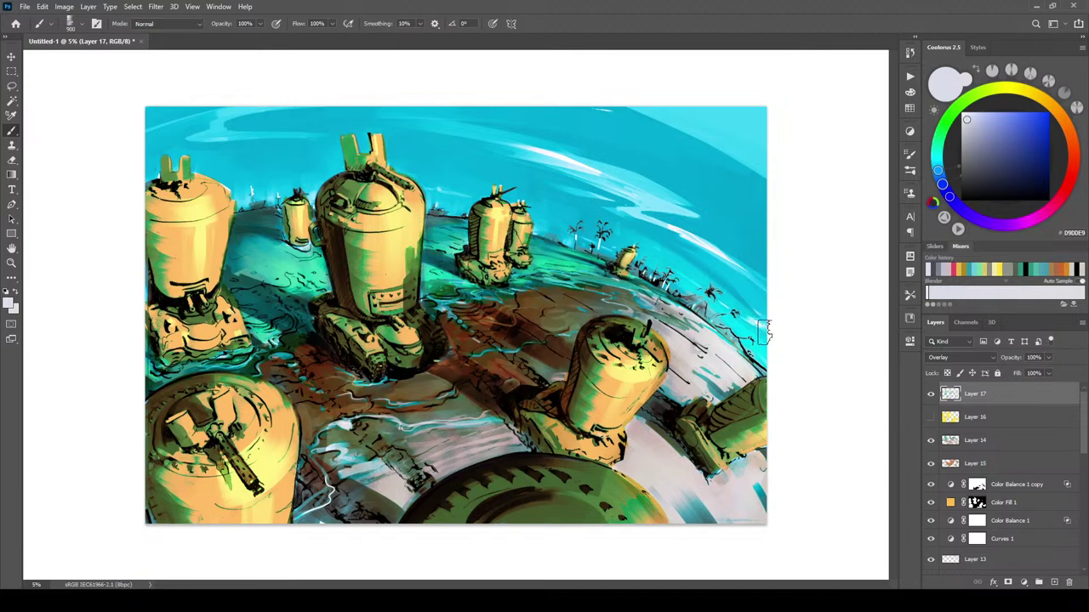
key("bracketright")
key("bracketright")
key("bracketright")
key("bracketright")
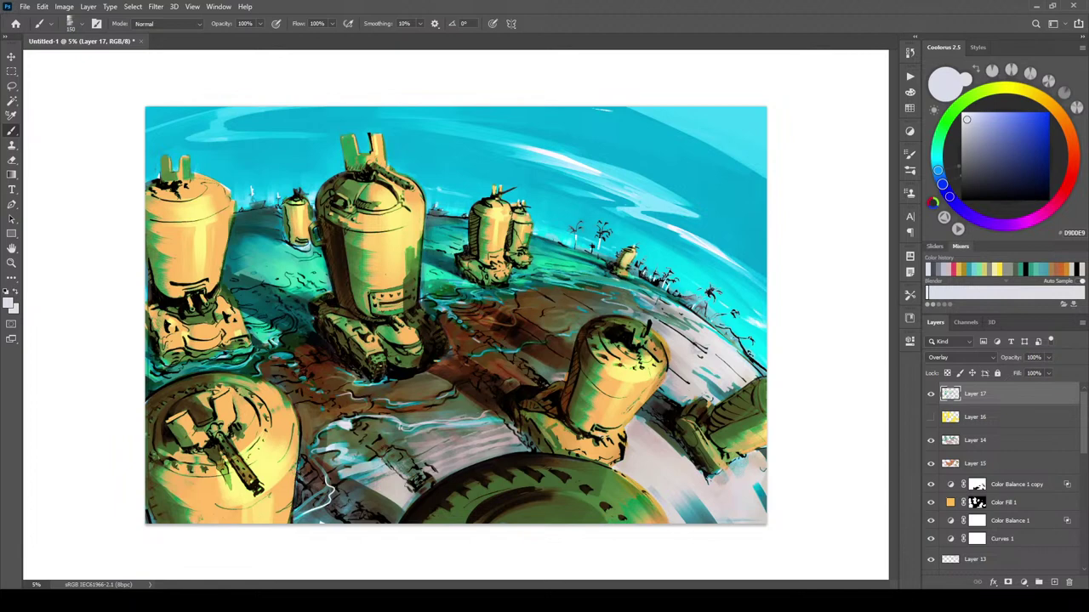
- Brush a pale lavender glow into the sky above the horizon around the small back robot with an enlarged brush
key("bracketright")
key("bracketright")
key("bracketright")
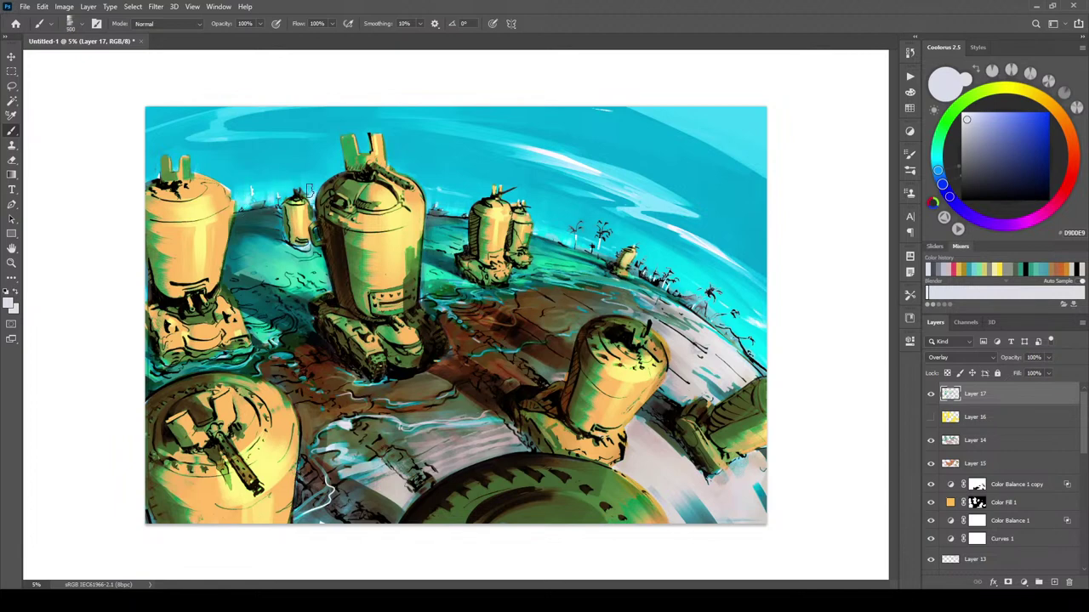
key("bracketright")
key("bracketright")
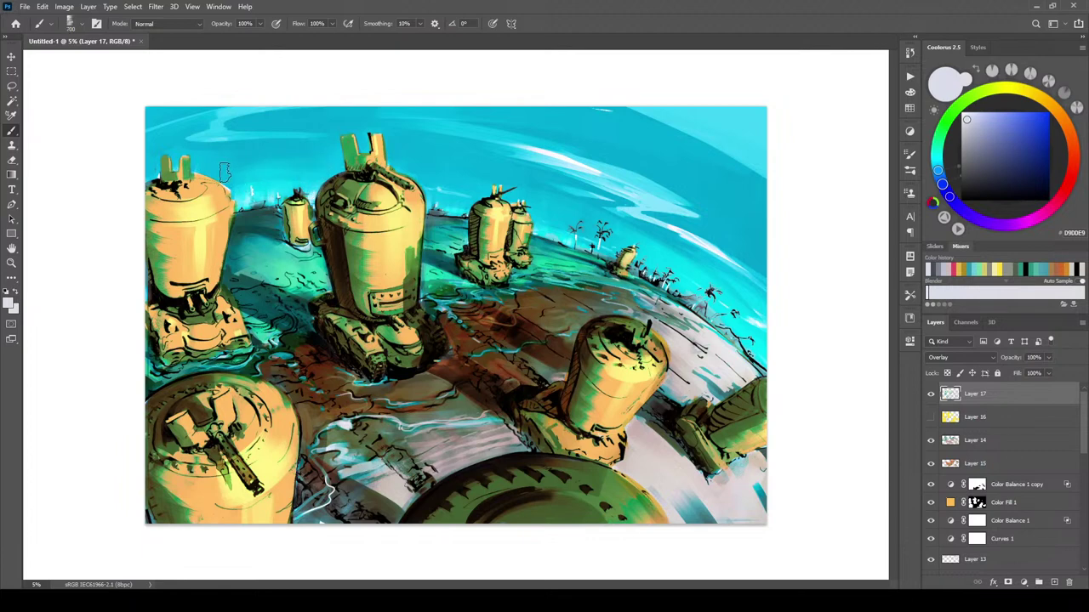
- Add fine pale lavender highlights to the green ground below the small back robot with a reduced brush, undoing the last stroke
key("bracketleft")
key("bracketleft")
key("bracketleft")
key("bracketleft")
key("bracketleft")
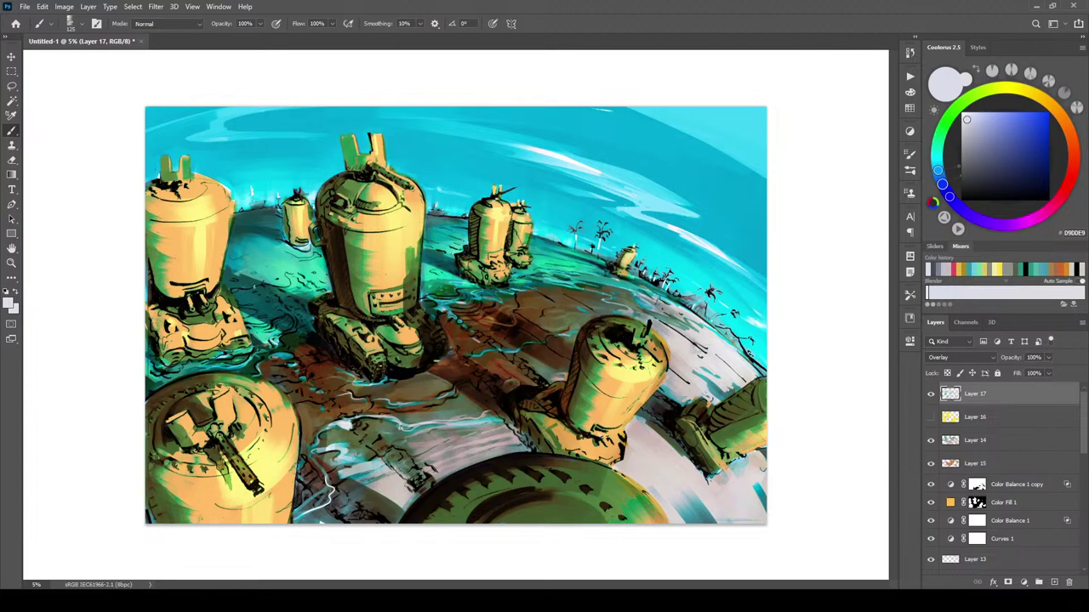
left_click_drag(262, 261, 298, 257)
key("ctrl+z")
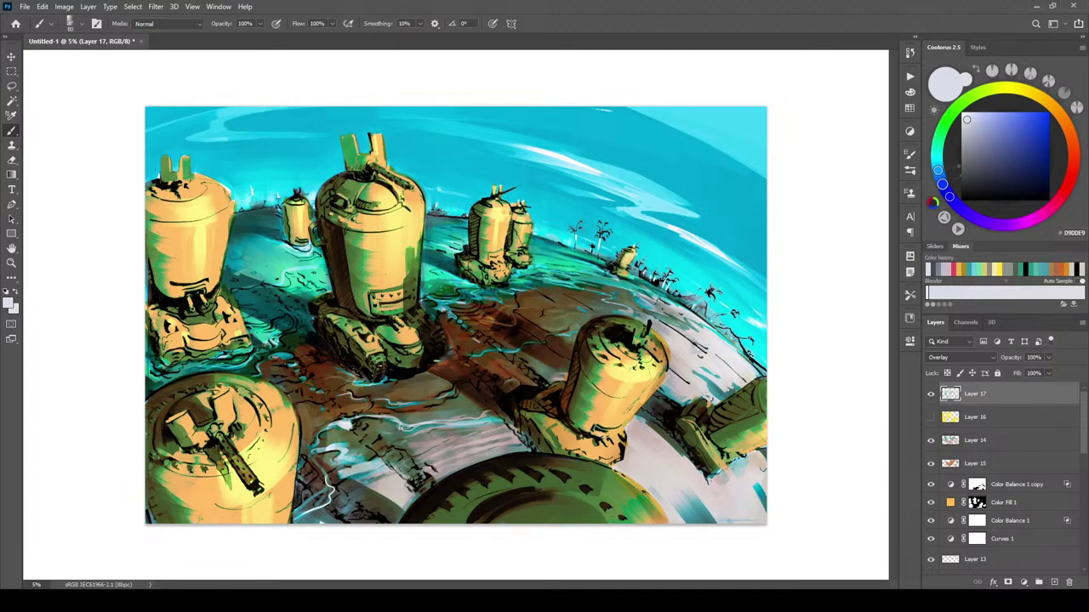
- Compare the picture with and without Layer 14, and reduce that layer's fill to 55%
left_click(930, 440)
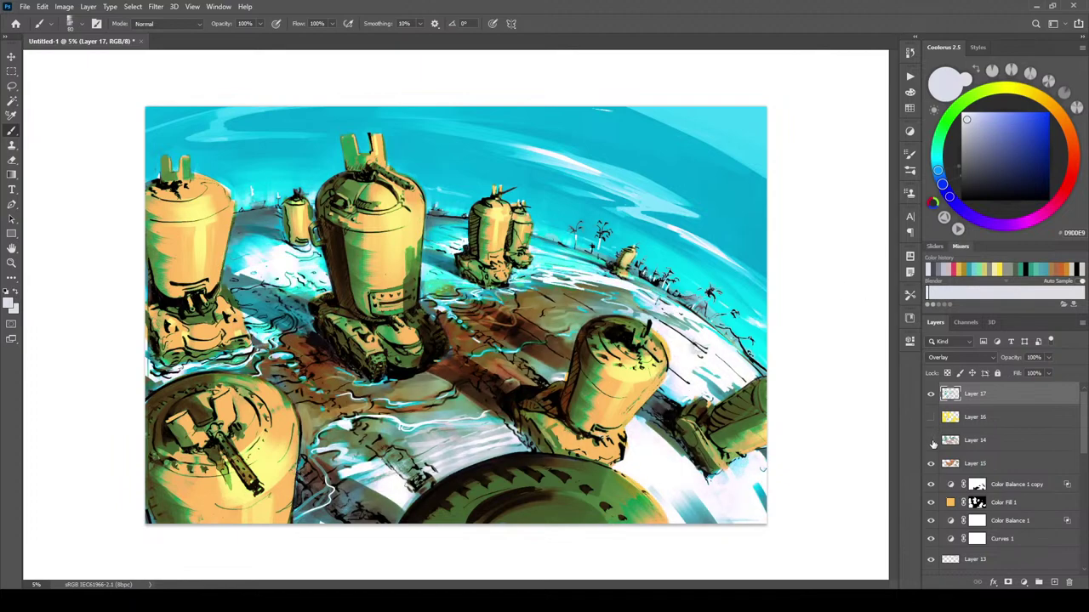
left_click(931, 441)
left_click(931, 441)
left_click(931, 441)
left_click(962, 443)
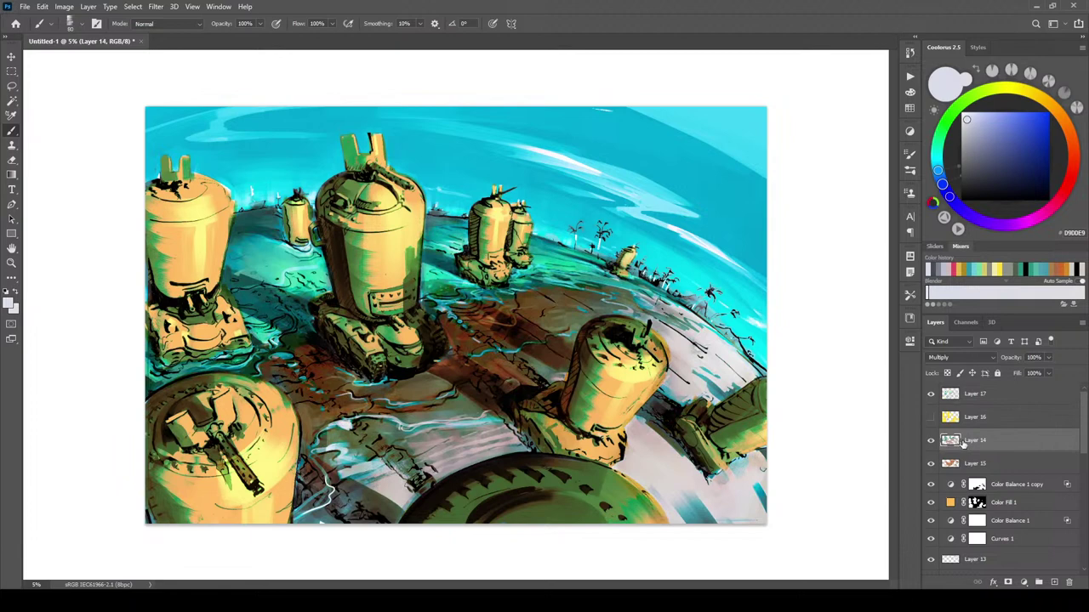
left_click(1049, 374)
mouse_move(1049, 380)
left_mouse_down()
mouse_move(1013, 387)
mouse_move(1035, 392)
mouse_move(1024, 384)
left_mouse_up()
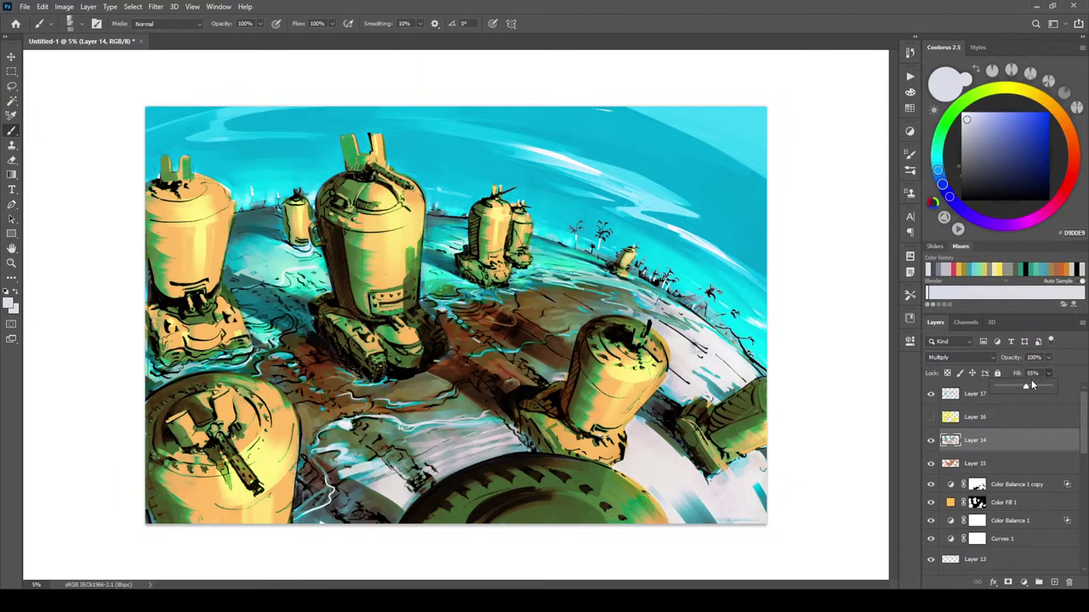
- Check the overall colours and contrast of the whole painting at thumbnail size
key("ctrl+minus")
key("ctrl+minus")
key("ctrl+minus")
key("ctrl+minus")
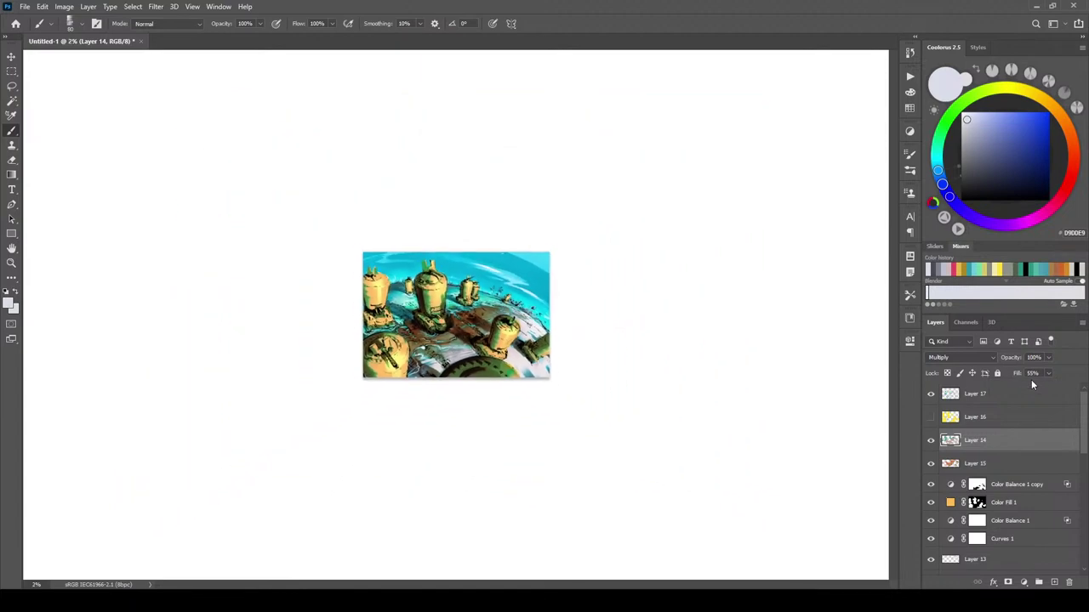
key("ctrl+plus")
key("ctrl+plus")
key("ctrl+plus")
key("ctrl+plus")
key("ctrl+plus")
key("ctrl+plus")
key("ctrl+plus")
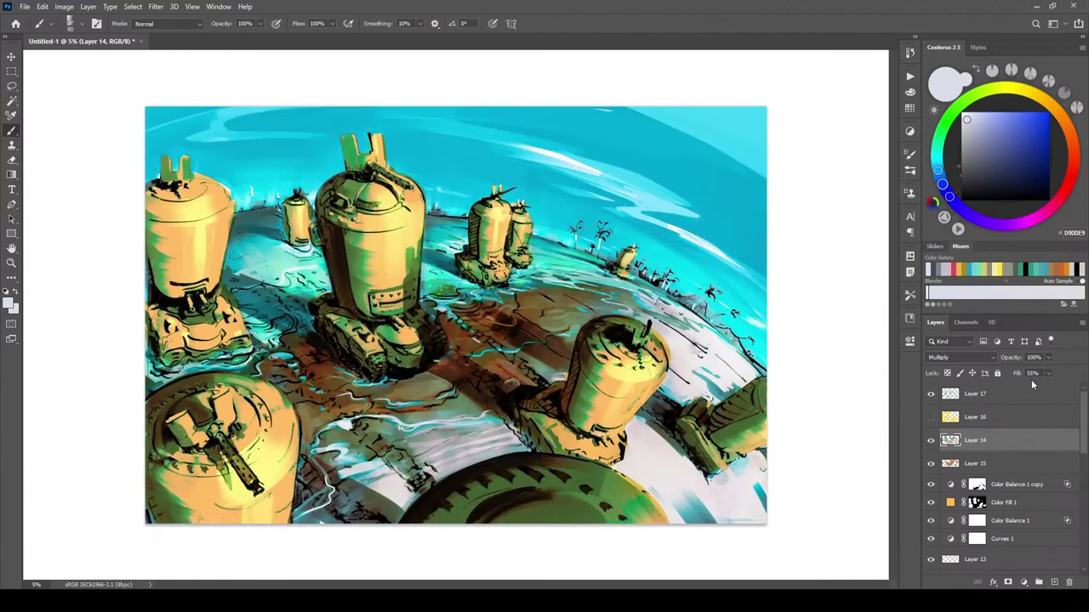
- Duplicate the Color Fill 1 layer with its mask and hide the original
left_click(1012, 503)
key("ctrl+j")
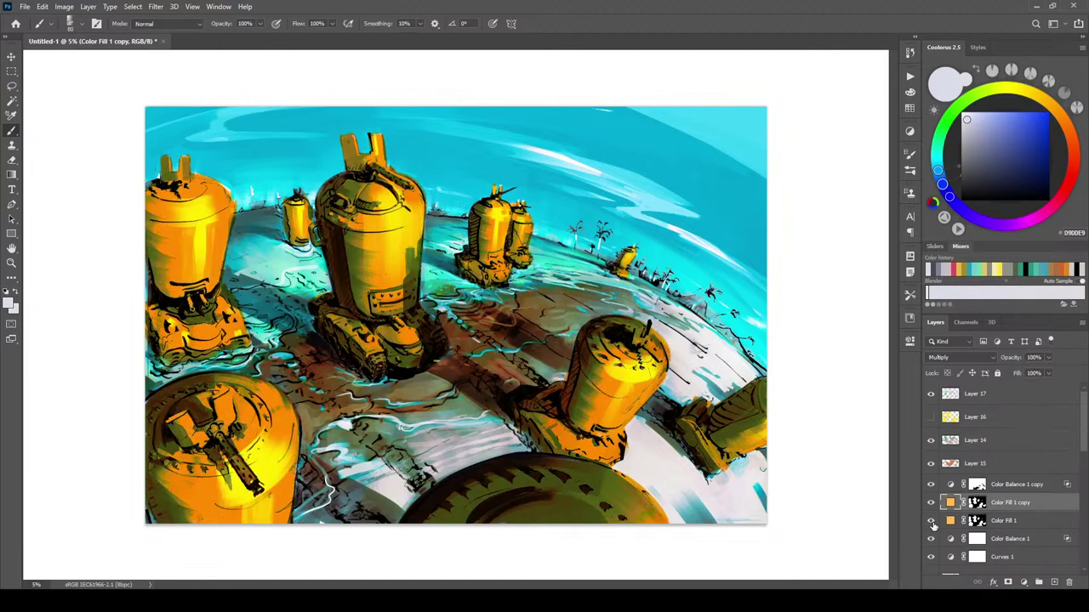
left_click(932, 522)
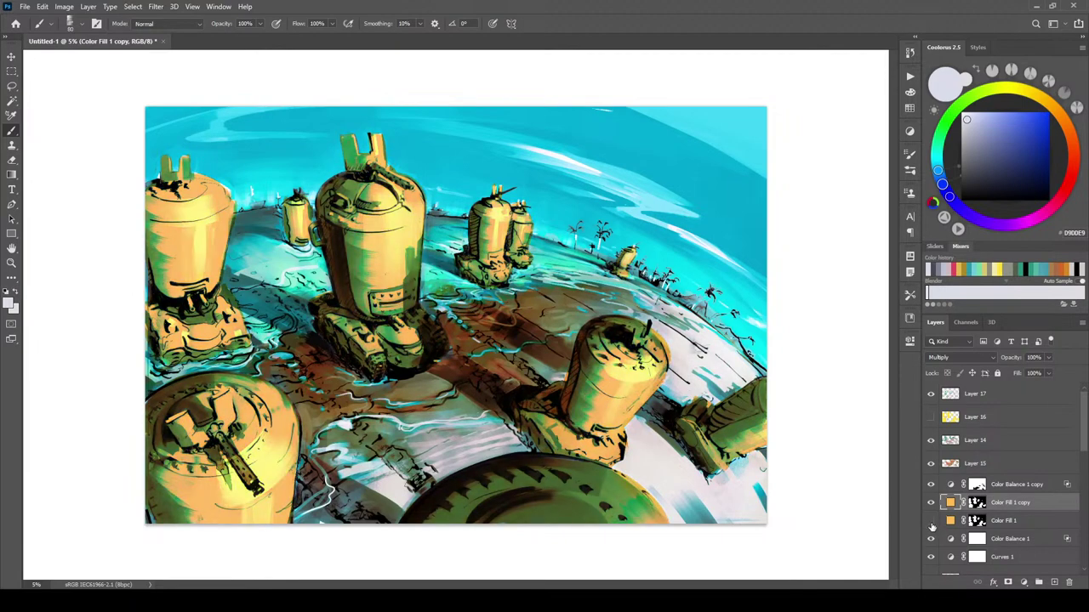
- Duplicate the Color Fill 1 copy layer and hide the newest duplicate to compare the robots' colour
double_click(951, 501)
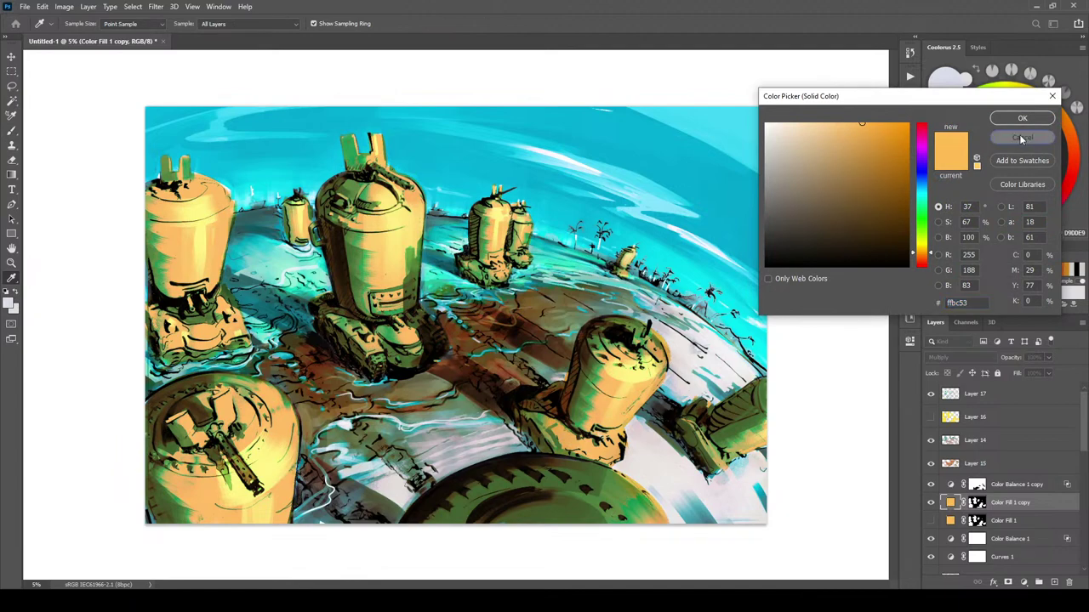
left_click(1022, 139)
key("ctrl+j")
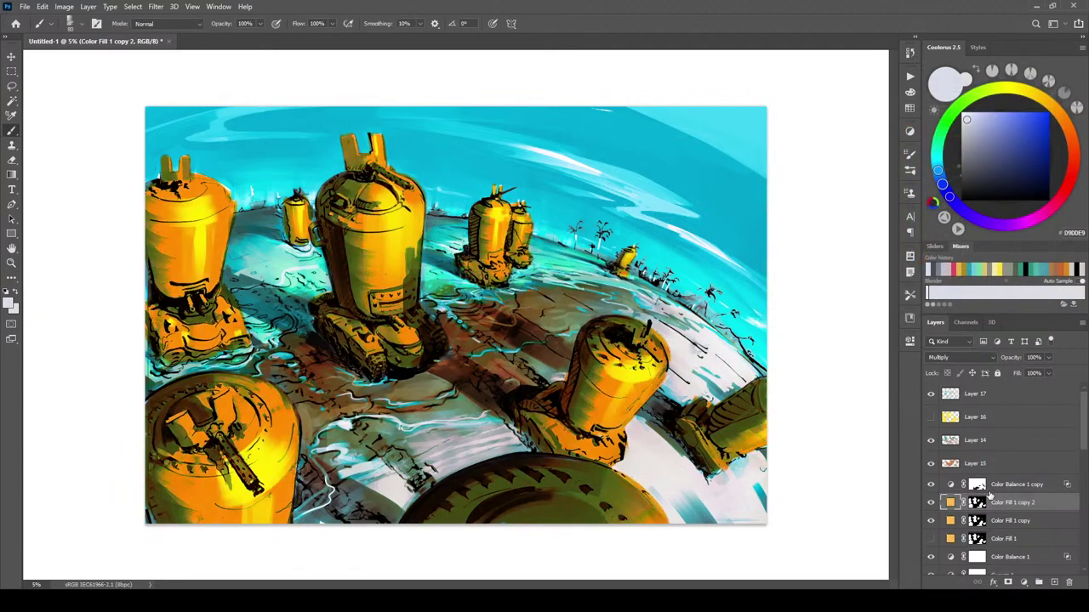
left_click(931, 507)
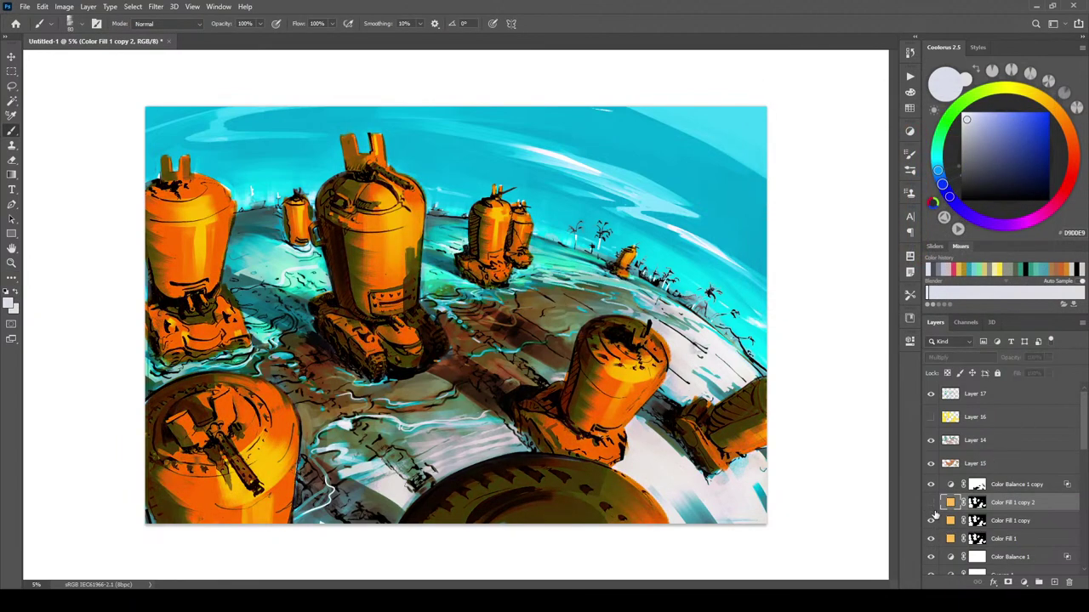
- Compare the tanks with and without Color Fill 1 copy 2 by toggling the layer's visibility
left_click(932, 509)
left_click(932, 505)
left_click(931, 505)
left_click(931, 505)
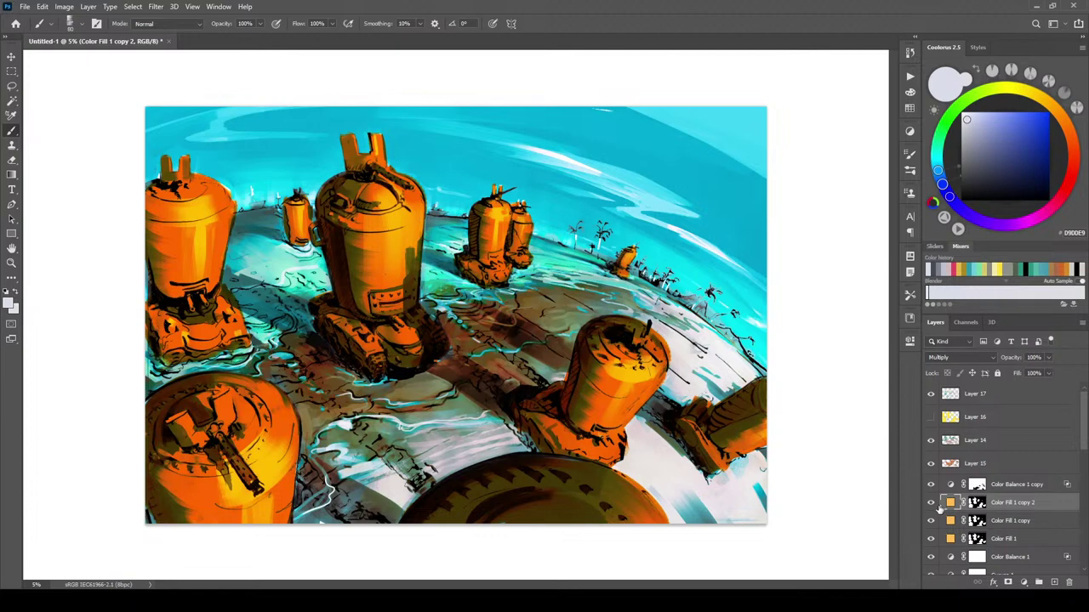
left_click(931, 506)
left_click(929, 505)
- In the blending options of Color Fill 1 copy 2, set the Blend If highlight limit of the underlying layer to 153
double_click(1041, 493)
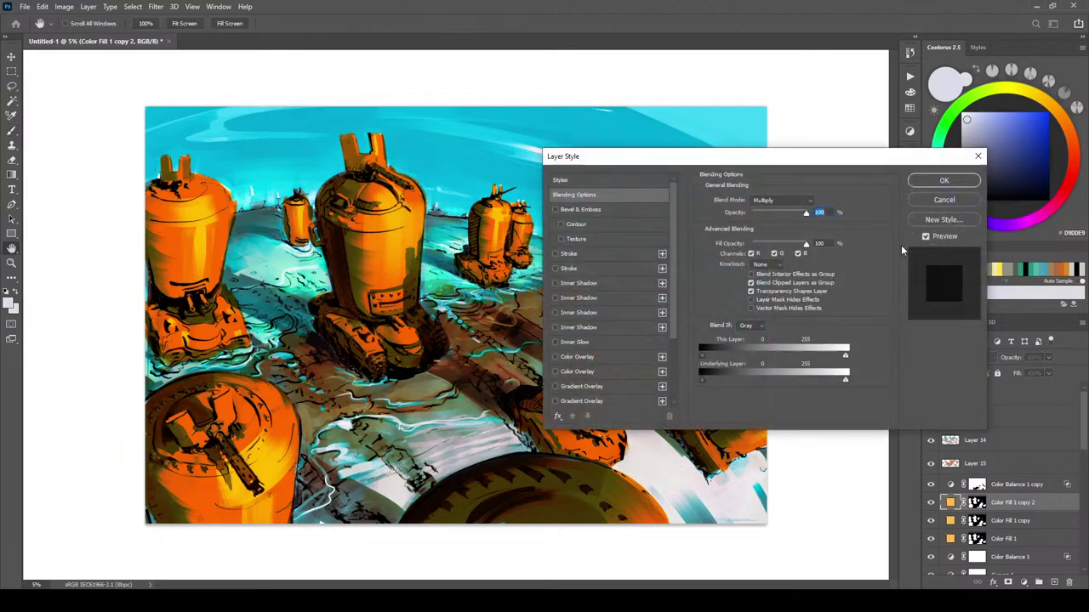
left_click(767, 379)
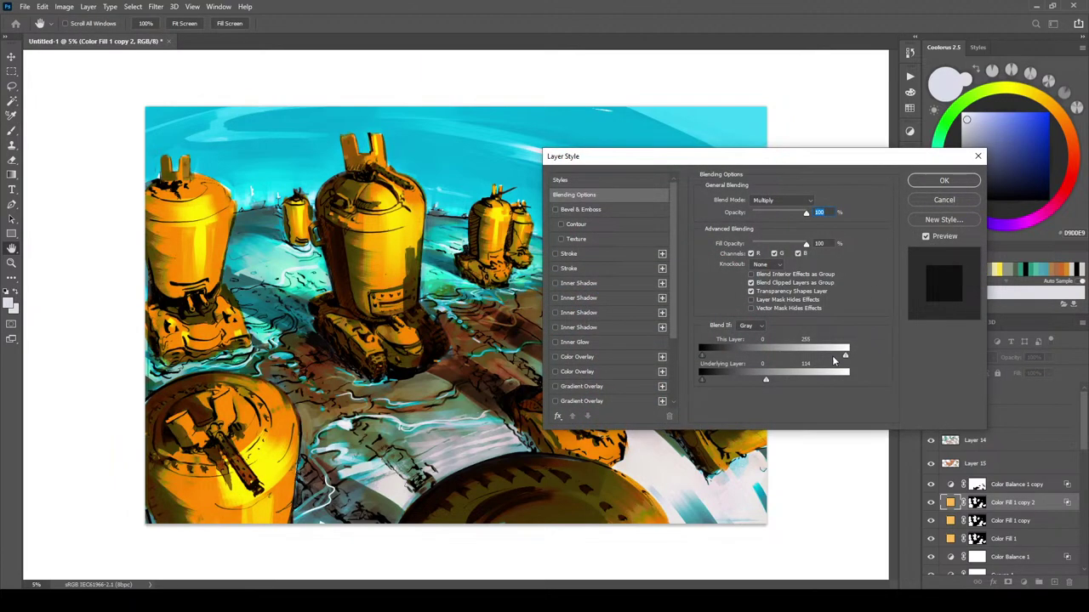
left_click(779, 380)
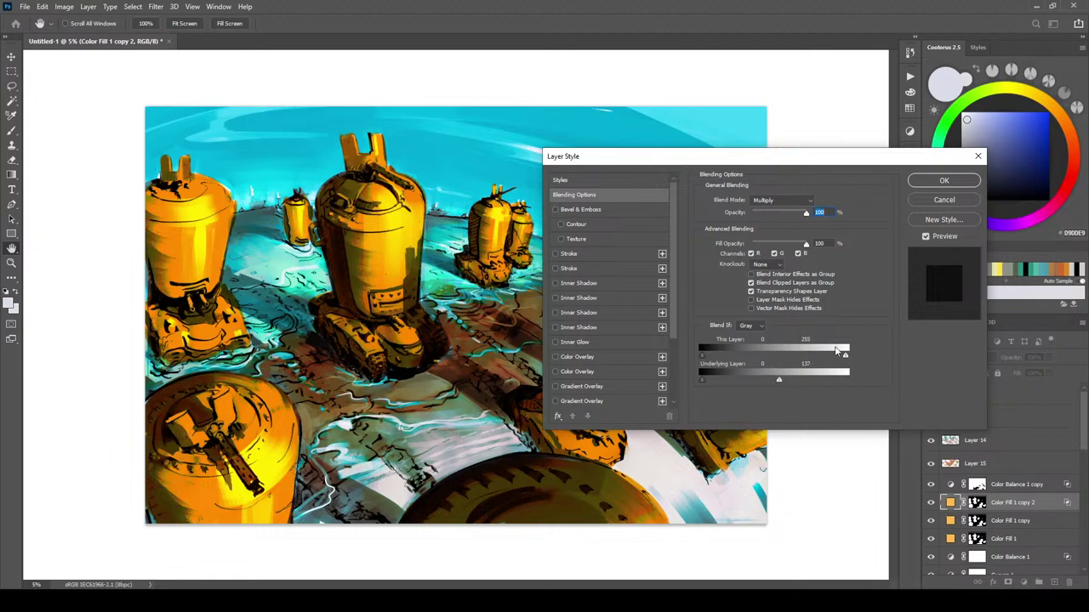
left_click_drag(785, 380, 794, 380)
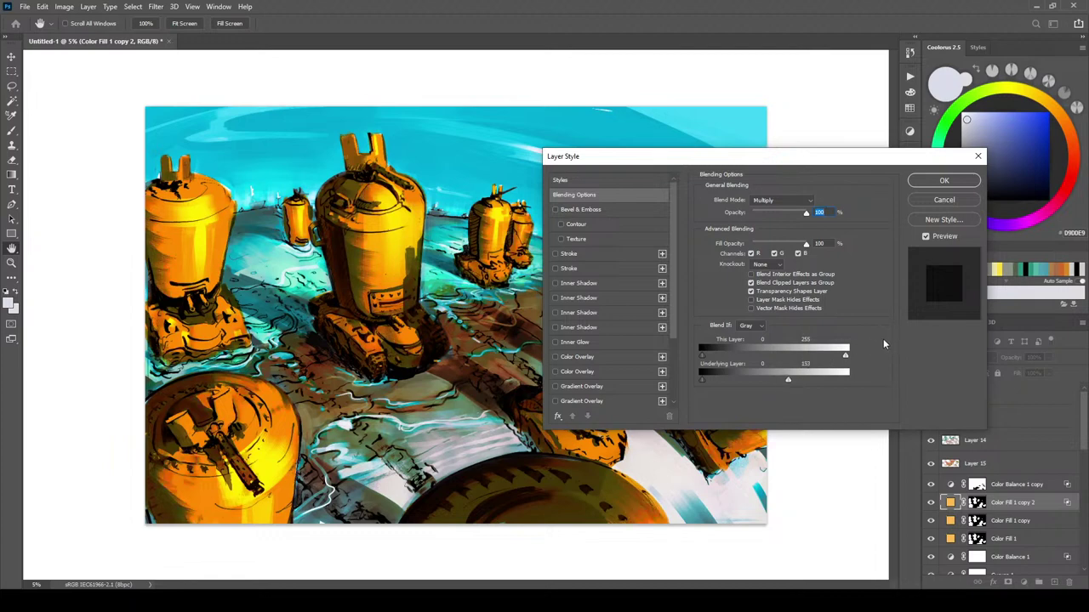
left_click(942, 182)
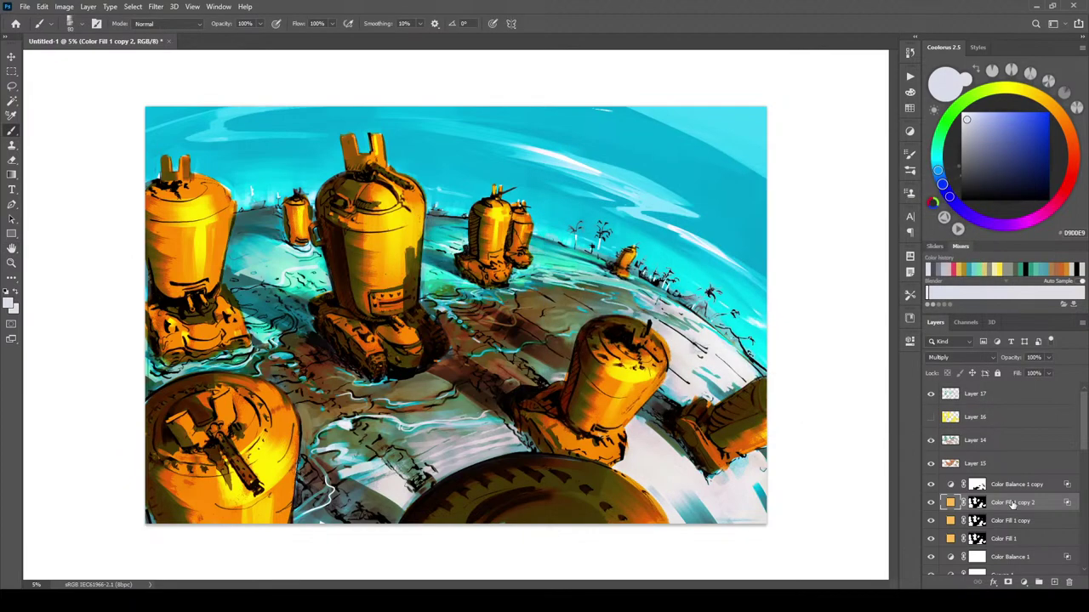
- Duplicate Color Fill 1 above Color Fill 1 copy 2, compare the image with and without the duplicate, and leave it hidden
left_click_drag(1014, 542, 1024, 494)
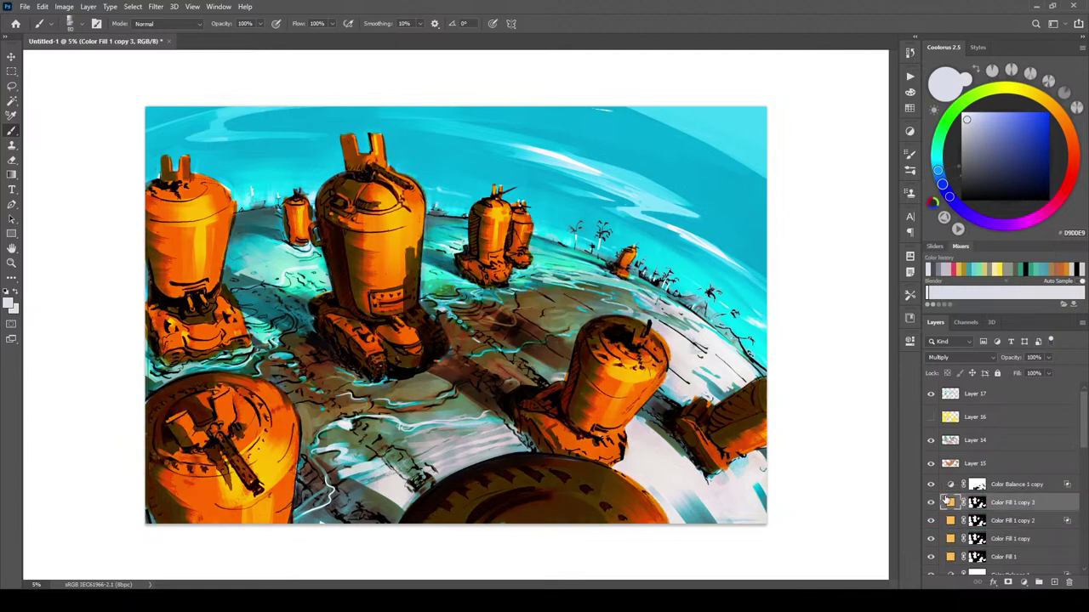
left_click(932, 502)
left_click(930, 502)
left_click(931, 503)
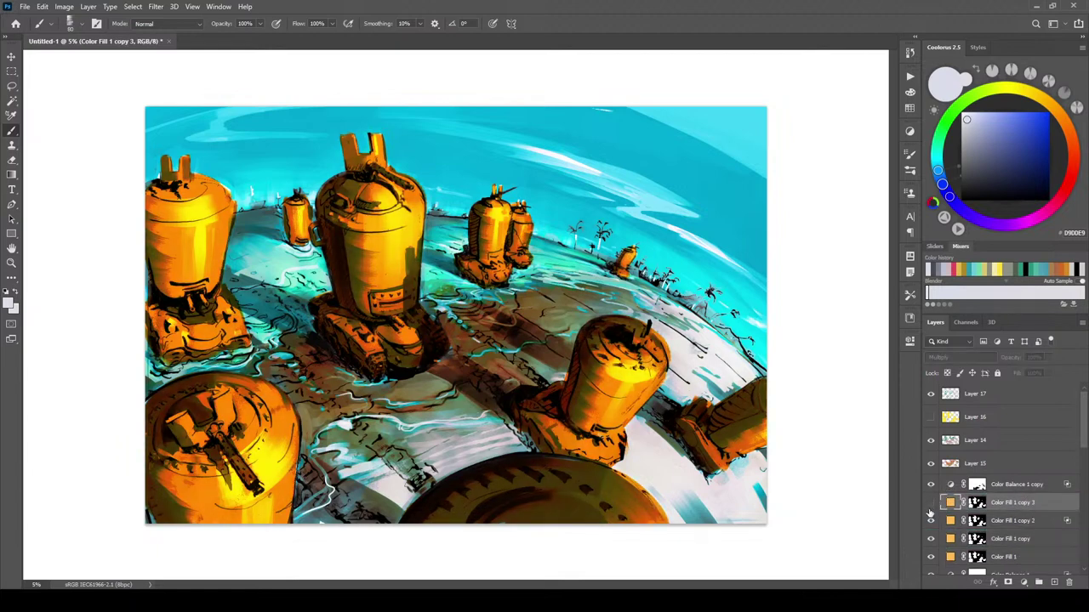
- Group Color Fill 1 copy 2, Color Fill 1 copy and Color Fill 1 under the name Color, and hide the group
scroll(1086, 441, "down", 2)
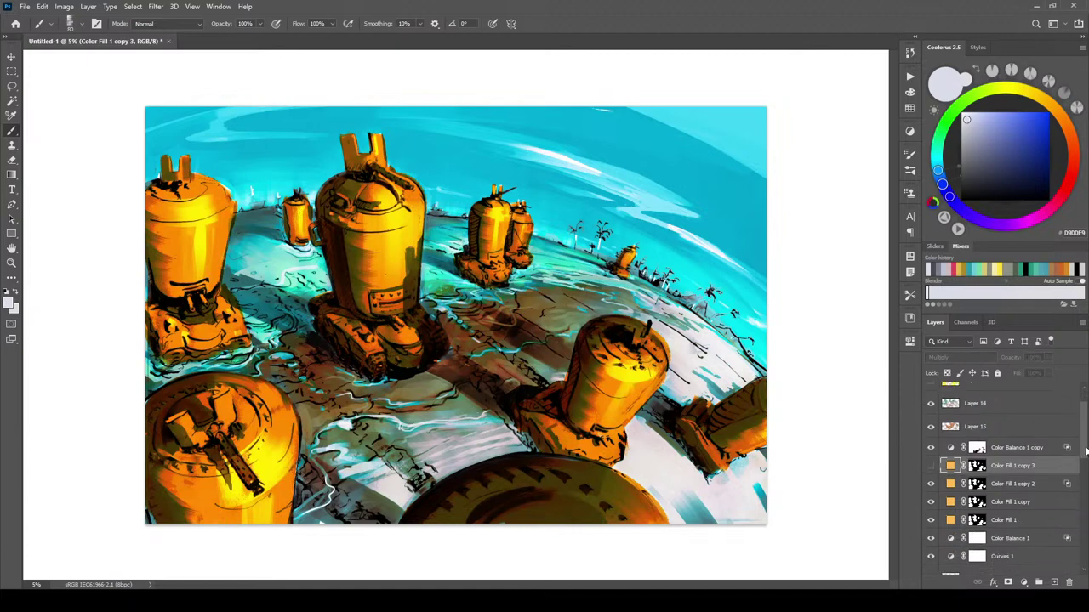
left_click(1030, 478)
left_click(1030, 515, "shift")
key("ctrl+g")
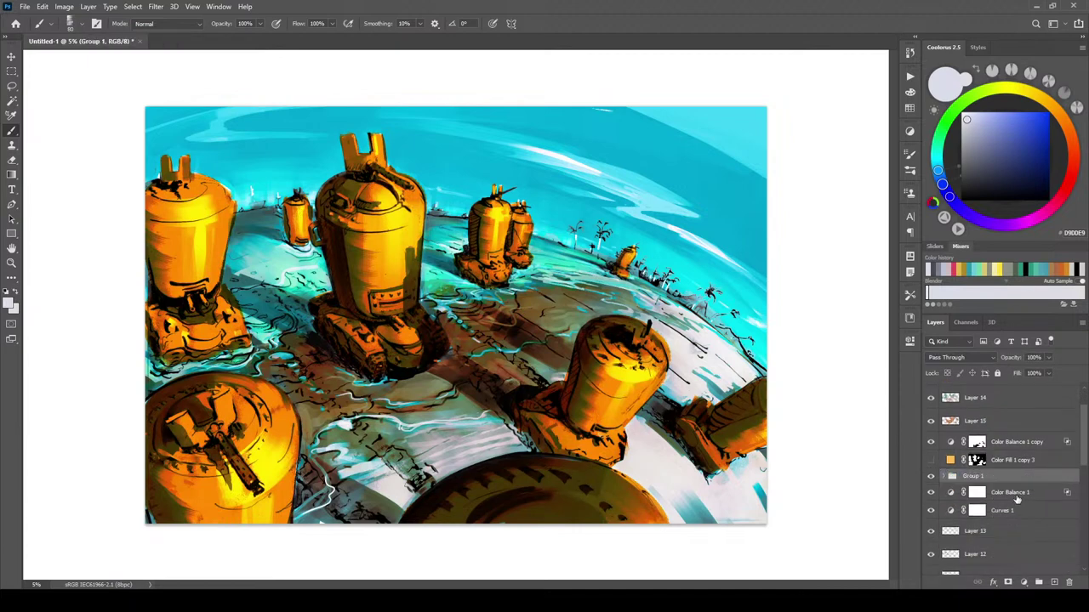
double_click(977, 476)
type("Color")
key("Return")
left_click(930, 476)
- Show Color Fill 1 copy 3 and change its fill to a muted grey-blue, 5e7382, after trying red, brown and green tones
double_click(951, 460)
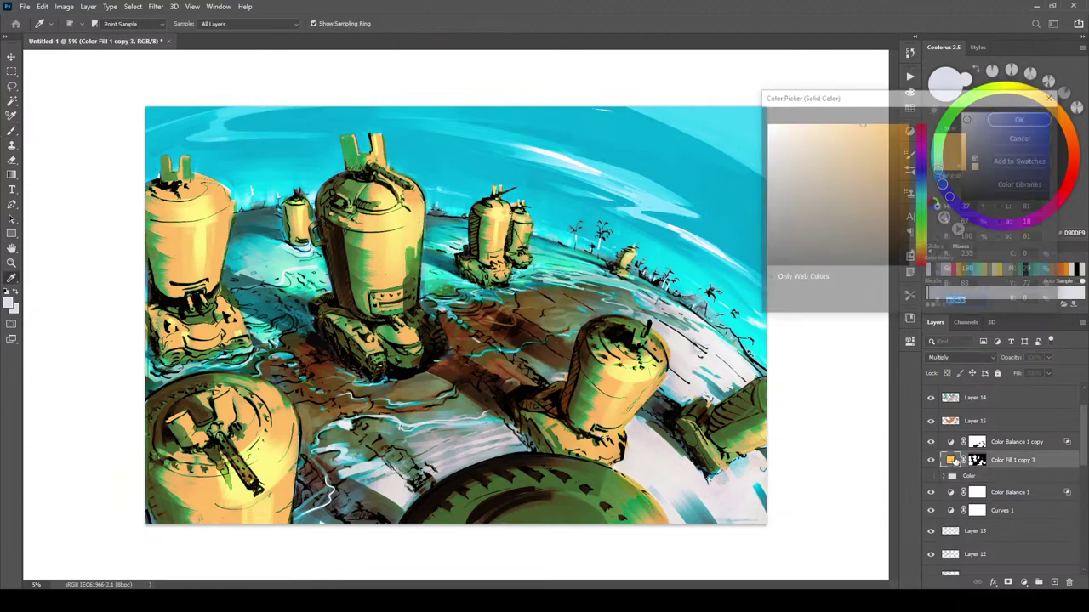
mouse_move(872, 128)
left_mouse_down()
mouse_move(927, 120)
mouse_move(936, 183)
mouse_move(868, 170)
mouse_move(863, 159)
left_mouse_up()
left_click_drag(927, 253, 927, 264)
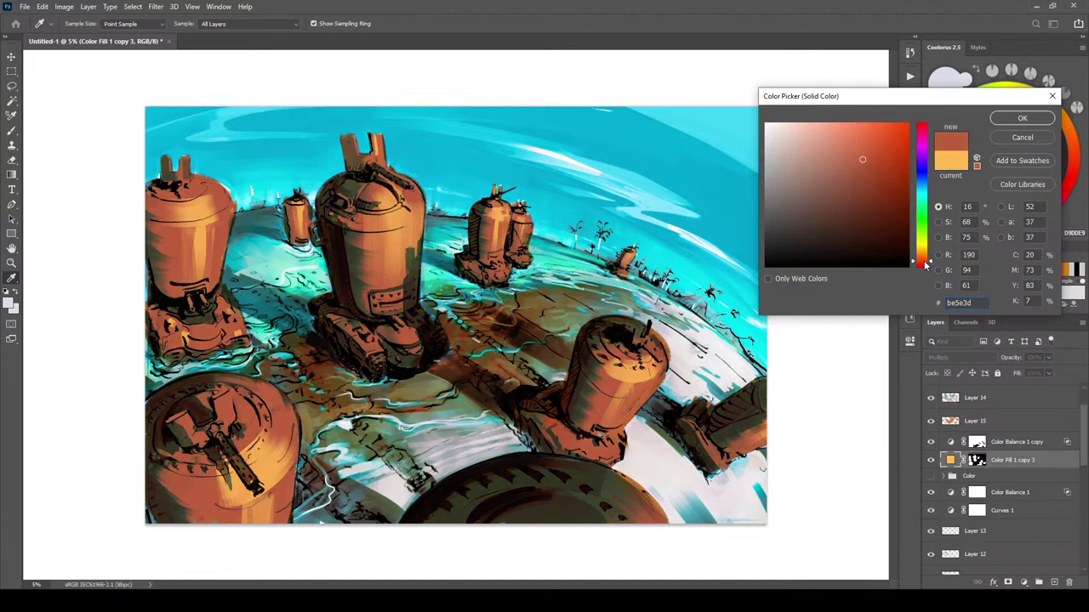
left_click_drag(926, 266, 926, 268)
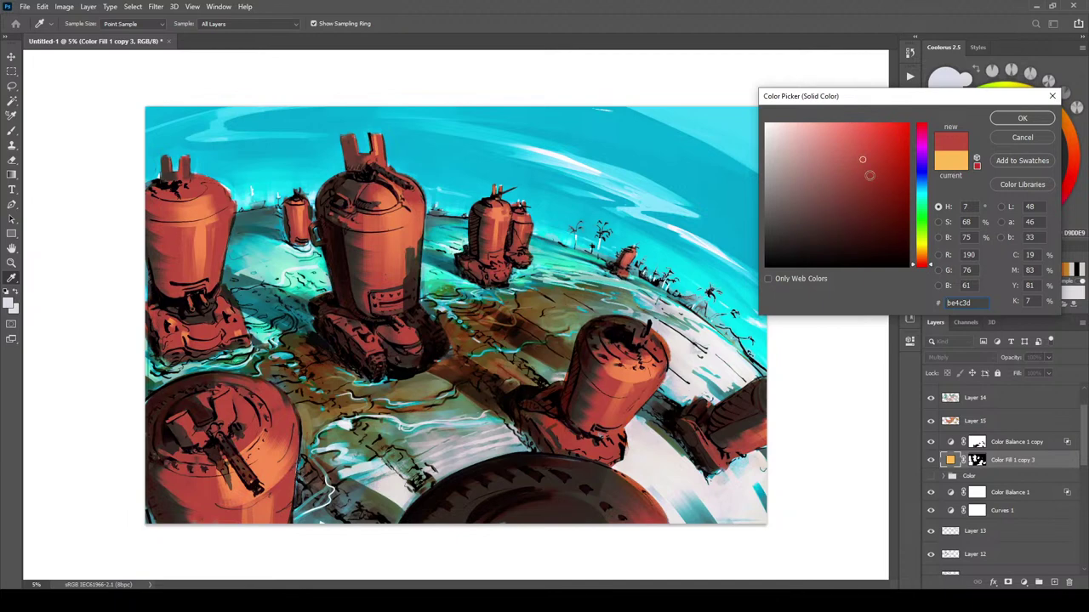
mouse_move(869, 176)
left_mouse_down()
mouse_move(801, 212)
mouse_move(806, 197)
mouse_move(837, 186)
left_mouse_up()
left_click(825, 211)
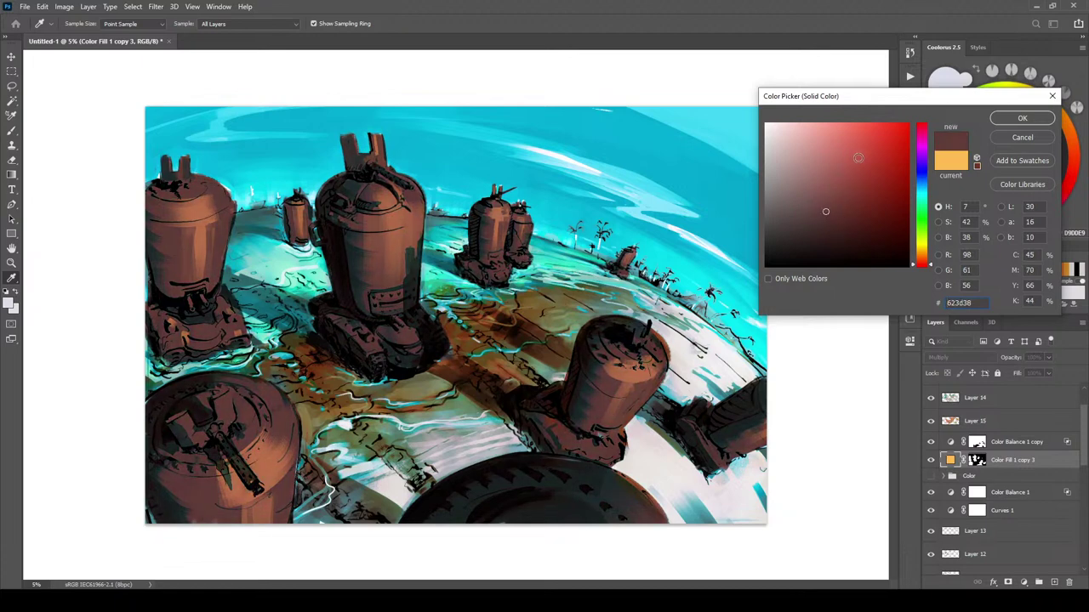
left_click(922, 208)
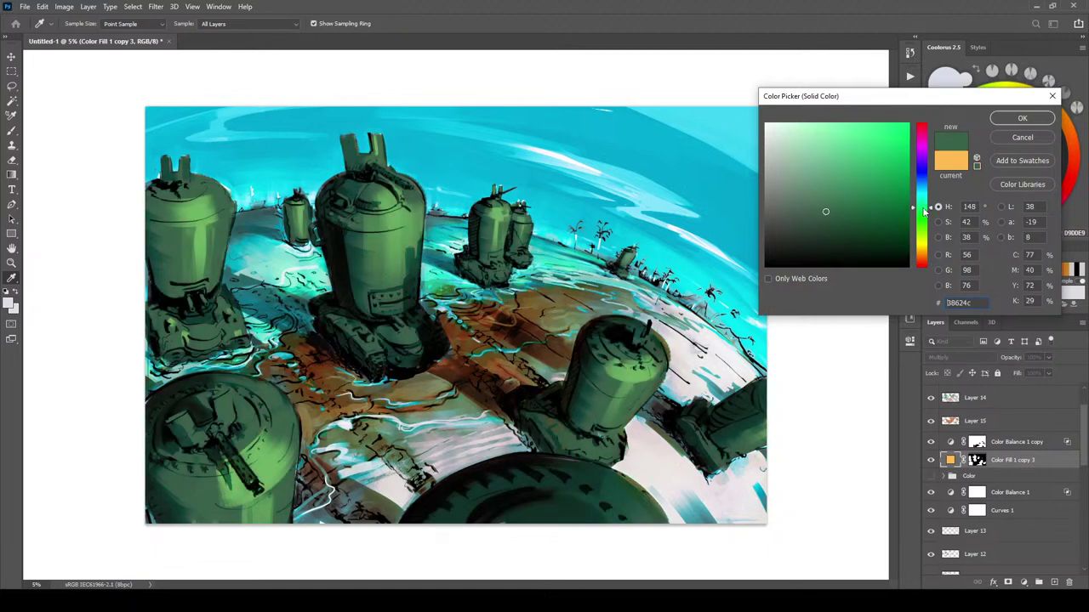
mouse_move(925, 211)
left_mouse_down()
mouse_move(929, 184)
mouse_move(880, 162)
mouse_move(856, 204)
mouse_move(822, 193)
mouse_move(827, 208)
mouse_move(825, 181)
mouse_move(808, 201)
left_mouse_up()
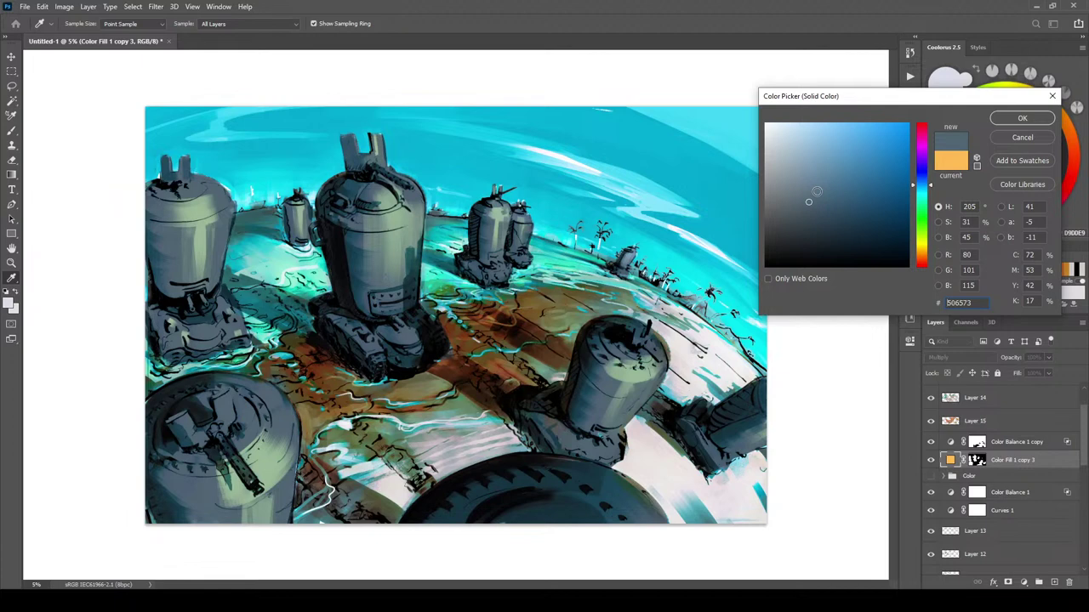
mouse_move(814, 194)
left_mouse_down()
mouse_move(794, 182)
mouse_move(814, 187)
mouse_move(811, 168)
mouse_move(808, 205)
mouse_move(808, 193)
left_mouse_up()
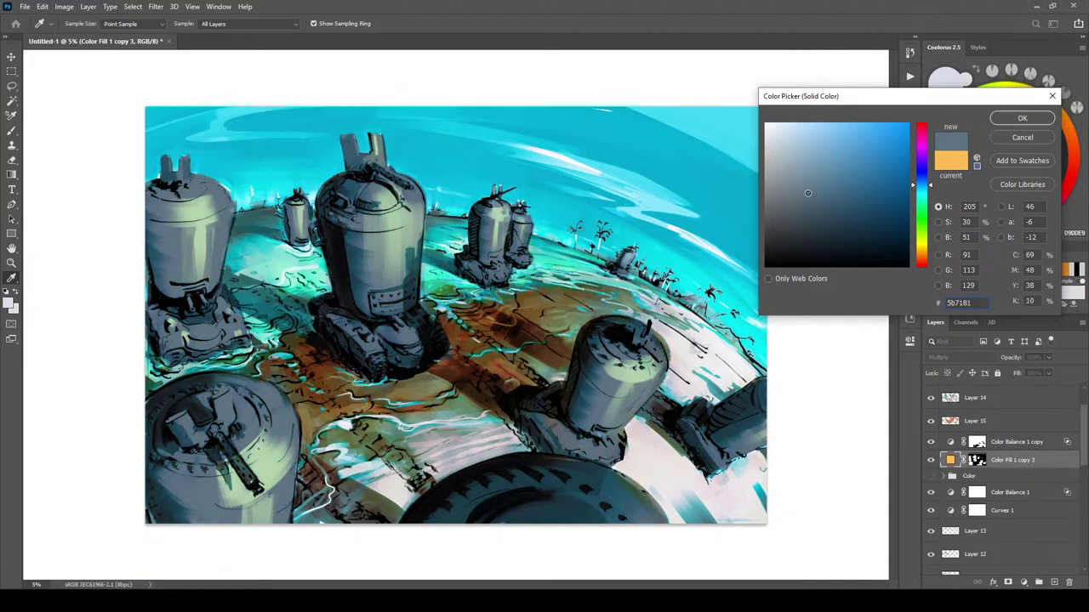
left_click(1033, 119)
- Duplicate Color Fill 1 copy 3, hide the original, and set the duplicate's fill to dark maroon, 4b2429
left_click_drag(1015, 460, 978, 468)
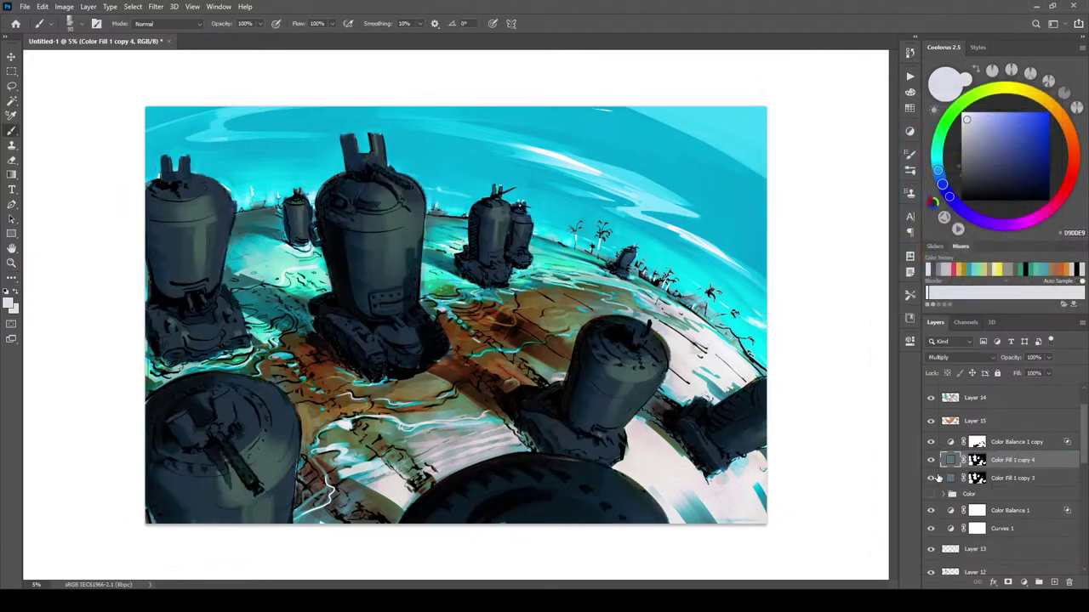
left_click(930, 478)
double_click(951, 460)
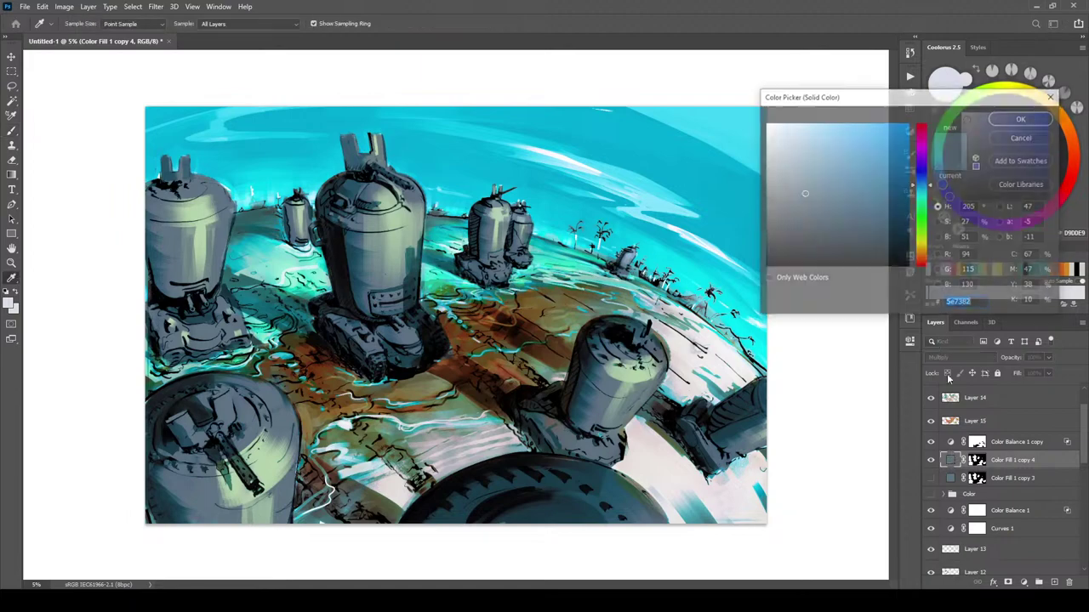
mouse_move(843, 212)
left_mouse_down()
mouse_move(840, 248)
mouse_move(807, 228)
mouse_move(871, 226)
mouse_move(871, 214)
mouse_move(873, 231)
left_mouse_up()
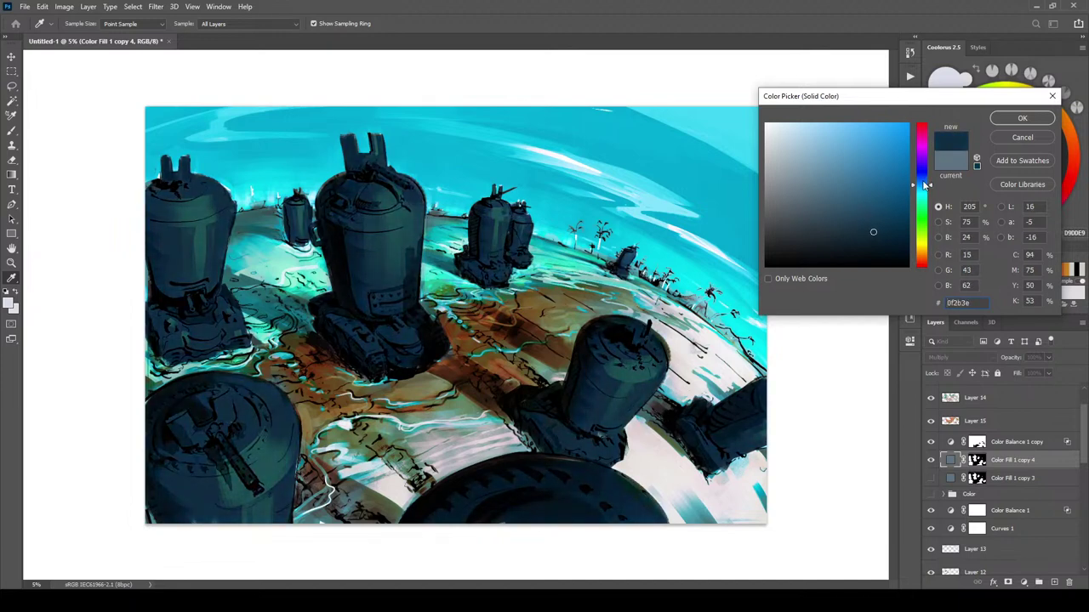
left_click_drag(925, 185, 924, 136)
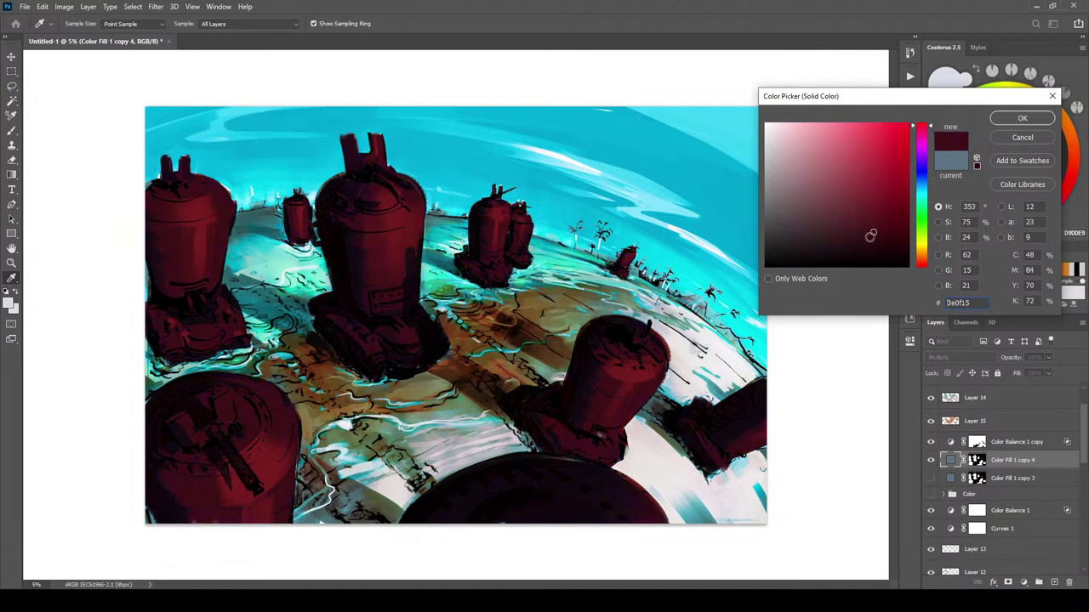
mouse_move(856, 233)
left_mouse_down()
mouse_move(860, 211)
mouse_move(851, 233)
mouse_move(868, 229)
mouse_move(829, 225)
mouse_move(838, 225)
left_mouse_up()
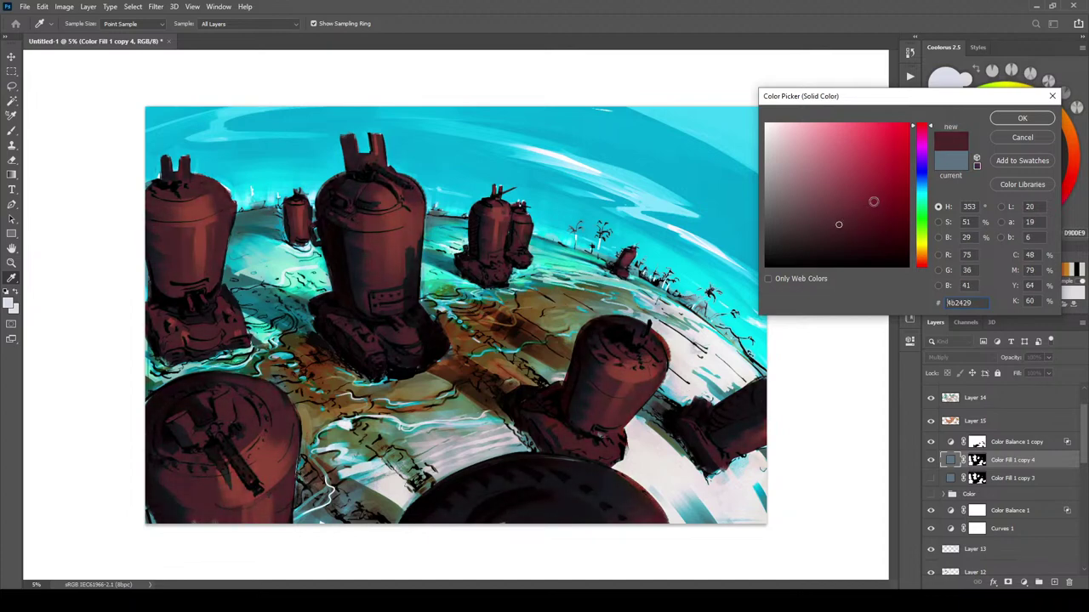
left_click(1000, 118)
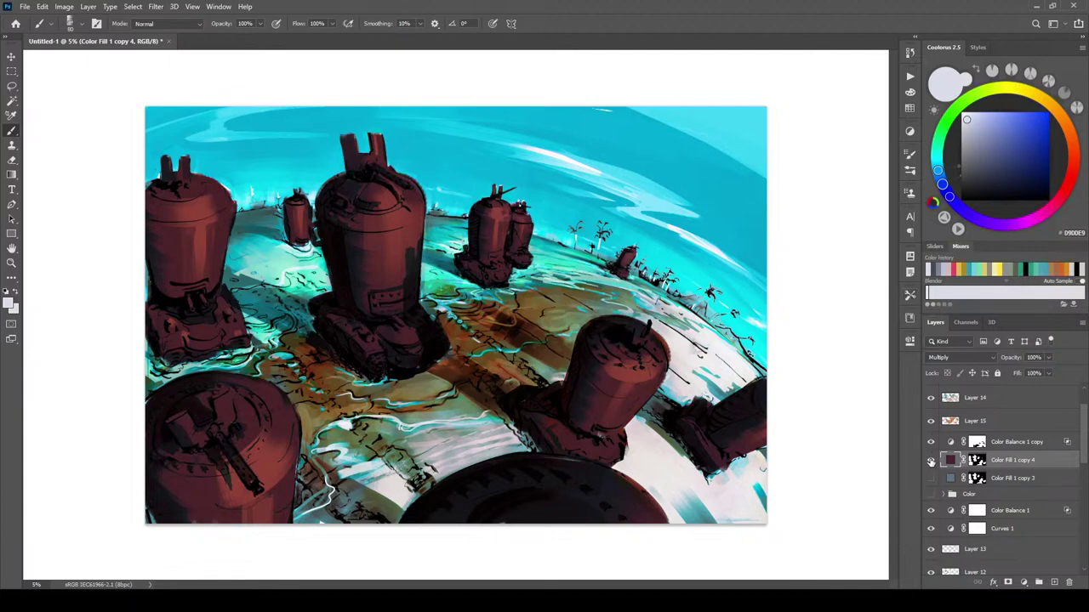
- Duplicate the maroon fill layer Color Fill 1 copy 4, keeping the original hidden and the duplicate visible
left_click(929, 460)
key("ctrl+j")
left_click(931, 461)
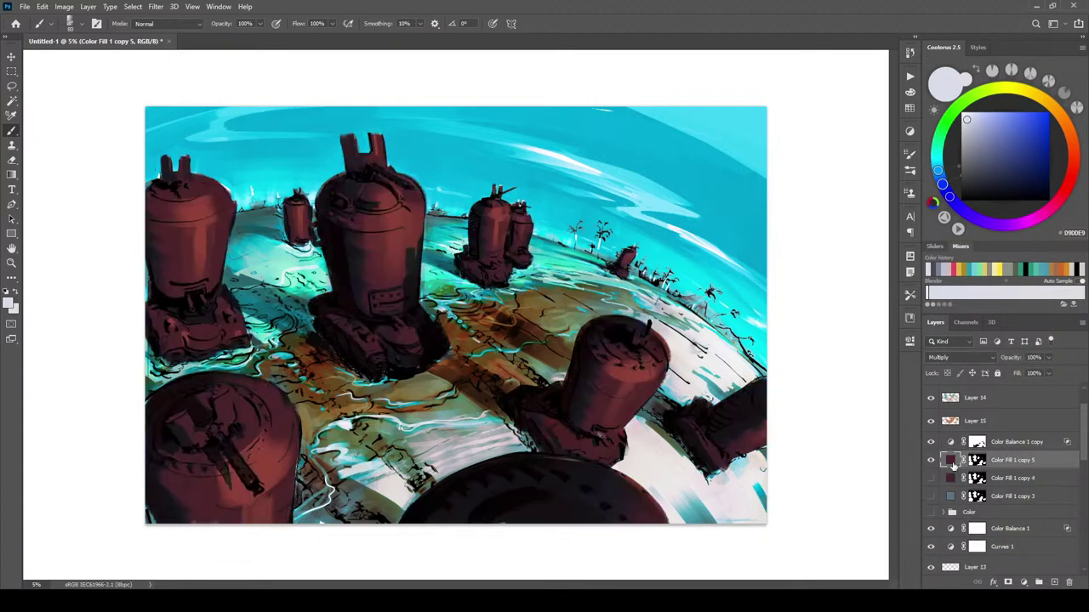
- Set the fill colour of Color Fill 1 copy 5 to a strong blue, 1558a3
double_click(950, 460)
mouse_move(880, 151)
left_mouse_down()
mouse_move(927, 107)
mouse_move(898, 130)
mouse_move(922, 152)
left_mouse_up()
left_click(921, 238)
left_click_drag(922, 239, 957, 175)
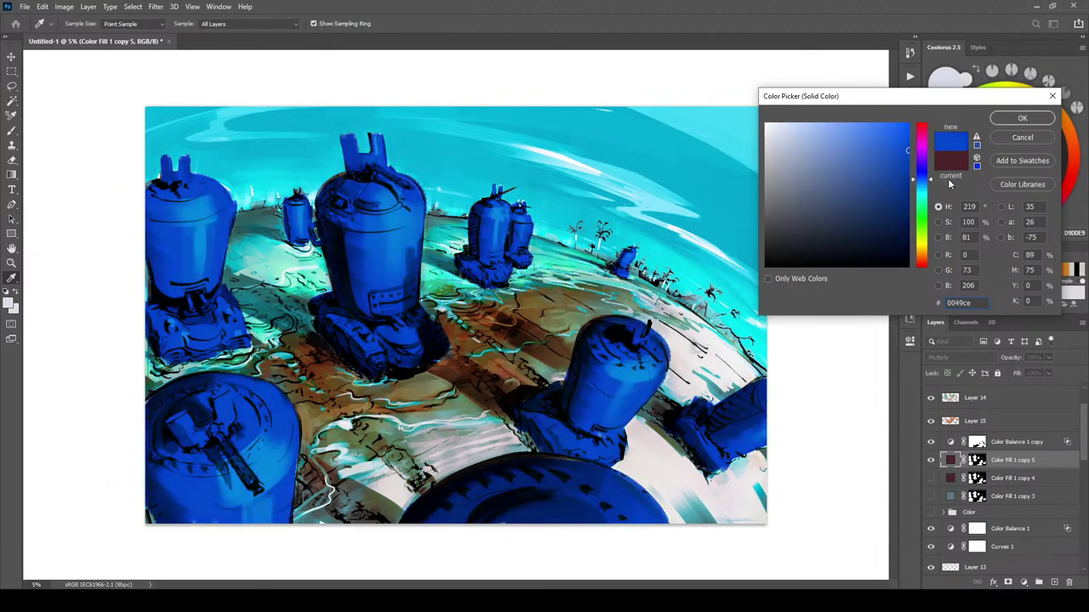
mouse_move(895, 142)
left_mouse_down()
mouse_move(907, 181)
mouse_move(908, 167)
mouse_move(932, 181)
mouse_move(894, 161)
mouse_move(886, 180)
mouse_move(933, 180)
mouse_move(871, 197)
mouse_move(877, 163)
mouse_move(903, 165)
mouse_move(898, 133)
mouse_move(889, 148)
mouse_move(929, 177)
left_mouse_up()
left_click(930, 181)
mouse_move(889, 144)
left_mouse_down()
mouse_move(895, 163)
mouse_move(931, 183)
mouse_move(897, 170)
mouse_move(902, 183)
mouse_move(905, 165)
mouse_move(889, 174)
left_mouse_up()
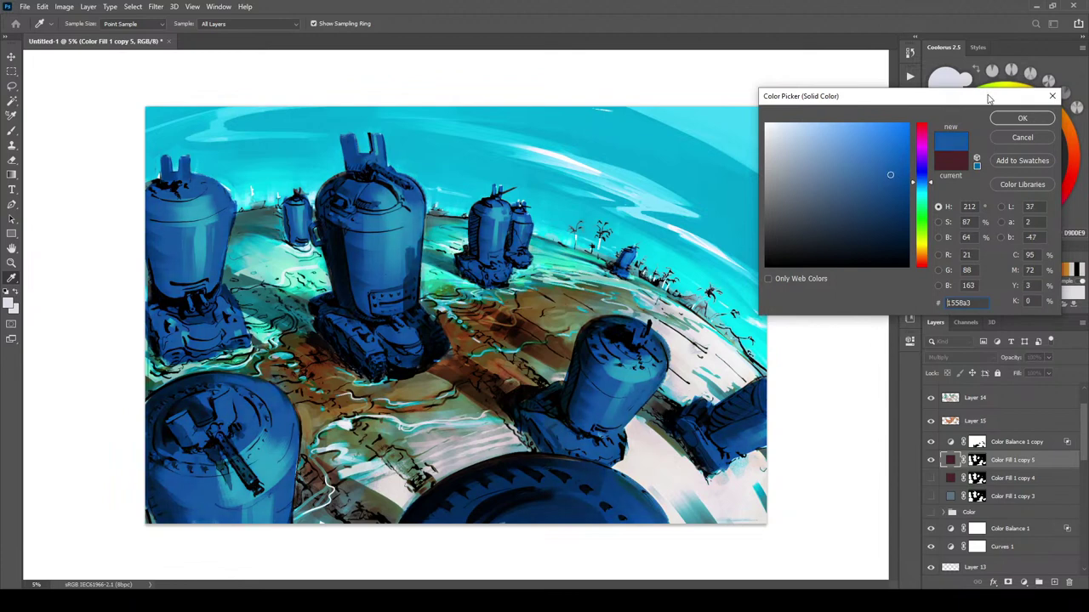
left_click(1012, 119)
key("b")
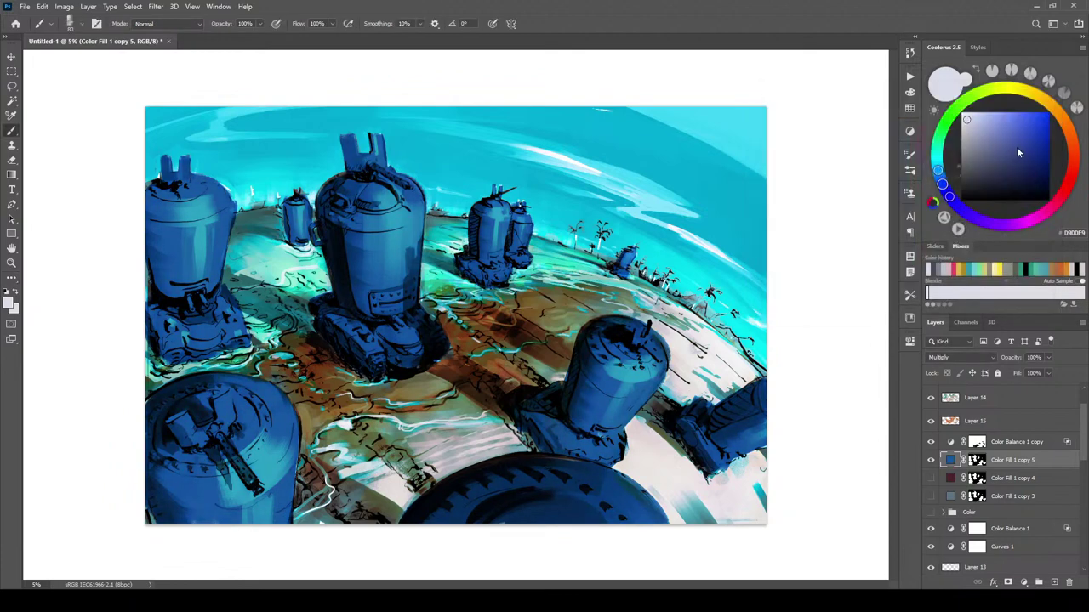
- Compare the blue, maroon and grey-blue fill variants by switching their layers on and off, ending with only maroon Color Fill 1 copy 4 shown
left_click(931, 478)
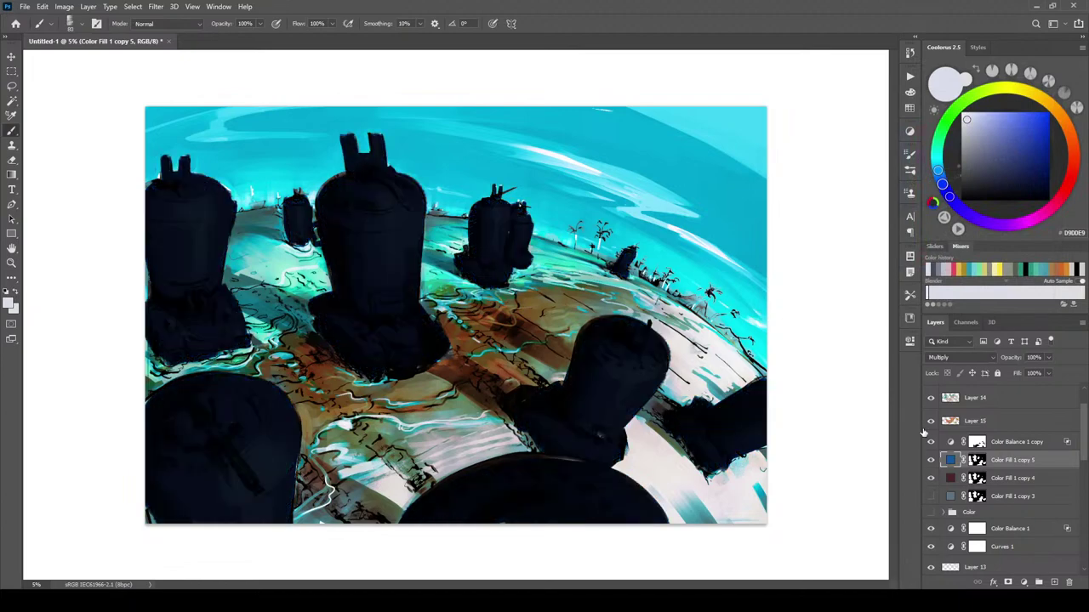
left_click(930, 461)
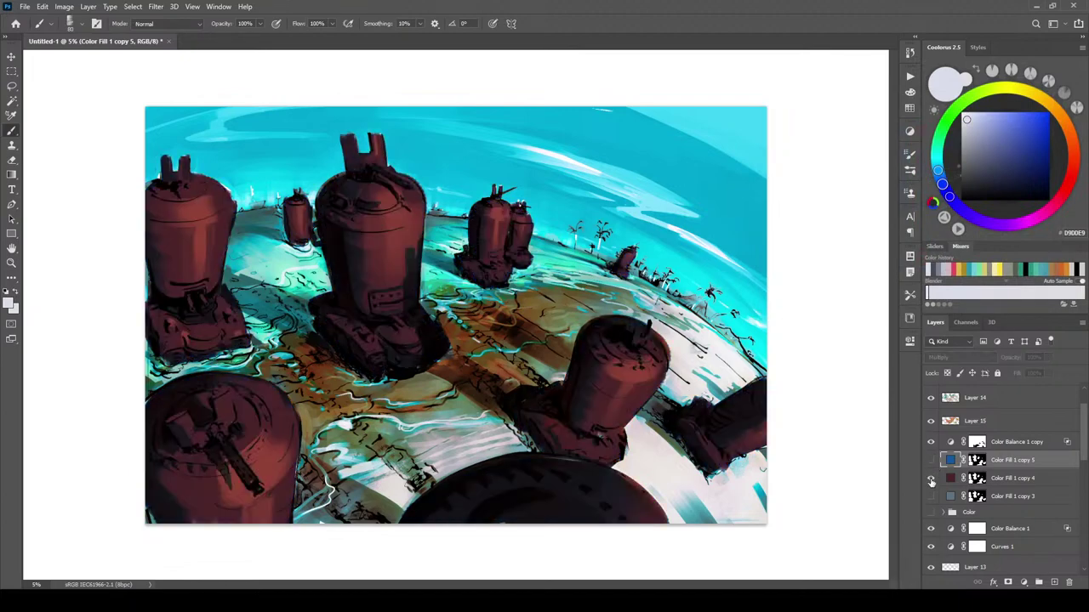
left_click(931, 480)
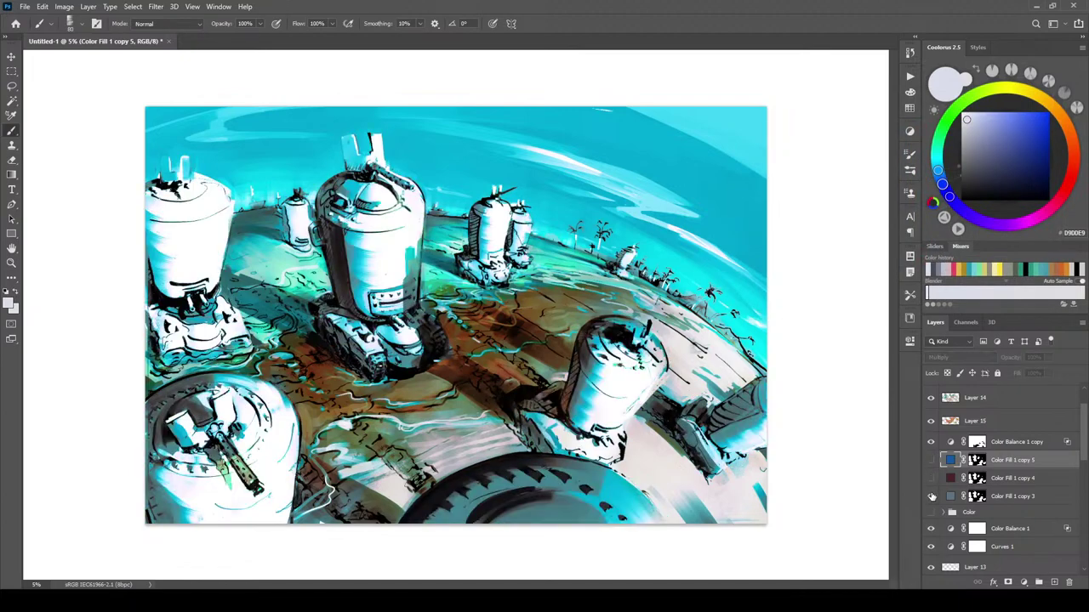
left_click(931, 496)
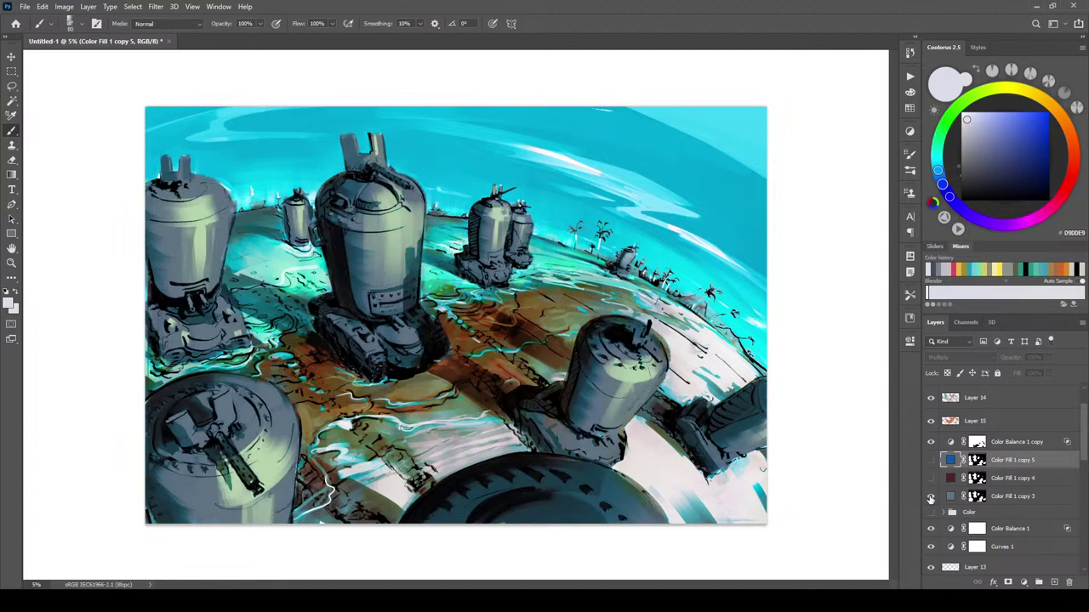
left_click(931, 497)
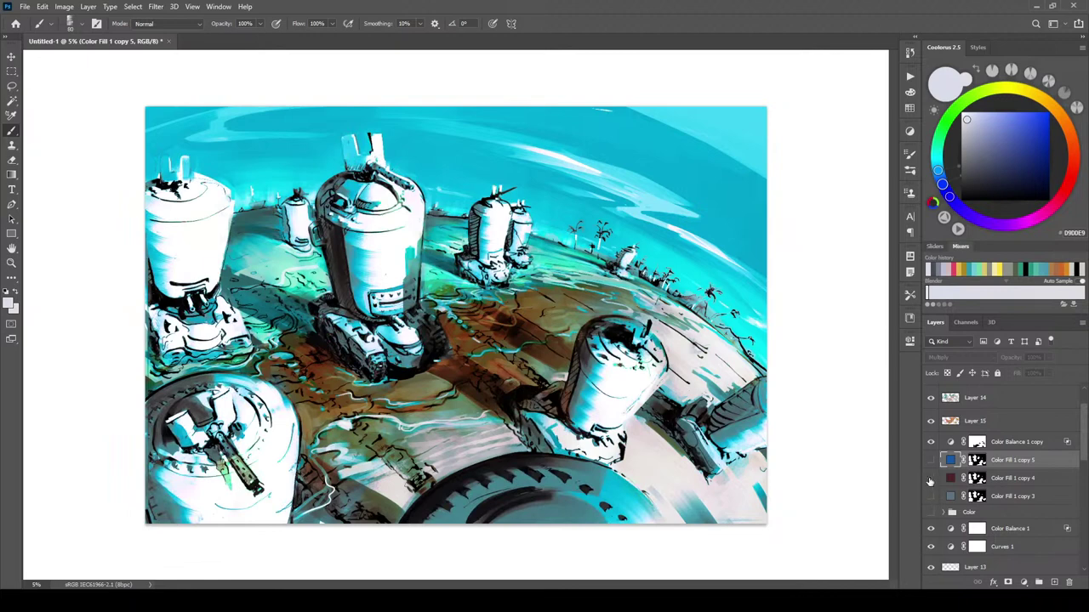
left_click(931, 479)
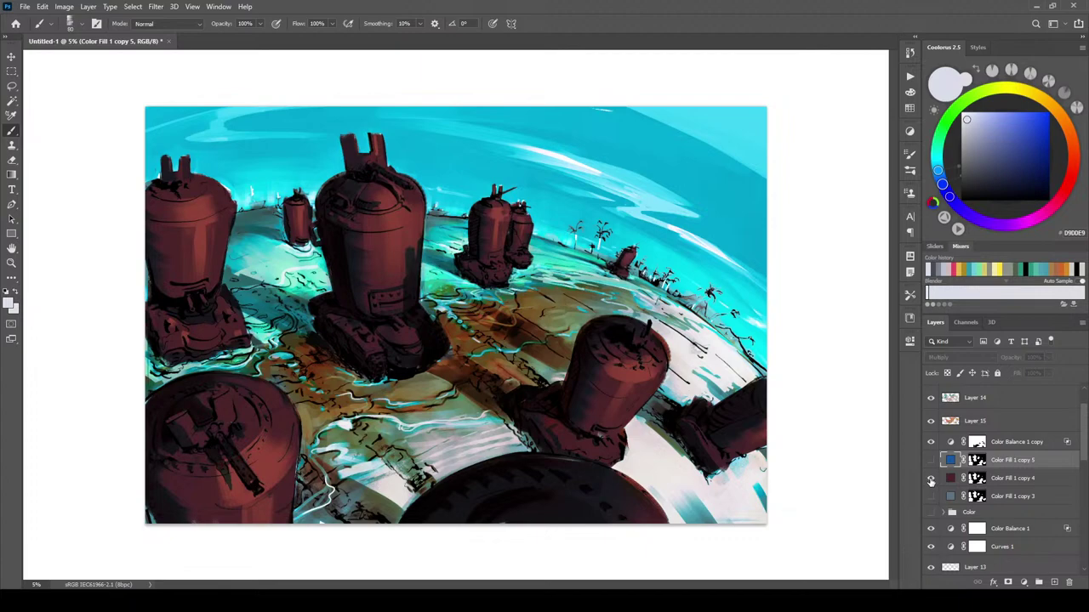
left_click(930, 479)
left_click(930, 496)
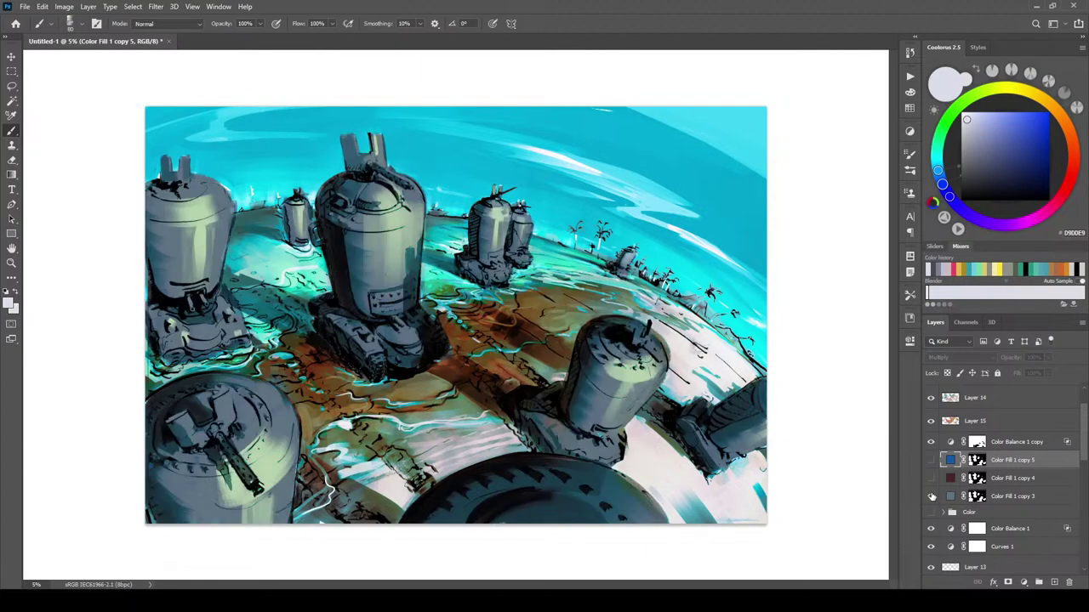
left_click(930, 496)
left_click(931, 479)
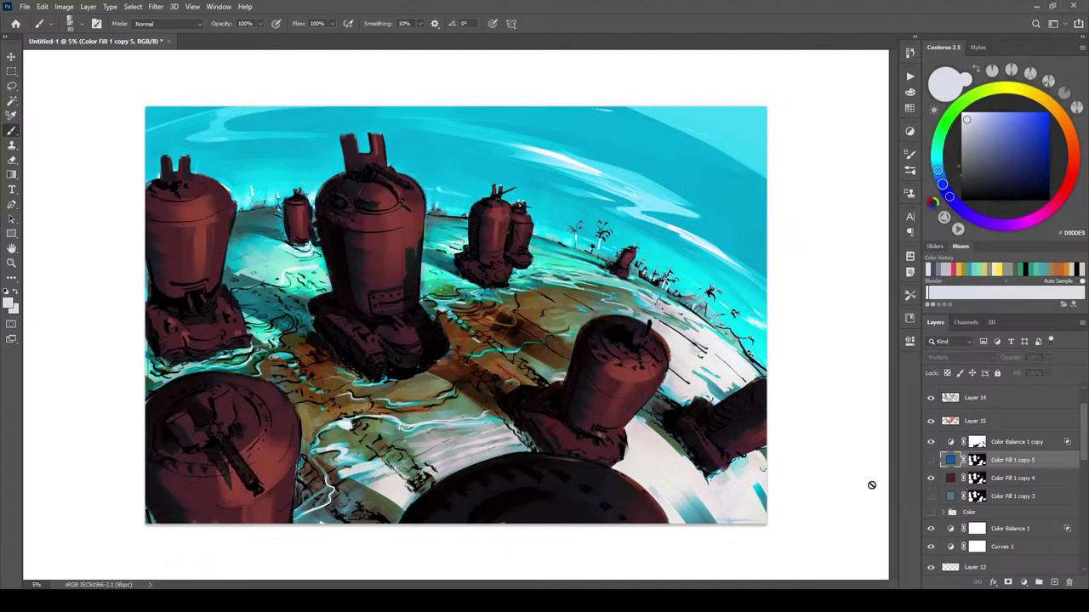
- Compare the maroon and blue fills with the original orange tanks, leaving only the Color group shown as the tank colouring
left_click(931, 478)
left_click(931, 461)
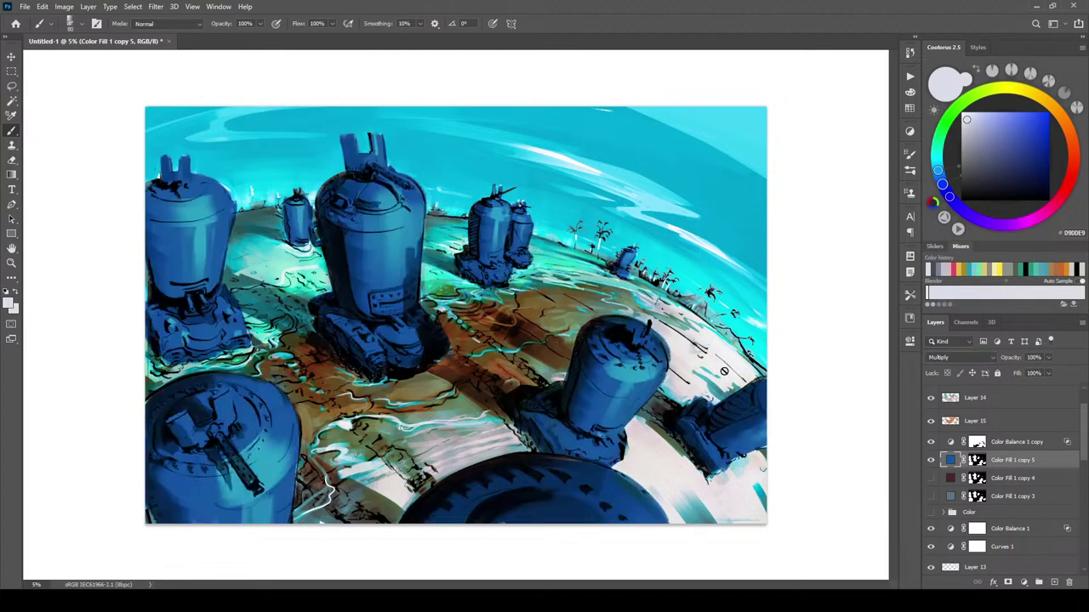
left_click(931, 461)
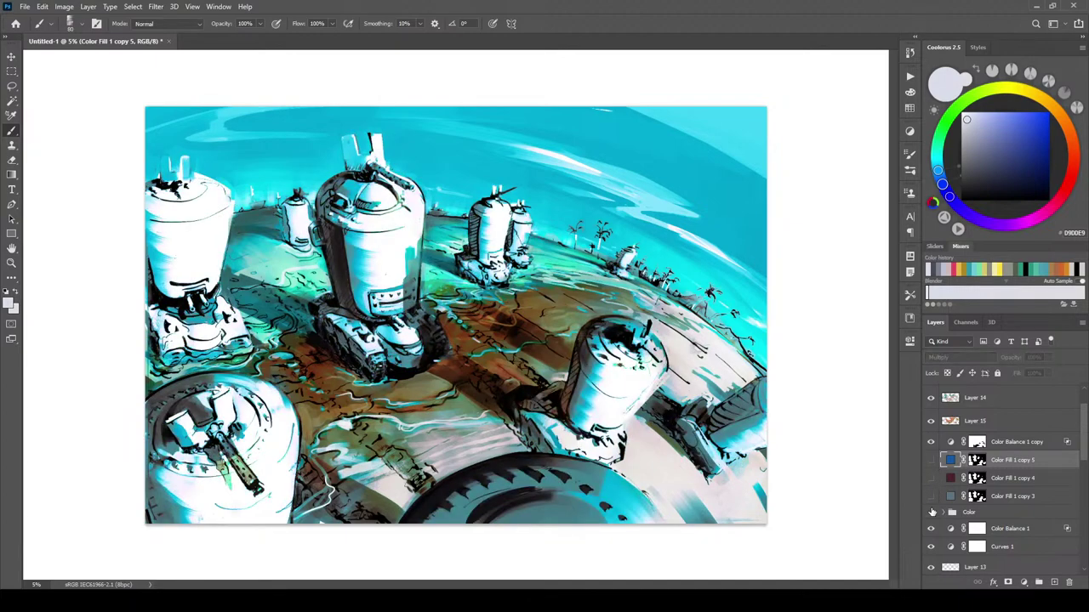
left_click(930, 513)
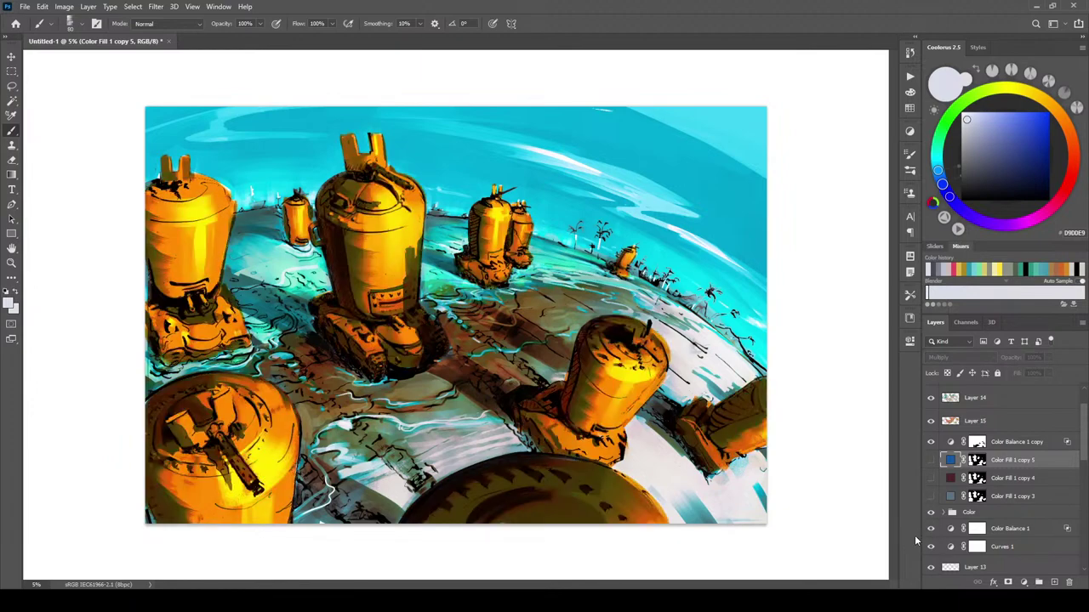
- Check how Layer 17 affects the orange tanks by switching its visibility off and on, leaving it shown
left_click_drag(1083, 430, 1078, 401)
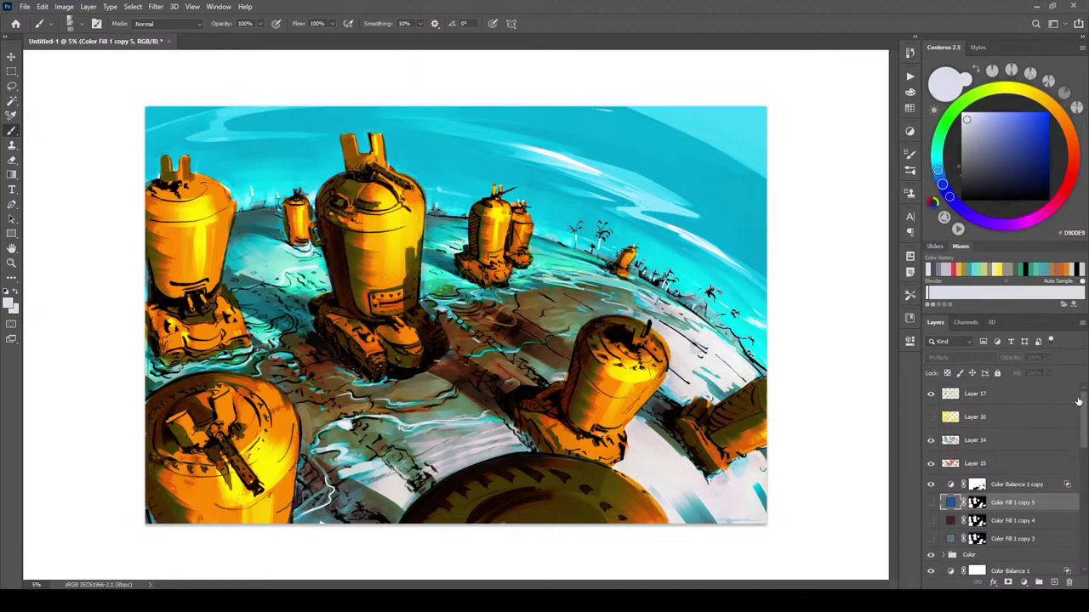
left_click(930, 395)
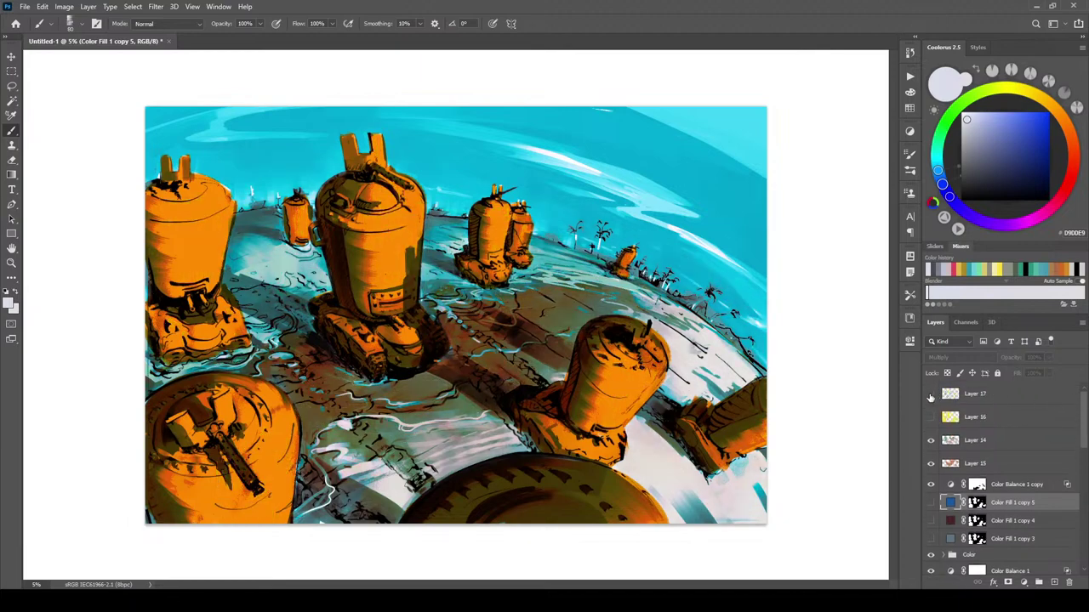
left_click(931, 395)
left_click(931, 395)
left_click(931, 394)
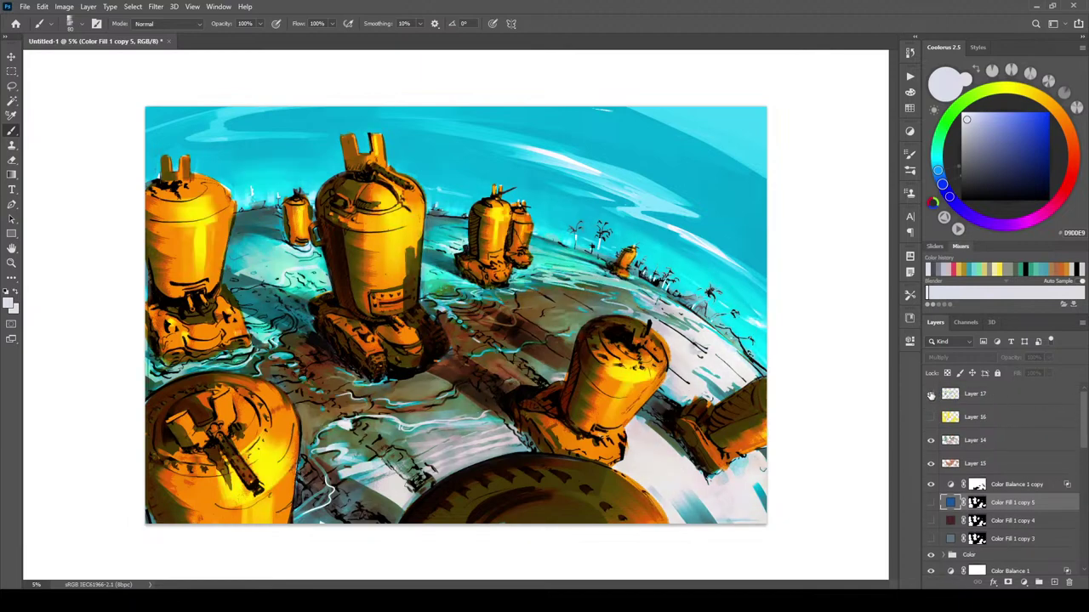
left_click(931, 394)
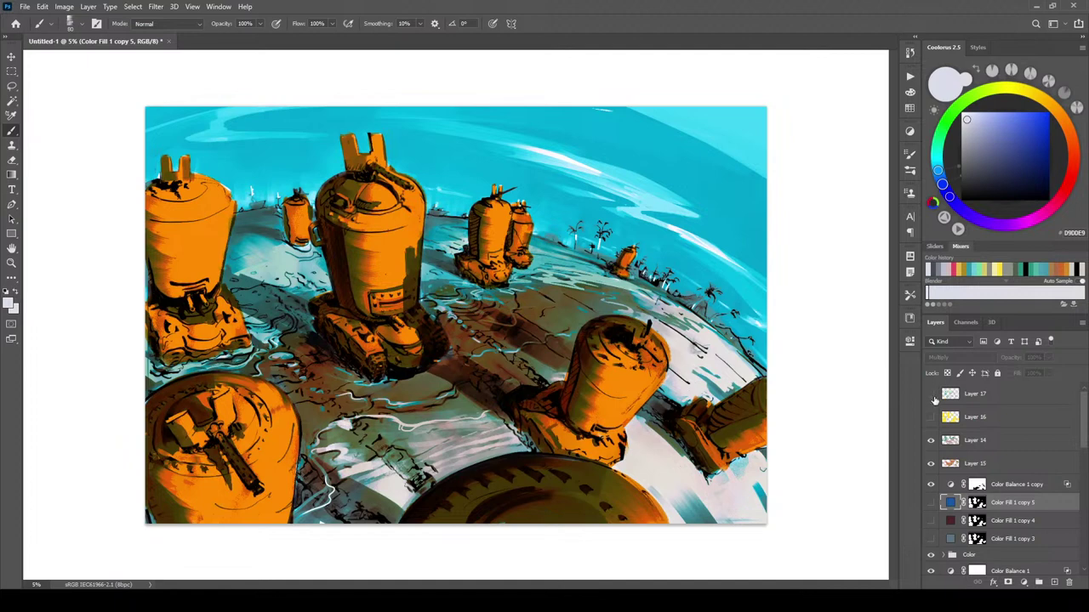
left_click(931, 394)
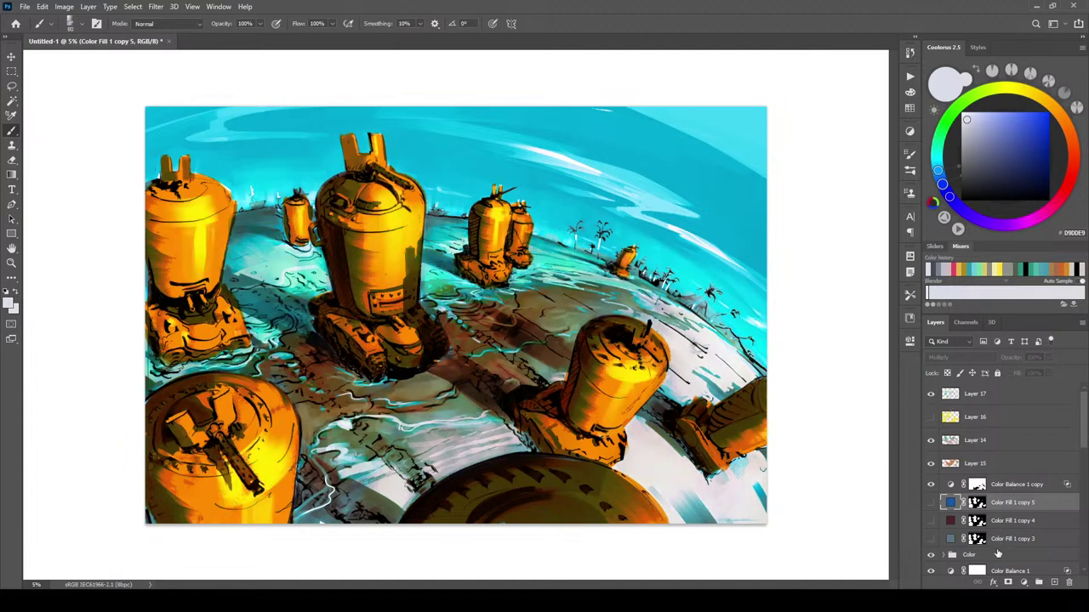
- Try moving the Color group above Layer 17, and undo the move
left_click_drag(998, 553, 983, 384)
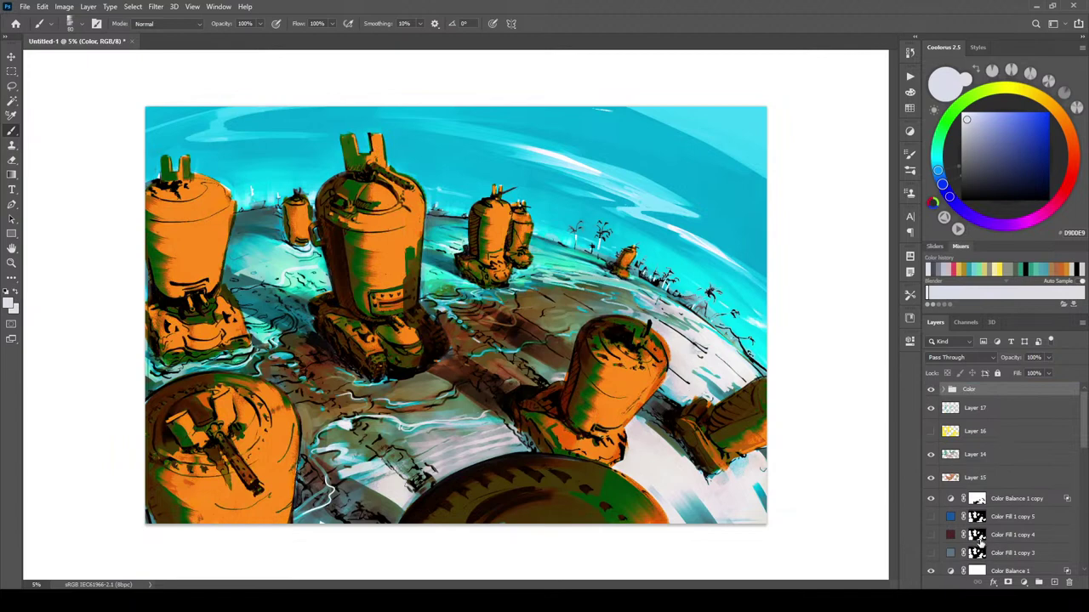
key("ctrl+z")
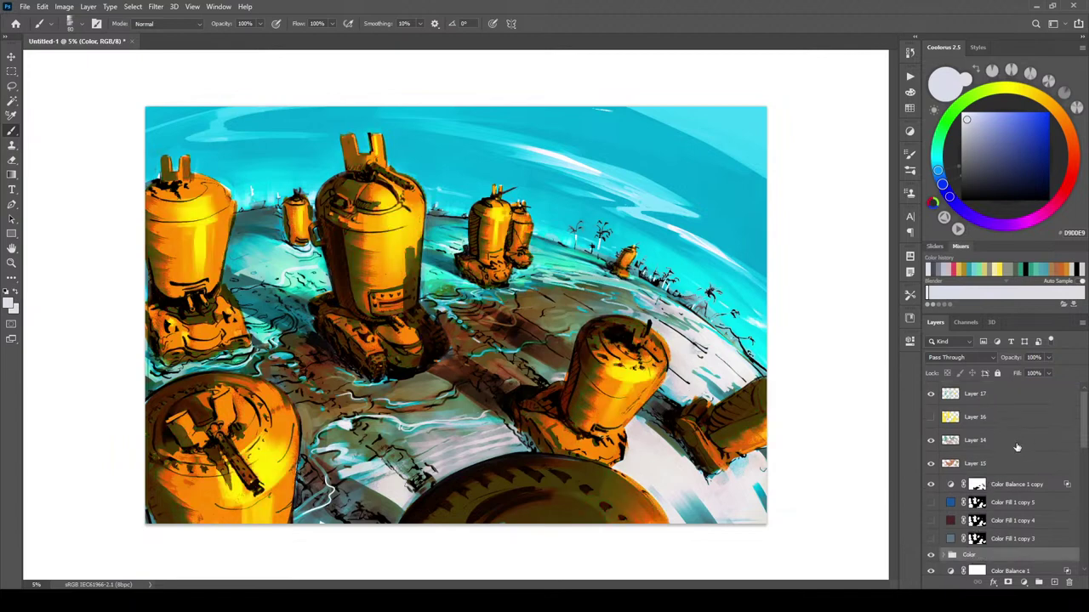
- Compare the grey-blue, maroon and blue tank fills with Layer 17 on and off, ending with blue shown and Layer 17 hidden
left_click(930, 396)
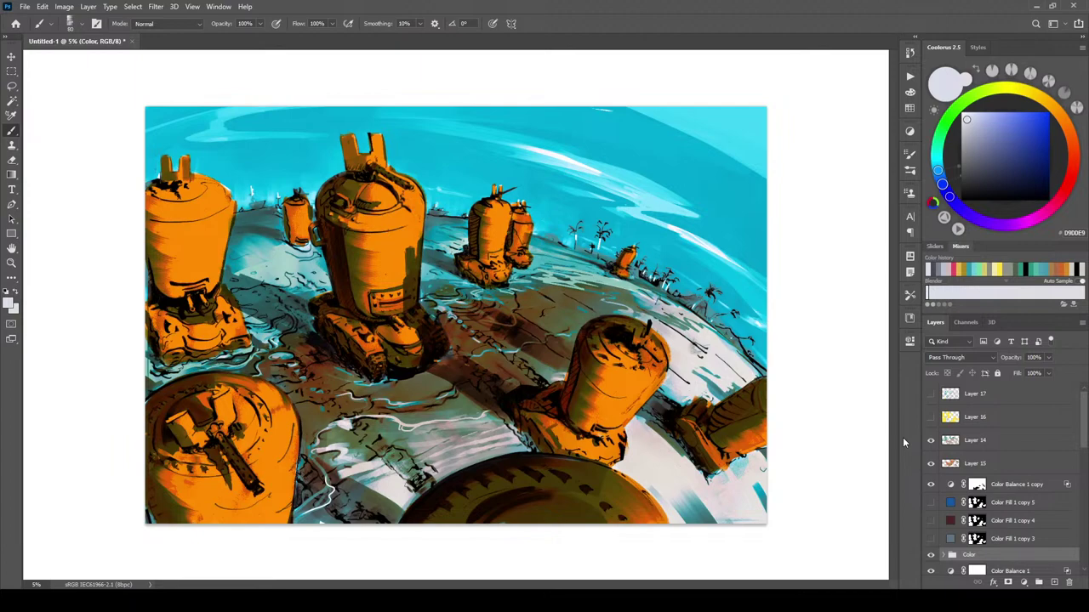
left_click(930, 541)
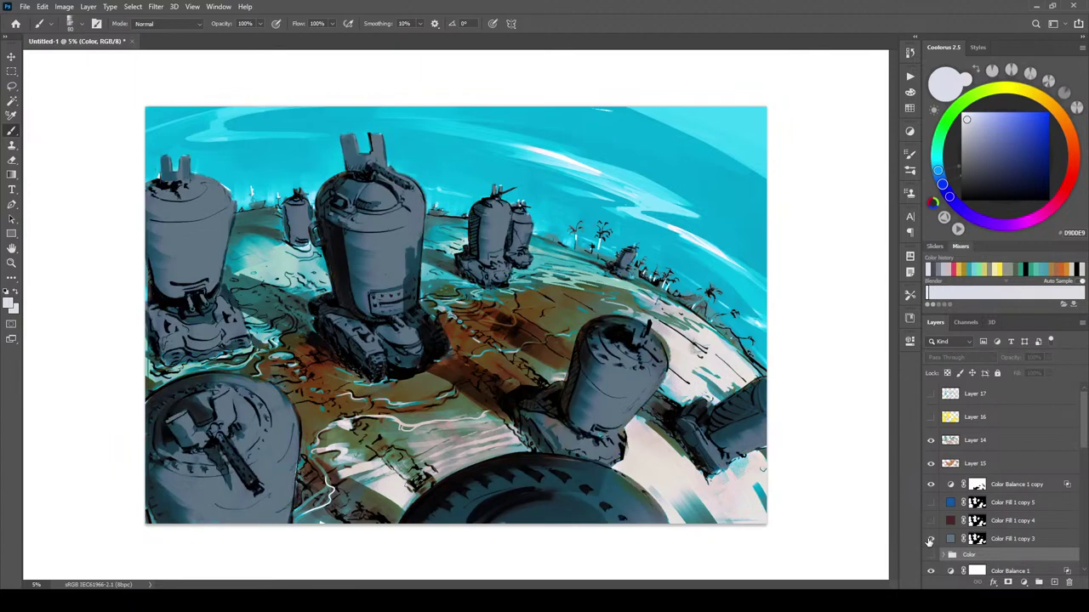
left_click(930, 541)
left_click(930, 521)
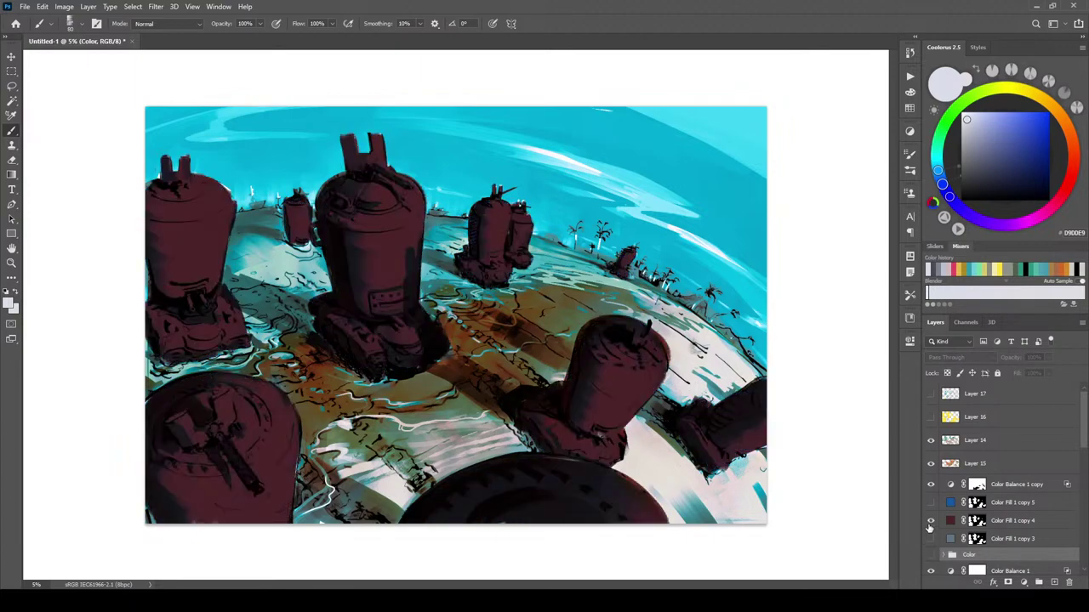
left_click(930, 394)
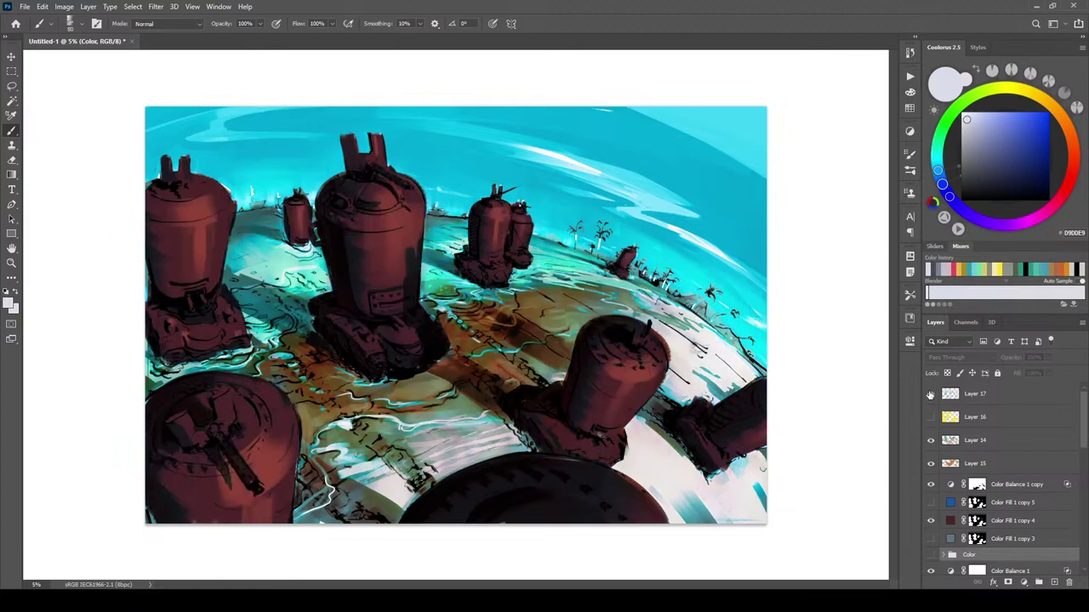
left_click(930, 394)
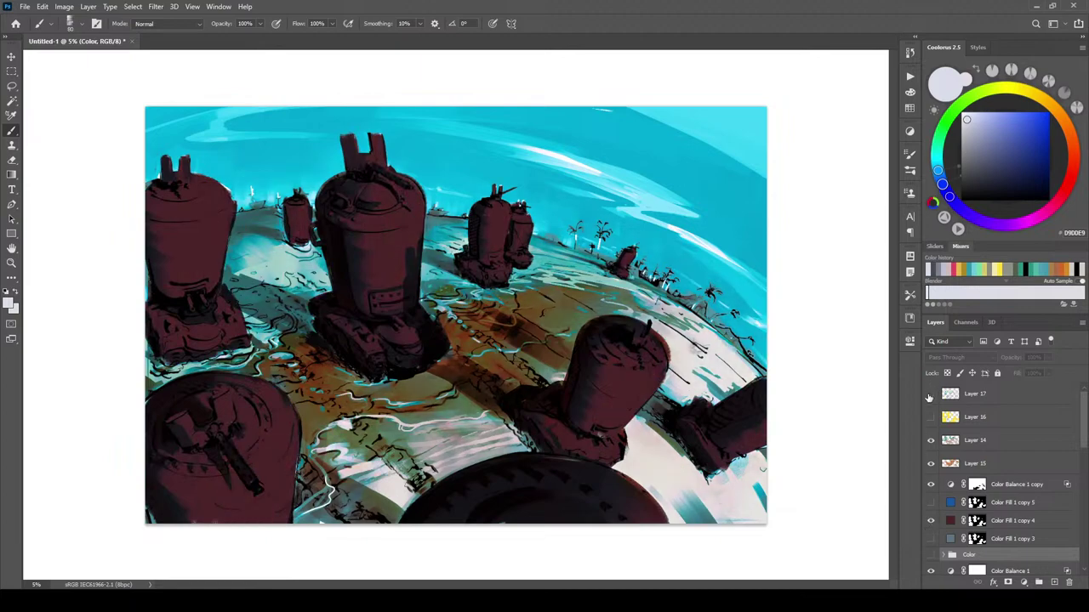
left_click(930, 521)
left_click(930, 503)
left_click(930, 394)
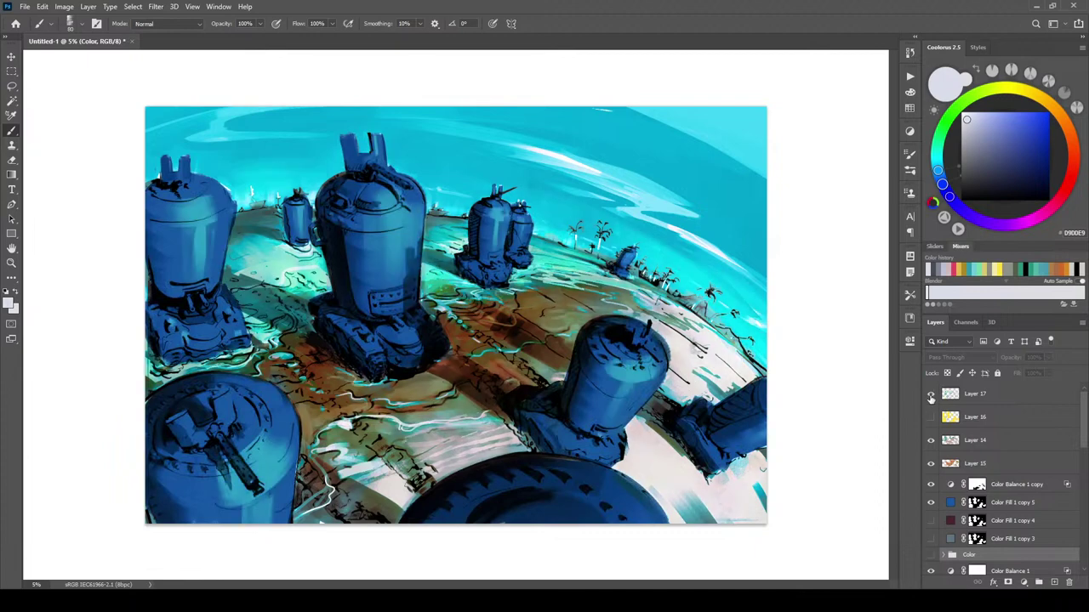
left_click(930, 394)
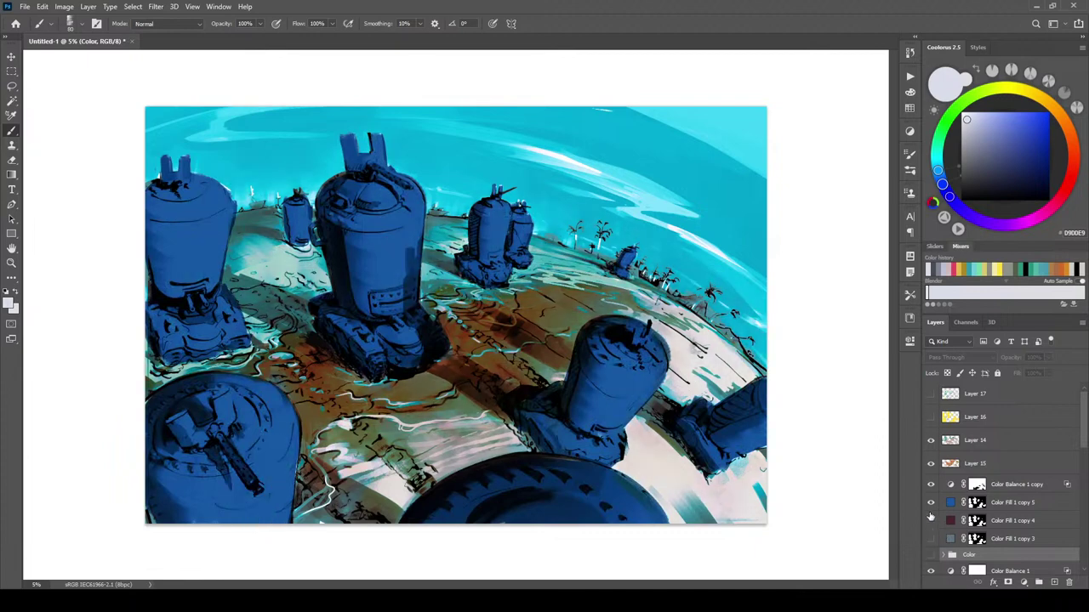
- Move Color Fill 1 copy 5 above Layer 17, show Layer 17, and check the blue fill on and off
left_click_drag(1001, 508, 986, 393)
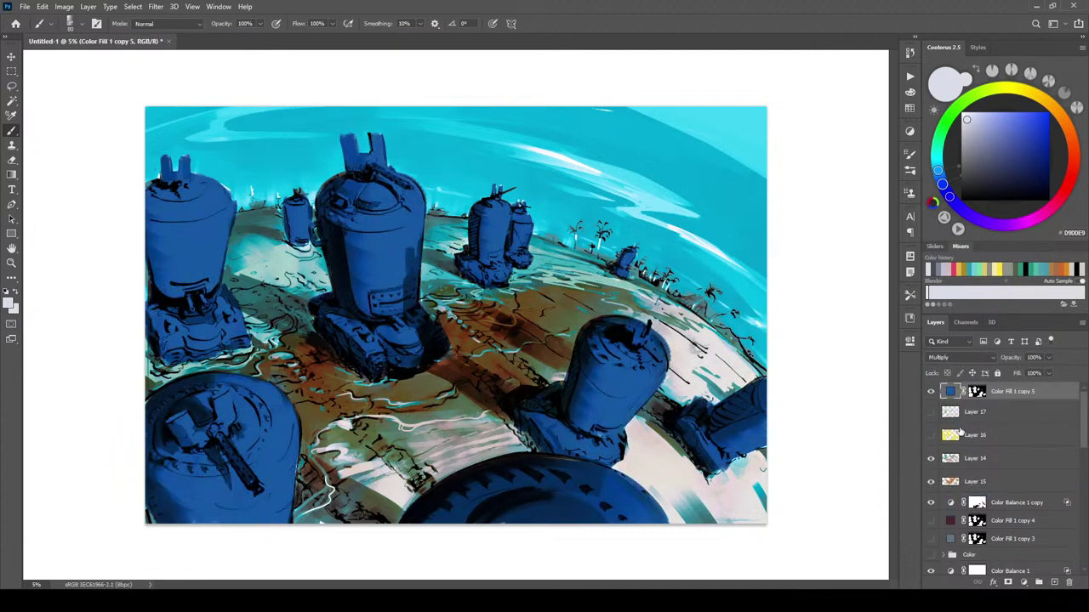
left_click(930, 413)
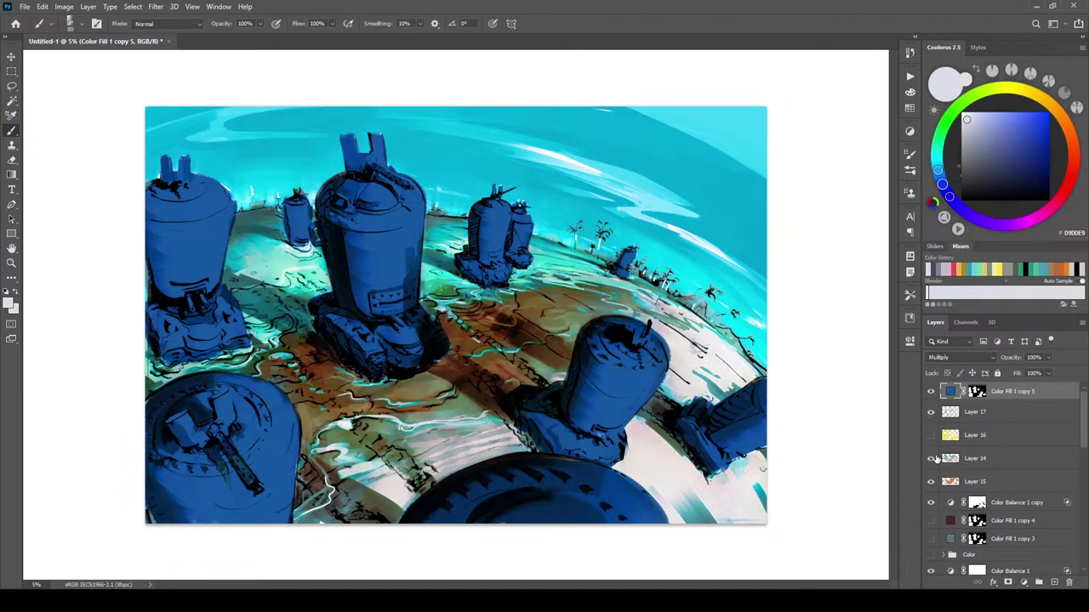
left_click(929, 391)
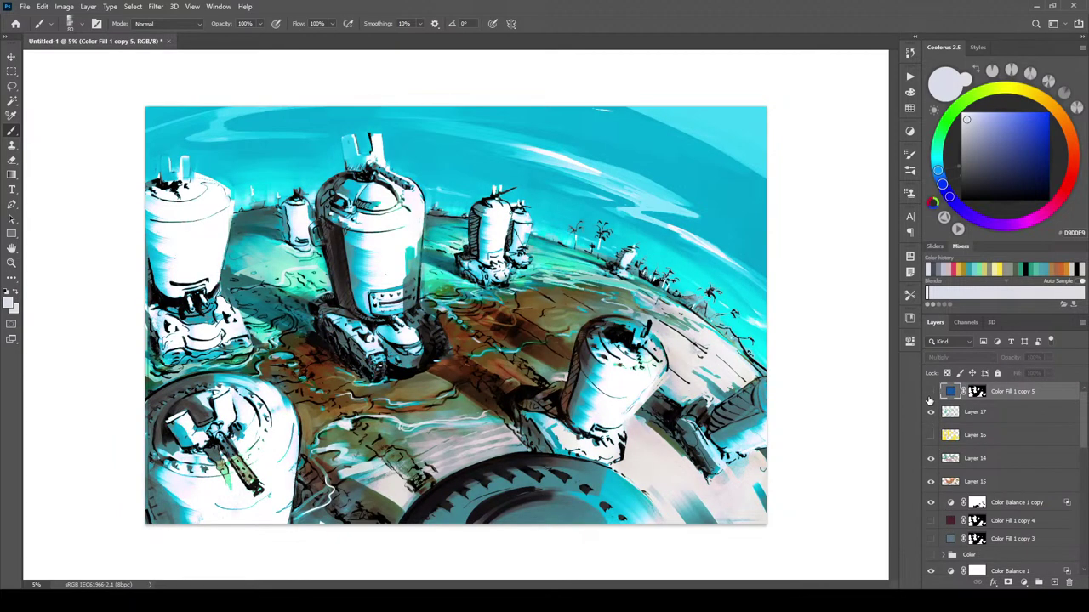
left_click(929, 391)
- Check the grey-blue and maroon fills beneath the blue one, ending with the Color group shown and all three fills hidden
left_click(930, 539)
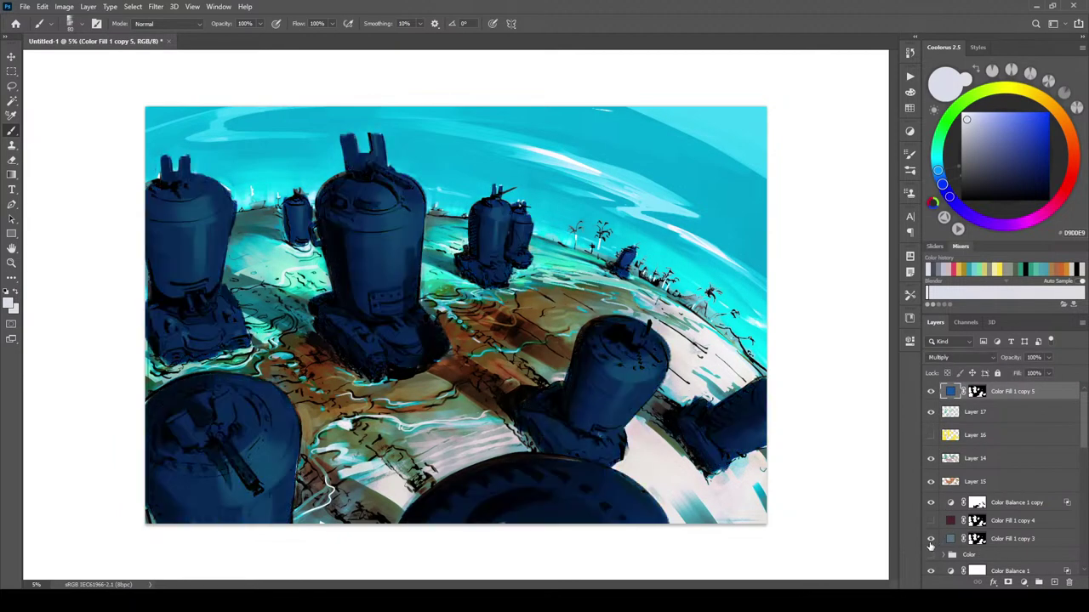
left_click(930, 540)
left_click(931, 521)
left_click(931, 521)
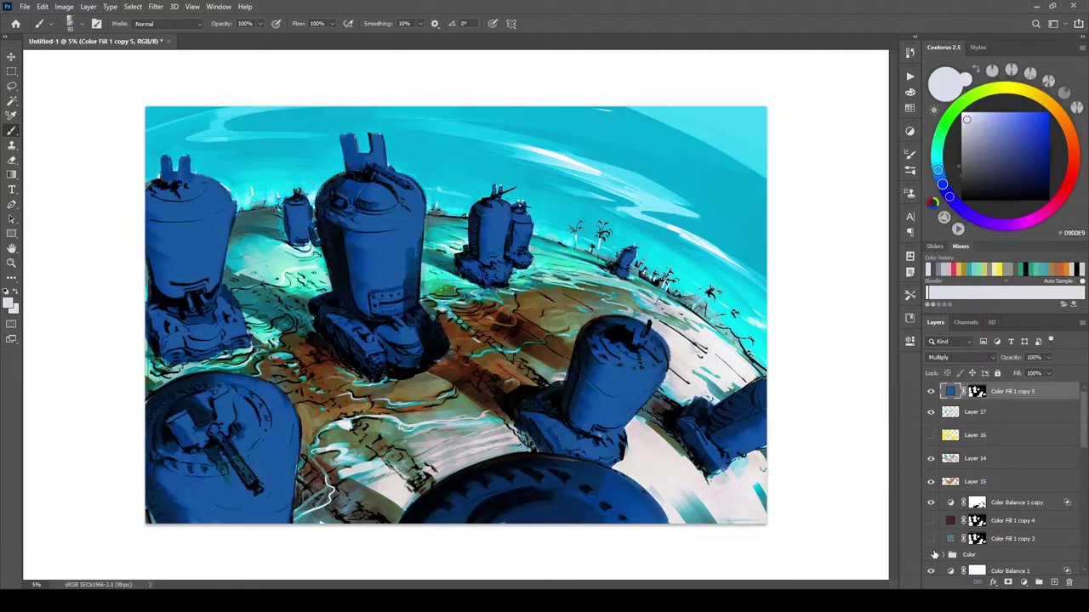
left_click(931, 554)
left_click(931, 481)
left_click(929, 391)
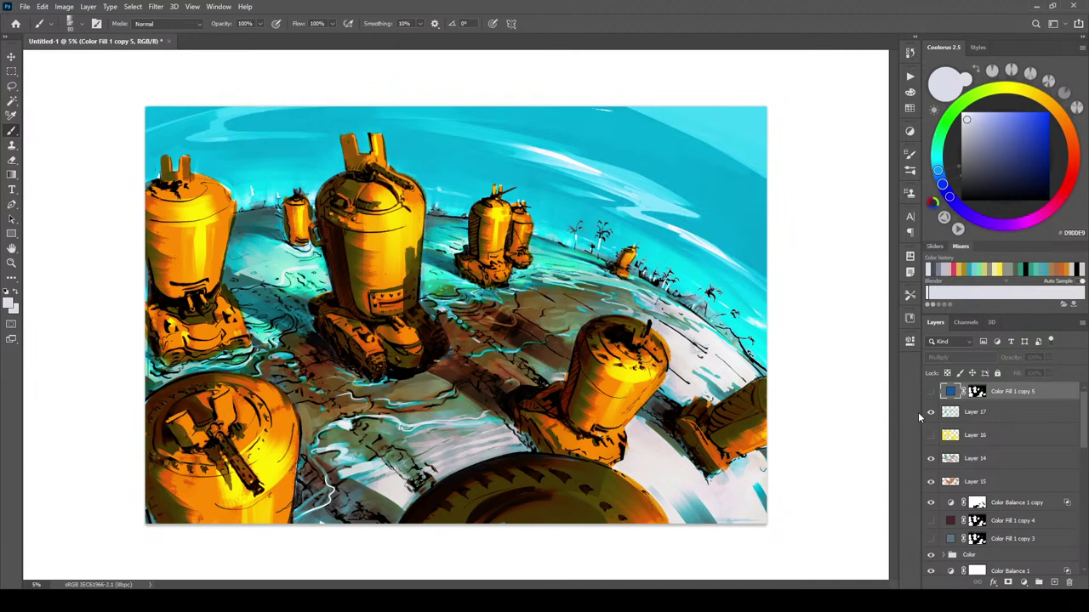
- Toggle Layer 17 repeatedly to judge its effect on the orange tanks and the ground, leaving it visible
left_click(931, 412)
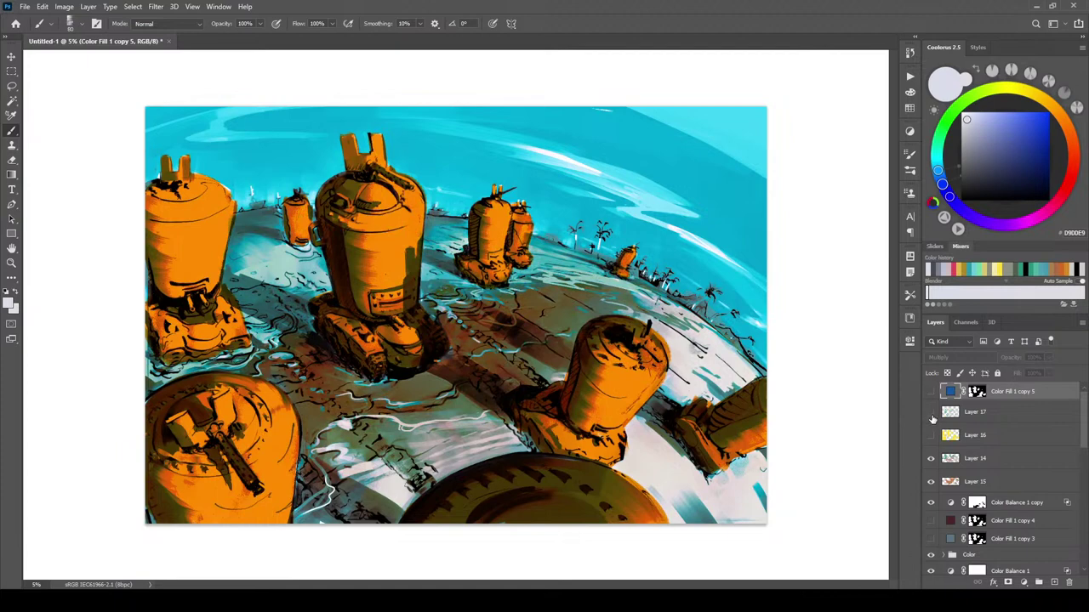
left_click(931, 412)
left_click(930, 413)
left_click(930, 412)
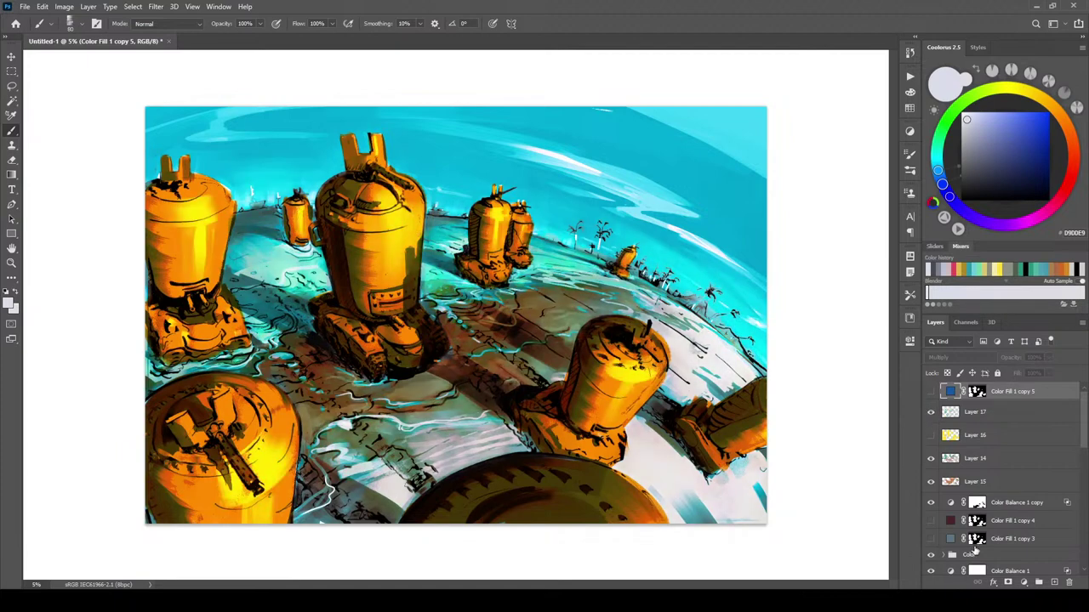
- Copy the tank mask from Color Fill 1 copy 5 onto Layer 17 and invert the copied mask
left_click_drag(978, 392, 979, 414)
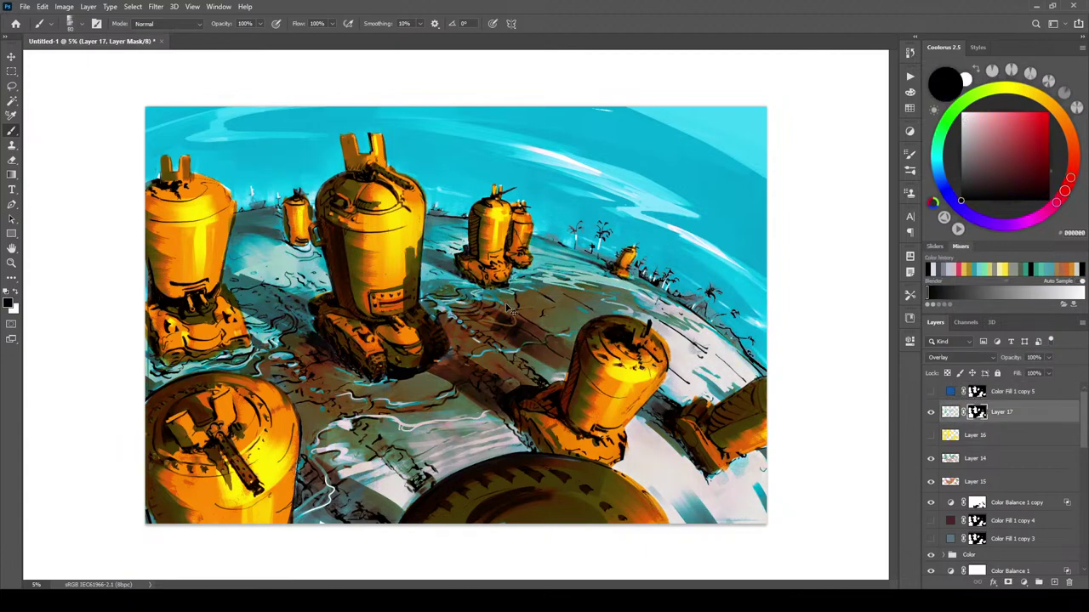
key("ctrl+i")
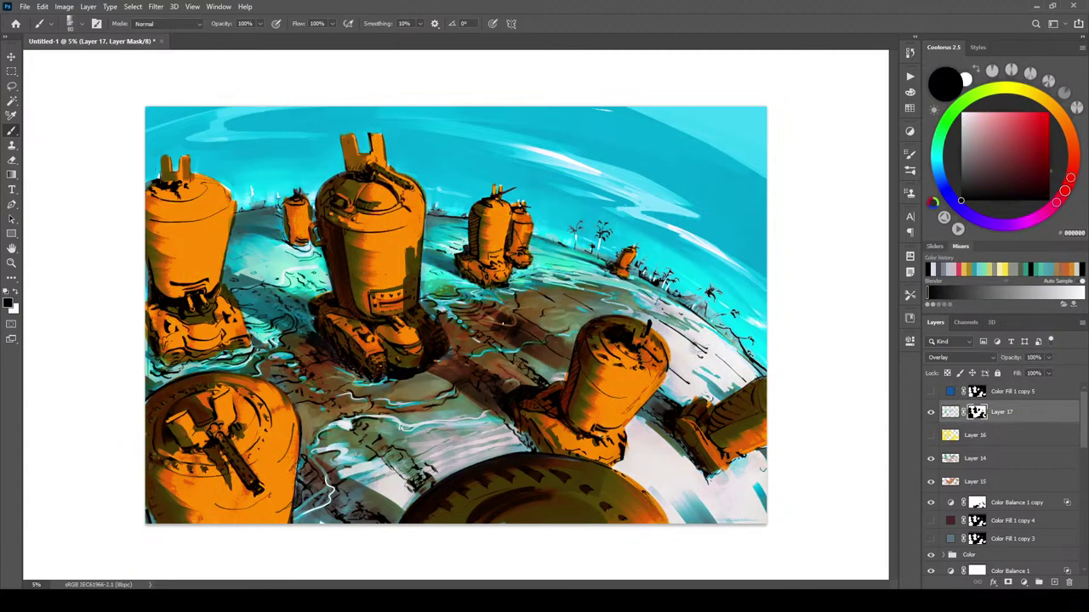
- Apply a Curves adjustment to Layer 17's mask, raising the output of its black point to 107
left_click(71, 8)
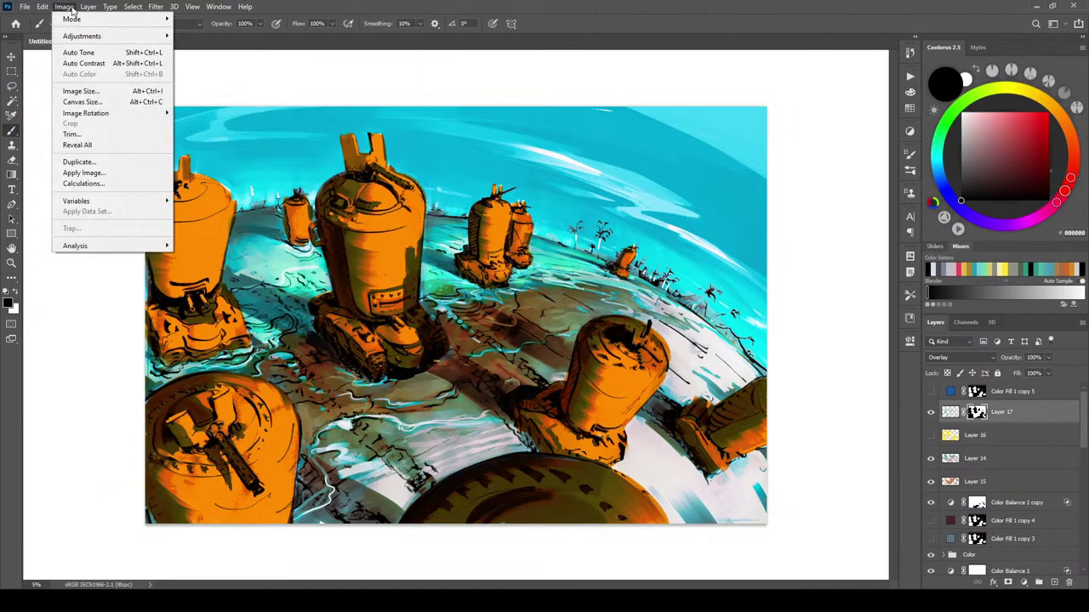
mouse_move(85, 36)
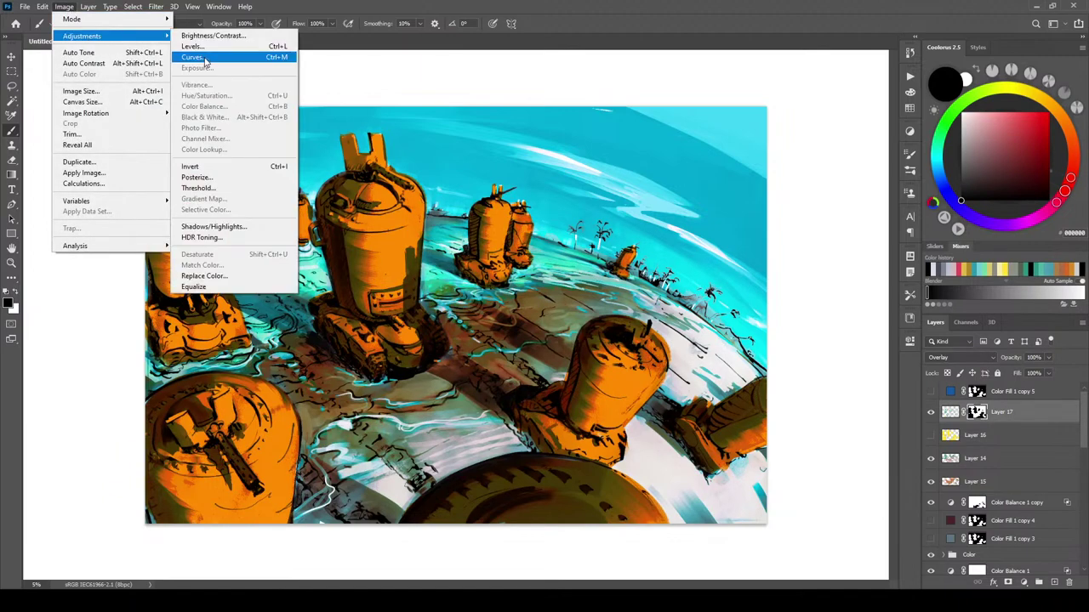
left_click(194, 57)
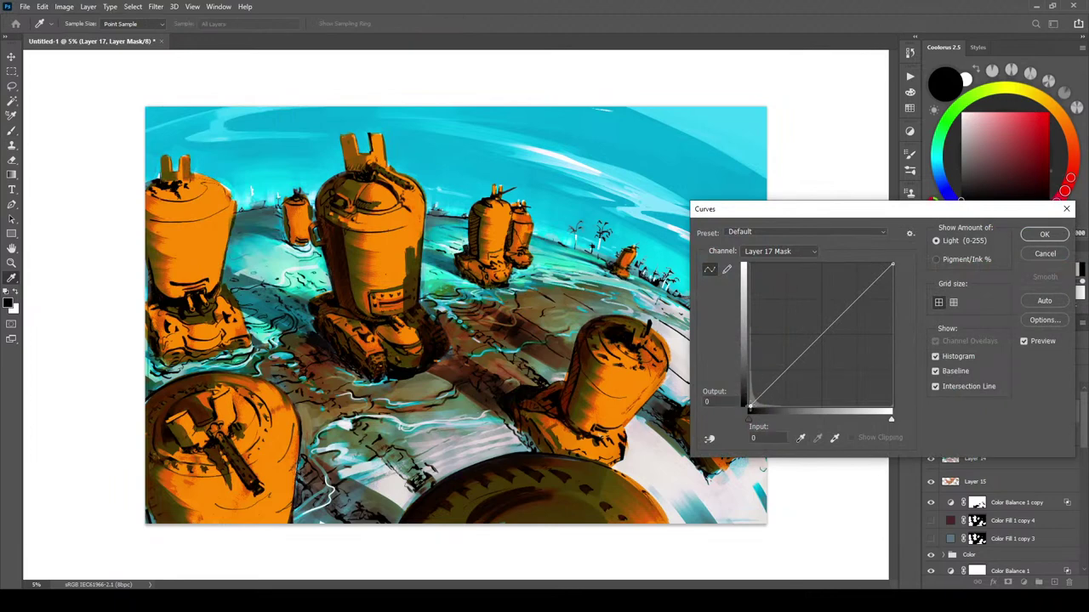
left_click_drag(750, 405, 723, 346)
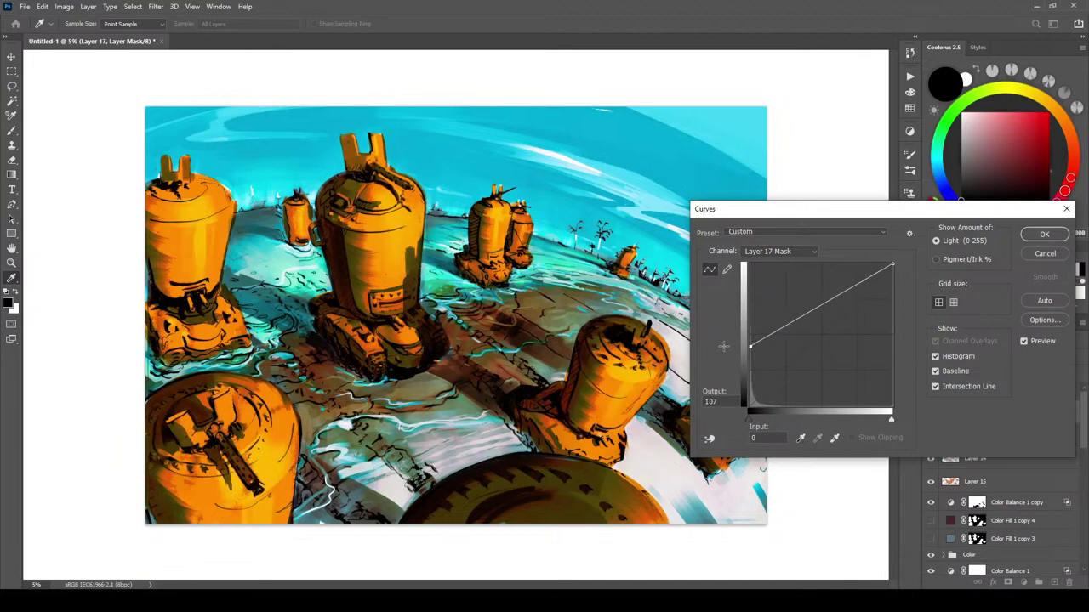
left_click(1044, 235)
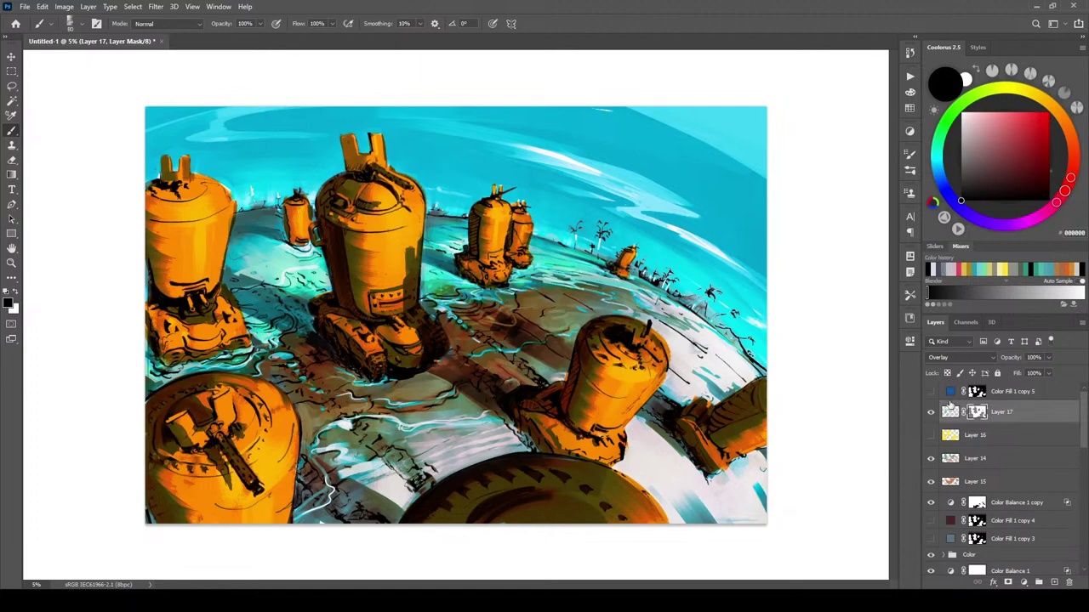
- Compare the blue tank fill with and without the Color group beneath it, leaving both hidden
left_click(931, 391)
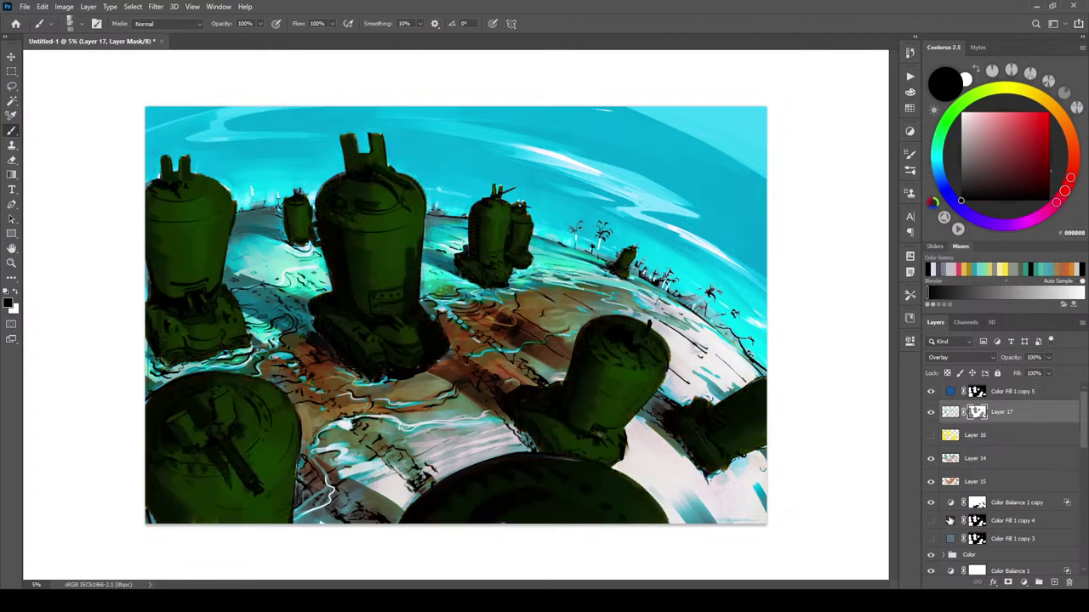
left_click(930, 556)
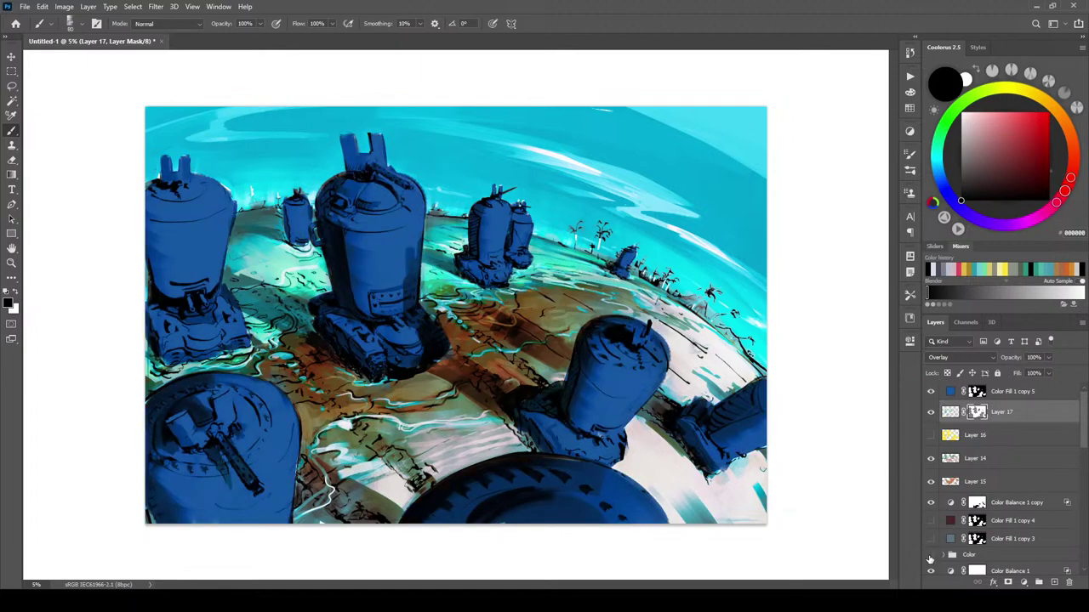
left_click(931, 391)
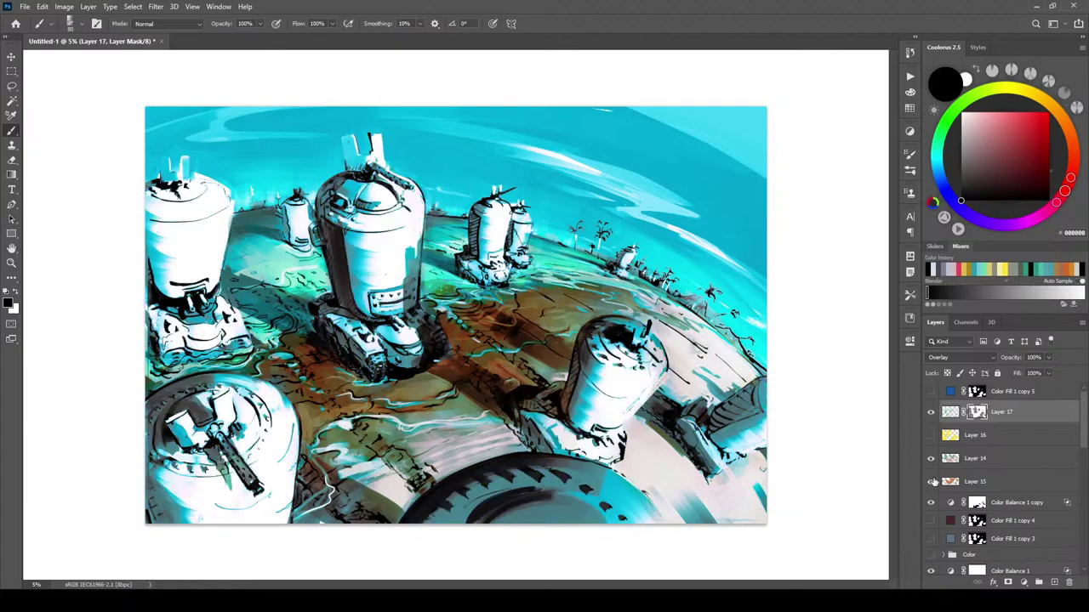
- Compare the maroon and grey-blue tank fills with Layer 17's mask switched off and on, leaving the mask enabled
left_click(930, 520)
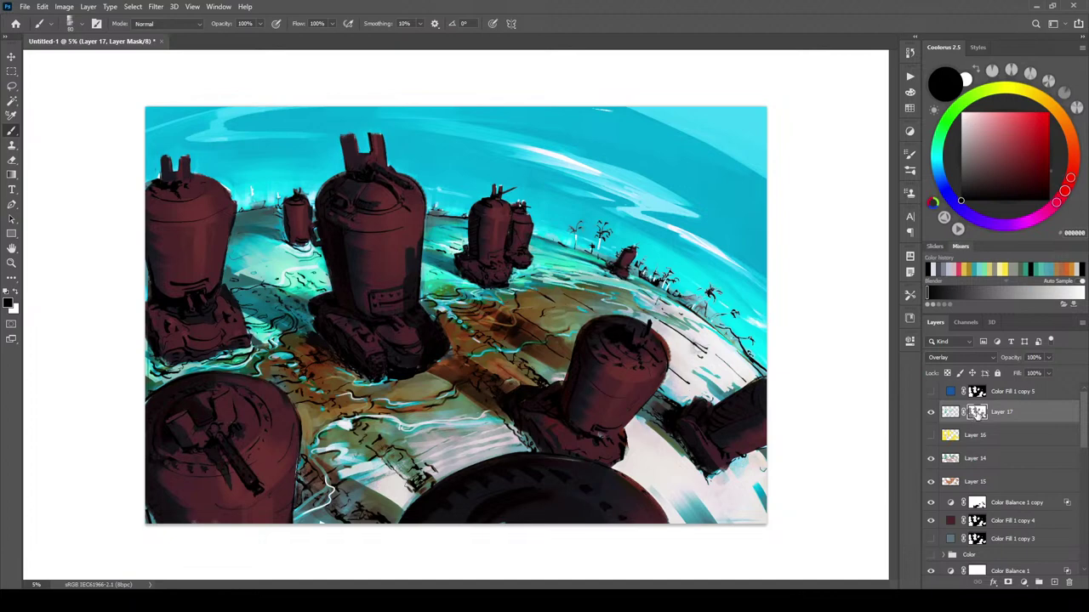
left_click(976, 413, "shift")
left_click(976, 412, "shift")
left_click(929, 540)
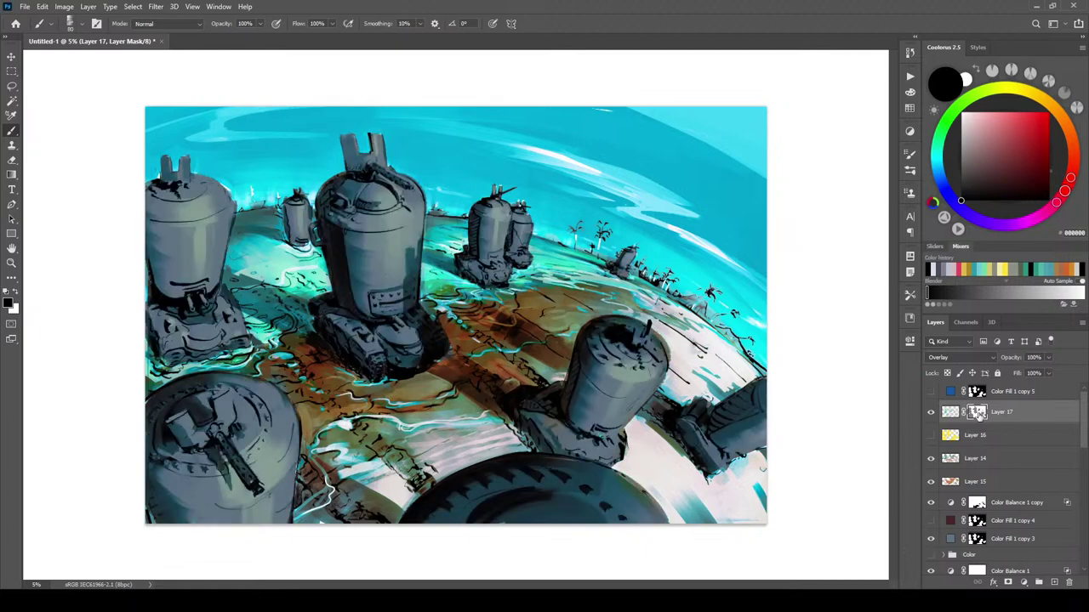
left_click(978, 414, "shift")
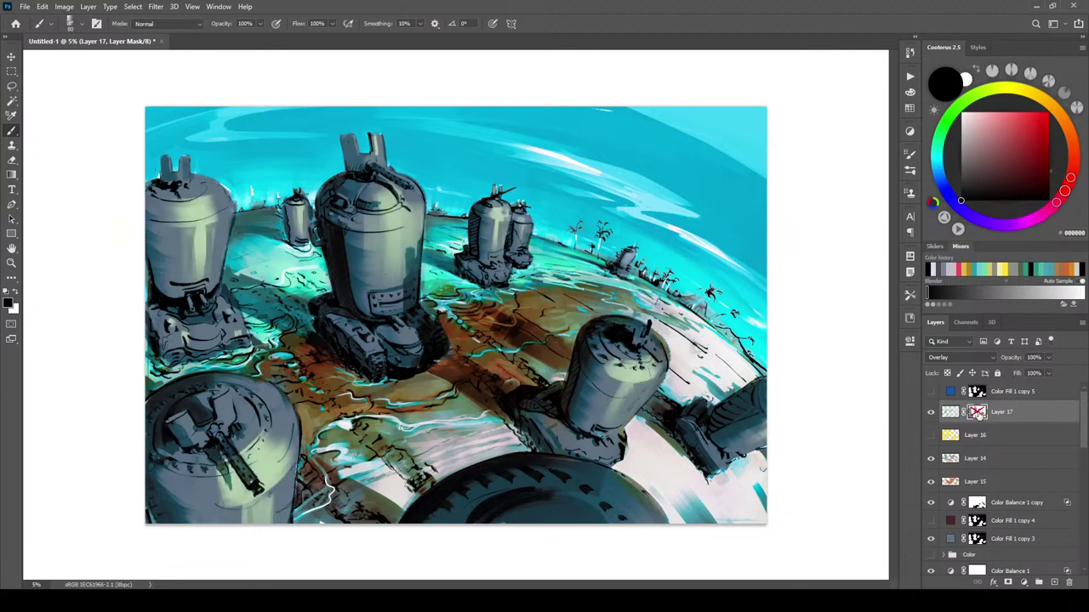
left_click(978, 415, "shift")
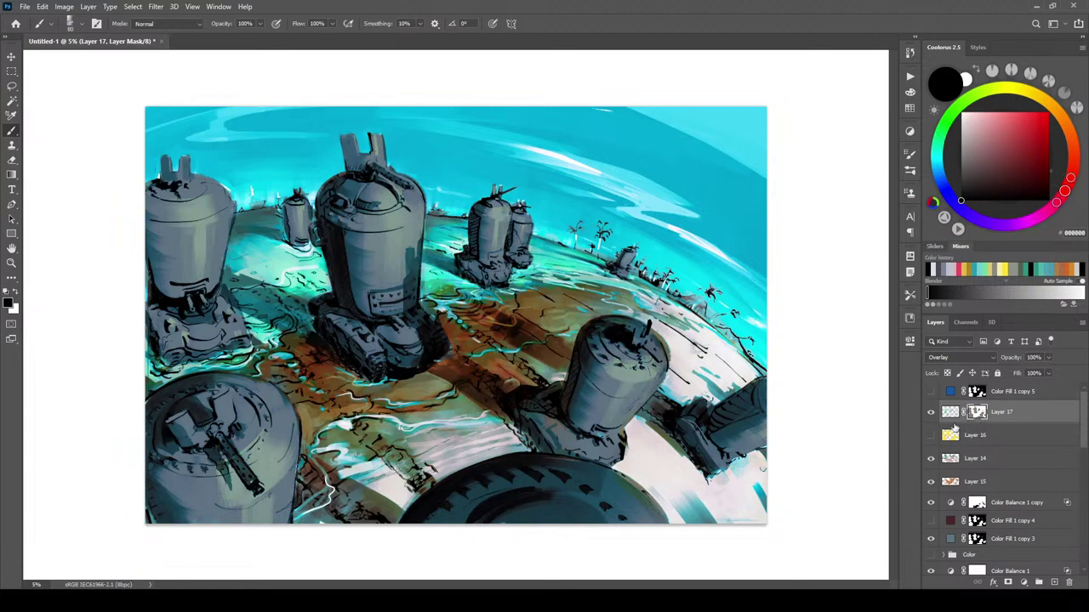
- Examine how the grey-blue tank scheme reads at thumbnail size
key("ctrl+minus")
key("ctrl+minus")
key("ctrl+minus")
key("ctrl+minus")
key("ctrl+minus")
key("ctrl+minus")
key("ctrl+minus")
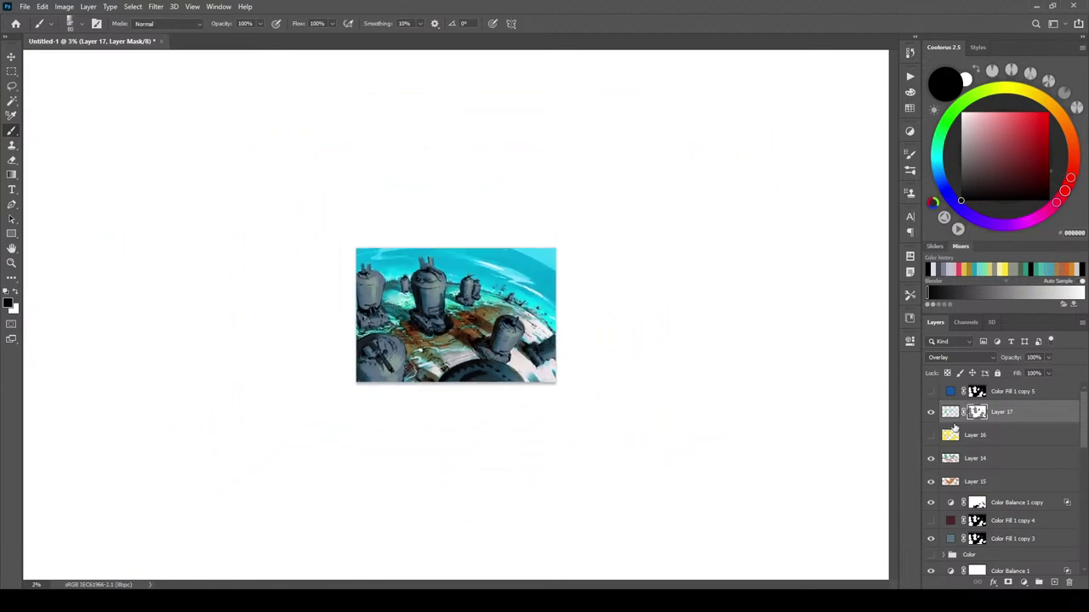
key("ctrl+plus")
key("ctrl+plus")
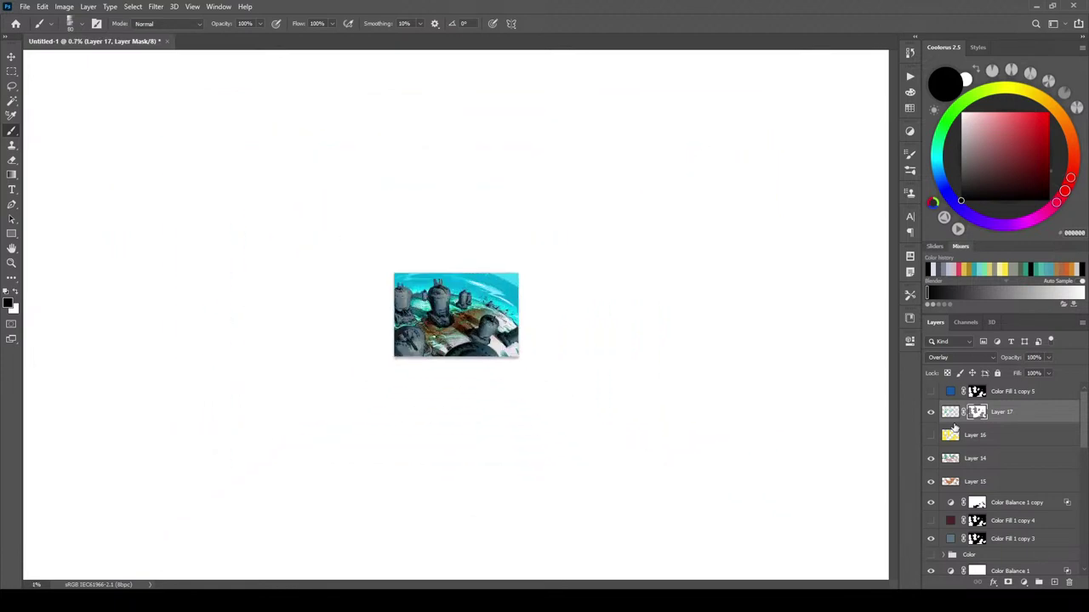
key("ctrl+plus")
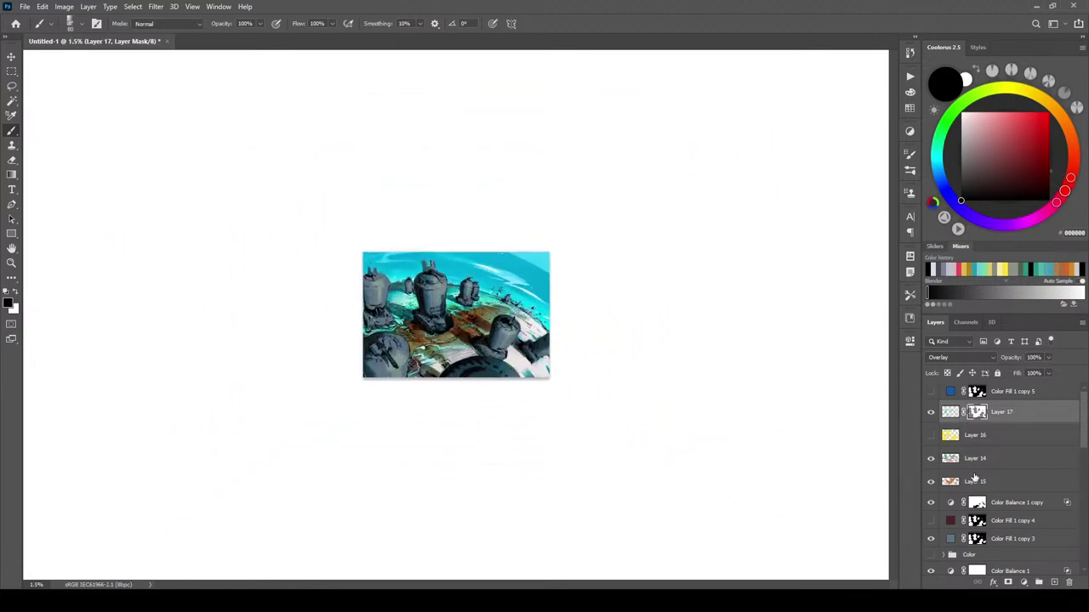
- Switch to the orange Color group with the grey-blue fill hidden and examine that scheme at thumbnail size
left_click(930, 540)
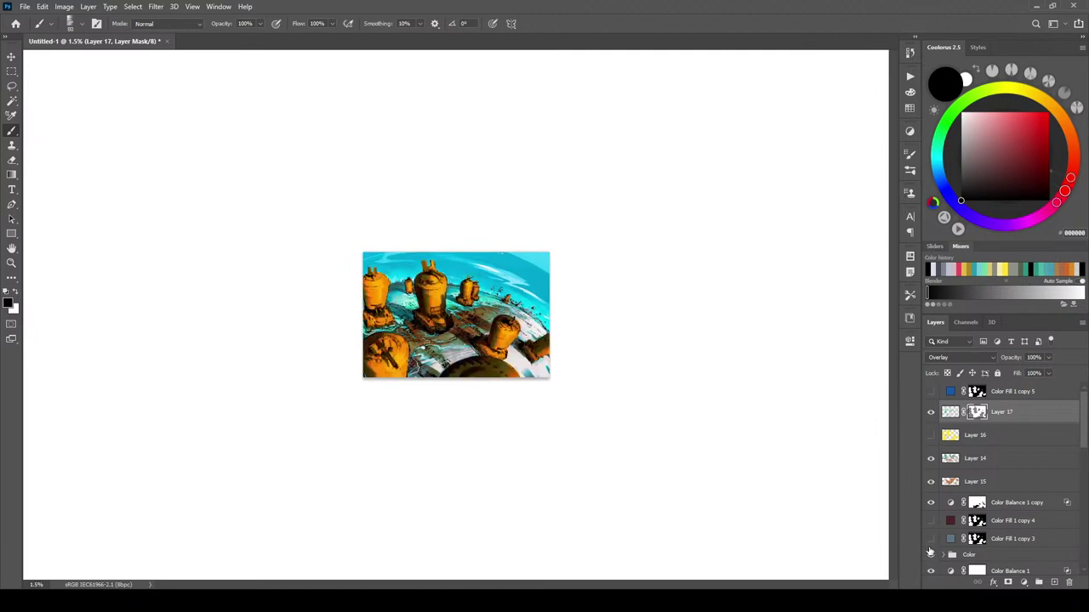
key("ctrl+minus")
key("ctrl+minus")
key("ctrl+minus")
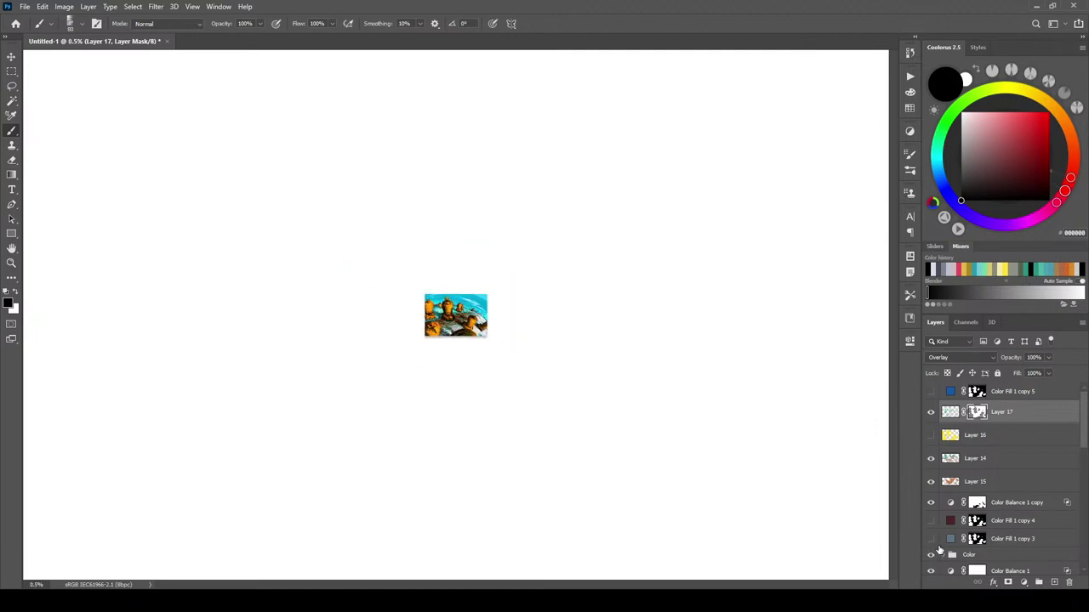
key("ctrl+plus")
key("ctrl+plus")
key("ctrl+plus")
key("ctrl+plus")
key("ctrl+plus")
key("ctrl+plus")
key("ctrl+plus")
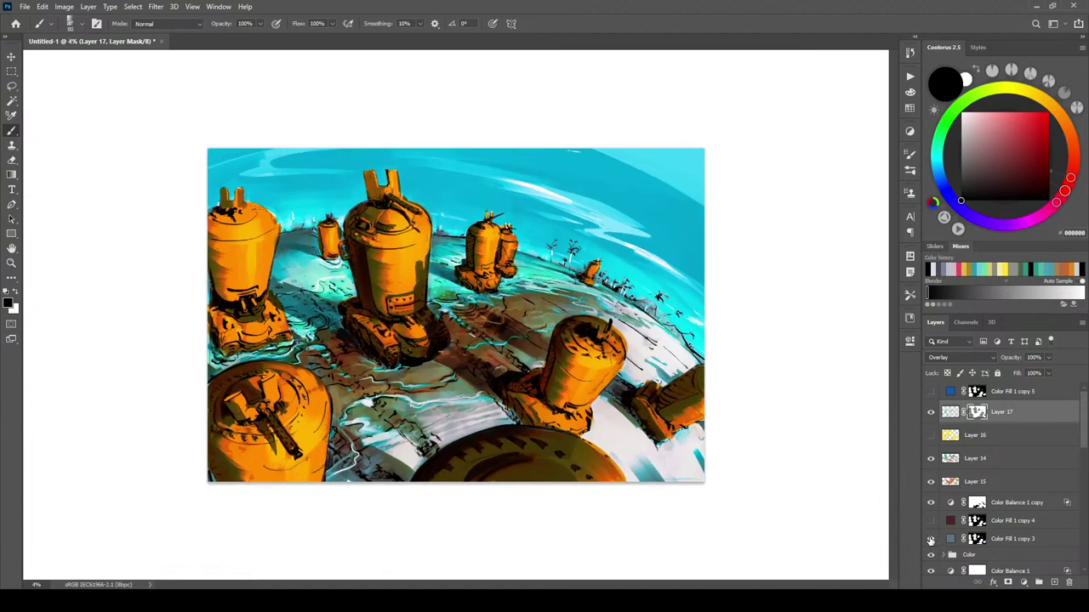
- Toggle Color Fill 1 copy 3 over the orange Color group to judge the combined tank colour
left_click(931, 540)
key("ctrl+plus")
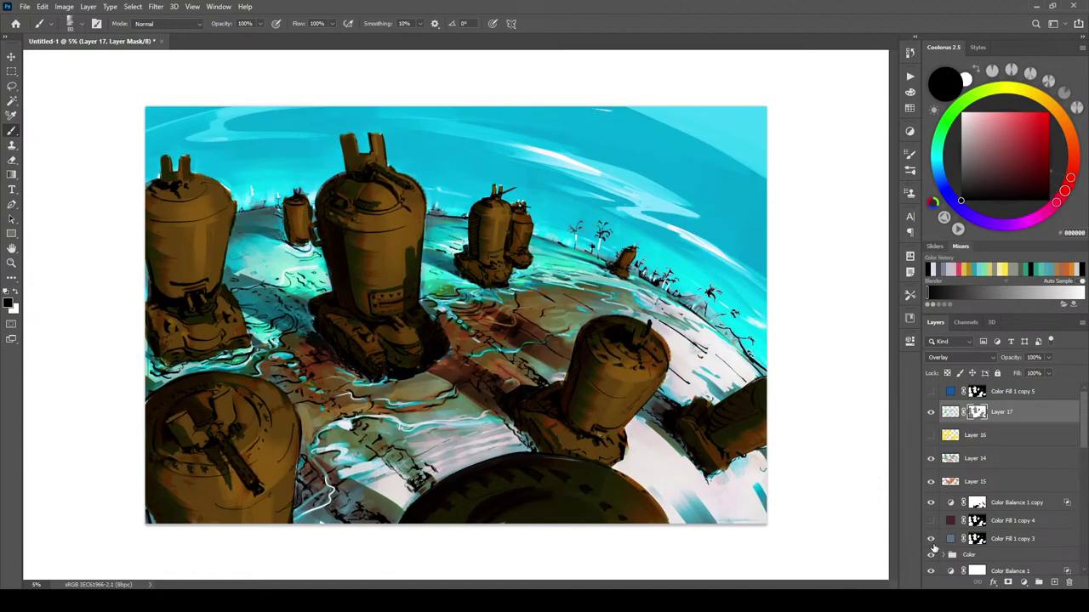
left_click(931, 540)
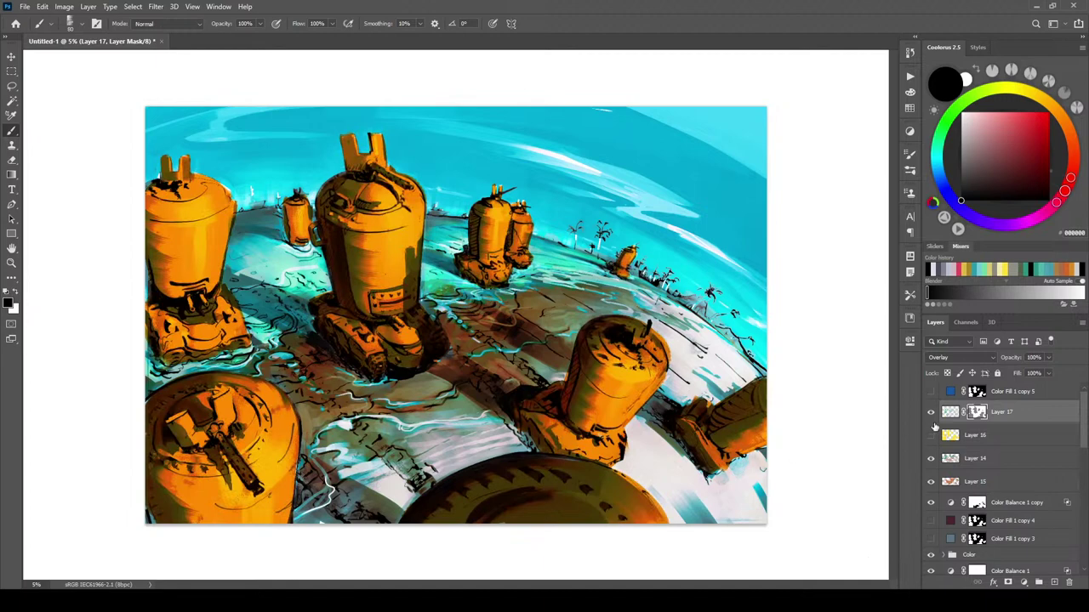
left_click(931, 539)
left_click(931, 539)
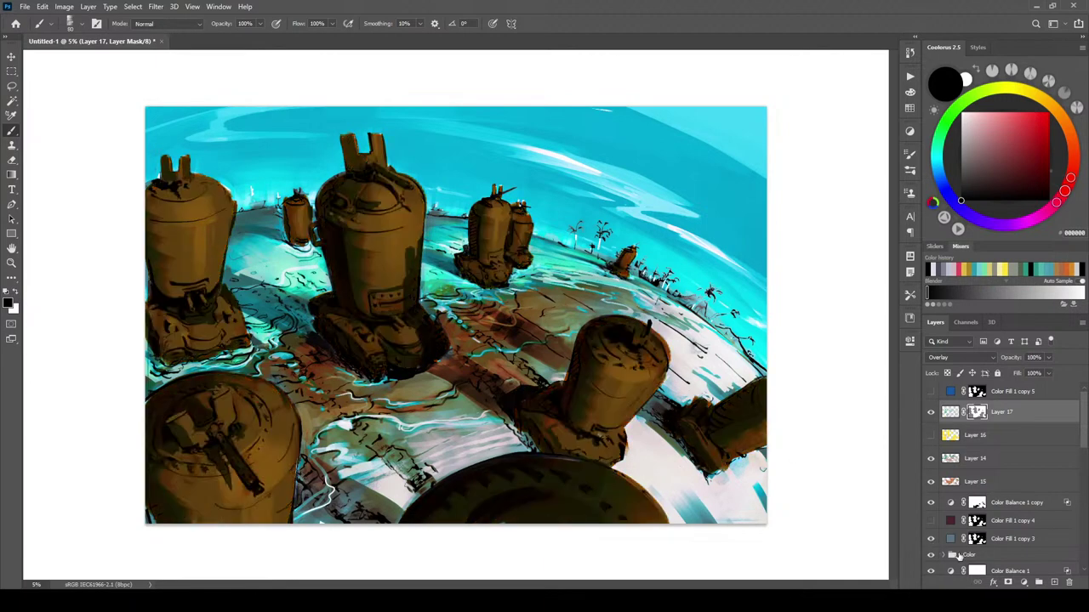
- Move the Color group above Color Fill 1 copy 3, hide the group, and check the grey-blue fill on its own
left_click_drag(975, 556, 976, 538)
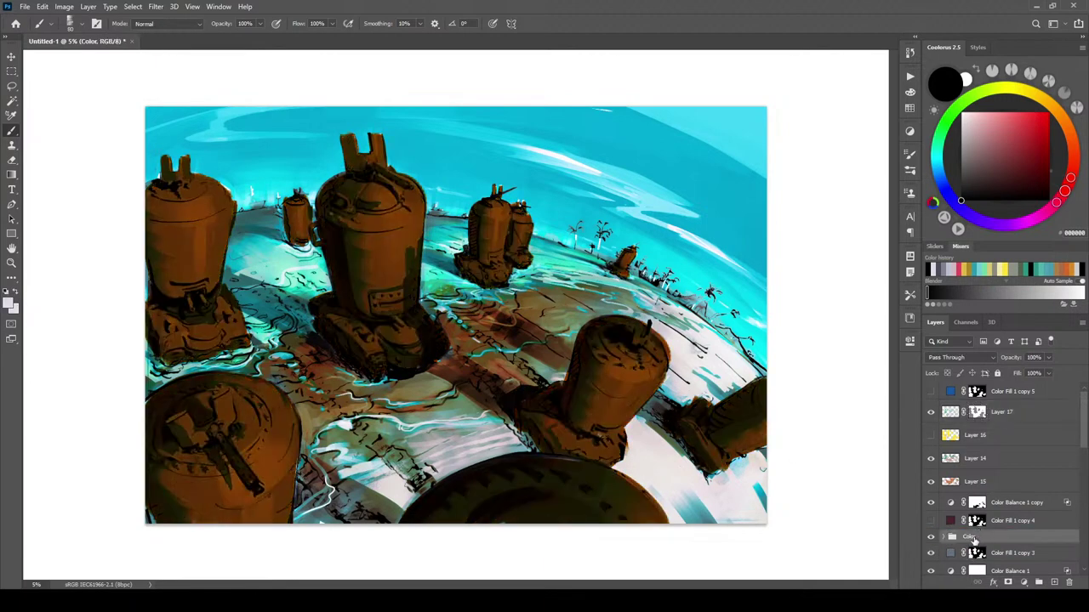
left_click(931, 539)
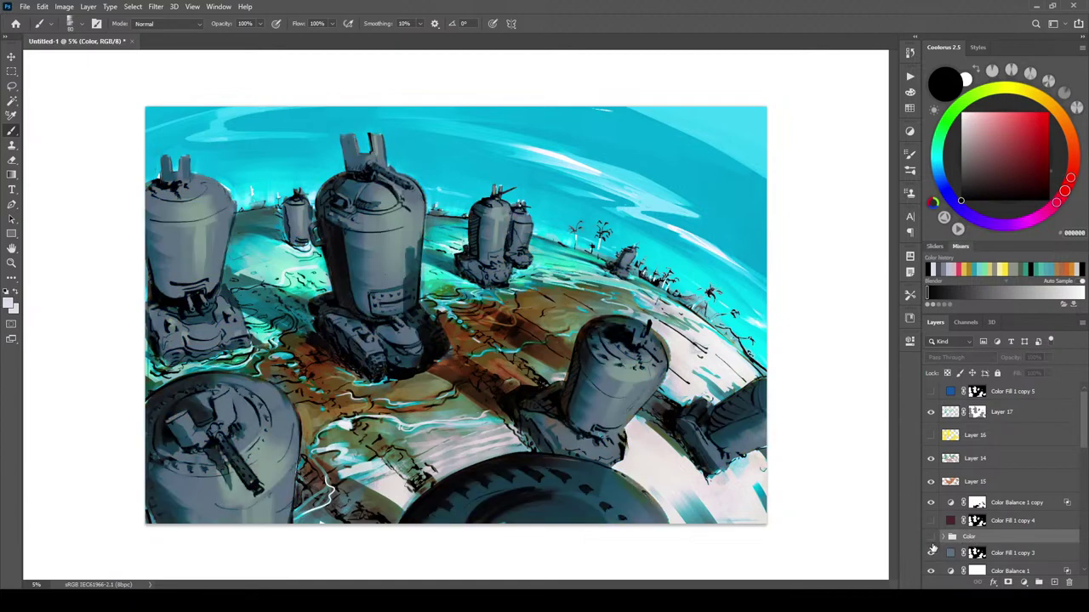
left_click(1010, 554)
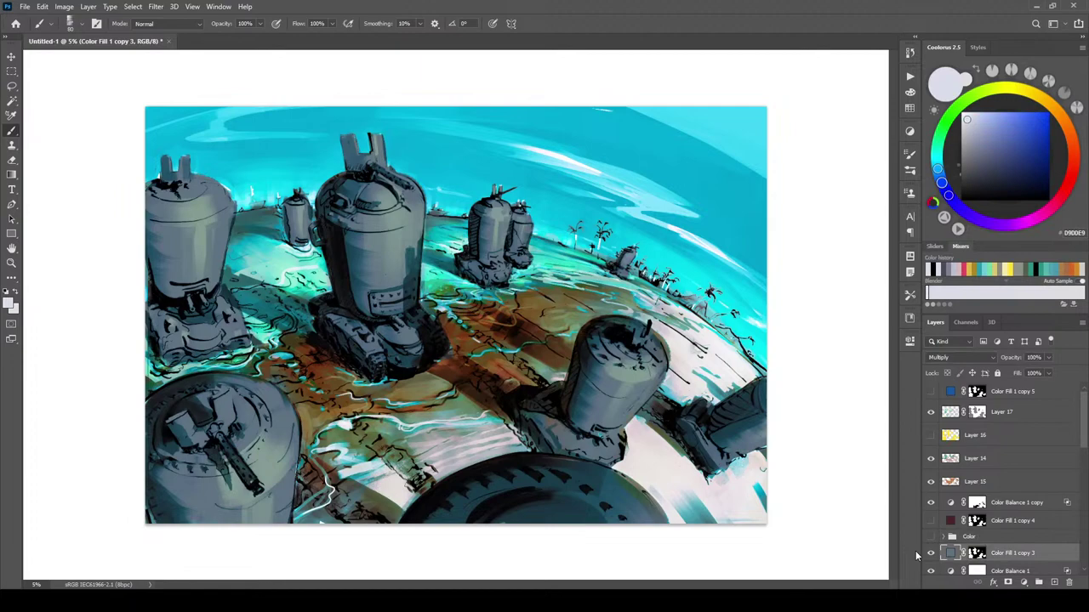
left_click(931, 553)
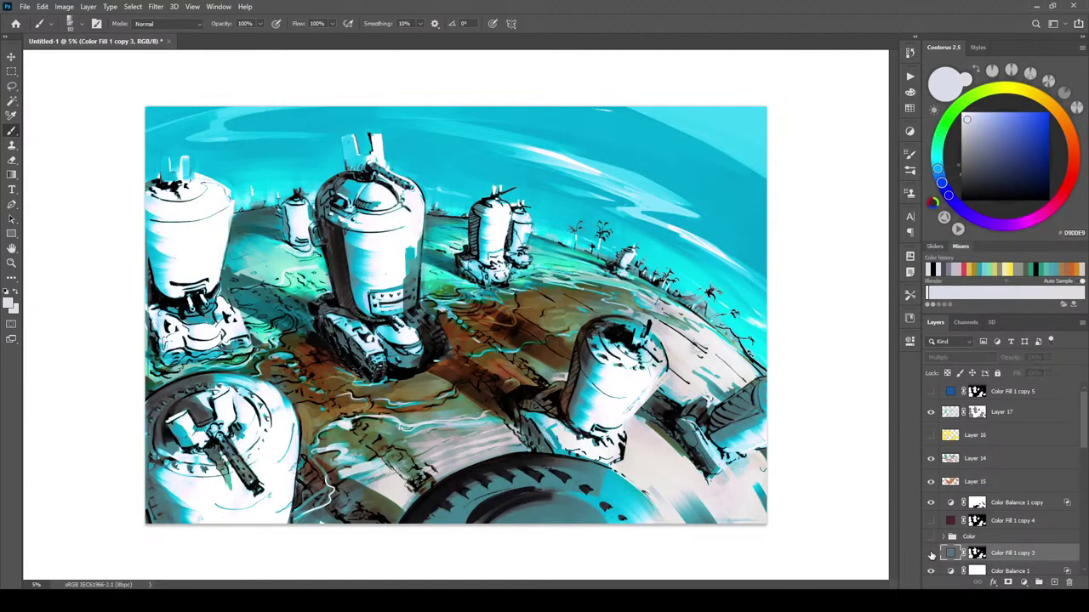
left_click(930, 554)
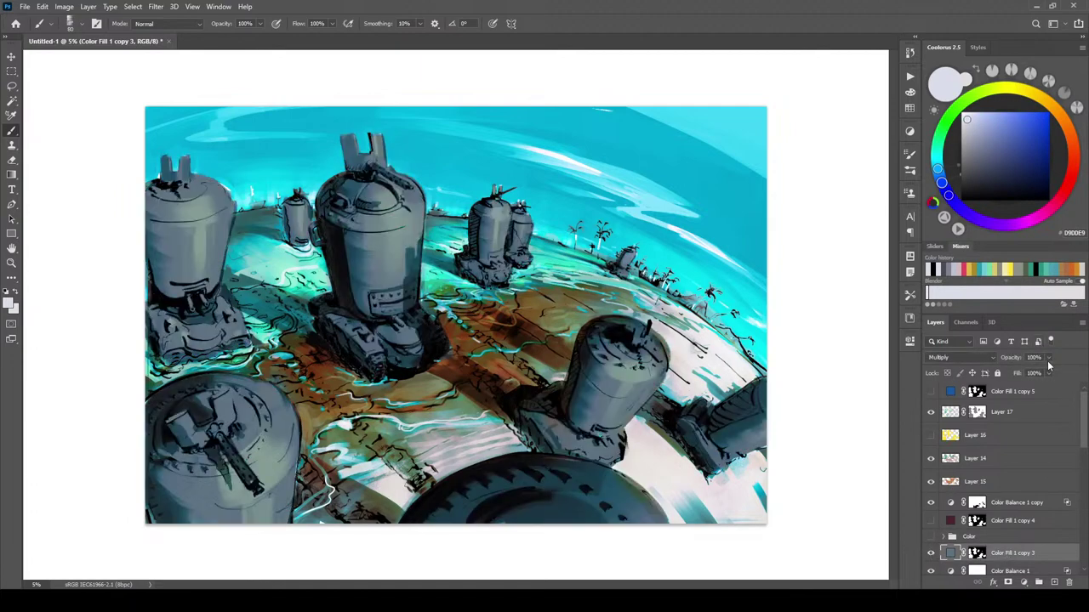
- Move Color Fill 1 copy 3 directly above Color Balance 1 copy and lower its opacity to 78%
left_click(1048, 358)
mouse_move(1053, 372)
left_mouse_down()
mouse_move(1031, 370)
mouse_move(1046, 370)
left_mouse_up()
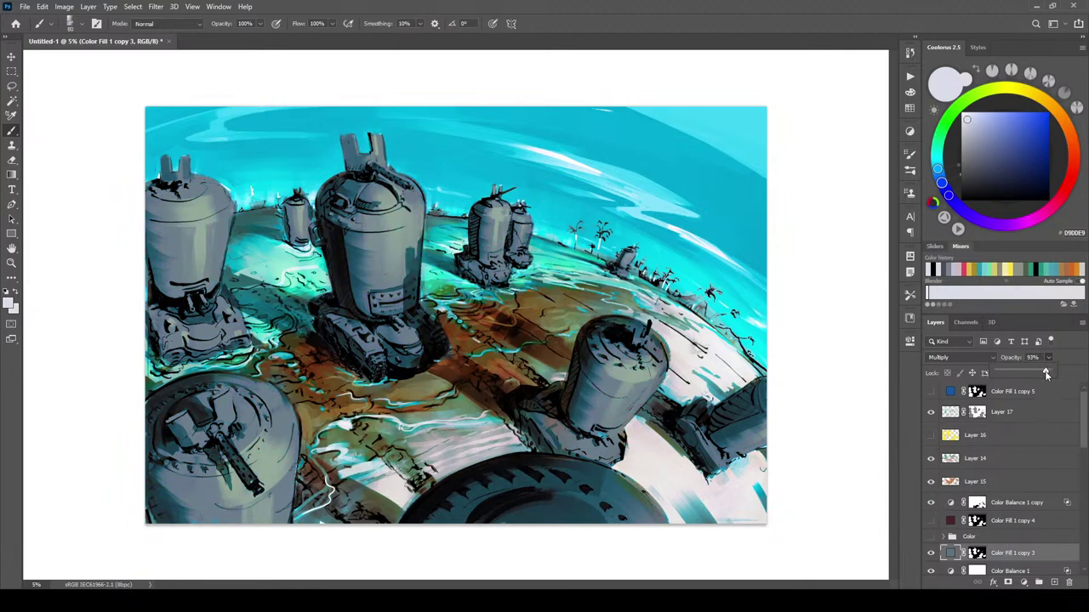
left_click_drag(1006, 553, 1012, 502)
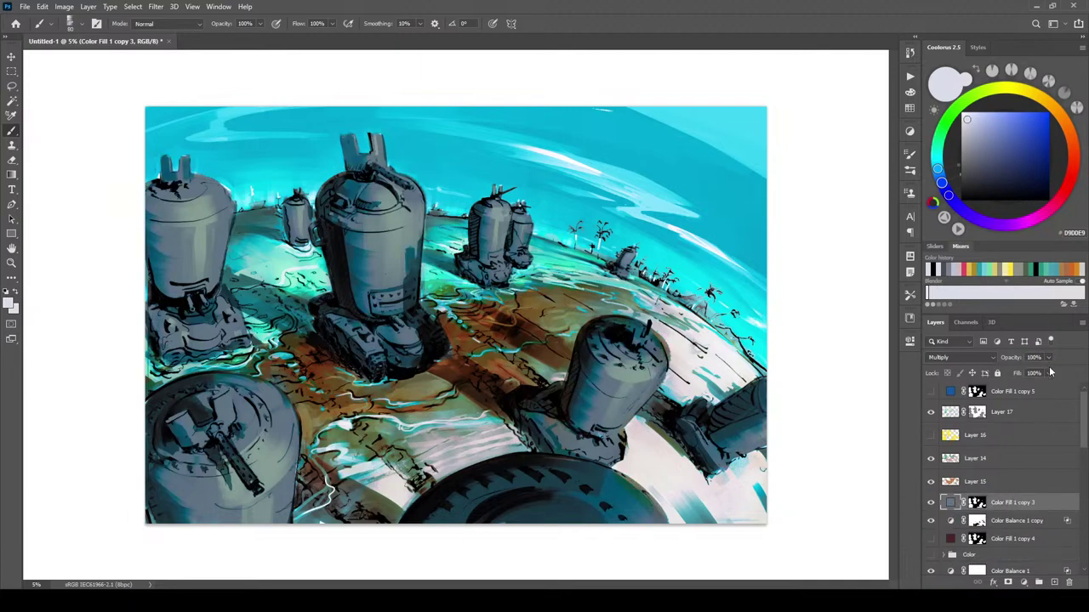
left_click(1048, 359)
mouse_move(1048, 371)
left_mouse_down()
mouse_move(1001, 369)
mouse_move(1054, 375)
mouse_move(1042, 373)
left_mouse_up()
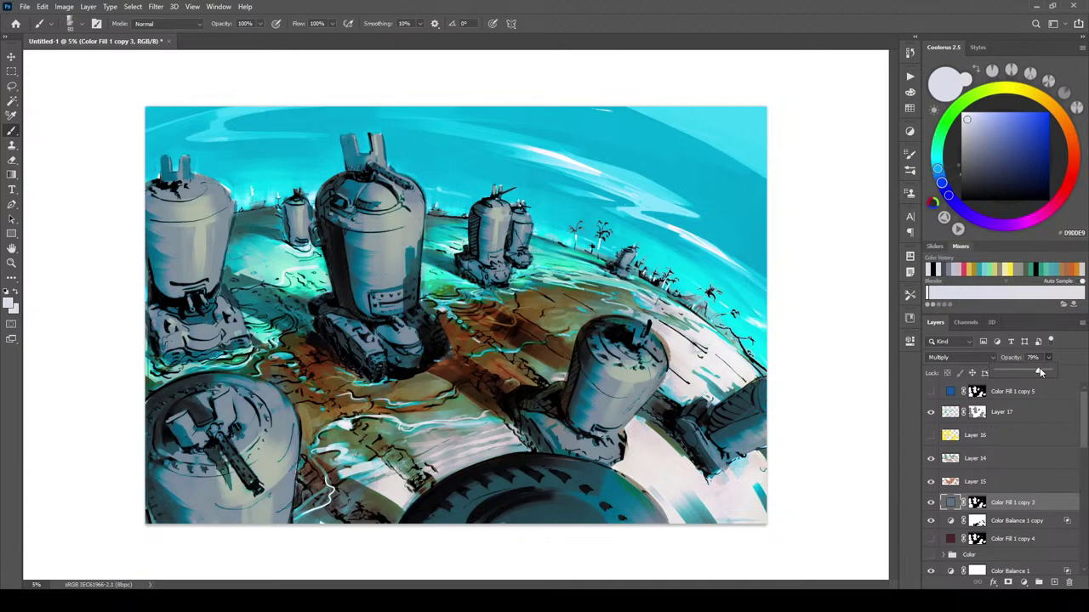
left_click_drag(1038, 371, 1035, 371)
- Show the Color group and place it between Color Balance 1 copy and Color Fill 1 copy 4, with Color Fill 1 copy 3 hidden
left_click(930, 555)
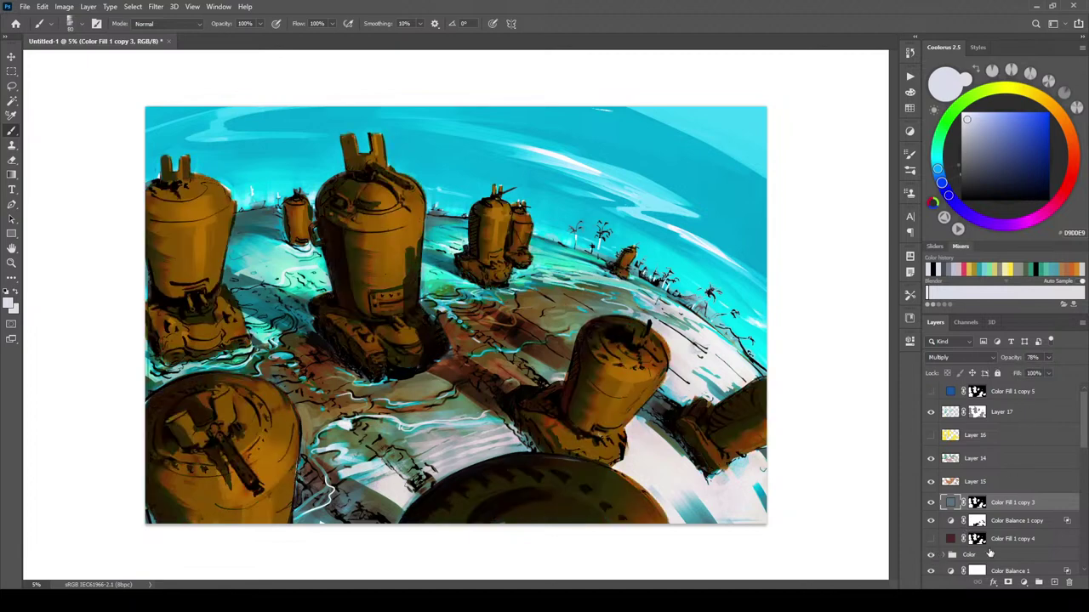
left_click(991, 546)
left_click_drag(992, 558, 995, 503)
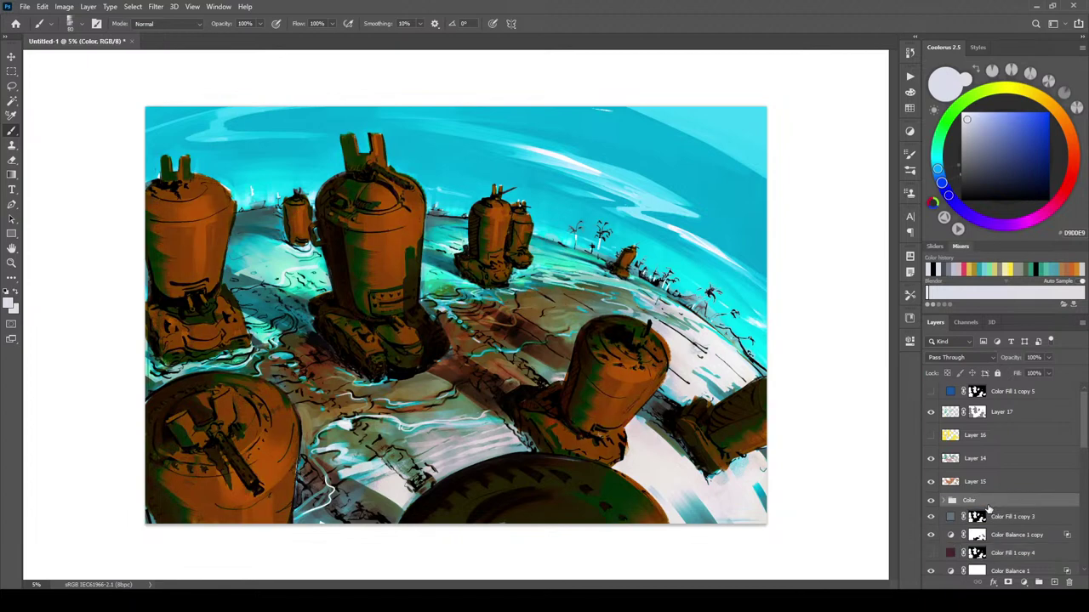
left_click(931, 516)
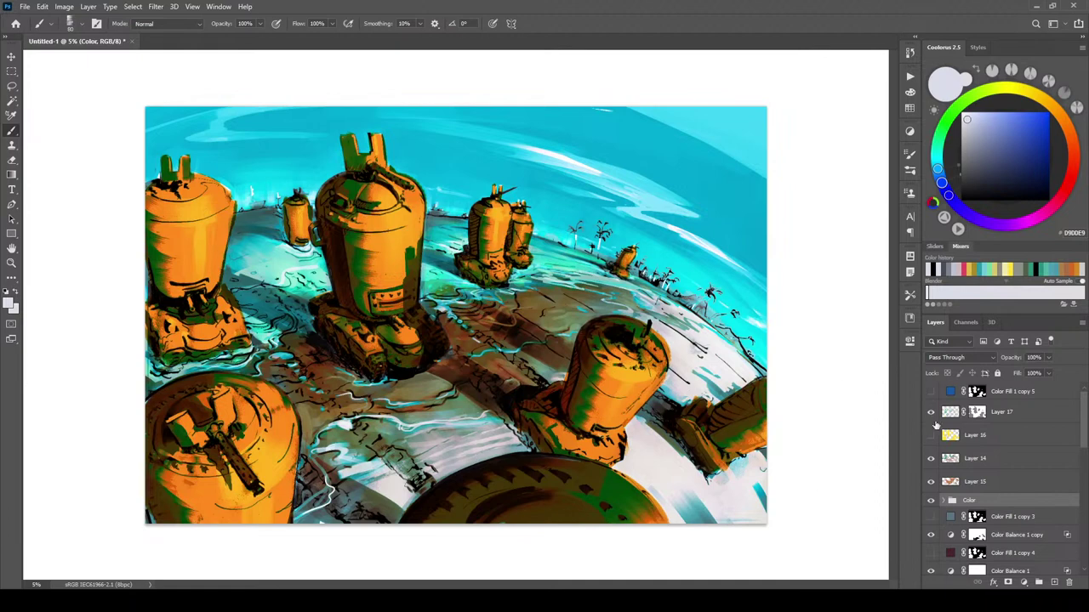
left_click_drag(1020, 511, 1014, 549)
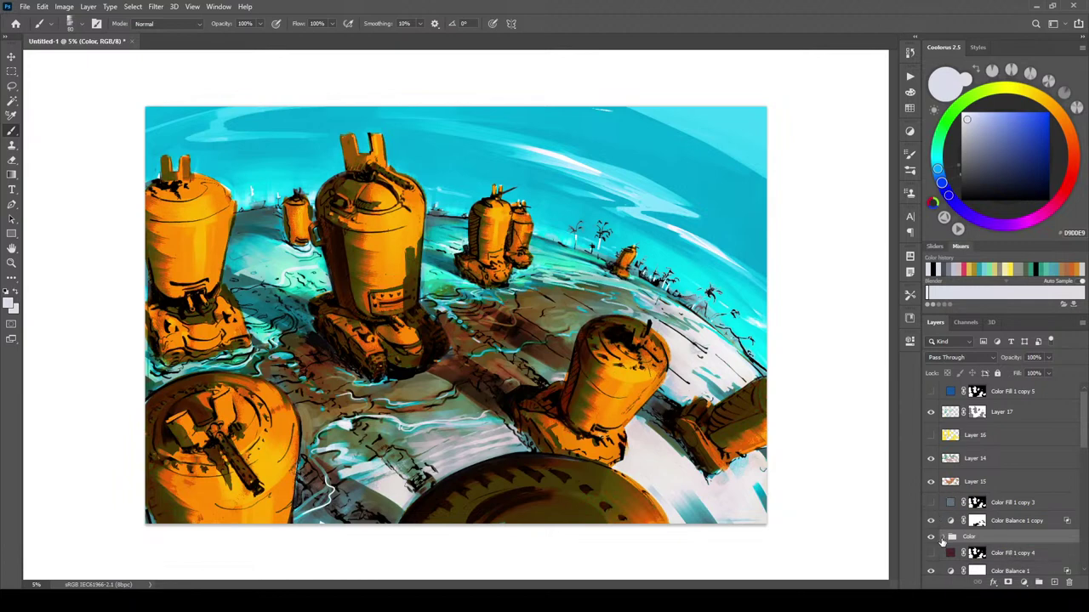
- Add an inverted black mask to the Color group, set the painting colour to white, and show Color Fill 1 copy 3
left_click(1008, 583)
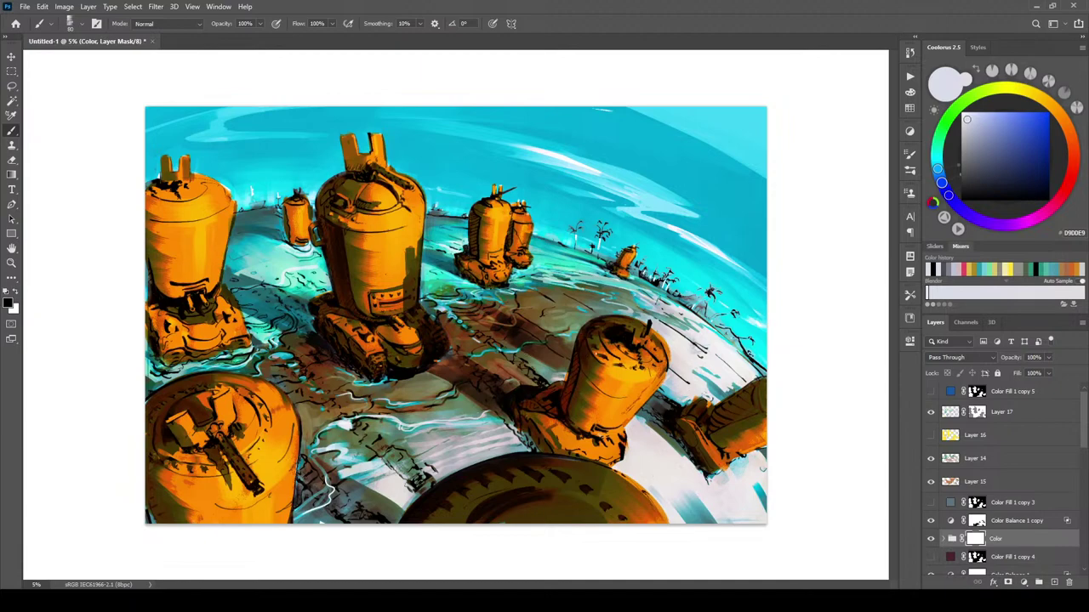
key("ctrl+i")
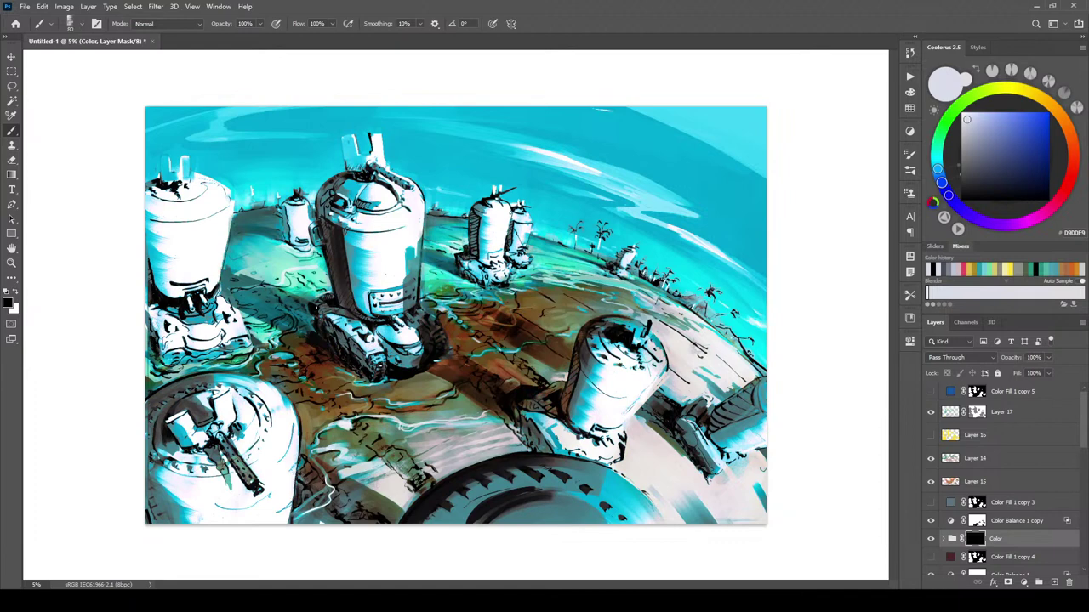
key("x")
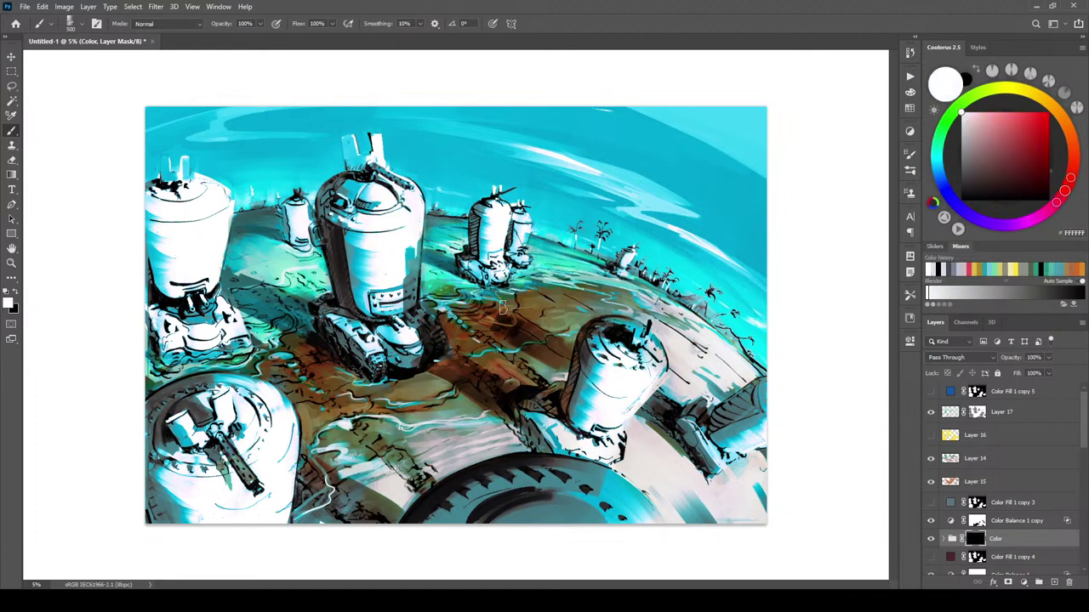
left_click(930, 502)
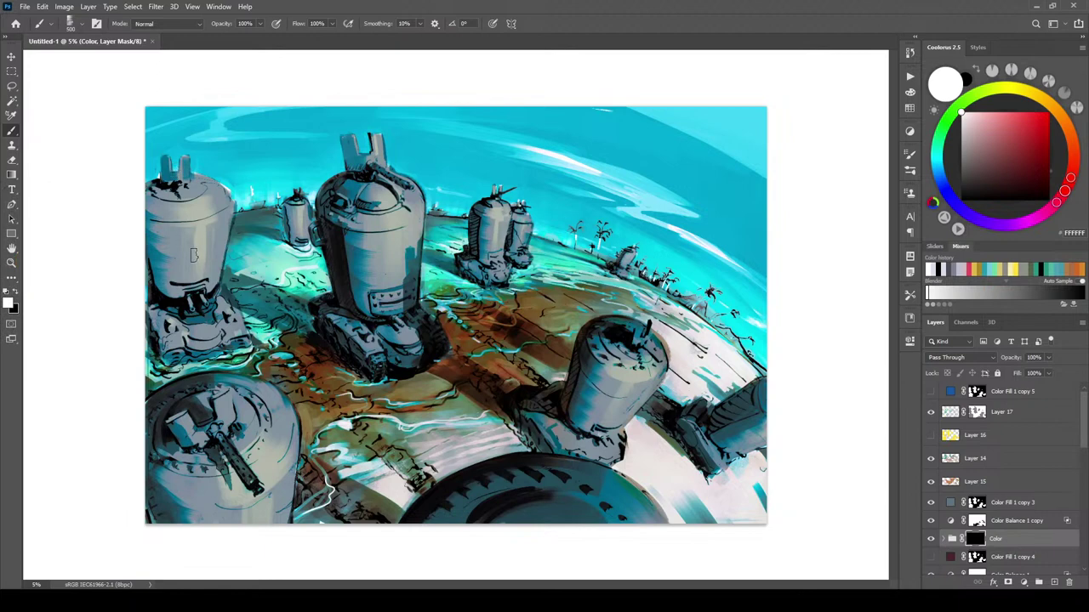
left_click_drag(193, 288, 536, 216)
key("super+x")
key("Escape")
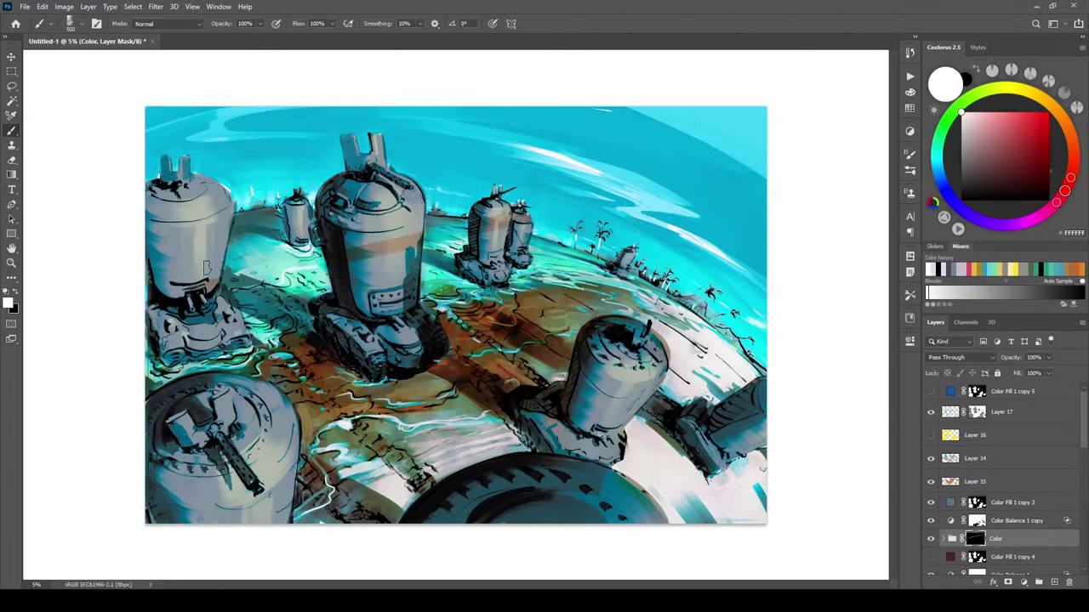
- Paint three vertical orange stripes on the far-left tank through the Color group's mask, using a smaller brush for the outer two
mouse_move(193, 279)
left_mouse_down()
mouse_move(194, 294)
mouse_move(193, 260)
mouse_move(193, 278)
left_mouse_up()
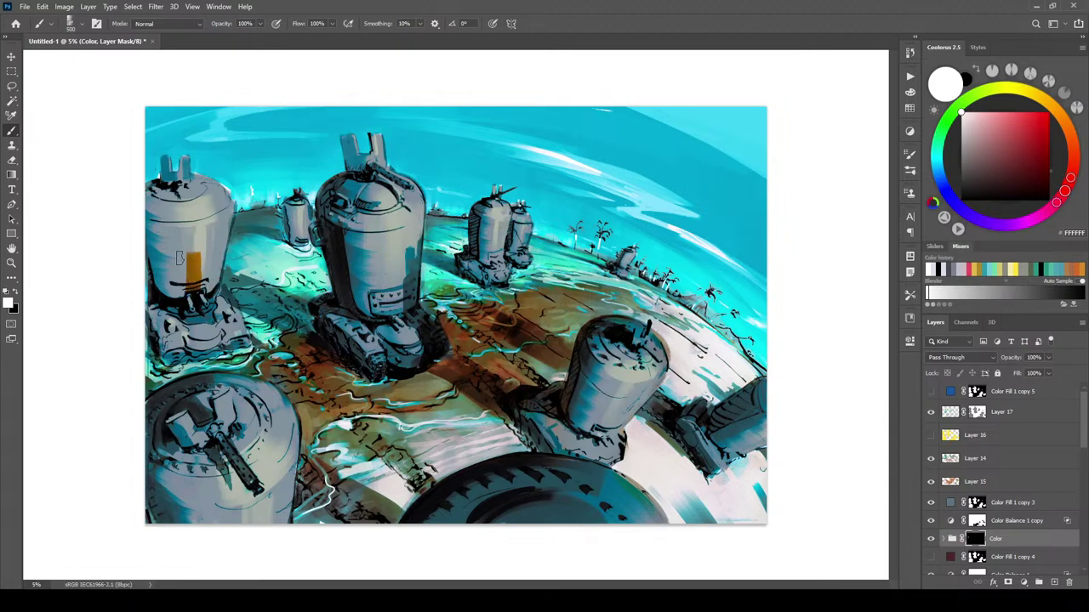
key("bracketleft")
key("bracketleft")
key("bracketleft")
key("bracketleft")
key("bracketleft")
key("bracketleft")
key("bracketleft")
key("bracketleft")
key("bracketleft")
left_click_drag(175, 298, 174, 255)
left_click_drag(210, 296, 210, 252)
- Paint a V-shaped orange marking on the lower body of the large middle tank, undoing unwanted strokes
mouse_move(371, 265)
left_mouse_down()
mouse_move(397, 282)
mouse_move(408, 254)
mouse_move(388, 281)
mouse_move(397, 300)
mouse_move(412, 270)
mouse_move(369, 278)
mouse_move(392, 298)
mouse_move(379, 287)
mouse_move(417, 268)
left_mouse_up()
key("ctrl+z")
key("ctrl+z")
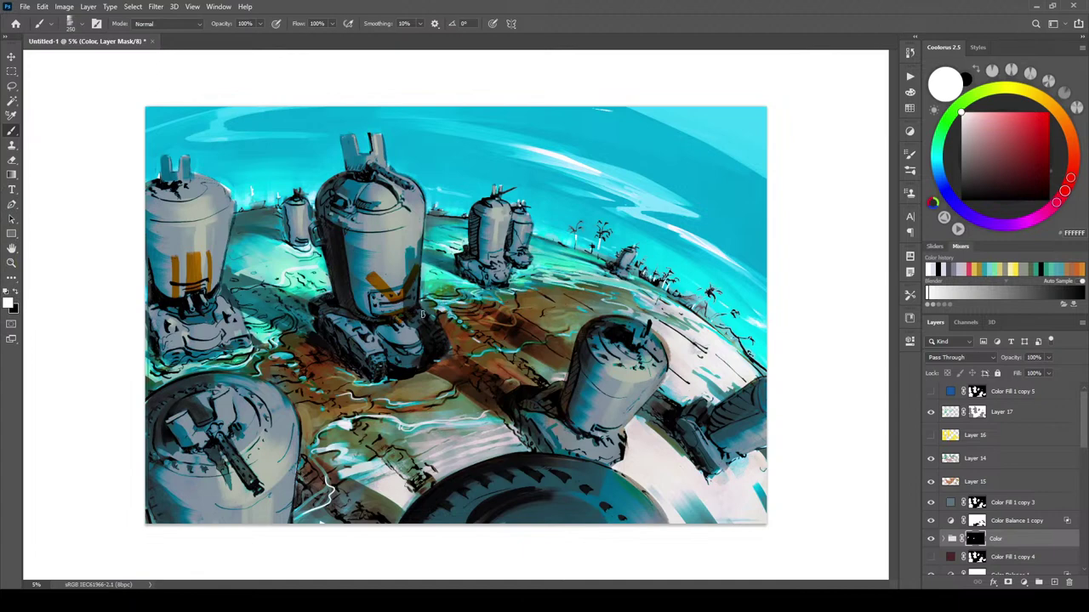
- Try an orange patch on the large middle tank's front base, undo it, and paint a thin orange band along the body's lower edge
key("[")
key("[")
key("[")
key("[")
key("[")
key("[")
key("ctrl+z")
mouse_move(378, 333)
left_mouse_down()
mouse_move(420, 345)
mouse_move(418, 335)
mouse_move(400, 341)
mouse_move(416, 327)
mouse_move(383, 335)
left_mouse_up()
key("]")
key("]")
key("]")
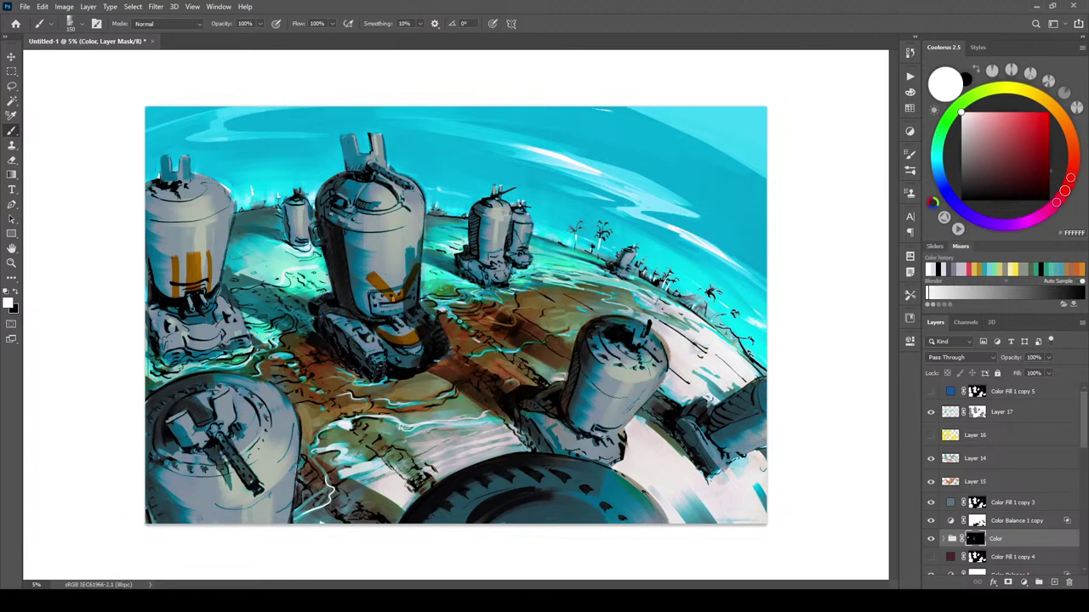
key("ctrl+z")
left_click_drag(374, 315, 408, 308)
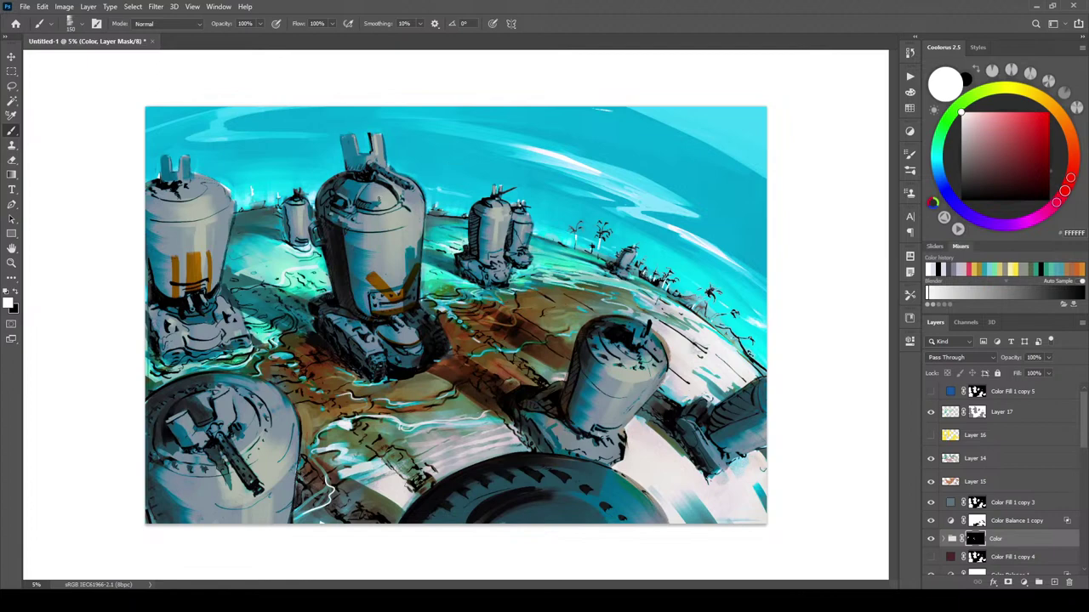
- Thicken the V marking on the large middle tank and paint an orange patch on its track base, undoing unwanted strokes
left_click_drag(379, 199, 381, 187)
key("ctrl+z")
mouse_move(377, 262)
left_mouse_down()
mouse_move(397, 288)
mouse_move(412, 261)
mouse_move(361, 278)
left_mouse_up()
key("ctrl+z")
key("ctrl+z")
key("ctrl+z")
left_click_drag(389, 280, 396, 277)
key("bracketleft")
mouse_move(366, 353)
left_mouse_down()
mouse_move(380, 345)
mouse_move(367, 351)
left_mouse_up()
- Paint two horizontal orange bands and an orange base on the small striped tank behind the large middle one
mouse_move(473, 210)
left_mouse_down()
mouse_move(494, 228)
mouse_move(473, 228)
mouse_move(508, 228)
mouse_move(480, 227)
left_mouse_up()
key("ctrl+z")
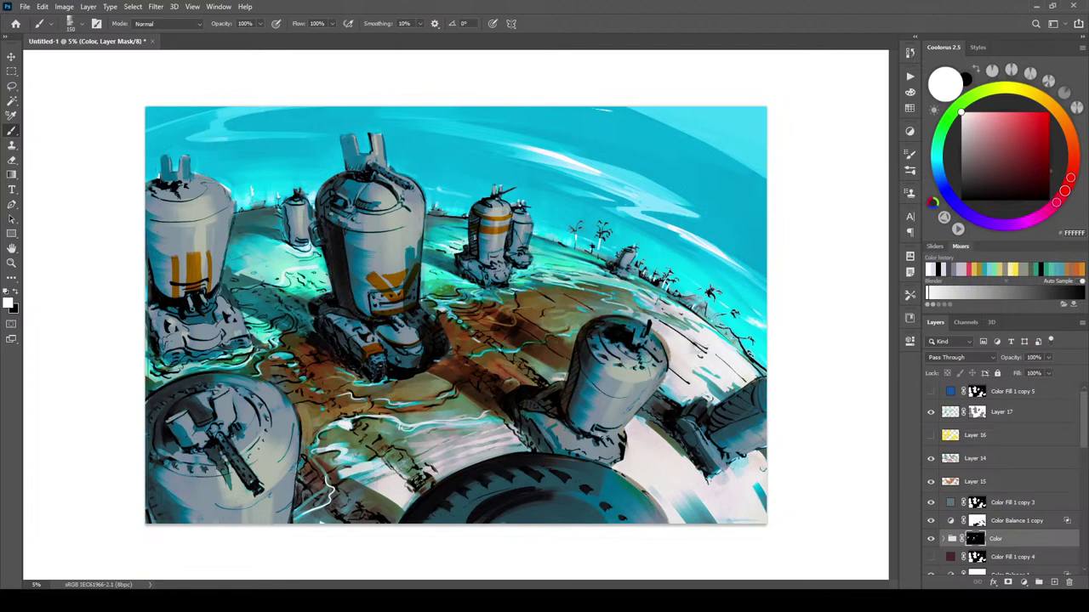
left_click_drag(503, 242, 478, 242)
key("bracketright")
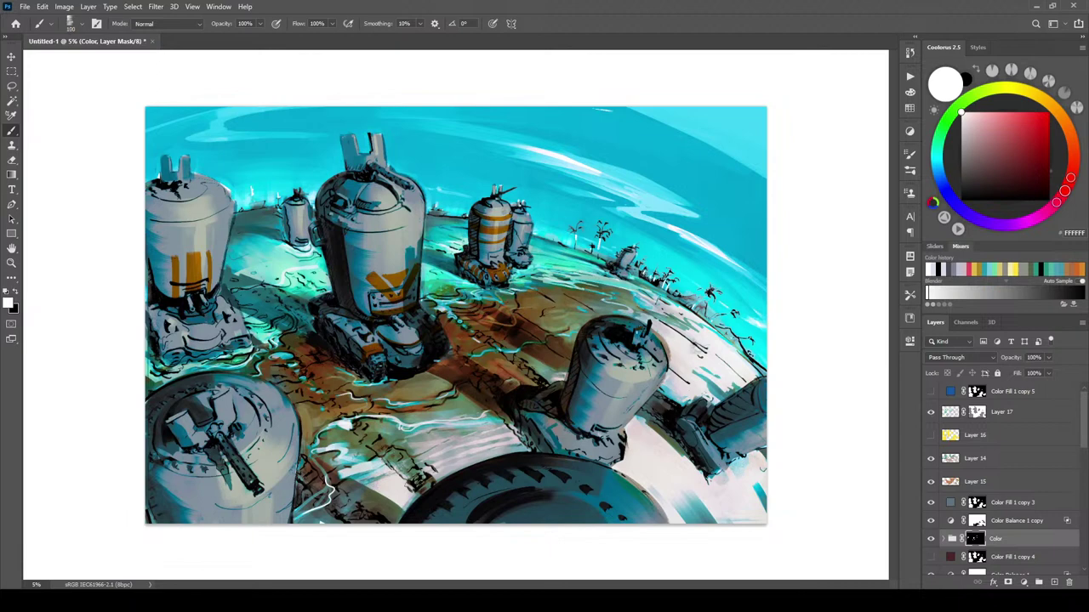
- Colour the turret on top of the right-hand tank orange and paint a zigzag line around its body
left_click_drag(639, 329, 640, 338)
key("ctrl+z")
key("]")
key("[")
mouse_move(586, 378)
left_mouse_down()
mouse_move(591, 406)
mouse_move(606, 396)
mouse_move(613, 413)
mouse_move(626, 398)
mouse_move(633, 417)
mouse_move(645, 396)
left_mouse_up()
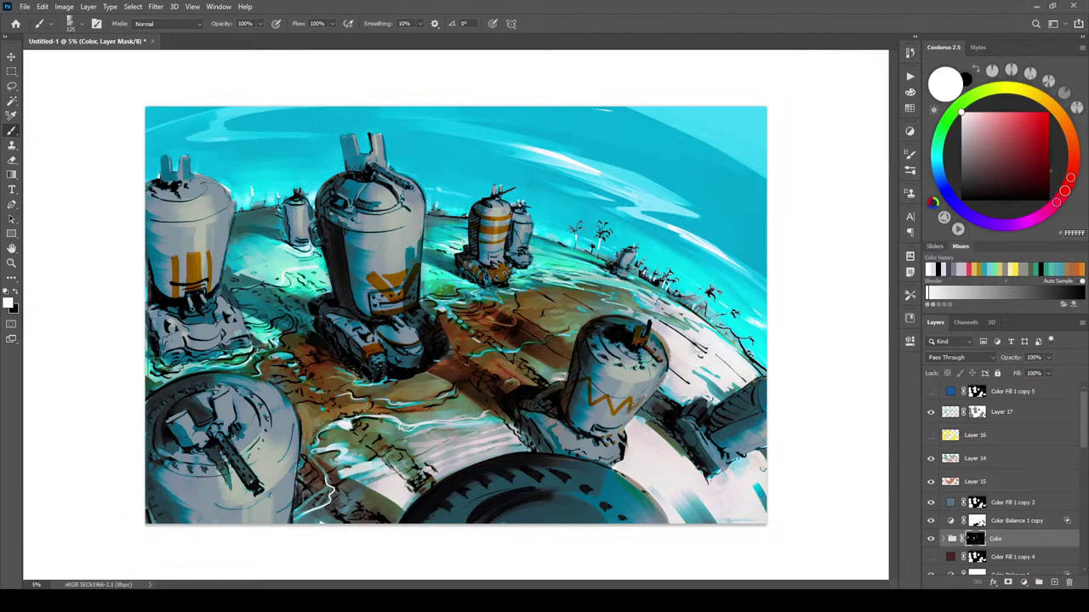
- Frame the zigzag on the right-hand tank with orange bands above and below, undoing unwanted strokes
key("bracketright")
key("bracketright")
left_click_drag(583, 375, 657, 388)
key("ctrl+z")
left_click_drag(584, 374, 657, 388)
mouse_move(577, 392)
left_mouse_down()
mouse_move(647, 390)
mouse_move(612, 415)
mouse_move(640, 400)
mouse_move(576, 390)
mouse_move(631, 414)
left_mouse_up()
key("ctrl+z")
key("ctrl+z")
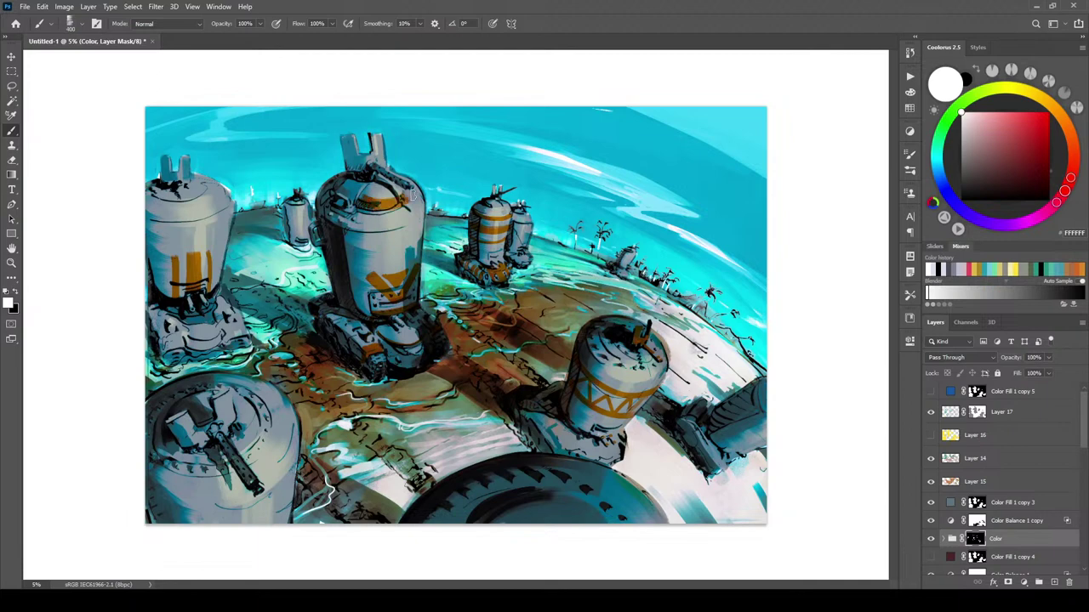
- Paint the large middle tank's dome orange and add a curved orange stripe on the far-left tank's lid
left_click_drag(359, 202, 402, 201)
left_click_drag(158, 190, 201, 188)
key("ctrl+z")
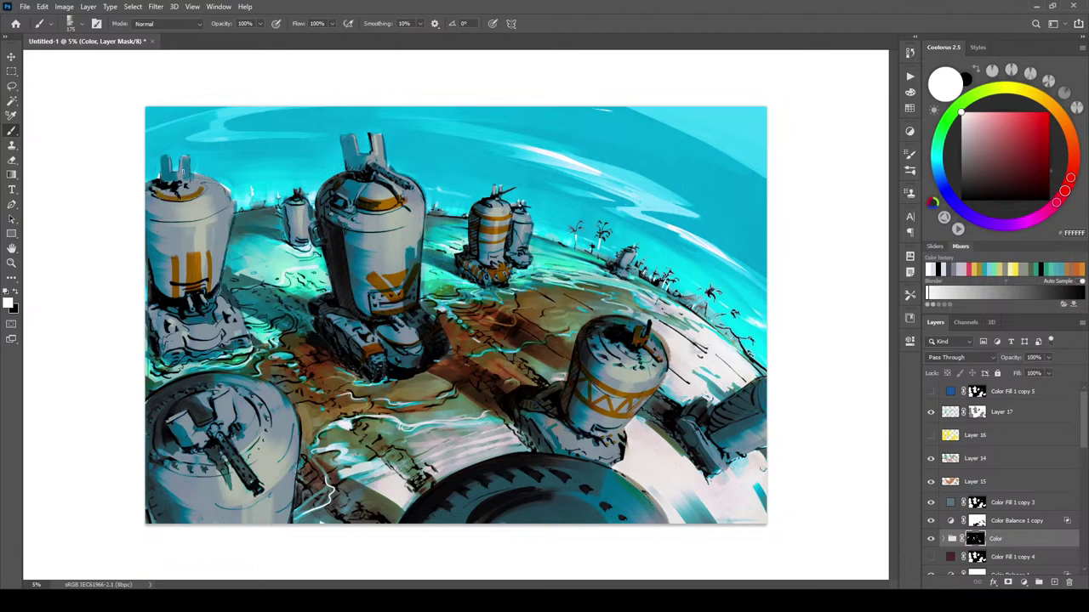
- Paint orange accents on the upright prongs above the far-left tank and the large middle tank
mouse_move(162, 164)
left_mouse_down()
mouse_move(214, 134)
mouse_move(187, 165)
left_mouse_up()
mouse_move(376, 144)
left_mouse_down()
mouse_move(370, 159)
mouse_move(352, 148)
left_mouse_up()
key("bracketleft")
left_click_drag(378, 155, 378, 143)
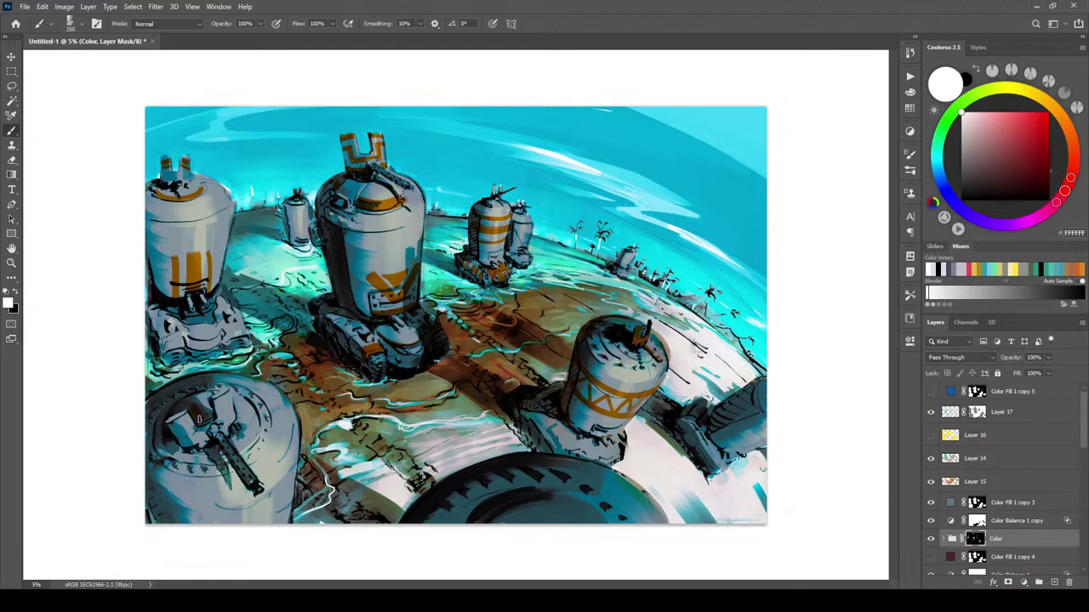
- Paint the hatch and the circular area around the gun on top of the foreground tank orange, adjusting the brush size
mouse_move(200, 415)
left_mouse_down()
mouse_move(200, 398)
mouse_move(216, 393)
left_mouse_up()
key("bracketleft")
key("bracketleft")
key("bracketleft")
key("bracketleft")
key("bracketleft")
key("bracketleft")
key("bracketleft")
key("bracketleft")
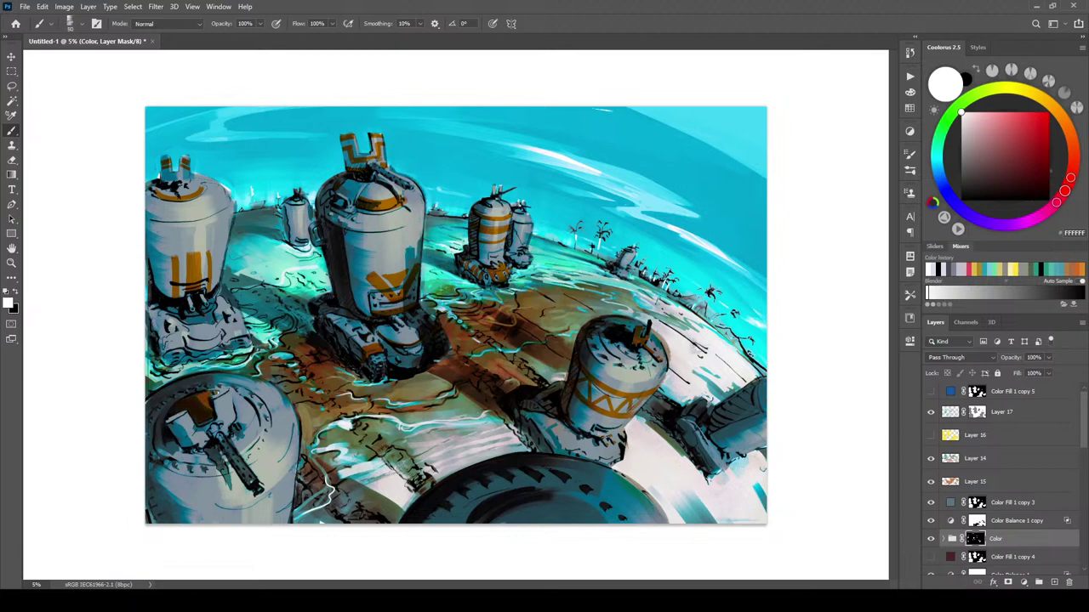
key("bracketright")
key("bracketright")
key("bracketright")
mouse_move(174, 437)
left_mouse_down()
mouse_move(223, 461)
mouse_move(195, 461)
mouse_move(256, 431)
mouse_move(243, 447)
mouse_move(249, 419)
mouse_move(235, 431)
mouse_move(228, 343)
mouse_move(233, 414)
mouse_move(230, 406)
mouse_move(255, 432)
left_mouse_up()
key("bracketleft")
key("bracketleft")
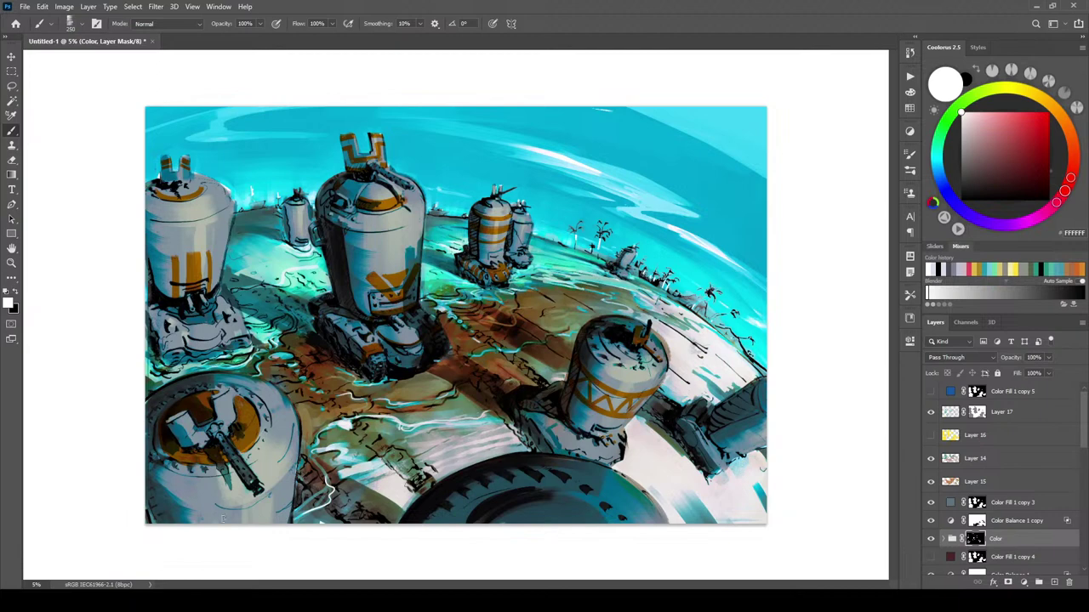
- Paint a curved orange band around the foreground tank's lower body and fill the area beneath it, undoing unwanted strokes
left_click_drag(246, 518, 286, 492)
key("ctrl+z")
key("]")
key("]")
key("]")
key("]")
key("]")
key("]")
key("]")
key("]")
key("]")
mouse_move(149, 500)
left_mouse_down()
mouse_move(290, 494)
mouse_move(296, 469)
left_mouse_up()
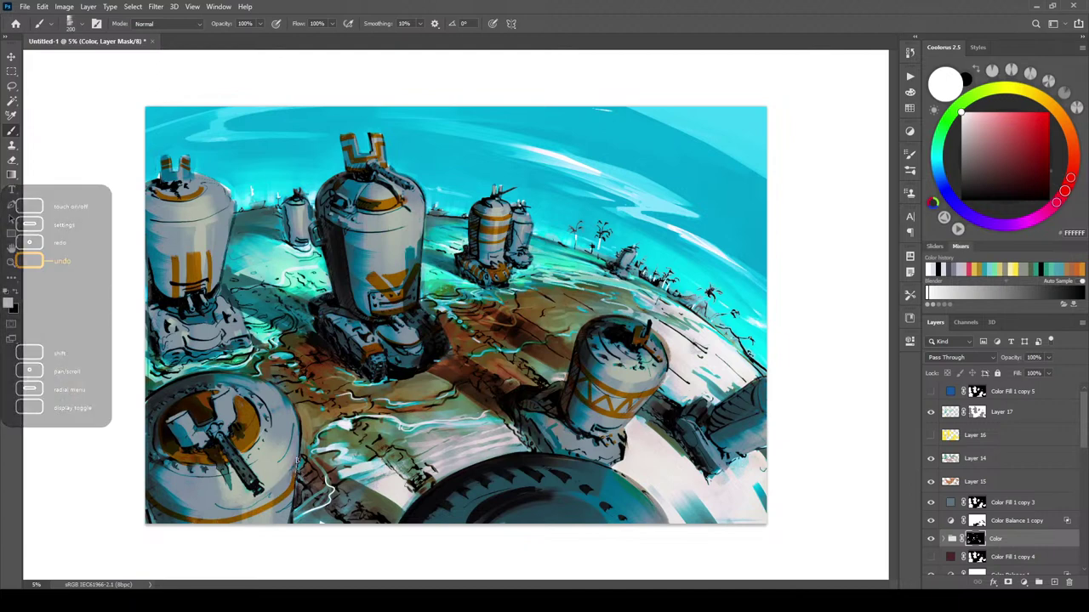
key("ctrl+z")
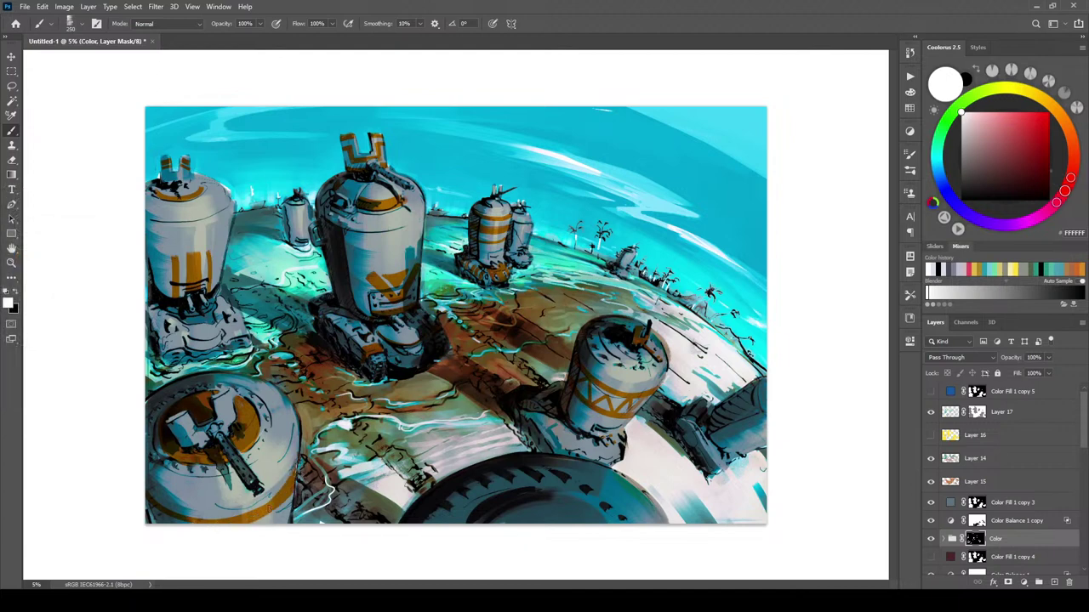
left_click_drag(287, 486, 254, 521)
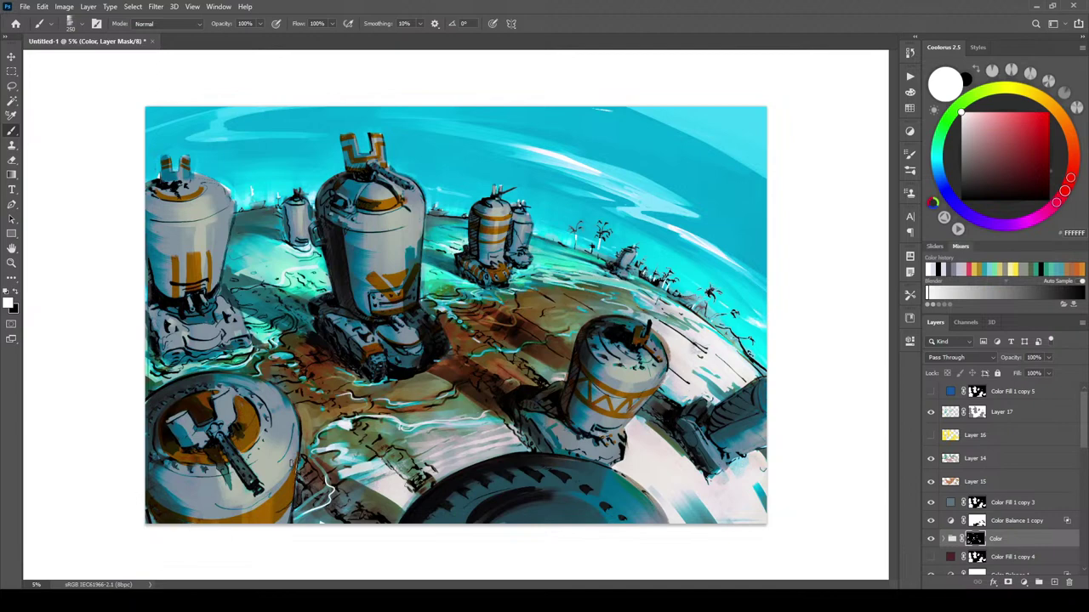
key("x")
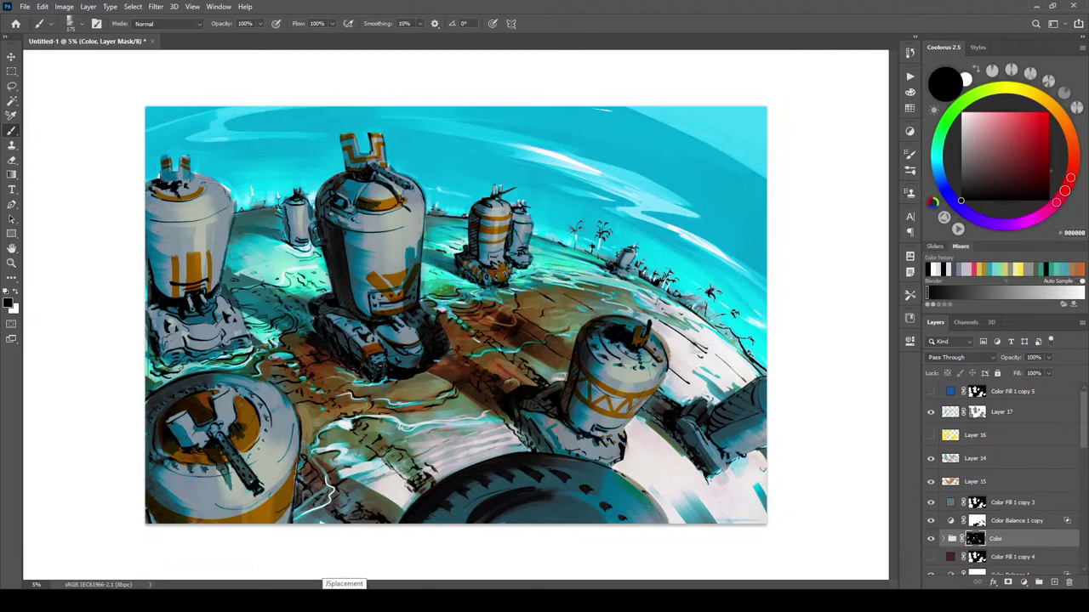
- With white as the painting colour, reveal orange markings on the far-right tank's tracks and stripes across its body
key("x")
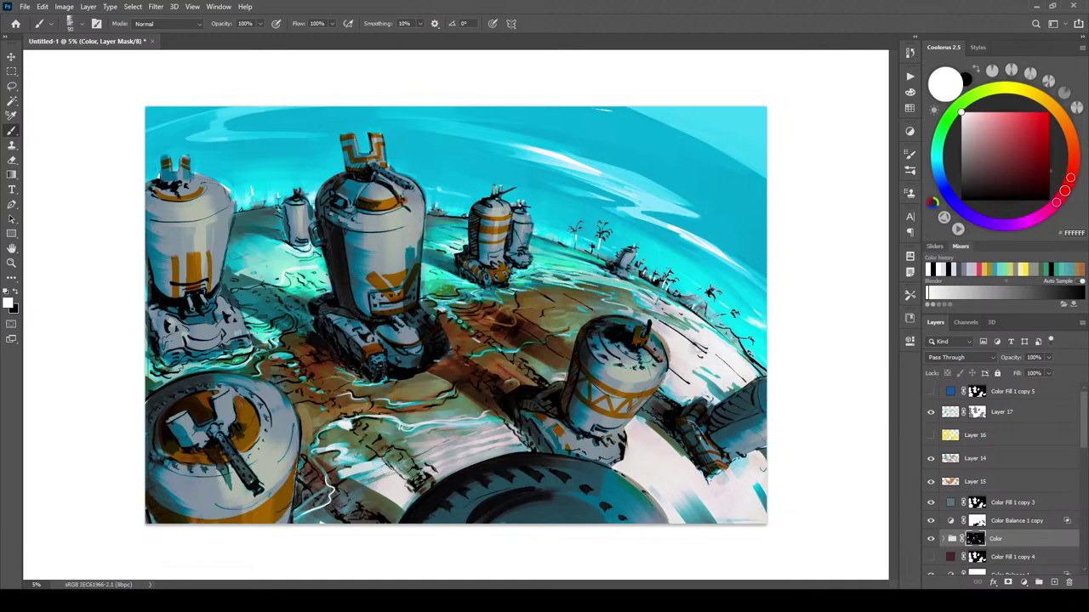
key("bracketright")
mouse_move(739, 451)
left_mouse_down()
mouse_move(756, 447)
mouse_move(743, 422)
mouse_move(764, 387)
left_mouse_up()
left_click_drag(748, 400, 733, 438)
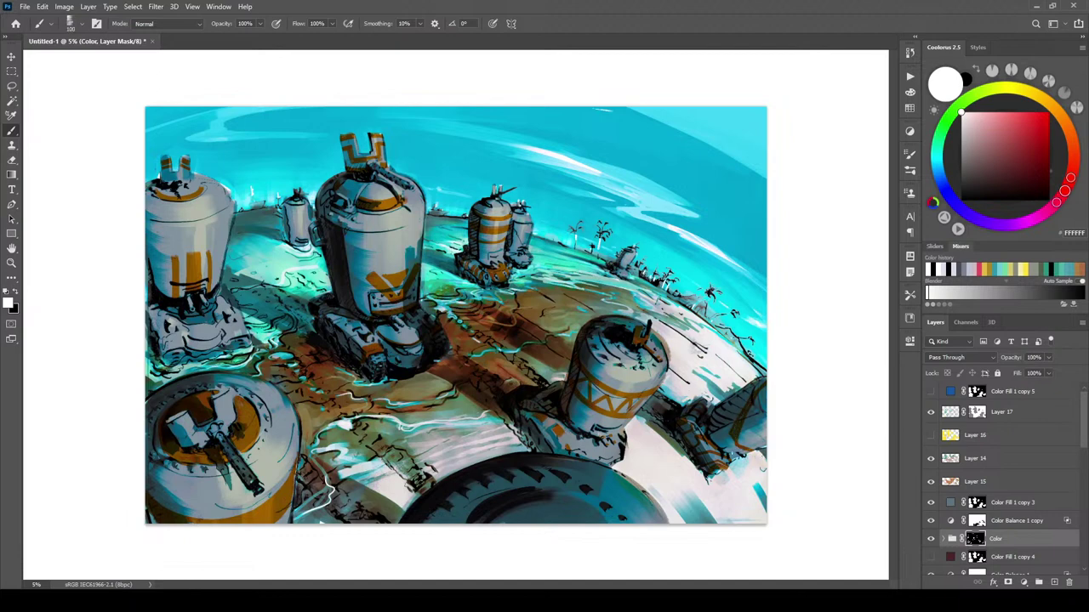
- Paint curved orange rings on the large round form in the bottom foreground using a much larger brush
key("bracketleft")
key("bracketleft")
key("]")
key("]")
key("]")
key("]")
left_click_drag(515, 528, 570, 523)
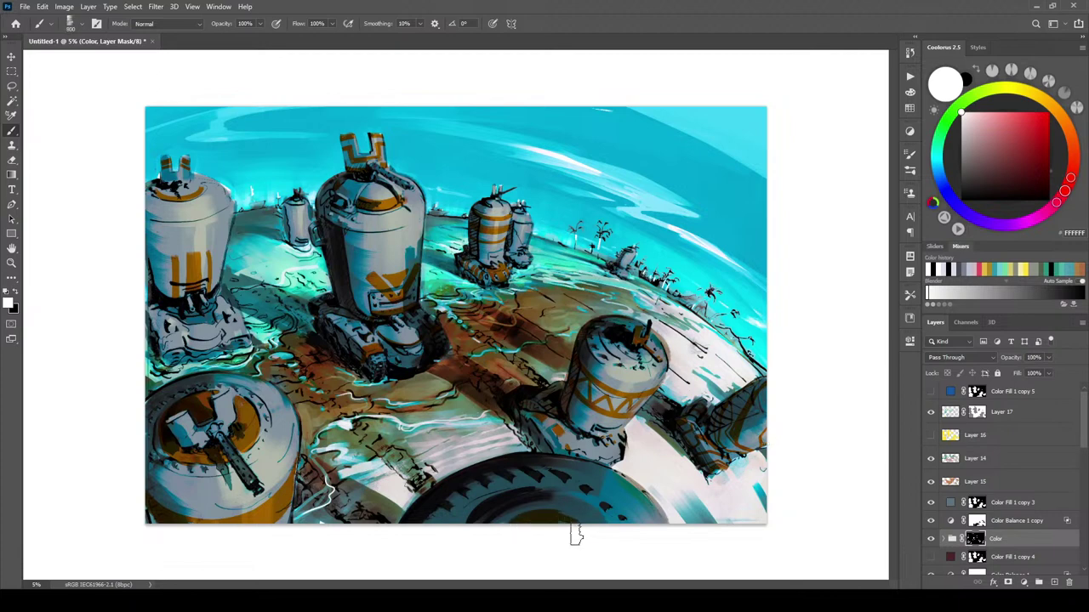
mouse_move(458, 533)
left_mouse_down()
mouse_move(476, 504)
mouse_move(558, 487)
mouse_move(633, 549)
mouse_move(620, 442)
mouse_move(625, 536)
mouse_move(467, 528)
left_mouse_up()
key("ctrl+z")
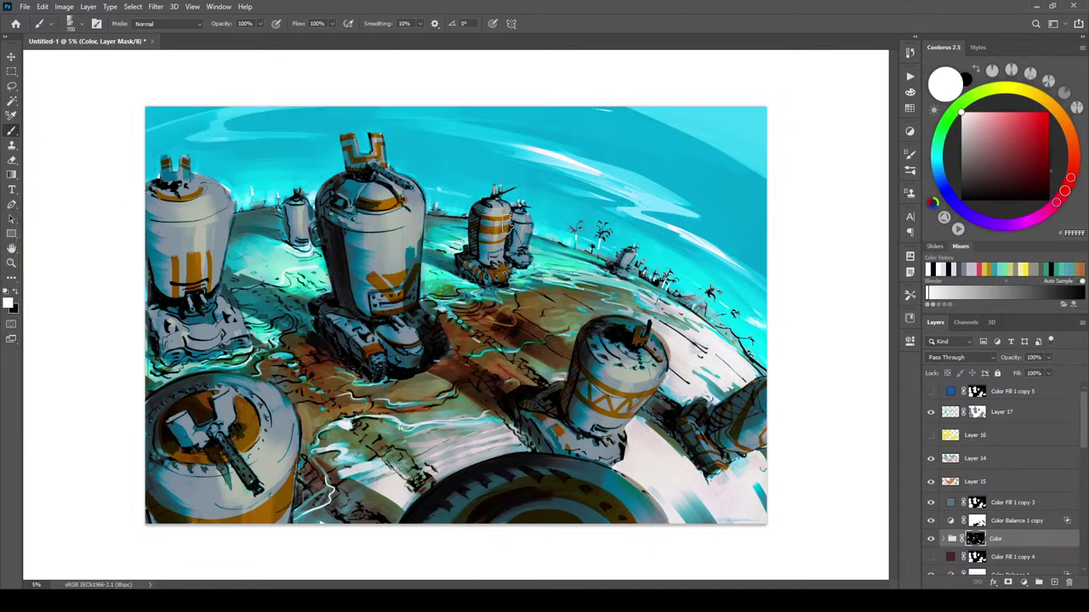
- Paint small orange markings on the distant background tanks with a smaller brush, undoing an unwanted stroke
key("bracketleft")
key("bracketleft")
key("bracketleft")
key("bracketleft")
key("bracketleft")
key("bracketleft")
key("bracketleft")
key("bracketleft")
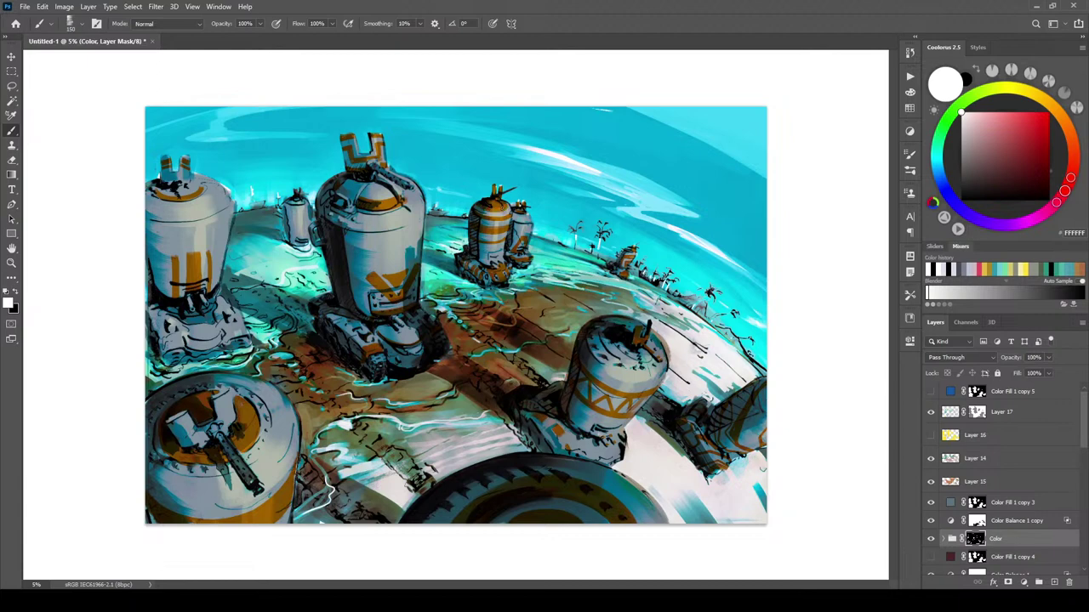
left_click_drag(480, 208, 505, 213)
key("ctrl+z")
left_click_drag(486, 202, 502, 202)
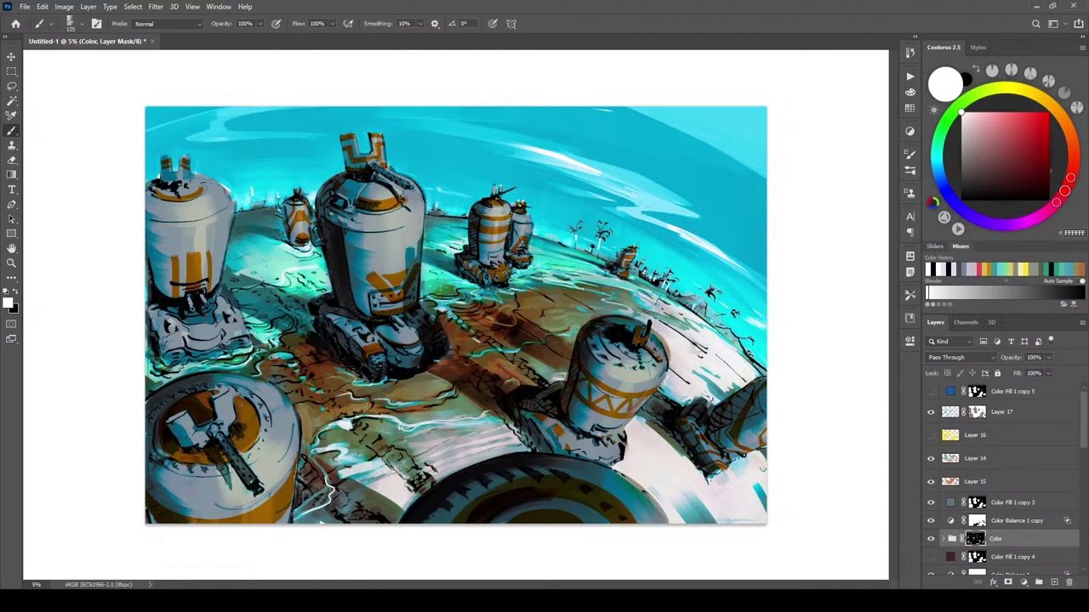
- Fine-tune the brush size and touch up the orange on the lower body of the small banded tank
key("bracketleft")
key("bracketleft")
key("bracketleft")
key("bracketright")
key("bracketright")
left_click_drag(493, 256, 498, 256)
- Load the Color group's mask as a selection, put Color Fill 1 copy 3 in a new group, and mask that group with the inverted selection
left_click(976, 539, "ctrl")
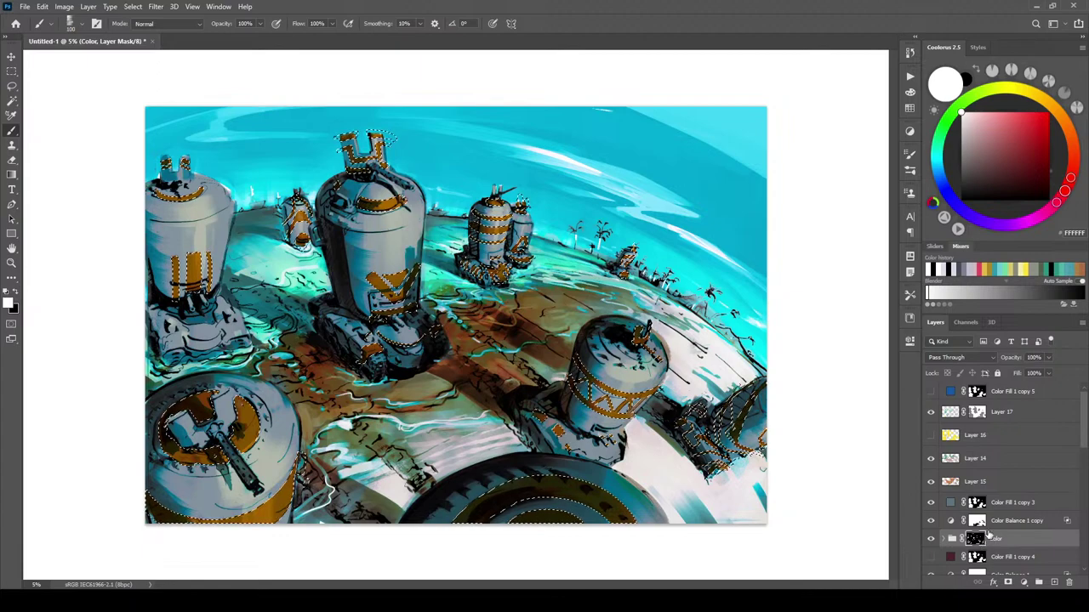
left_click(1008, 504)
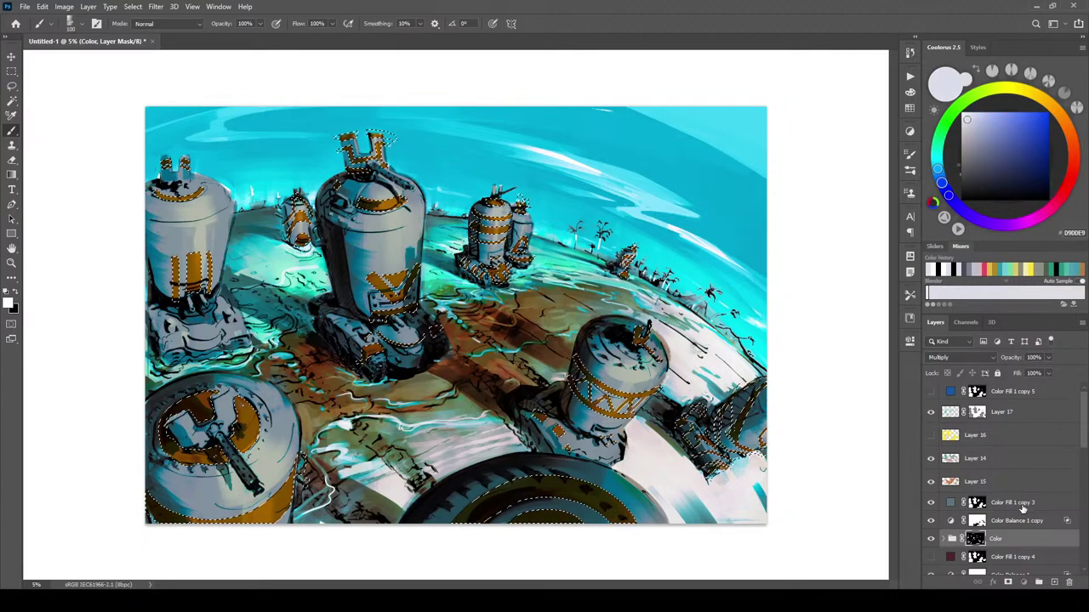
key("ctrl+g")
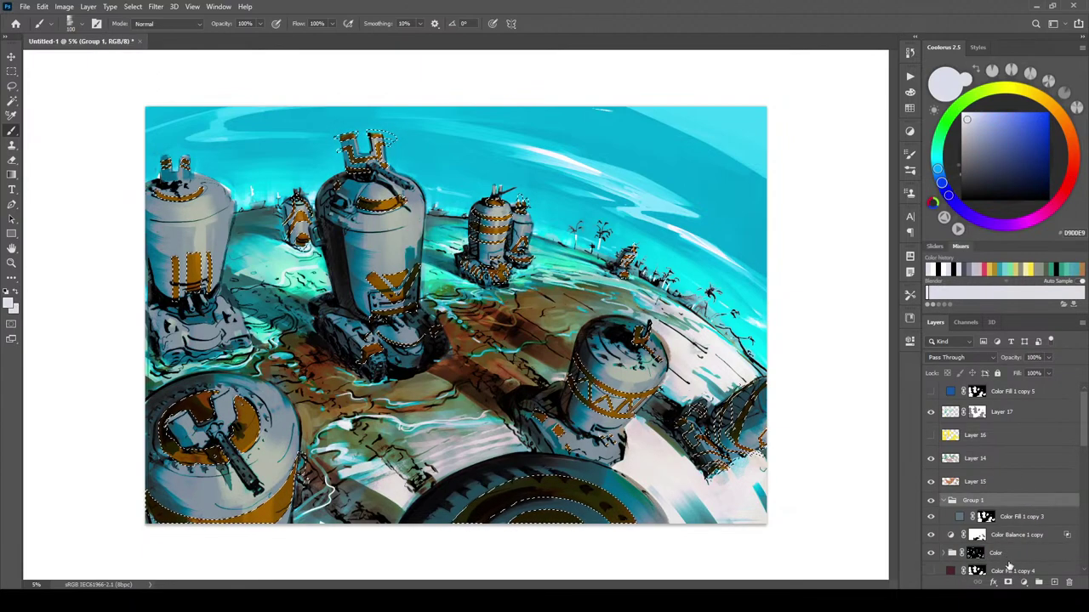
left_click(1007, 584)
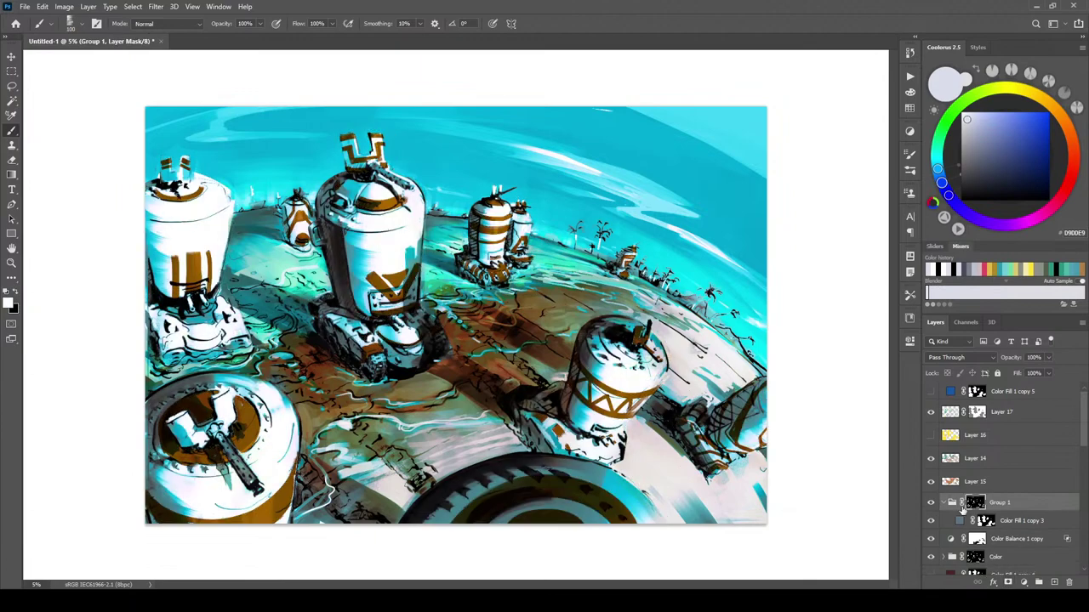
key("ctrl+i")
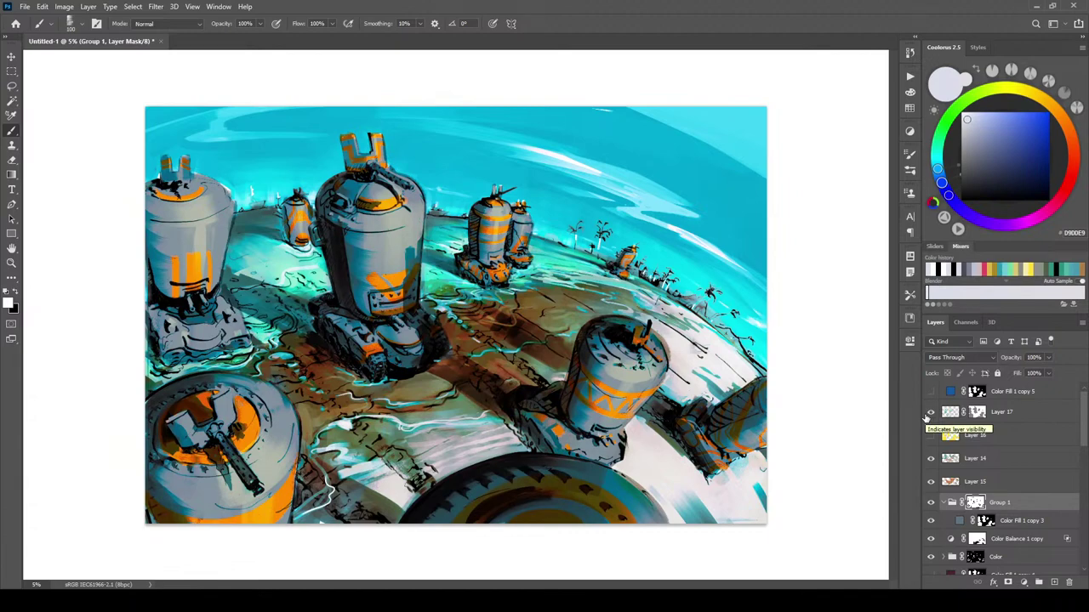
- Compare the image with Group 1 and the Color group hidden and shown, and lower the Color group's fill to 88%
left_click(931, 503)
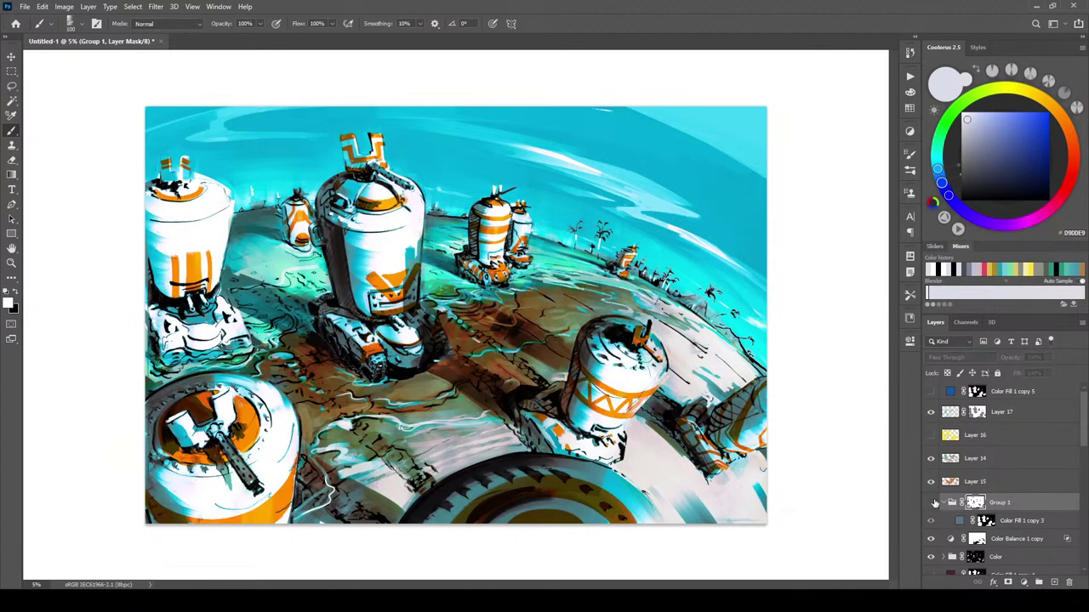
left_click(931, 502)
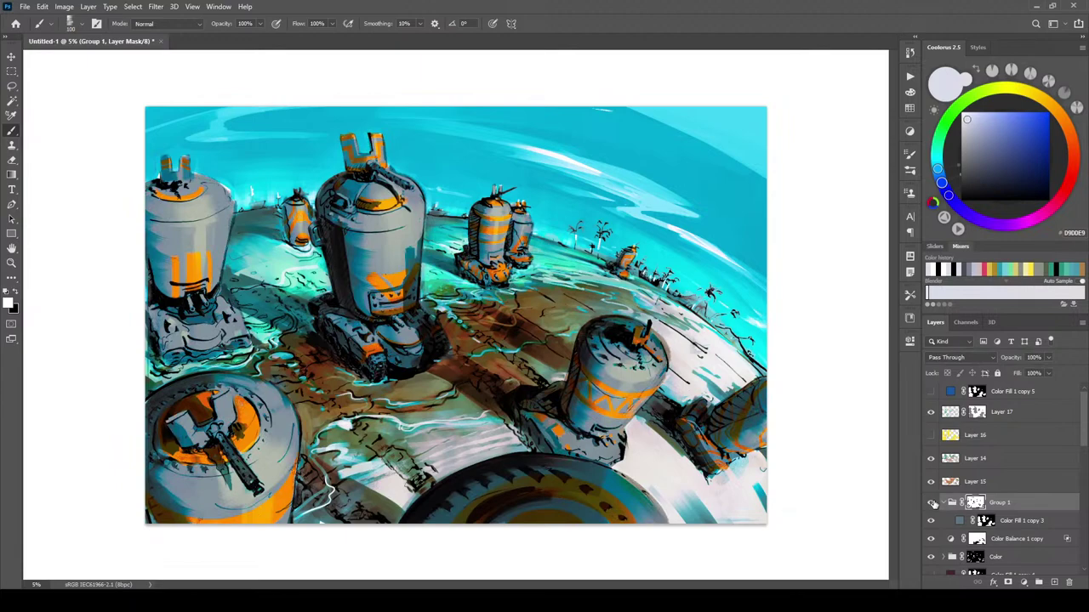
left_click(931, 558)
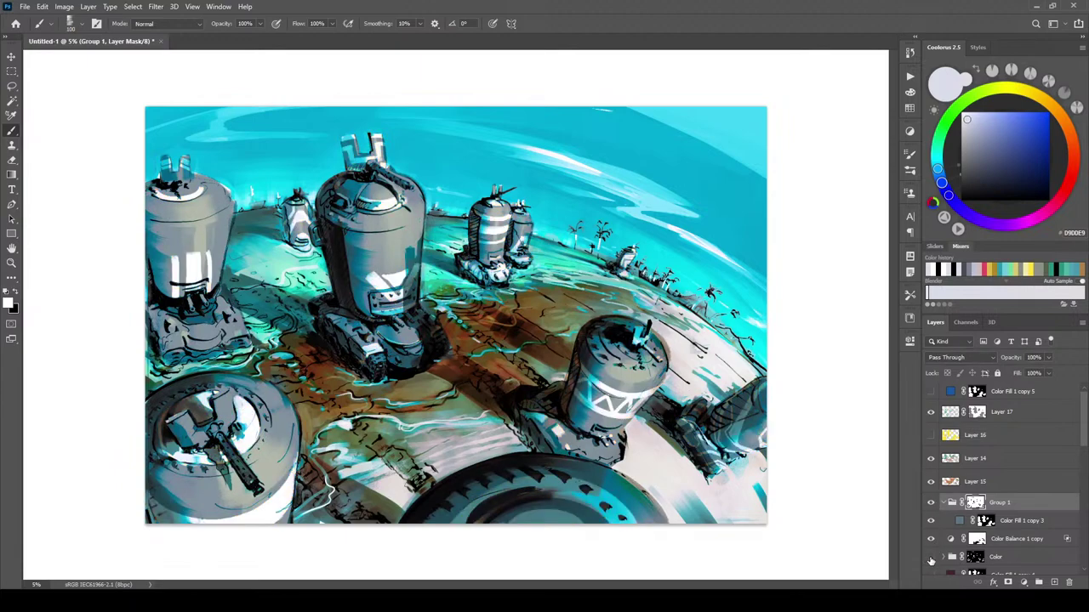
left_click(931, 558)
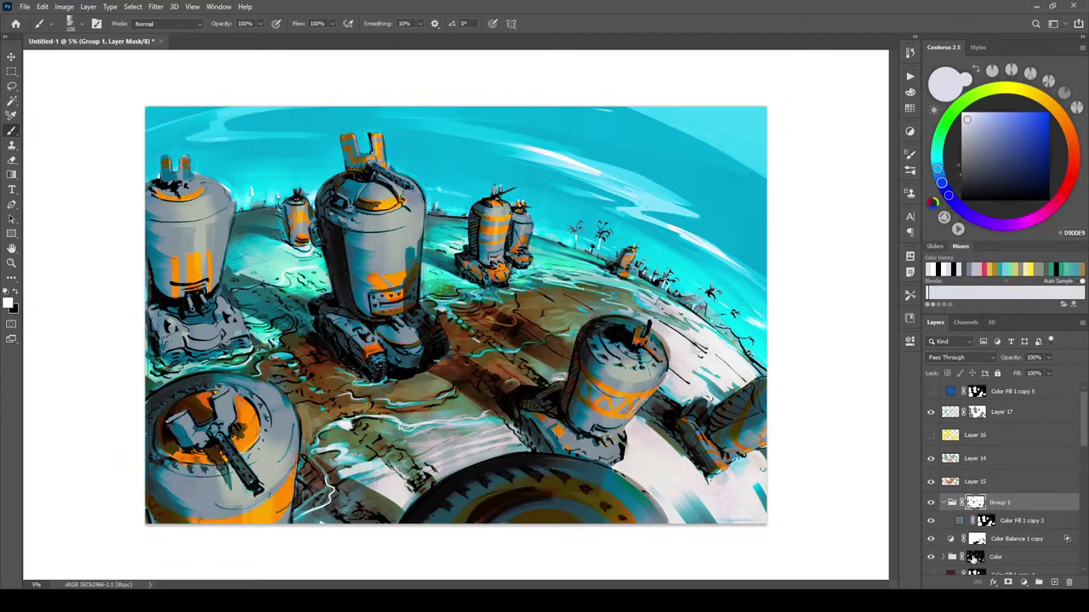
left_click(1012, 560)
left_click(1049, 373)
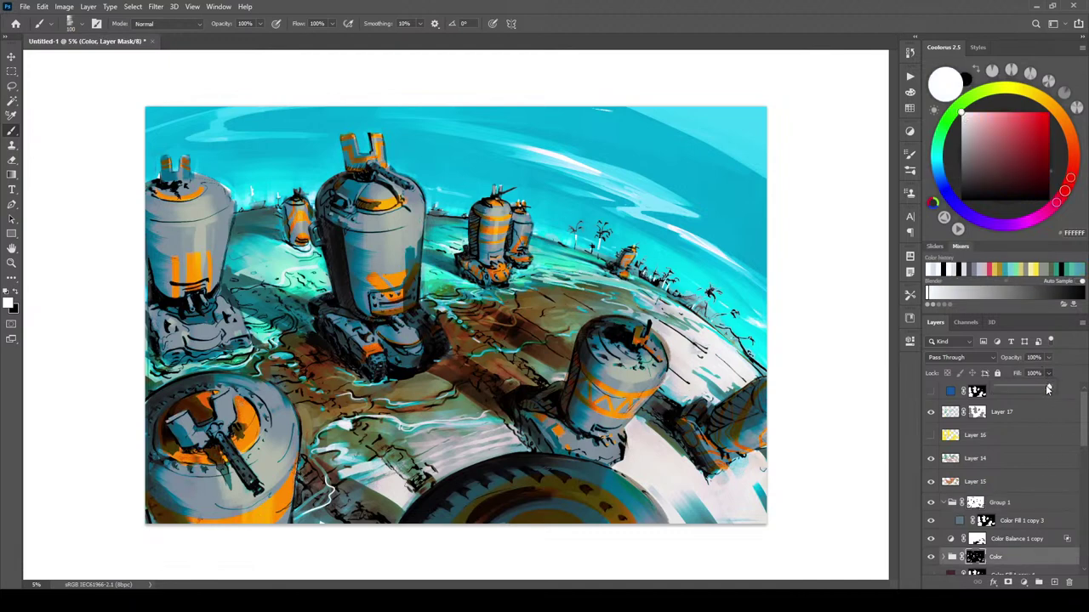
left_click_drag(1051, 388, 1042, 389)
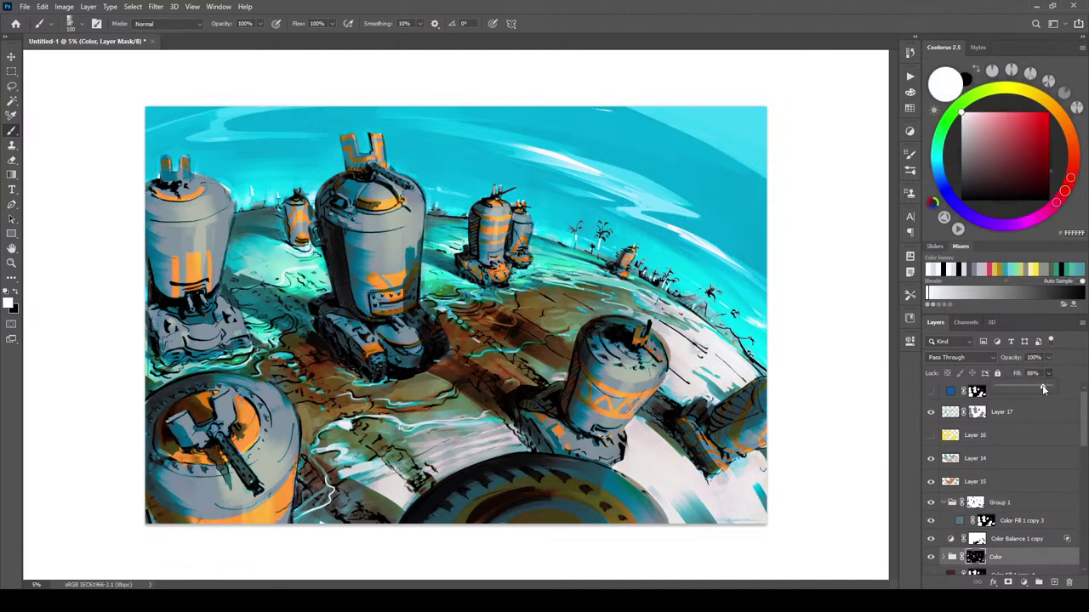
- Try different opacities for Color Fill 1 copy 3 and settle on 47%
left_click(1043, 520)
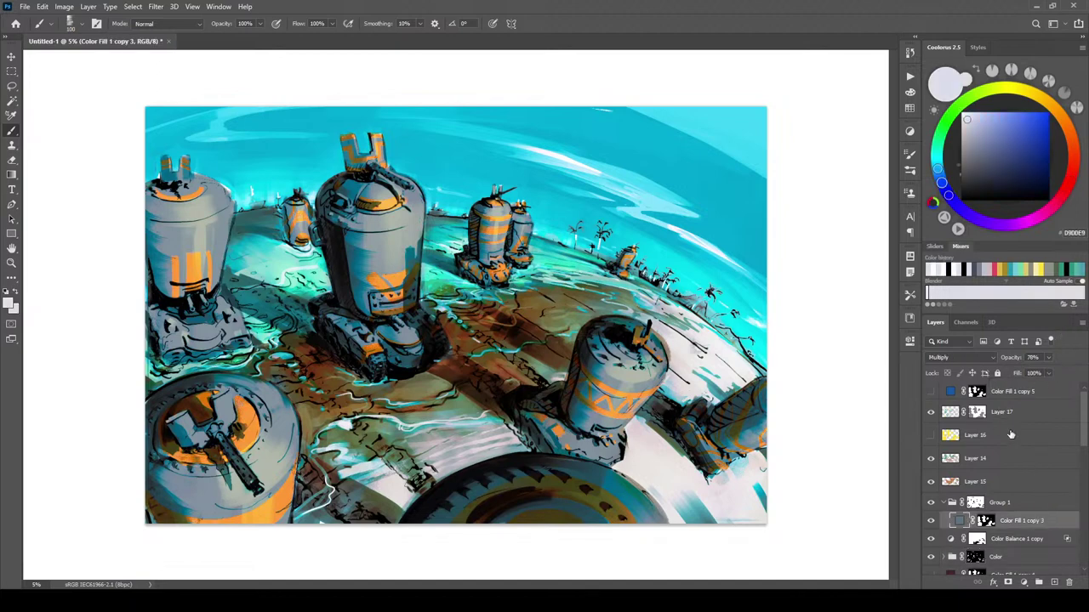
left_click(1049, 357)
left_click_drag(1053, 373, 1061, 372)
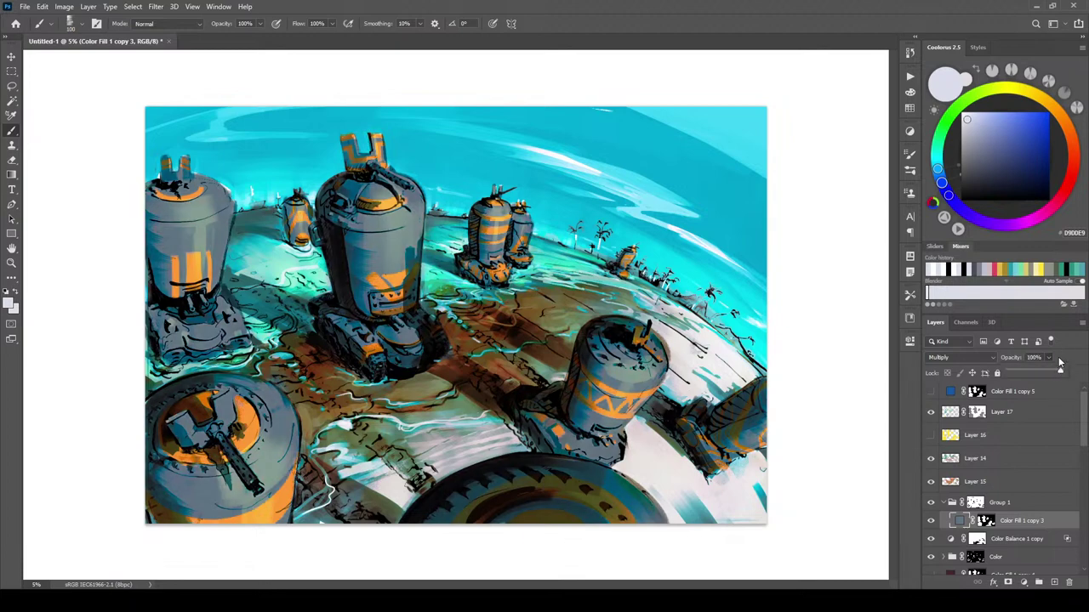
left_click_drag(1060, 372, 1030, 372)
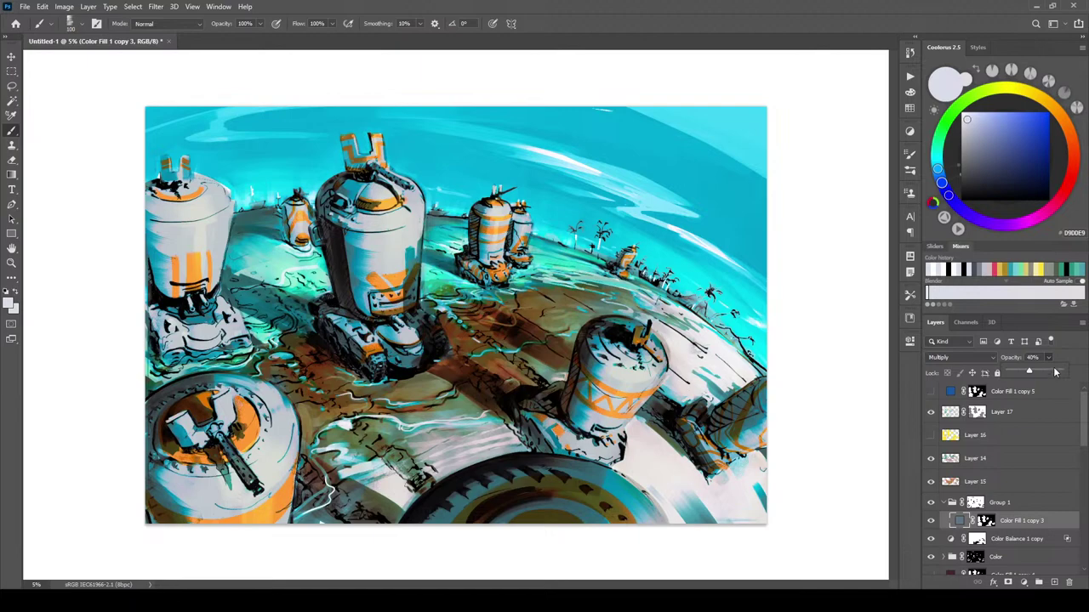
mouse_move(1030, 374)
left_mouse_down()
mouse_move(1060, 374)
mouse_move(1034, 374)
left_mouse_up()
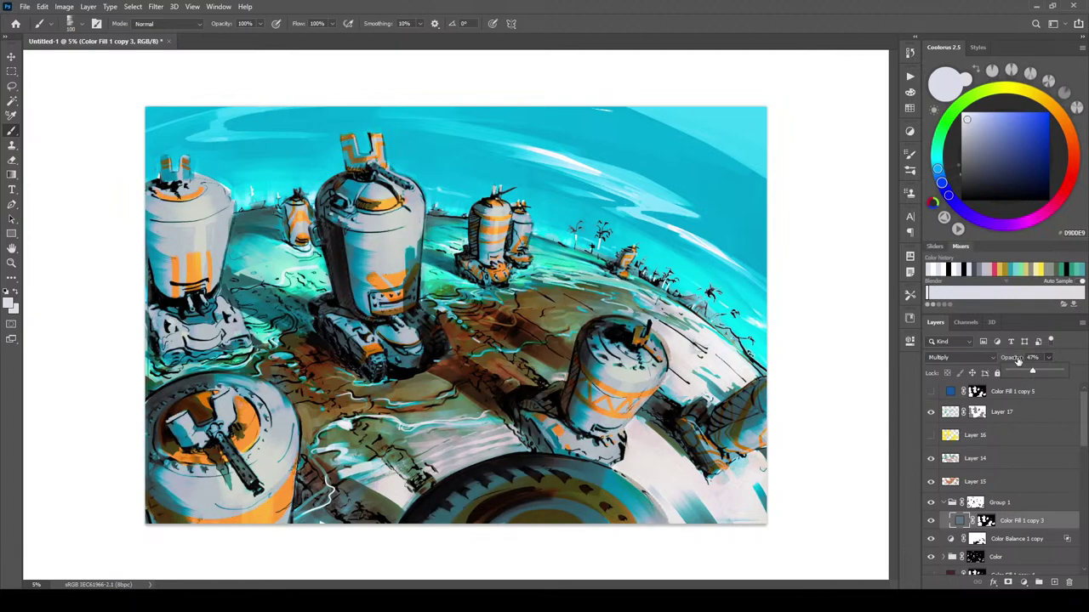
- Raise the opacity of Color Fill 1 copy 3 to 66%, judging the whole picture at thumbnail size
left_click(1018, 361)
key("ctrl+minus")
key("ctrl+minus")
key("ctrl+minus")
key("ctrl+minus")
key("ctrl+minus")
key("ctrl+minus")
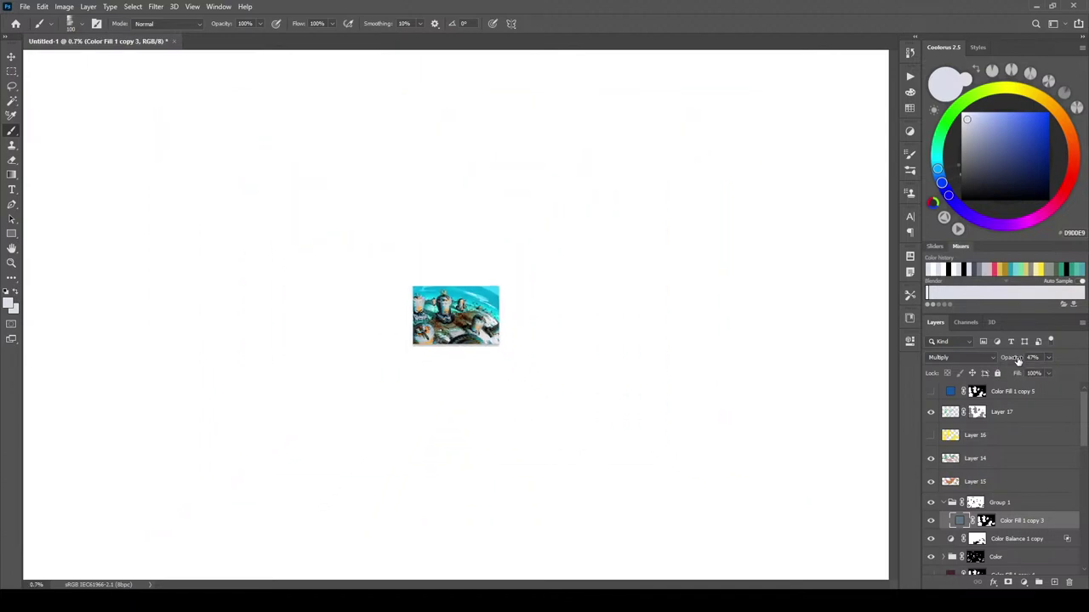
key("ctrl+plus")
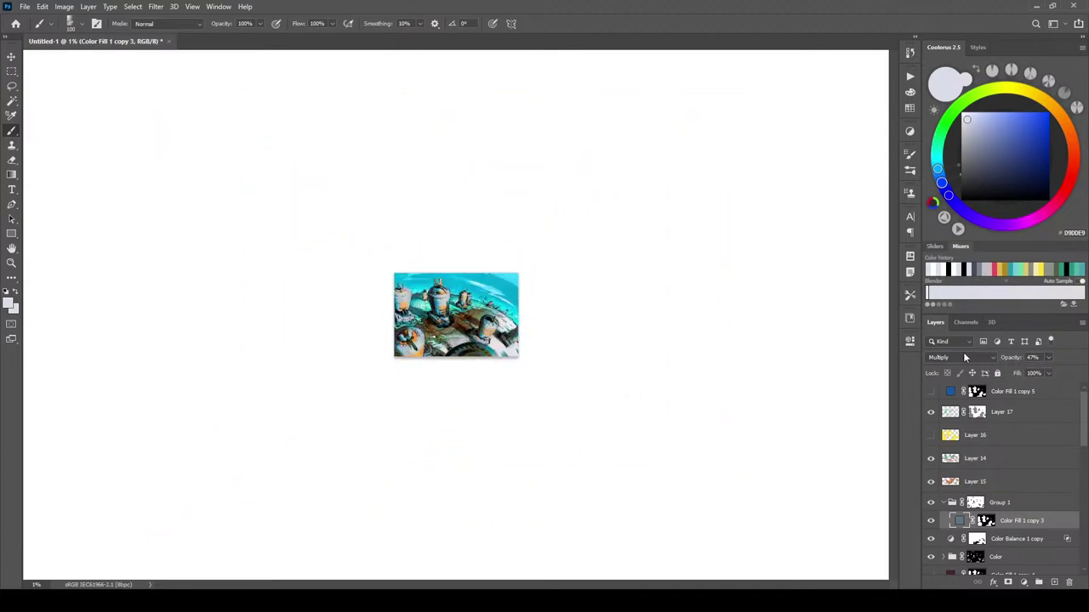
left_click(1048, 358)
left_click_drag(1049, 371, 1062, 375)
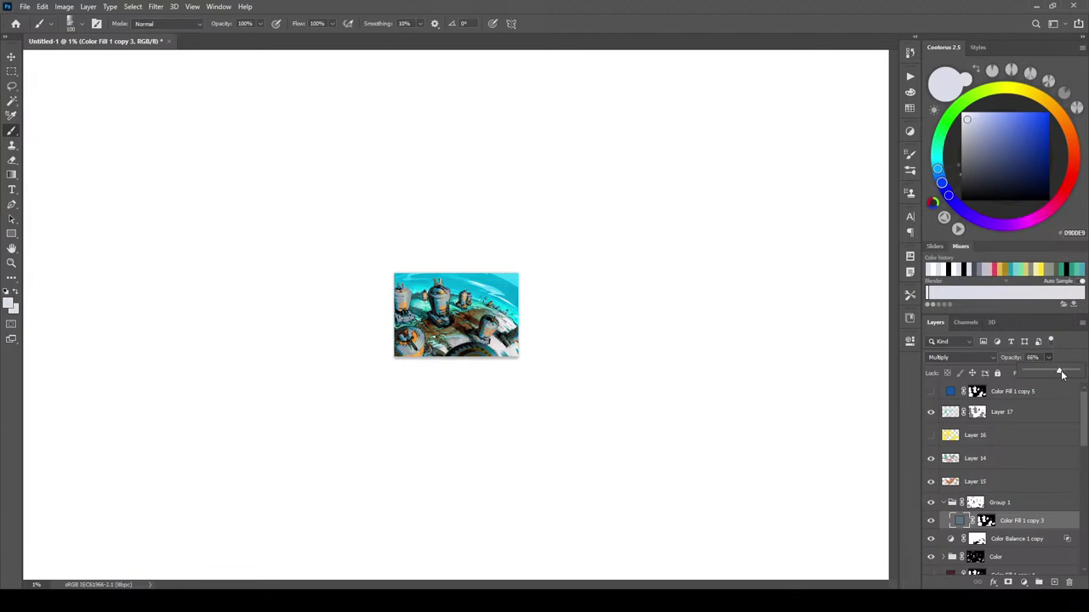
key("ctrl+plus")
key("ctrl+plus")
key("ctrl+plus")
key("ctrl+plus")
key("ctrl+plus")
key("ctrl+plus")
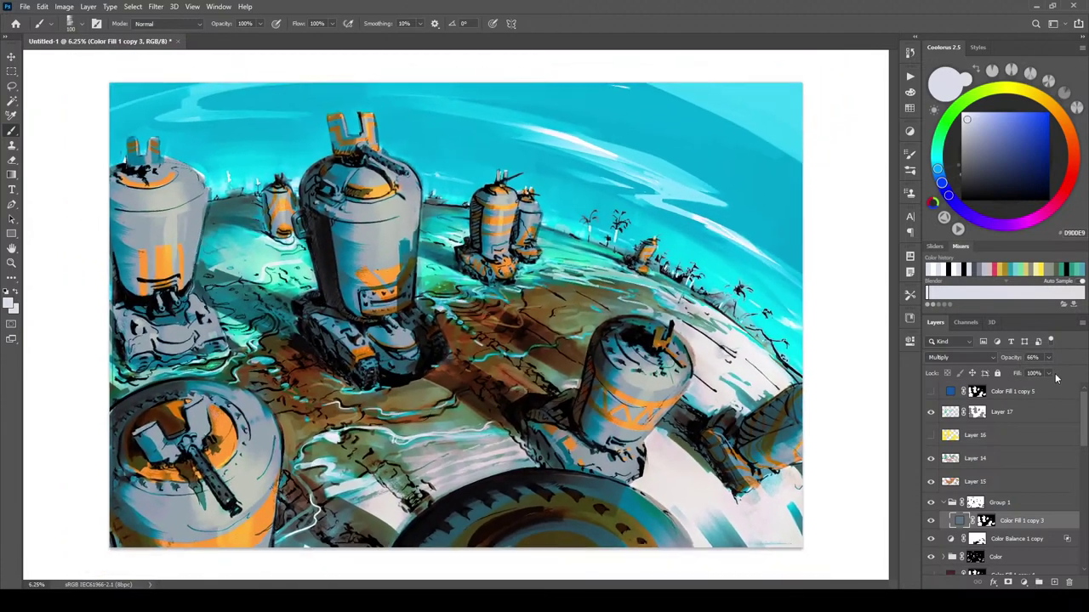
key("ctrl+minus")
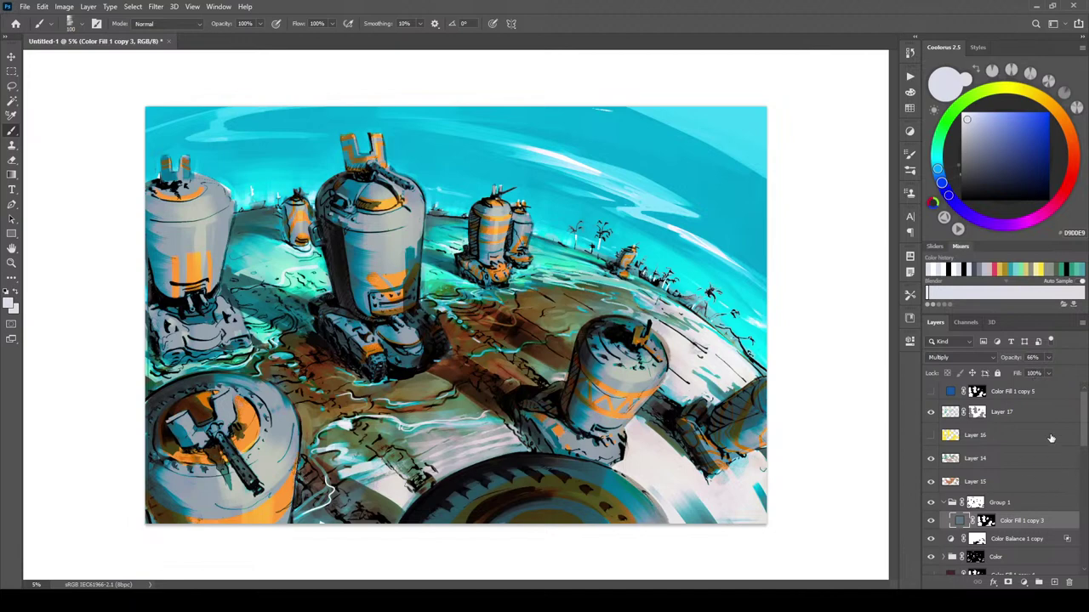
- Add a new layer at the very top of the layer stack and set its blend mode to Overlay
left_click(1040, 393)
left_click(1053, 584)
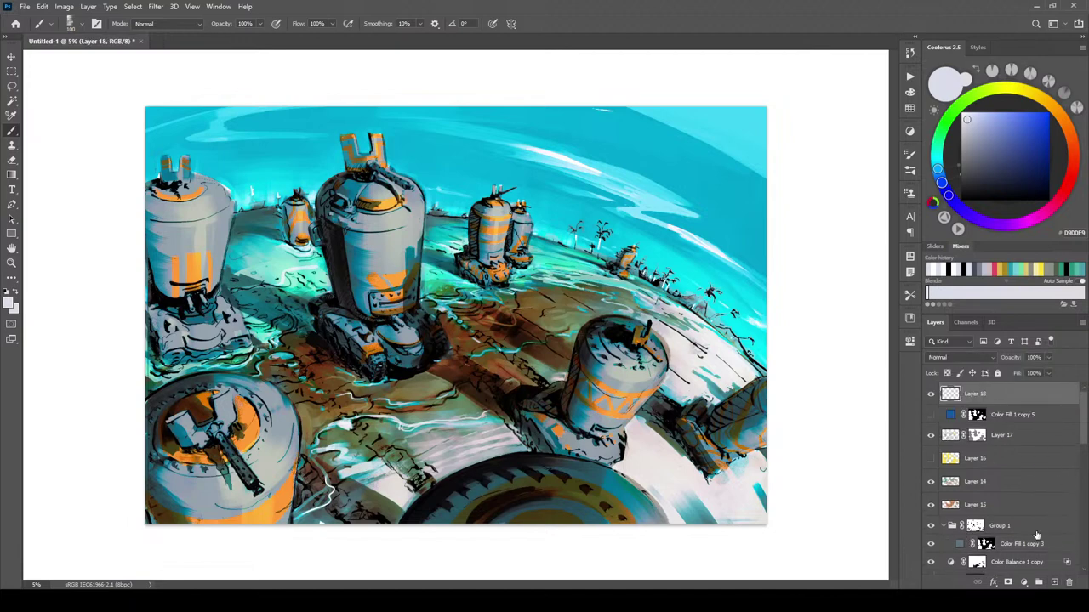
left_click(949, 359)
left_click(947, 445)
- Choose a light blue, enlarge the brush, and brighten the sky above the palm trees beside the distant tanks
mouse_move(944, 189)
left_mouse_down()
mouse_move(938, 167)
mouse_move(942, 175)
left_mouse_up()
left_click_drag(984, 124, 991, 112)
key("]")
key("]")
key("]")
key("]")
key("]")
key("]")
key("]")
key("]")
key("]")
key("]")
key("]")
key("]")
key("]")
key("]")
key("]")
key("]")
key("]")
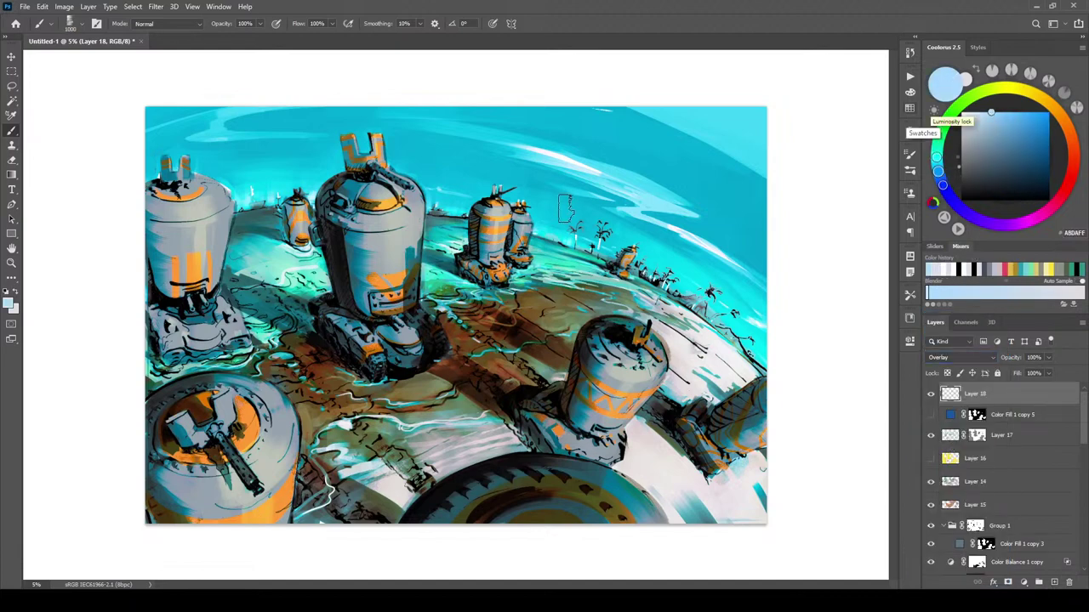
mouse_move(558, 206)
left_mouse_down()
mouse_move(569, 213)
mouse_move(541, 214)
mouse_move(609, 229)
mouse_move(638, 222)
left_mouse_up()
key("[")
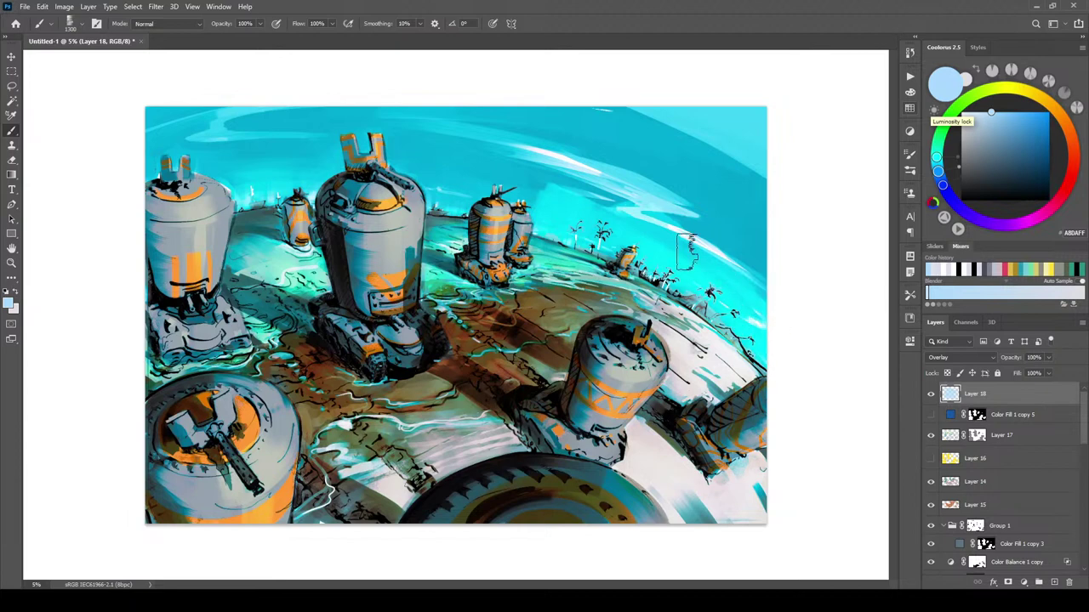
- Extend the light blue glow along the horizon sky between the large central tank and the palm trees, varying the brush size
key("bracketright")
key("bracketright")
key("bracketright")
key("bracketright")
key("bracketright")
key("bracketright")
key("bracketright")
key("bracketright")
key("bracketright")
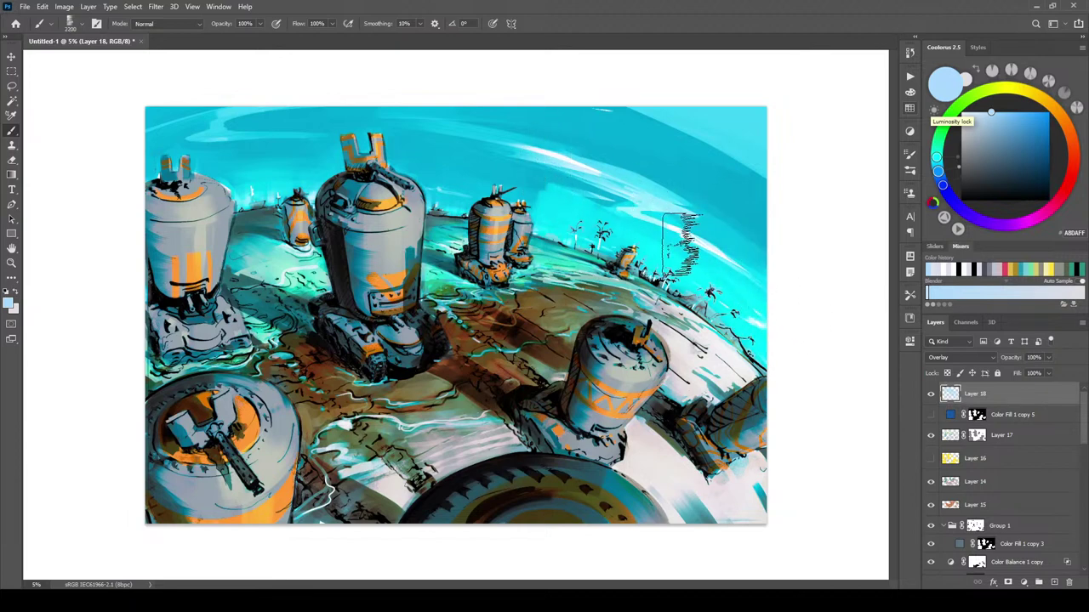
key("bracketleft")
key("bracketleft")
key("bracketleft")
key("bracketleft")
key("bracketleft")
key("bracketleft")
key("bracketleft")
key("bracketleft")
key("bracketleft")
key("bracketleft")
key("bracketleft")
key("bracketleft")
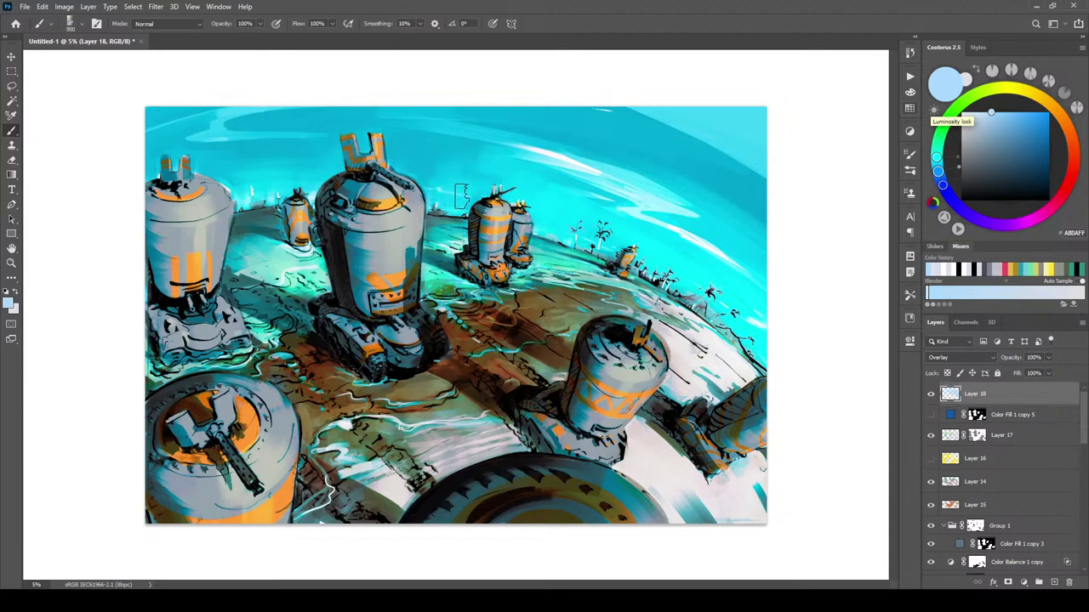
- Paint the light blue glow closely around the tops of the distant banded tanks, switching between small and large brush sizes
key("bracketleft")
key("bracketleft")
key("bracketleft")
key("bracketleft")
key("bracketleft")
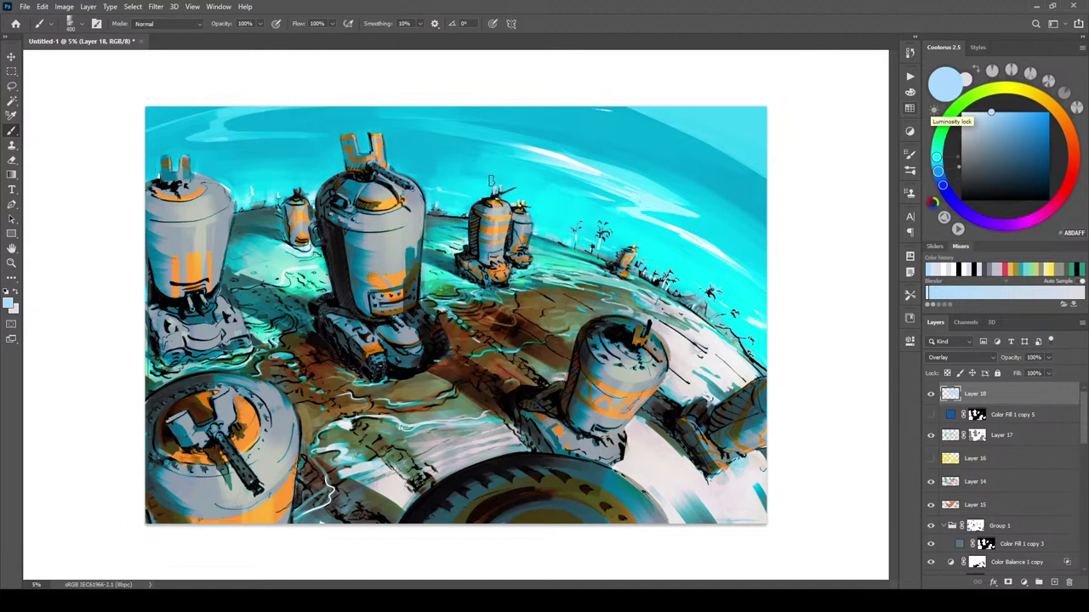
key("bracketright")
key("bracketright")
key("bracketright")
key("bracketright")
key("bracketright")
key("bracketright")
key("bracketright")
key("bracketleft")
key("bracketleft")
key("bracketleft")
key("bracketleft")
key("bracketleft")
key("bracketleft")
key("bracketleft")
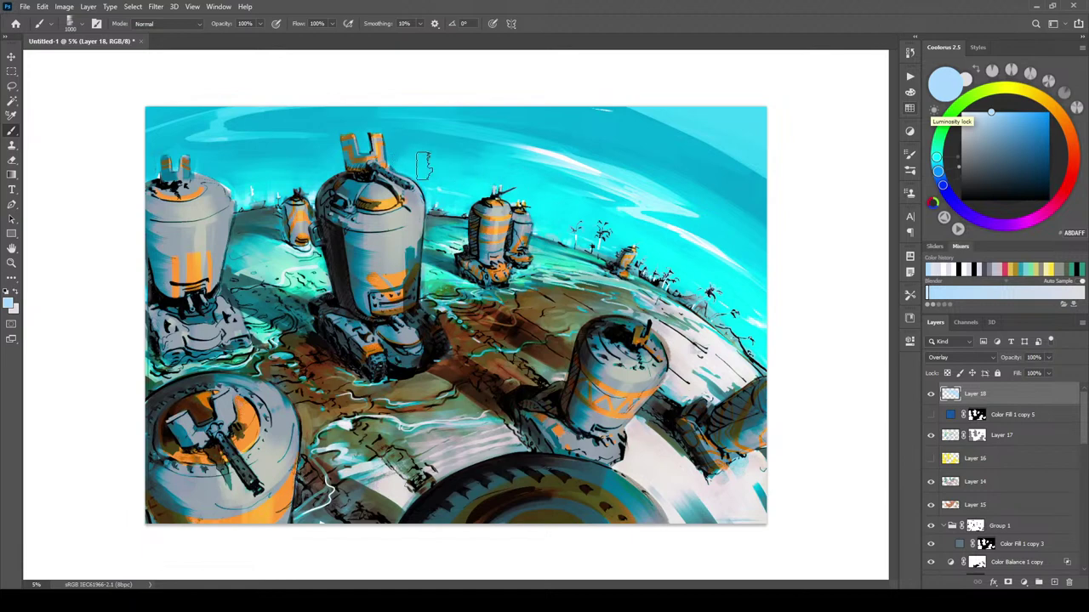
- Brighten the sky around the upper part of the large central tank with light blue, adjusting the brush size
key("bracketright")
key("bracketright")
key("bracketright")
key("bracketright")
key("bracketright")
key("bracketright")
key("bracketright")
key("bracketright")
key("bracketleft")
key("bracketleft")
key("bracketleft")
key("bracketleft")
key("bracketleft")
key("bracketleft")
key("bracketleft")
key("bracketleft")
key("bracketright")
key("bracketright")
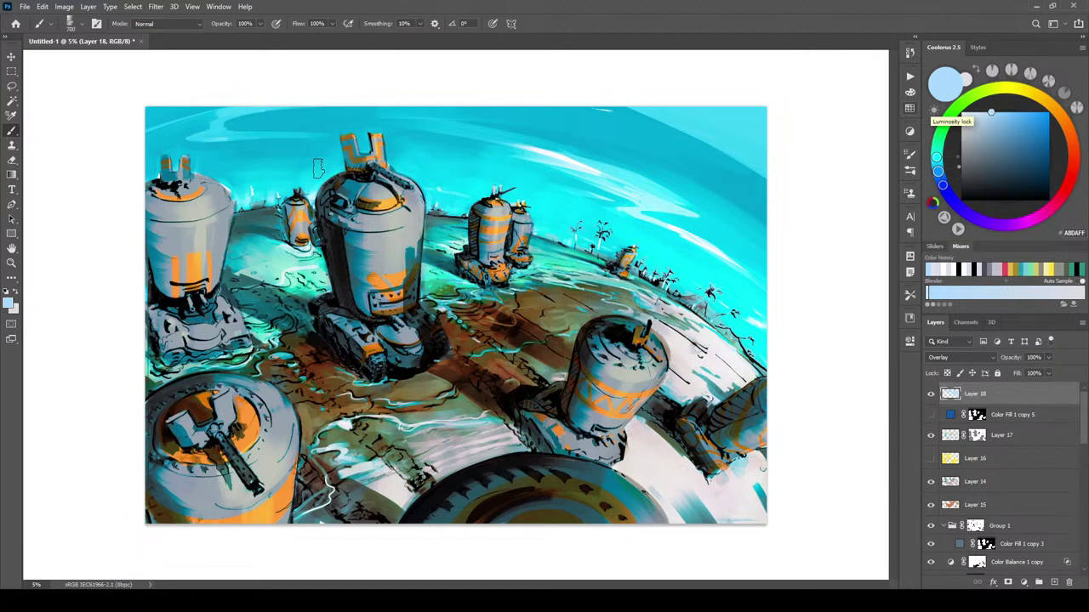
- Paint the light blue glow across the sky between the central and far-left tanks and around the far-left tank's prongs
left_click_drag(286, 170, 315, 168)
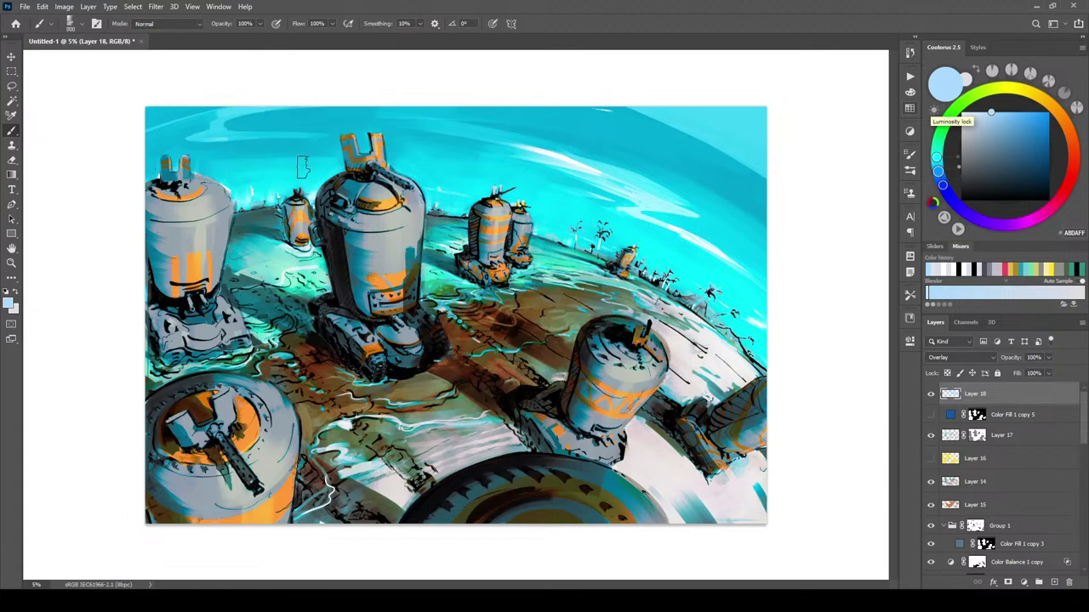
key("bracketright")
key("bracketright")
key("bracketright")
key("bracketright")
key("bracketleft")
key("bracketleft")
key("bracketleft")
key("bracketleft")
key("bracketleft")
key("bracketleft")
key("bracketleft")
key("bracketleft")
key("bracketleft")
key("bracketleft")
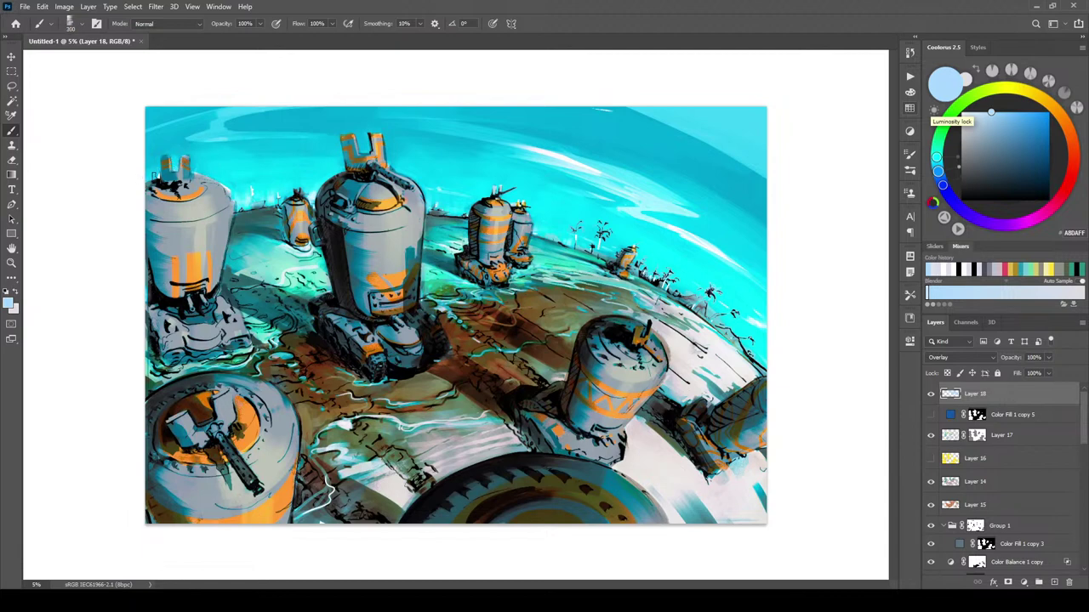
- Brighten the sky above the far-left tank with a large brush and refine the area beside the central tank's prongs with a smaller one
key("bracketright")
key("bracketright")
key("bracketright")
key("bracketright")
key("bracketright")
key("bracketright")
key("bracketright")
key("bracketright")
key("bracketright")
key("bracketright")
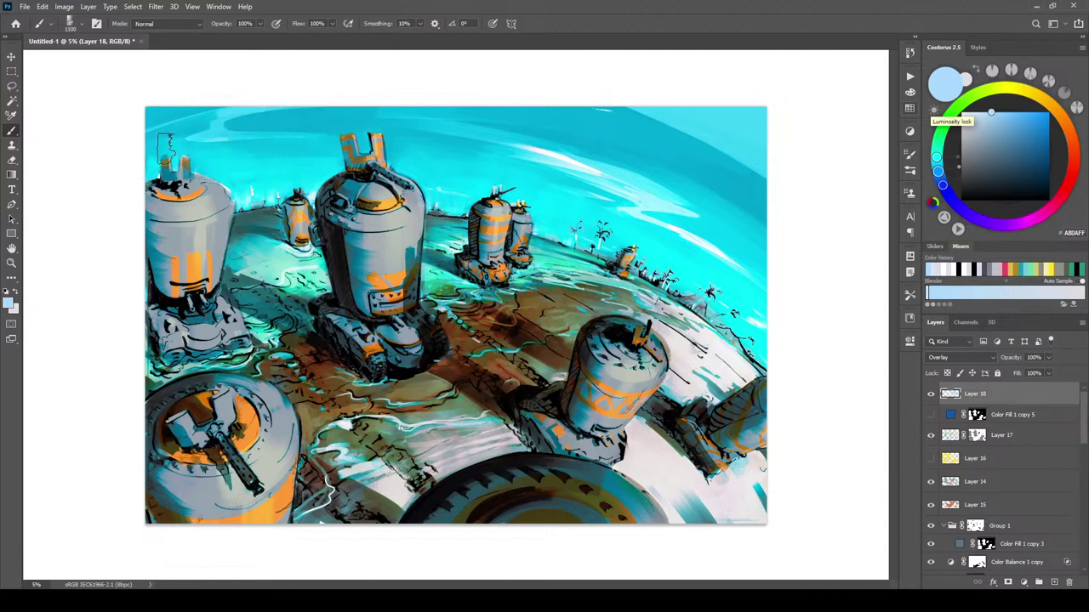
key("bracketright")
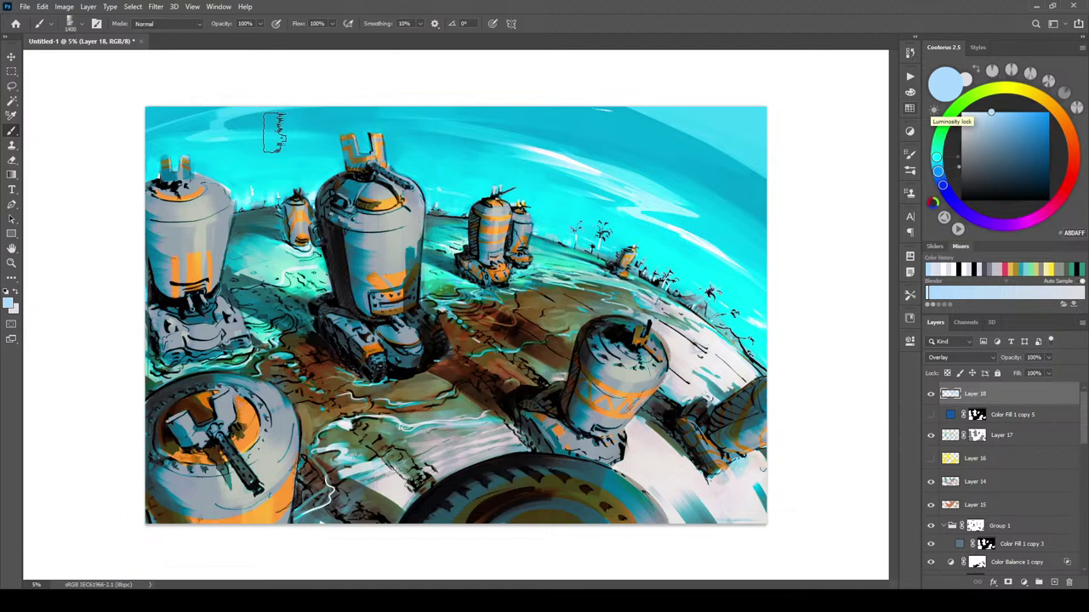
key("bracketleft")
key("bracketleft")
key("bracketleft")
key("bracketleft")
key("bracketleft")
key("bracketleft")
key("bracketleft")
key("bracketleft")
key("bracketleft")
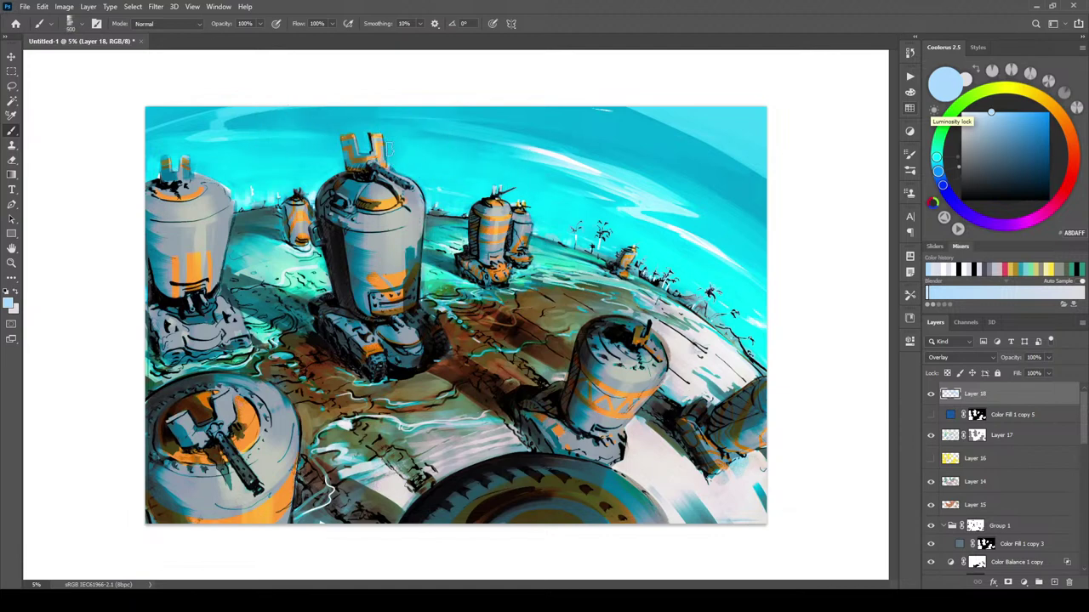
key("bracketleft")
- Choose the paler blue E4F4FF and brighten the upper sky with it on the Overlay layer
scroll(670, 377, "down", 6)
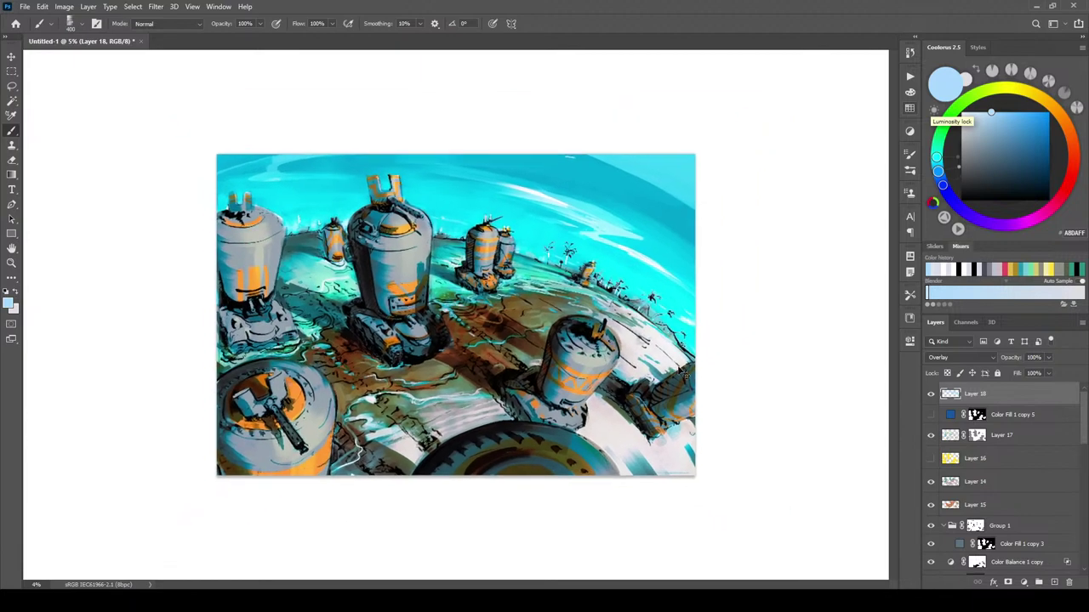
scroll(701, 379, "down", 2)
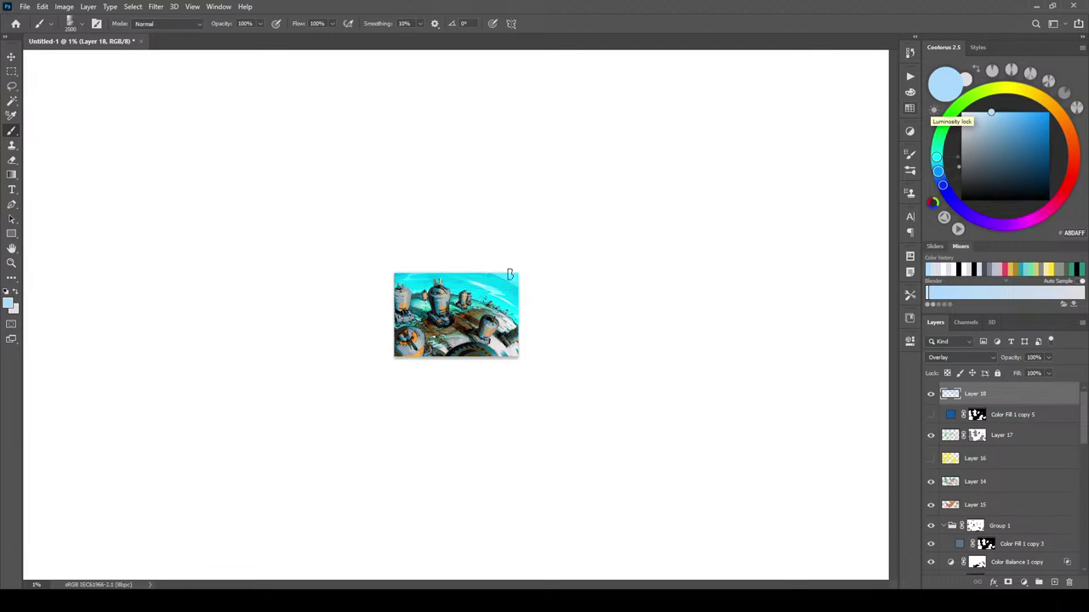
left_click(969, 112)
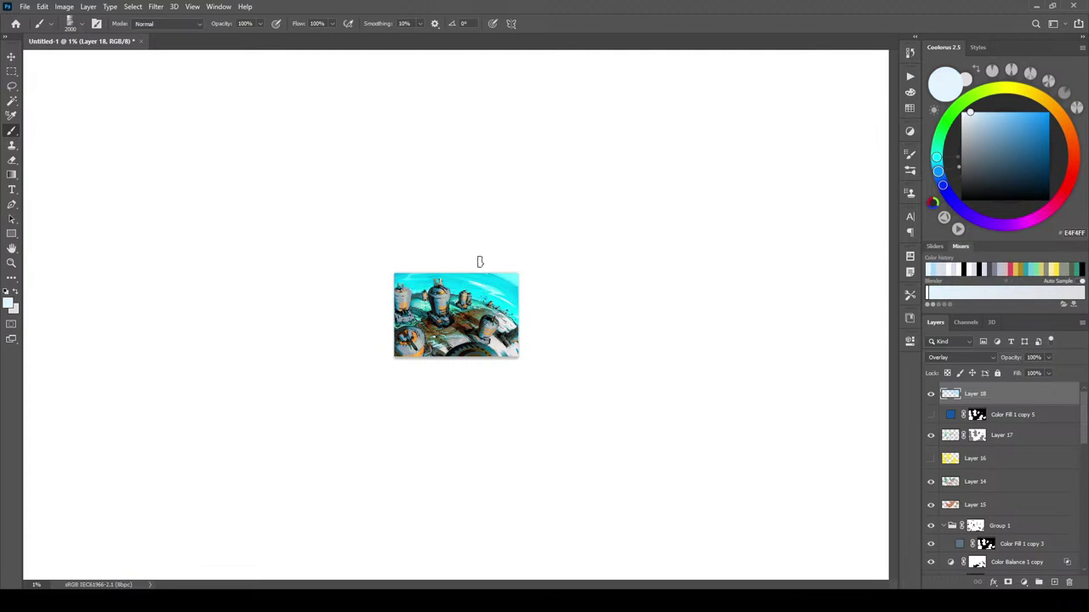
left_click_drag(479, 266, 536, 289)
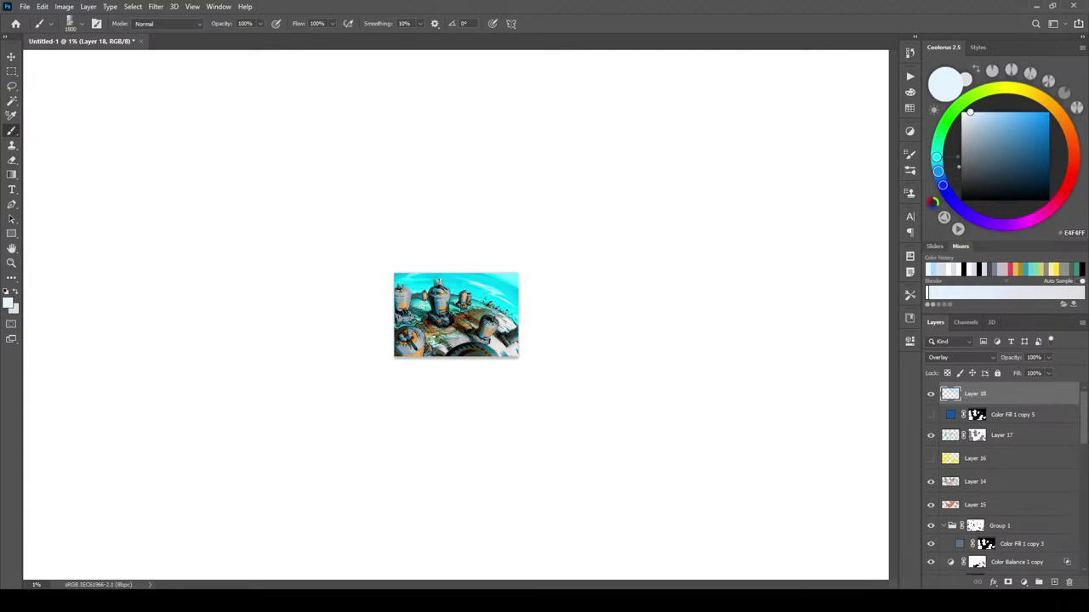
- Shrink the brush to 1300 and lighten the brown ground among the tanks on the Overlay layer
key("bracketleft")
key("bracketleft")
scroll(628, 417, "up", 6)
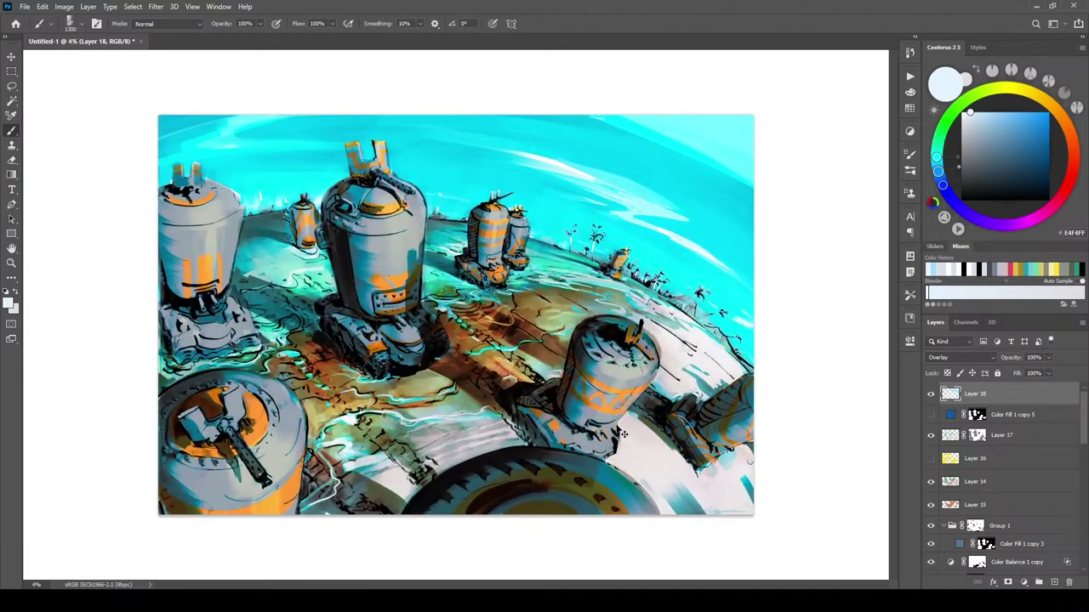
scroll(623, 434, "up", 1)
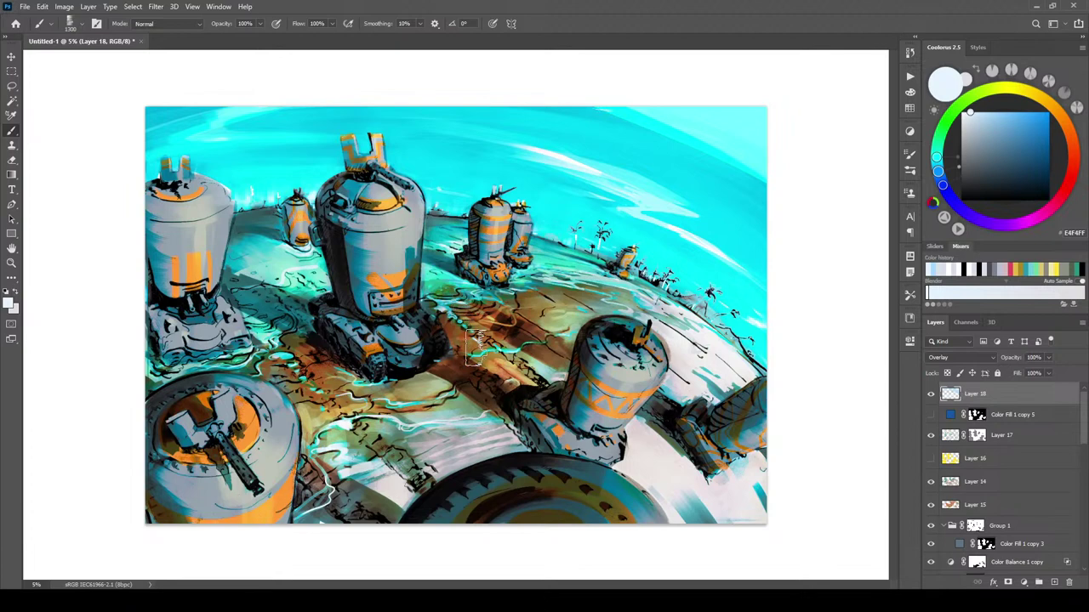
- Sample the light turquoise beside the base of the distant banded tank and add a new layer on top
left_click(464, 280, "alt")
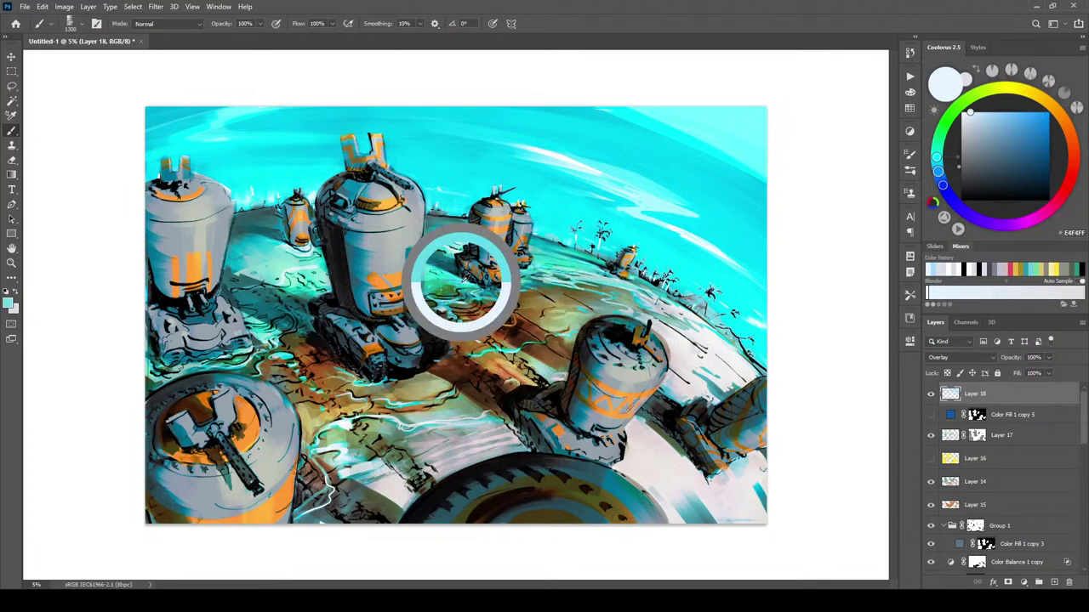
left_click(1054, 582)
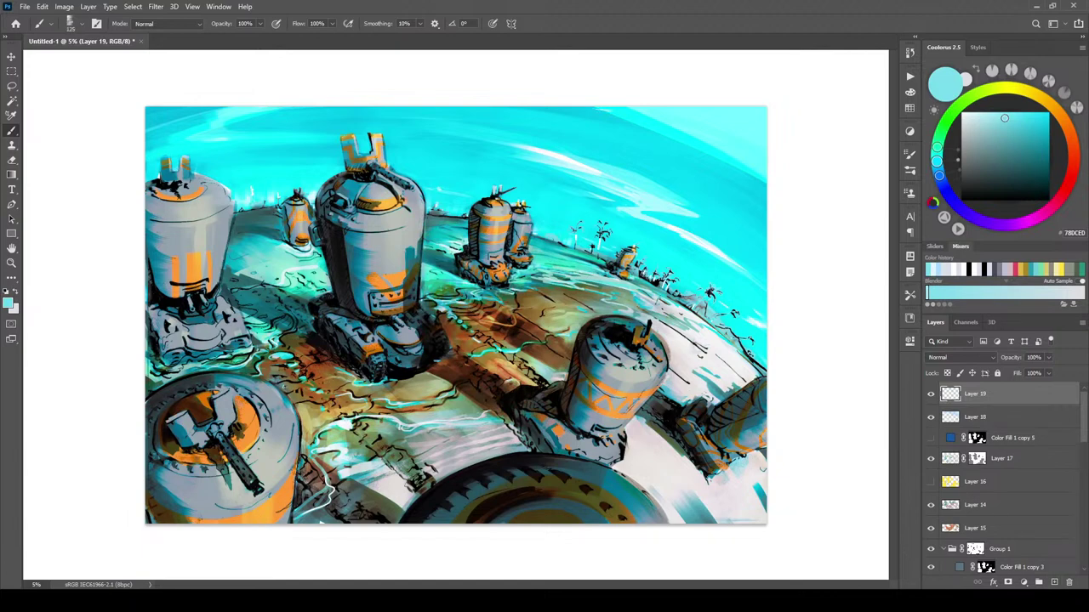
- Paint turquoise water lines with a smaller brush on the brown ground between the near-left tank and the central tank
key("bracketleft")
key("bracketleft")
key("bracketleft")
key("bracketleft")
key("bracketleft")
key("bracketleft")
left_click_drag(275, 387, 316, 374)
left_click_drag(250, 378, 261, 375)
- Add finer turquoise ripples beside the treads of the far-left tank with a much smaller brush
key("bracketleft")
key("bracketleft")
key("bracketleft")
key("bracketleft")
key("bracketleft")
key("bracketleft")
key("bracketleft")
key("bracketleft")
key("bracketleft")
key("bracketleft")
left_click_drag(245, 312, 265, 305)
mouse_move(273, 305)
left_mouse_down()
mouse_move(311, 296)
mouse_move(273, 320)
left_mouse_up()
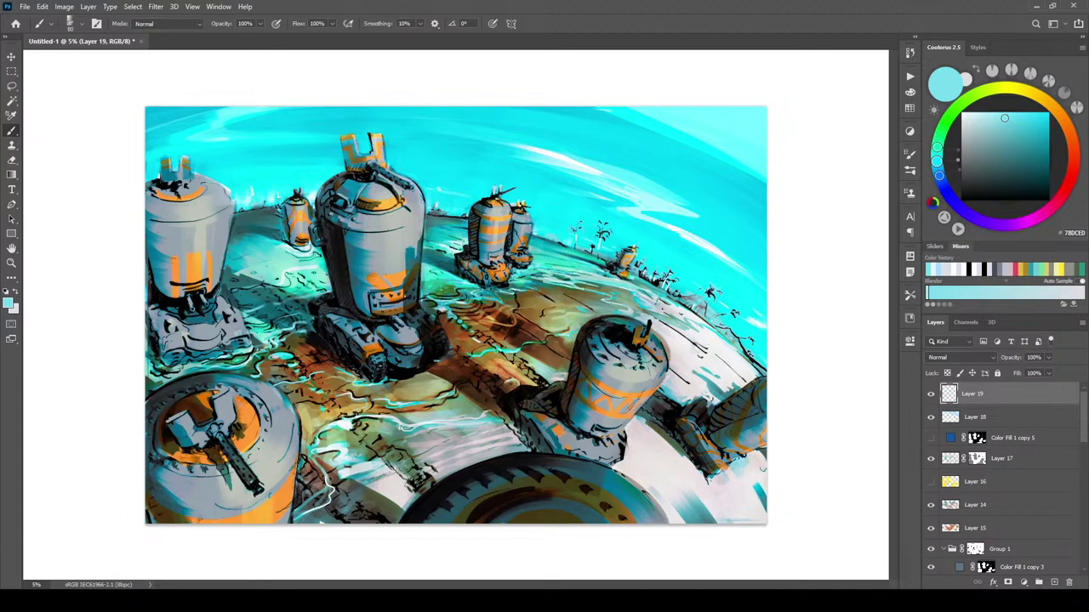
- Paint turquoise ripples from the central tank's base across to the base of the distant banded tank
key("bracketright")
key("bracketright")
left_click_drag(422, 303, 465, 297)
key("bracketleft")
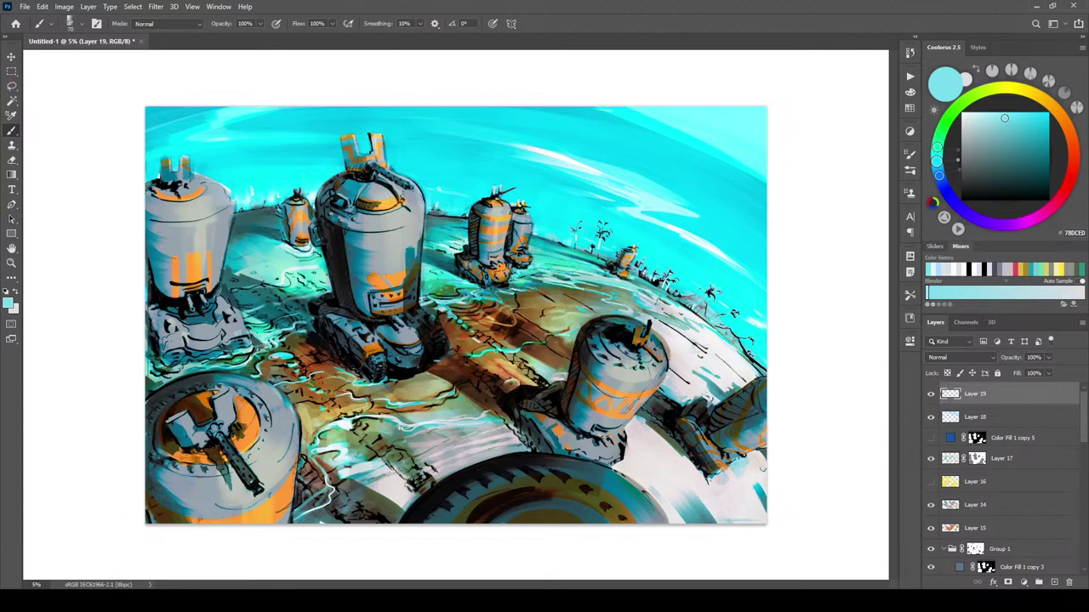
mouse_move(420, 280)
left_mouse_down()
mouse_move(420, 303)
mouse_move(444, 289)
mouse_move(514, 283)
left_mouse_up()
left_click(436, 281)
- Adjust the brush size and paint turquoise water lines around the treads of the far-left tank
key("bracketleft")
key("bracketleft")
key("bracketleft")
key("bracketright")
key("bracketleft")
key("bracketleft")
key("bracketleft")
key("bracketright")
key("bracketright")
key("bracketright")
key("bracketright")
key("bracketleft")
key("bracketleft")
key("bracketleft")
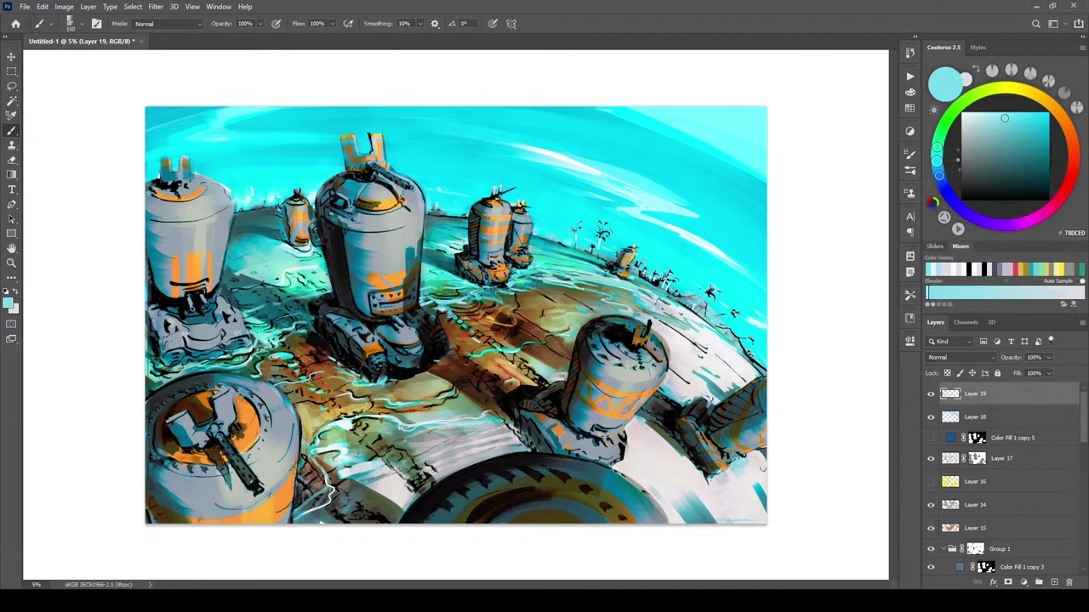
mouse_move(160, 367)
left_mouse_down()
mouse_move(225, 353)
mouse_move(216, 360)
left_mouse_up()
key("bracketleft")
key("bracketleft")
key("bracketleft")
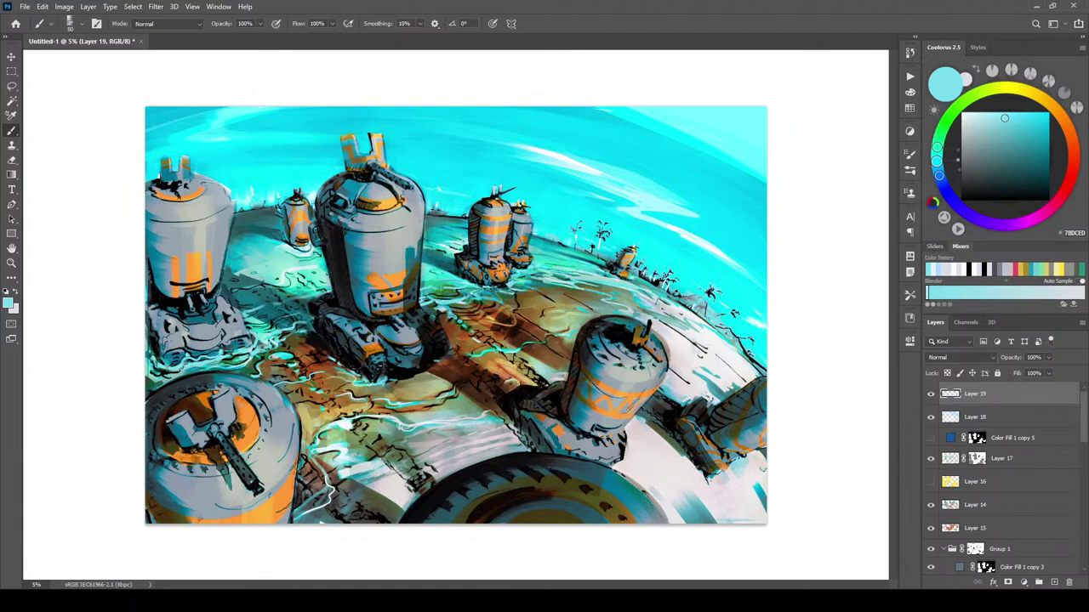
mouse_move(150, 348)
left_mouse_down()
mouse_move(160, 374)
mouse_move(239, 358)
left_mouse_up()
- Add small turquoise ripples between the far-left and central tanks, around the small distant tank and behind the central tank
left_click_drag(247, 315, 299, 281)
key("bracketleft")
key("bracketleft")
key("bracketleft")
key("bracketleft")
key("bracketleft")
key("bracketright")
left_click_drag(219, 276, 229, 270)
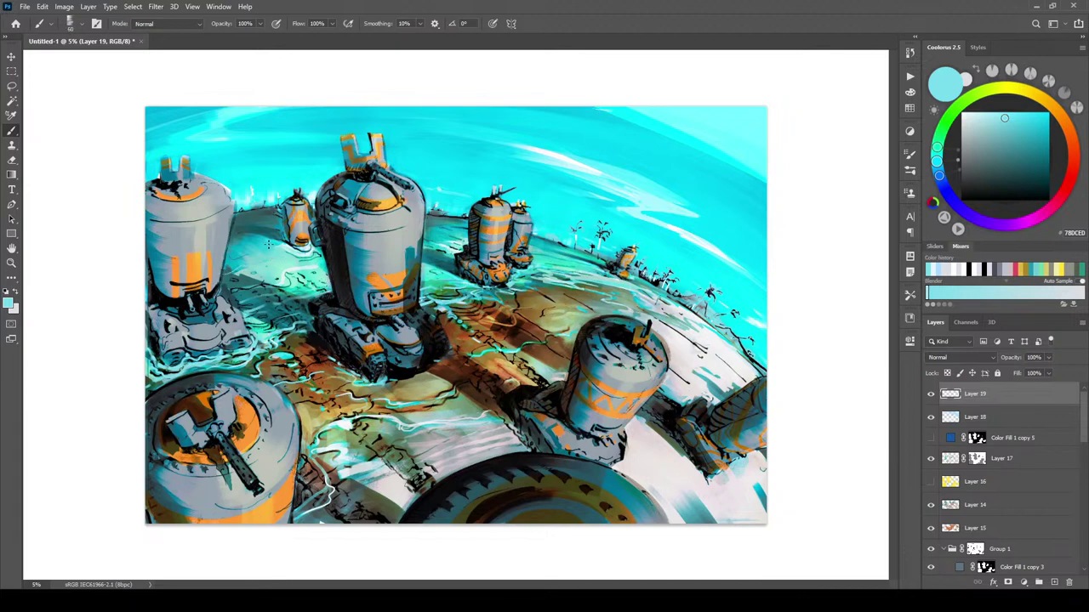
mouse_move(300, 249)
left_mouse_down()
mouse_move(270, 243)
mouse_move(281, 230)
mouse_move(254, 224)
left_mouse_up()
left_click_drag(284, 240, 260, 229)
left_click_drag(440, 264, 429, 259)
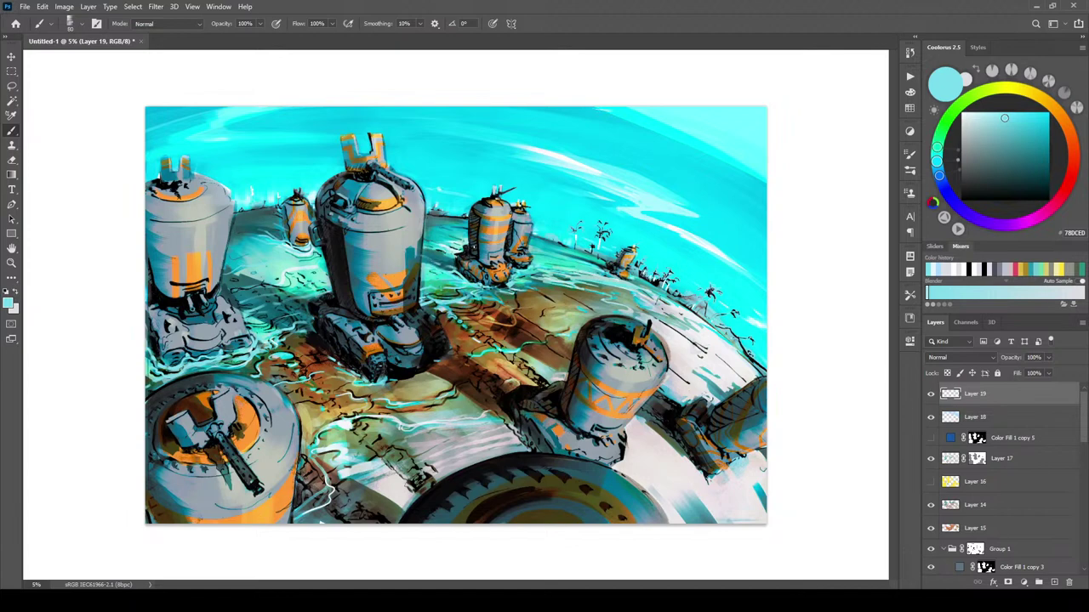
- Choose the paler cyan B5F4FF and add highlights beside the far-left tank's treads, below the banded tank and near the horizon tank
key("bracketleft")
key("bracketleft")
left_click(979, 111)
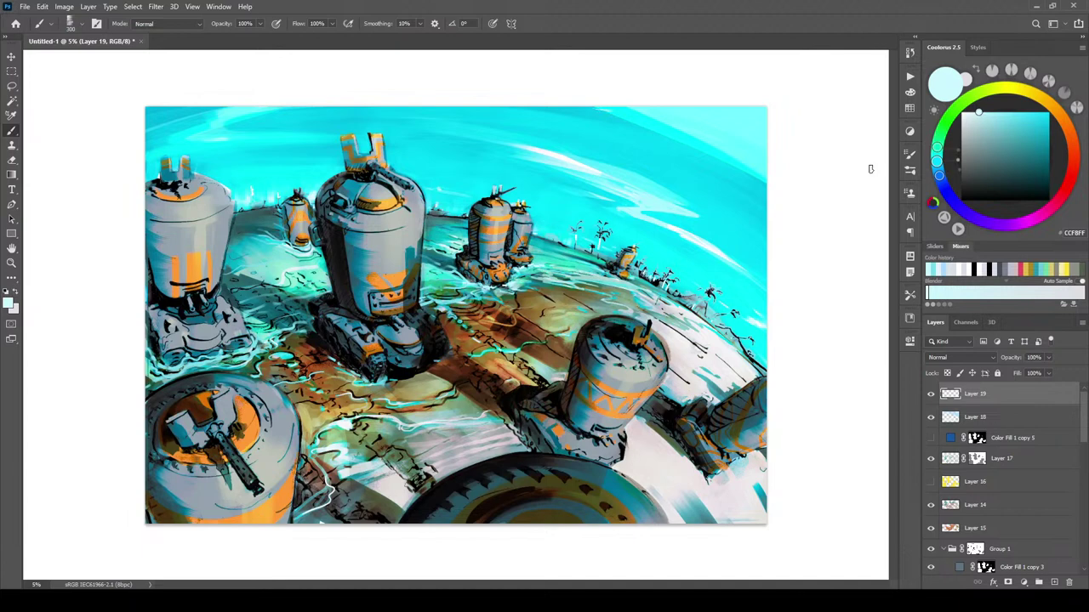
left_click(987, 111)
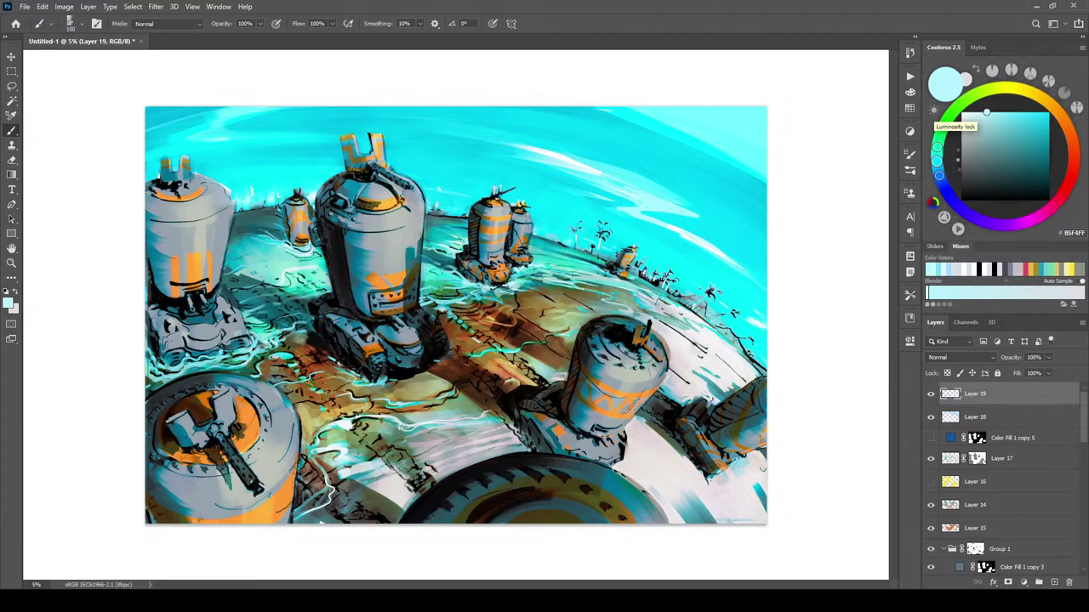
mouse_move(282, 335)
left_mouse_down()
mouse_move(301, 331)
mouse_move(256, 346)
left_mouse_up()
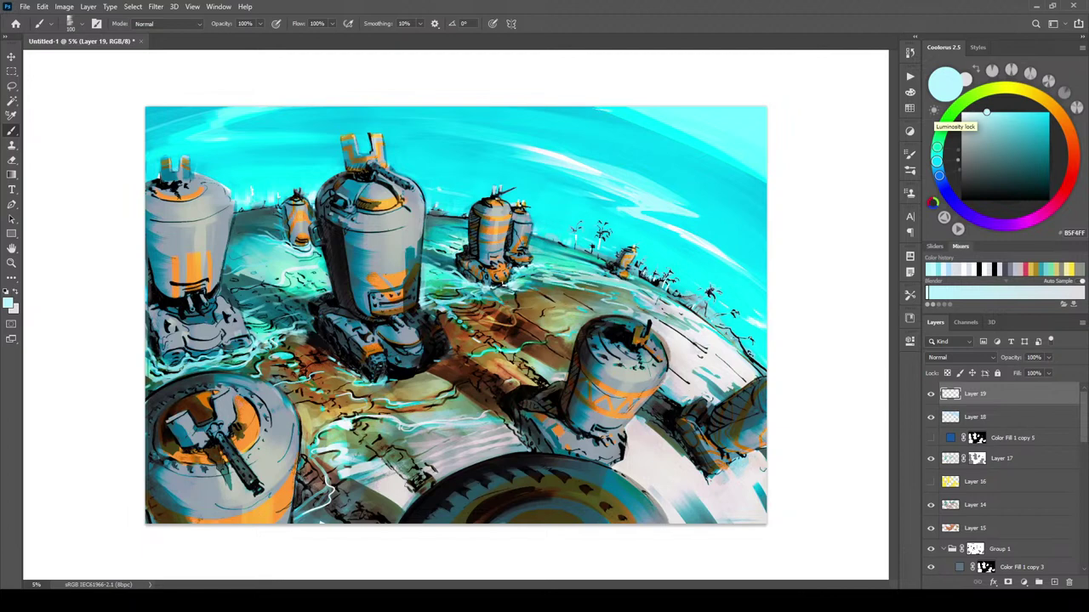
left_click_drag(494, 286, 498, 283)
left_click_drag(626, 284, 593, 266)
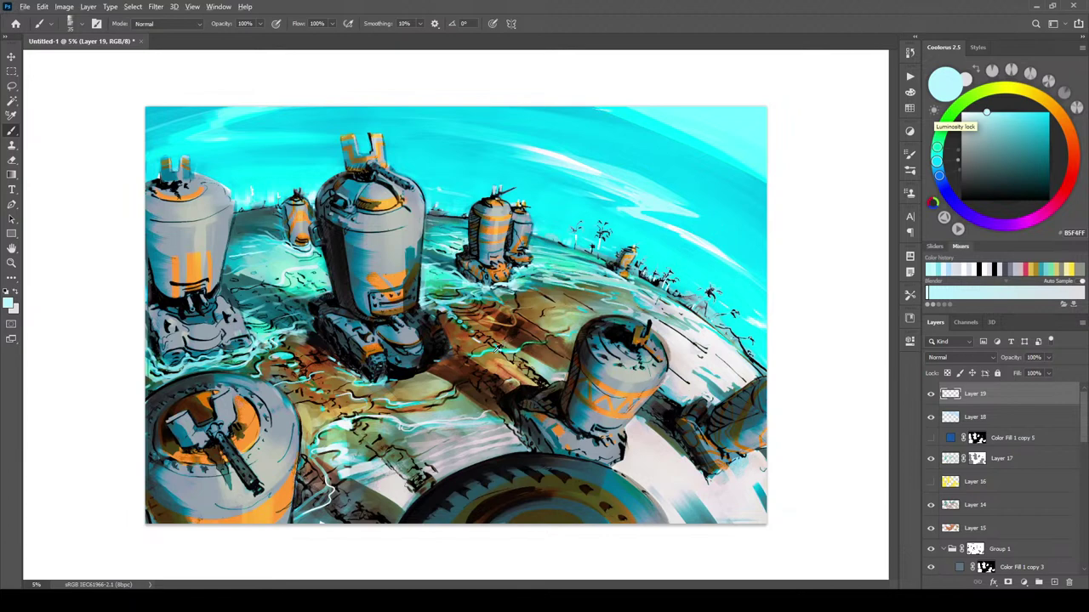
- Sample a bright cyan from the water lines and paint thin streams across the brown ground, varying the brush size
left_click(493, 345, "alt")
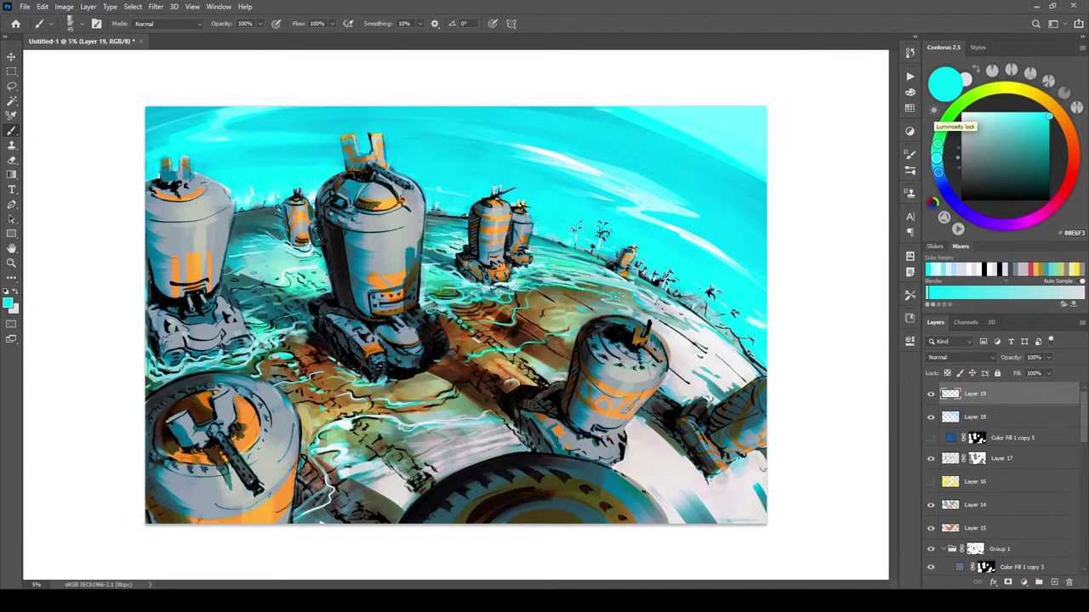
key("[")
key("[")
key("[")
key("[")
key("[")
key("[")
key("bracketleft")
key("bracketright")
key("bracketright")
key("bracketright")
key("bracketright")
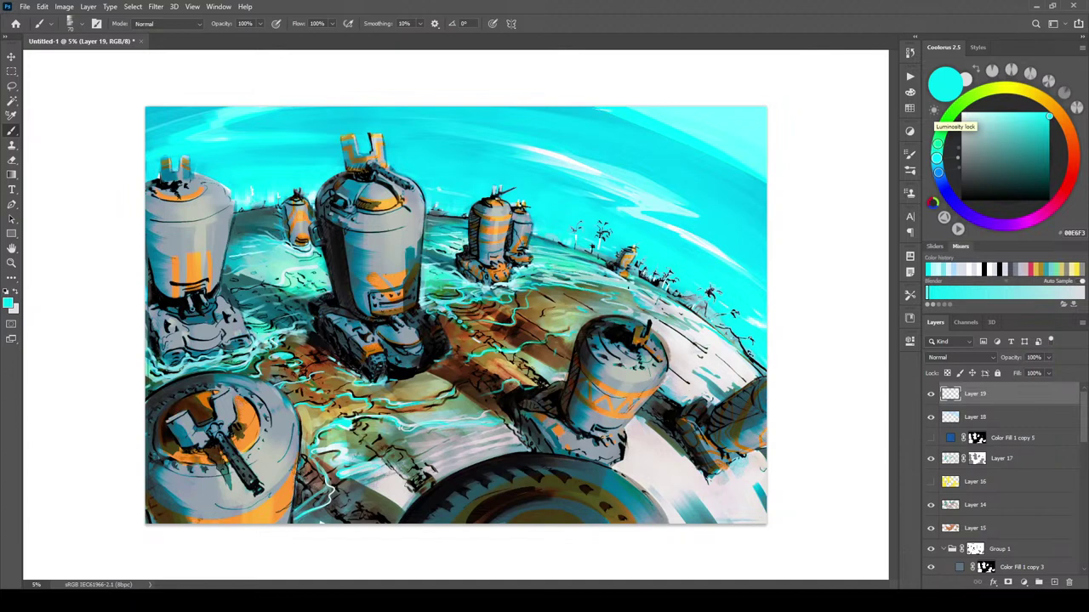
- Add a new layer above Layer 18 and clean up the edge beside the X-marked tank with sampled off-white
left_click(977, 418)
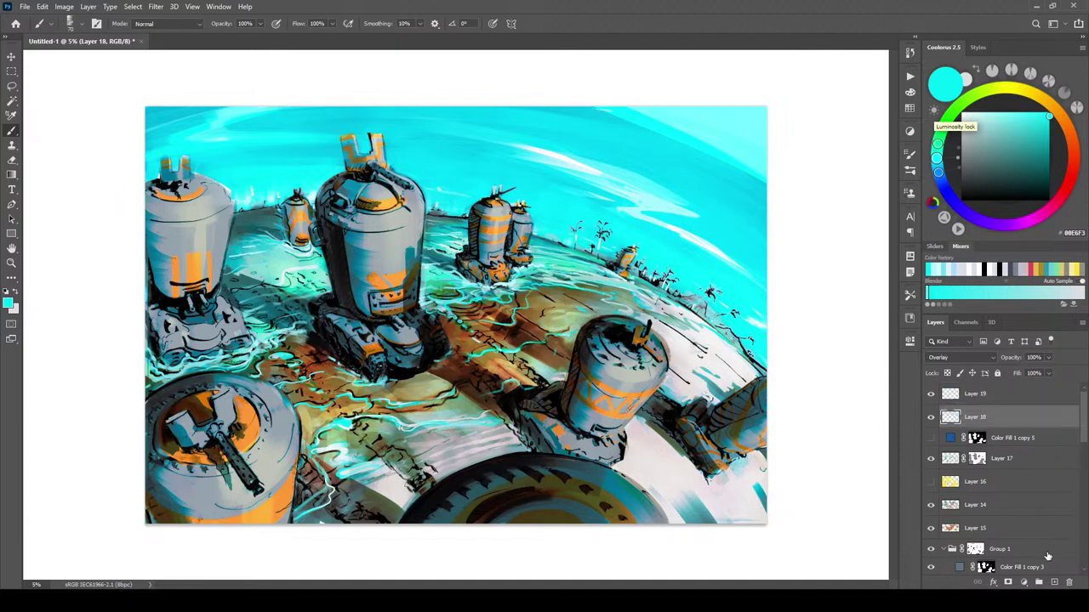
left_click(1054, 583)
left_click(682, 351, "alt")
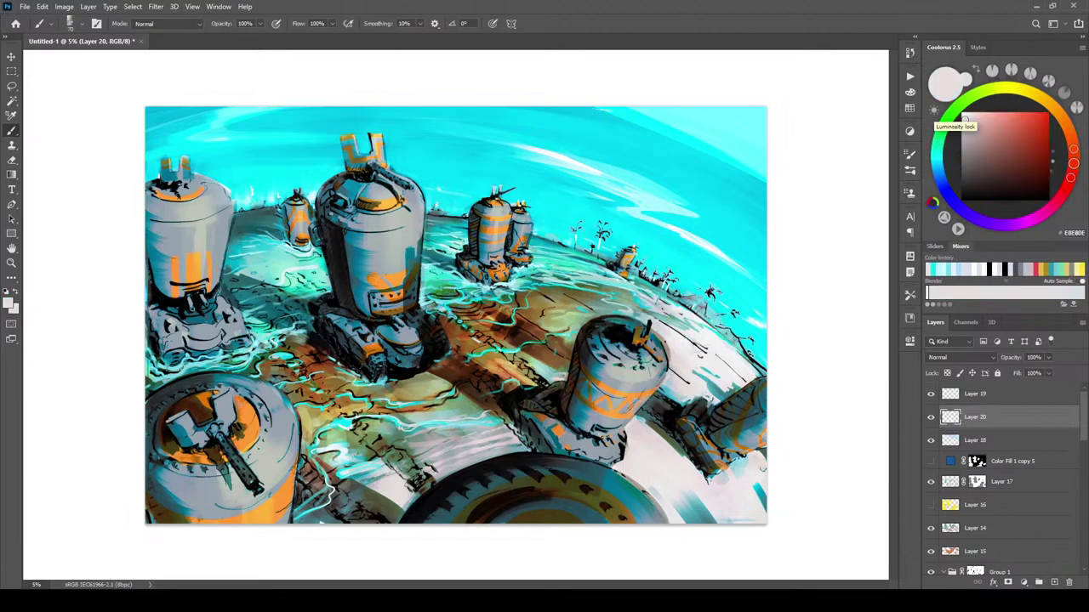
left_click_drag(663, 343, 668, 353)
left_click_drag(659, 336, 669, 357)
left_click(665, 339, "alt")
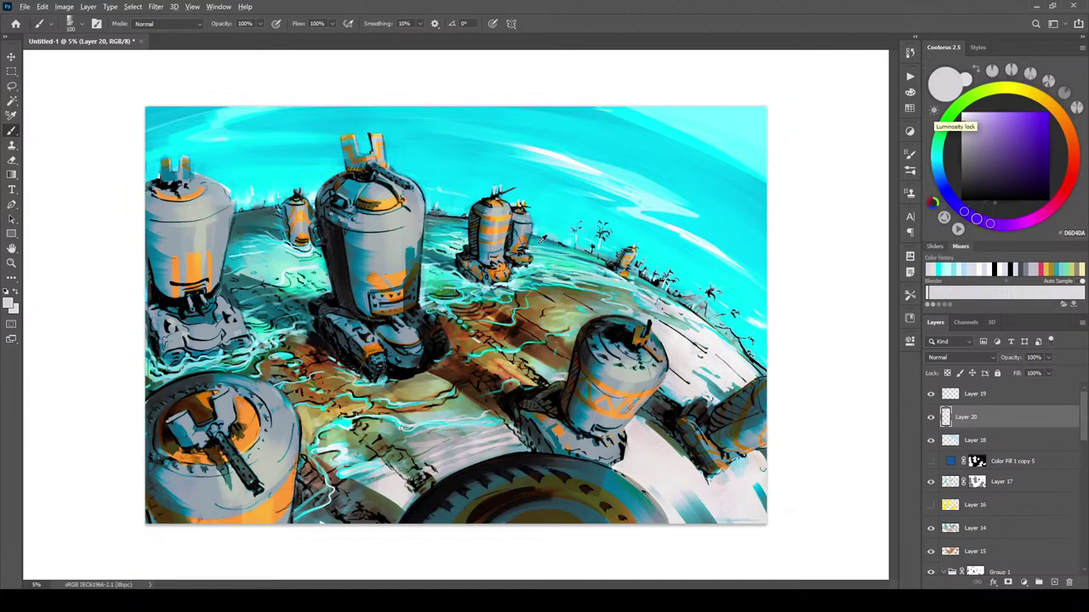
- Retouch the horizon and water around the distant banded tanks and the central tank with sampled cyan, turquoise and green tones
left_click(543, 239, "alt")
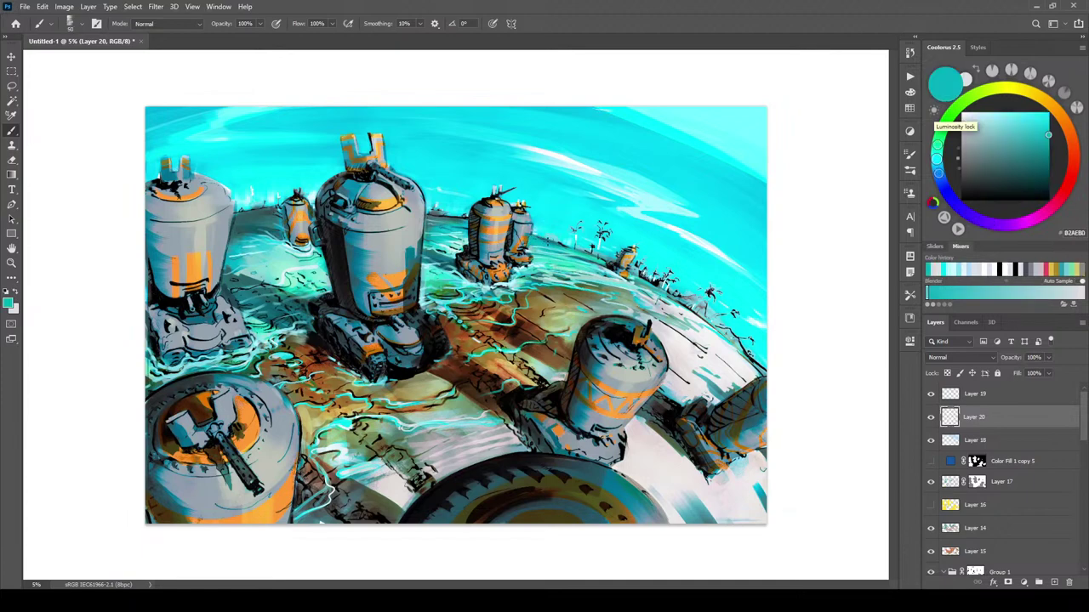
left_click(541, 226, "alt")
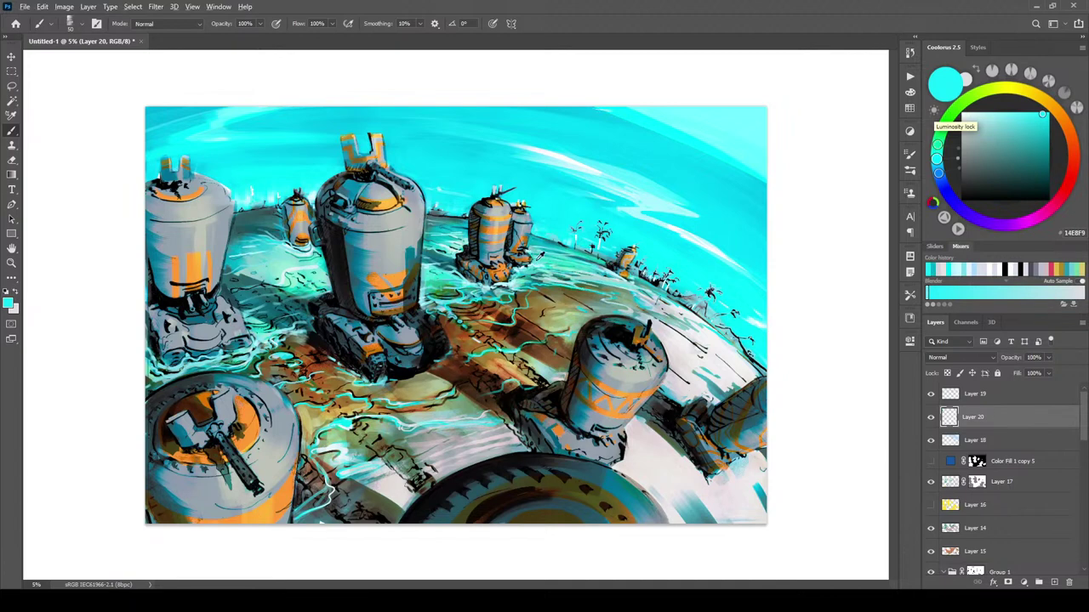
left_click(541, 257, "alt")
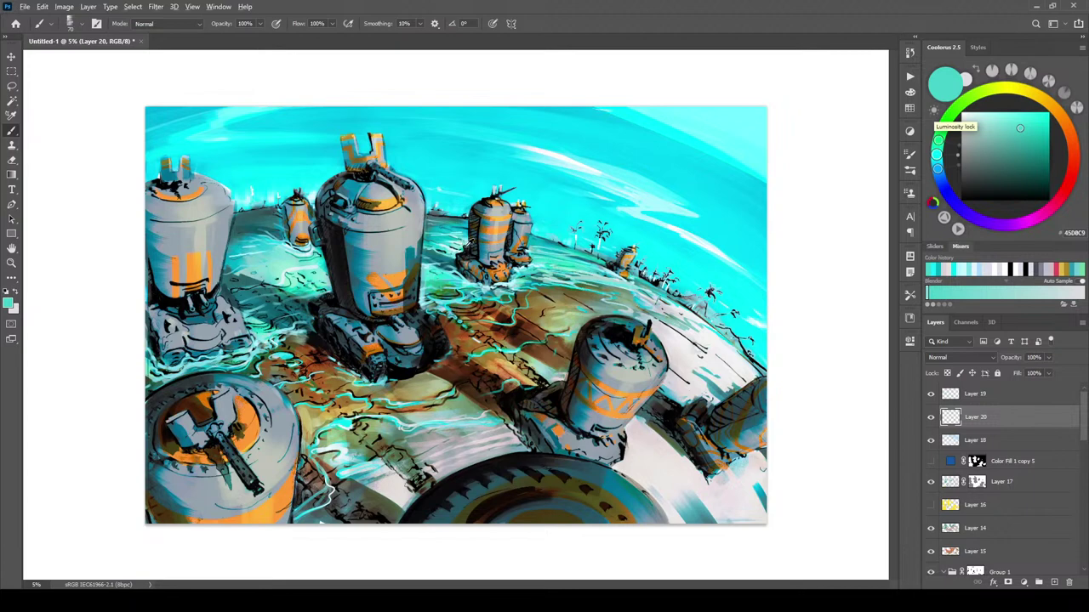
left_click(325, 259, "alt")
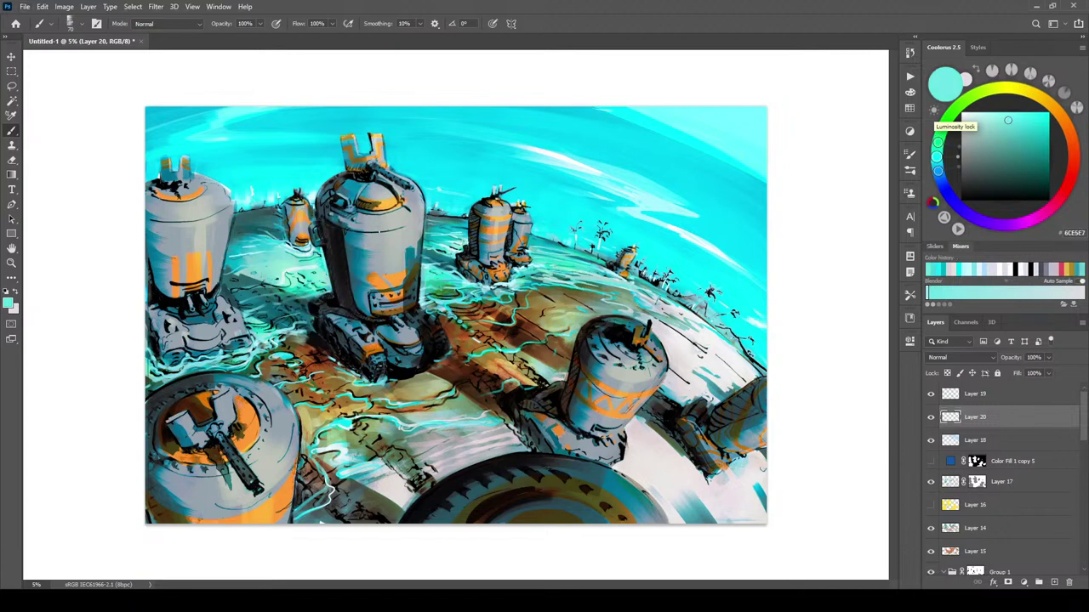
left_click(433, 278, "alt")
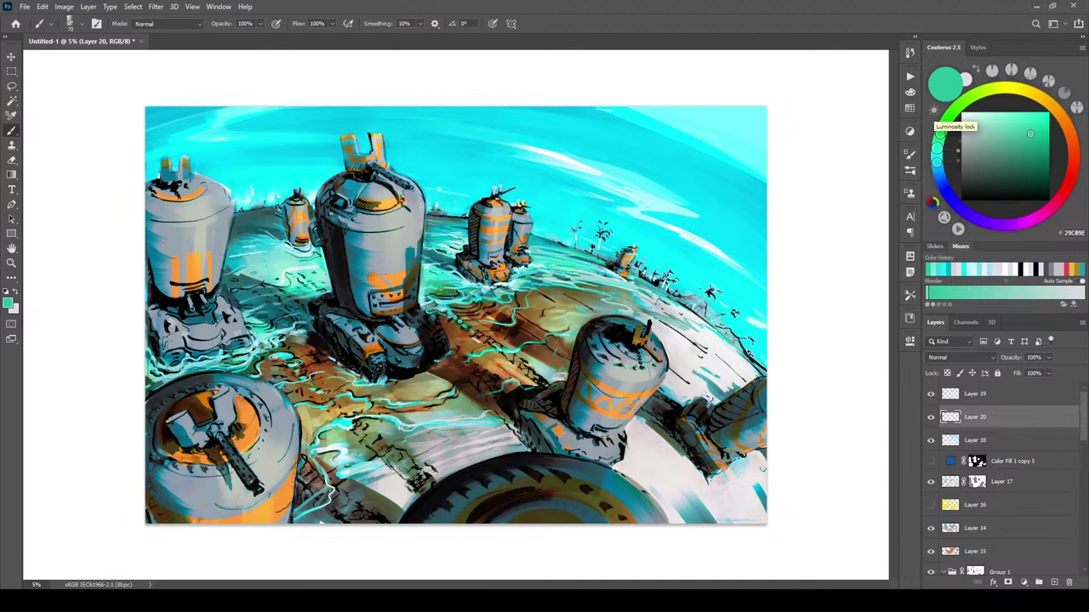
- Sample the deep teal 0093AA beside the central tank and paint it on the ground behind the far-left tank with a smaller brush
left_click(430, 231, "alt")
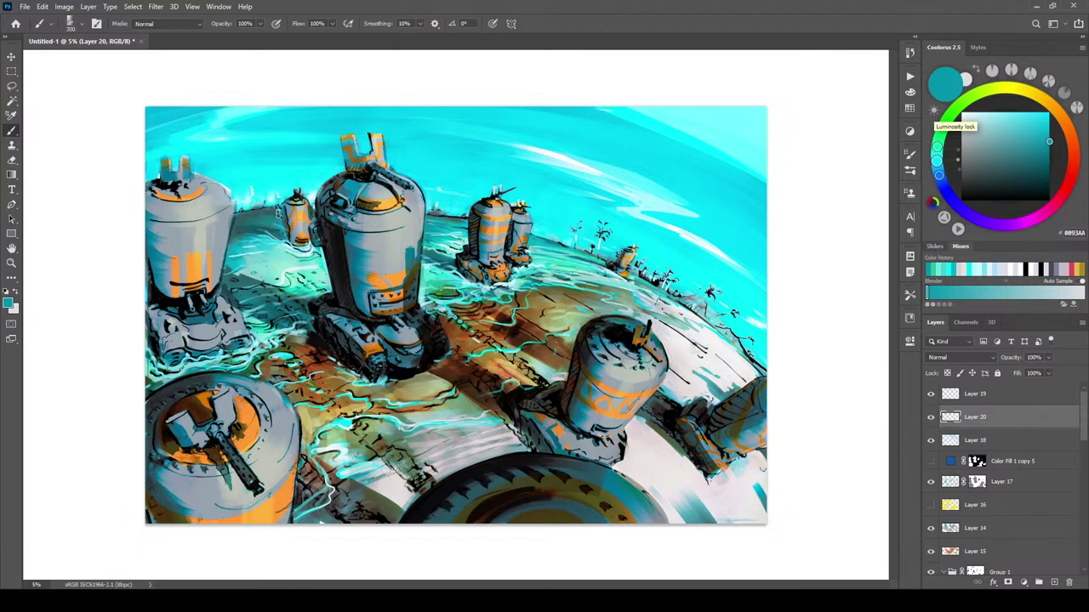
key("bracketleft")
key("bracketleft")
key("bracketleft")
left_click_drag(239, 232, 254, 231)
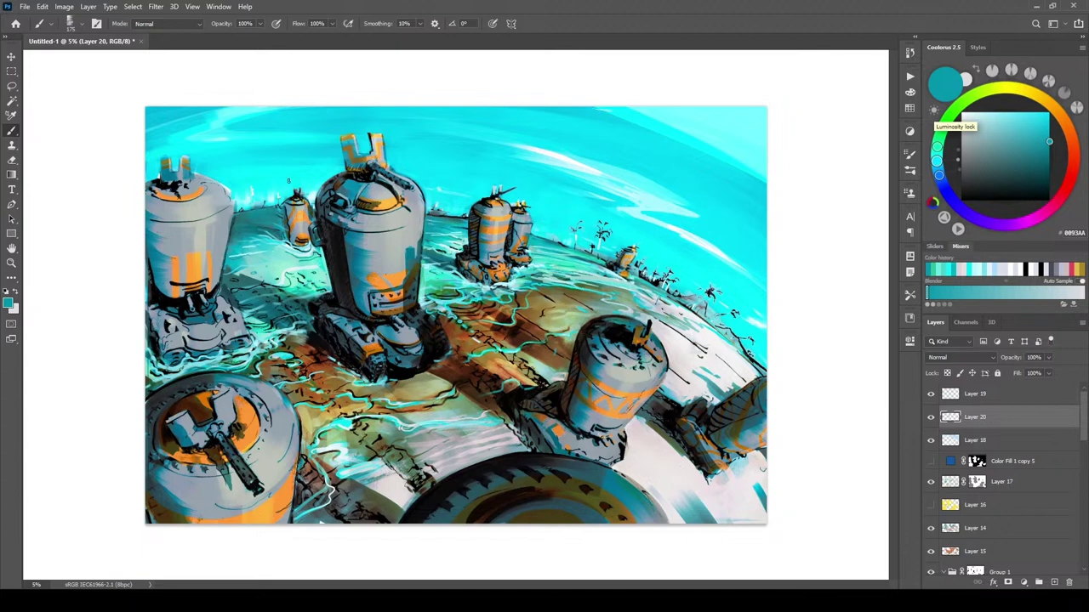
- Sample the dark teal beside the far-left tank, mute it to 3F5F61 and pick a lighter shade of it for retouching
left_click(236, 217, "alt")
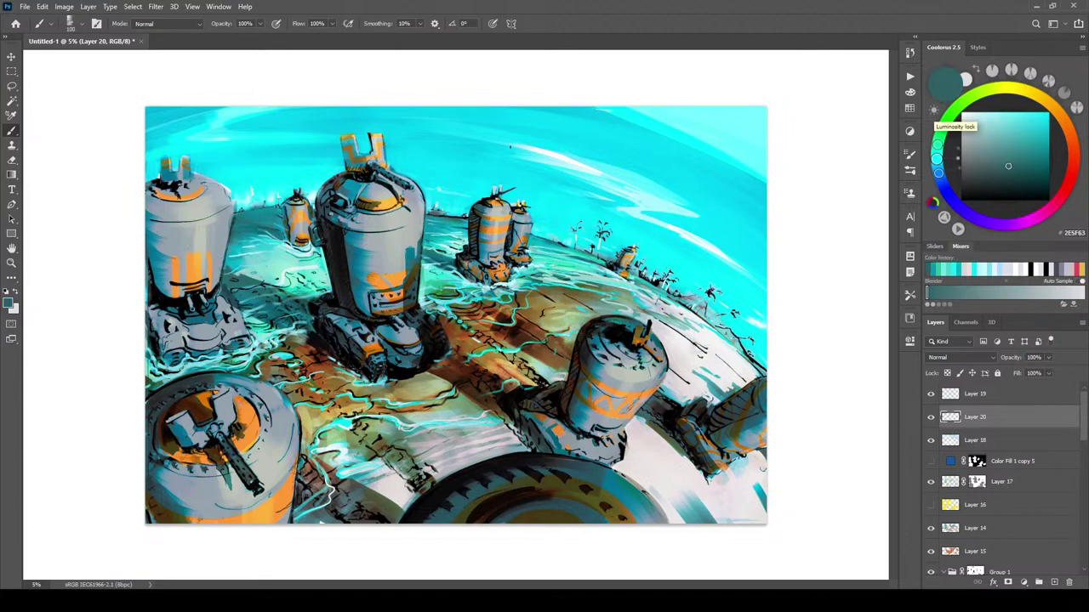
left_click(991, 166)
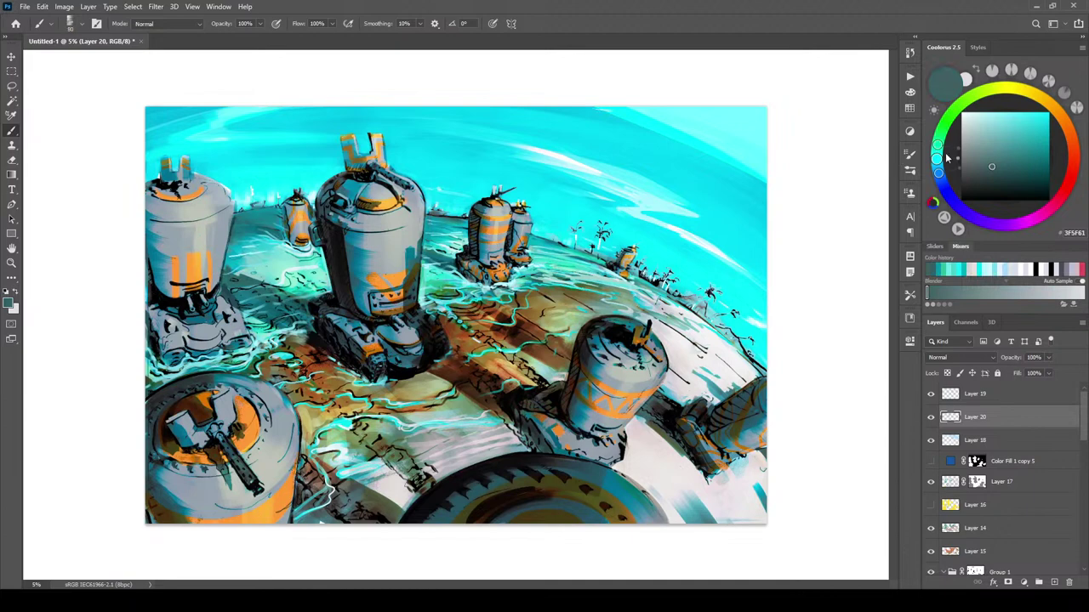
left_click_drag(1003, 165, 1001, 150)
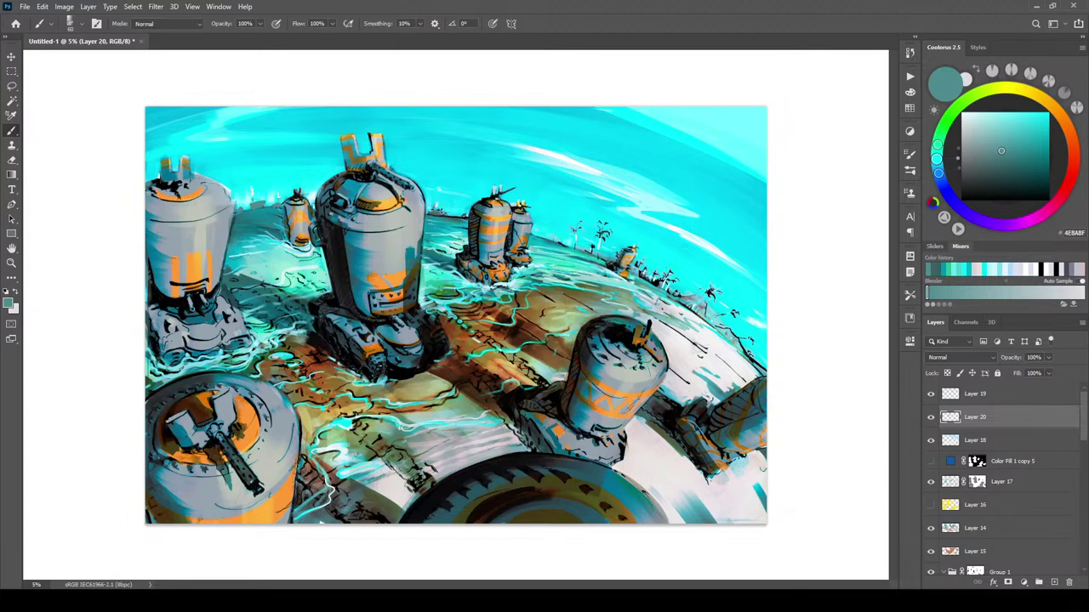
- Resize the brush and choose a darker teal to touch up the small distant tank and the horizon around it
key("bracketright")
key("bracketright")
key("bracketright")
key("bracketright")
key("bracketleft")
key("bracketleft")
key("bracketleft")
left_click_drag(1007, 169, 1010, 167)
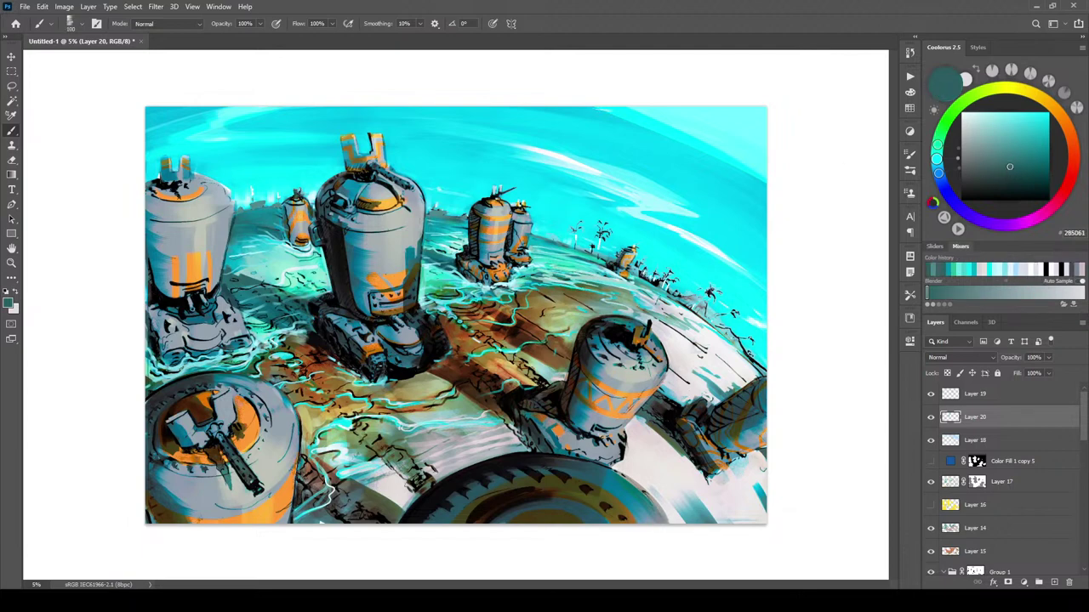
key("bracketleft")
key("bracketleft")
- Sample the bright cyan of the sky, add a new layer named Lighten and set its blend mode to Lighten
left_click(651, 243, "alt")
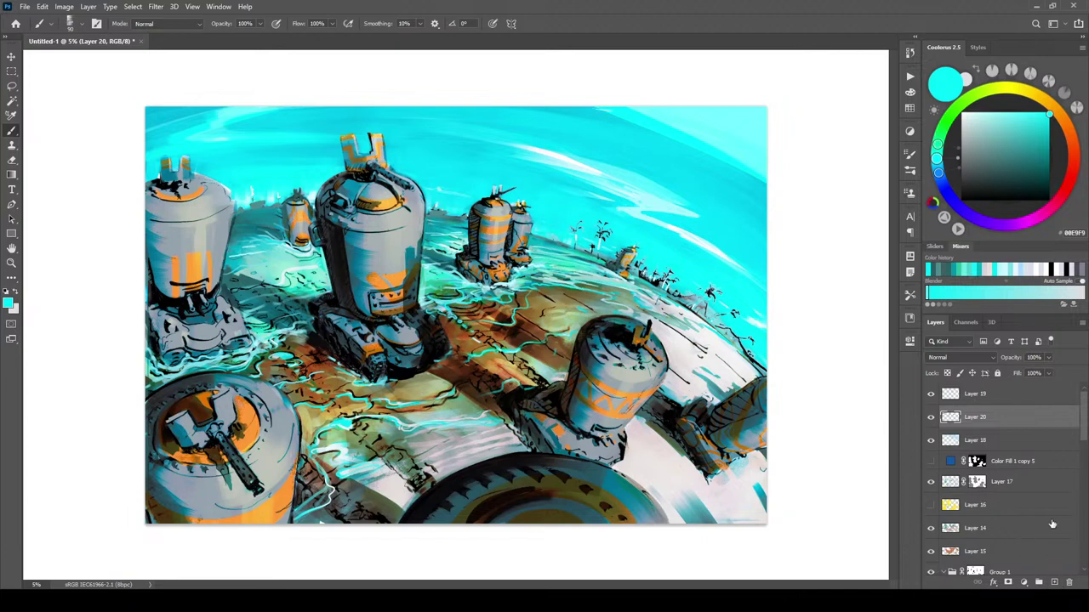
left_click(1055, 582)
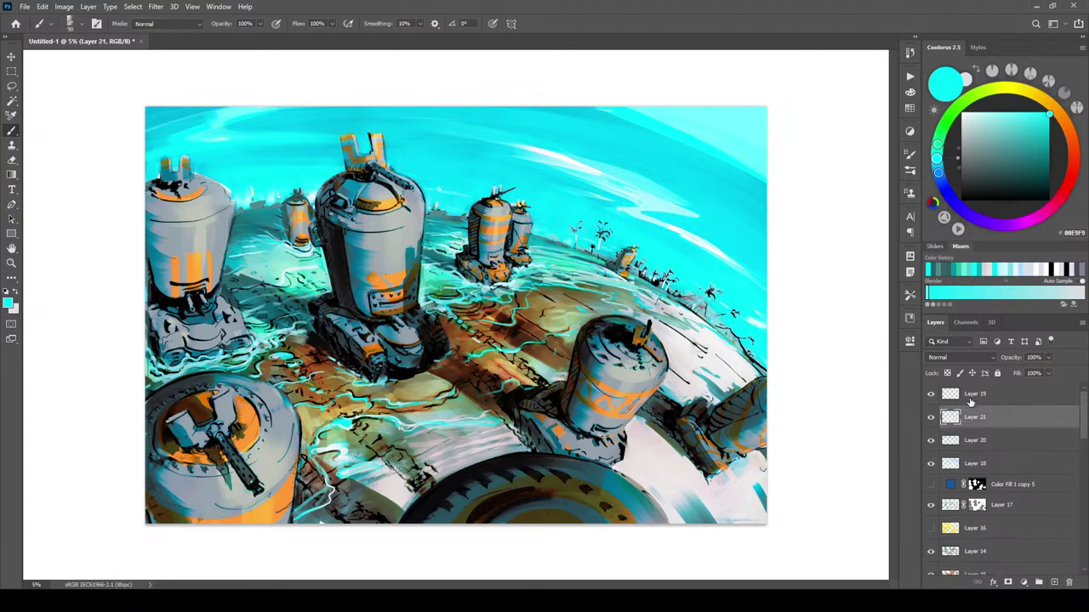
double_click(979, 420)
type("Lighten")
key("Return")
left_click(957, 358)
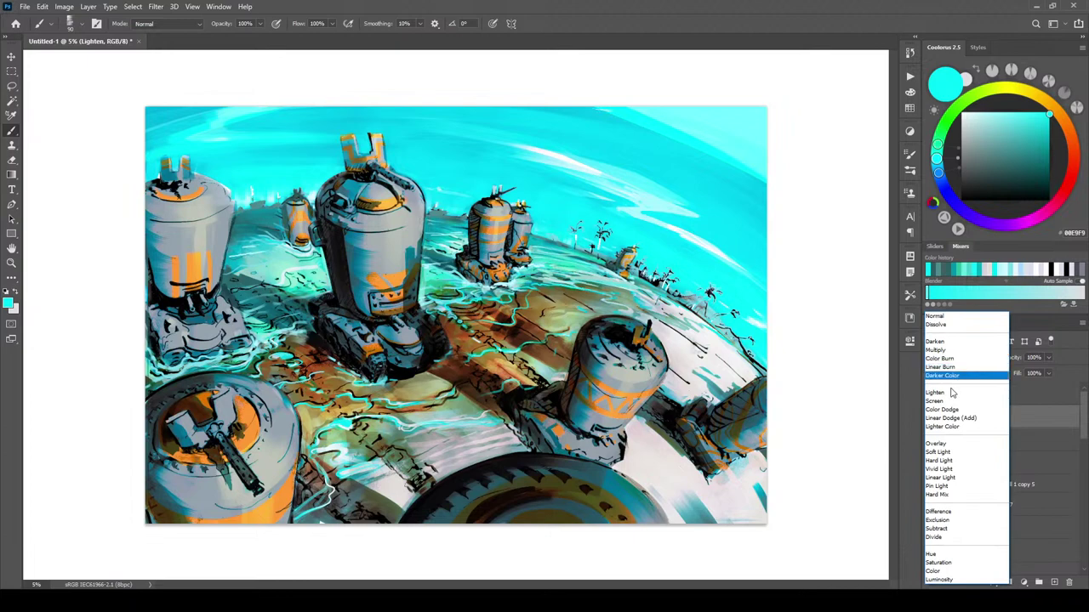
left_click(944, 393)
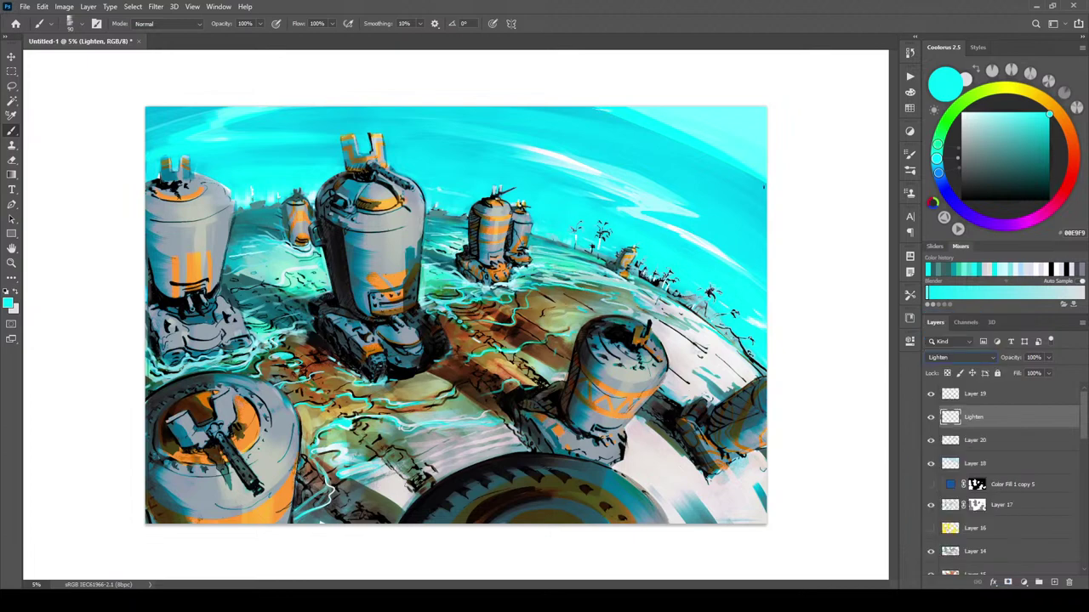
- Soften the black palm silhouettes along the horizon on the Lighten layer with the dark teal 2A4E51 and an enlarged brush
mouse_move(622, 257)
left_mouse_down()
mouse_move(604, 266)
mouse_move(721, 313)
mouse_move(678, 292)
mouse_move(757, 353)
left_mouse_up()
key("]")
key("]")
key("]")
key("]")
key("]")
key("]")
key("]")
key("]")
key("]")
key("]")
key("]")
key("]")
key("]")
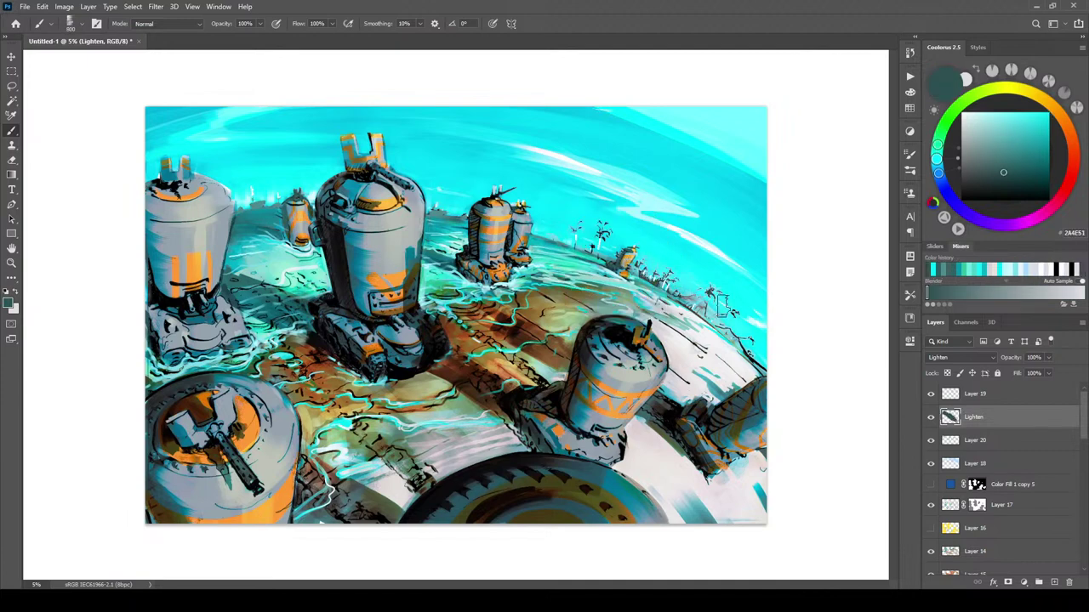
left_click_drag(695, 277, 761, 361)
left_click_drag(600, 218, 631, 262)
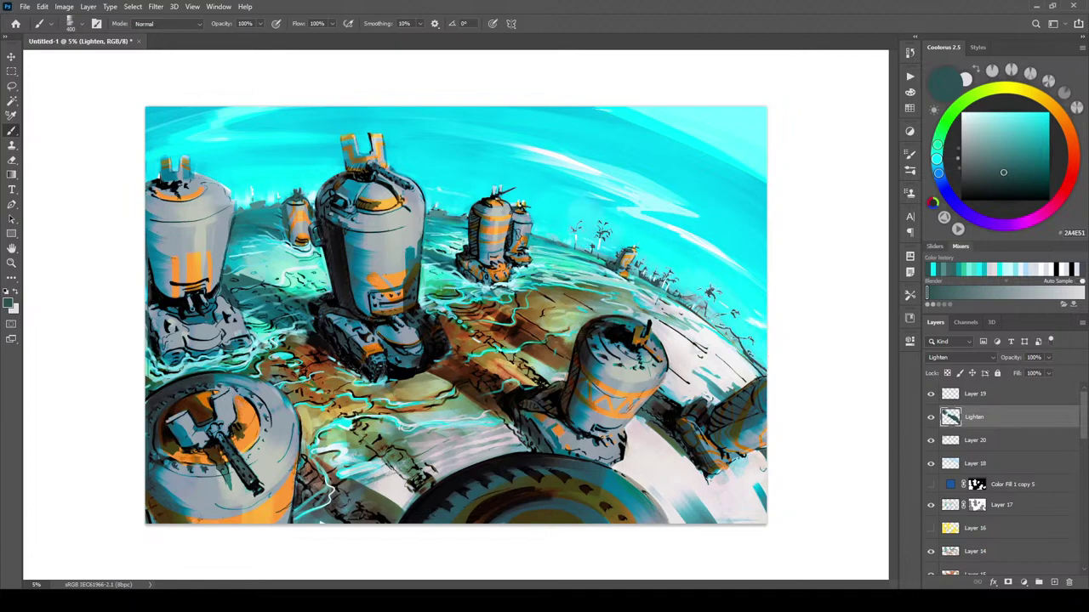
- Haze the distant banded tanks and the small tank behind the central one on the Lighten layer, and choose the teal 24595E
key("[")
left_click_drag(517, 206, 545, 207)
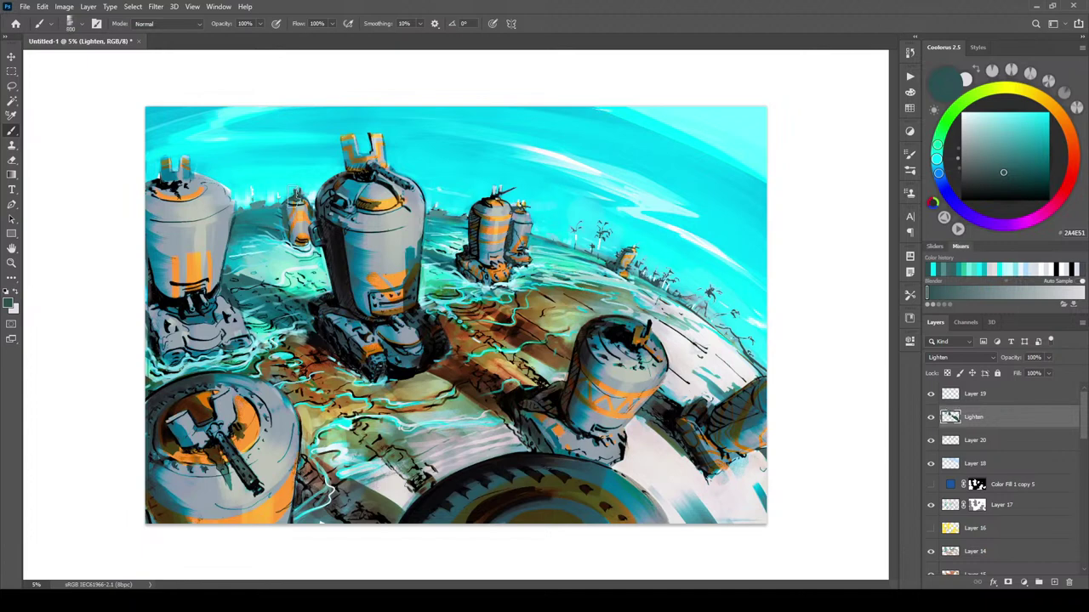
left_click_drag(299, 241, 292, 195)
key("[")
key("[")
key("[")
key("[")
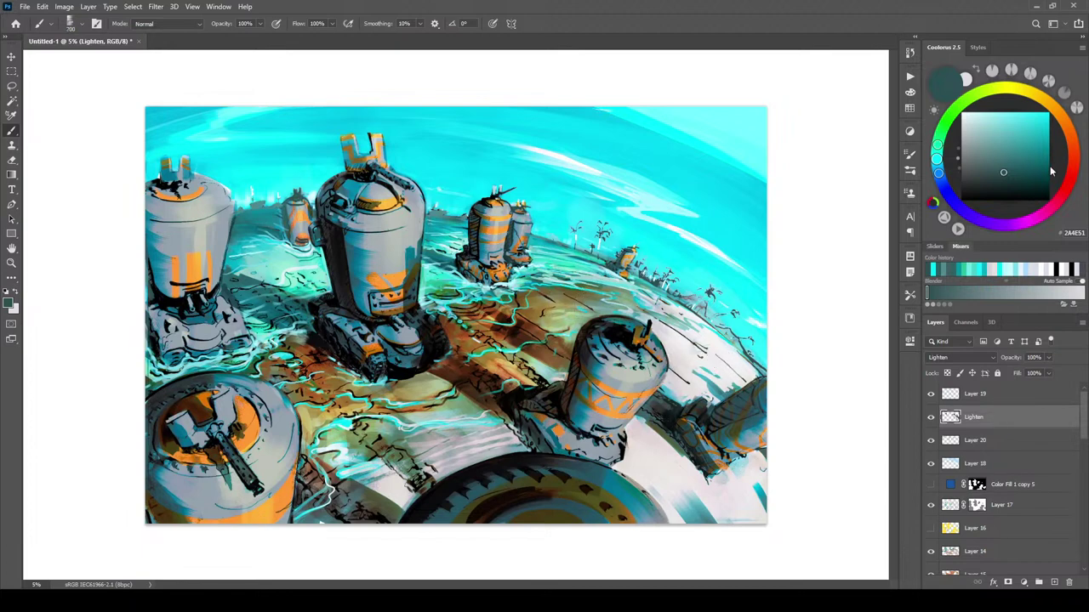
left_click(1016, 169)
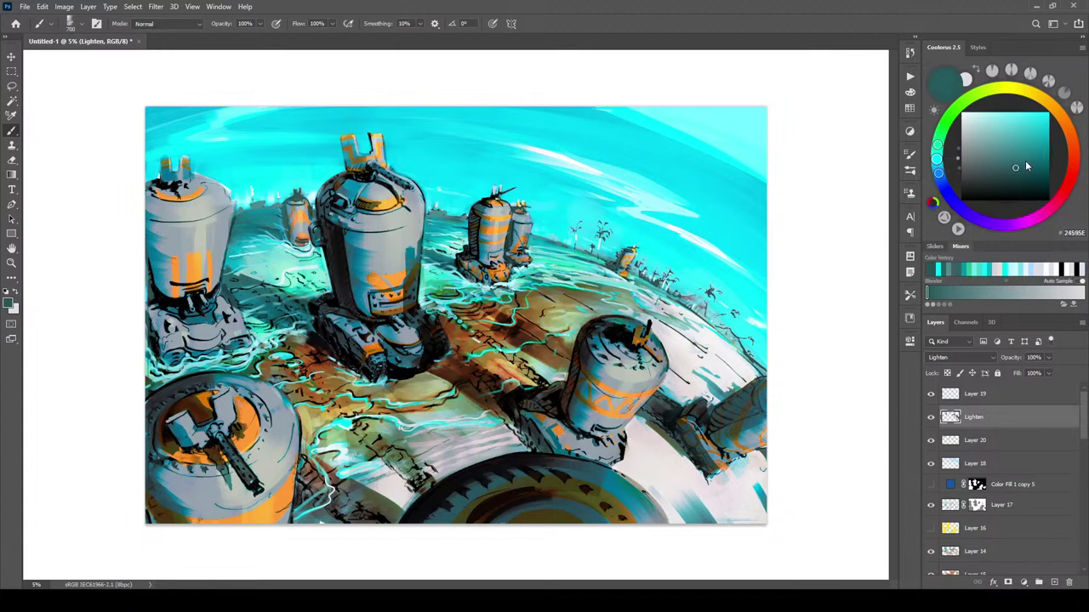
- Sample the teal of the curved horizon and set the Lighten layer's blend mode to Lighter Color
left_click(672, 277, "alt")
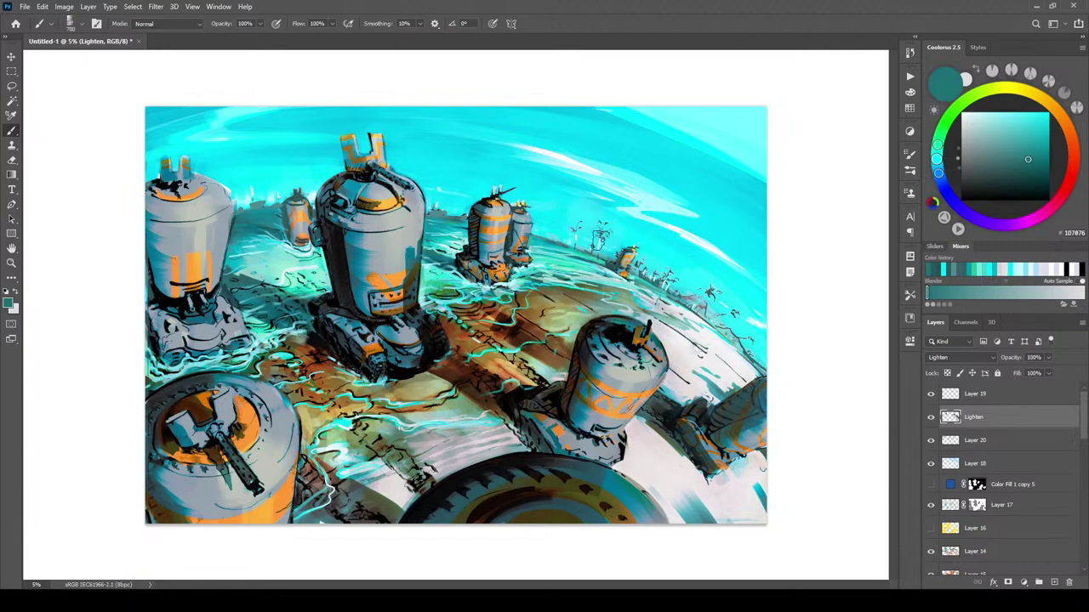
left_click(960, 358)
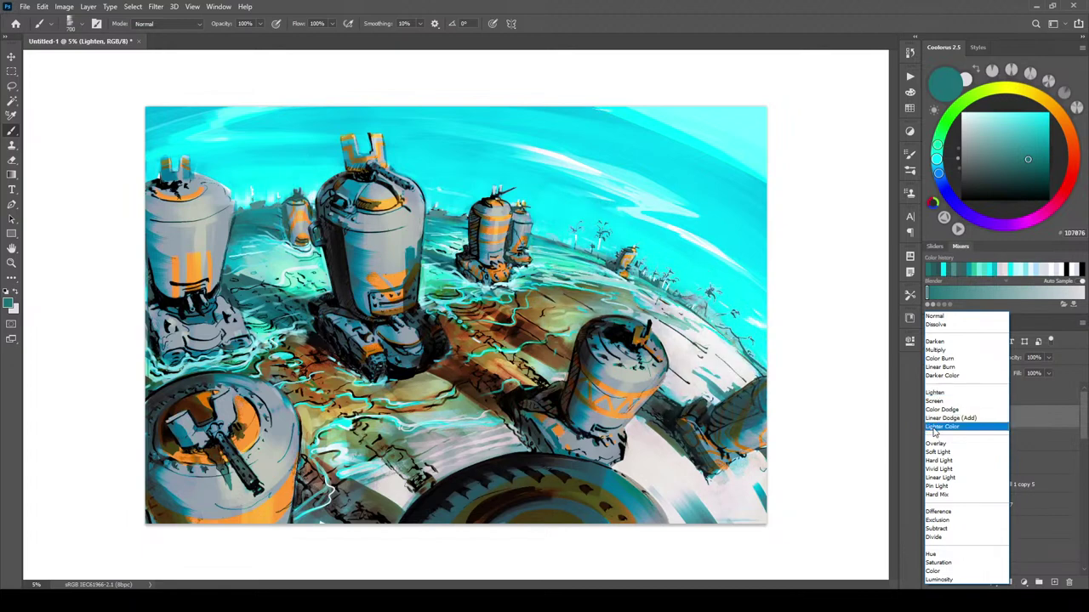
left_click(932, 427)
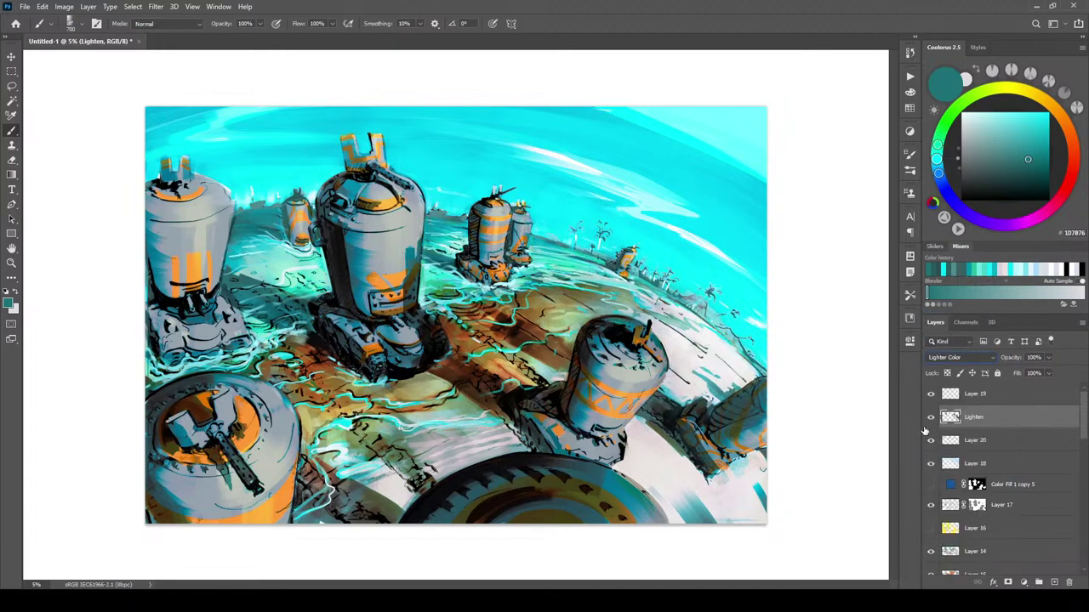
- Haze the palm silhouettes along the curved horizon with progressively lighter teals, starting from 218891, adjusting the brush size
left_click(1029, 151)
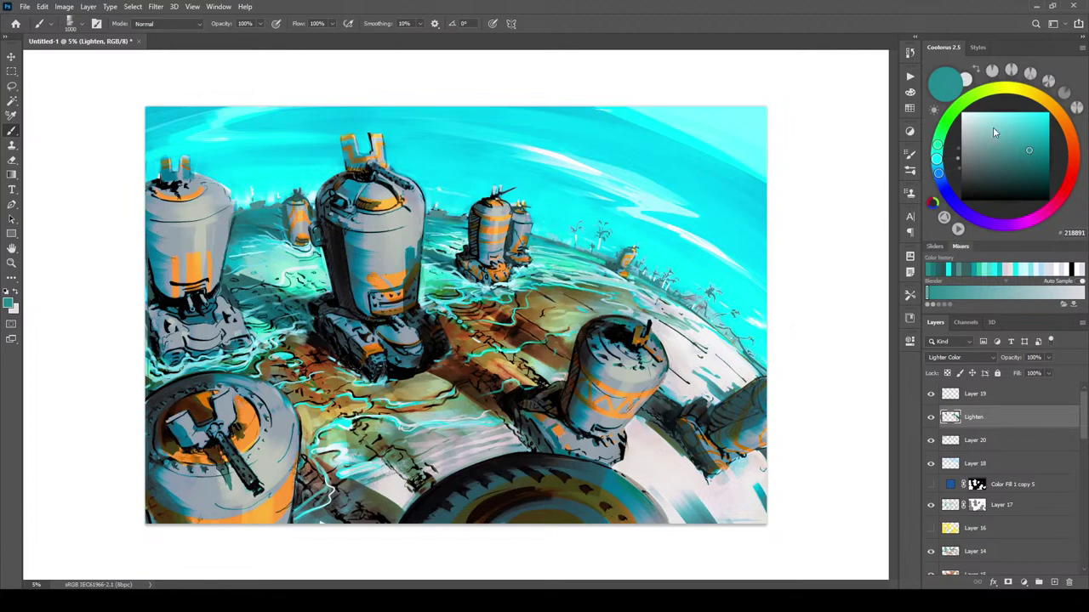
left_click(1026, 137)
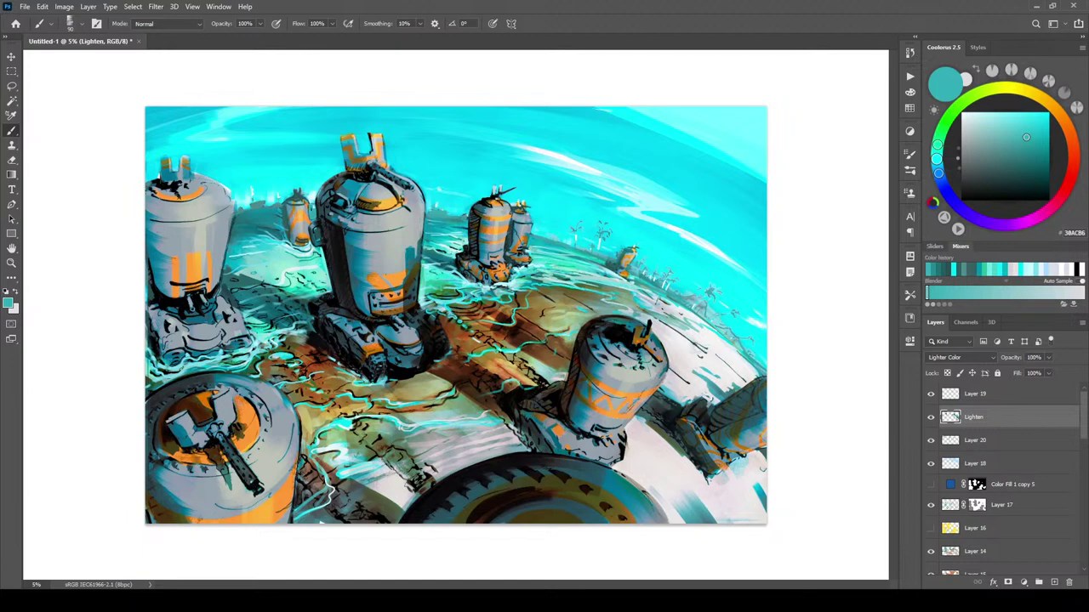
key("bracketright")
key("bracketright")
key("bracketright")
key("bracketright")
key("bracketright")
key("bracketright")
key("bracketright")
key("bracketright")
key("bracketleft")
key("bracketleft")
key("bracketleft")
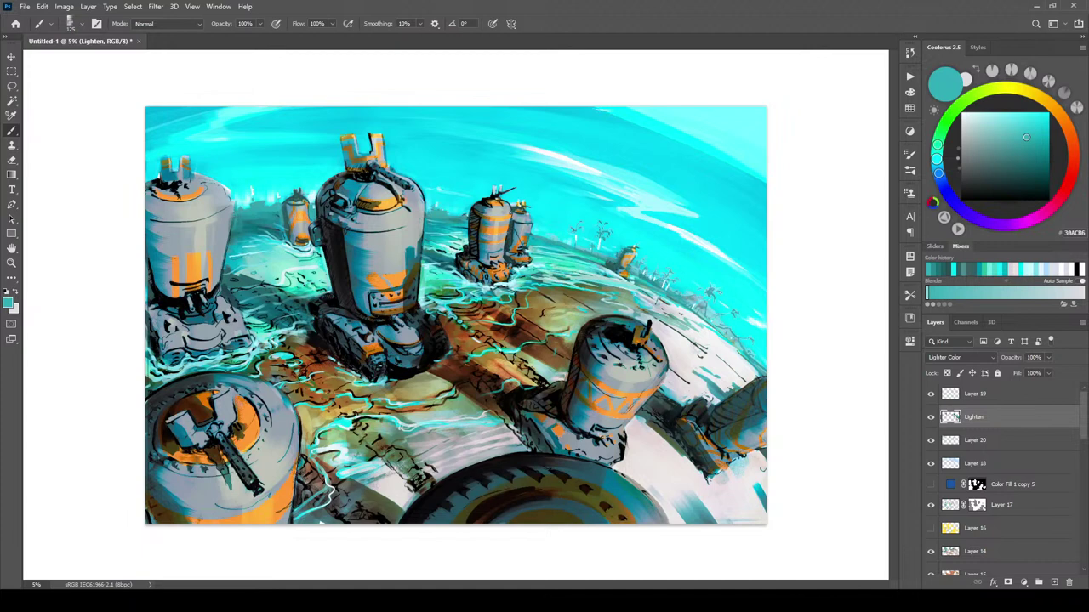
- Touch up the distant shoreline and horizon vegetation with teals sampled from the painting and a slightly larger brush
left_click(256, 222, "alt")
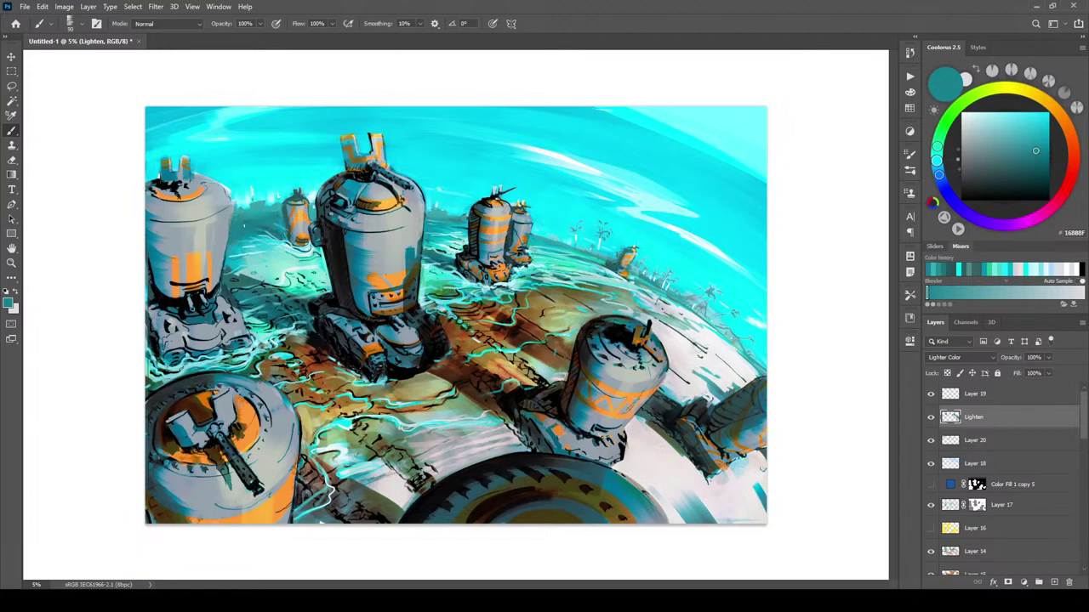
key("bracketright")
key("bracketright")
key("bracketright")
left_click(738, 387, "alt")
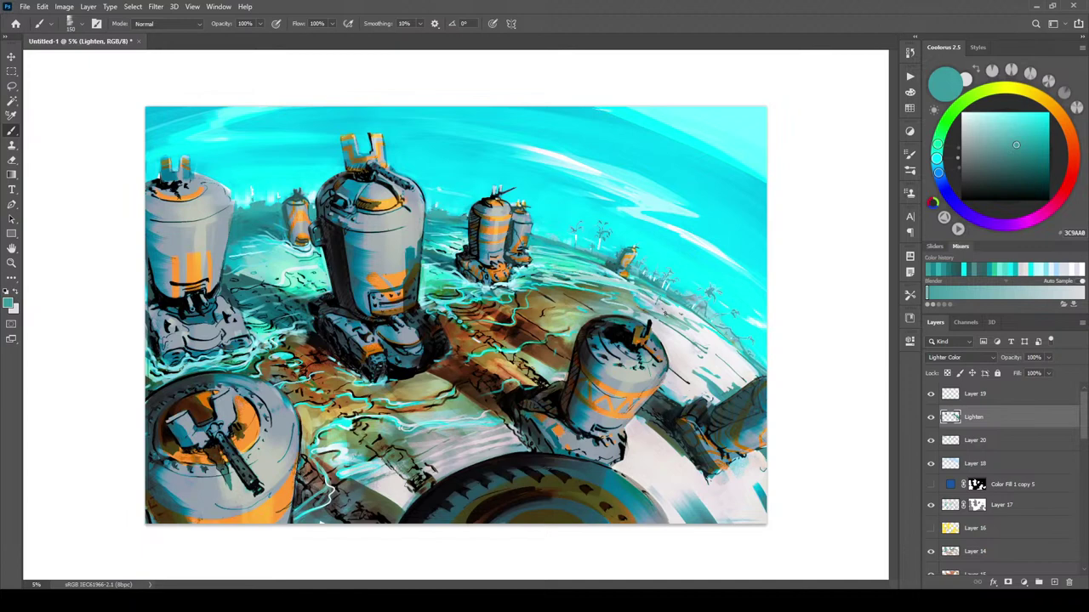
- Lighten the black lines of the middle-distance banded tanks with the sampled green 2F6351, then darker and greyer greens, using an enlarged brush
left_click(580, 281, "alt")
mouse_move(571, 271)
left_mouse_down()
mouse_move(559, 274)
mouse_move(567, 287)
mouse_move(554, 284)
left_mouse_up()
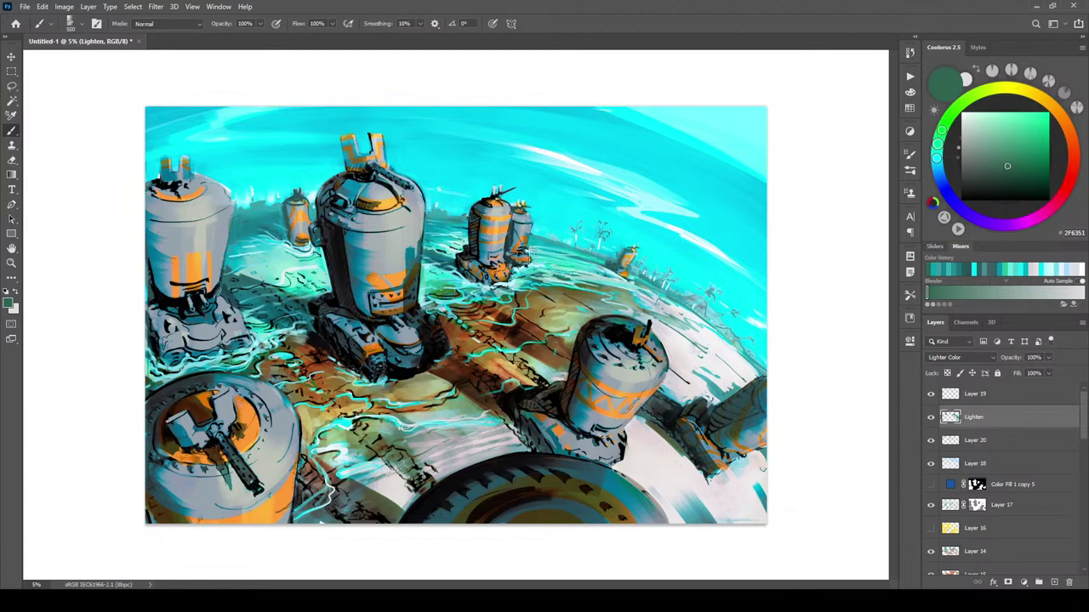
key("bracketright")
key("bracketright")
key("bracketright")
key("bracketright")
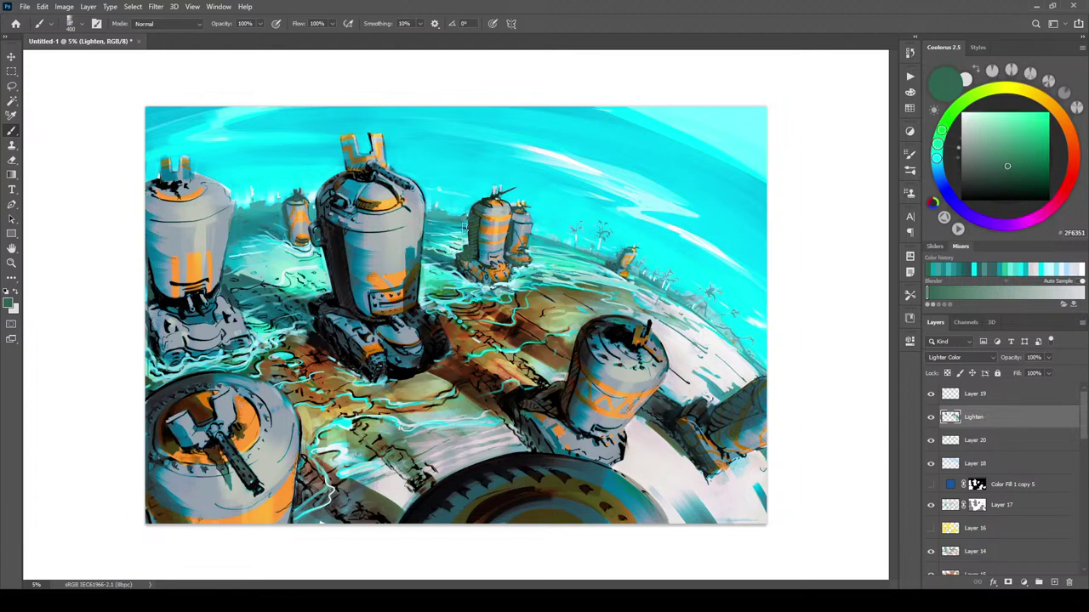
left_click(480, 254, "alt")
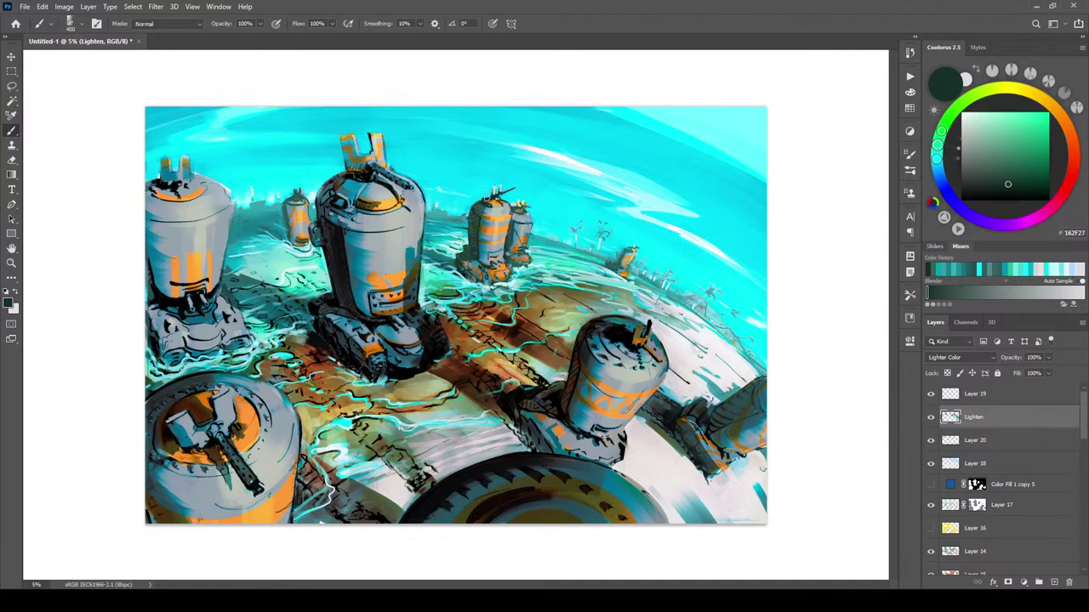
left_click(1016, 177)
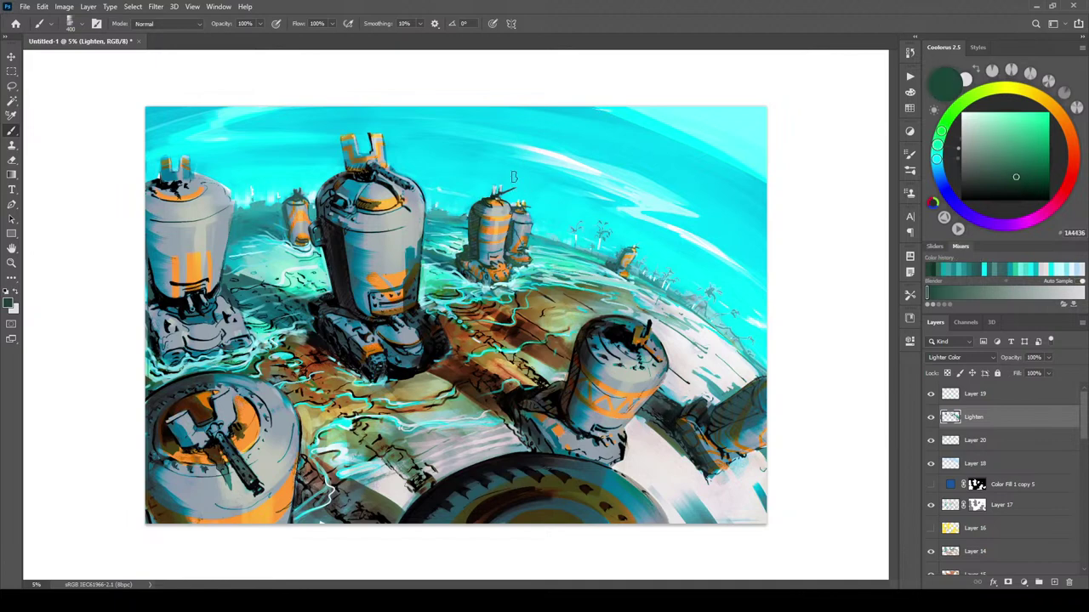
left_click(1000, 170)
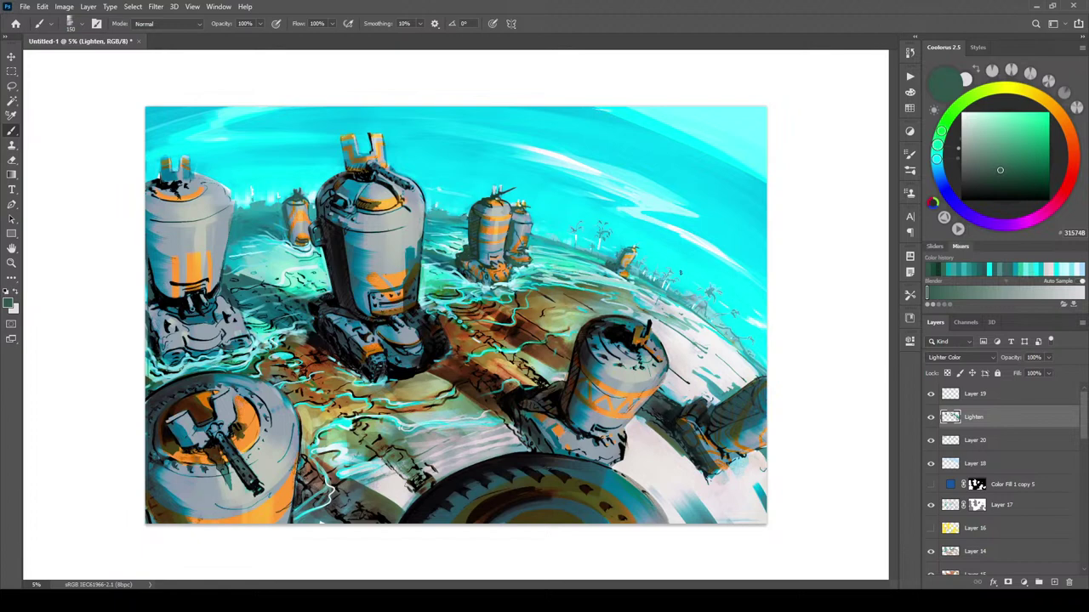
- Tint the black ground lines around the central tank with the sampled dark brown 421F0D and a brush enlarged to 1300
left_click(528, 295, "alt")
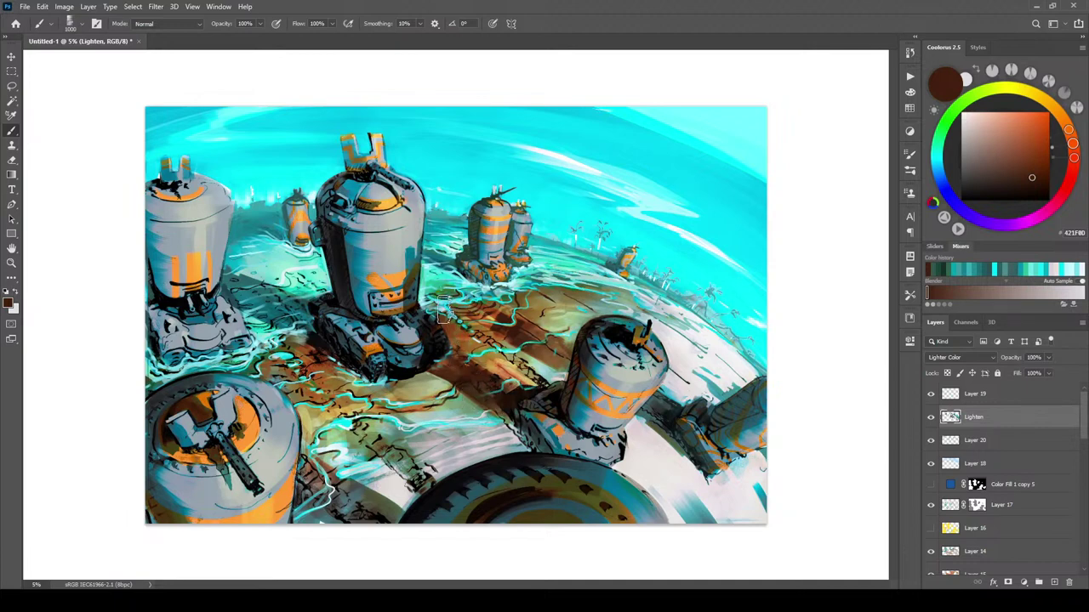
key("[")
key("[")
key("[")
key("[")
key("[")
key("[")
key("[")
key("[")
key("]")
key("]")
key("]")
key("]")
key("]")
key("]")
key("]")
key("bracketright")
key("bracketright")
key("bracketright")
key("bracketright")
key("bracketright")
key("bracketright")
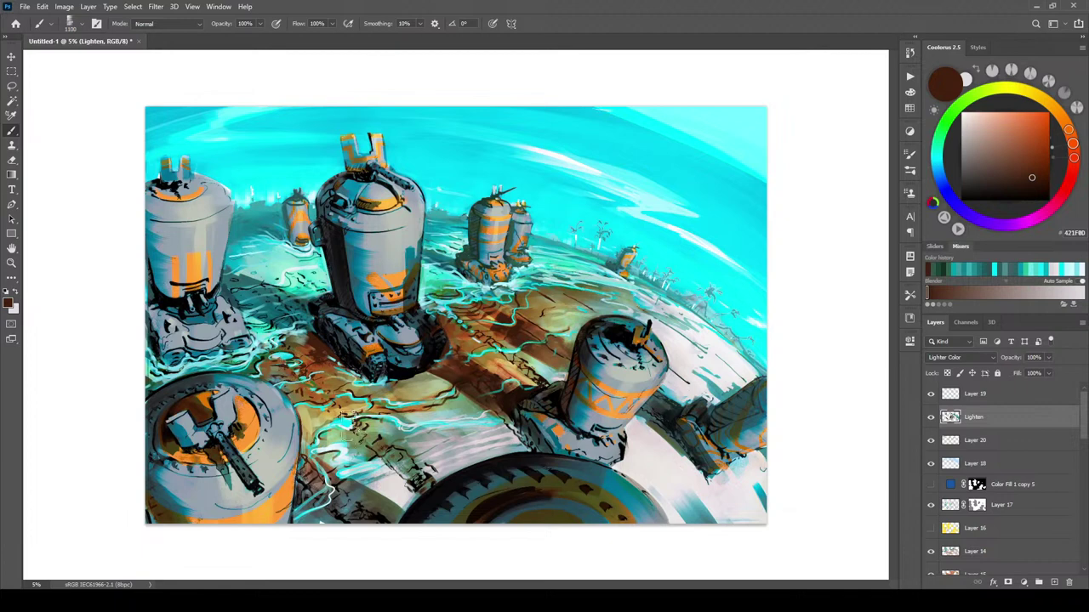
- Reduce the brush to 300 and tint the black lines on the foreground ground dark brown
key("bracketleft")
key("bracketleft")
key("bracketleft")
key("bracketleft")
key("bracketleft")
key("bracketleft")
key("bracketleft")
key("bracketleft")
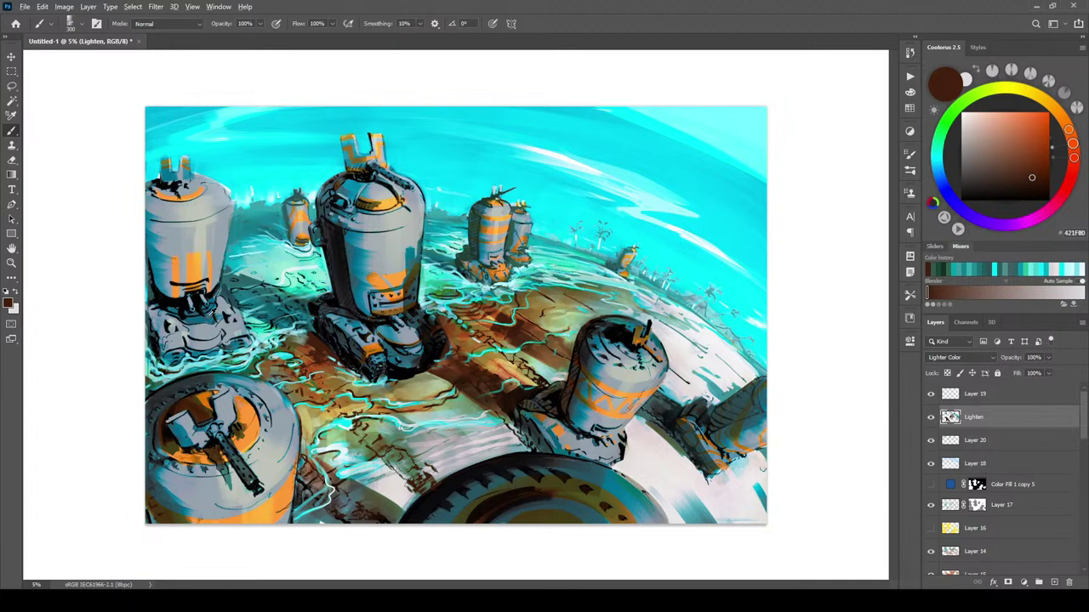
- Sample the blue 005F7F and brush bounce light along the shadowed edges of the central and far-left tanks
left_click(204, 317, "alt")
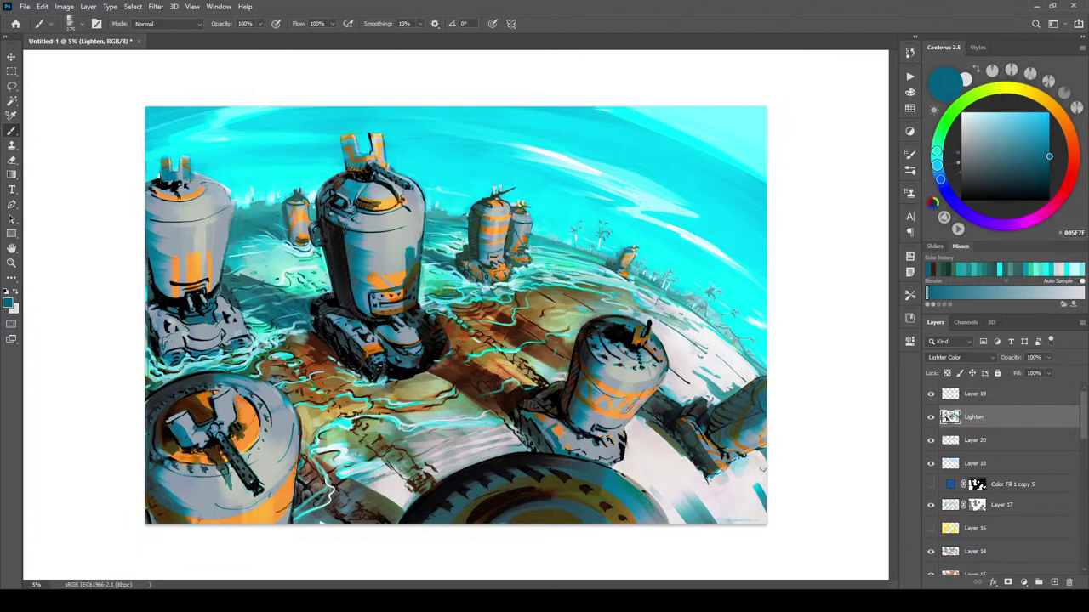
left_click_drag(323, 250, 334, 302)
left_click_drag(323, 323, 337, 342)
key("]")
left_click_drag(146, 256, 162, 306)
key("]")
key("]")
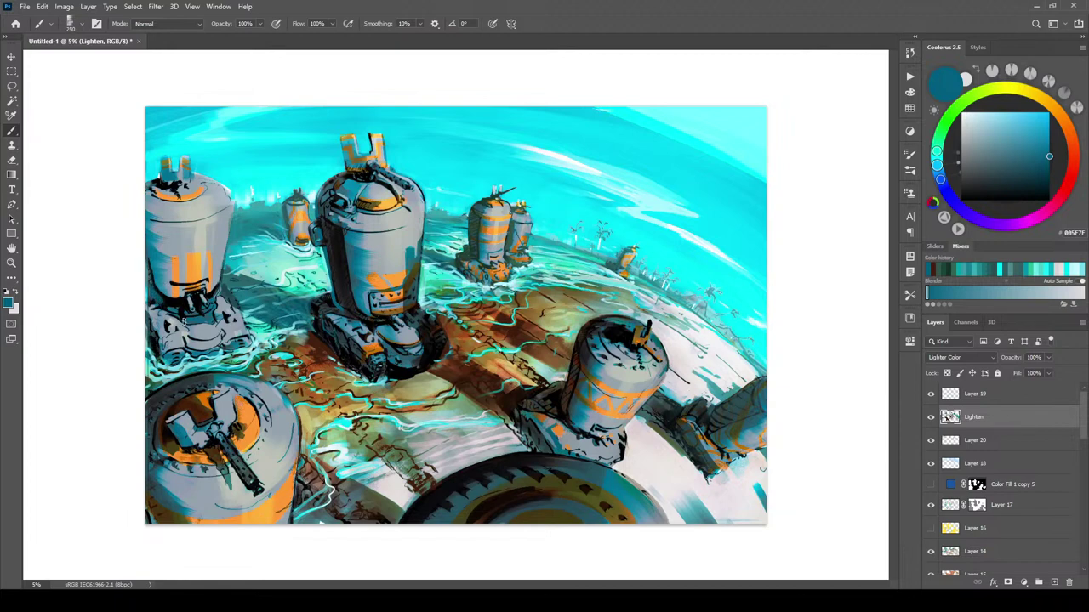
- Brush blue bounce light along the dark side of the front-right tank and the outer edge of the foreground dome
key("[")
key("[")
key("ctrl+z")
left_click_drag(576, 339, 565, 399)
key("ctrl+z")
mouse_move(577, 342)
left_mouse_down()
mouse_move(569, 421)
mouse_move(537, 396)
mouse_move(524, 401)
left_mouse_up()
left_click_drag(403, 524, 444, 480)
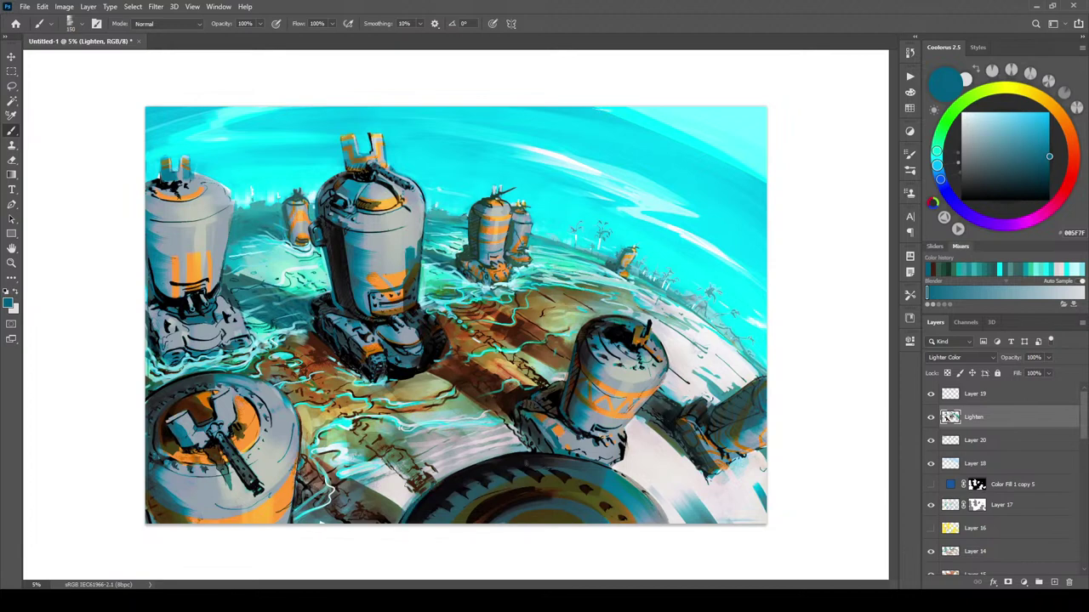
key("ctrl+z")
mouse_move(402, 529)
left_mouse_down()
mouse_move(460, 476)
mouse_move(505, 461)
left_mouse_up()
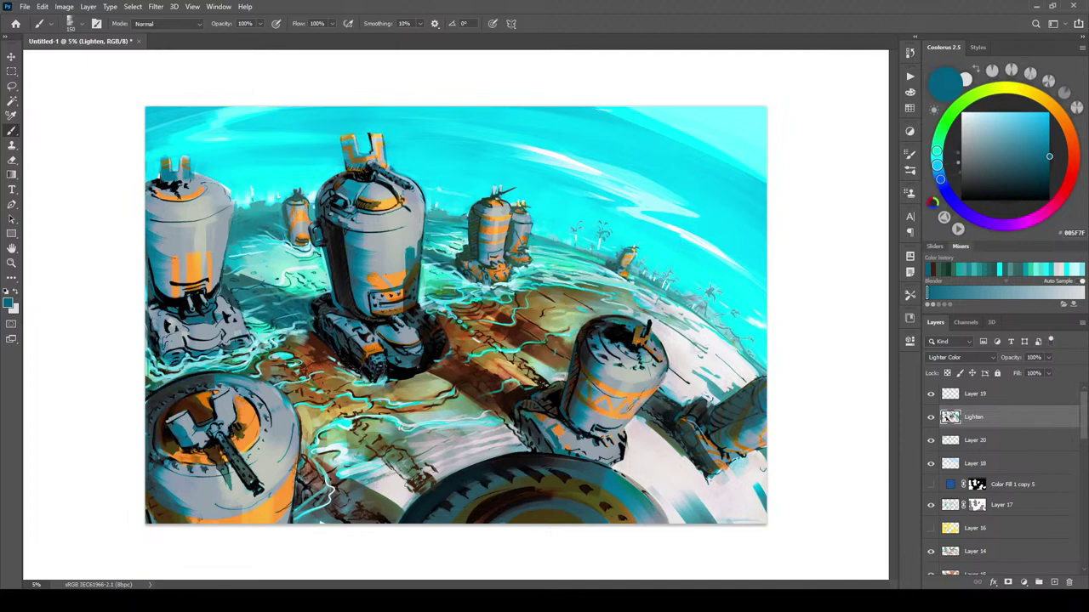
- Reduce the brush and add small blue touches to the dark details on the central tank's body
left_click_drag(220, 372, 197, 373)
key("ctrl+z")
key("bracketleft")
key("bracketleft")
key("bracketleft")
key("bracketleft")
left_click_drag(369, 297, 371, 314)
key("bracketright")
key("bracketright")
key("bracketleft")
key("bracketleft")
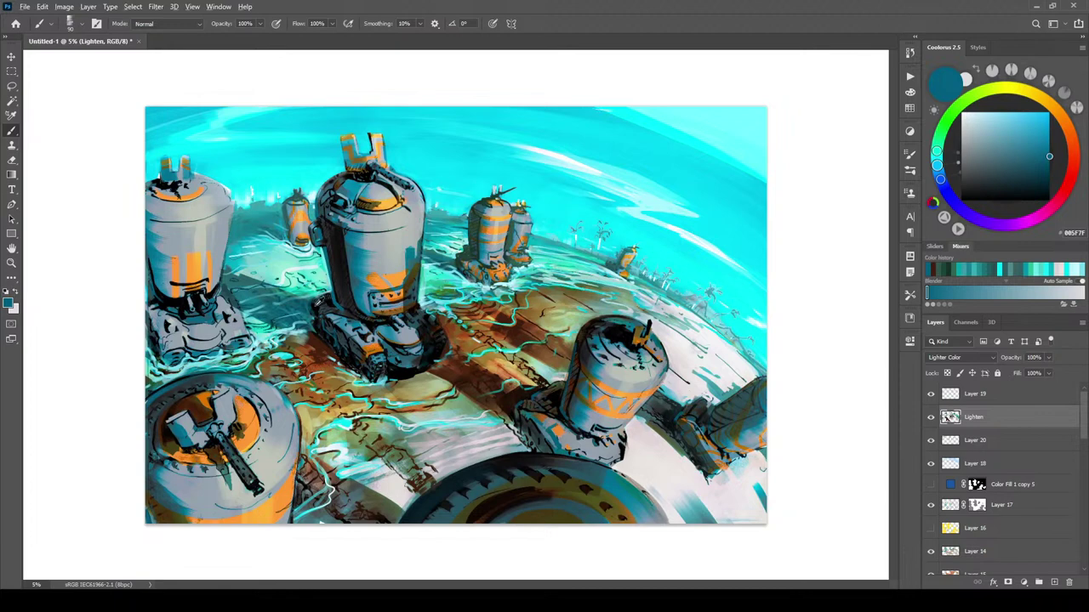
- Add a new layer above Layer 19 and sample the off-white of the pale ground as the paint colour
left_click(319, 303, "alt")
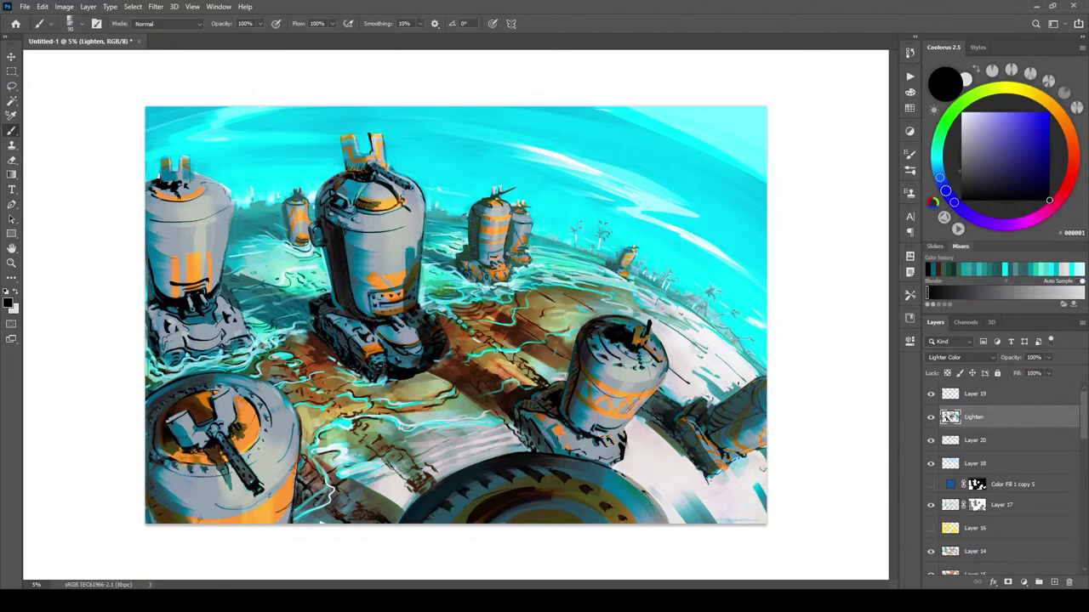
left_click(1031, 398)
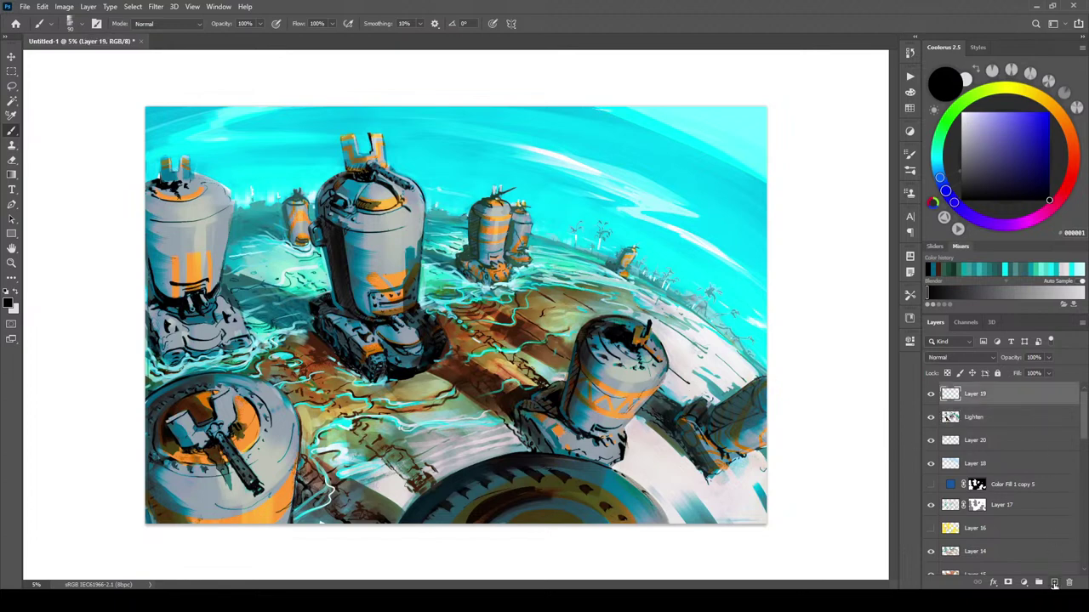
left_click(1054, 583)
left_click(689, 365, "alt")
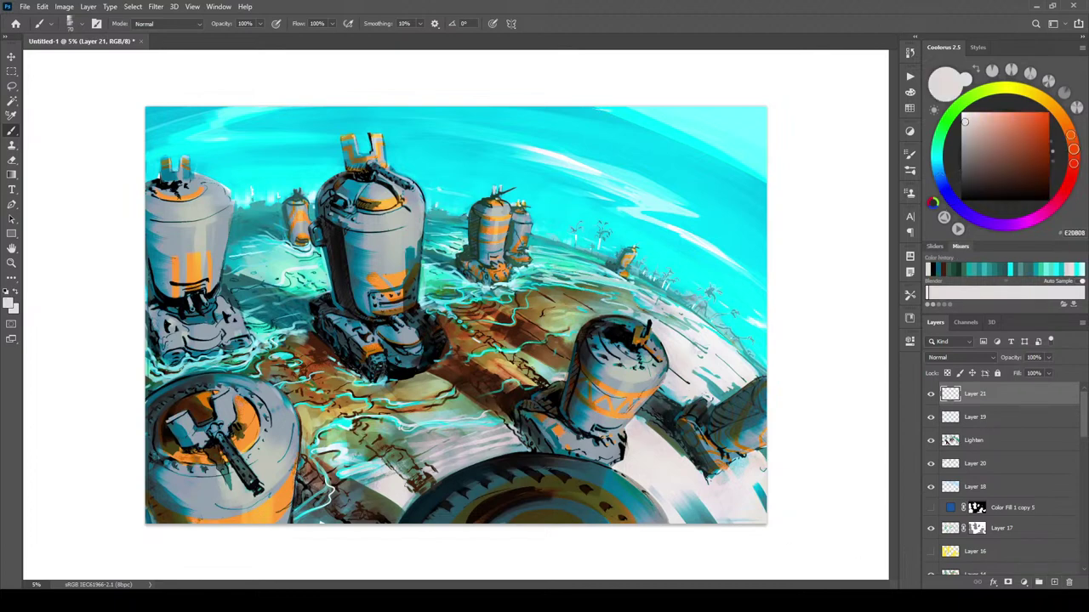
- Paint thin off-white rim highlights on the central tank's sunlit edge, gun barrel and top prong
left_click_drag(416, 182, 423, 234)
left_click_drag(411, 173, 399, 174)
key("bracketright")
left_click_drag(383, 136, 384, 158)
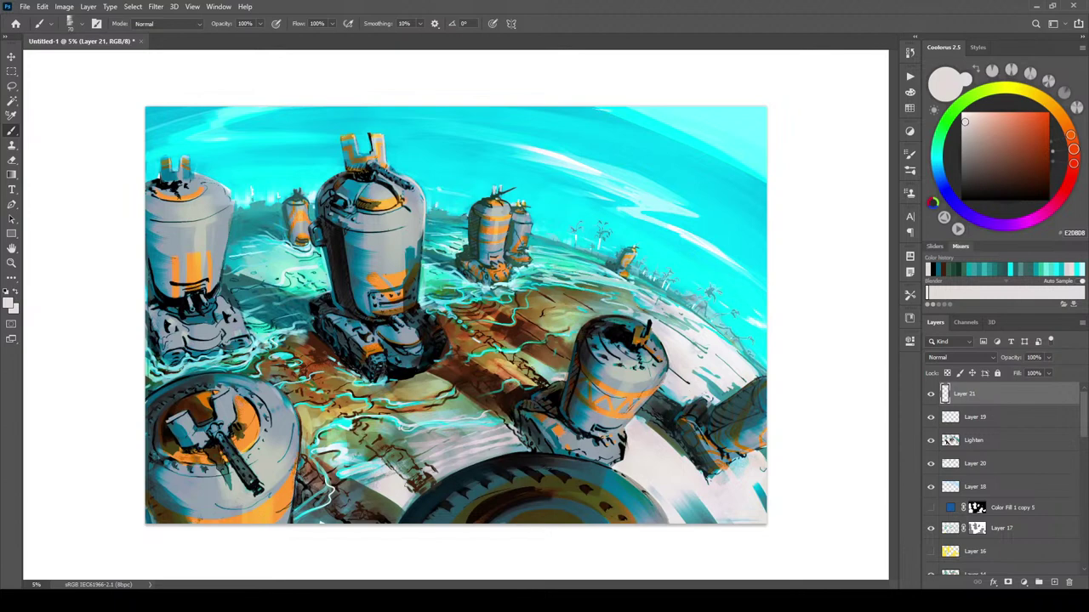
left_click_drag(378, 167, 405, 182)
left_click_drag(356, 135, 359, 155)
key("ctrl+z")
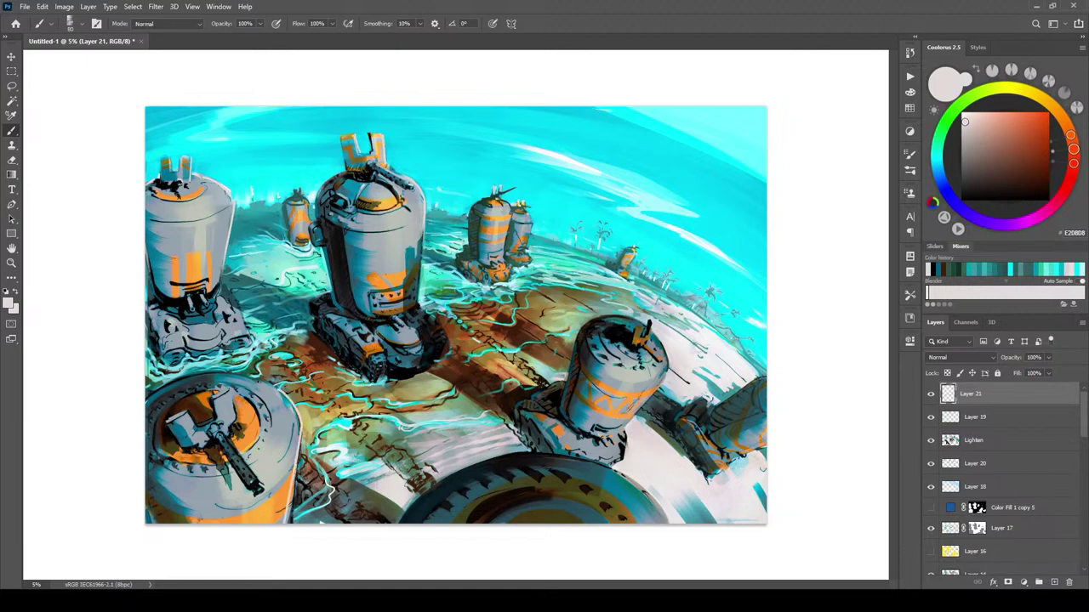
- Paint off-white rim highlights down the side and around the top of the foreground-left tank and its hatch
left_click_drag(298, 390, 283, 521)
left_click_drag(302, 423, 291, 523)
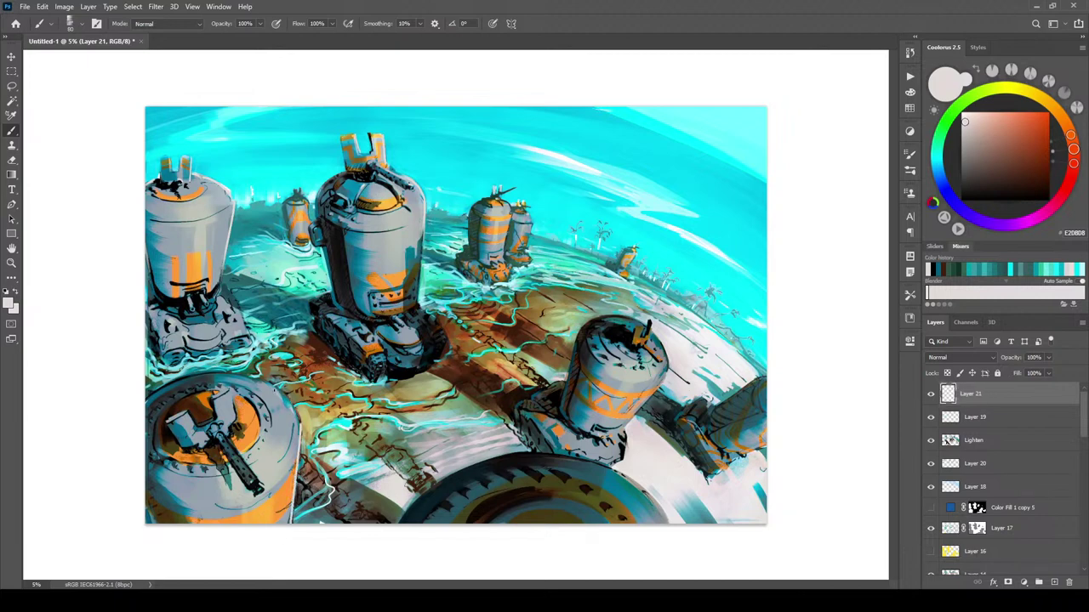
left_click_drag(275, 390, 301, 422)
mouse_move(220, 372)
left_mouse_down()
mouse_move(276, 388)
mouse_move(255, 409)
mouse_move(261, 432)
left_mouse_up()
key("ctrl+z")
left_click_drag(248, 391, 272, 430)
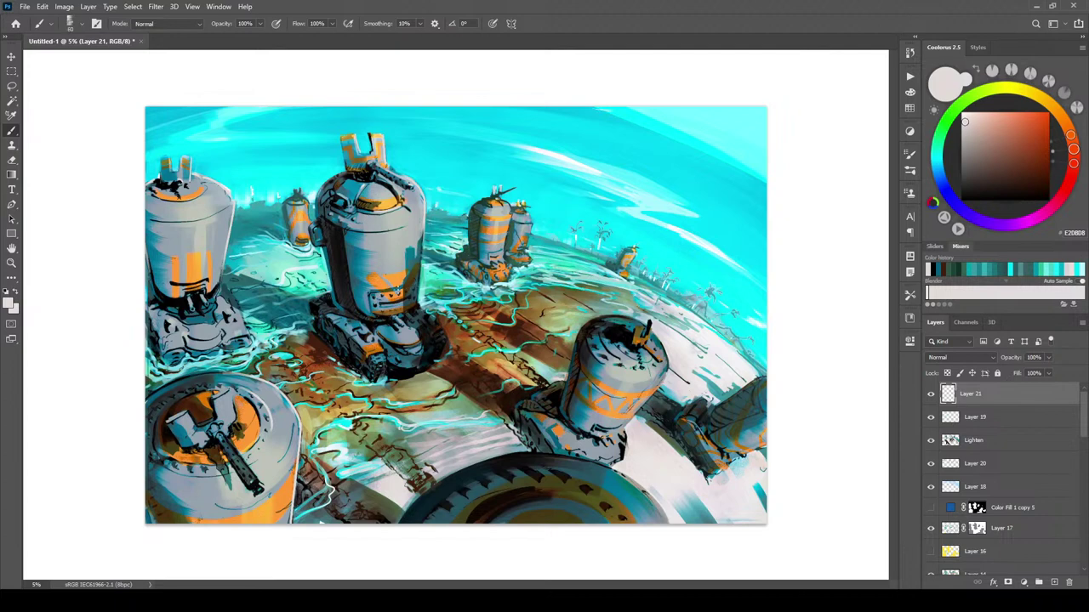
- Add small off-white highlights to the central tank's front panel and tracked base with a smaller brush
left_click_drag(373, 293, 405, 286)
key("[")
left_click_drag(372, 335, 366, 345)
left_click_drag(435, 321, 431, 320)
mouse_move(380, 352)
left_mouse_down()
mouse_move(368, 353)
mouse_move(385, 351)
left_mouse_up()
- Paint off-white rim highlights on the front-right tank and along the edges of the tank cropped by the canvas border
left_click_drag(629, 421, 667, 376)
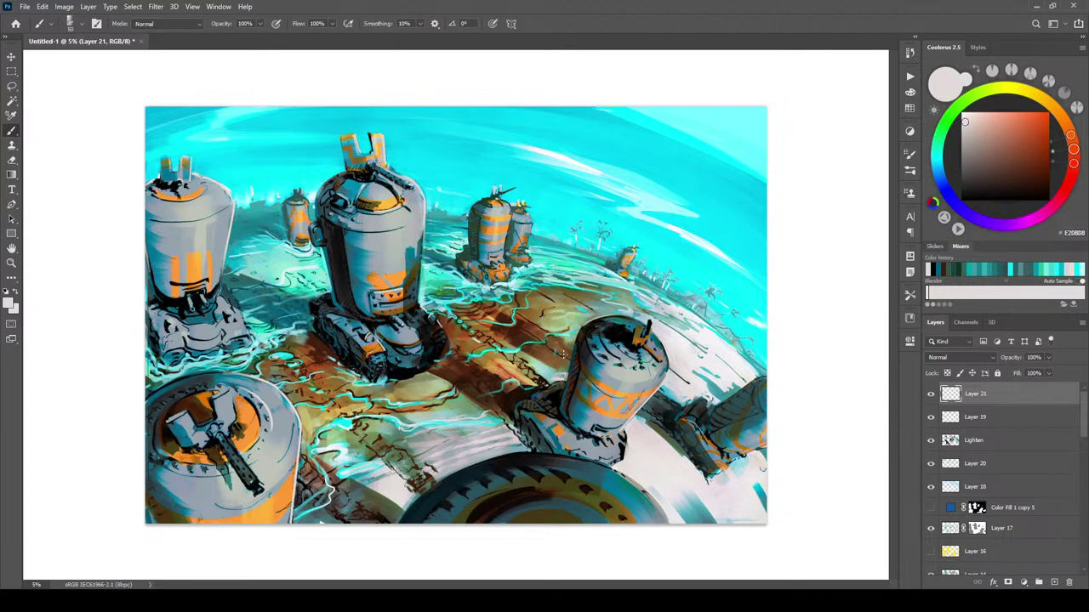
left_click_drag(715, 410, 767, 371)
key("ctrl+z")
left_click_drag(720, 404, 755, 379)
left_click_drag(764, 449, 725, 470)
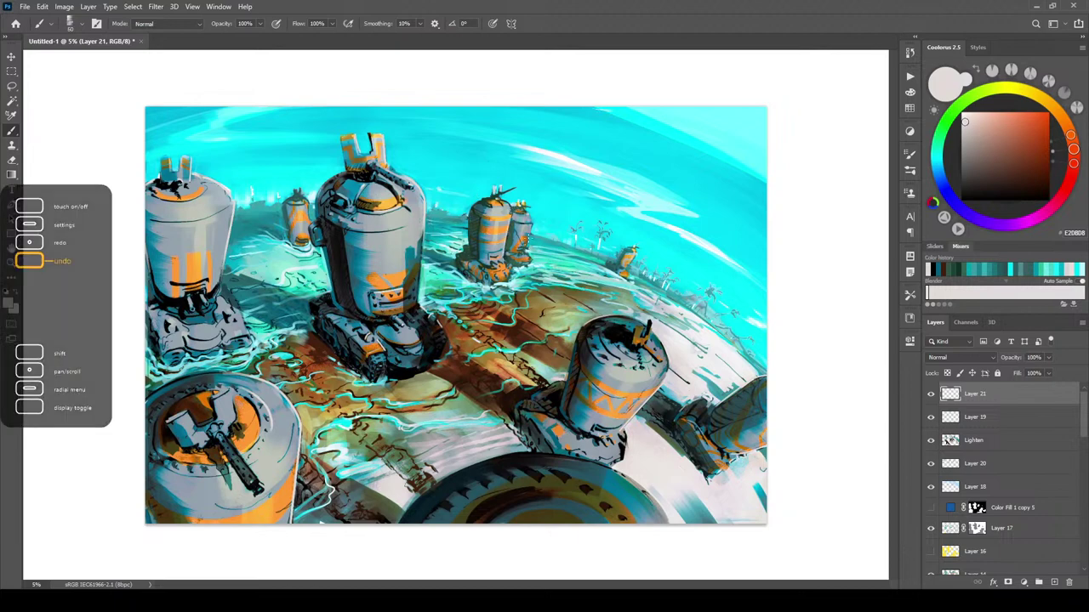
- Try thin rim highlights on the distant banded tanks and the small tank behind the central one, undoing unwanted strokes
left_click_drag(526, 249, 533, 222)
key("ctrl+z")
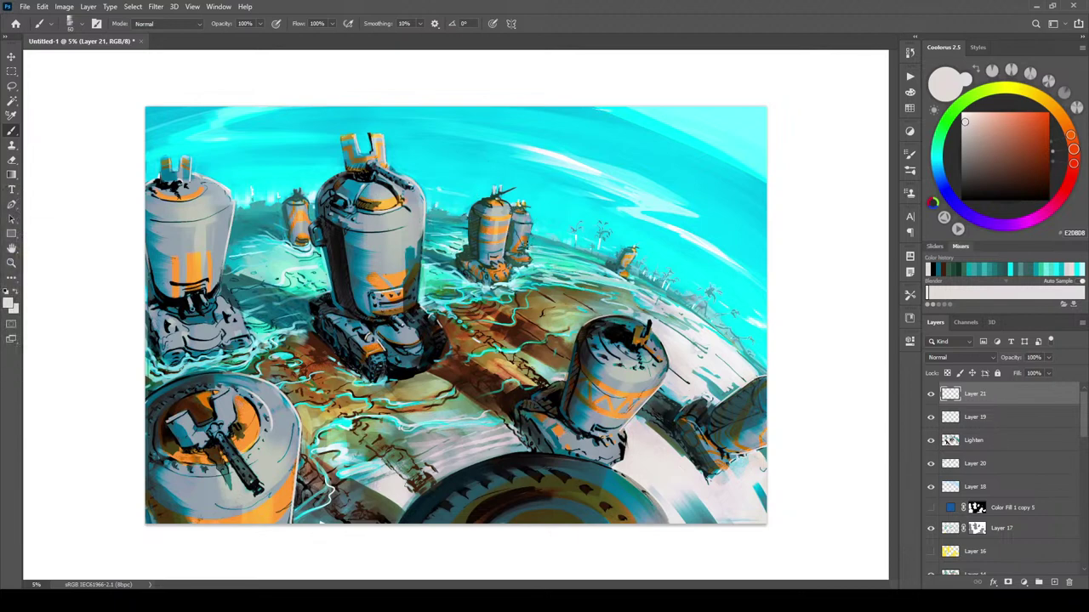
key("ctrl+z")
left_click_drag(506, 254, 513, 219)
key("ctrl+z")
key("ctrl+z")
left_click_drag(524, 247, 531, 224)
left_click_drag(312, 207, 309, 223)
left_click_drag(283, 206, 281, 225)
key("ctrl+z")
key("ctrl+z")
- Enlarge the brush and paint an off-white rim highlight along the outer curve of the foreground dome, redoing unwanted strokes
key("]")
left_click_drag(668, 524, 659, 505)
left_click_drag(553, 456, 627, 486)
key("ctrl+z")
left_click_drag(624, 476, 529, 453)
key("ctrl+z")
left_click_drag(613, 468, 488, 460)
left_click_drag(473, 463, 508, 454)
left_click_drag(444, 478, 388, 539)
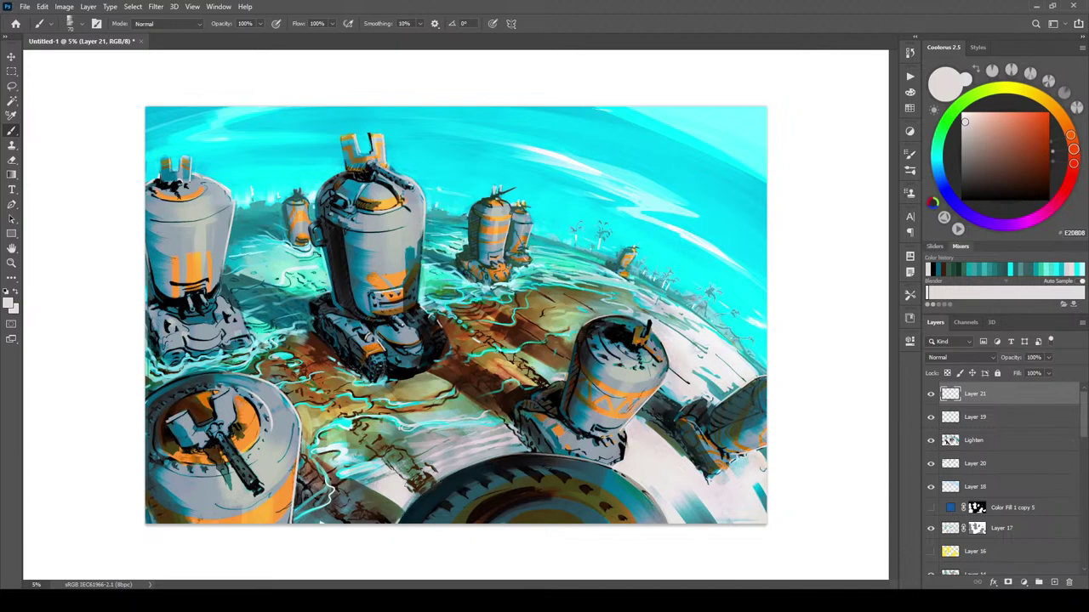
left_click_drag(513, 455, 398, 521)
key("ctrl+z")
left_click_drag(395, 521, 460, 472)
- Lock the highlight layer's transparent pixels, rename it Rim and choose a salmon pink paint colour
left_click(947, 373)
double_click(977, 394)
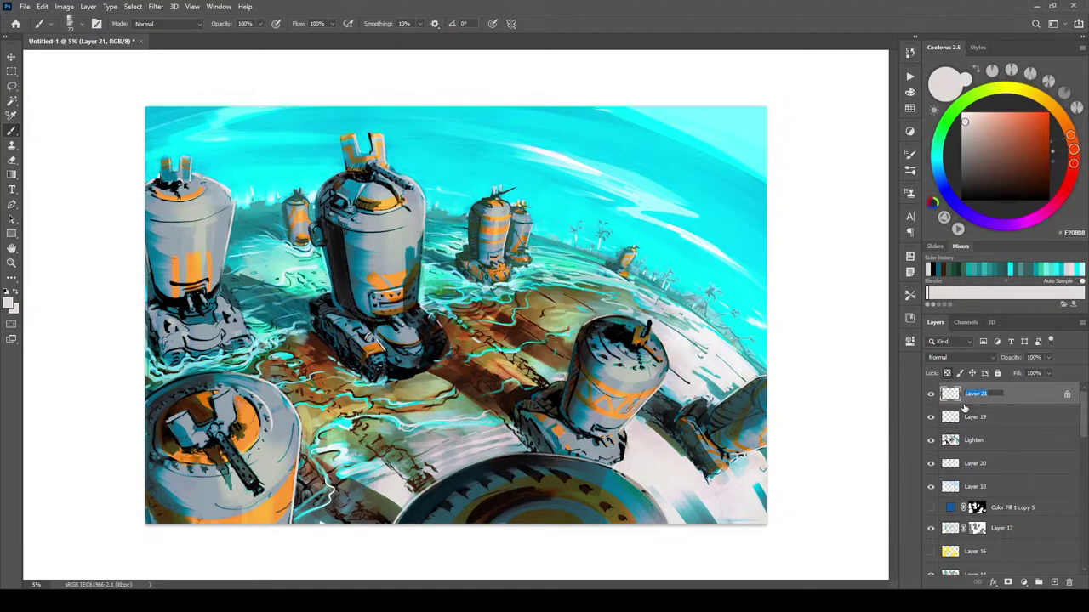
type("Rim")
key("Return")
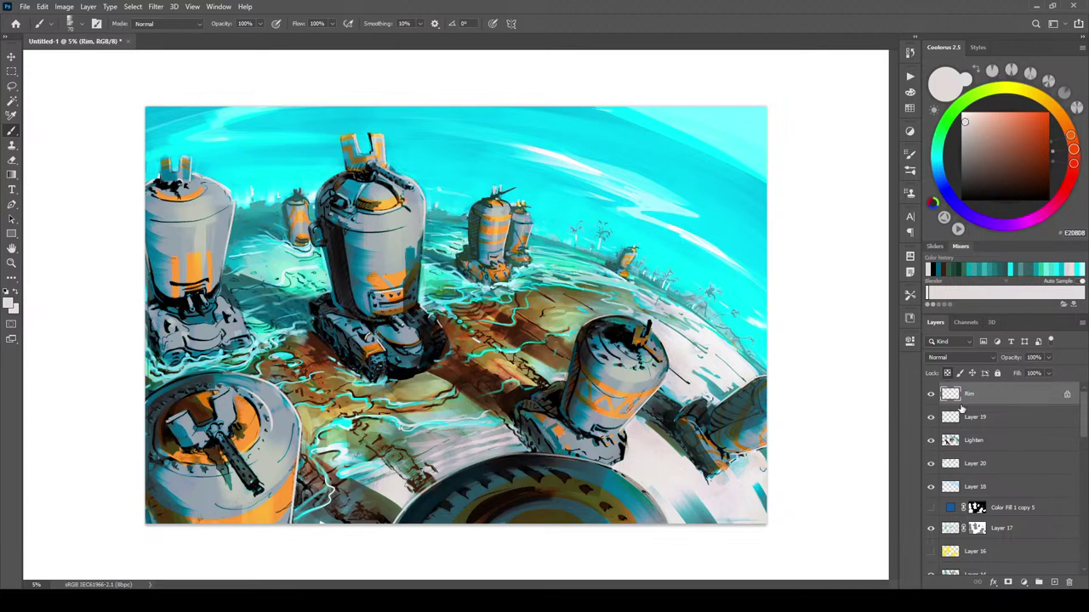
left_click(1001, 126)
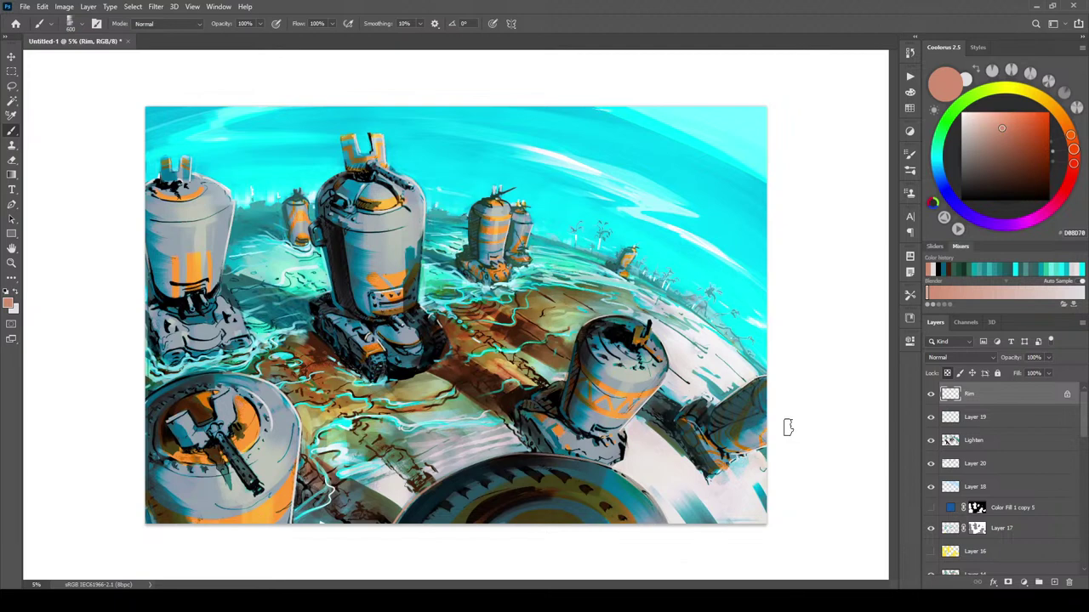
- Try periwinkle blue, white and cyan tones sampled from the painting as paint colour, settling on a bright sky blue
key("bracketright")
left_click(936, 166)
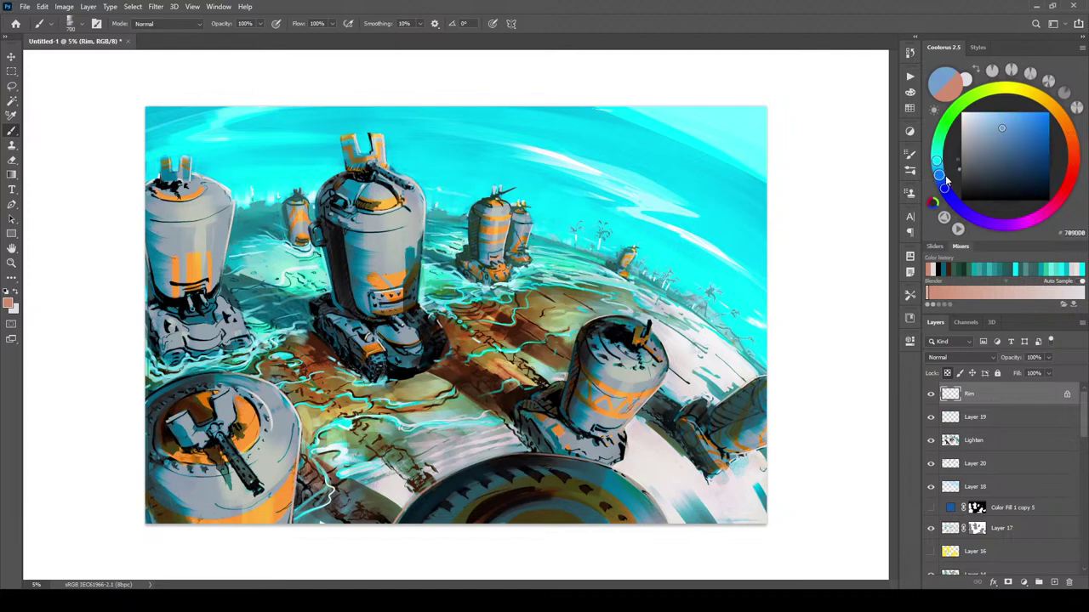
left_click(1018, 112)
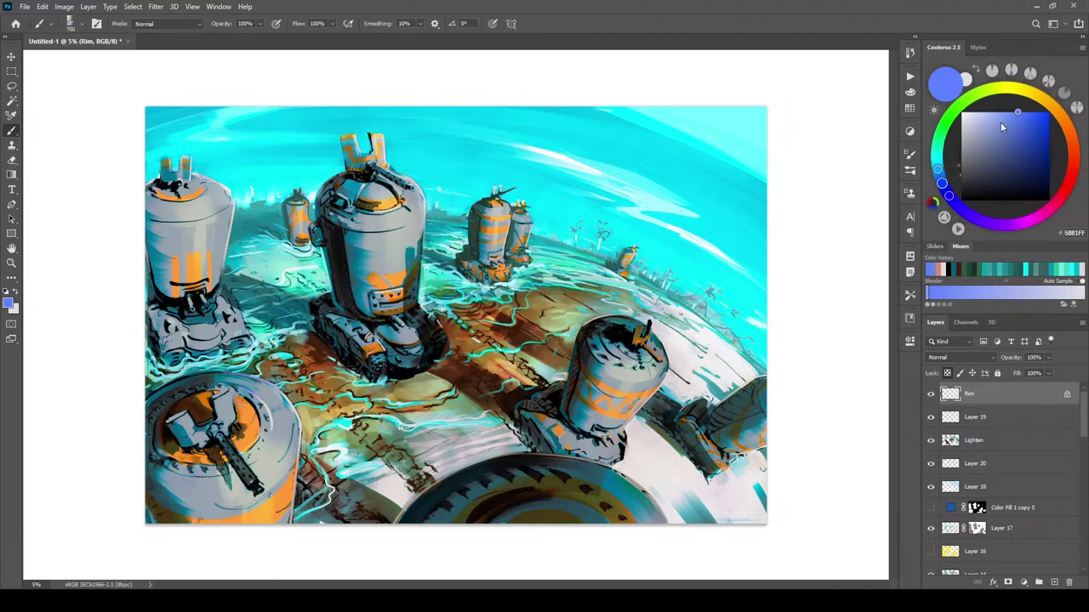
left_click_drag(987, 117, 960, 110)
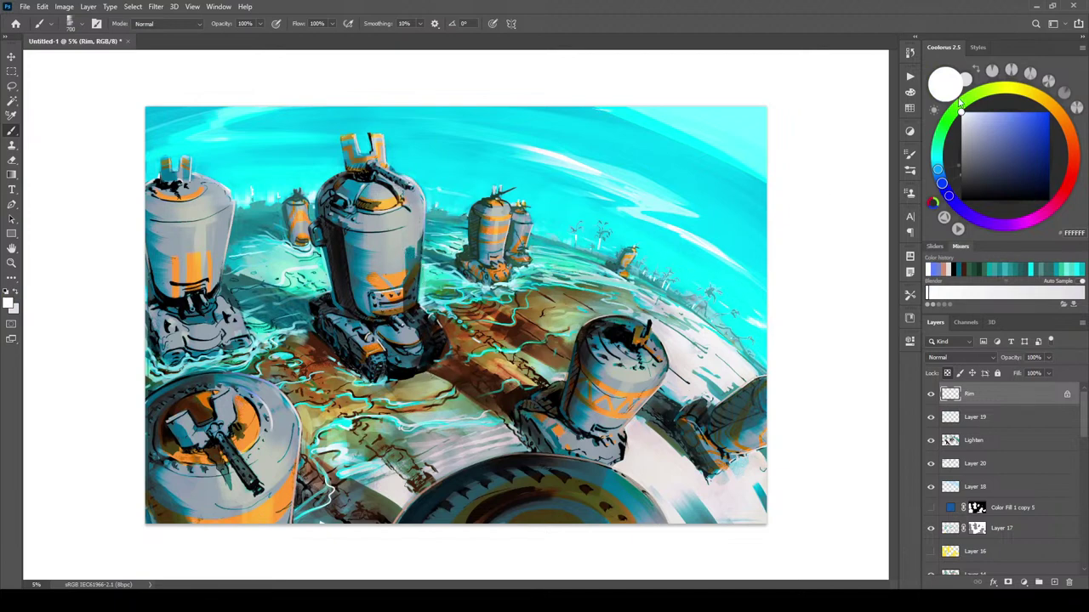
left_click(561, 192, "alt")
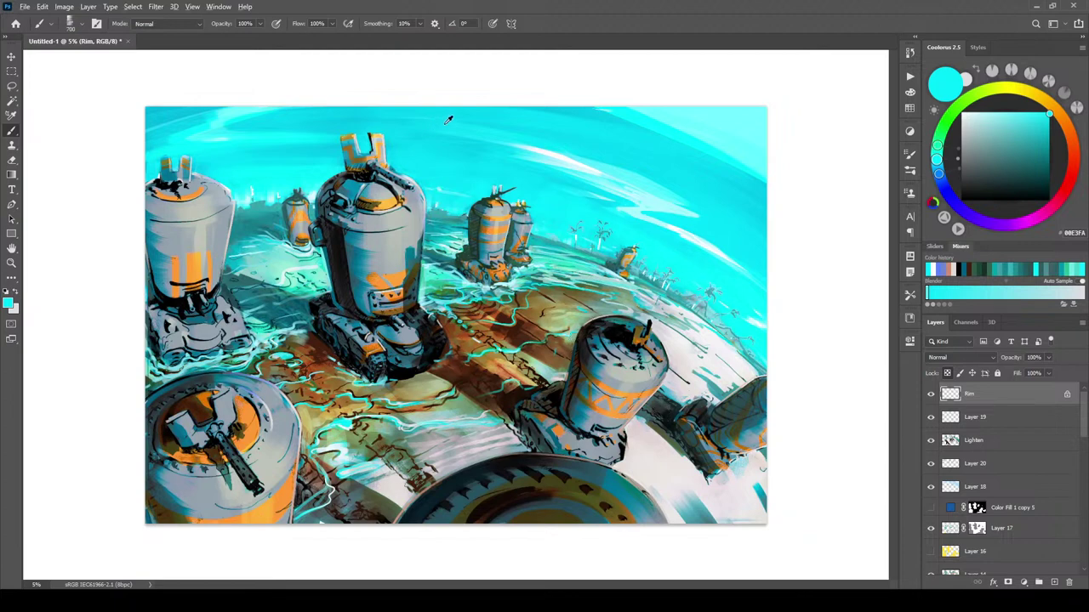
left_click(158, 243, "alt")
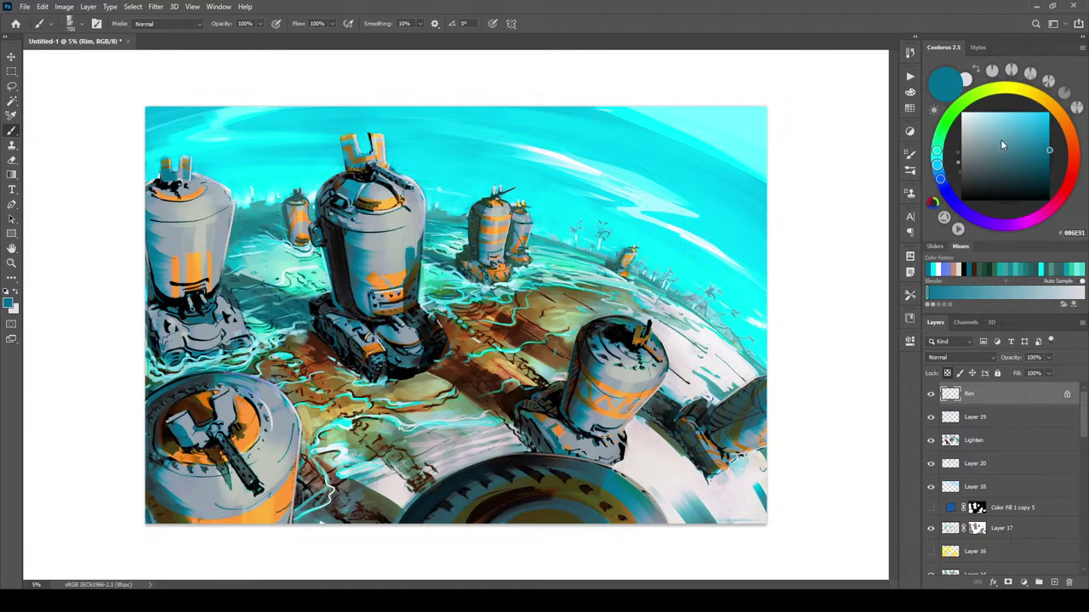
left_click_drag(1002, 145, 1049, 116)
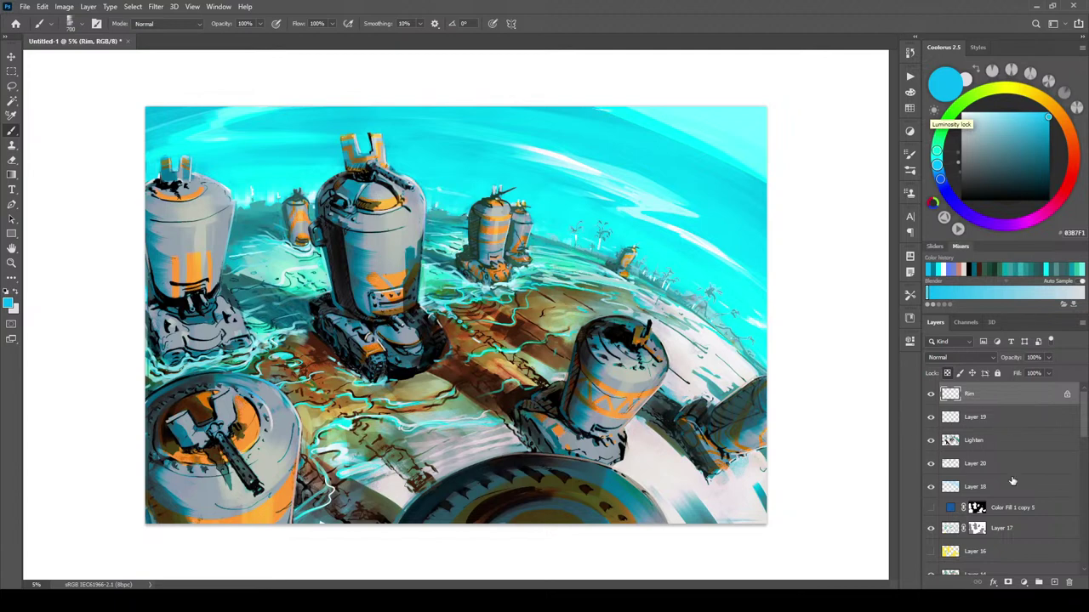
- Add a Curves adjustment layer above the Rim layer and raise the darker midtones at input 77 to output 108
left_click(1024, 583)
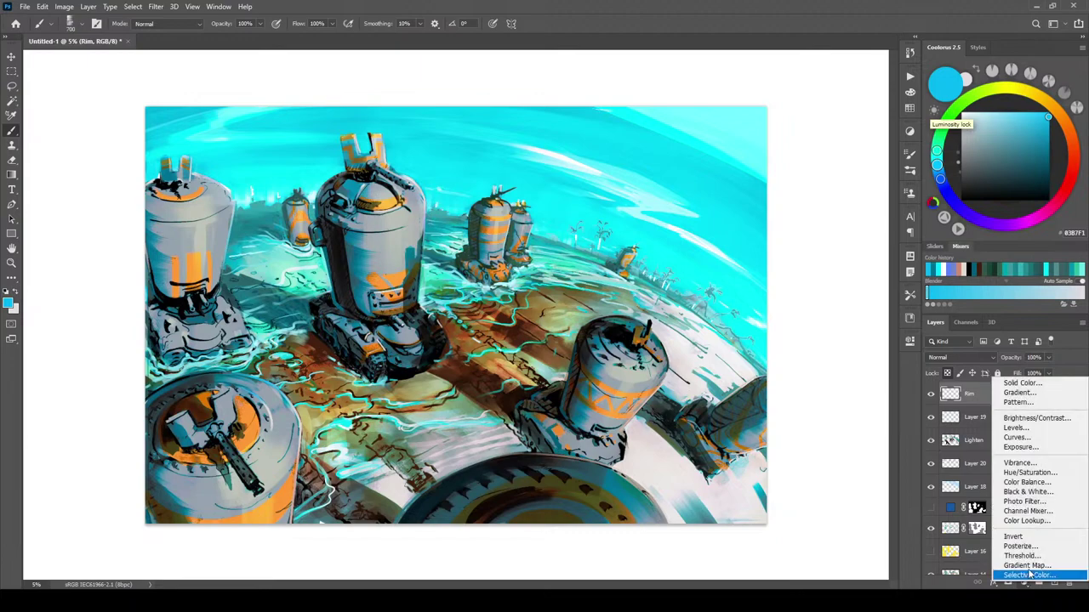
left_click(1038, 438)
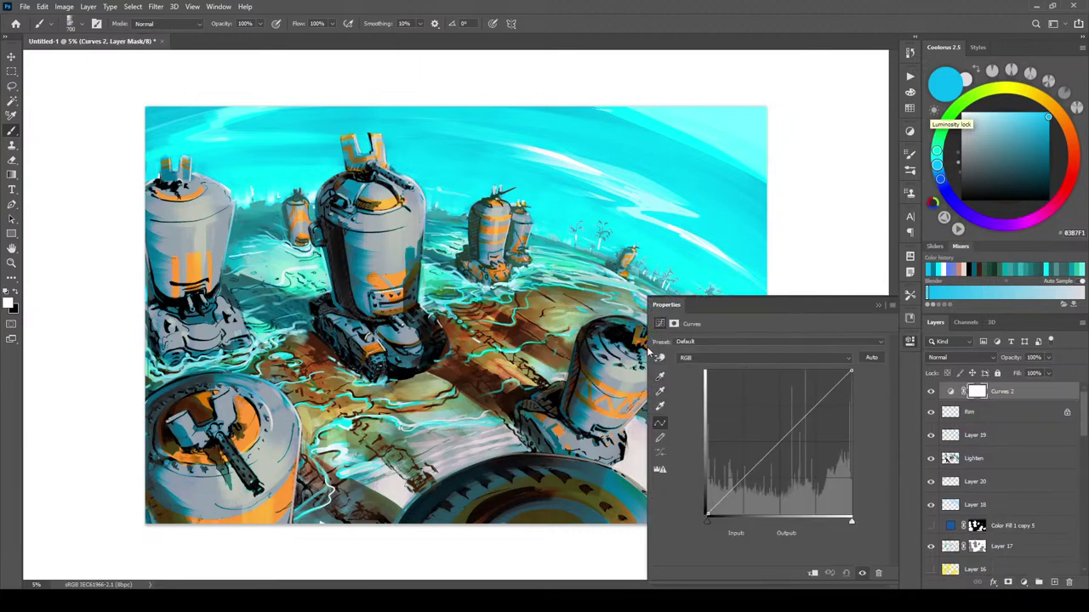
key("f")
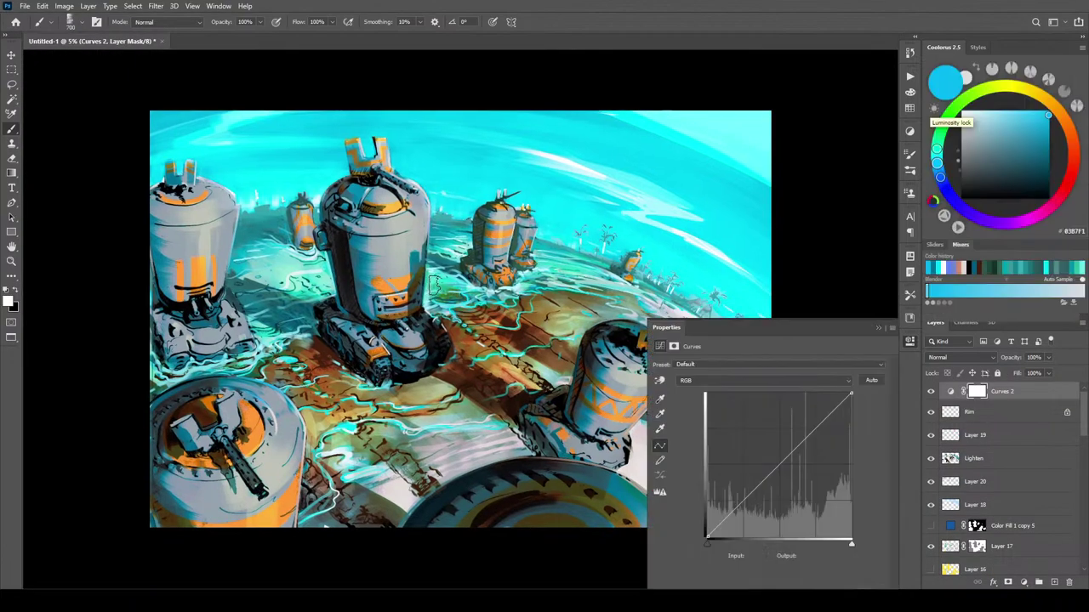
mouse_move(463, 279)
left_mouse_down()
mouse_move(308, 235)
mouse_move(258, 257)
mouse_move(253, 249)
mouse_move(268, 260)
mouse_move(254, 252)
mouse_move(282, 235)
left_mouse_up()
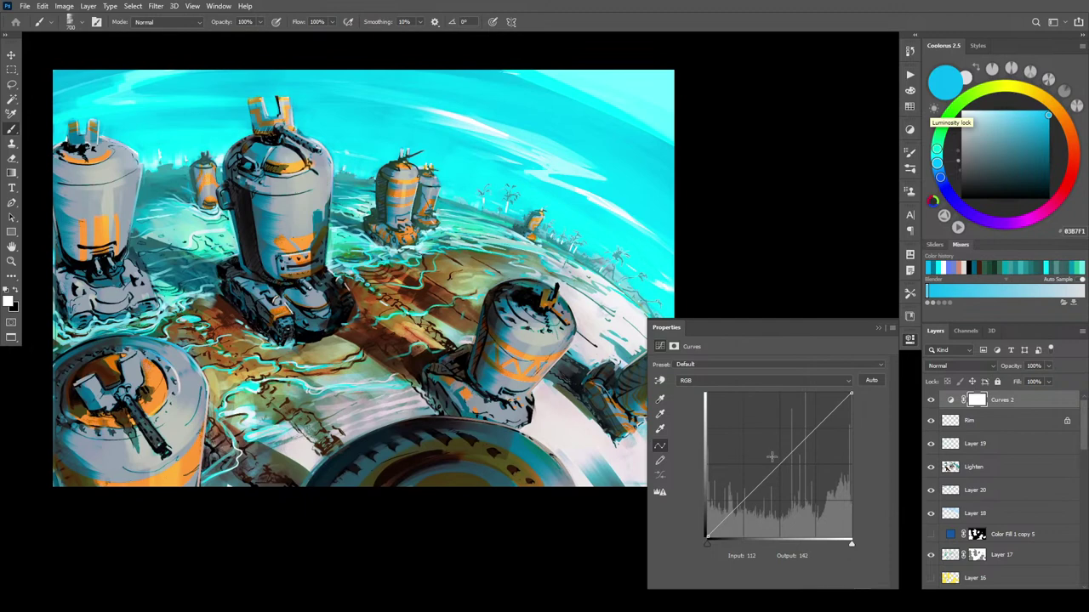
left_click_drag(747, 496, 750, 477)
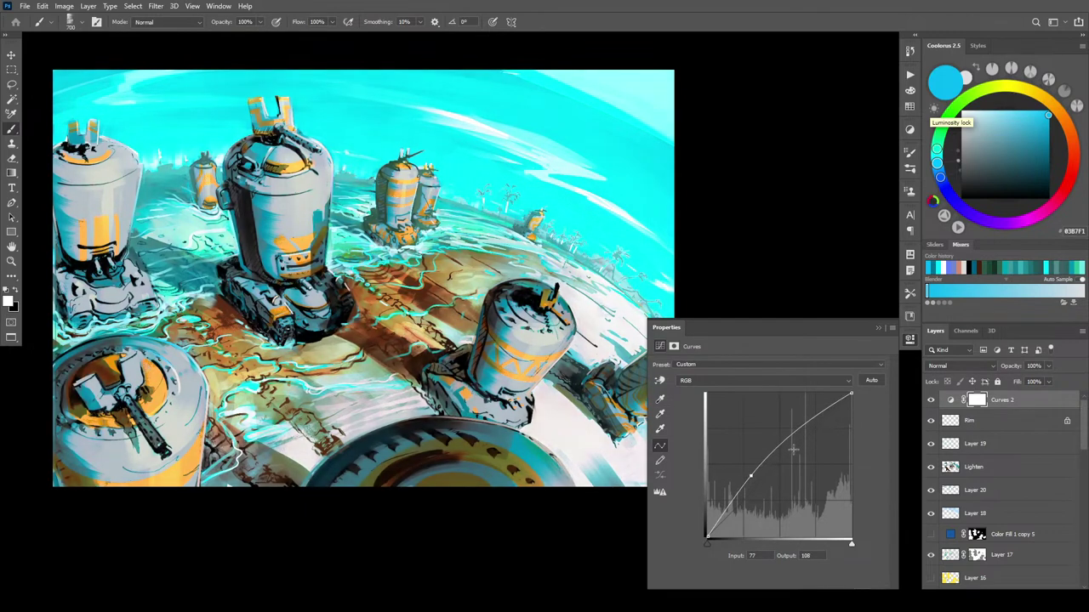
- Refine the brightening curve with extra shadow, midtone and highlight points, including input 192 to output 217 and input 82 to output 107
left_click_drag(806, 432, 808, 423)
left_click_drag(728, 509, 724, 512)
left_click_drag(771, 456, 773, 461)
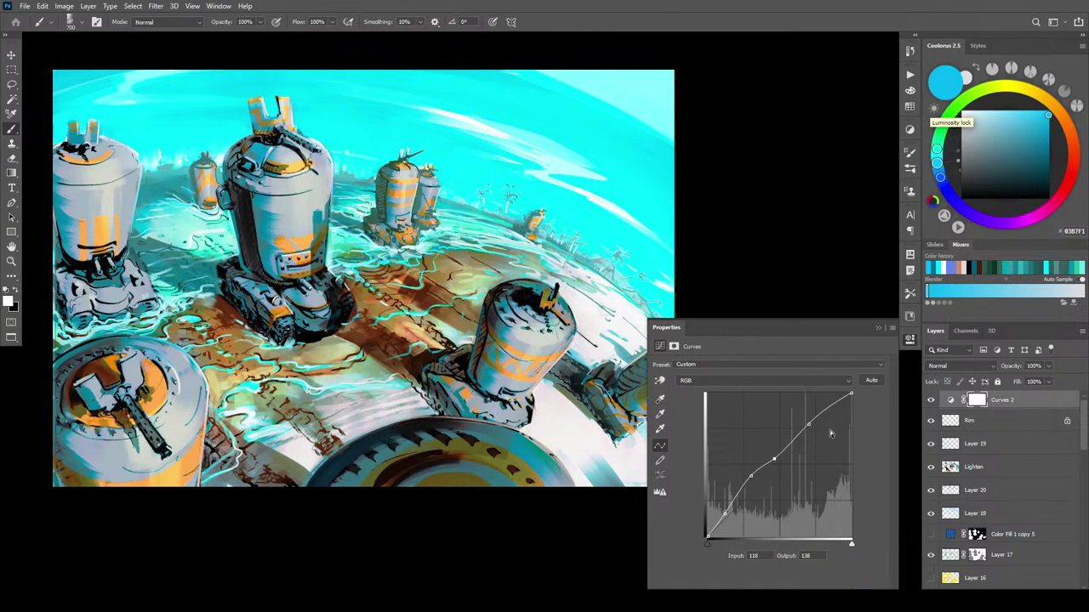
left_click_drag(814, 426, 842, 398)
left_click_drag(774, 460, 814, 416)
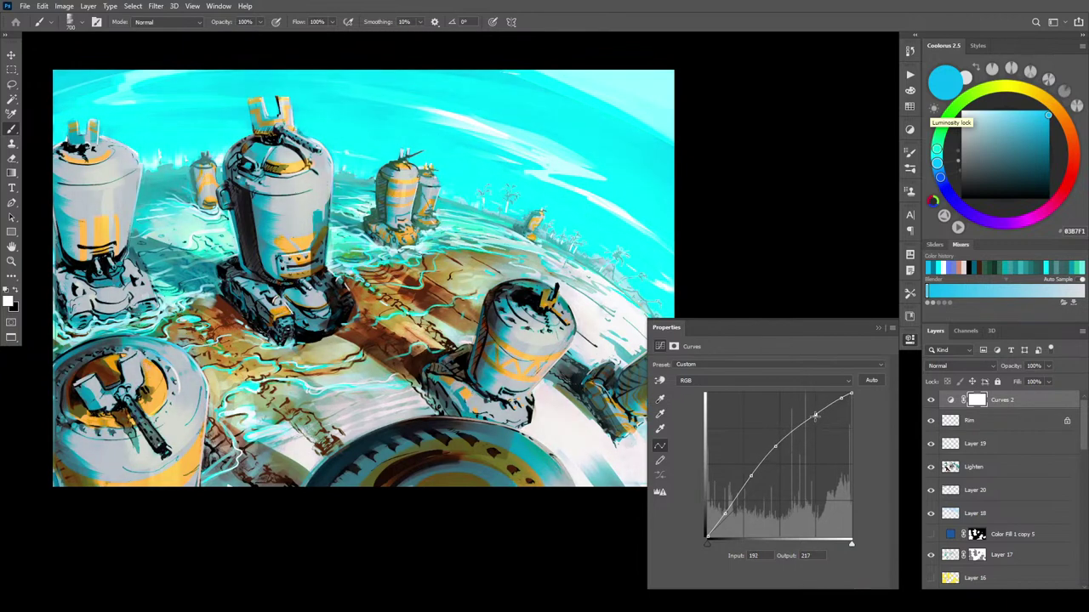
left_click(753, 478)
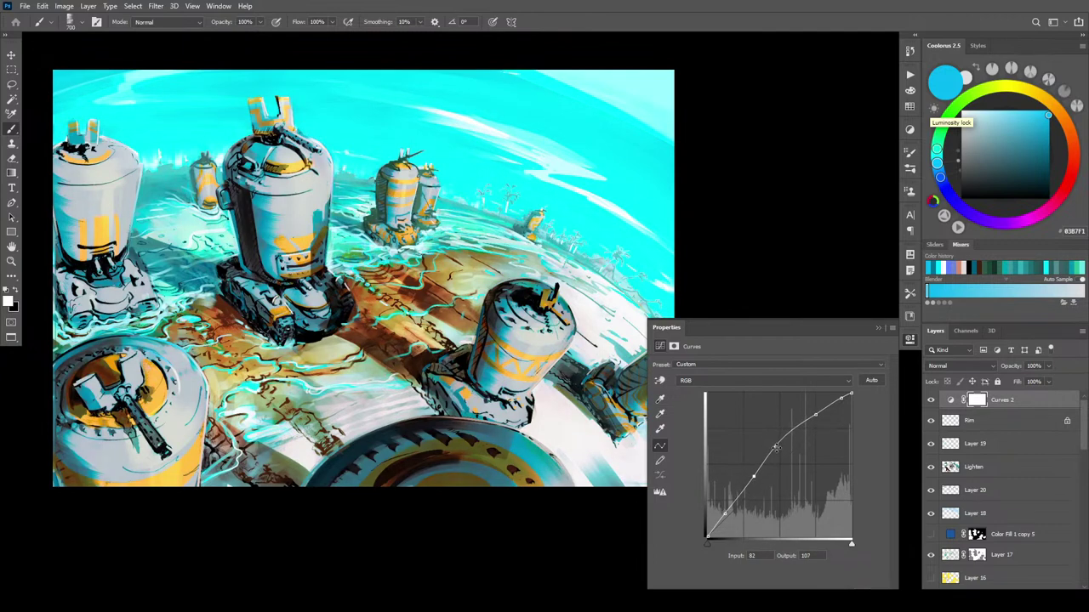
left_click_drag(775, 446, 778, 448)
left_click(879, 326)
- Compare the painting with and without the Curves 2 adjustment, Layer 17 and Layer 17's mask
left_click(931, 400)
left_click(931, 400)
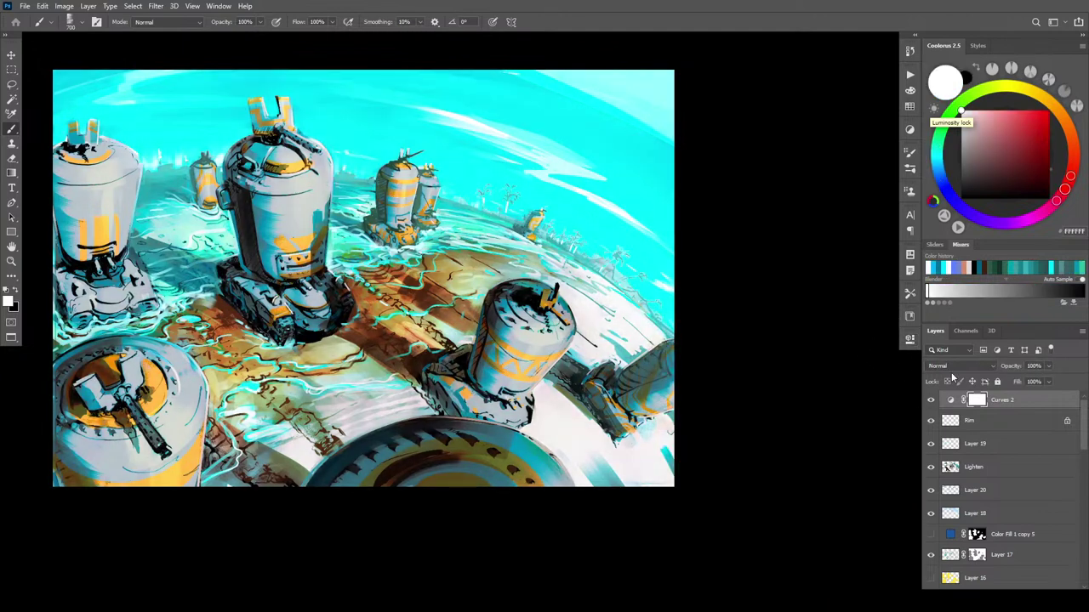
left_click(930, 400)
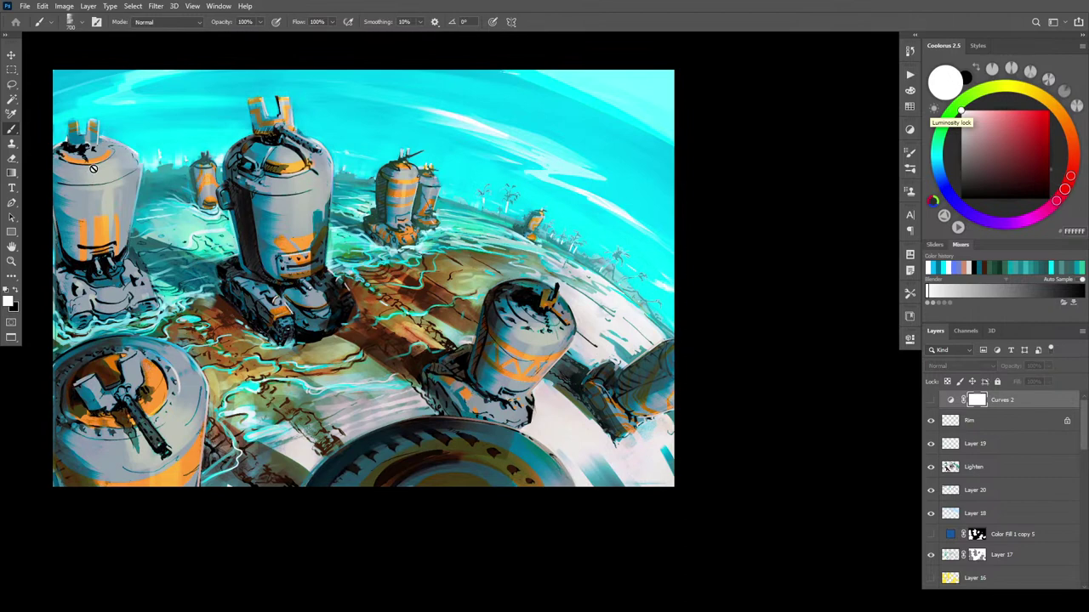
left_click(930, 400)
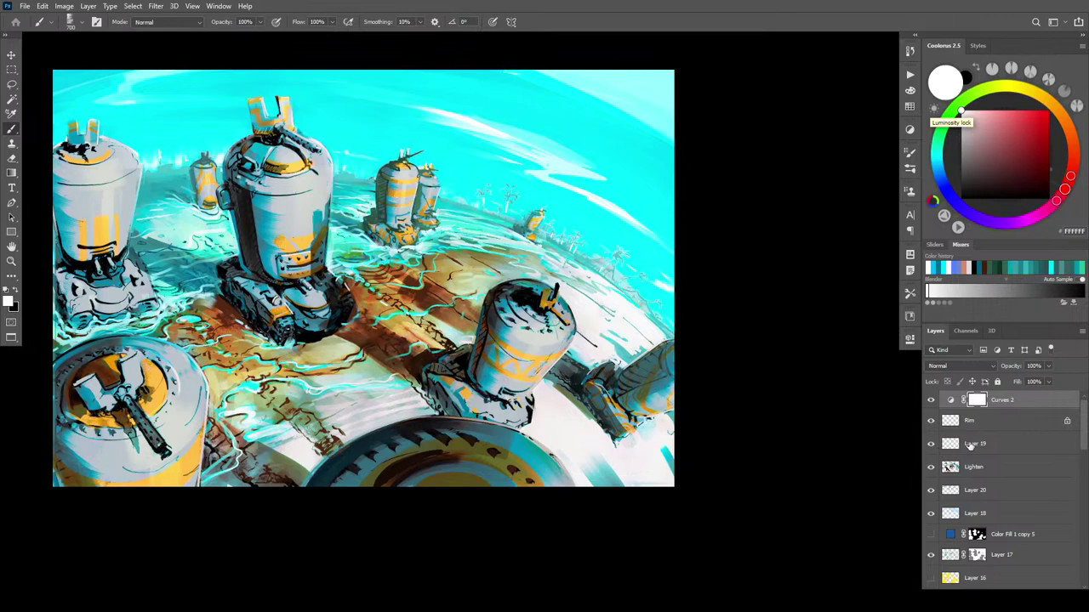
left_click(931, 555)
left_click(931, 554)
left_click(979, 557, "shift")
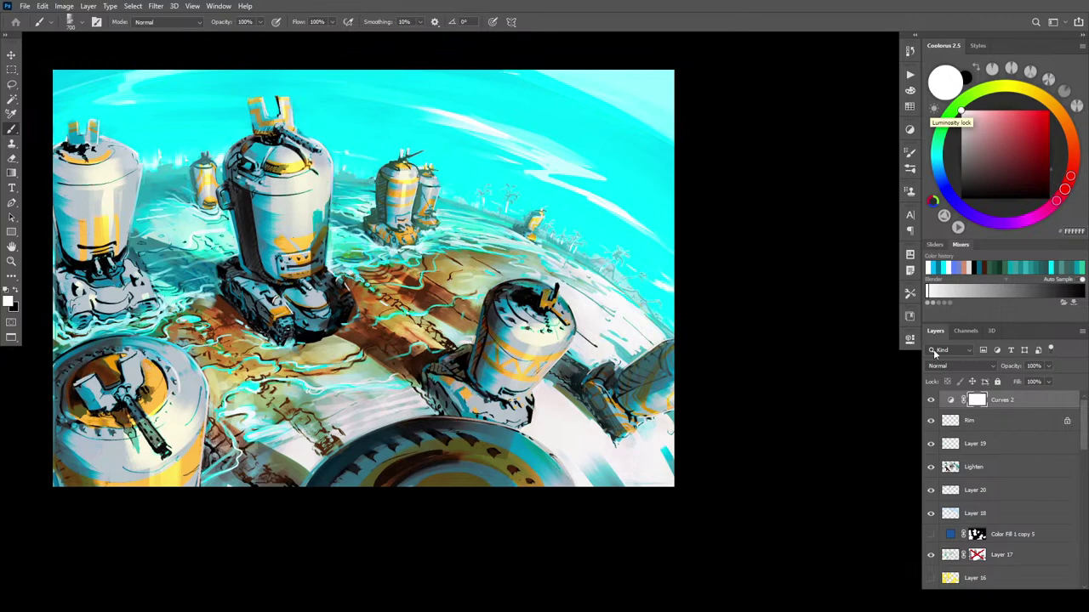
left_click(977, 557, "shift")
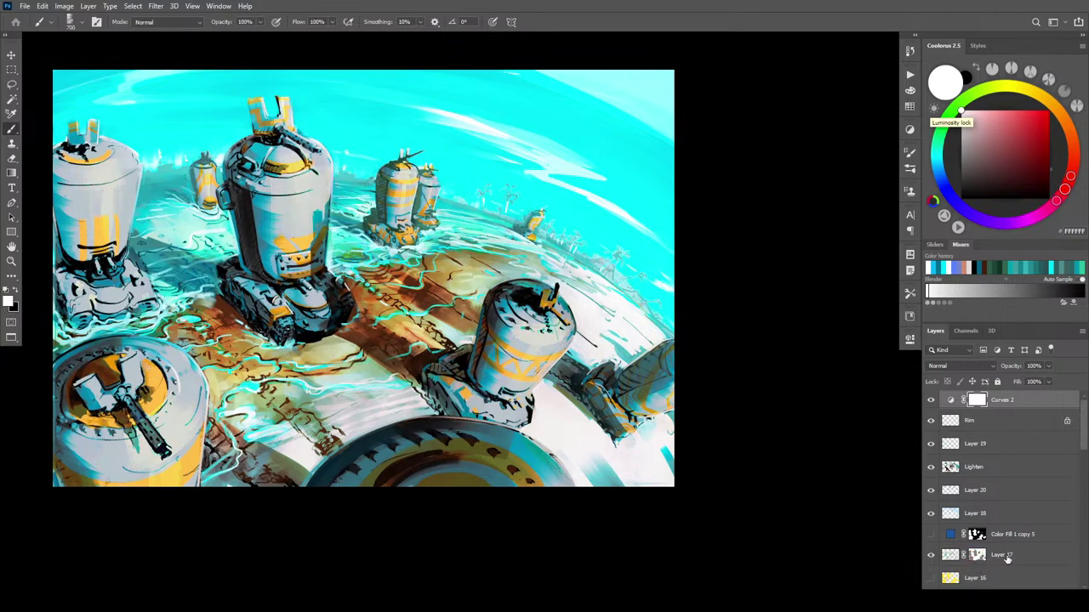
- Duplicate Layer 17 above the Curves 2 layer and invert the copy's mask
mouse_move(1007, 559)
left_mouse_down()
mouse_move(1015, 558)
mouse_move(1011, 400)
left_mouse_up()
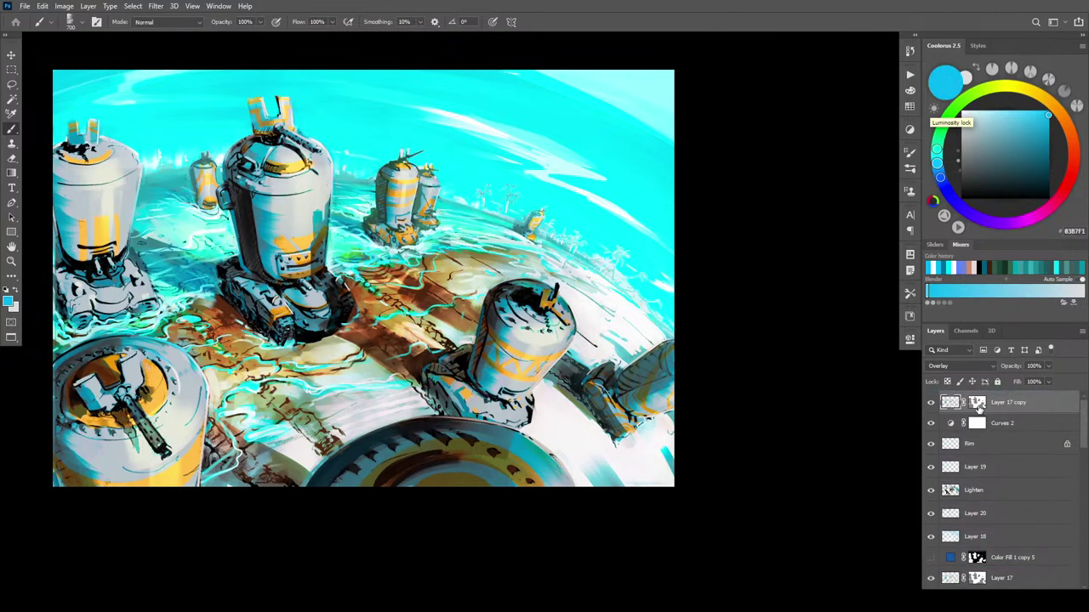
left_click(977, 406)
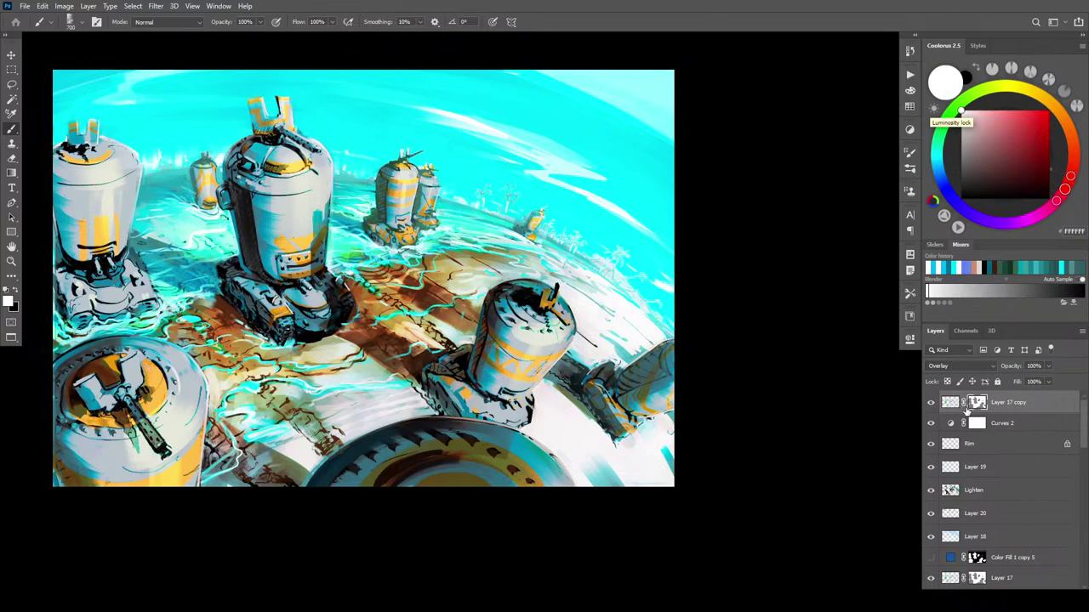
key("ctrl+i")
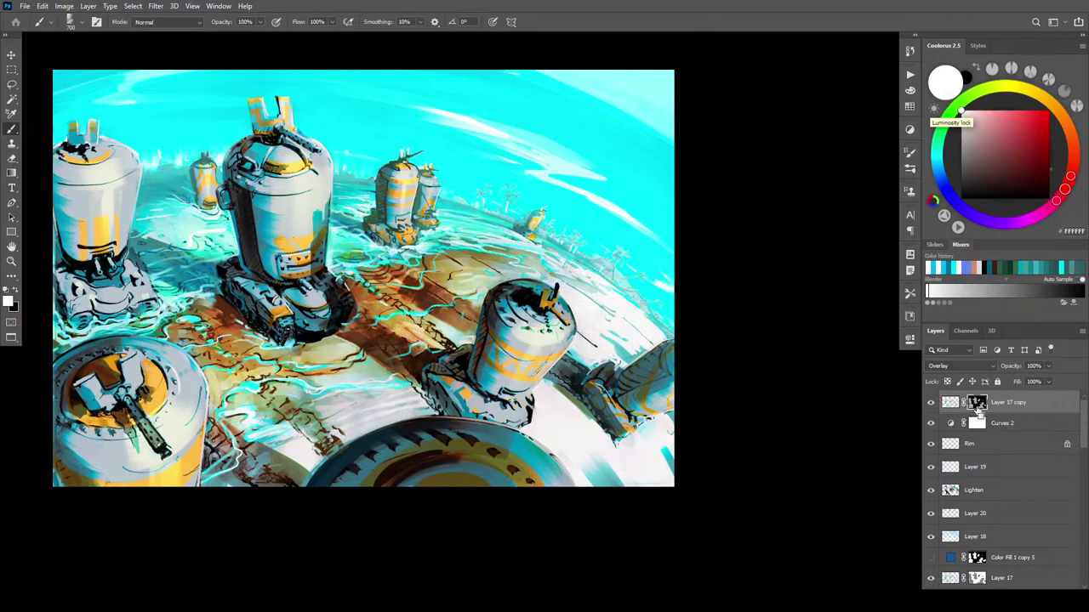
- Apply Curves to the Layer 17 copy mask, setting the white point to input 149 and lowering the midtones, and compare the effect
left_click(64, 6)
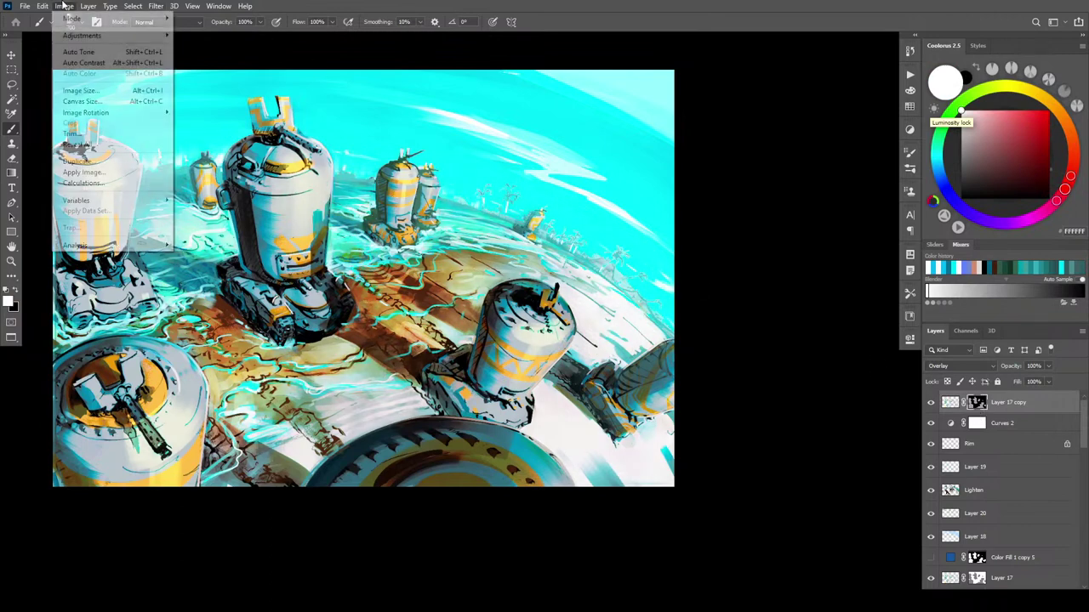
mouse_move(85, 35)
left_click(212, 56)
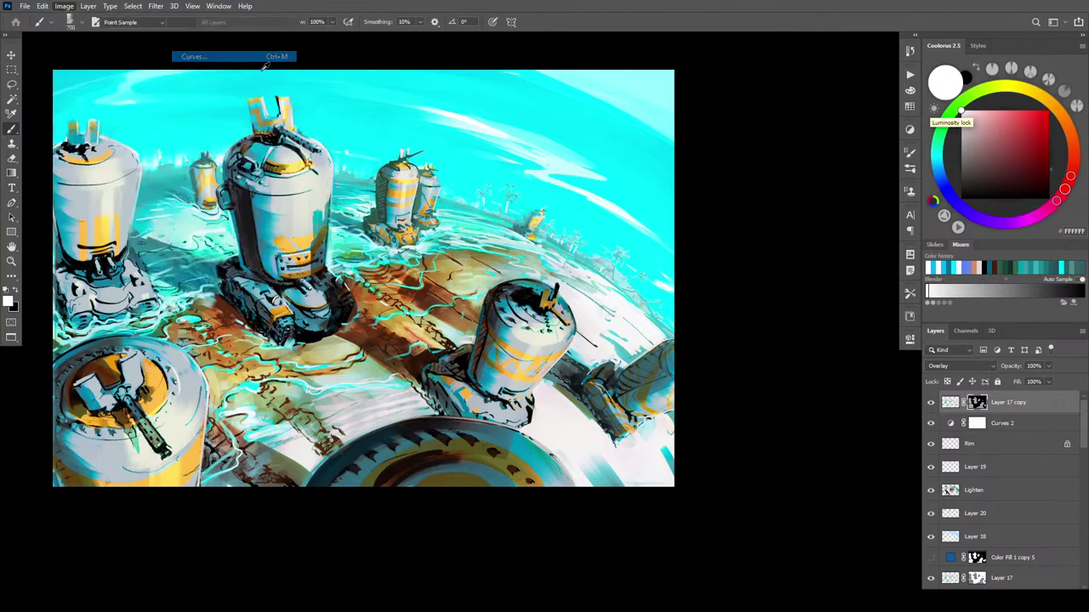
left_click_drag(892, 265, 832, 264)
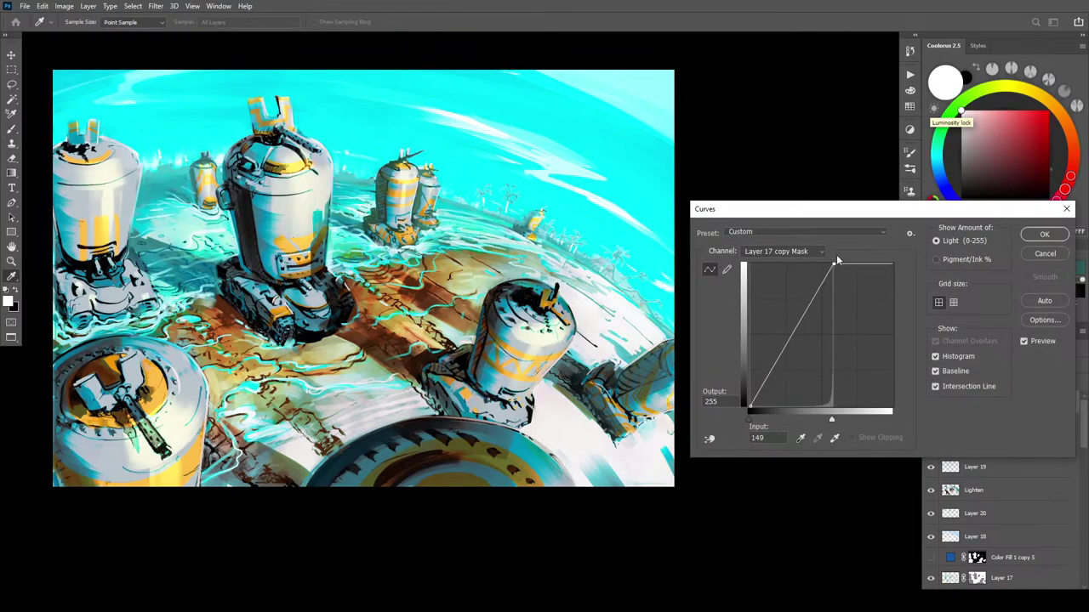
left_click_drag(786, 349, 796, 366)
left_click(1040, 237)
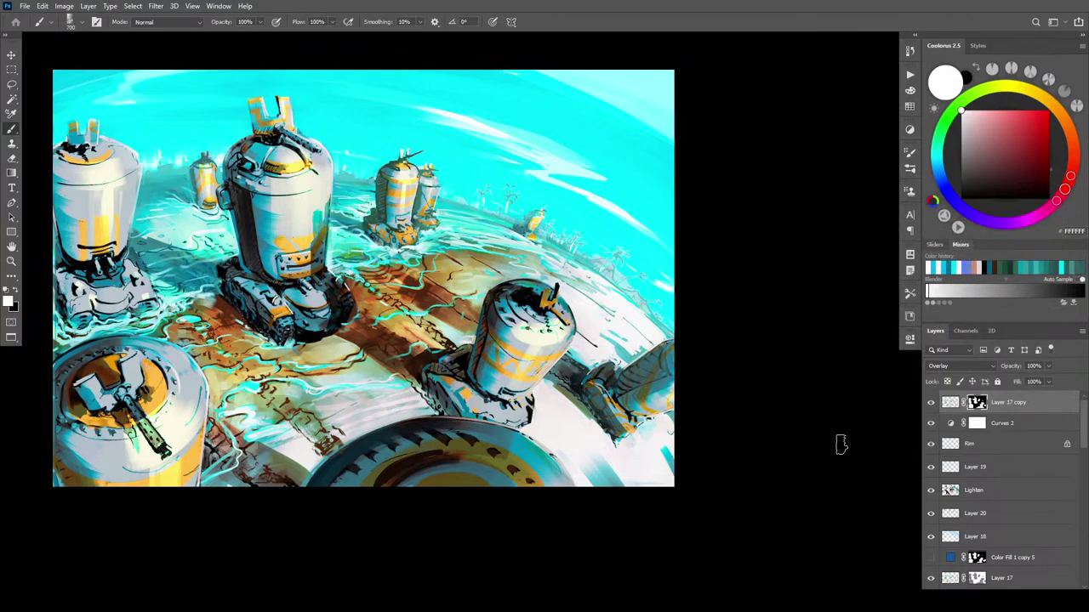
left_click(930, 403)
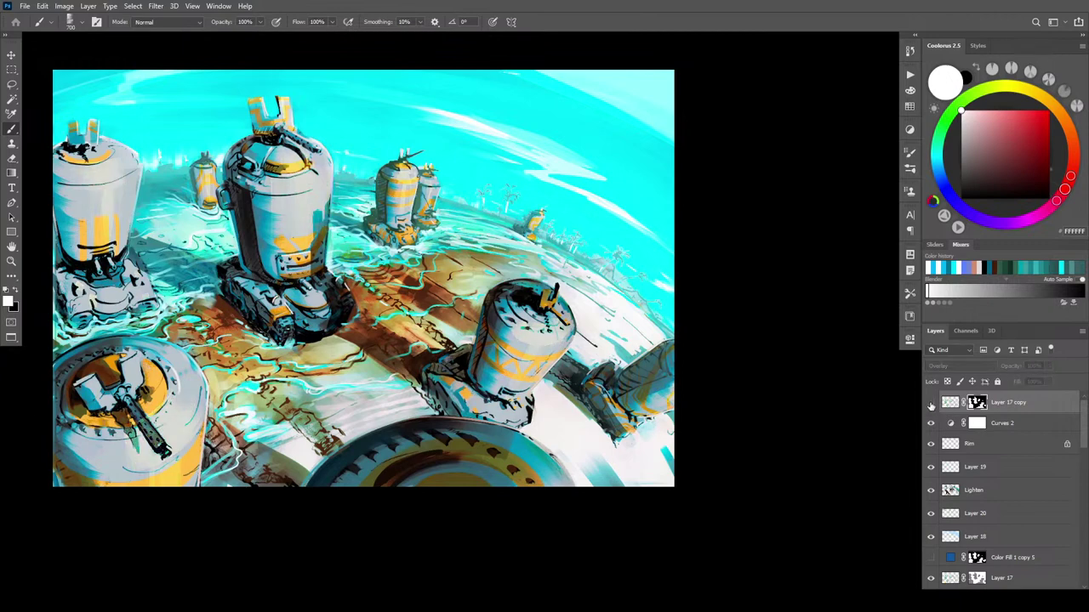
left_click(930, 405)
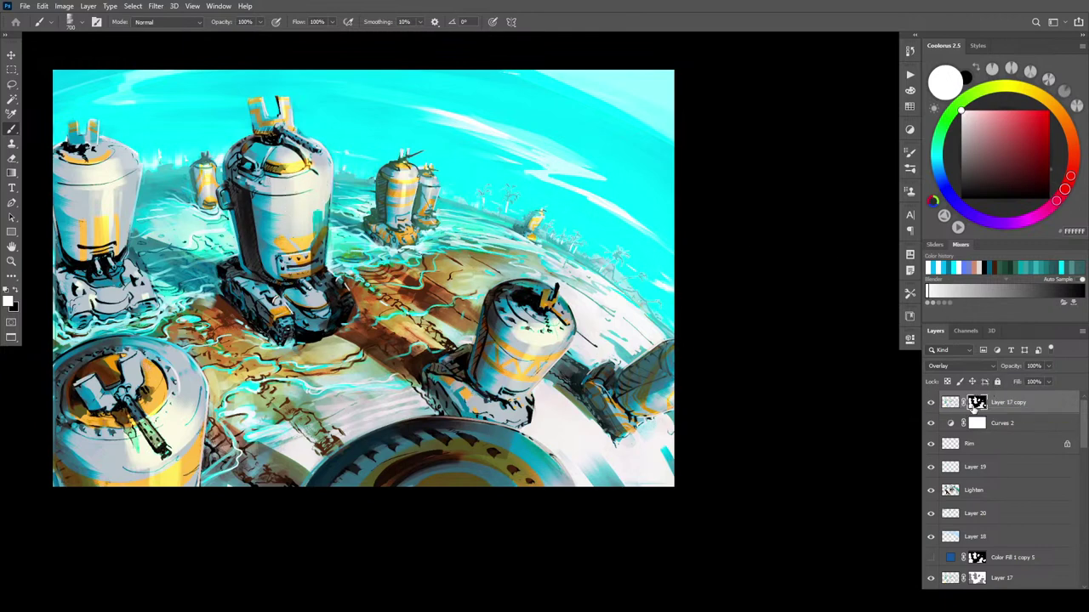
- Paint black on the Layer 17 copy mask over the central tank's dome and the upper body of the front-right tank
key("x")
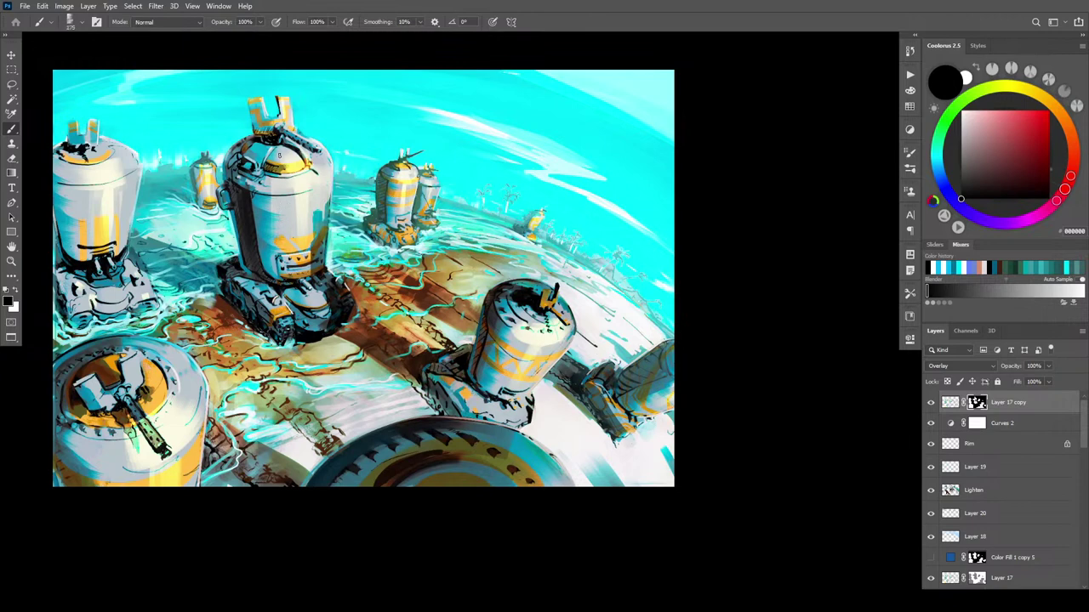
left_click_drag(279, 176, 312, 173)
key("bracketright")
key("bracketright")
key("bracketright")
key("bracketright")
key("bracketright")
left_click_drag(526, 326, 554, 325)
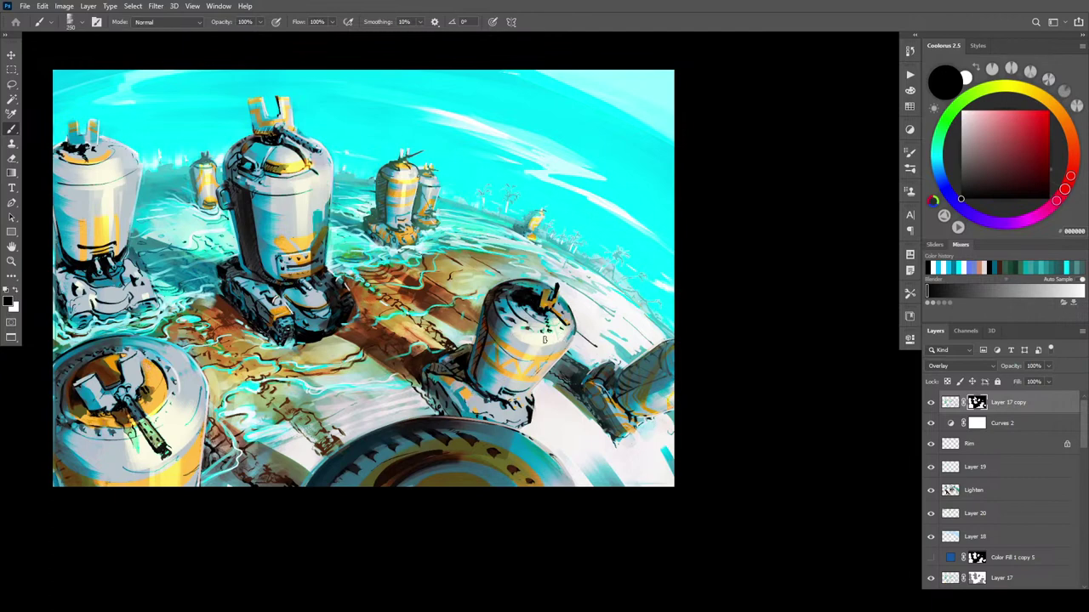
left_click_drag(544, 339, 521, 341)
- Mask out the overlay on the far-left tank's shoulder with a larger black brush, and reduce the brush size
key("bracketright")
key("bracketright")
key("bracketright")
key("bracketright")
key("bracketright")
left_click_drag(121, 168, 112, 173)
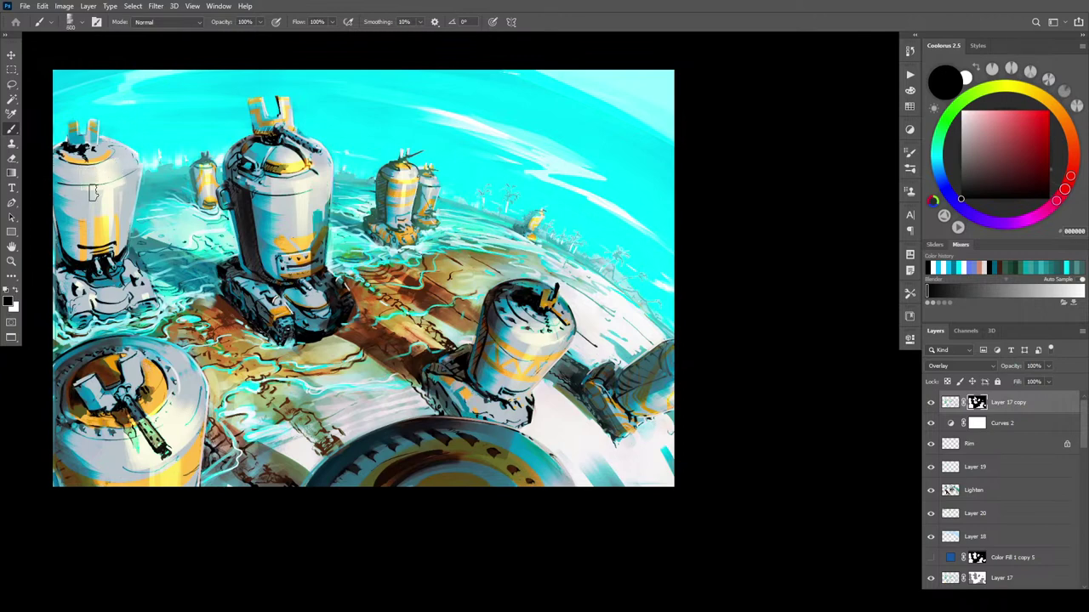
key("bracketleft")
key("bracketleft")
key("bracketleft")
key("bracketleft")
- Set the Layer 17 copy's opacity to 84% and compare the painting with and without Curves 2
left_click(1048, 367)
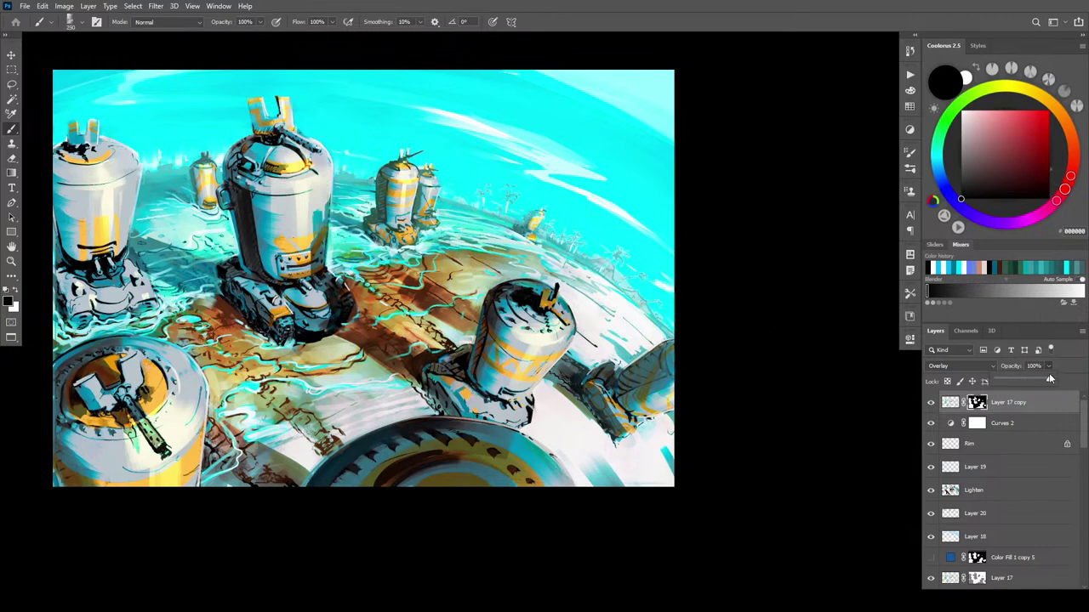
mouse_move(1049, 379)
left_mouse_down()
mouse_move(997, 379)
mouse_move(1060, 379)
mouse_move(1038, 383)
left_mouse_up()
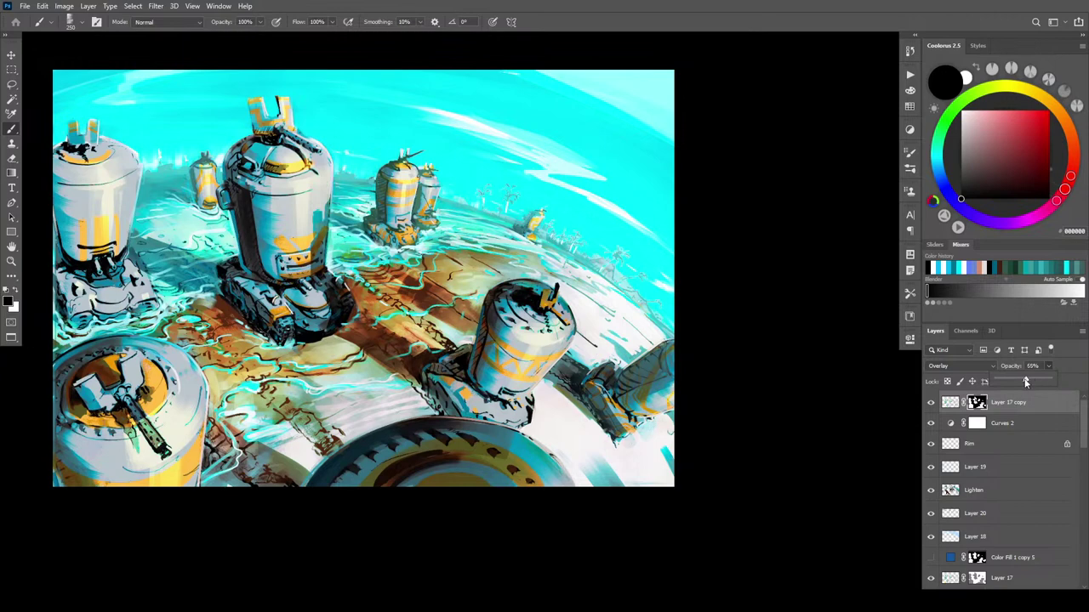
left_click_drag(1026, 383, 1055, 380)
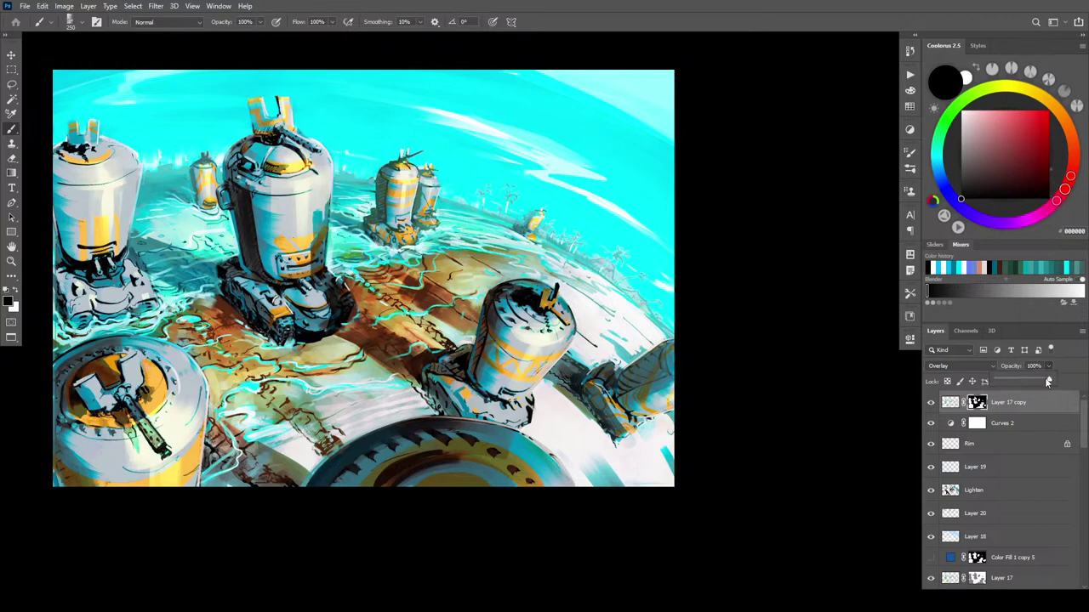
left_click_drag(1043, 382, 1034, 382)
left_click(930, 424)
left_click(931, 424)
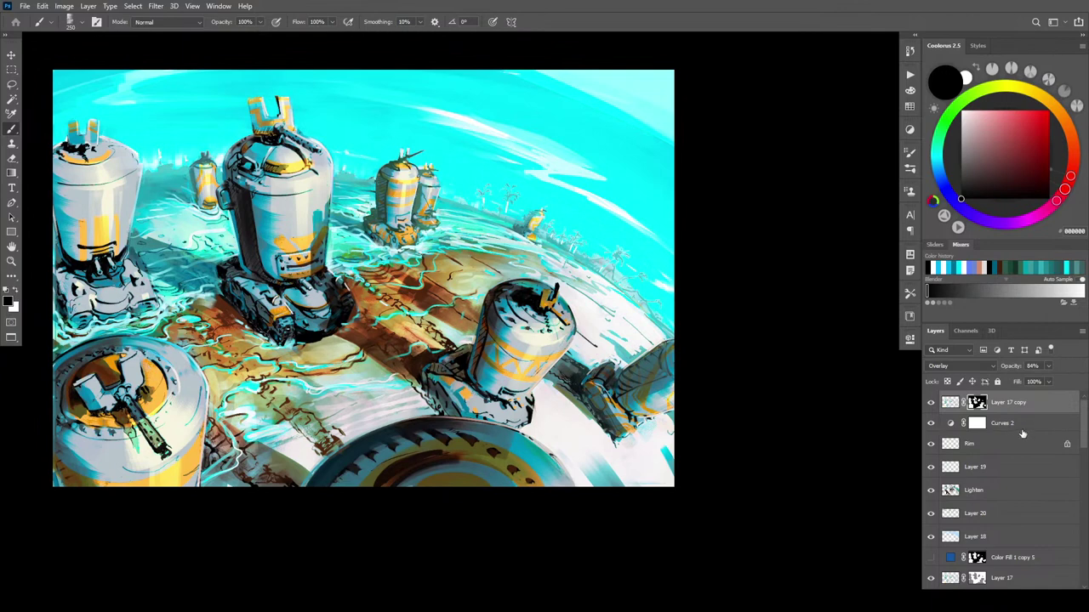
- Lower the opacity of the Curves 2 adjustment layer to about 57%
left_click(1024, 425)
left_click_drag(1048, 367, 1026, 380)
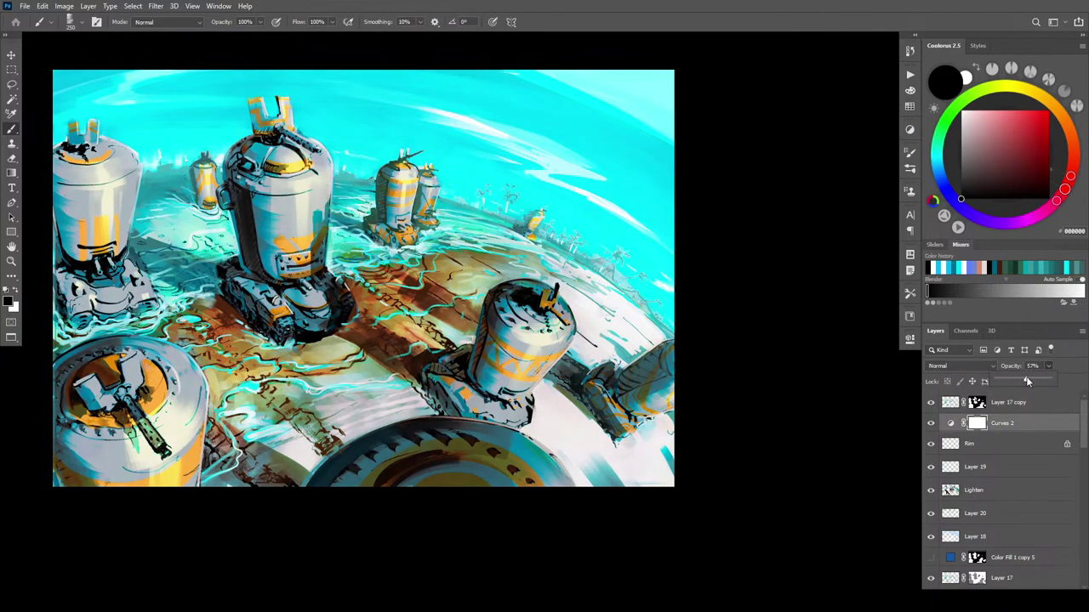
- Add a Color Balance adjustment above Layer 17 copy and shift its midtones to red +16, green +29 and moderately toward blue
left_click(1019, 405)
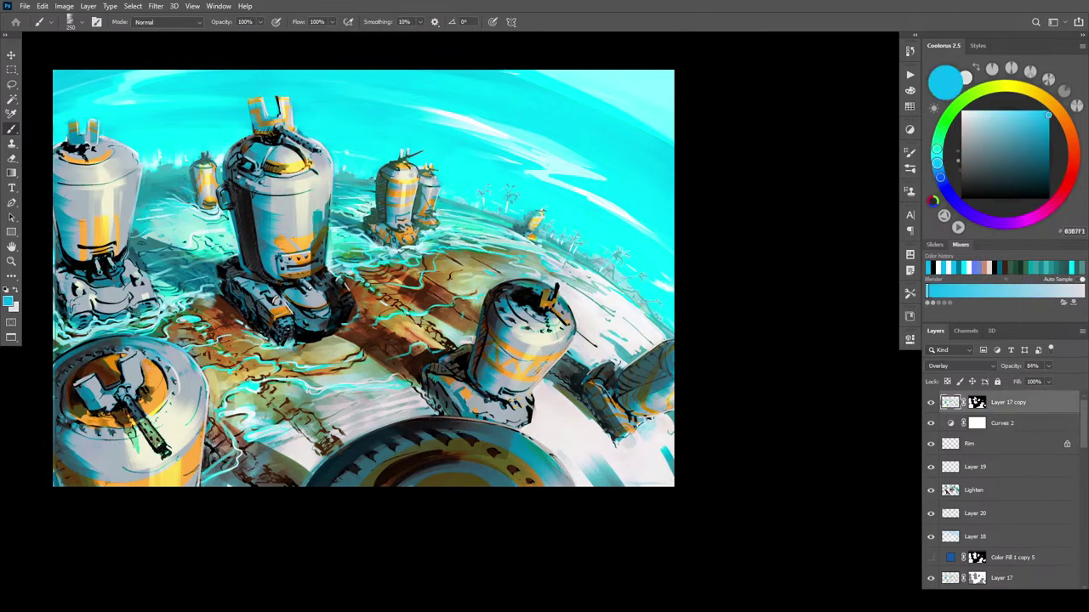
left_click(1032, 606)
left_click(1033, 502)
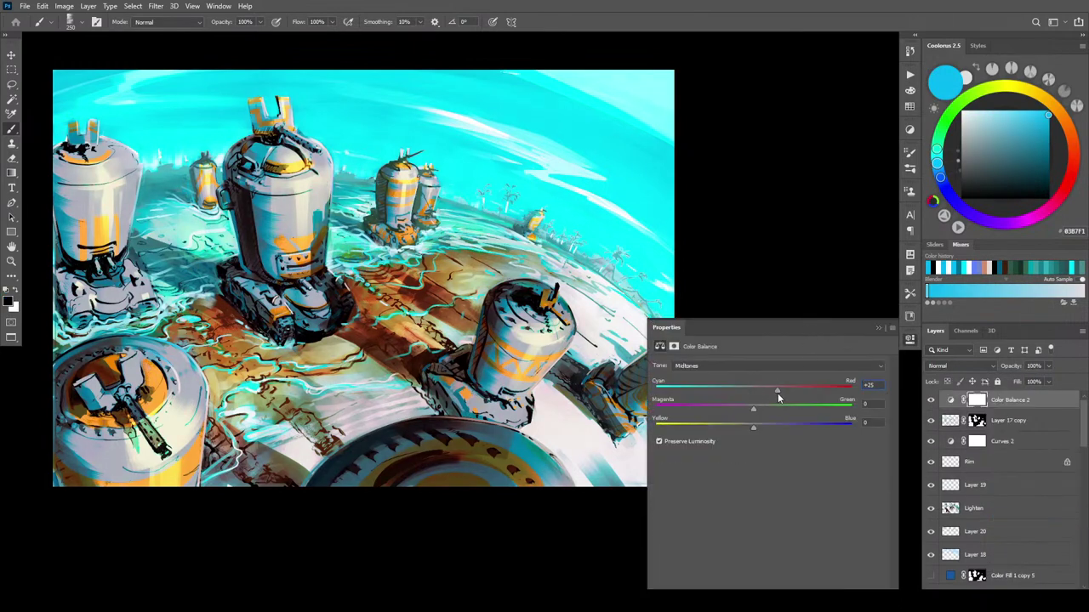
left_click_drag(778, 393, 767, 412)
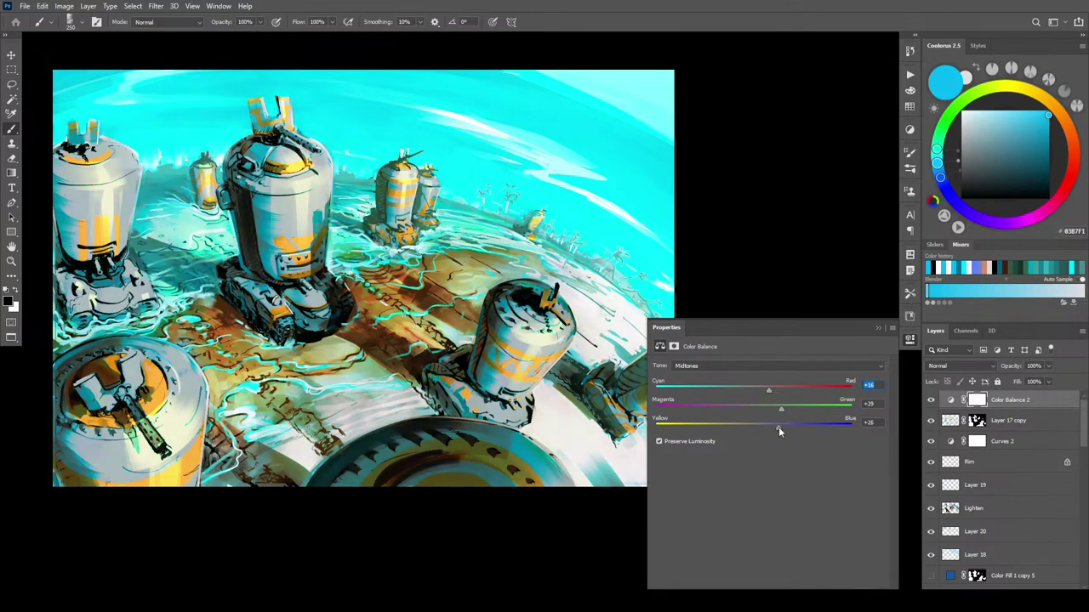
mouse_move(778, 427)
left_mouse_down()
mouse_move(734, 428)
mouse_move(769, 428)
left_mouse_up()
- Set the Color Balance shadows to red +15, magenta -5 and yellow -2
left_click(728, 368)
left_click(742, 376)
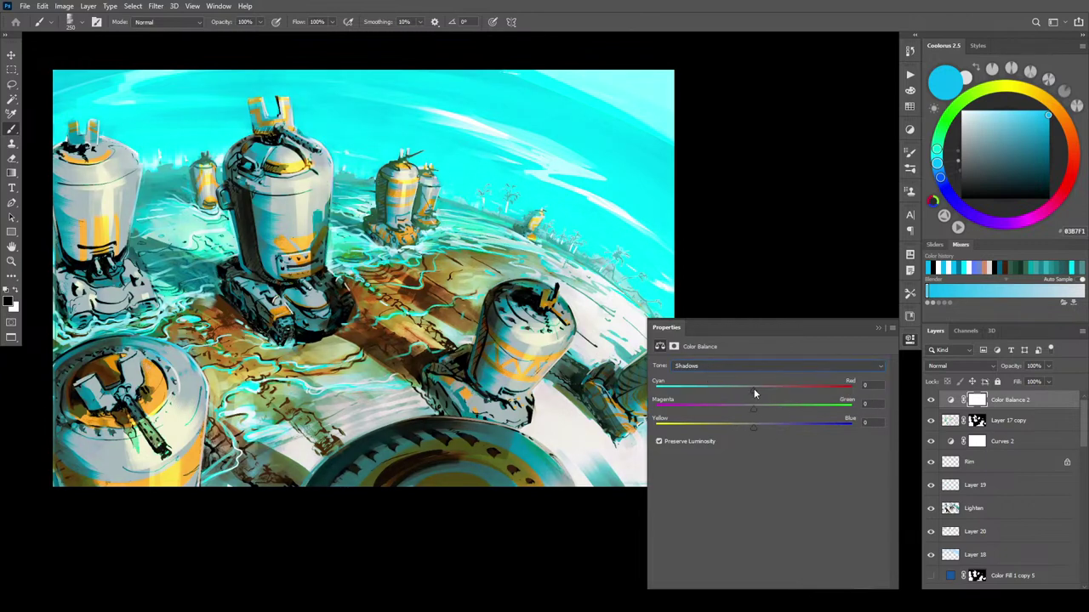
left_click_drag(719, 383, 749, 410)
left_click_drag(739, 412, 760, 431)
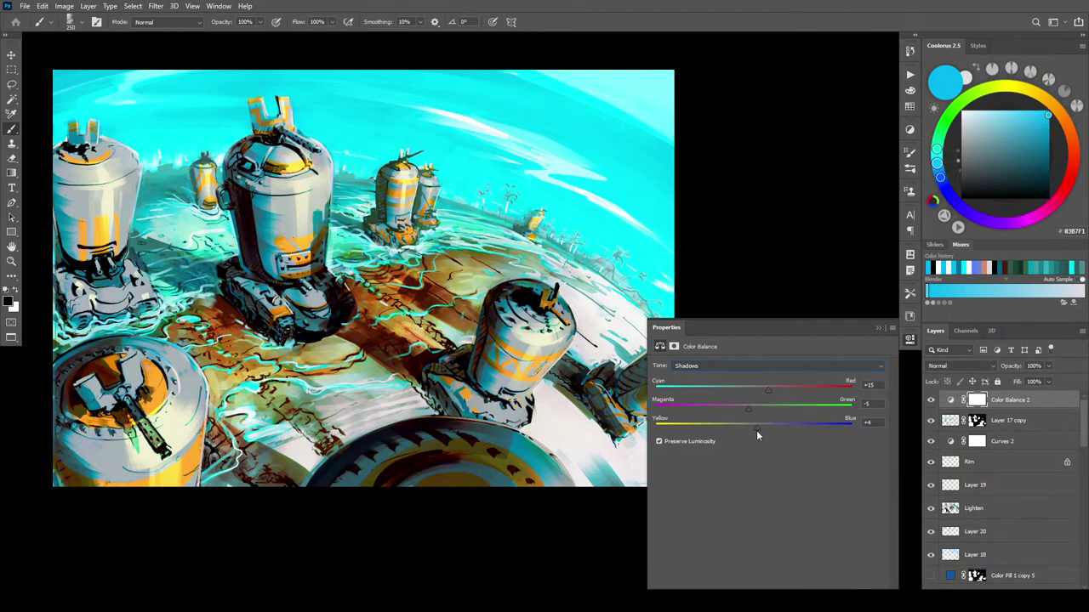
- Set the Color Balance highlights to red +22, green +10 and blue +15, and close the adjustment's settings
left_click(709, 366)
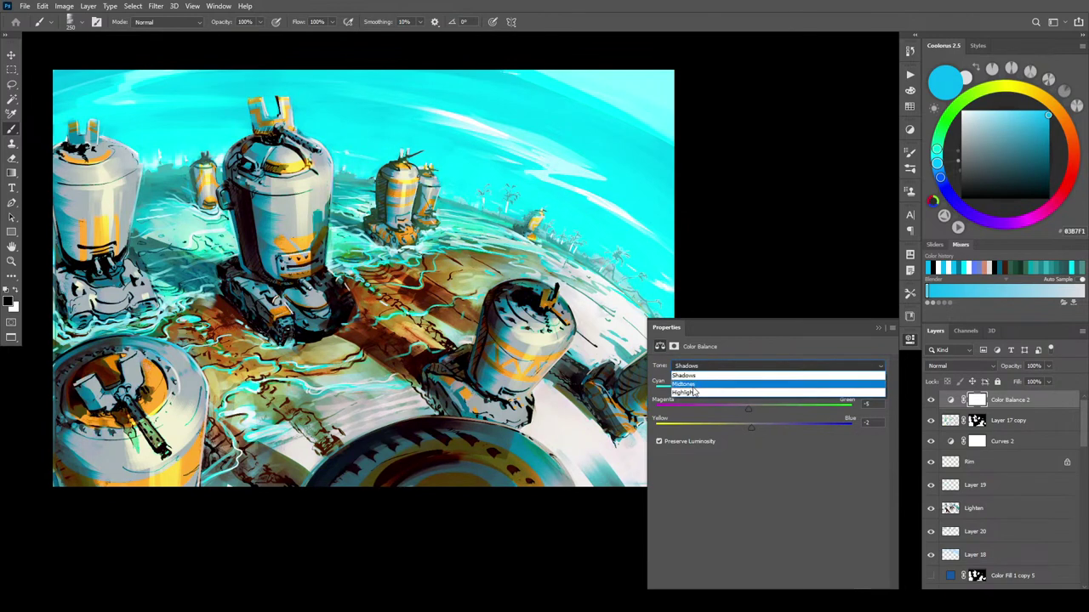
left_click(749, 393)
left_click_drag(752, 391, 768, 432)
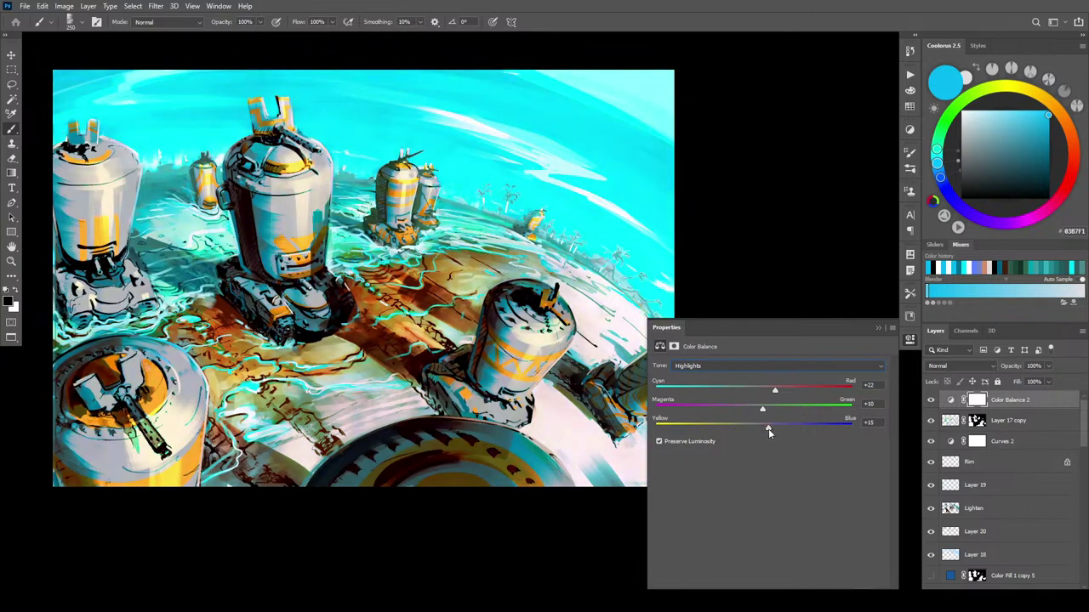
left_click(880, 330)
key("d")
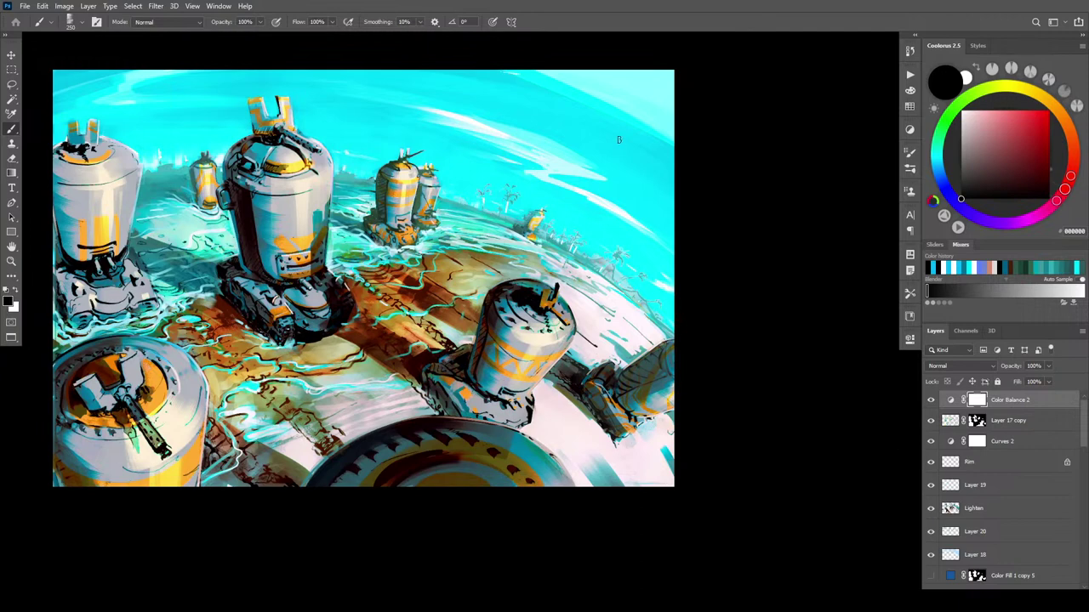
- Review the whole painting at thumbnail size, and examine the palm trees and small tank along the horizon close up
key("ctrl+minus")
key("ctrl+minus")
key("ctrl+minus")
scroll(667, 255, "down", 3)
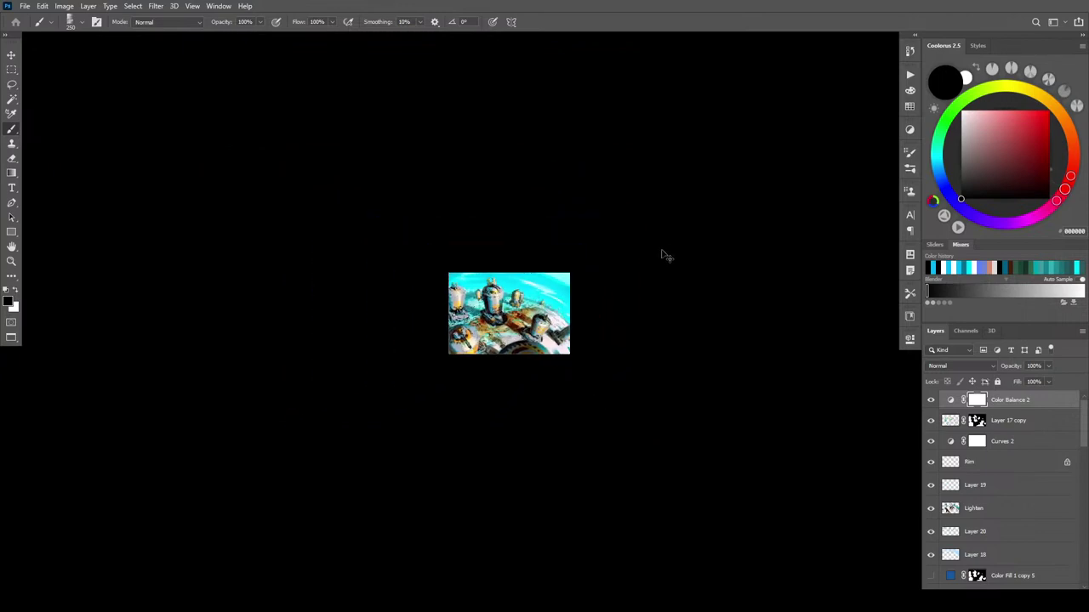
scroll(658, 255, "up", 9)
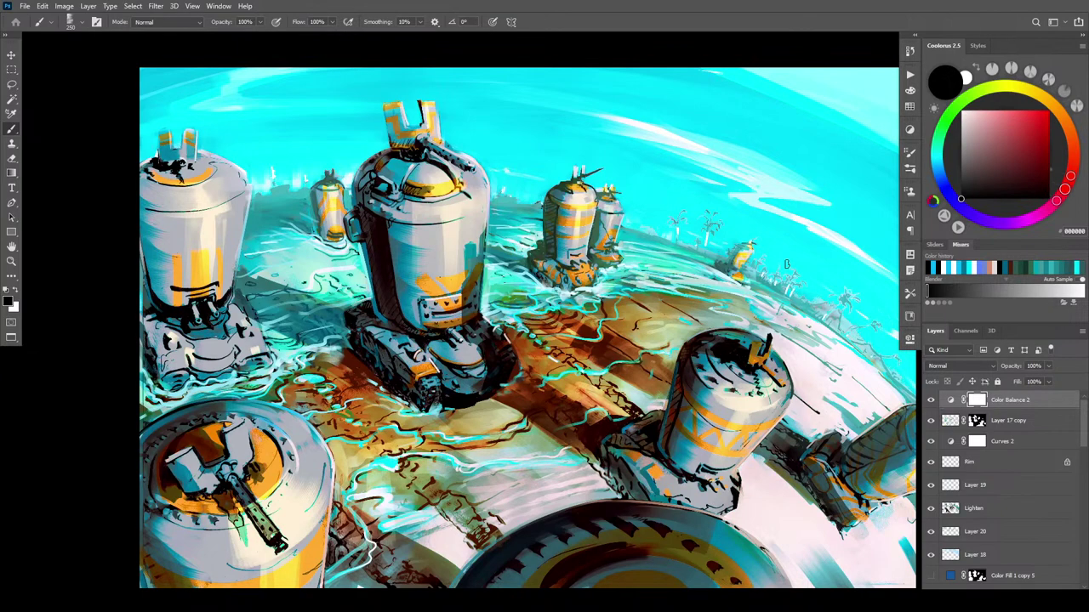
mouse_move(657, 348)
left_mouse_down()
mouse_move(612, 319)
mouse_move(633, 341)
left_mouse_up()
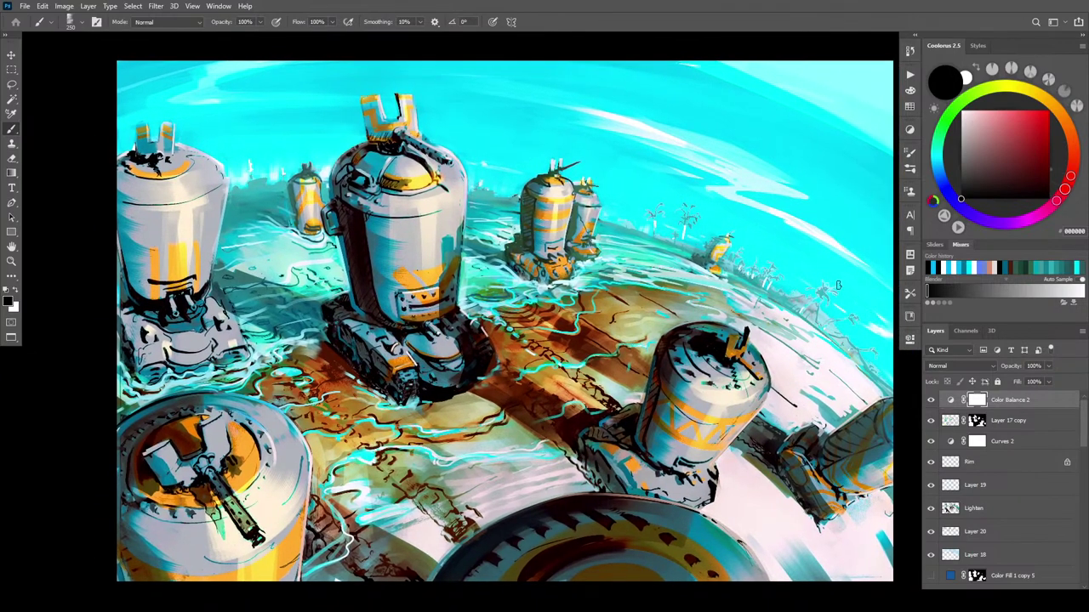
scroll(796, 328, "up", 10)
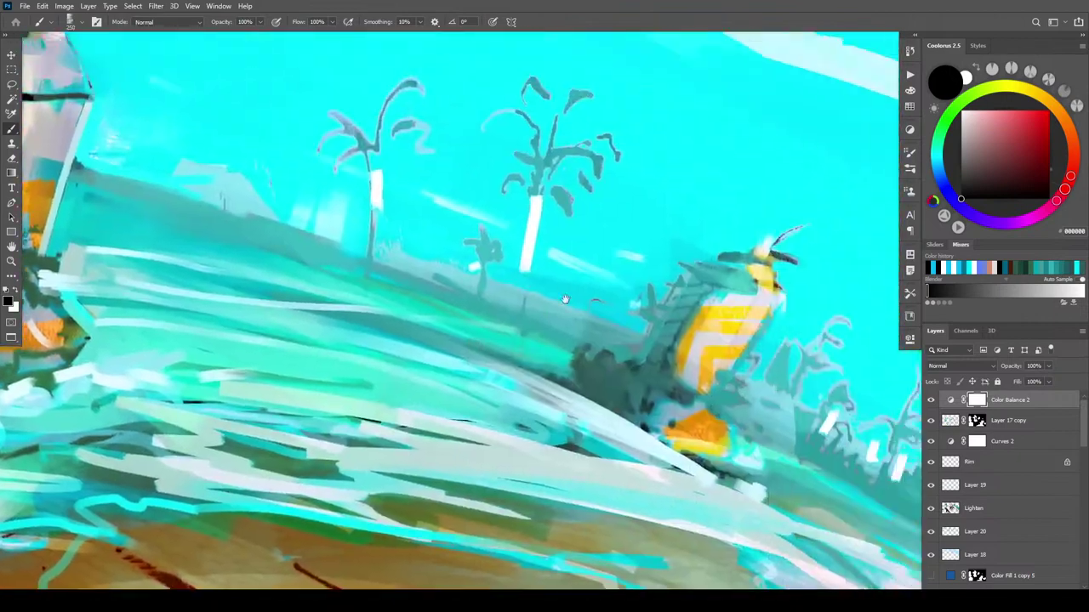
mouse_move(564, 298)
left_mouse_down()
mouse_move(438, 227)
mouse_move(480, 309)
left_mouse_up()
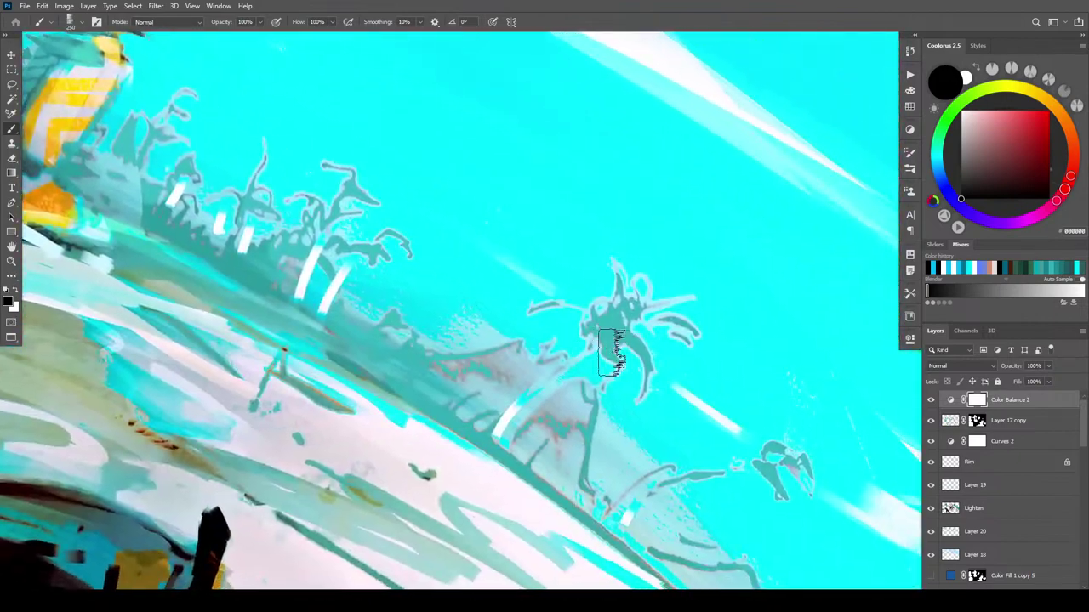
left_click_drag(710, 365, 455, 127)
mouse_move(572, 330)
left_mouse_down()
mouse_move(579, 297)
mouse_move(690, 408)
mouse_move(362, 271)
mouse_move(210, 116)
mouse_move(413, 349)
left_mouse_up()
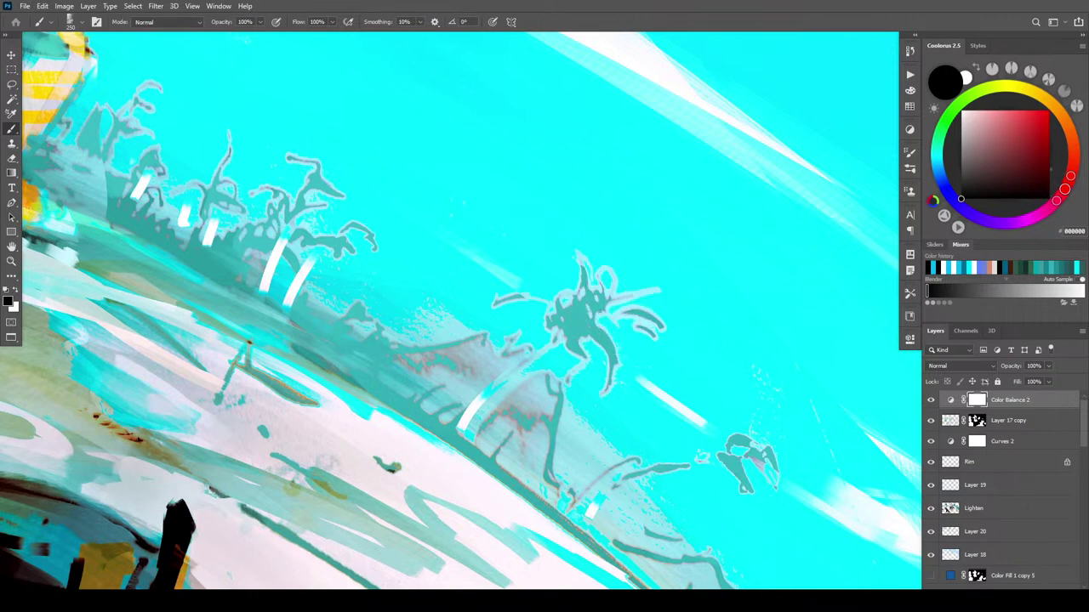
- Add a new layer in Darker Color blend mode above Color Balance 2 and sample the bright cyan sky (#00F4FF)
key("ctrl+shift+alt+n")
left_click(960, 366)
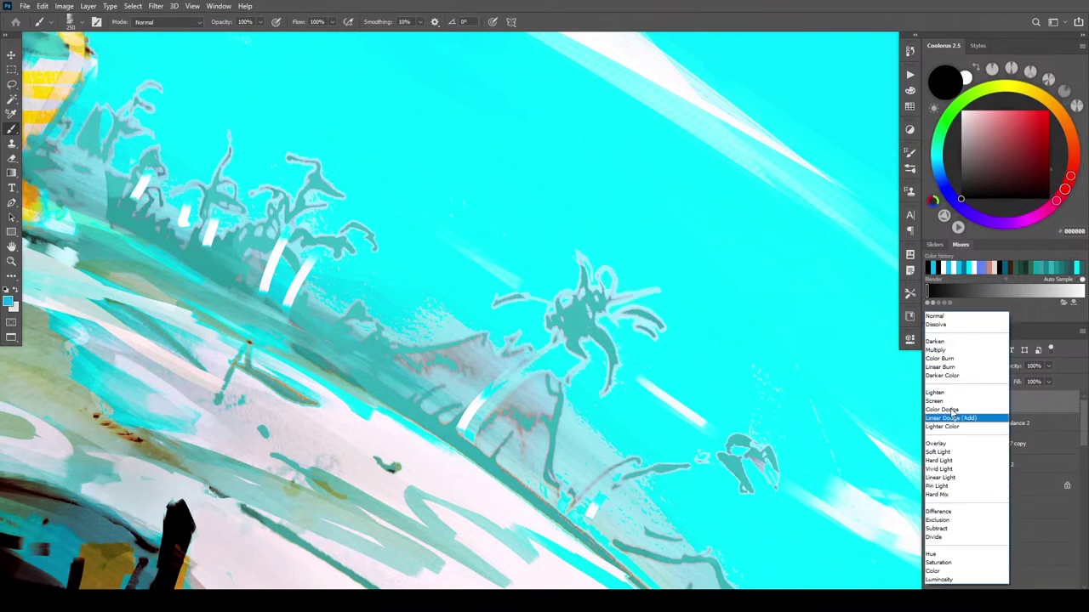
left_click(941, 375)
left_click(893, 375, "alt")
left_click(634, 279, "alt")
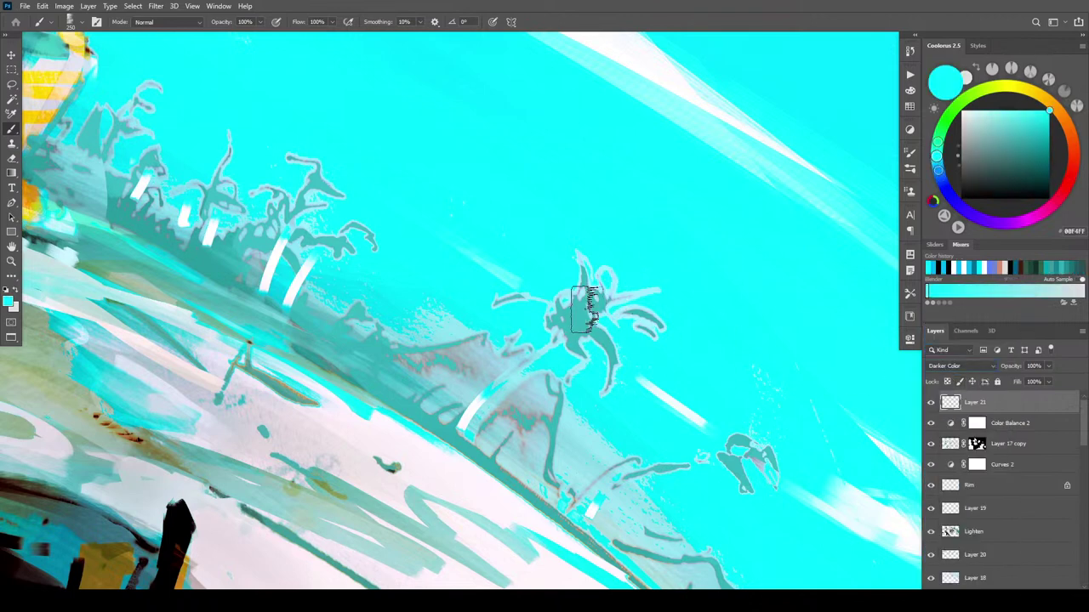
- Paint the sampled cyan over the pale fringes of the horizon palm trees and compare the result with and without Layer 21
mouse_move(583, 311)
left_mouse_down()
mouse_move(621, 310)
mouse_move(598, 244)
mouse_move(567, 304)
mouse_move(603, 368)
left_mouse_up()
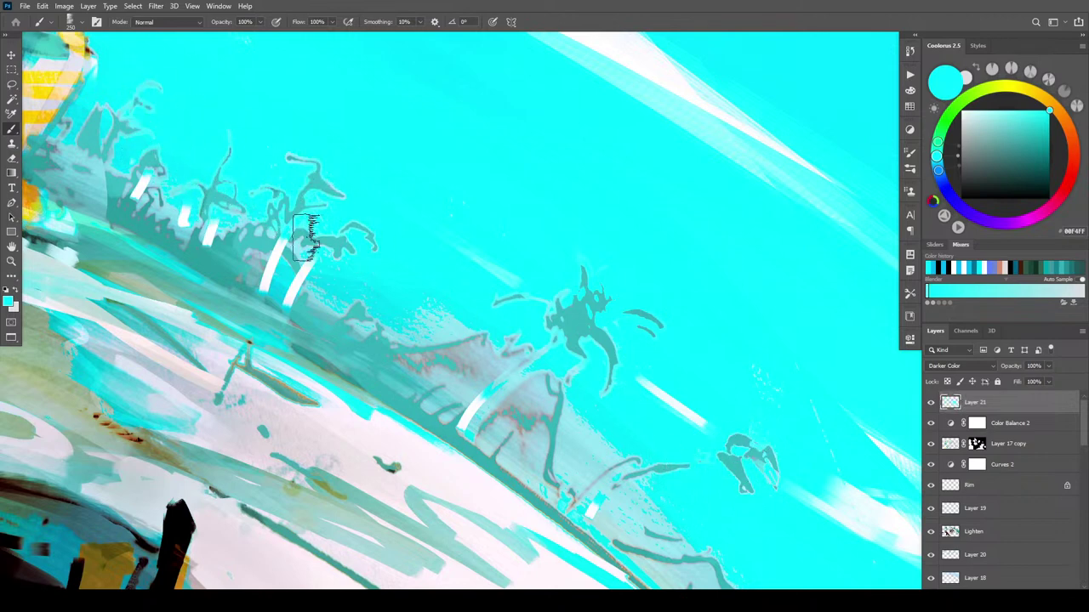
left_click_drag(663, 465, 499, 301)
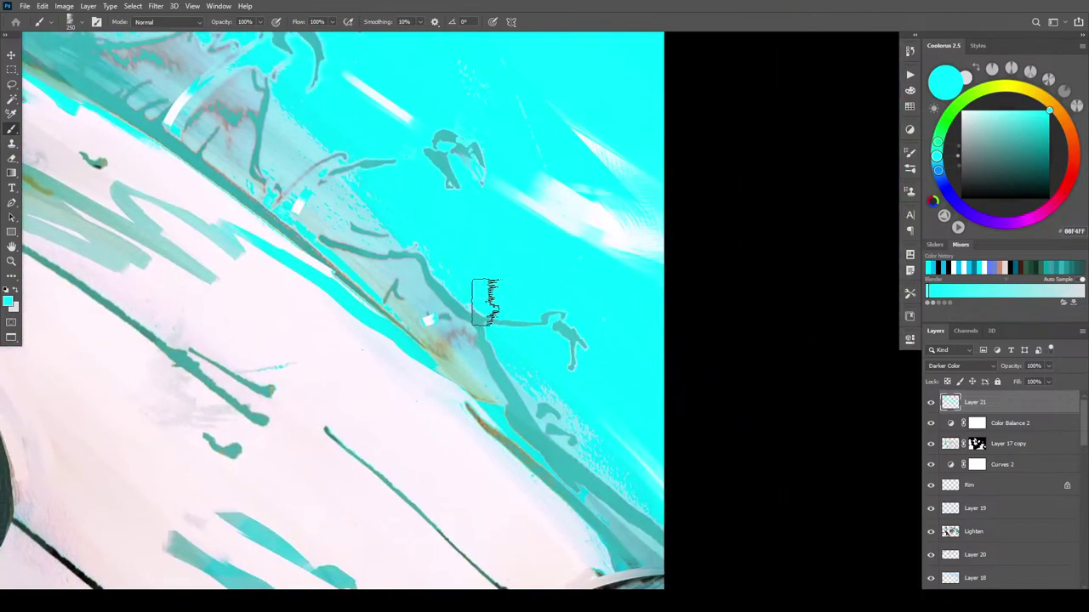
left_click_drag(255, 76, 851, 510)
left_click_drag(365, 220, 527, 293)
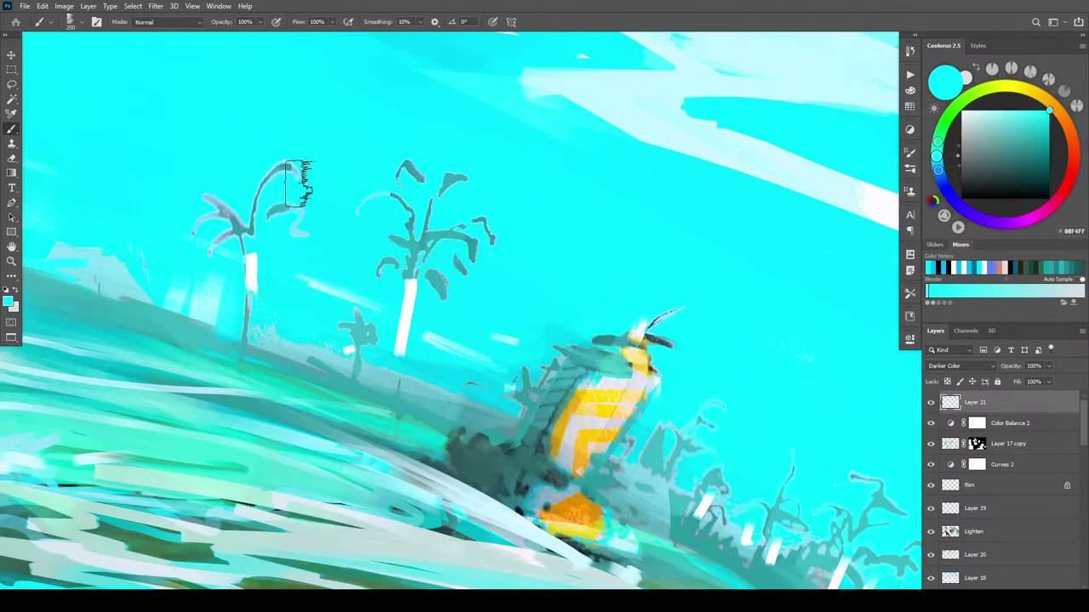
left_click_drag(330, 260, 105, 120)
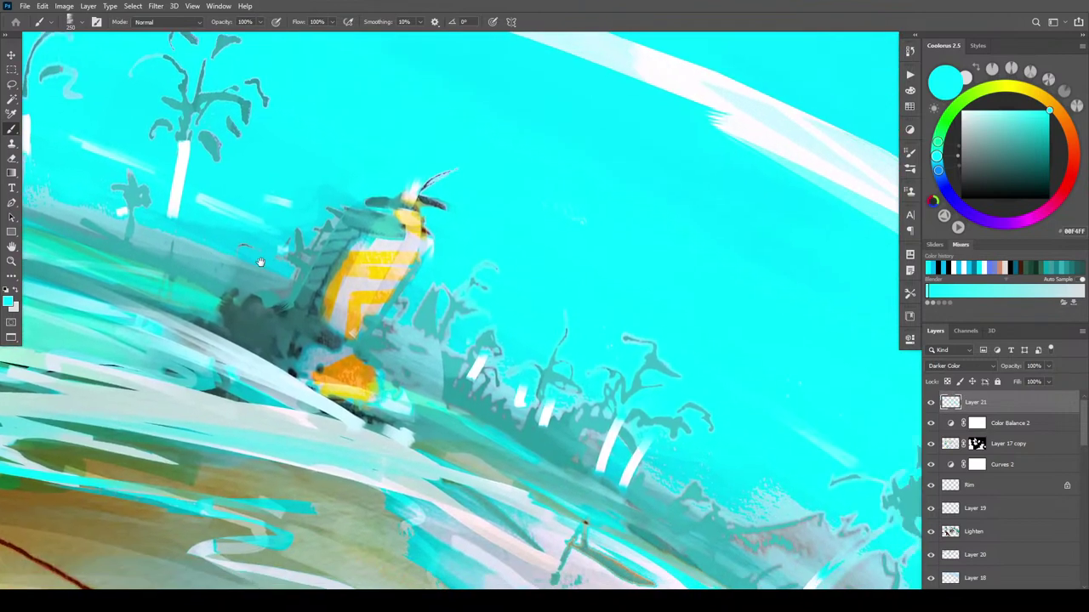
mouse_move(524, 338)
left_mouse_down()
mouse_move(392, 321)
mouse_move(377, 241)
mouse_move(304, 205)
left_mouse_up()
left_click(930, 402)
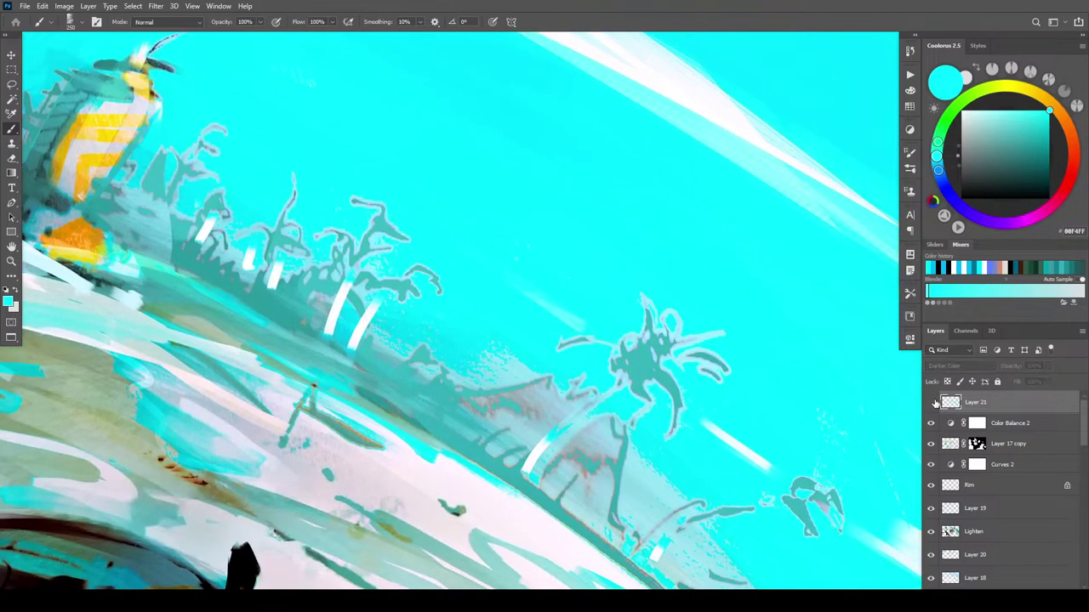
left_click(933, 402)
left_click(932, 403)
left_click(932, 403)
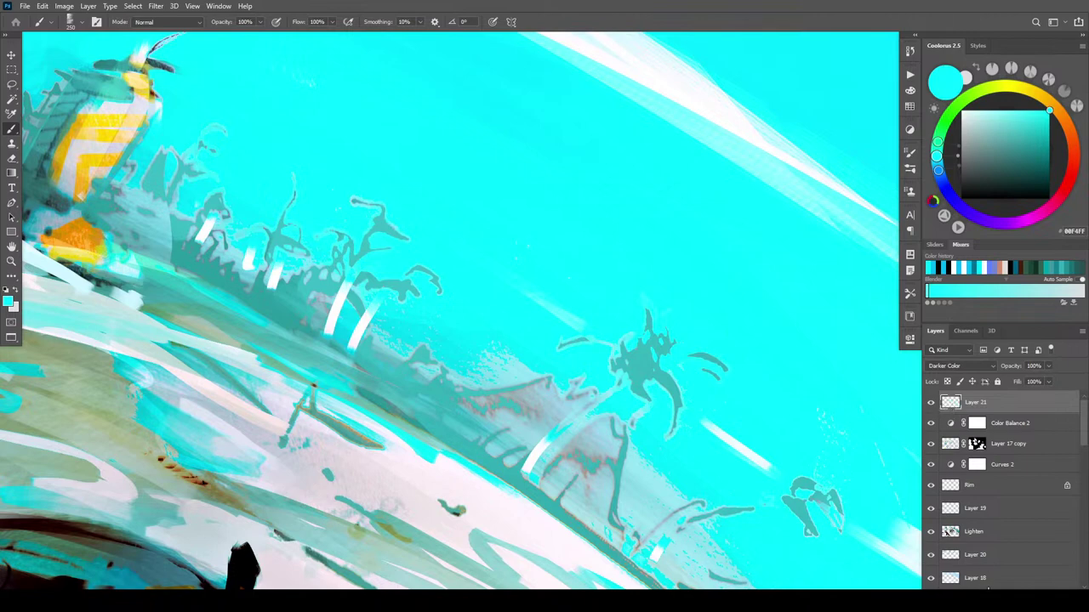
- Add a mask to Layer 21, reduce the brush to 20, and paint black to bring back the large palm's thin upper fronds
left_click(989, 602)
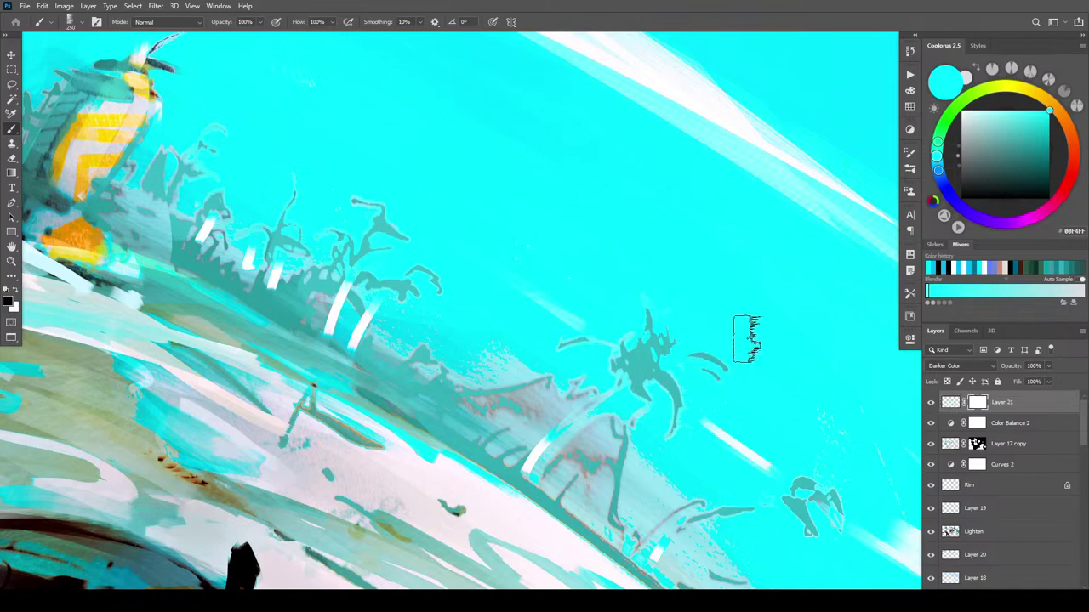
key("bracketleft")
key("bracketleft")
key("bracketleft")
key("bracketleft")
key("bracketleft")
key("bracketleft")
key("bracketleft")
left_click_drag(674, 349, 713, 340)
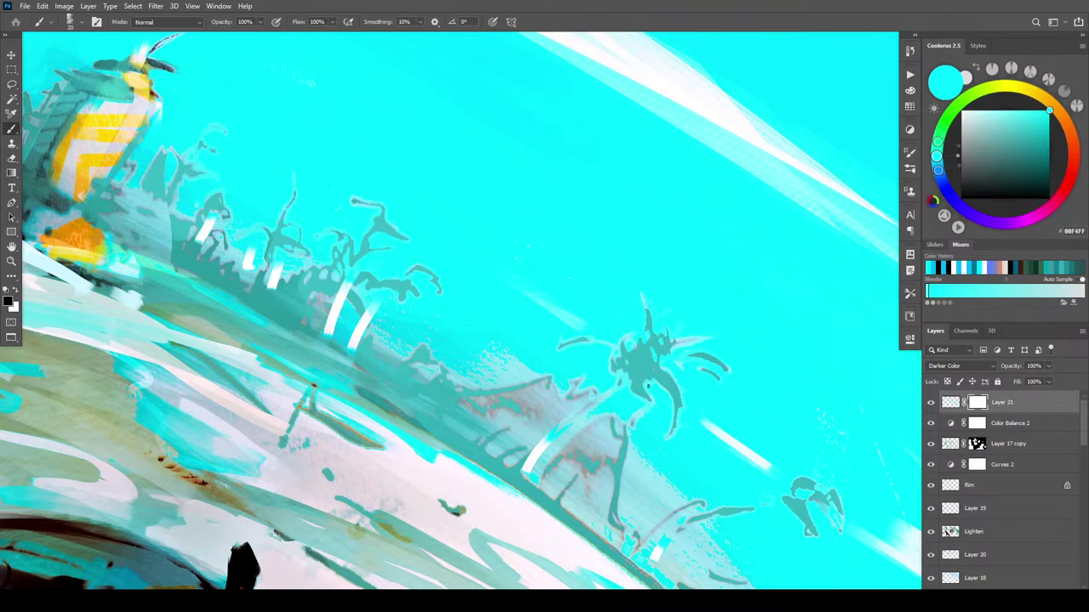
- Add a new normal layer on top and paint sampled sky cyan around the central tank's turret prongs and left shoulder
scroll(617, 440, "down", 10)
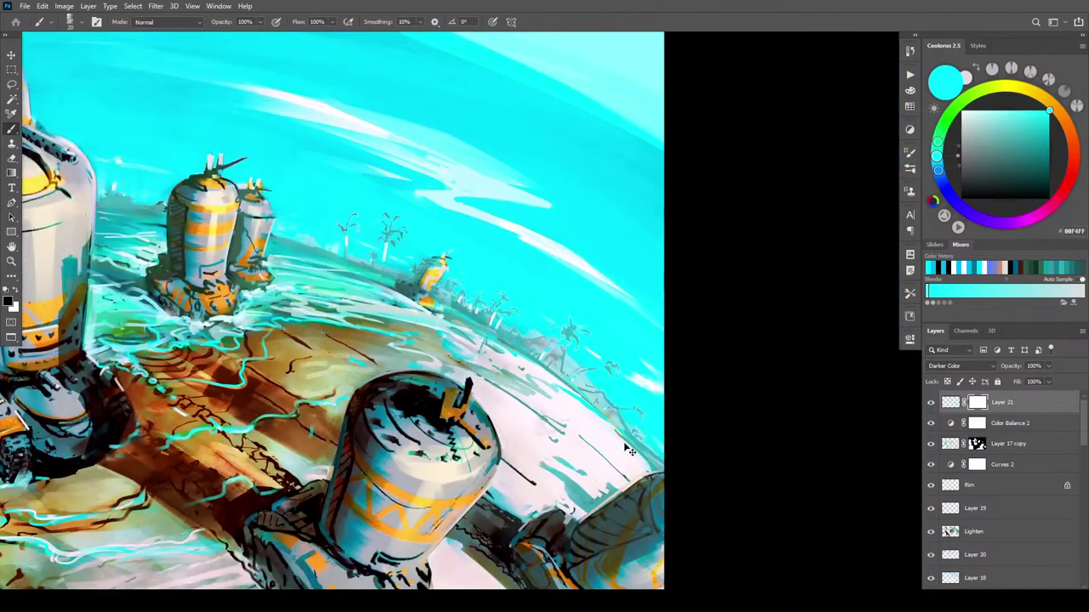
scroll(630, 448, "down", 3)
scroll(630, 448, "up", 8)
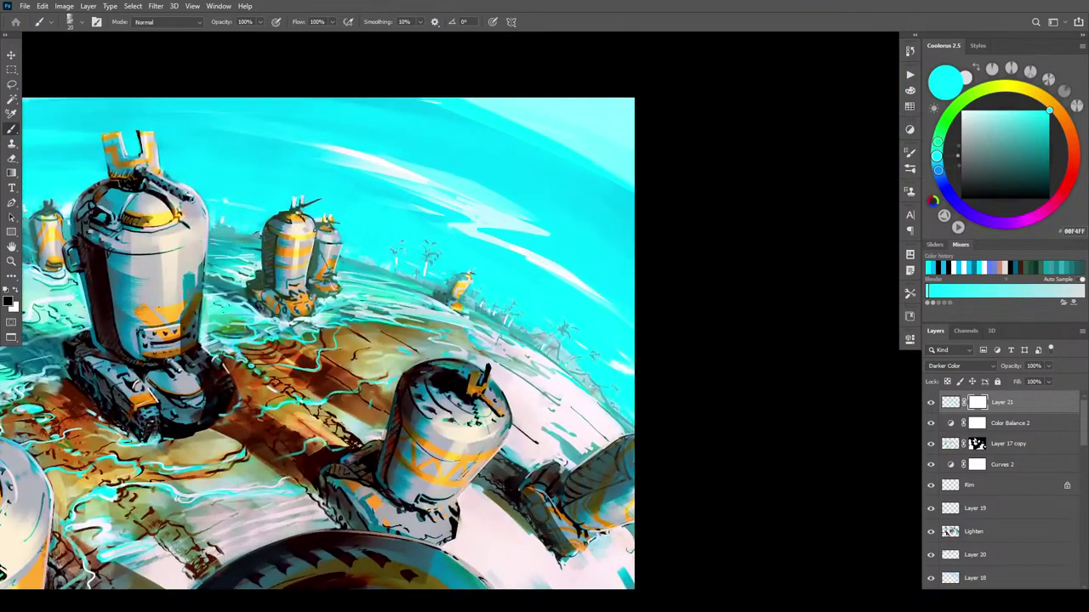
left_click_drag(308, 332, 612, 318)
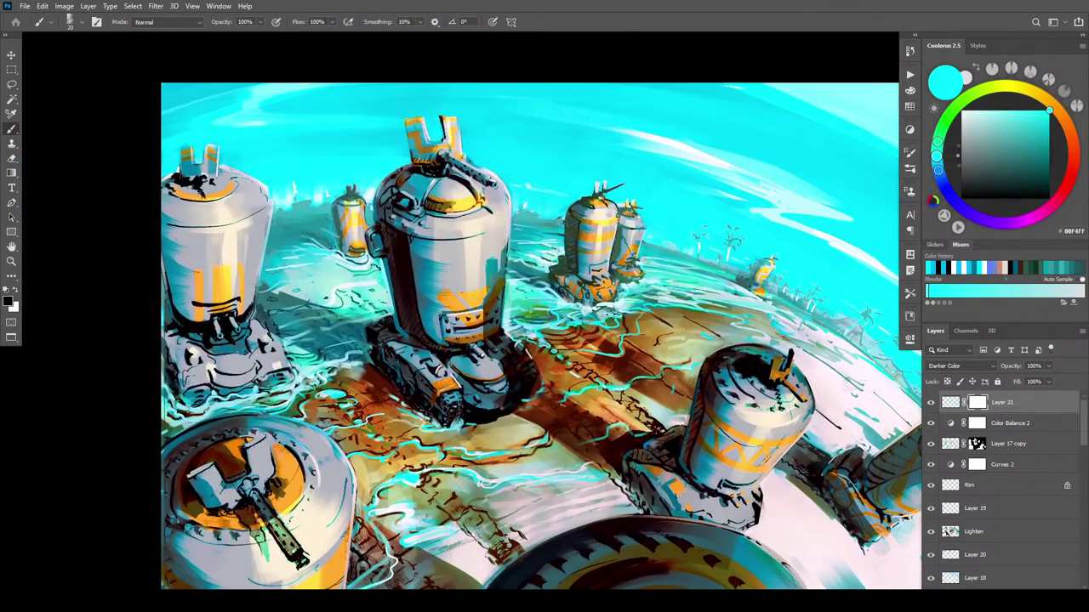
key("ctrl+shift+alt+n")
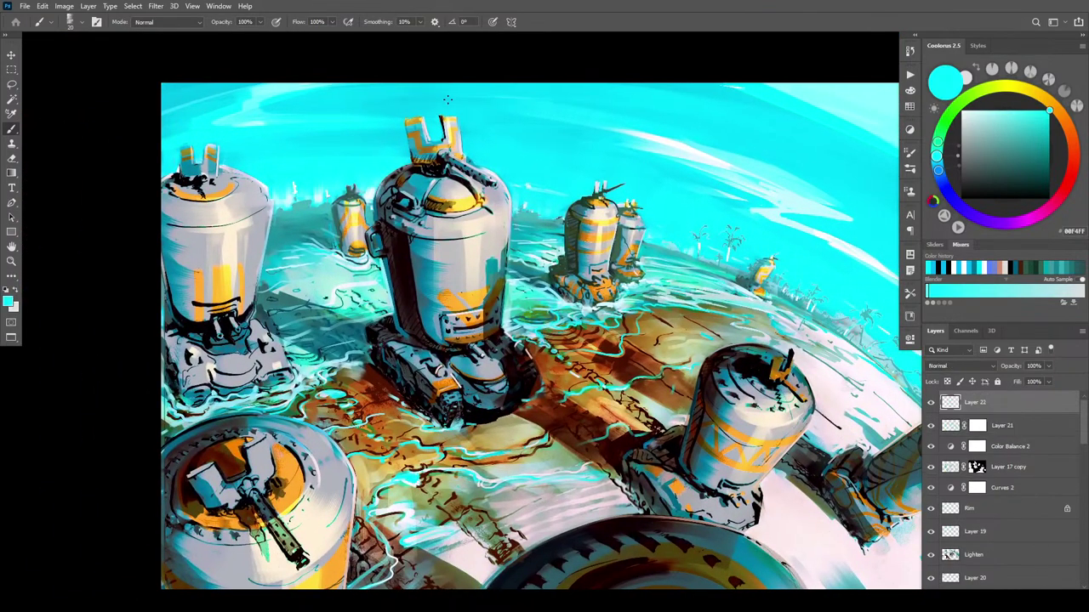
left_click(467, 149, "alt")
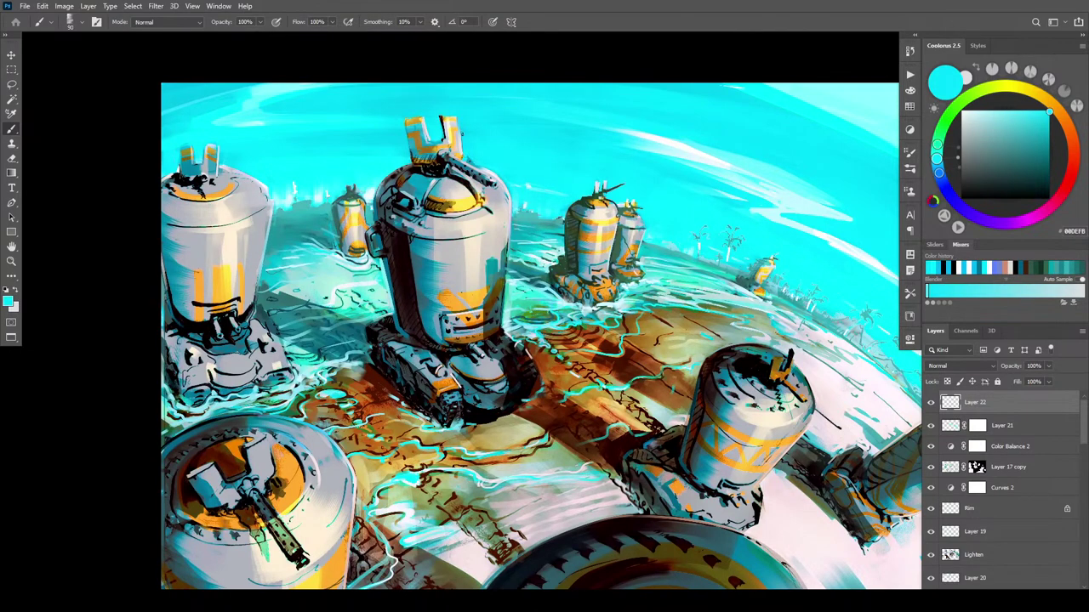
left_click(465, 123)
mouse_move(383, 182)
left_mouse_down()
mouse_move(402, 171)
mouse_move(383, 175)
left_mouse_up()
left_click(395, 168, "alt")
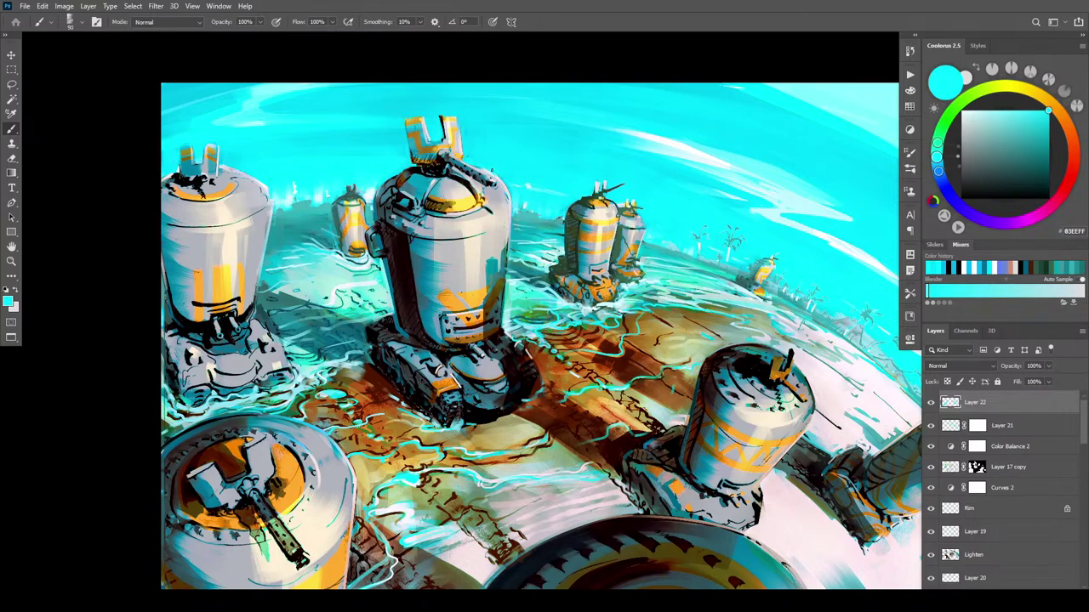
- Clean up the central tank's upper left and right shoulder contours on Layer 22 with sampled slate grey and sky cyan
key("bracketright")
key("bracketright")
left_click_drag(405, 175, 388, 182)
left_click(396, 176, "alt")
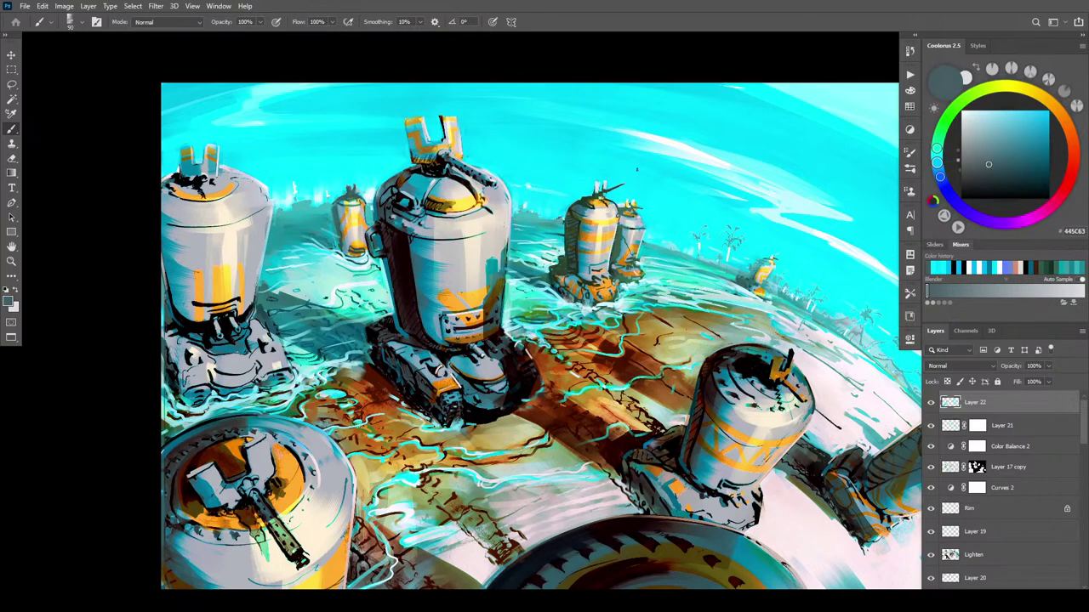
left_click(511, 178, "alt")
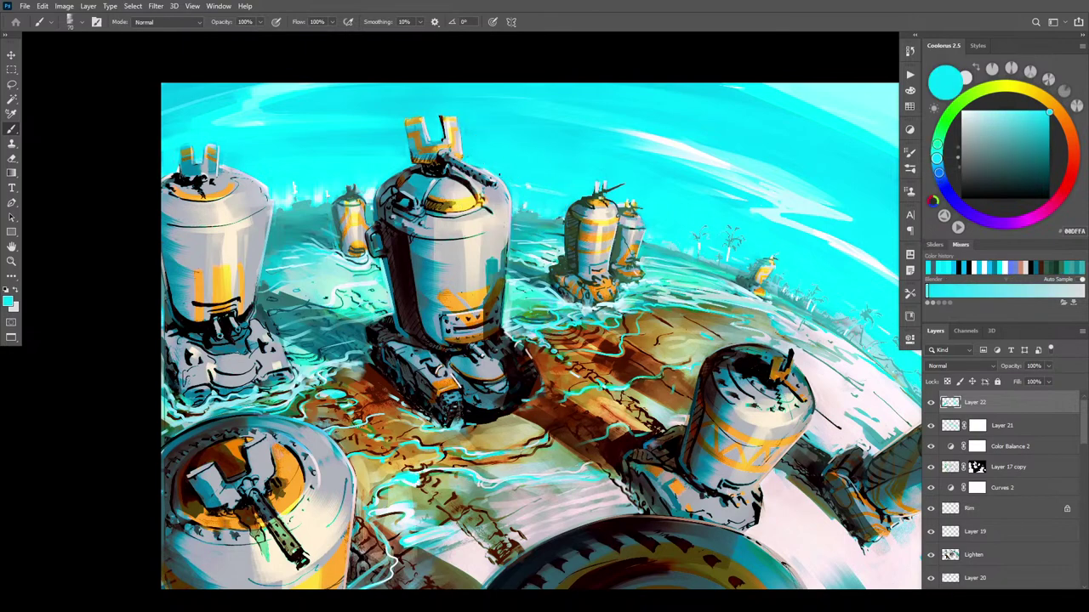
left_click(480, 166, "alt")
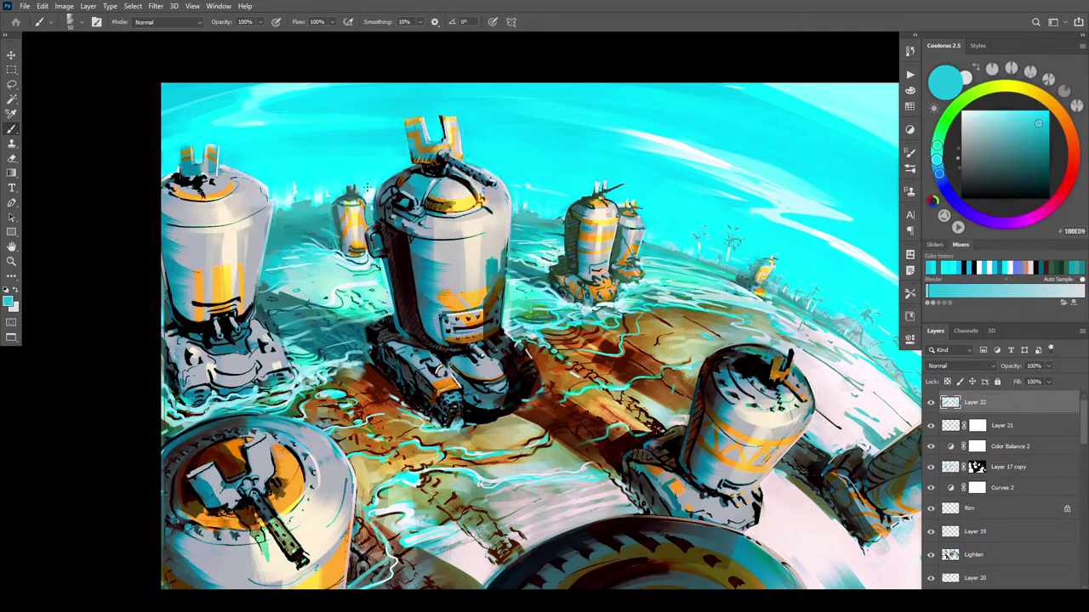
- Paint sampled bright sky cyan along both shoulders of the rear tank at the canvas's left edge
left_click(274, 183, "alt")
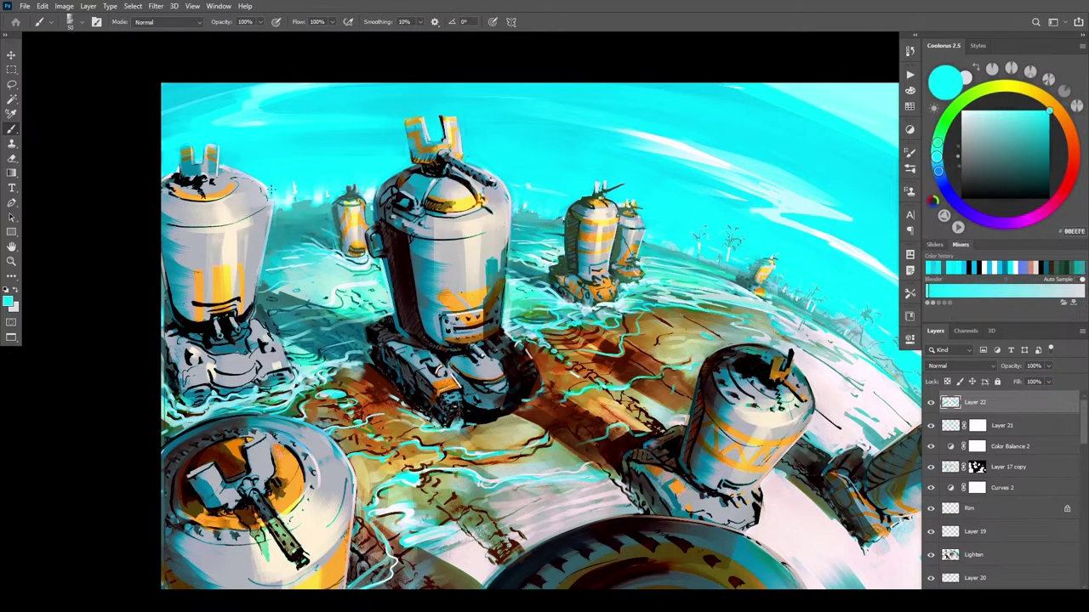
left_click_drag(274, 204, 270, 194)
left_click_drag(167, 176, 178, 169)
left_click(360, 181, "alt")
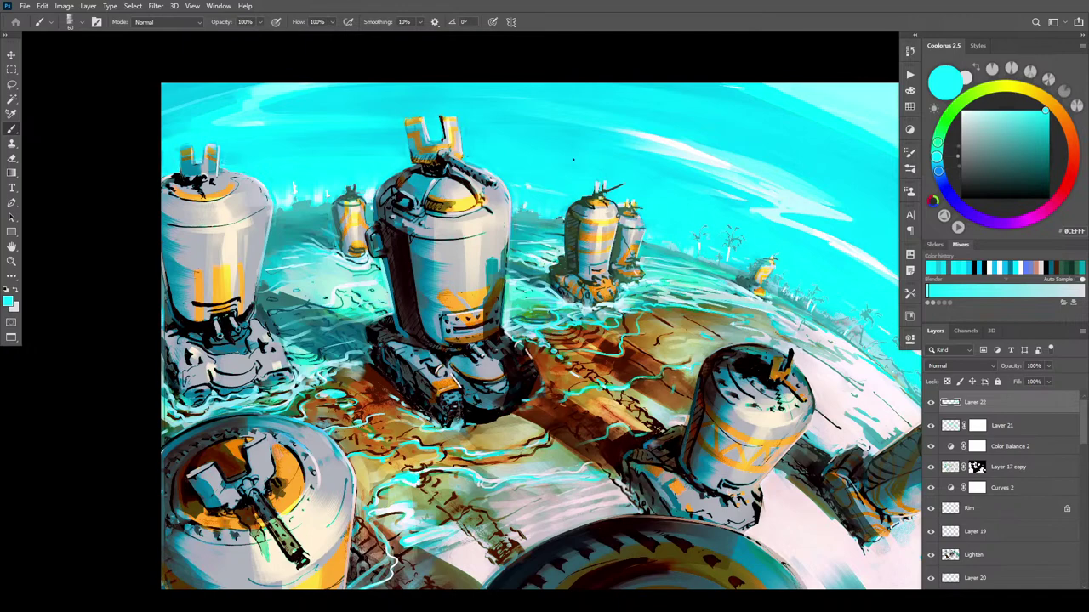
- Touch up the canvas's left border beside the rear tank's body and tracks with sampled black, dark green, teal and pale mint
left_click(396, 326, "alt")
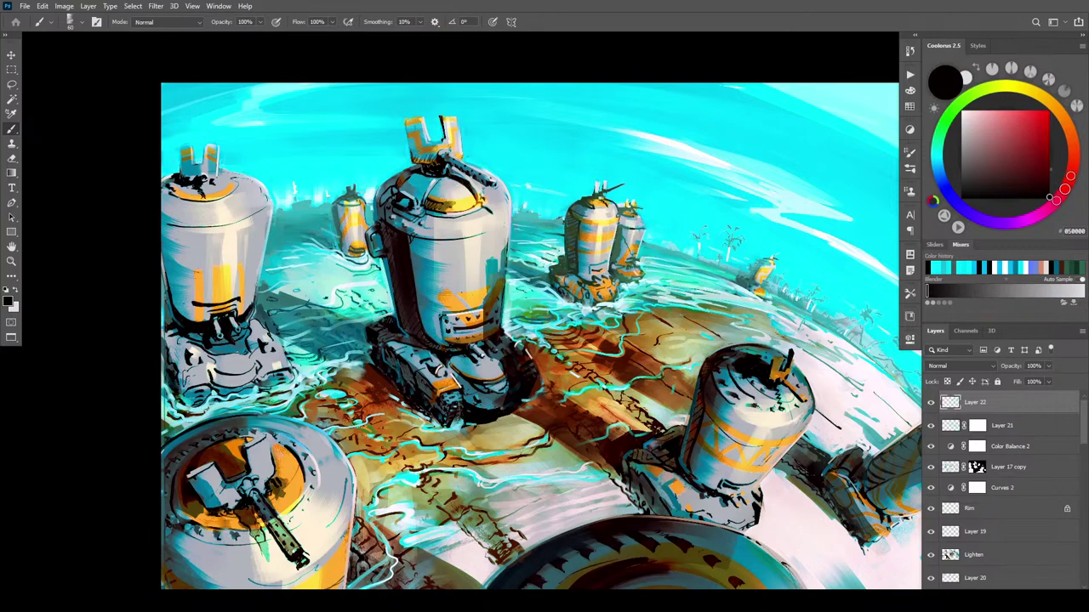
left_click(166, 313, "alt")
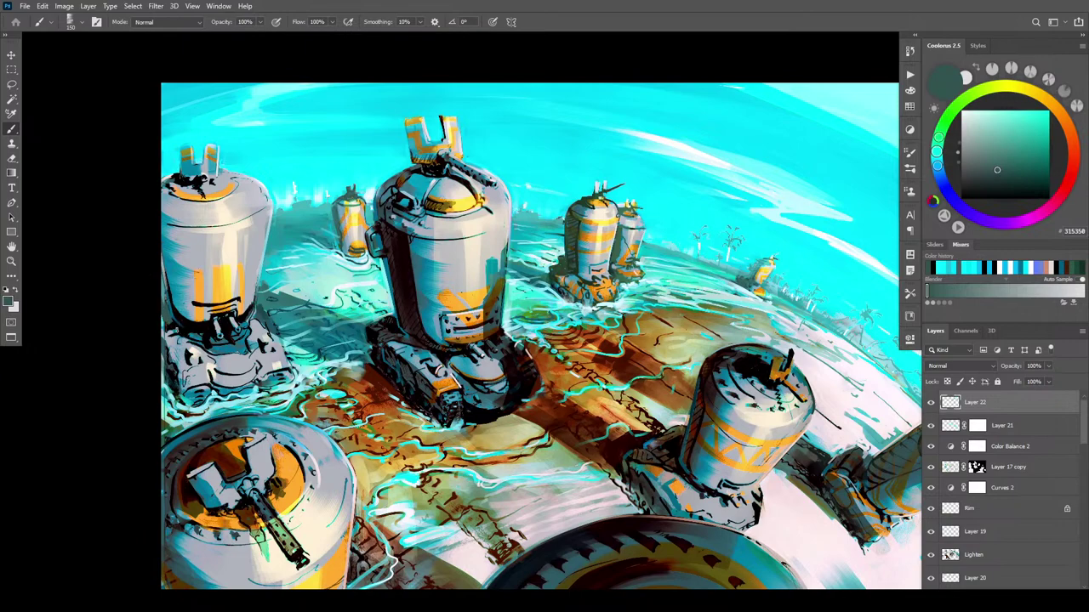
left_click(171, 327, "alt")
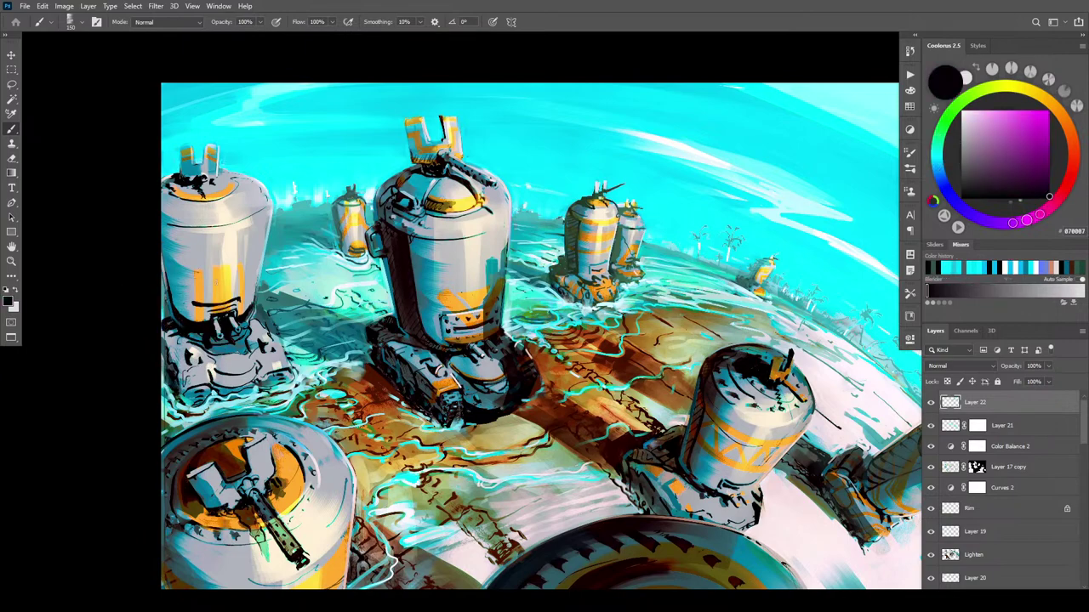
left_click(273, 280, "alt")
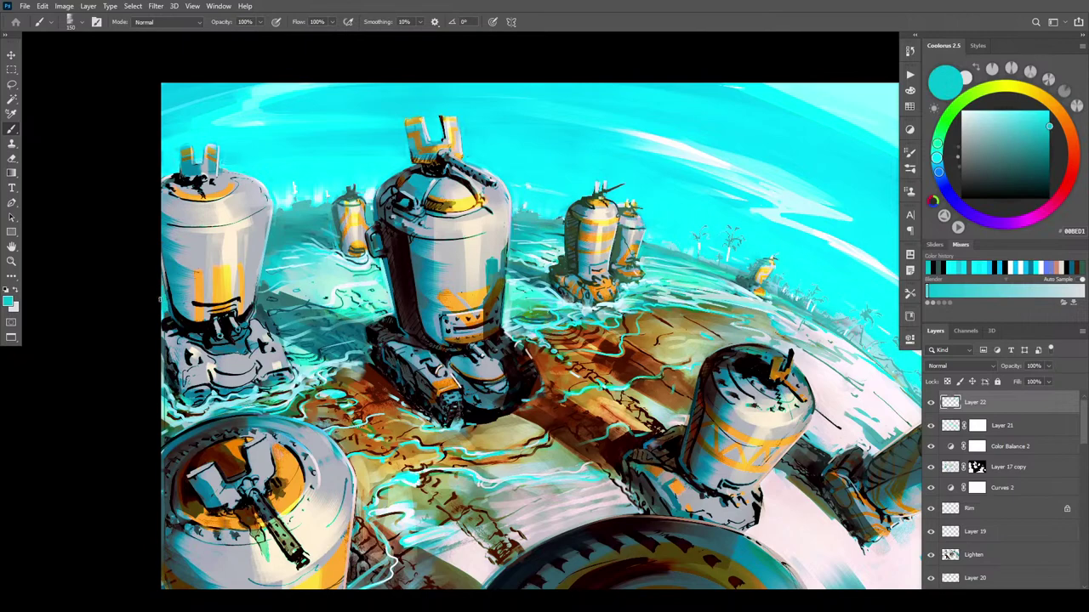
left_click(170, 368, "alt")
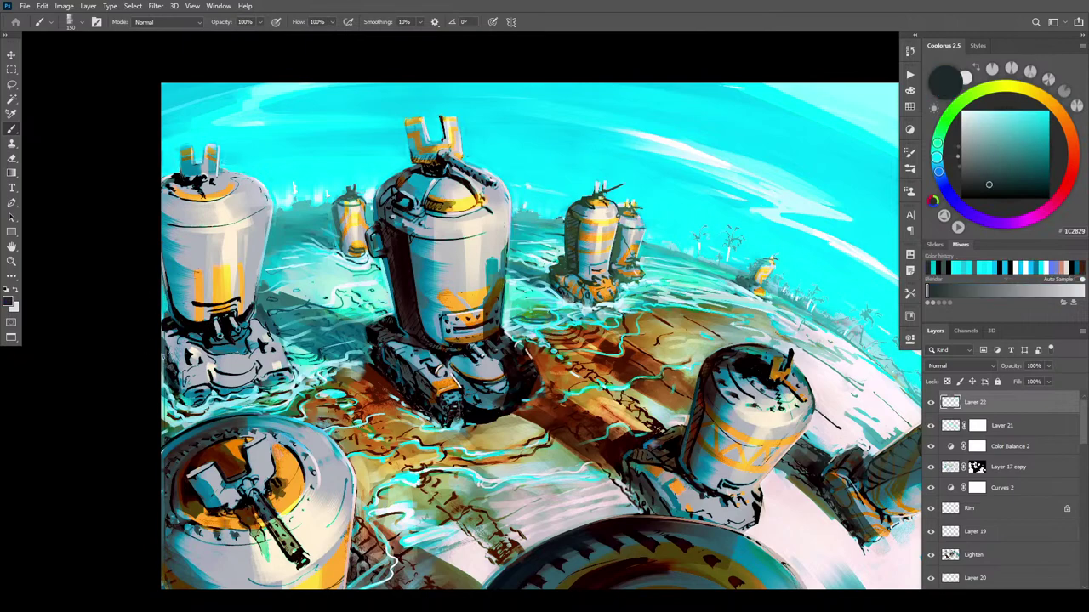
left_click(162, 394, "alt")
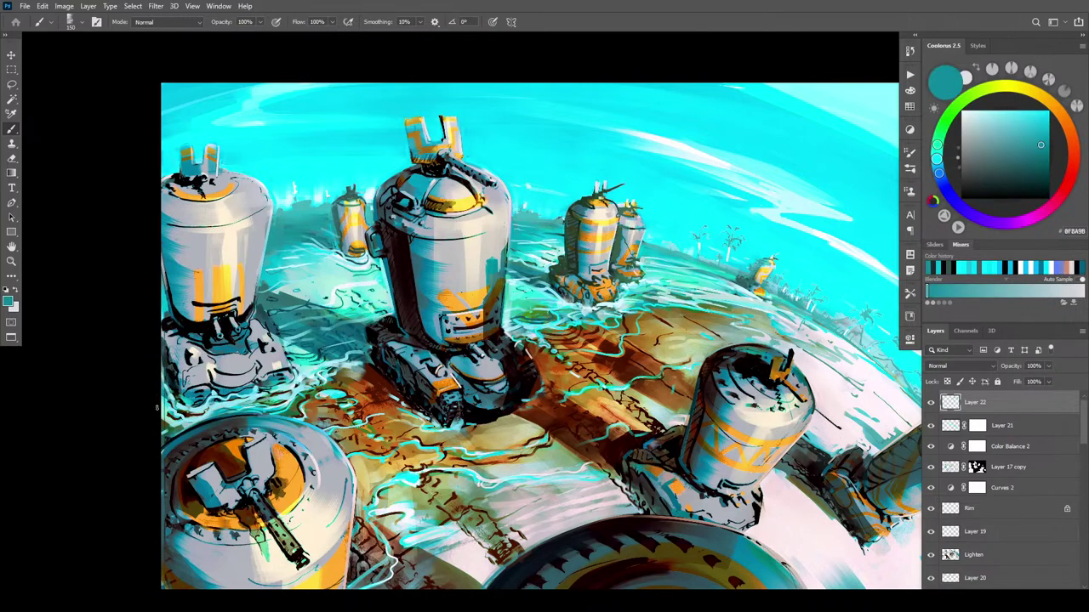
left_click(166, 412, "alt")
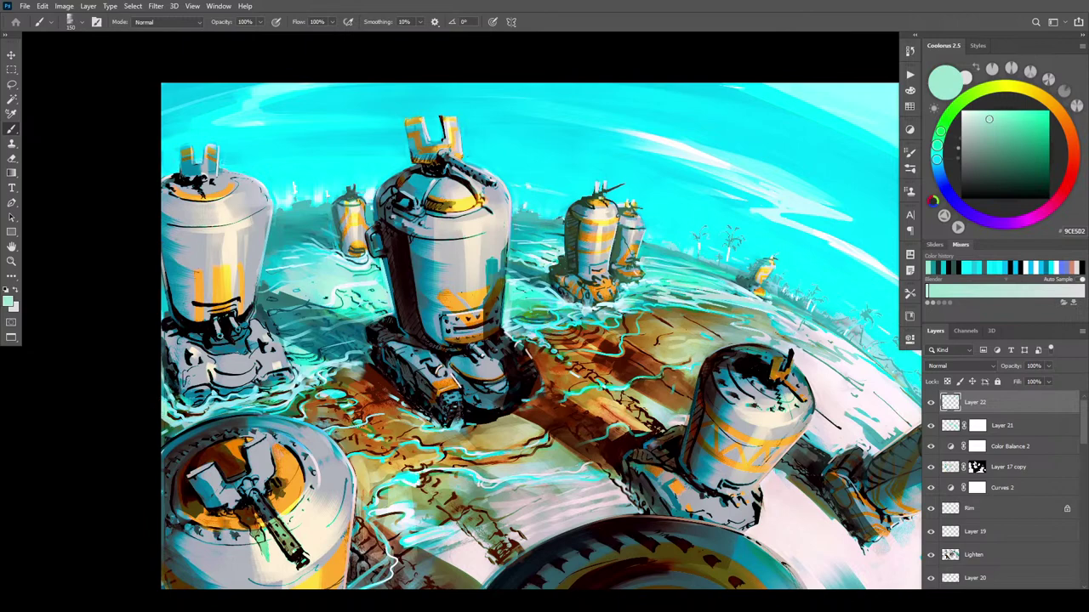
left_click(173, 428, "alt")
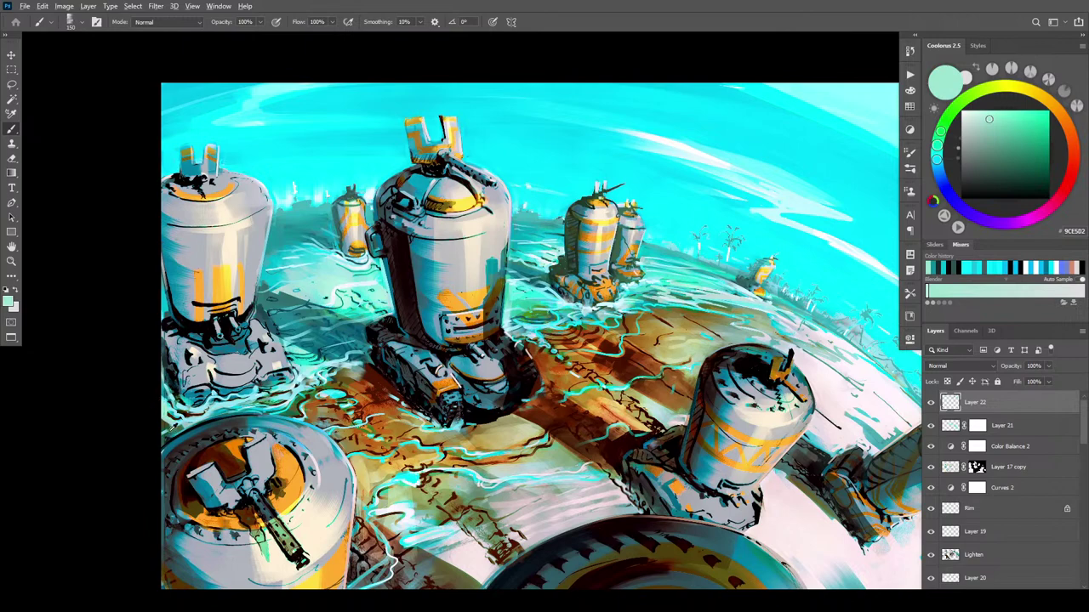
- Retouch the left rim of the foreground tank with sampled near-black and muted blue tones
left_click(172, 503, "alt")
left_click(170, 468, "alt")
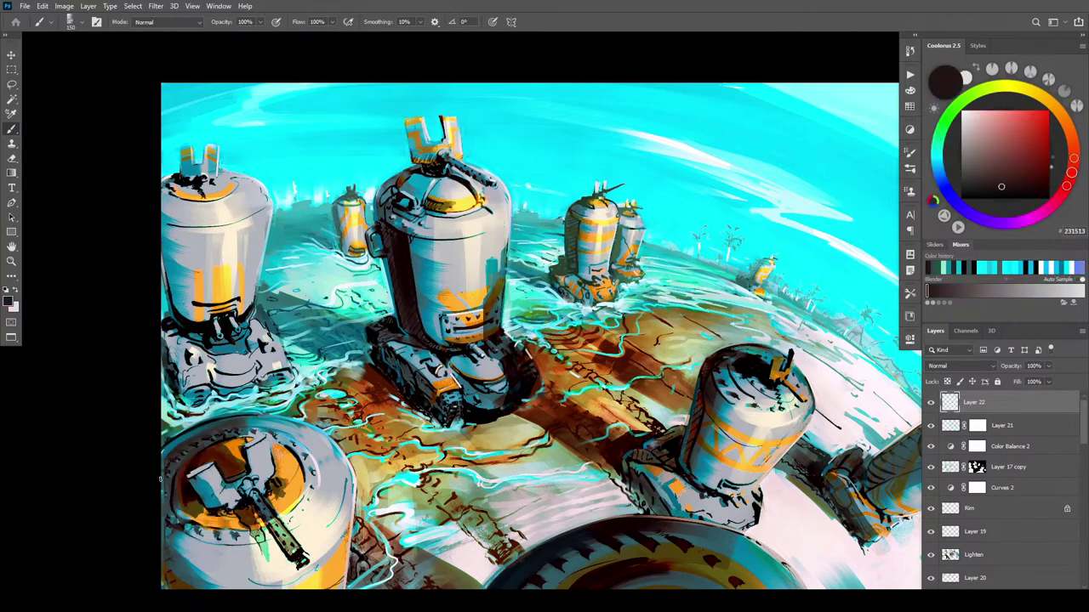
left_click_drag(165, 519, 165, 514)
left_click(192, 526, "alt")
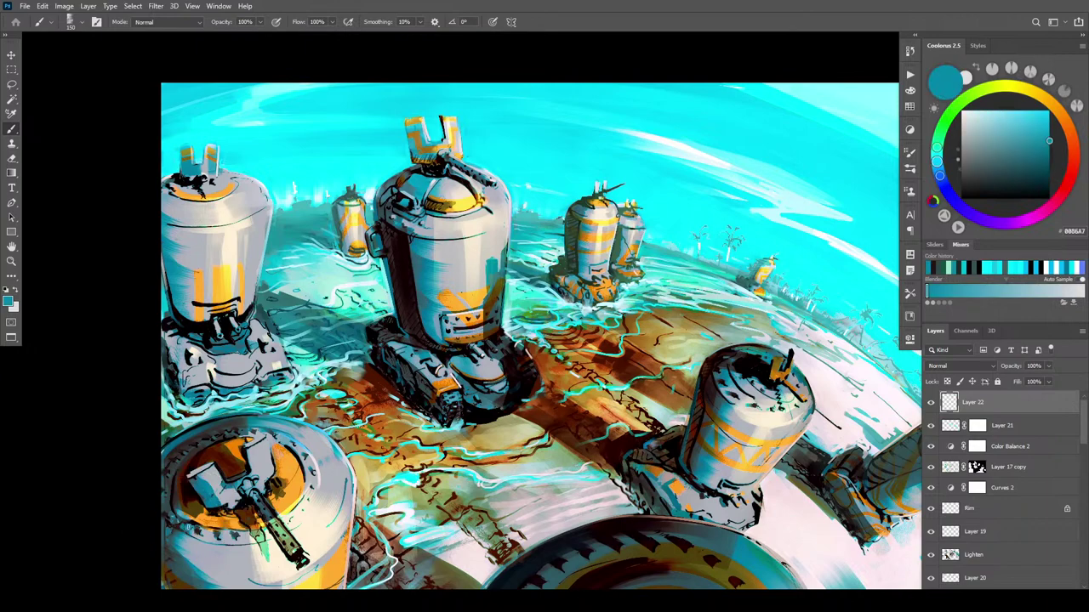
left_click(194, 526, "alt")
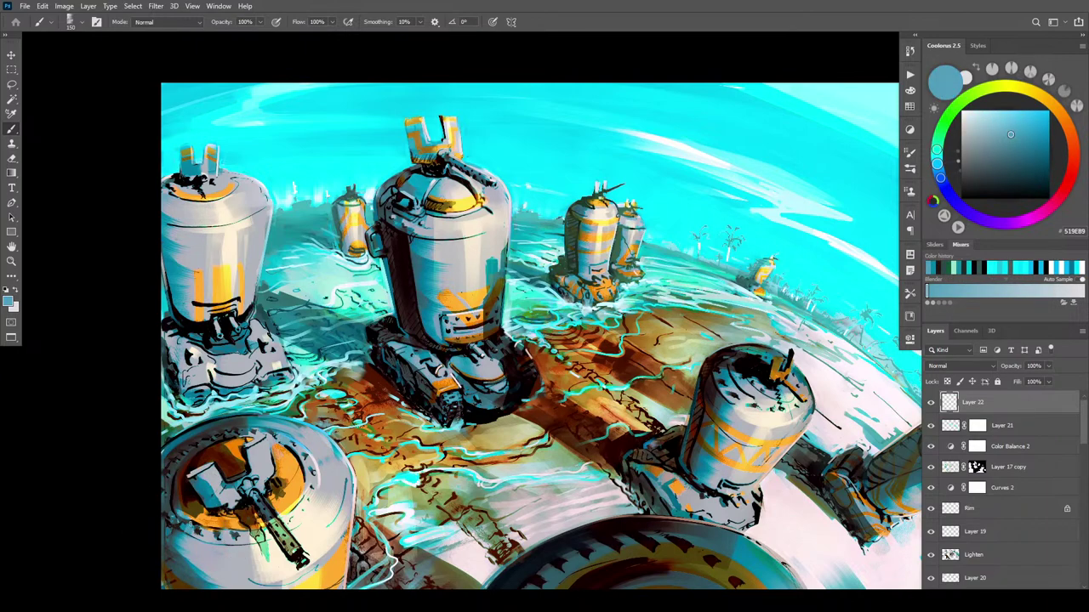
left_click(174, 501, "alt")
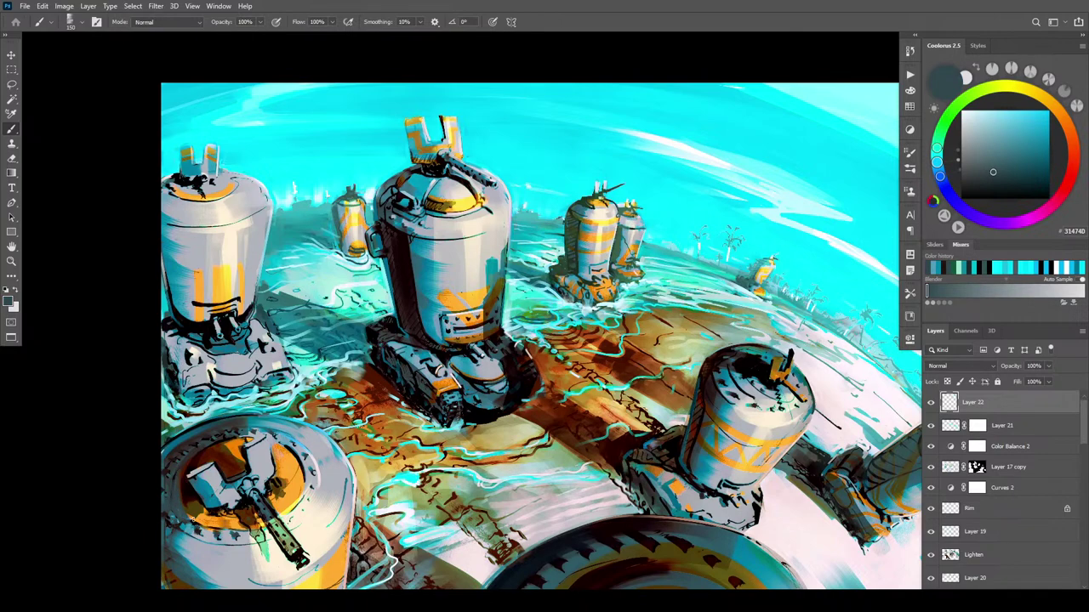
left_click(187, 524, "alt")
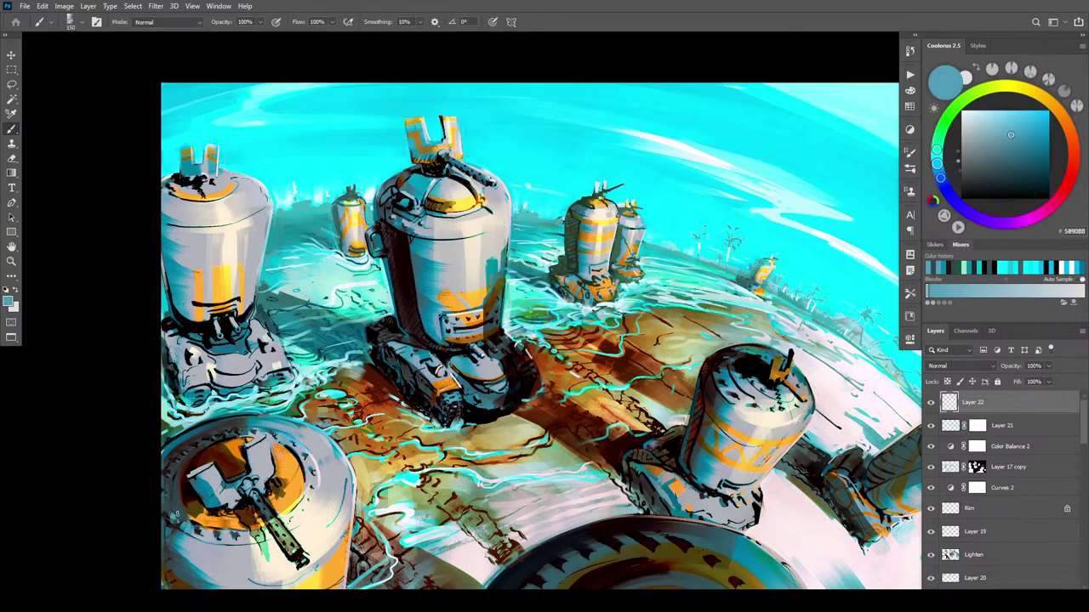
- Refine the foreground tank's hatch ring and open flaps with sampled dark red, orange, yellow, green and slate-blue tones
left_click(189, 502, "alt")
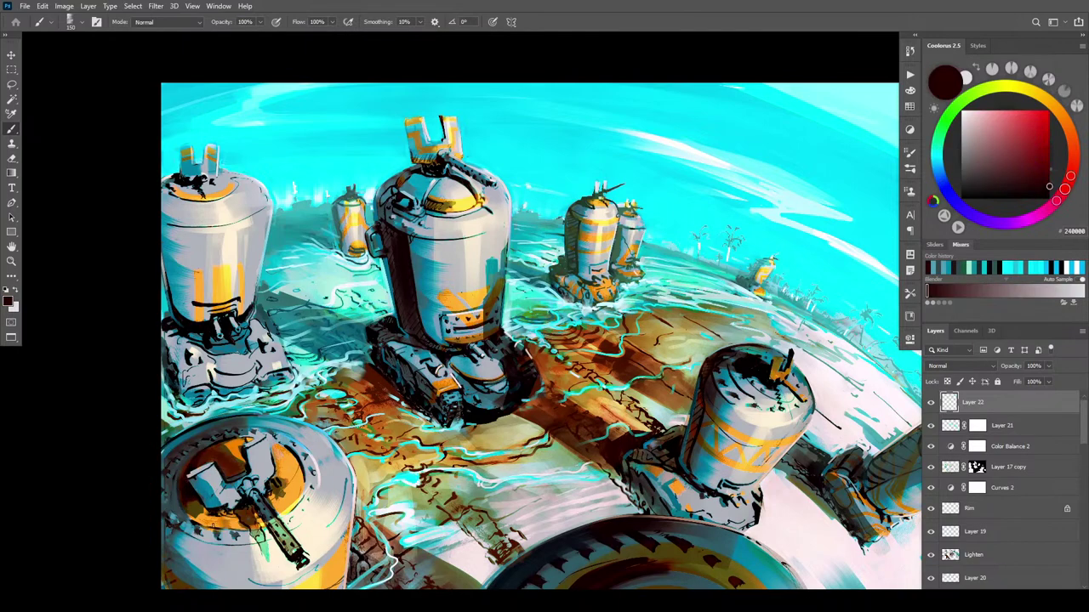
left_click(197, 503, "alt")
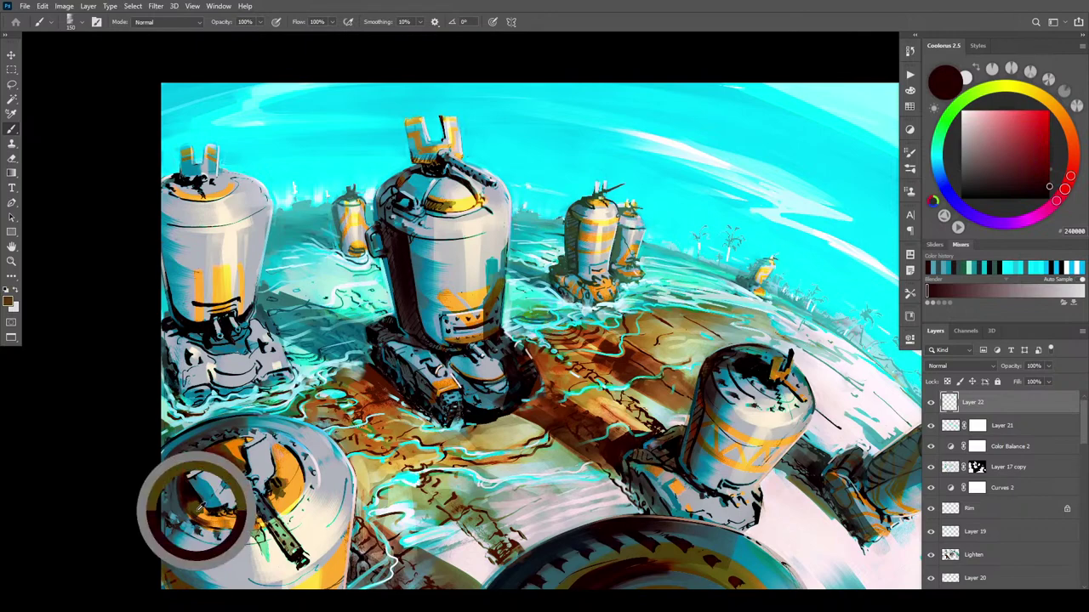
left_click(212, 515, "alt")
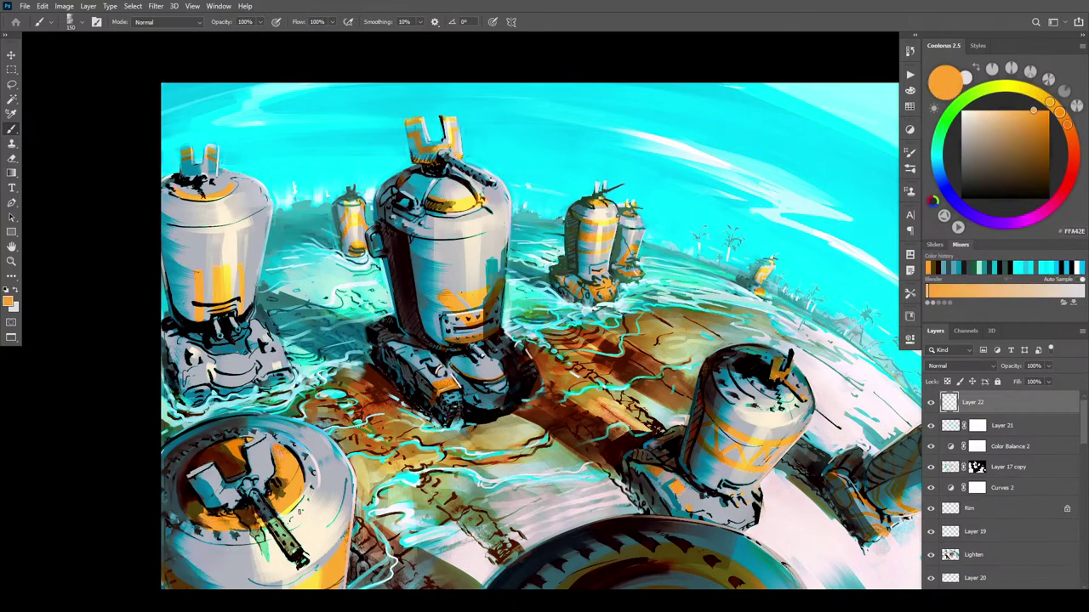
left_click(295, 506, "alt")
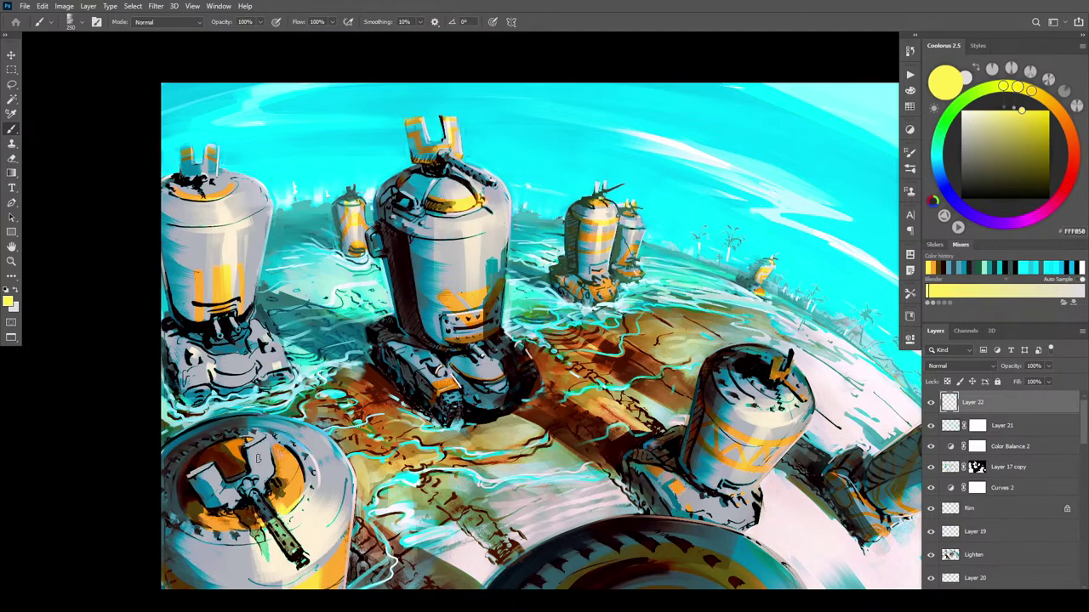
left_click(275, 517, "alt")
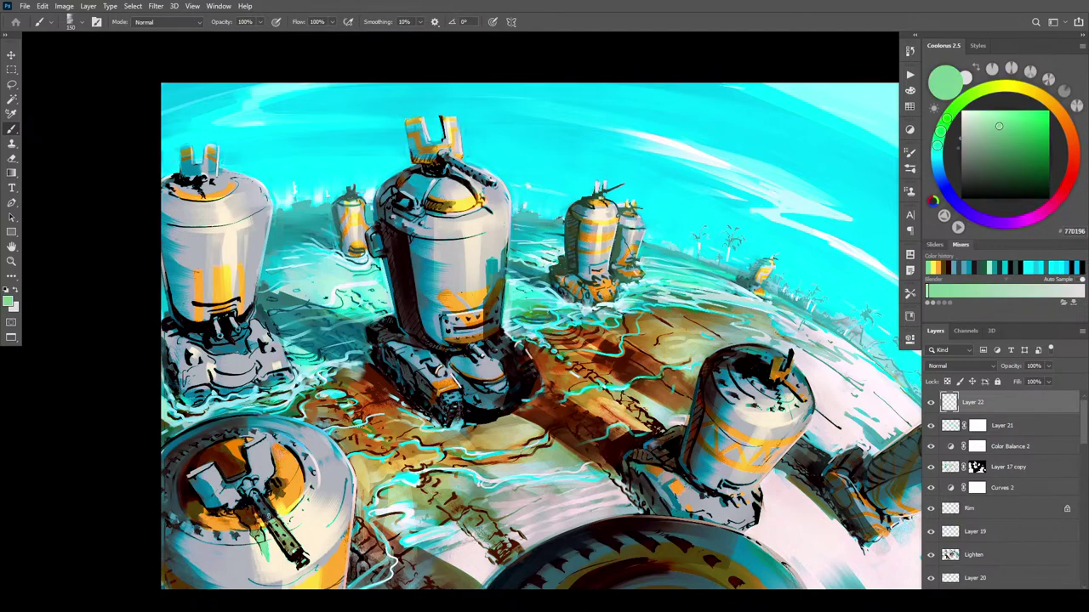
left_click(271, 512, "alt")
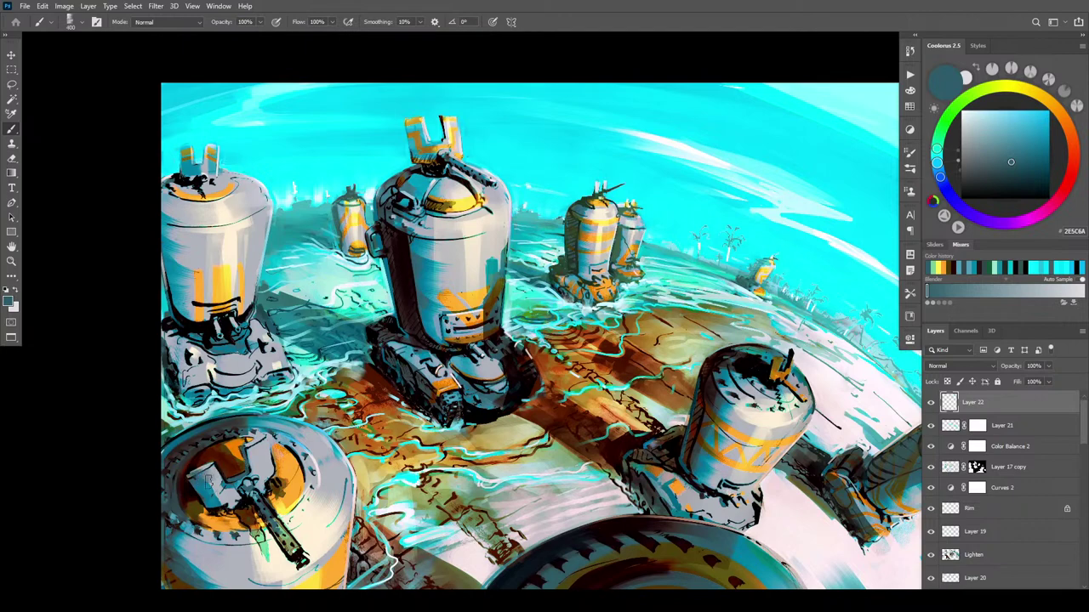
left_click(207, 490, "alt")
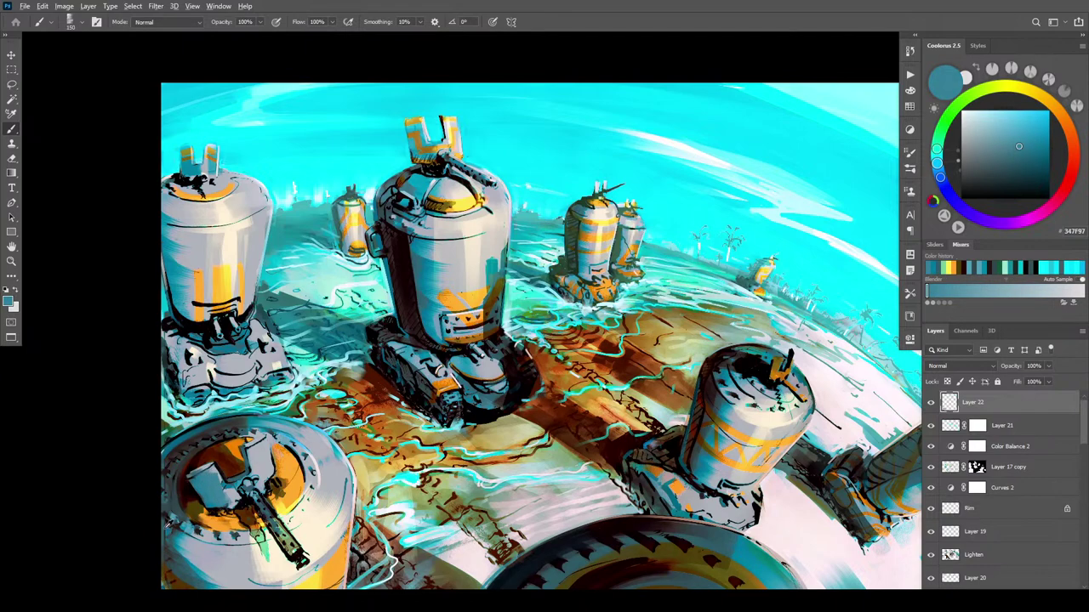
- Touch up the foreground tank's lower left edge and the shadowed tracks on its right side with sampled blue, brown and black
left_click(168, 543, "alt")
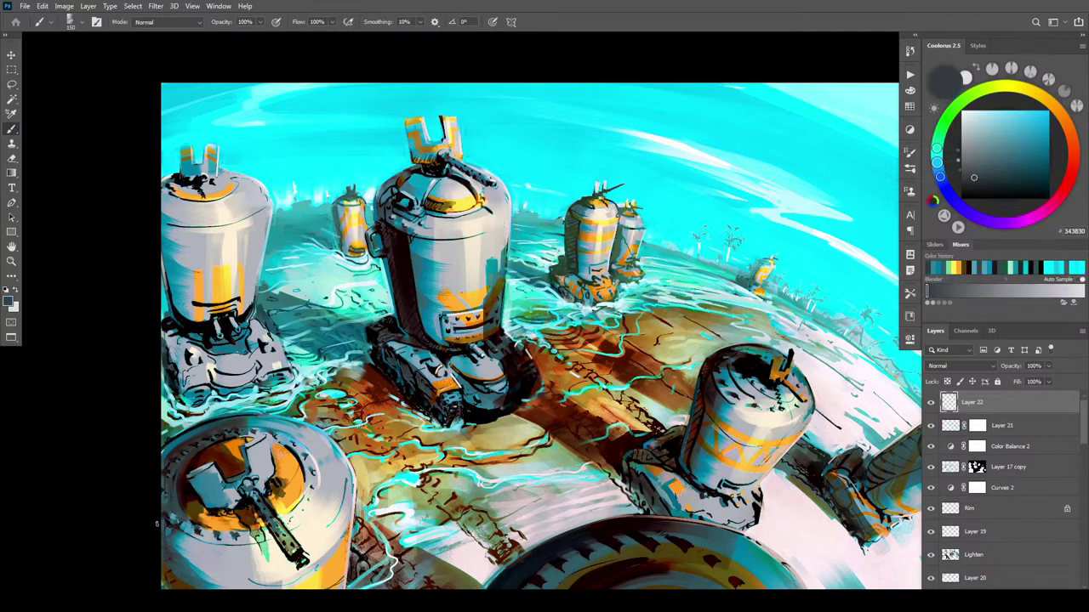
left_click(376, 539, "alt")
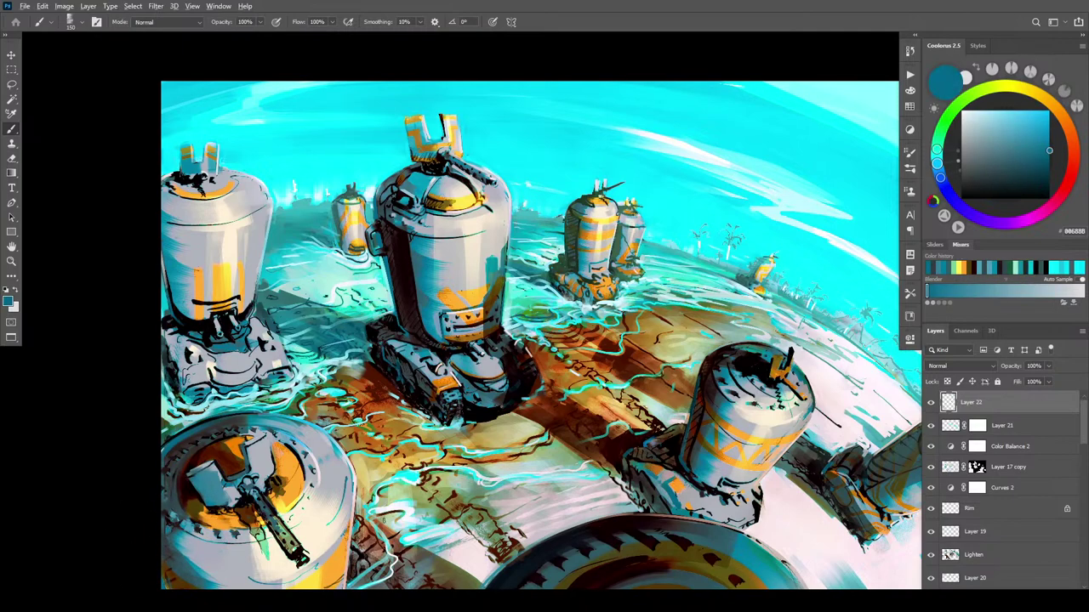
left_click(375, 540, "alt")
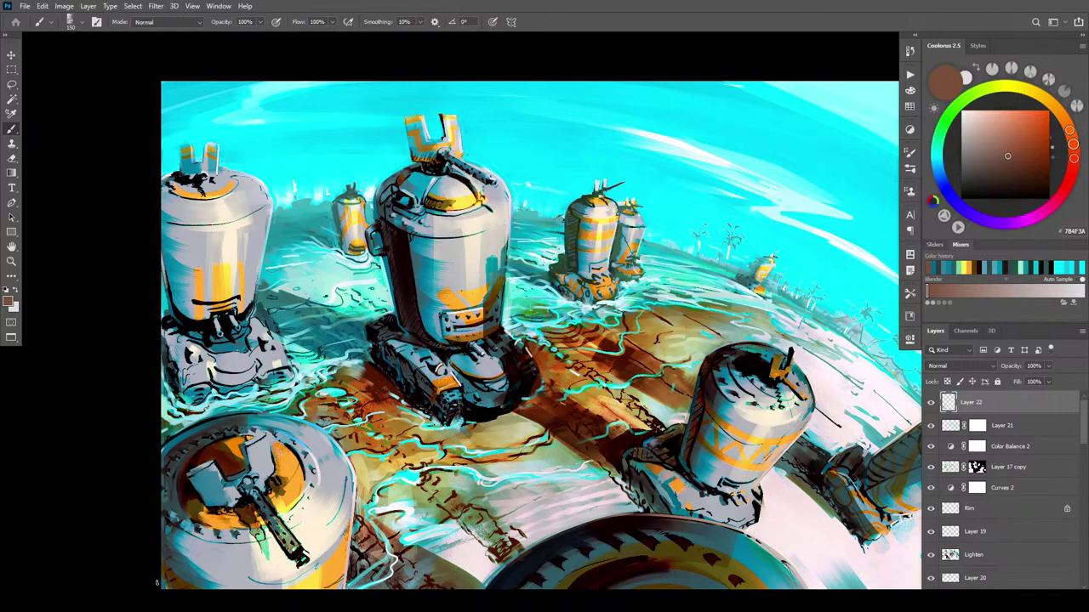
left_click(364, 544, "alt")
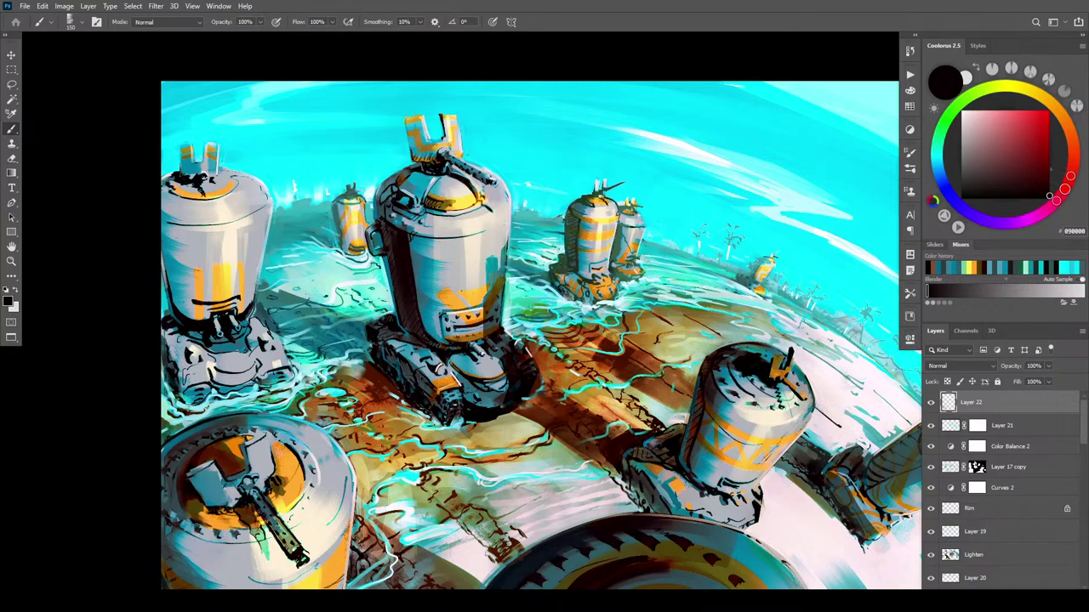
mouse_move(362, 585)
left_mouse_down()
mouse_move(352, 588)
mouse_move(371, 579)
left_mouse_up()
- Paint sampled teal water accents around the foreground tank and the central tank's shore, and darken the colour to #15787F
key("bracketright")
key("bracketright")
key("bracketright")
left_click(415, 536, "alt")
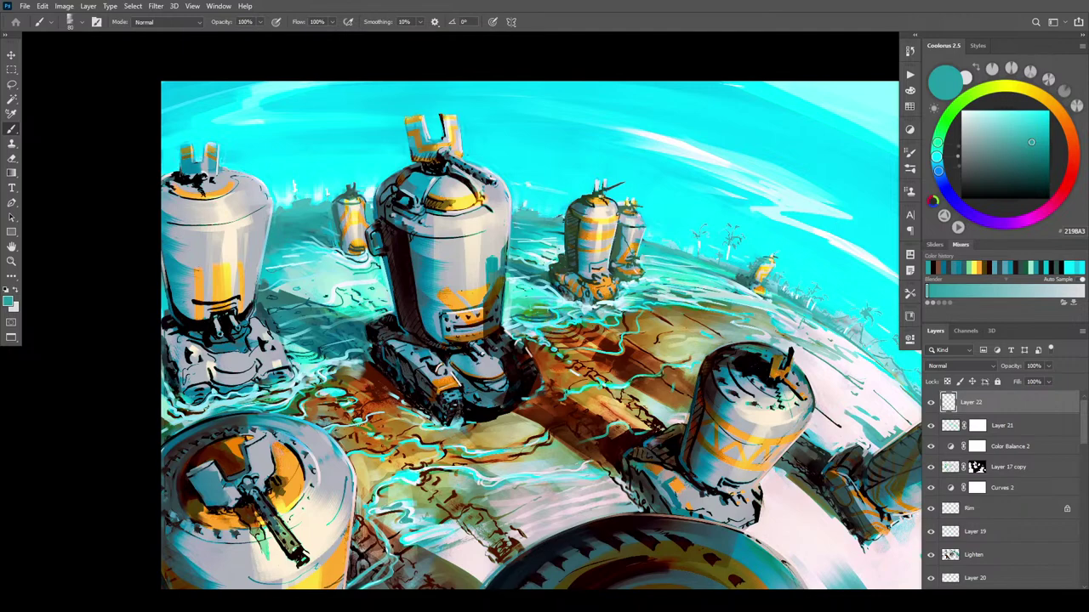
left_click_drag(562, 398, 545, 402)
left_click(1035, 155)
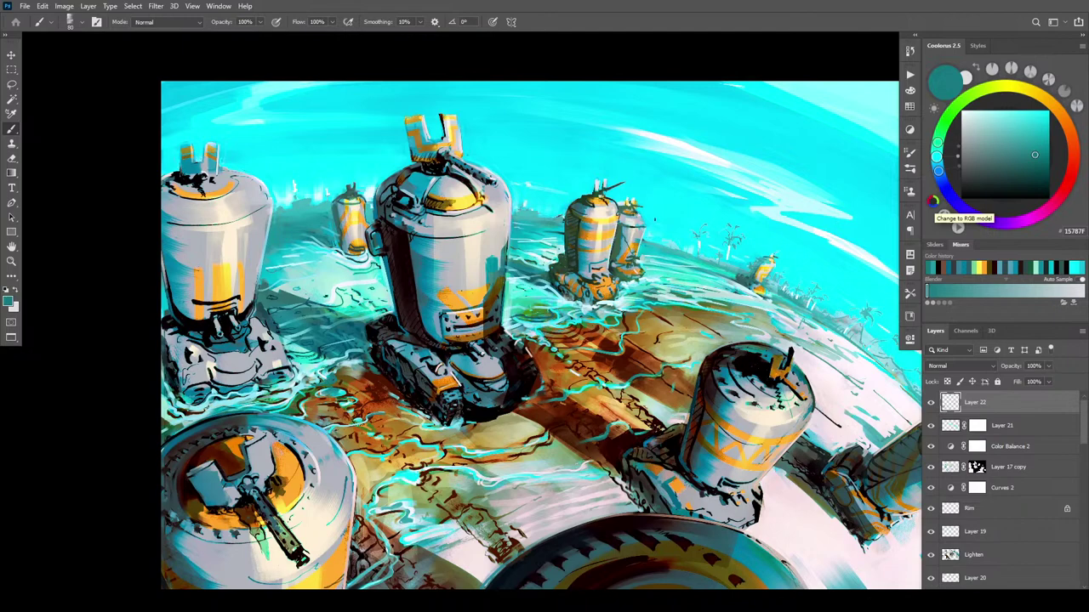
- Sample the pale pinkish white (#EADDE6) and paint a highlight down the right side of the central tank's body
key("ctrl+minus")
key("ctrl+minus")
key("ctrl+minus")
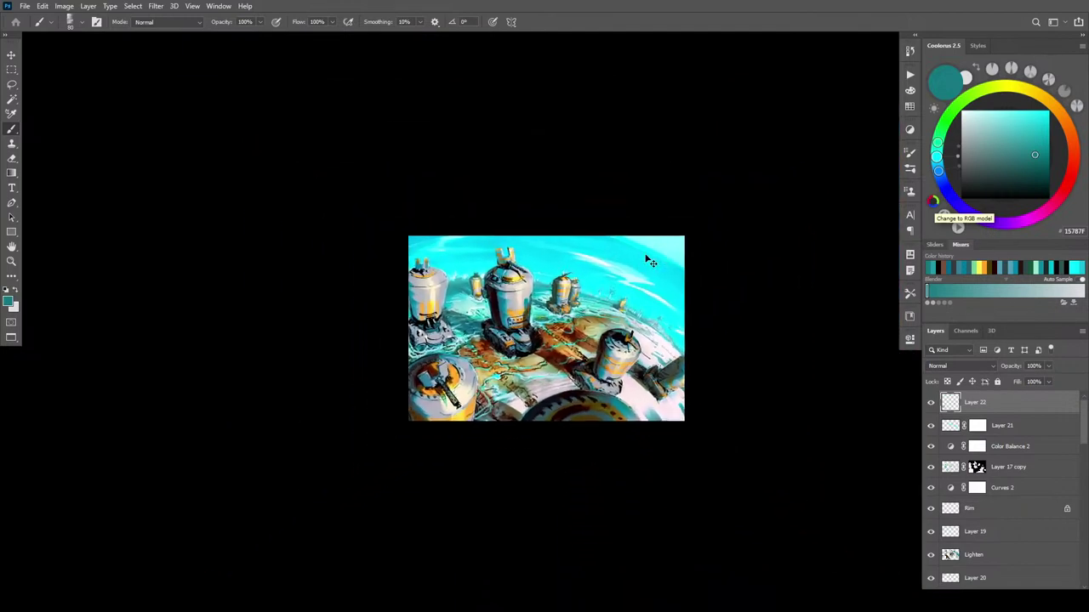
key("ctrl+plus")
key("ctrl+plus")
key("ctrl+minus")
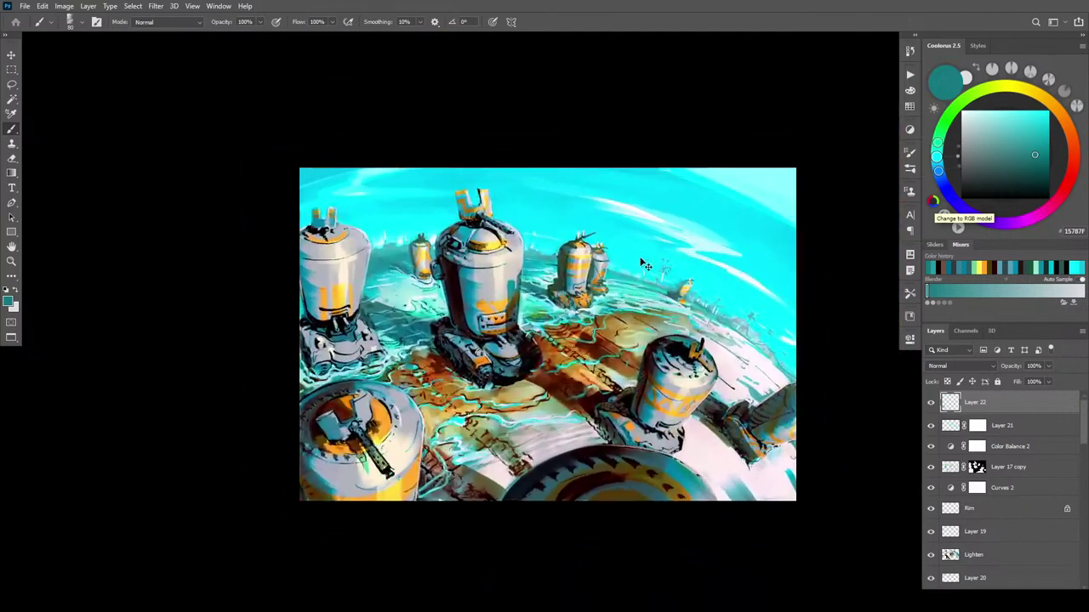
key("ctrl+plus")
key("ctrl+plus")
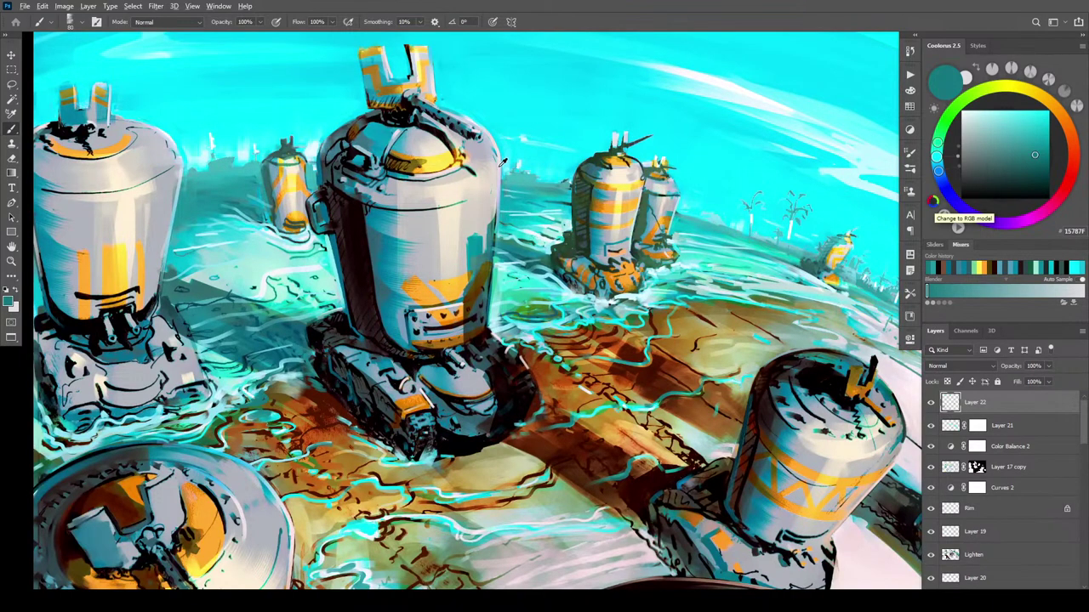
left_click(494, 265, "alt")
left_click_drag(493, 201, 487, 322)
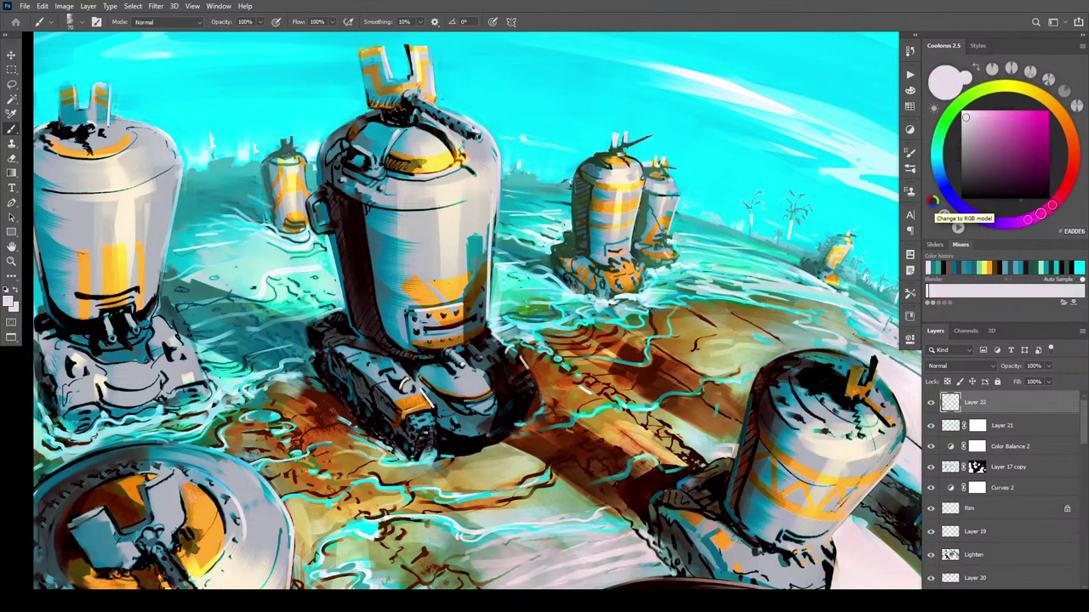
- Undo the last highlight stroke and repaint a thinner pale pinkish-white highlight down the right edge of the central tank's body
key("ctrl+z")
left_click_drag(497, 212, 492, 310)
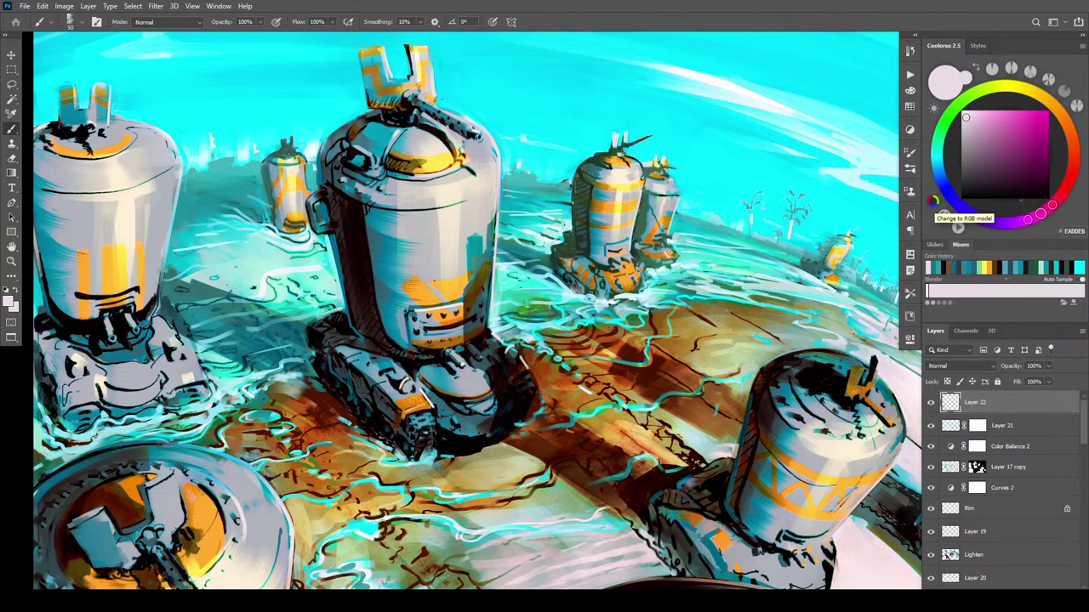
key("ctrl+minus")
key("ctrl+minus")
key("ctrl+minus")
key("ctrl+minus")
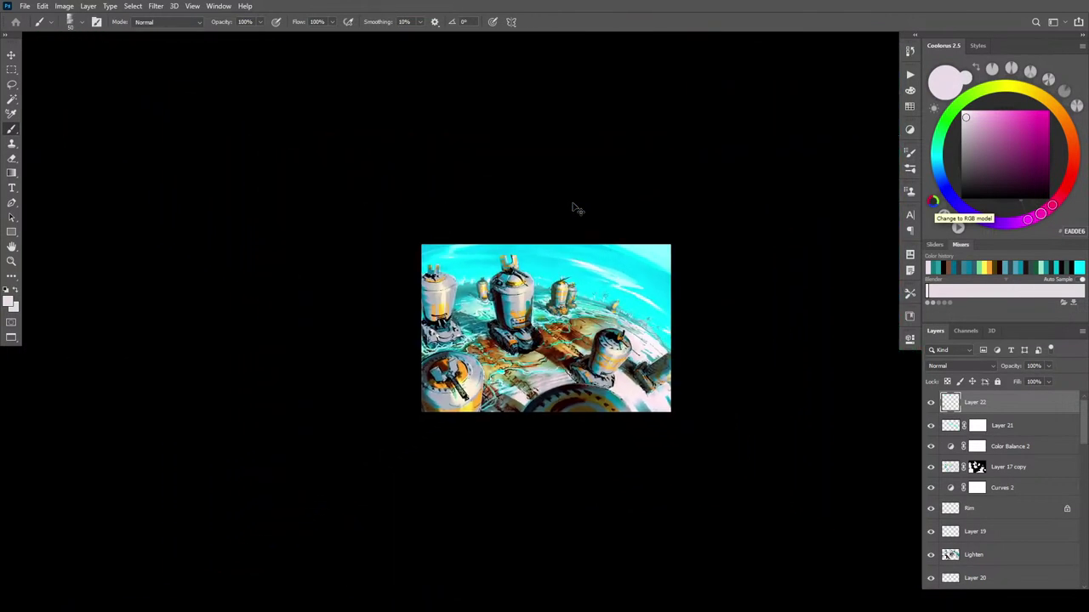
- Clean the water beside the central tank's lower right edge with sampled aqua and green tones, including #31CFAD and #318A76
scroll(530, 314, "up", 10)
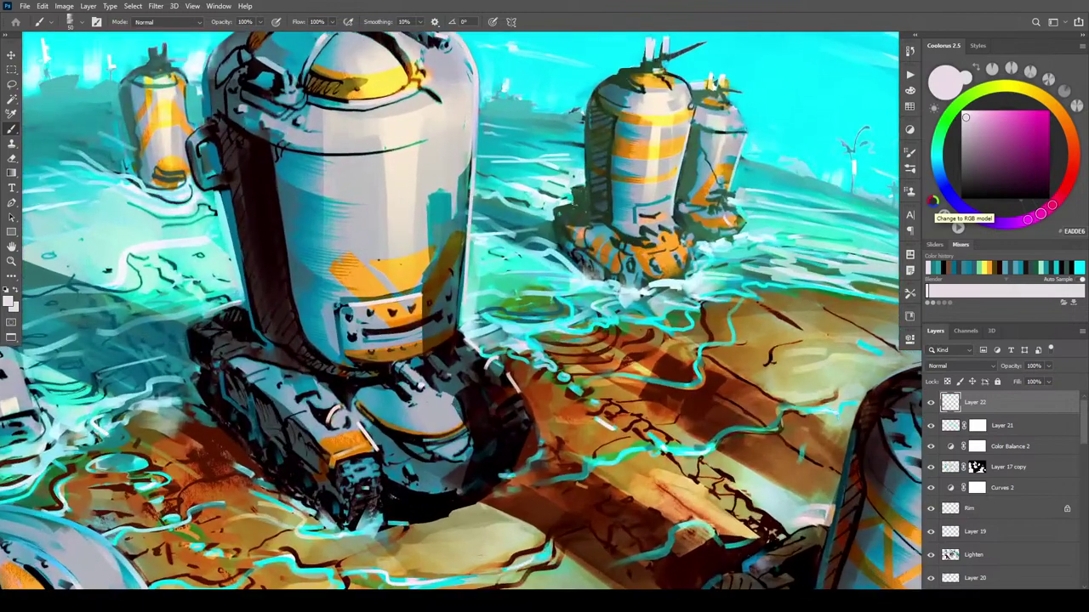
left_click(483, 253, "alt")
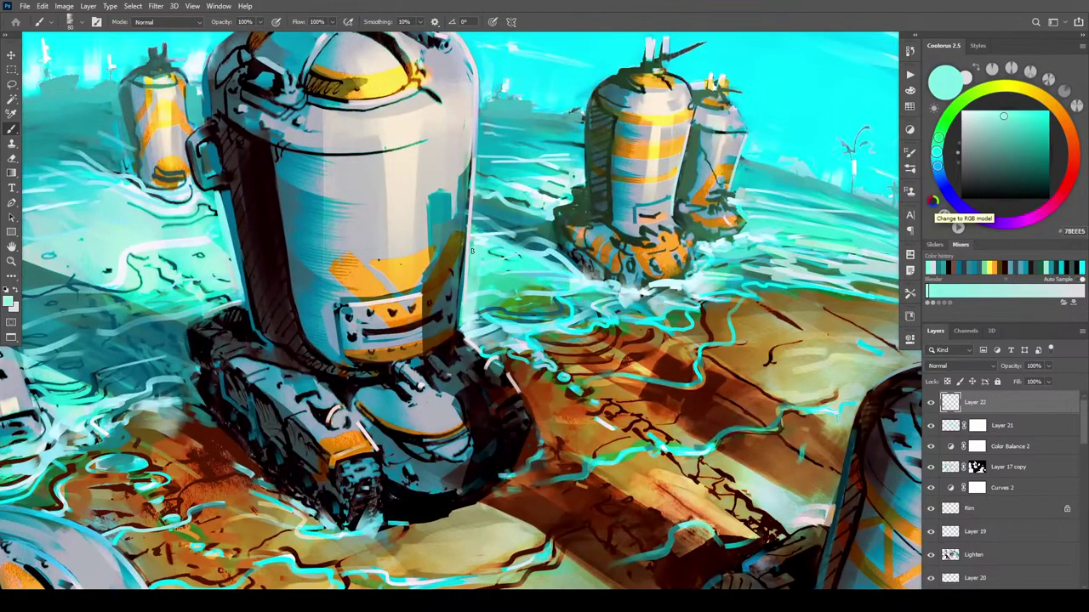
left_click(469, 283, "alt")
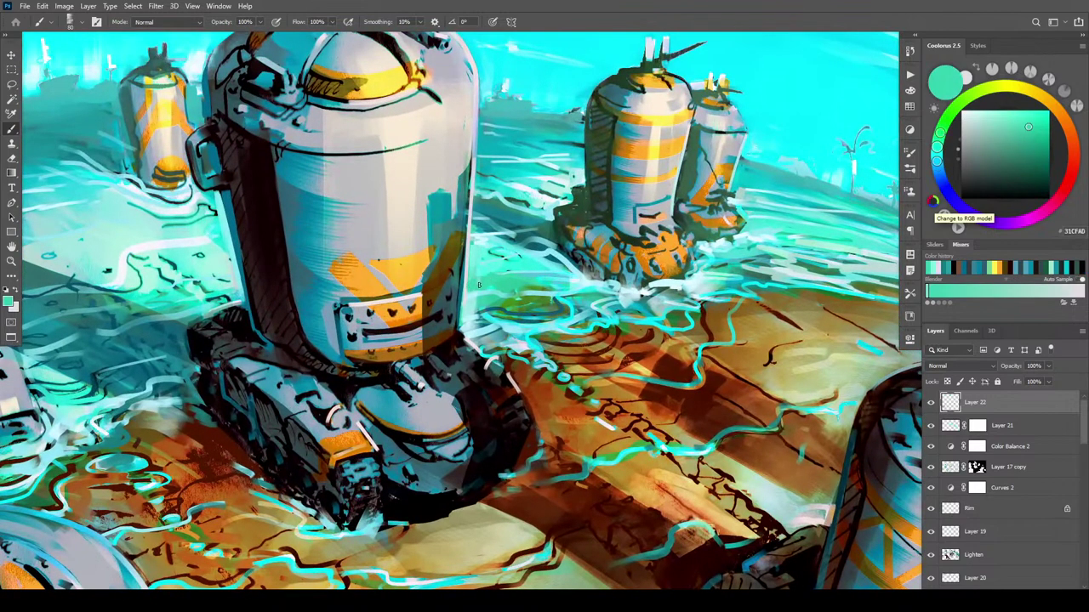
left_click(478, 299, "alt")
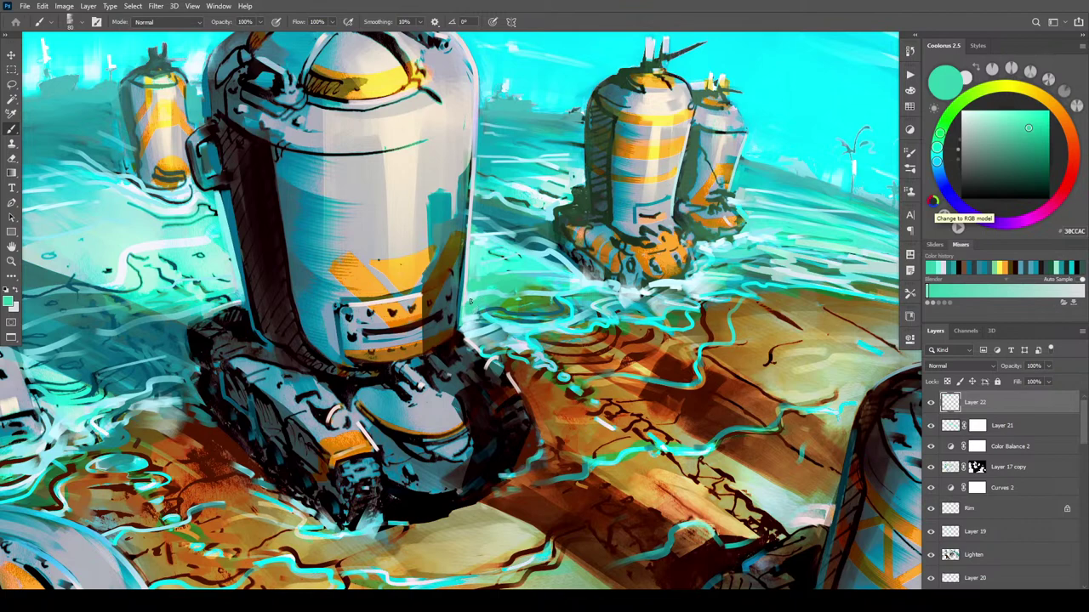
left_click(481, 320, "alt")
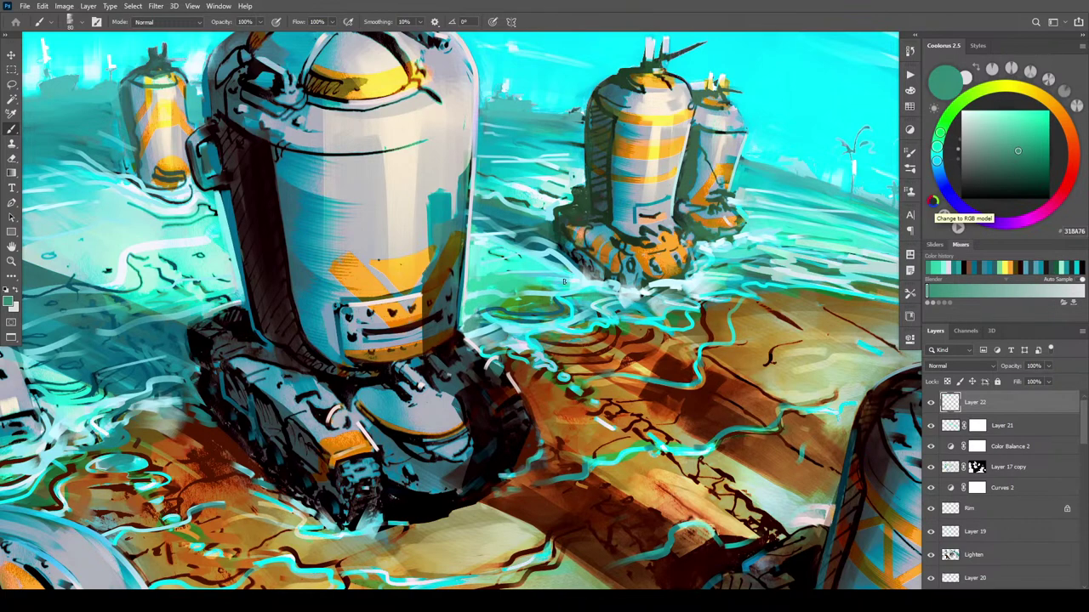
- Examine the whole tank landscape at reduced zoom and in full-screen view for its overall composition and colours
scroll(564, 281, "down", 3)
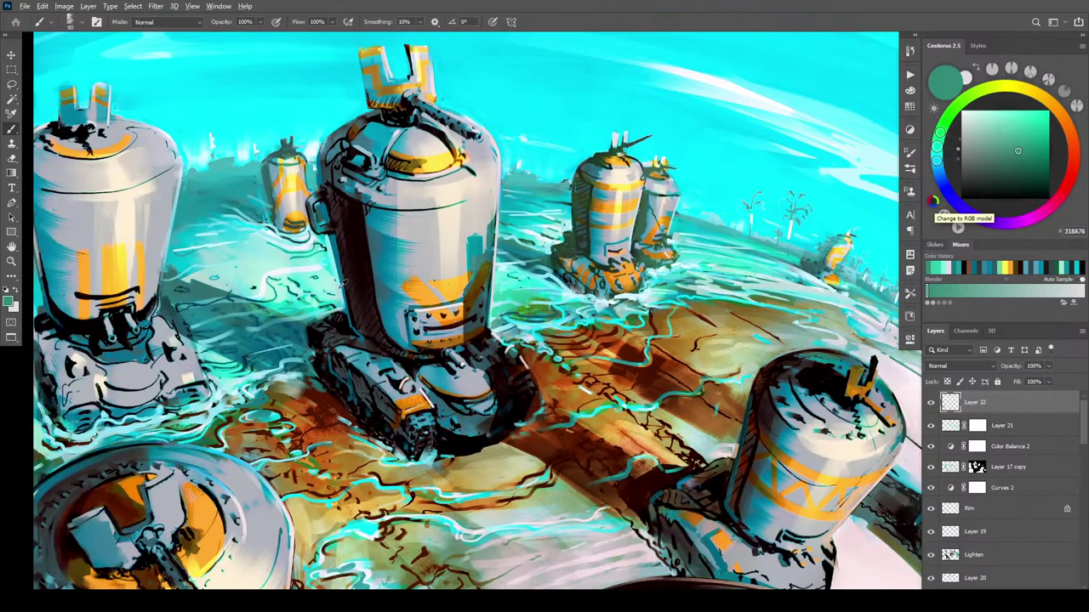
scroll(644, 417, "down", 5)
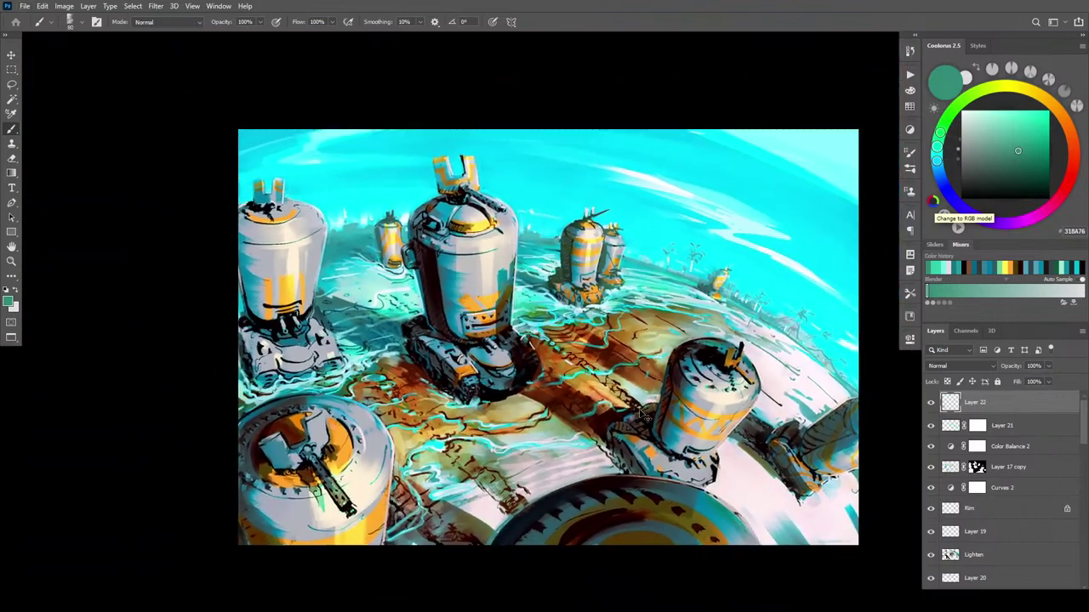
key("ctrl+minus")
key("ctrl+plus")
key("ctrl+plus")
key("ctrl+plus")
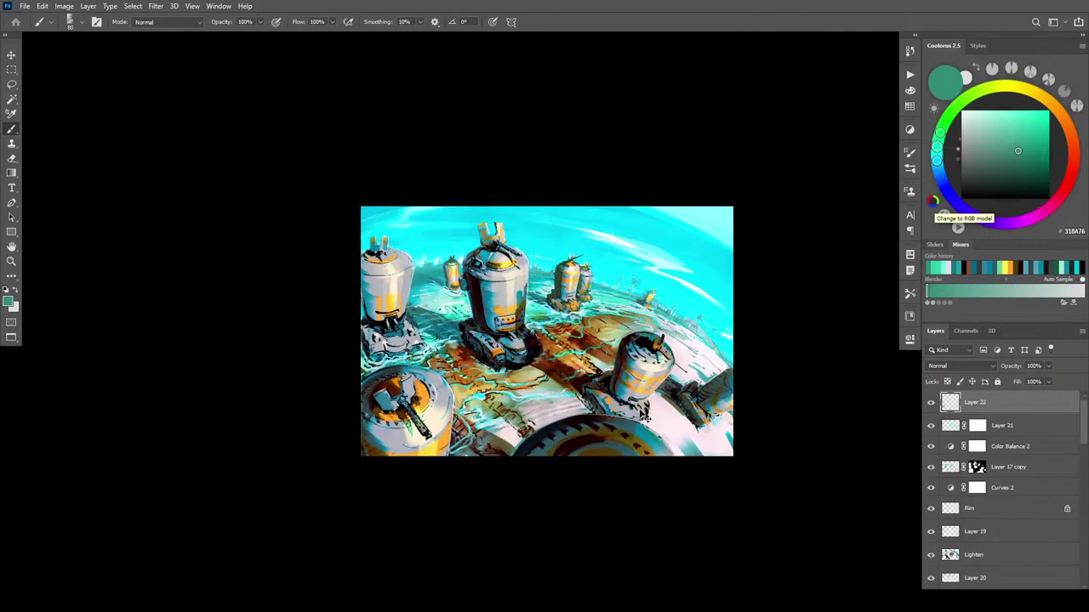
left_click_drag(643, 337, 556, 332)
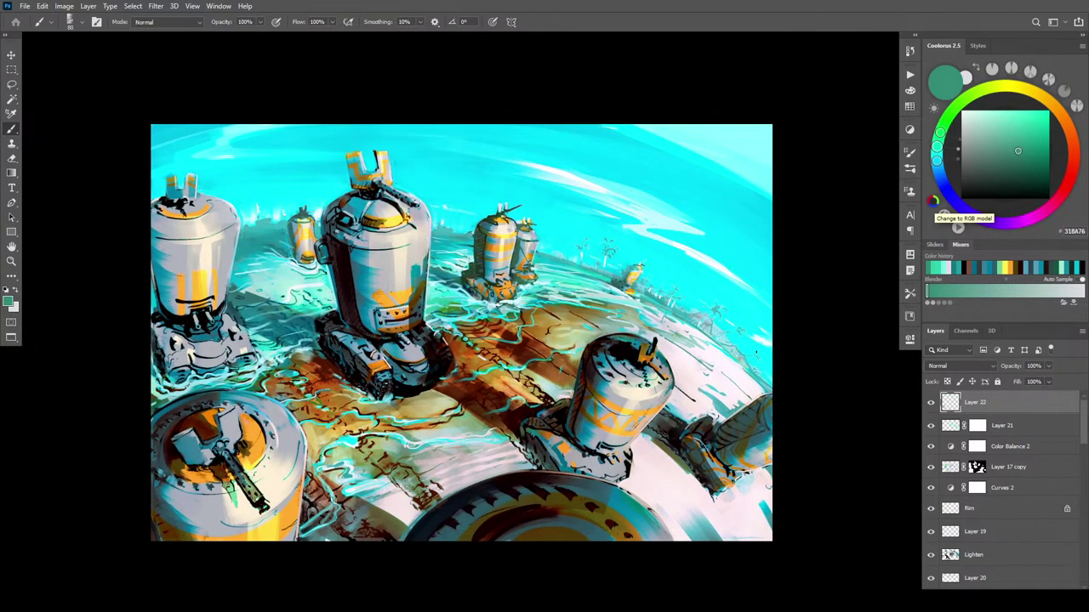
key("f")
key("ctrl+plus")
key("ctrl+plus")
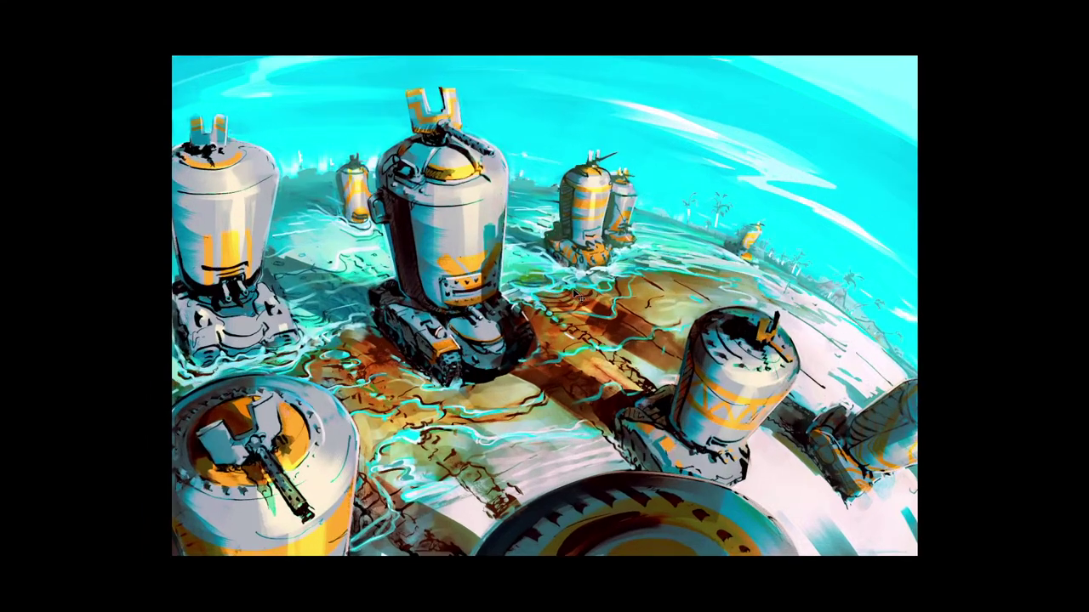
scroll(575, 296, "down", 2)
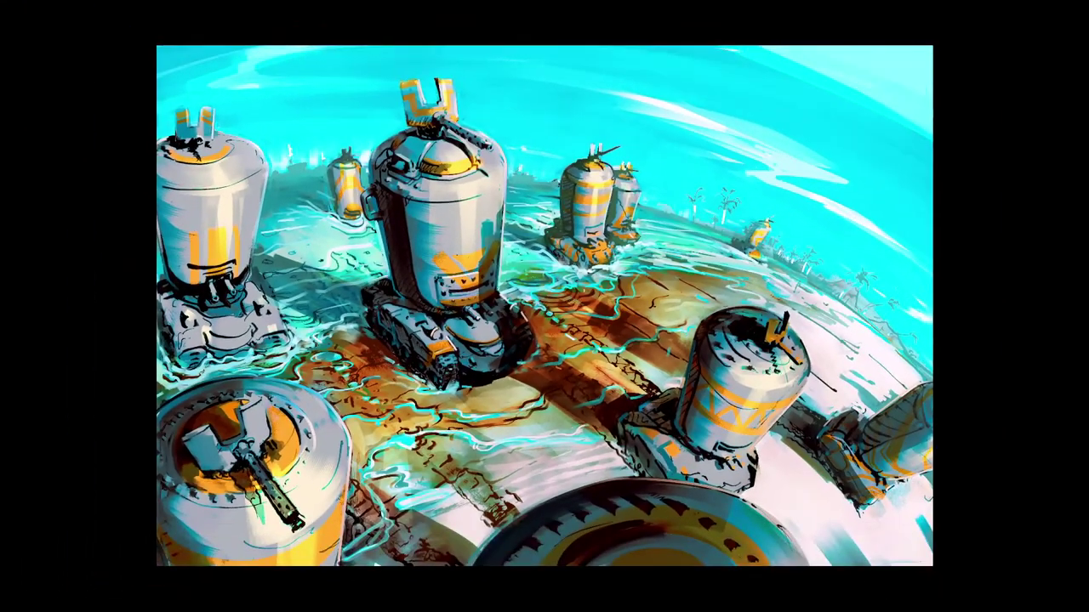
left_click_drag(603, 285, 589, 277)
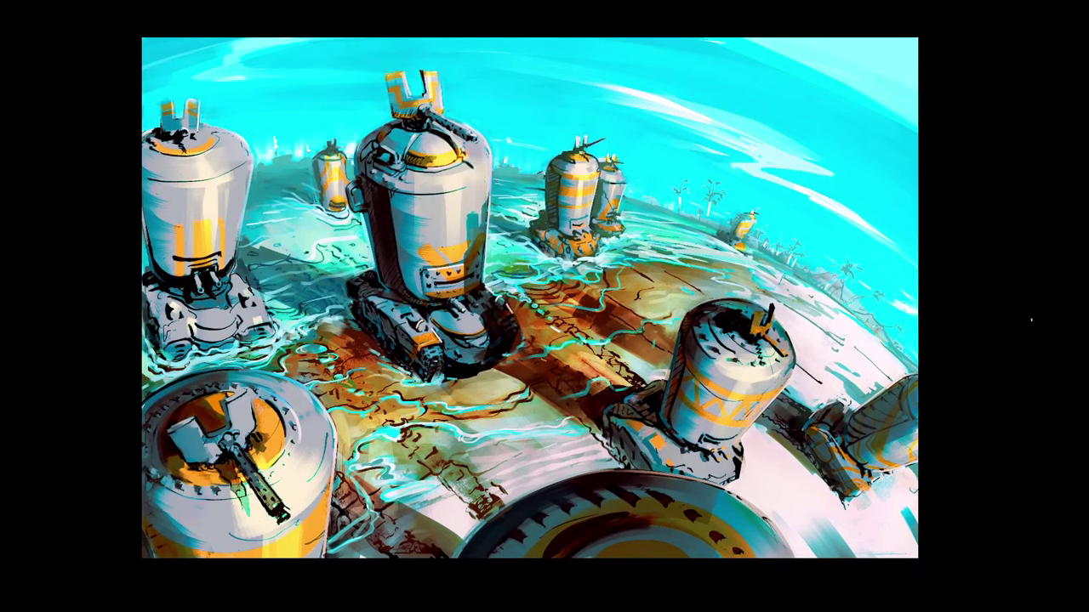